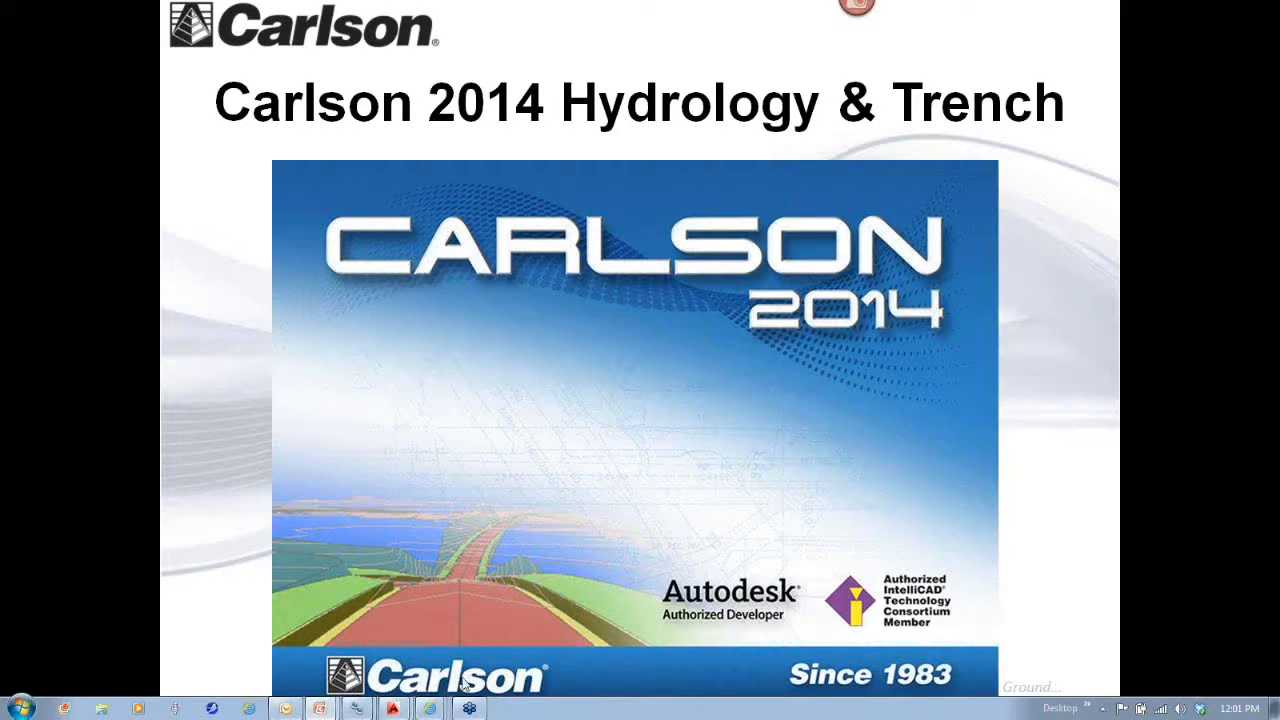
- Switch to the Durham Apts drawing in Carlson Civil 2014 and load the Hydrology module
mouse_move(393, 708)
left_click(392, 676)
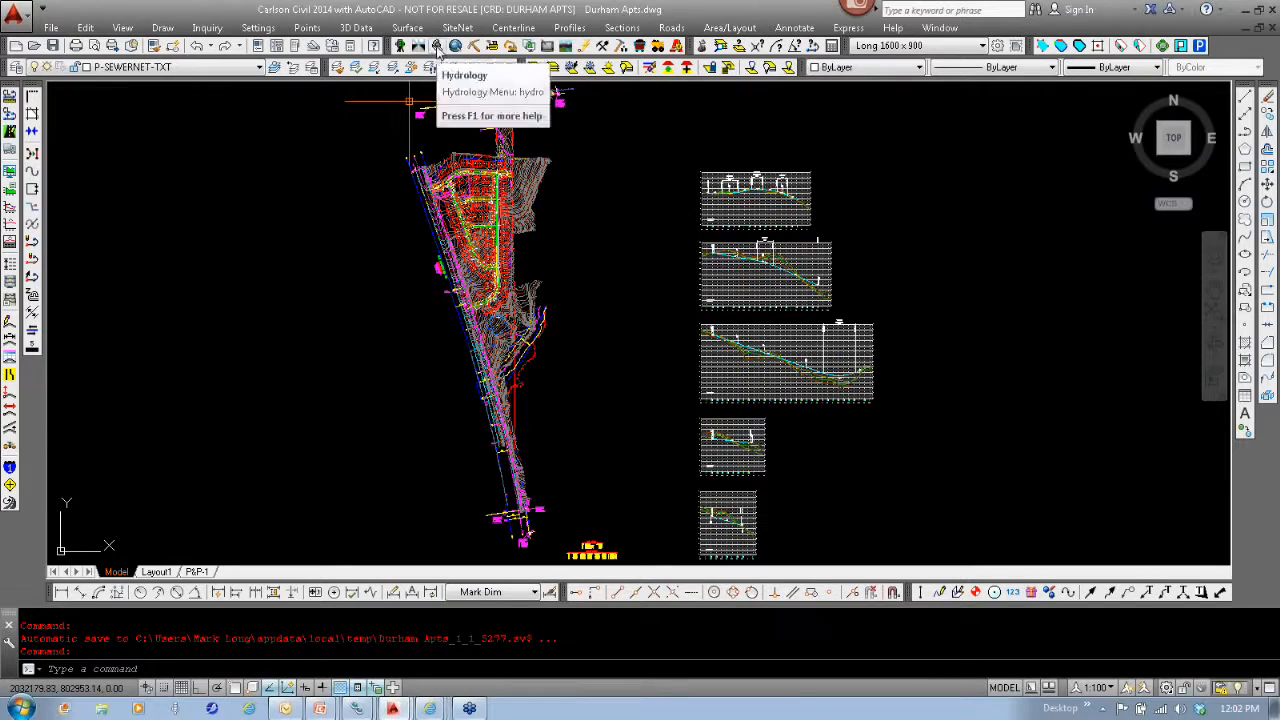
left_click(437, 47)
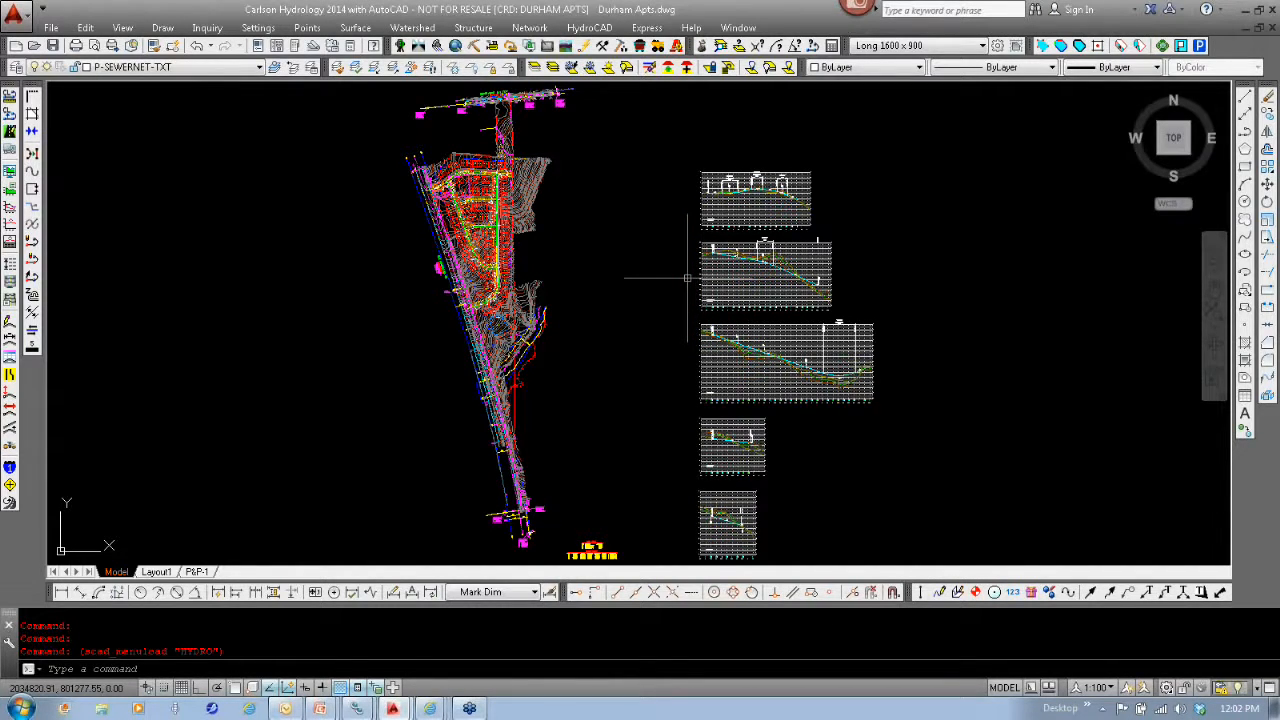
- Preview a new Rainfall Intensity Lookup Table entry in the sewer network's rainfall library, keeping the default return periods
left_click(529, 28)
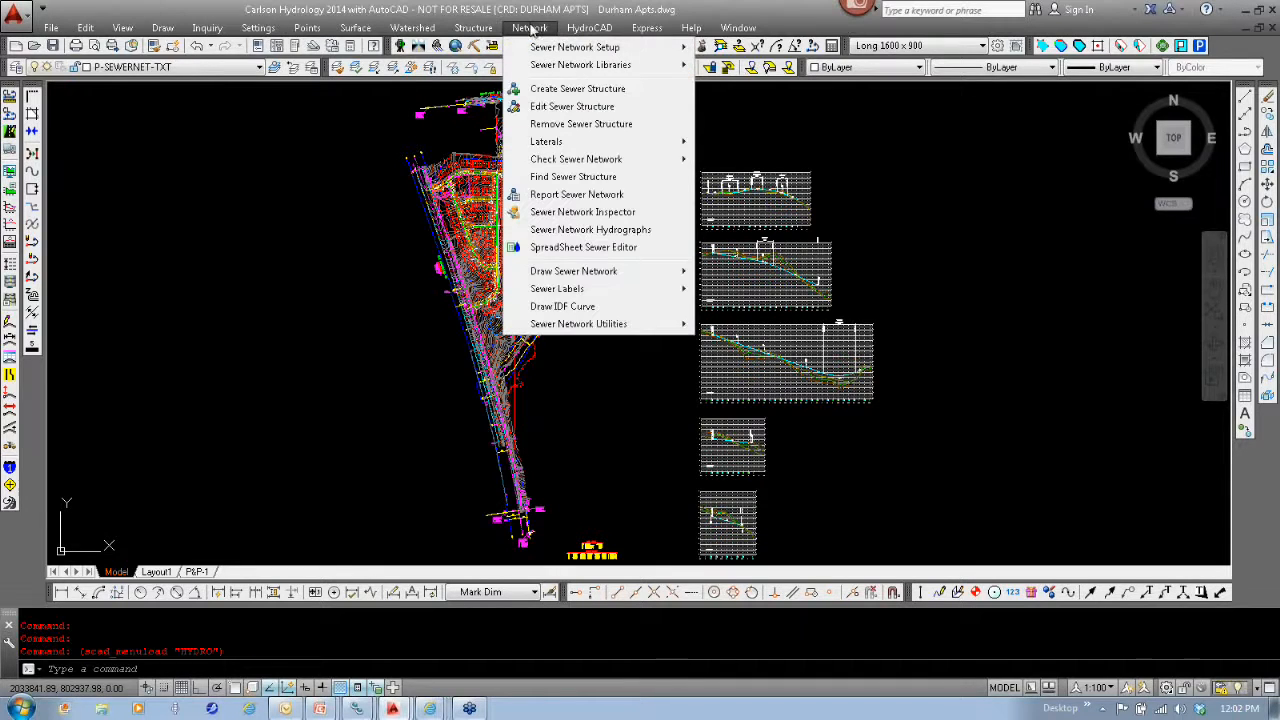
mouse_move(600, 64)
left_click(740, 60)
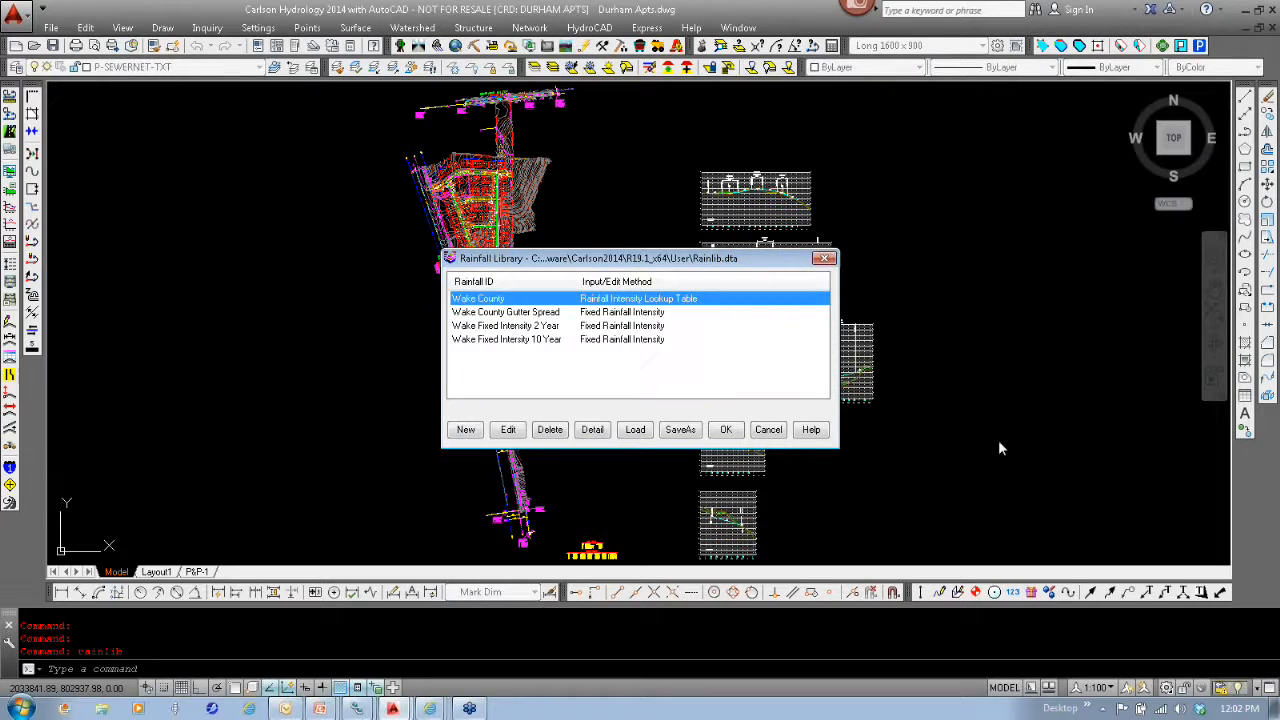
left_click(466, 429)
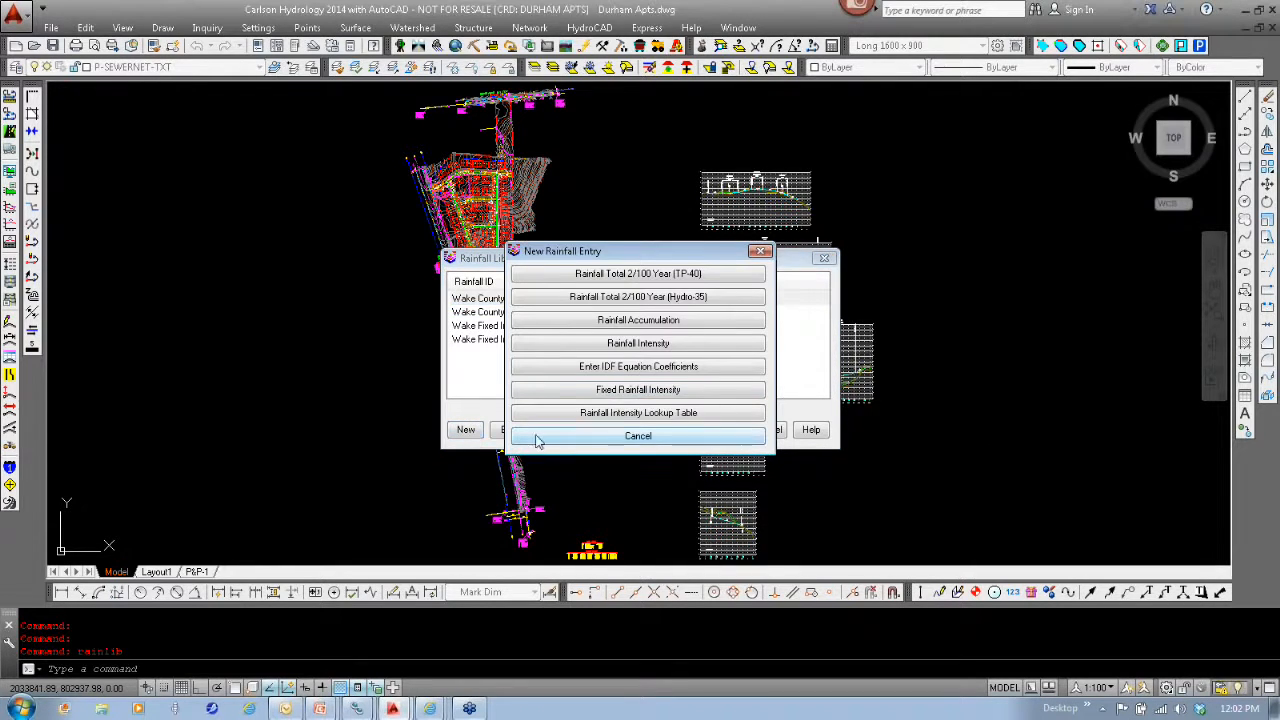
left_click(595, 415)
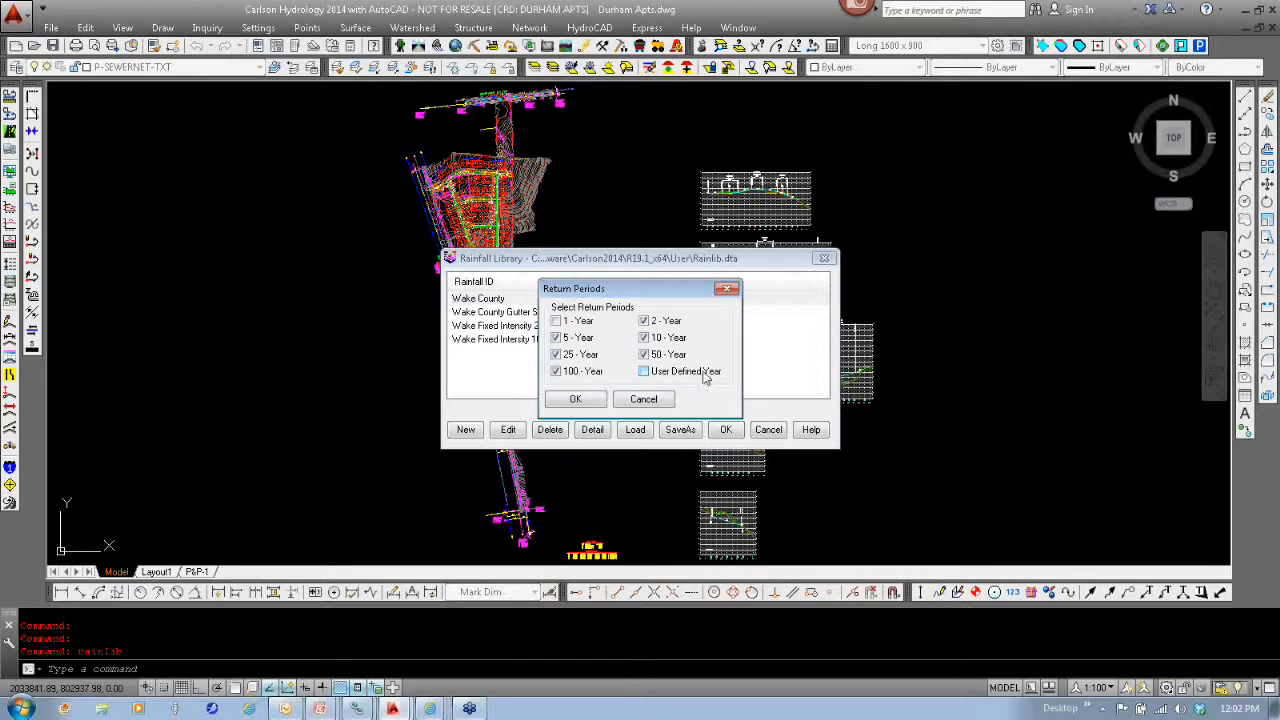
left_click(578, 399)
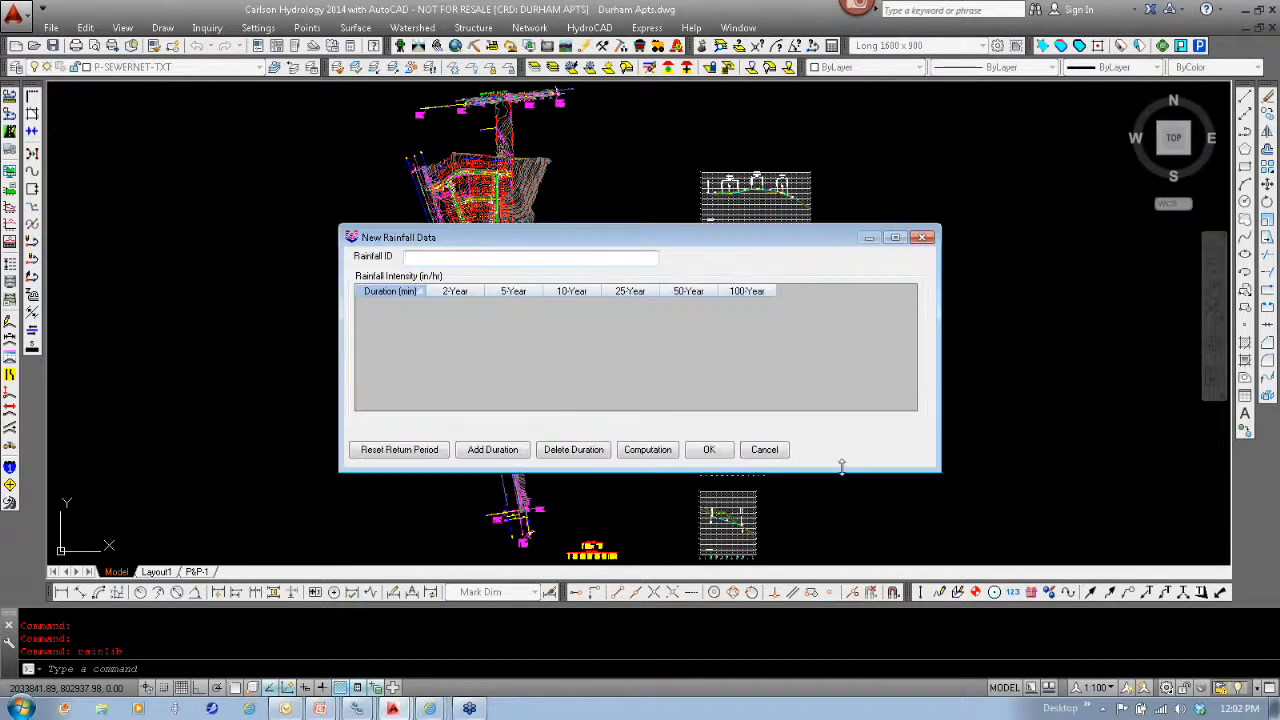
left_click(781, 453)
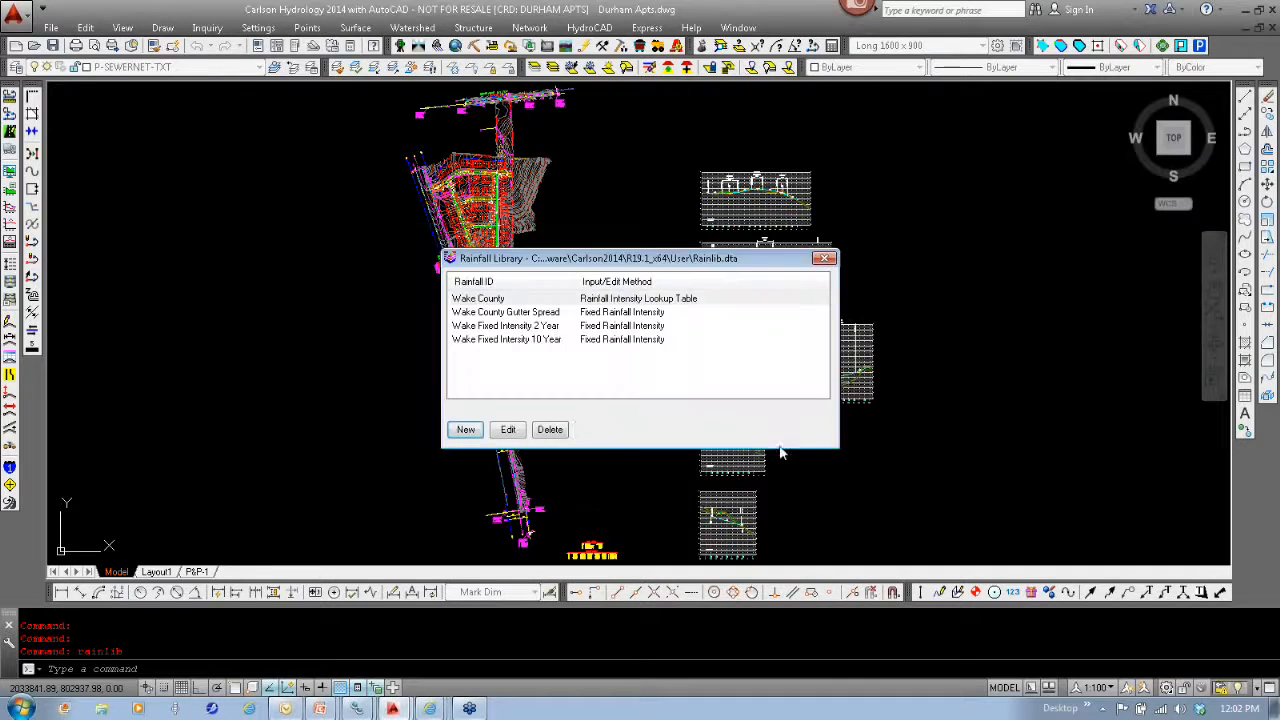
- Try adding the 1-year, 5-year, 50-year and user-defined return periods to the Wake County rainfall intensity table
double_click(503, 300)
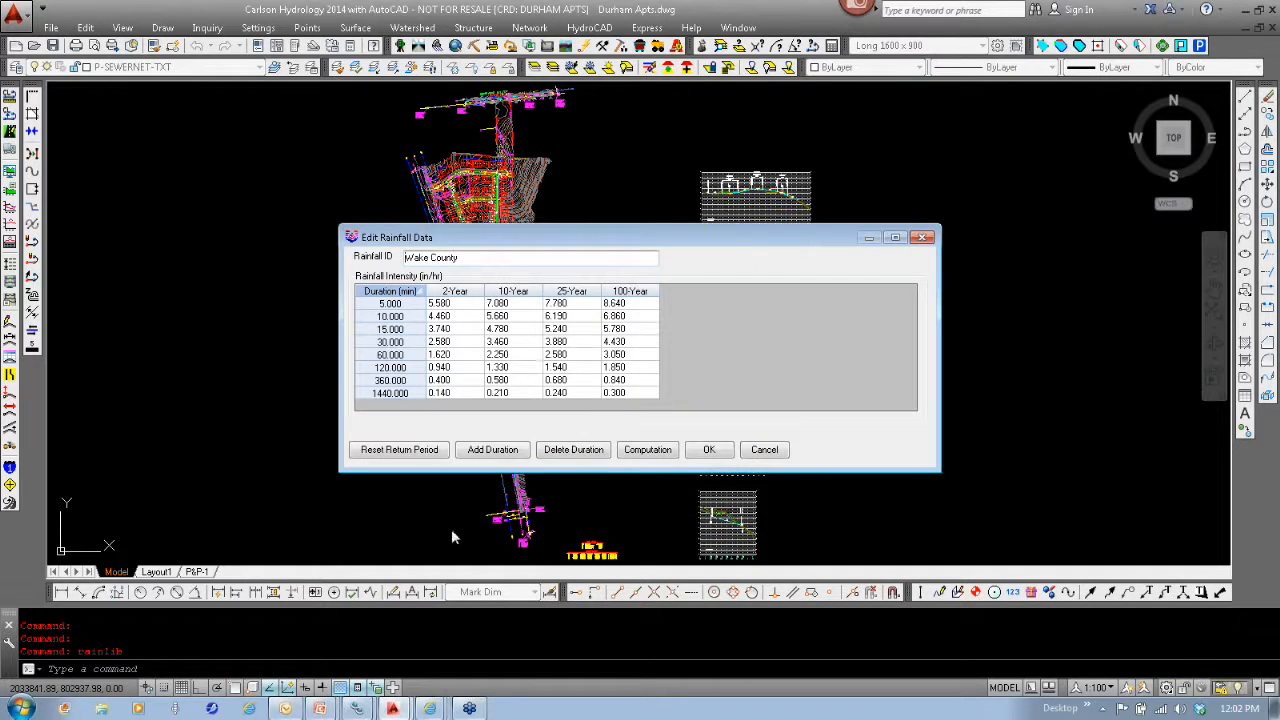
left_click(408, 452)
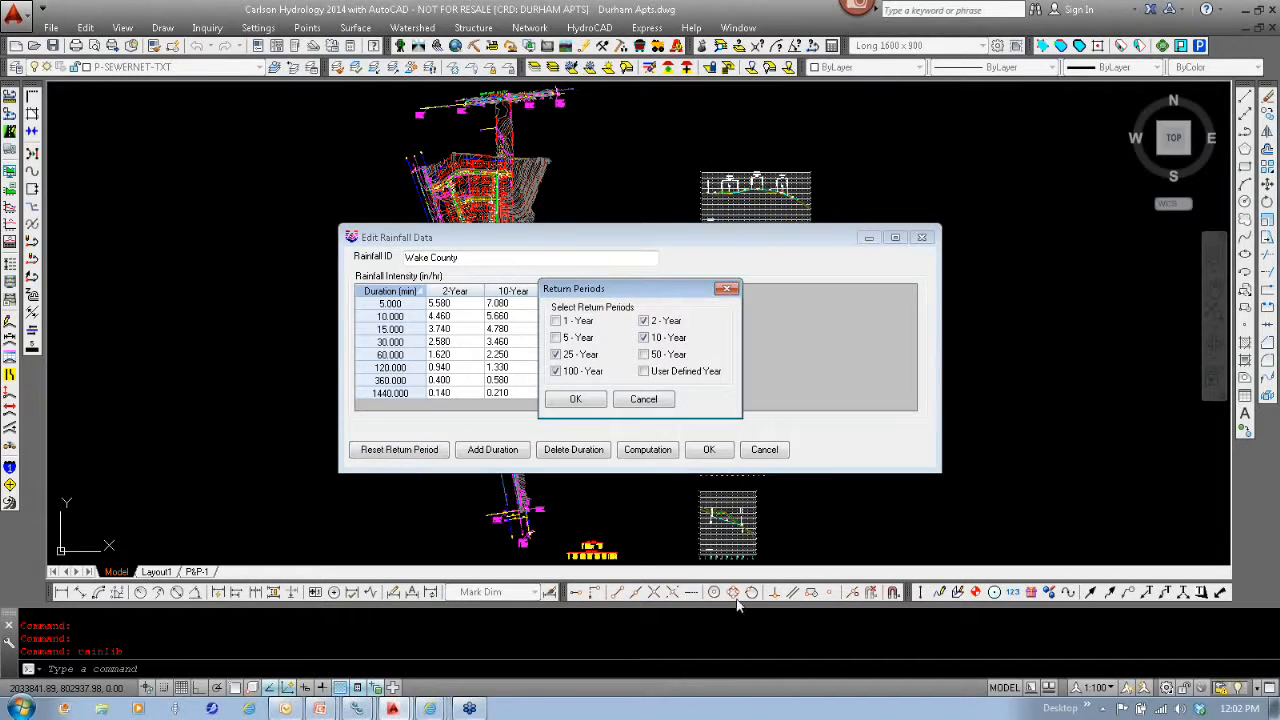
left_click(577, 322)
left_click(580, 338)
left_click(668, 355)
left_click(679, 372)
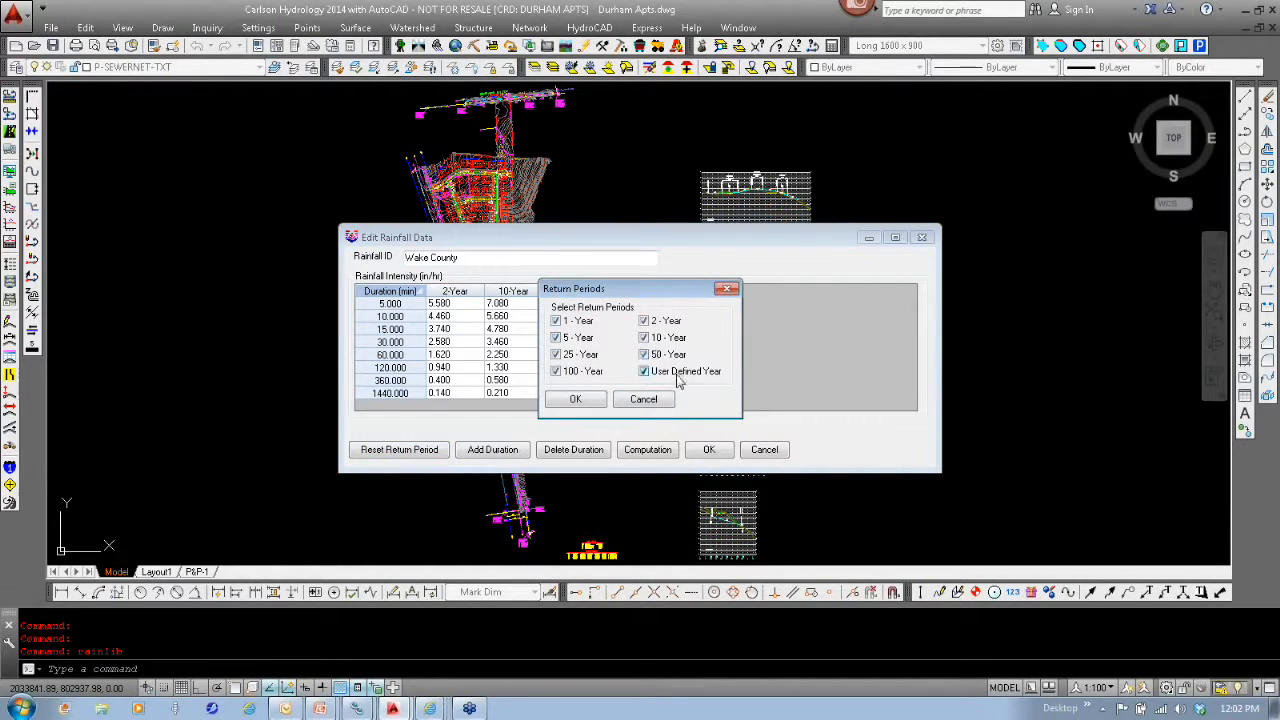
left_click(575, 399)
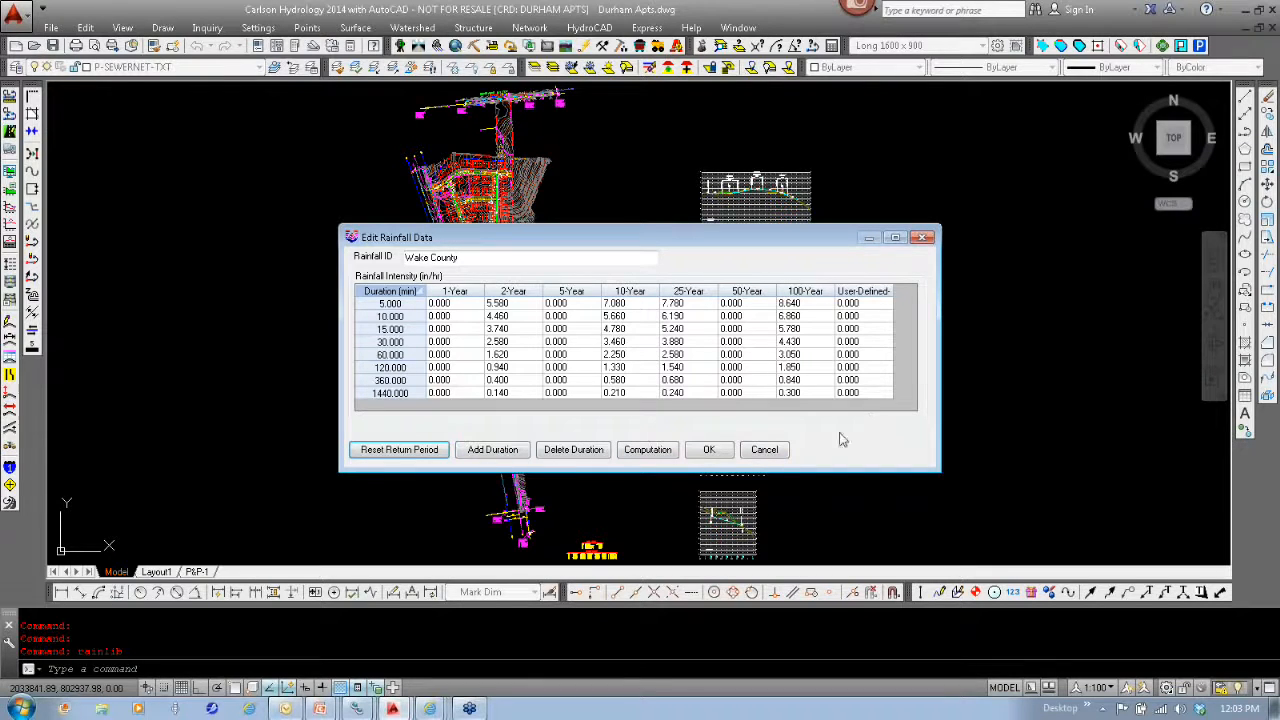
left_click(765, 450)
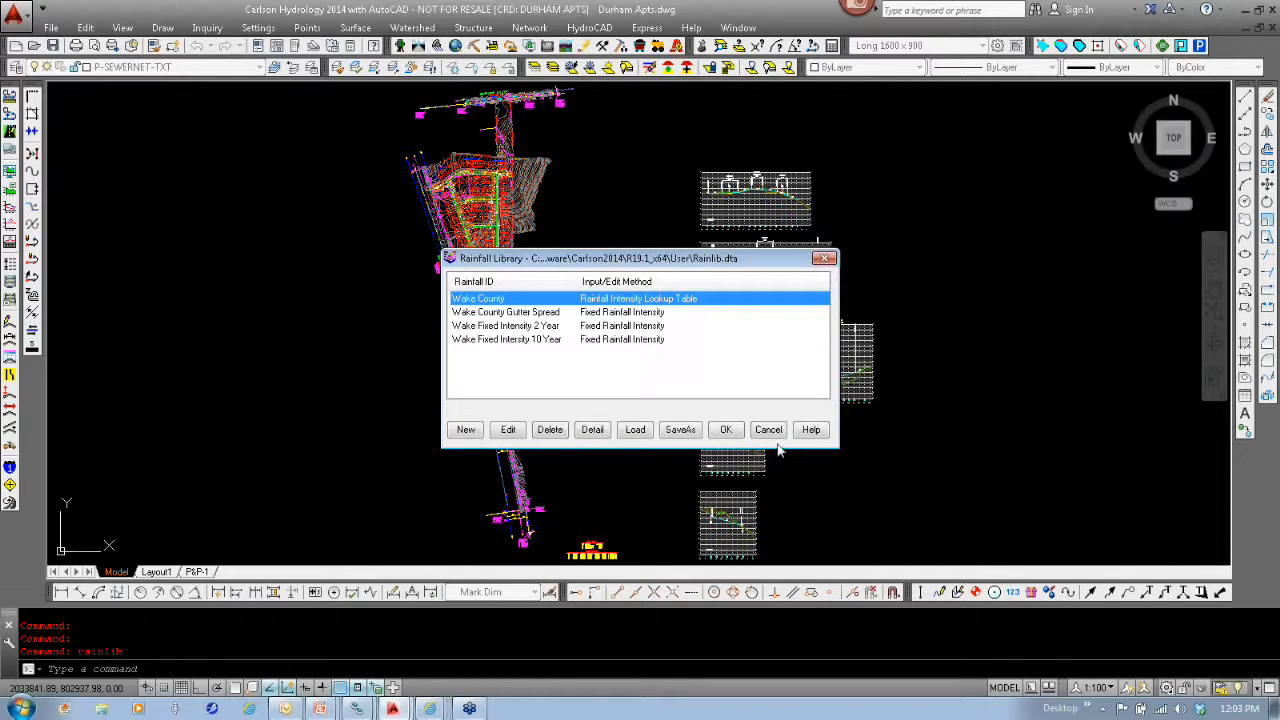
left_click(769, 430)
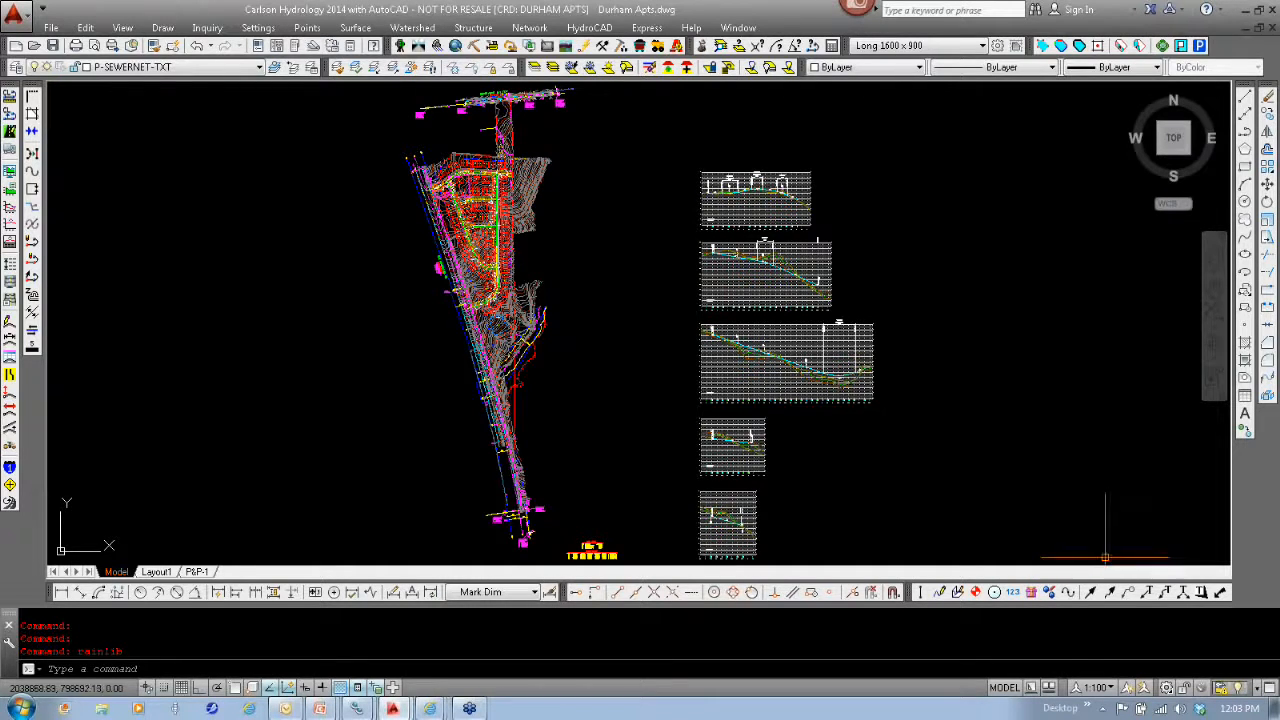
left_click(532, 28)
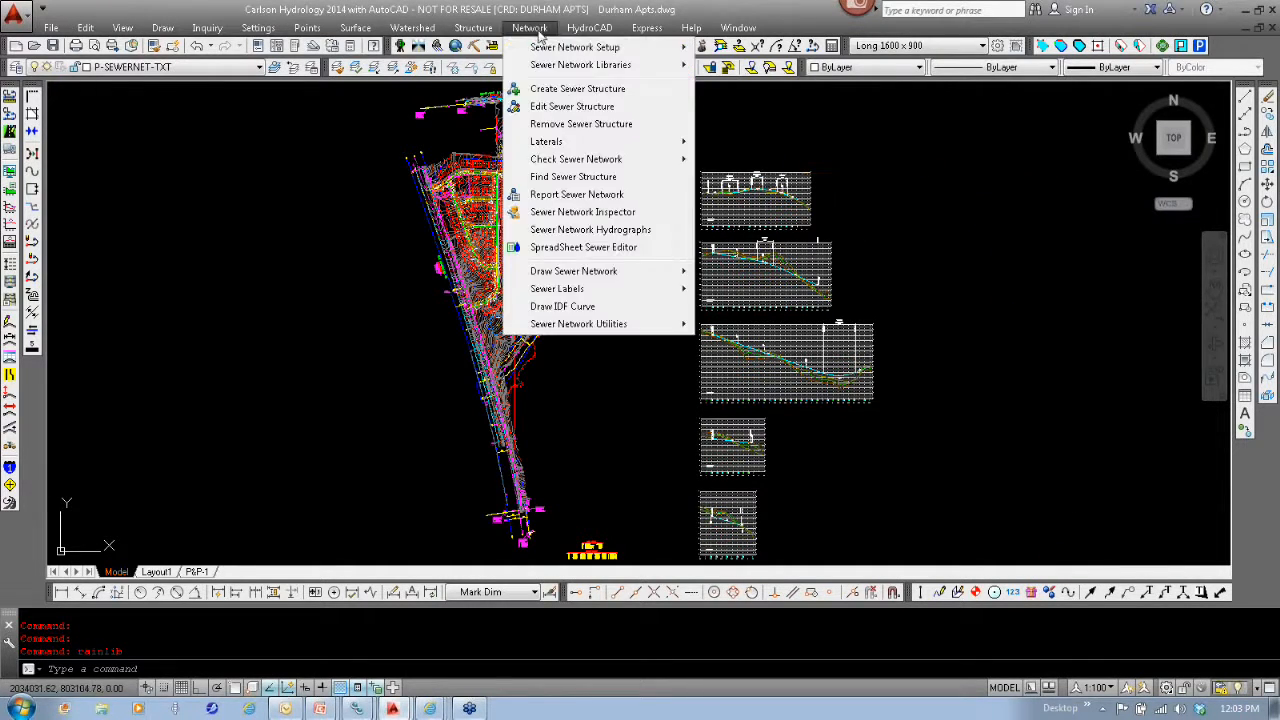
mouse_move(564, 149)
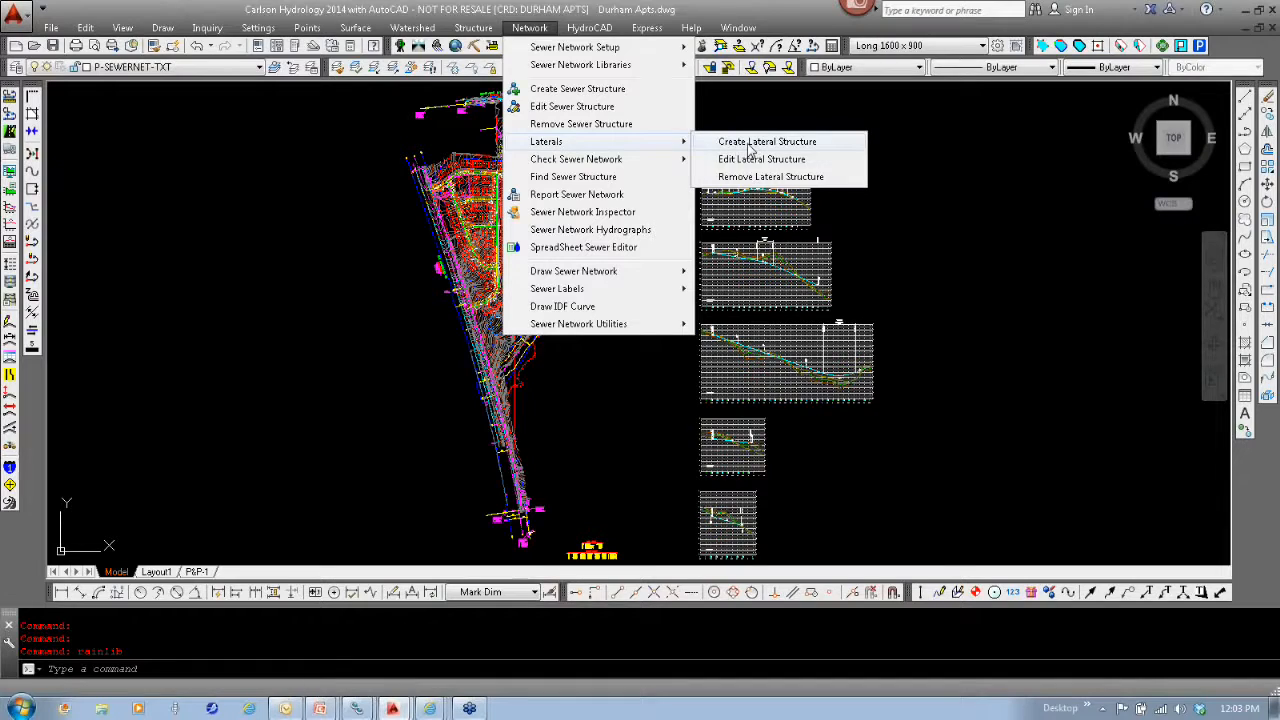
left_click(598, 355)
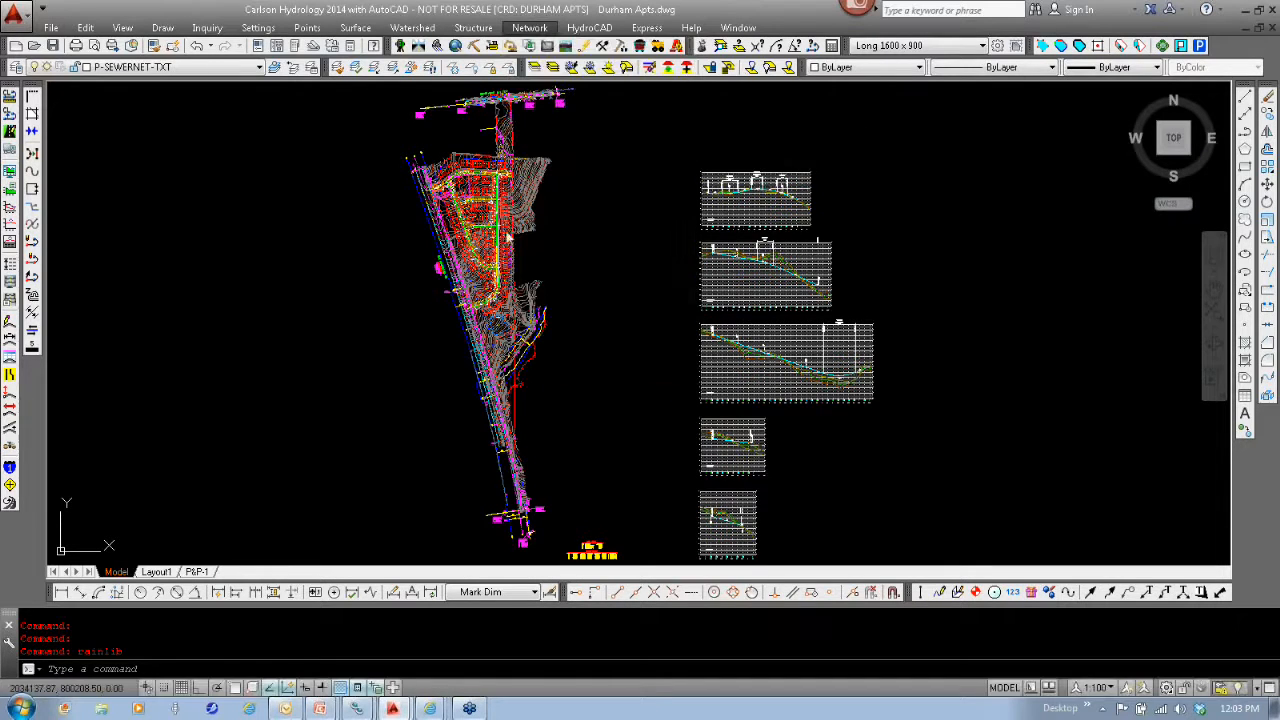
left_click(550, 270)
key("Escape")
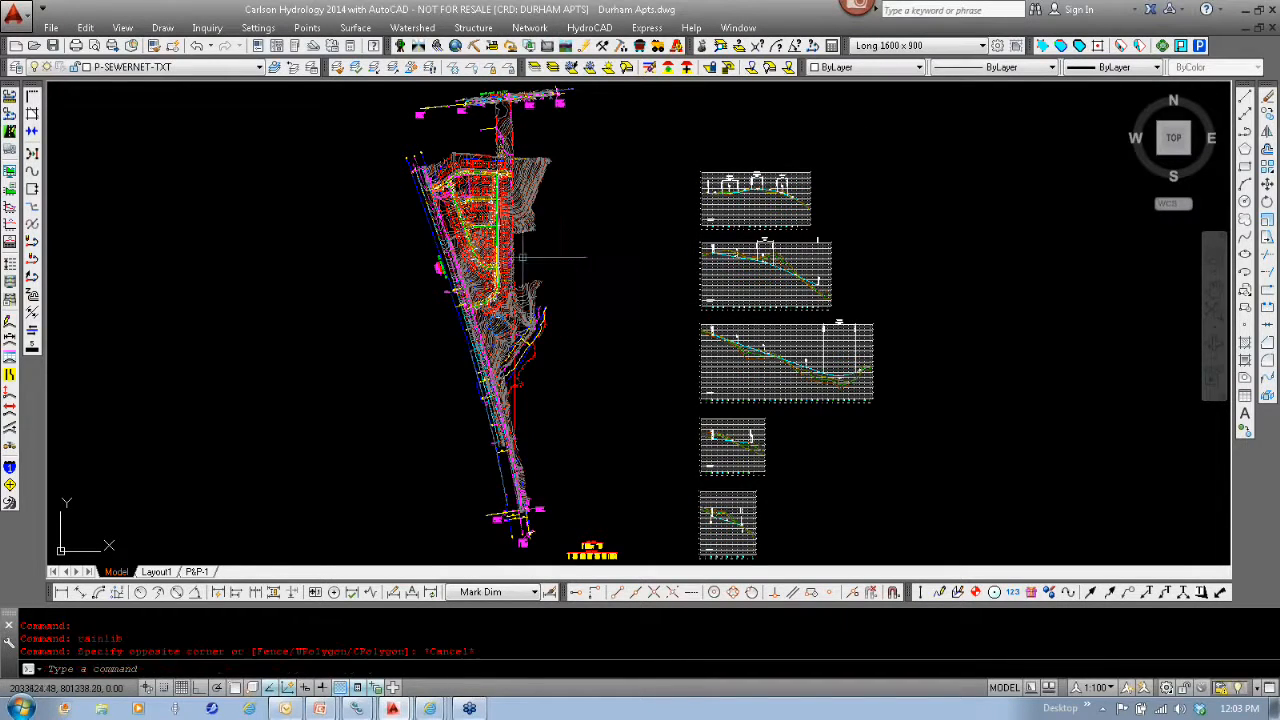
- Create a lateral connection on the pipe between MH 6 and MH 7, at its apparent intersection with lot 135's south line, and update the plan labels
scroll(505, 243, "up", 3)
scroll(420, 215, "up", 5)
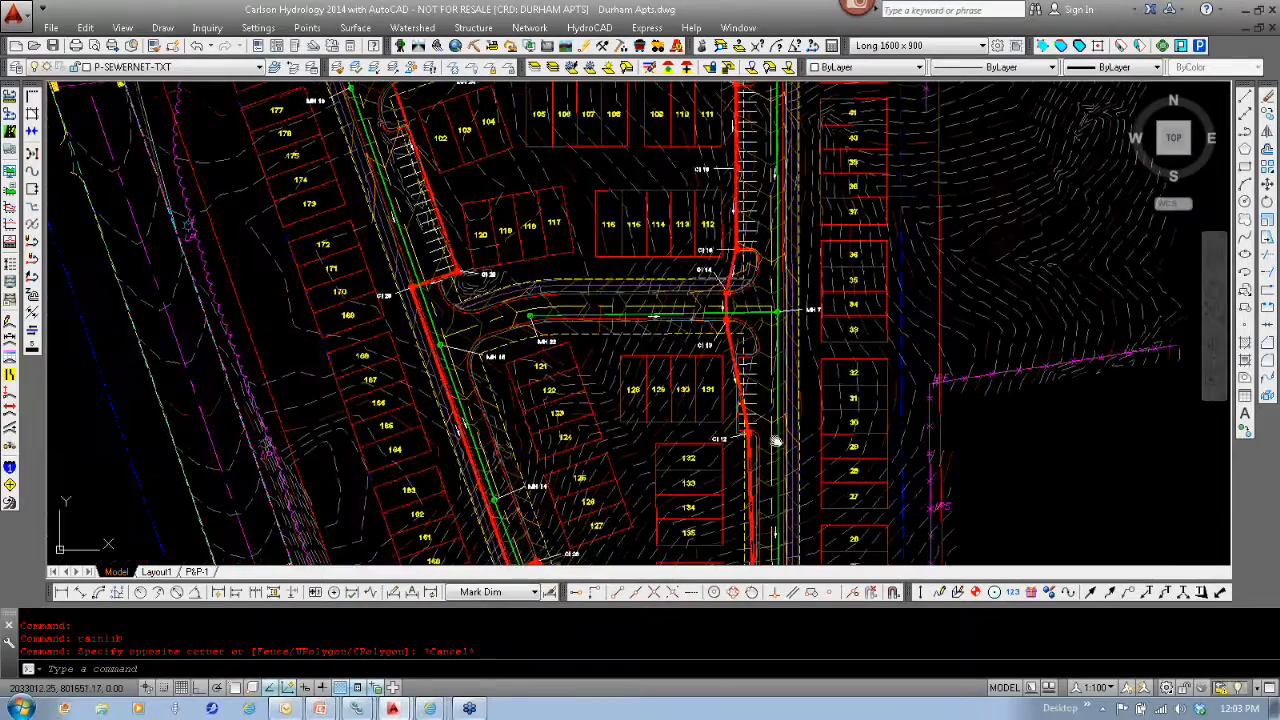
scroll(693, 300, "up", 5)
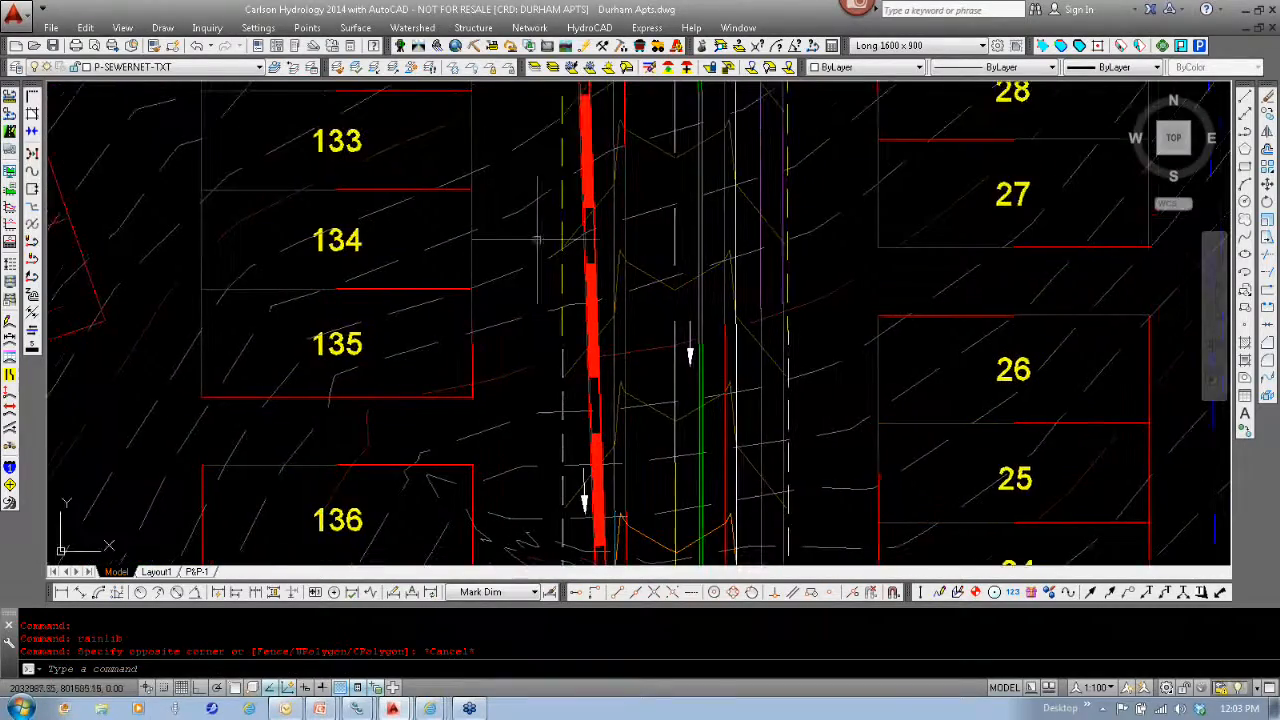
left_click(529, 27)
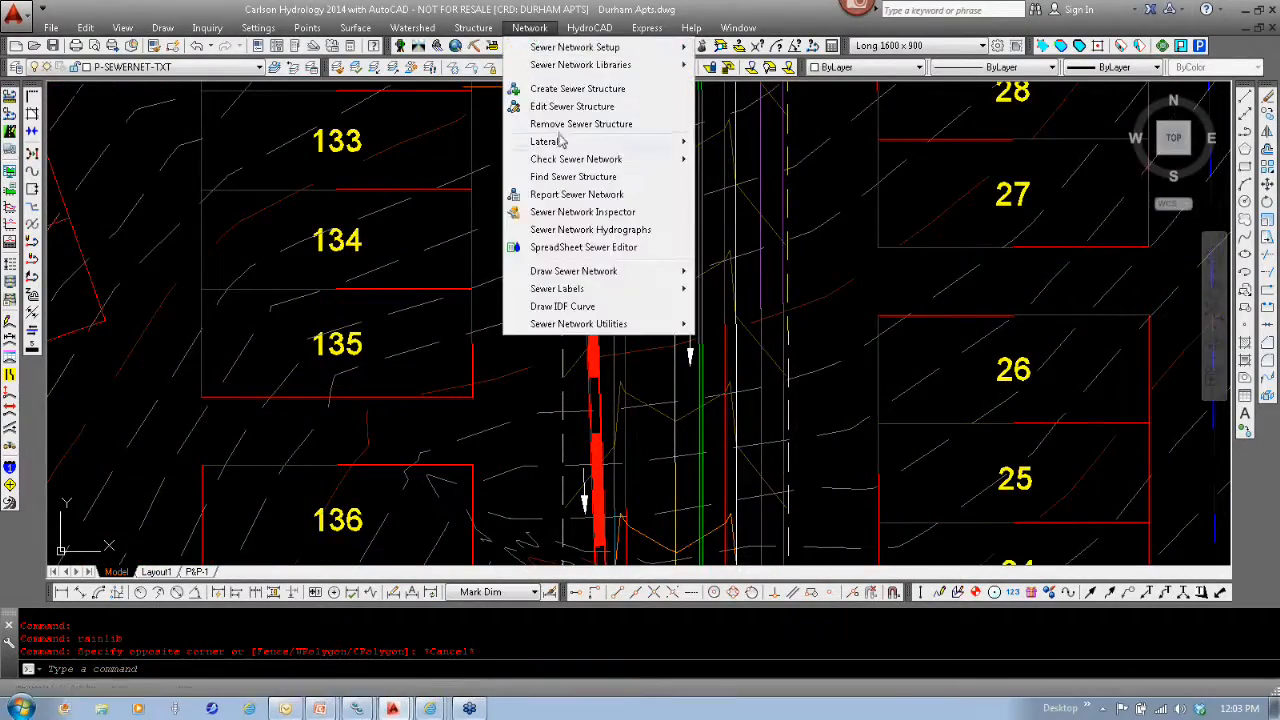
left_click(530, 28)
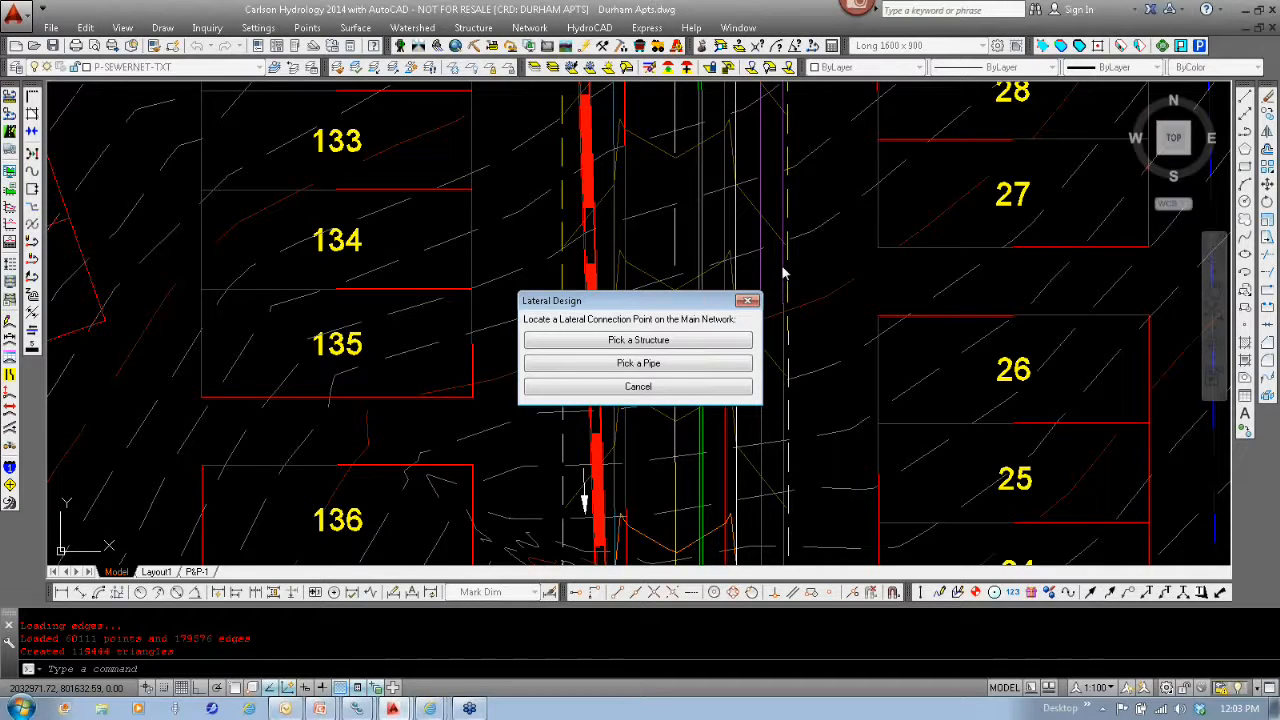
left_click(698, 370)
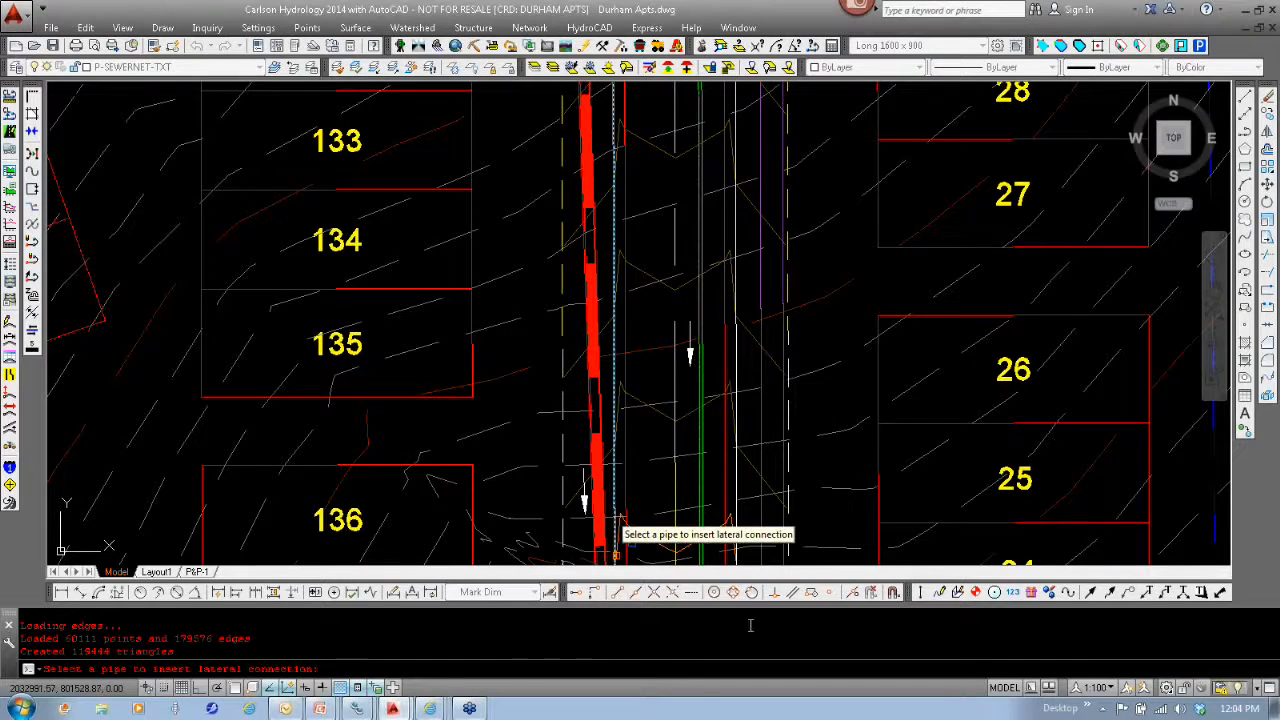
left_click(672, 593)
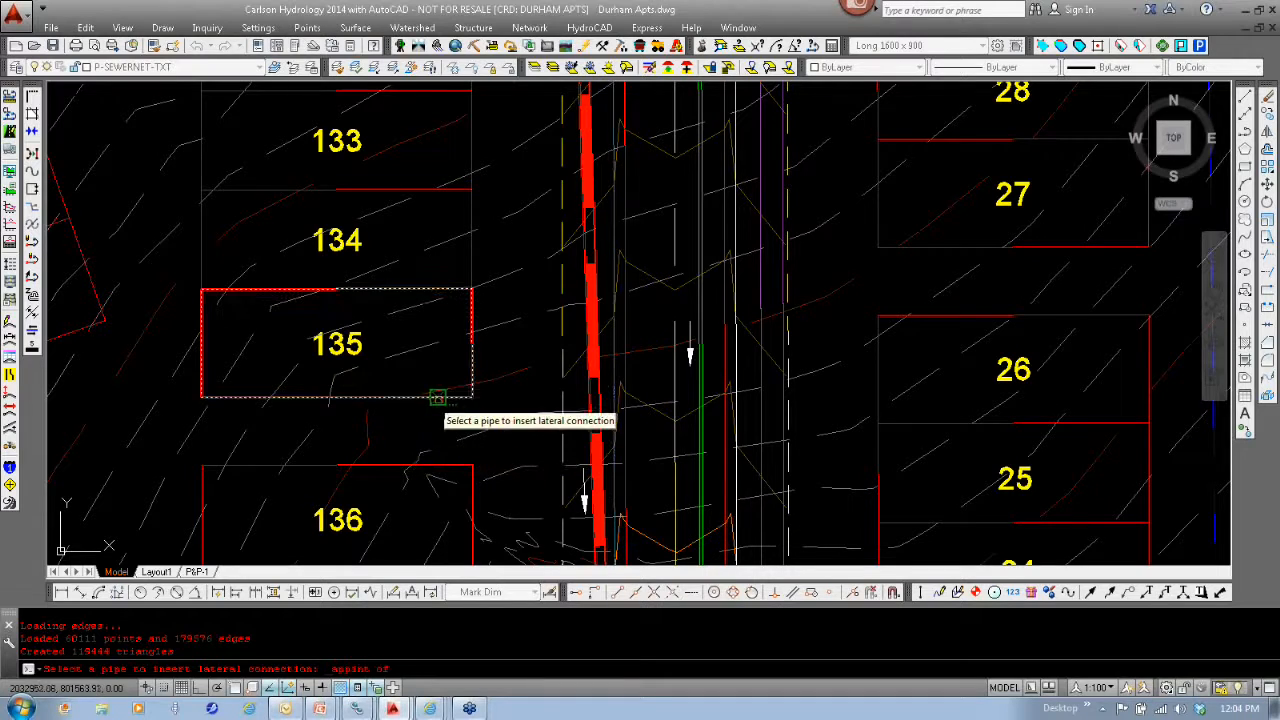
left_click(740, 421)
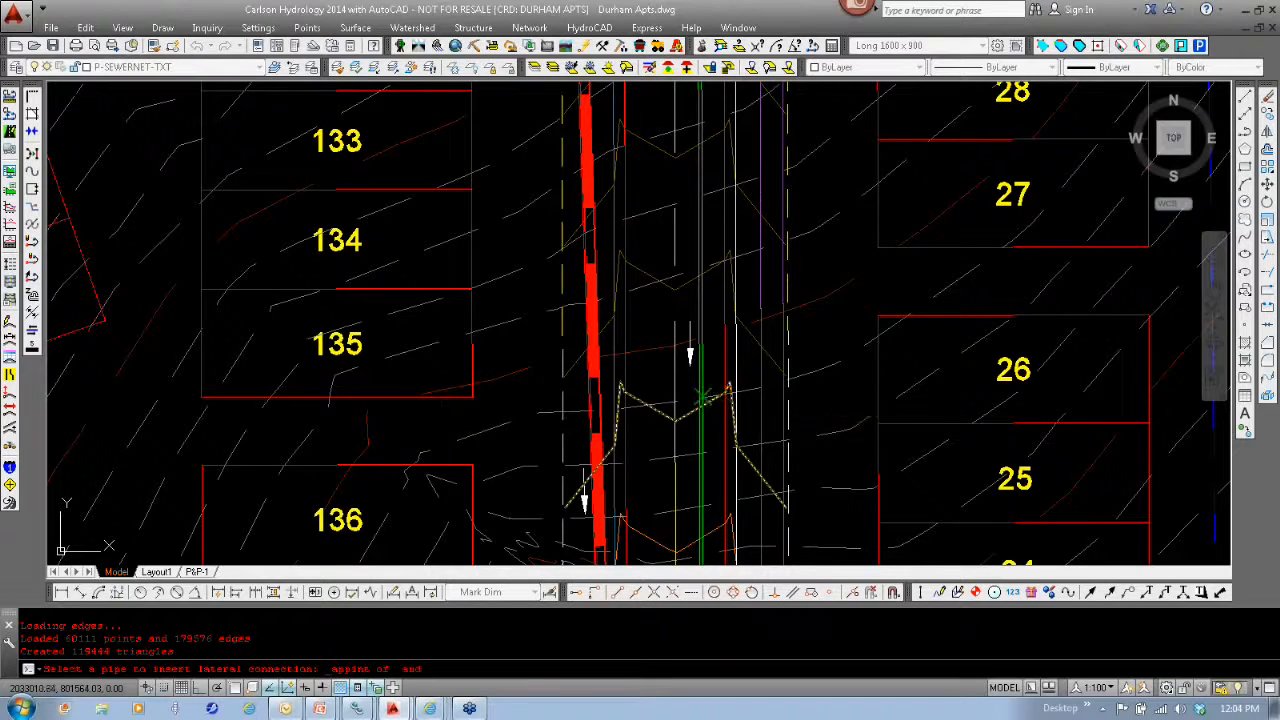
left_click(706, 402)
left_click(767, 444)
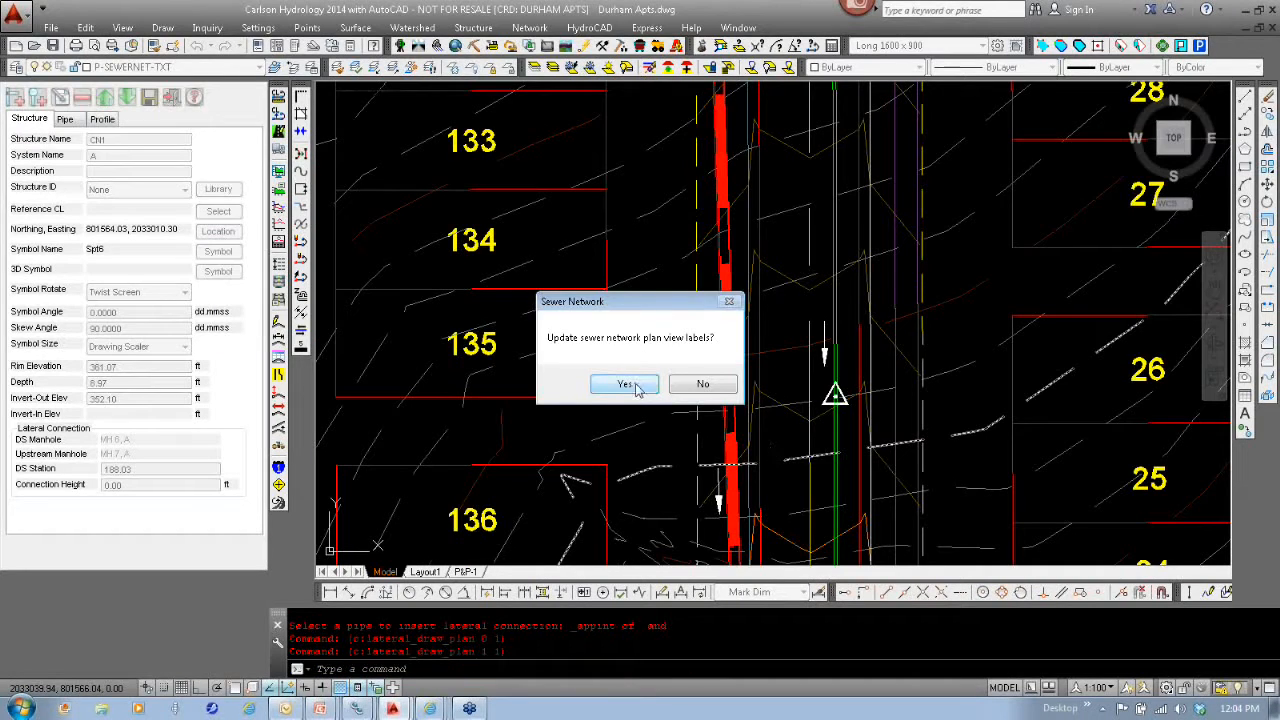
left_click(620, 384)
- Set the lateral connection's height to 0.83 ft and update the plan view labels
scroll(835, 400, "up", 8)
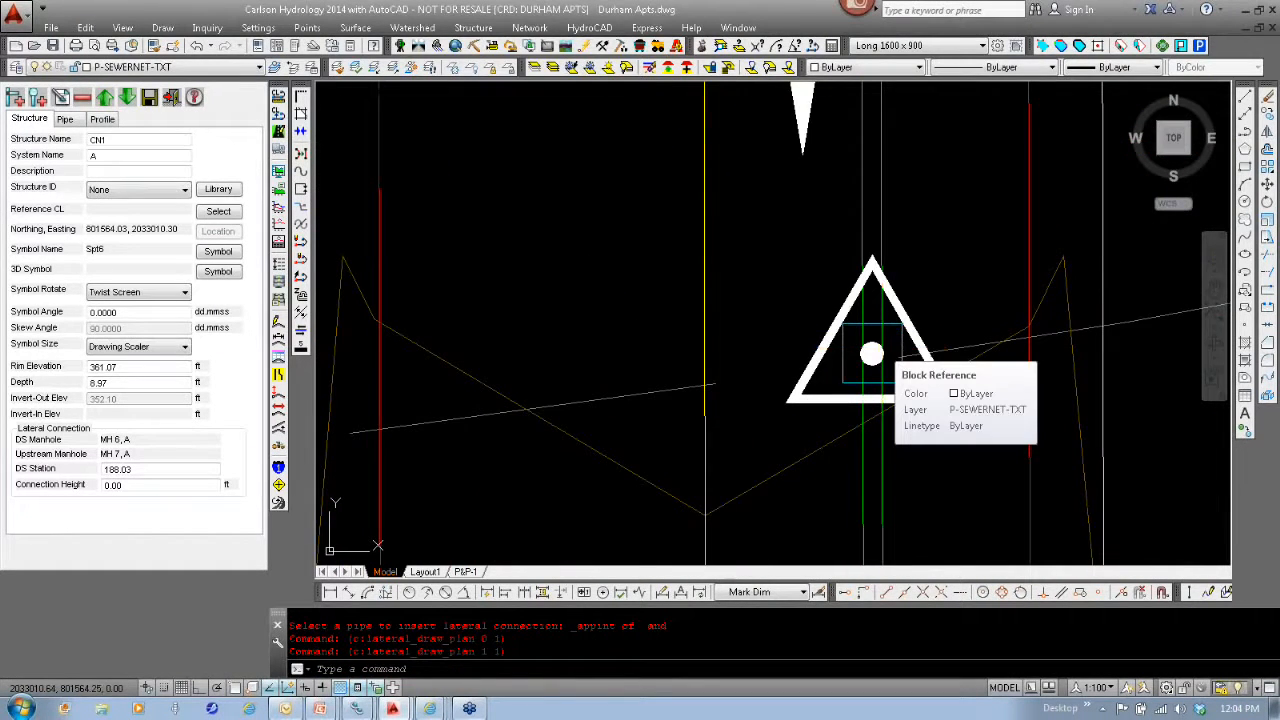
scroll(872, 354, "down", 6)
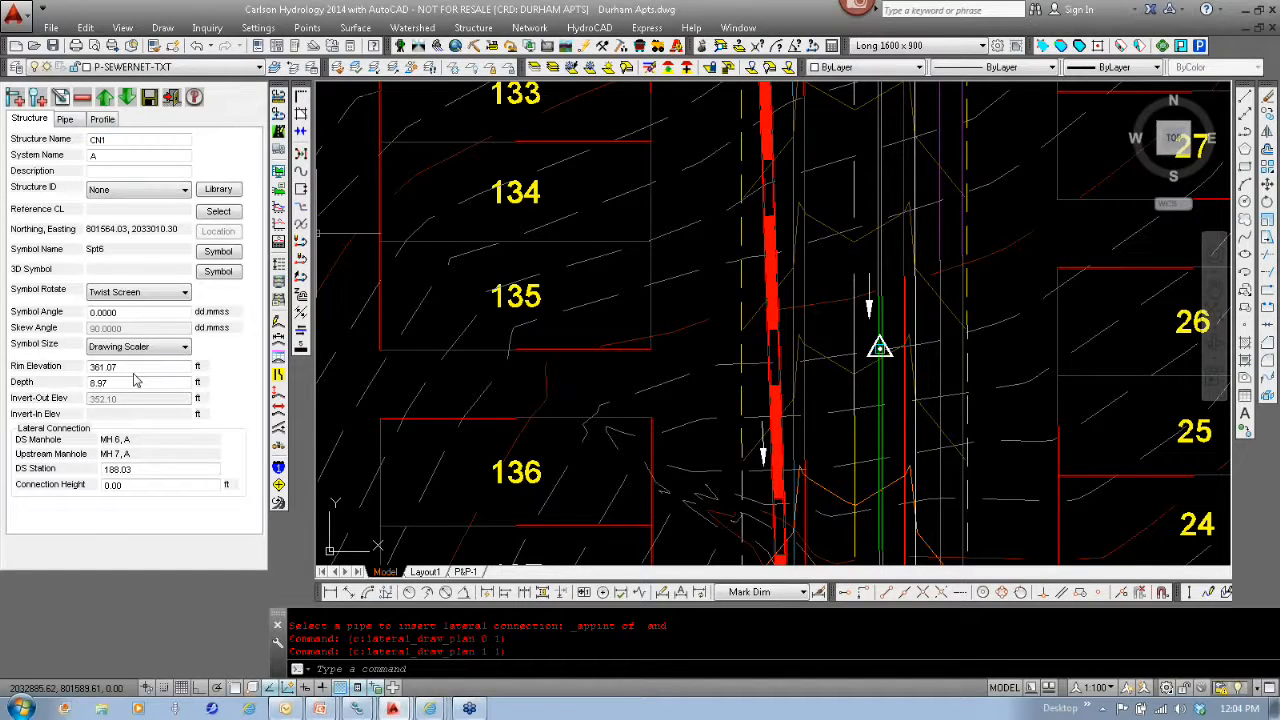
left_click(159, 484)
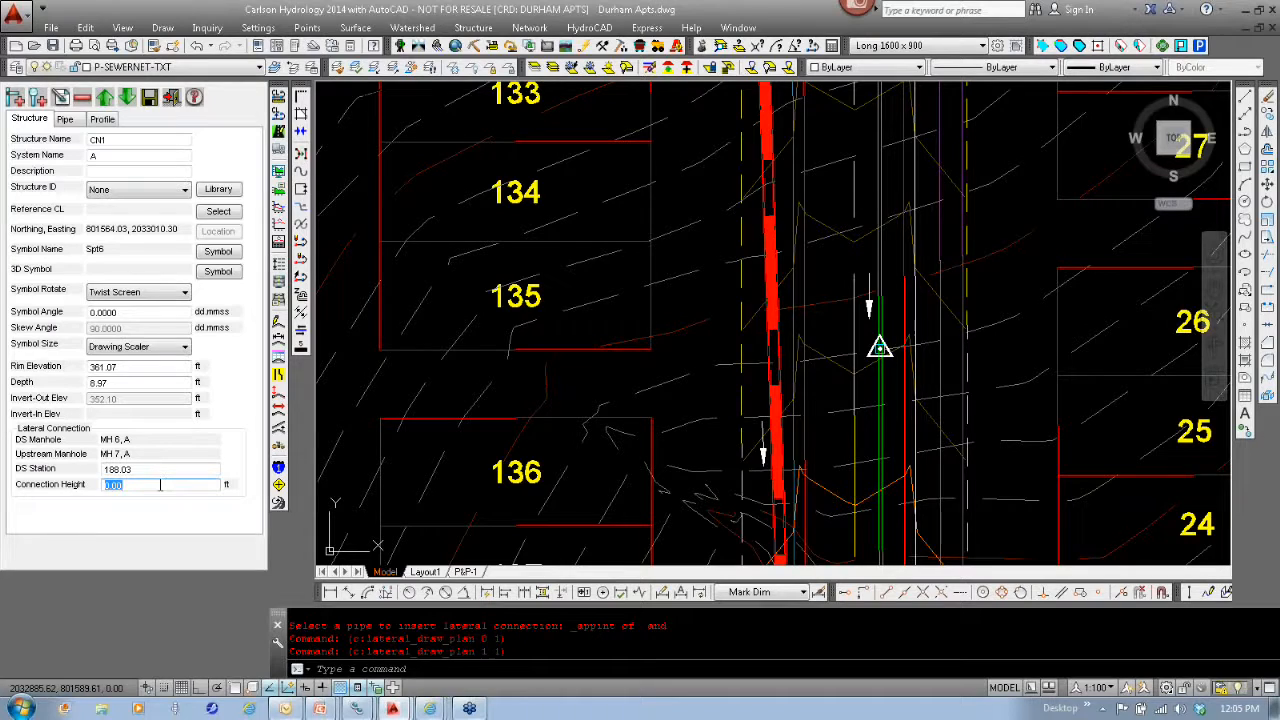
type(".83")
left_click(41, 101)
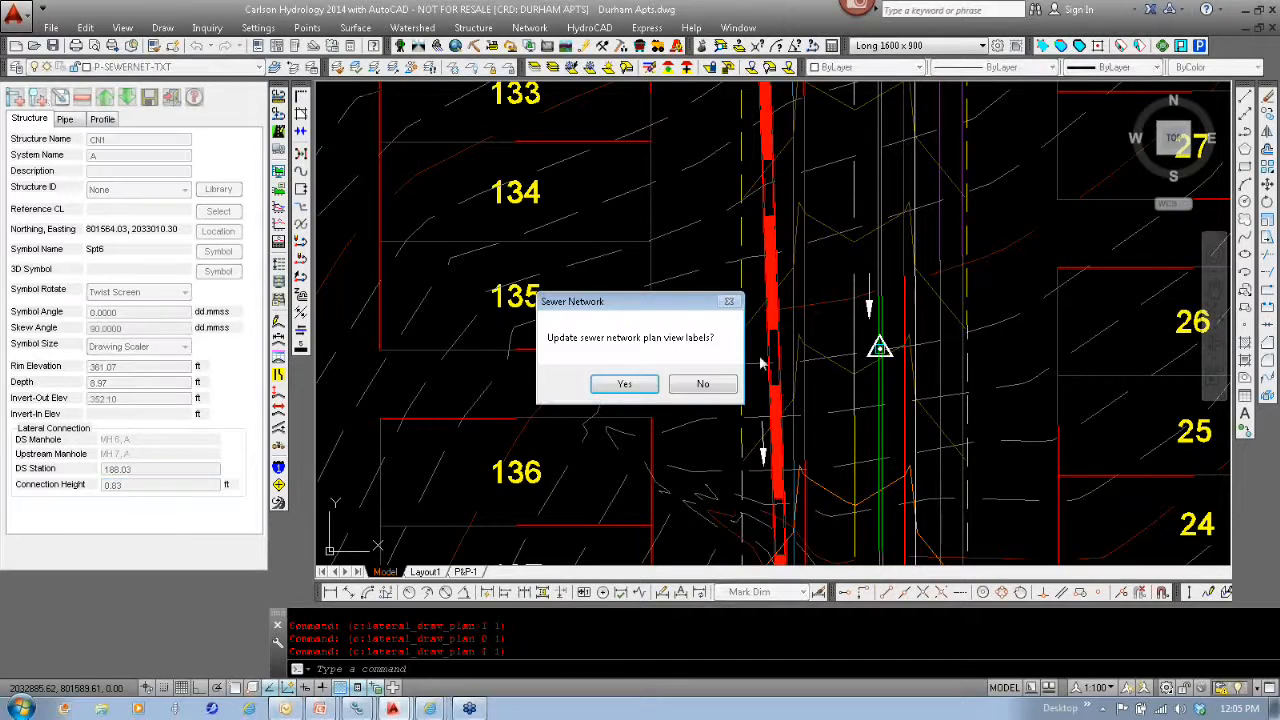
left_click(624, 385)
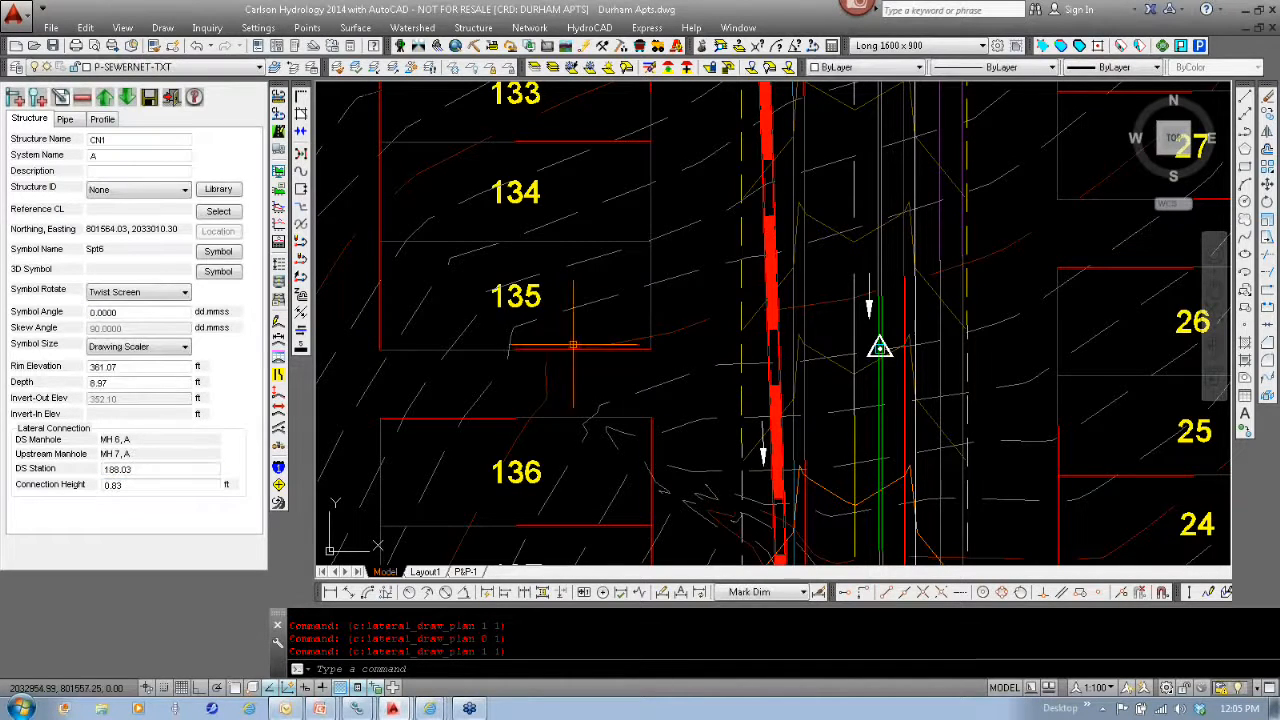
- Add a cleanout at the southeast corner endpoint of lot 135 and auto-connect it to CN1
left_click(18, 100)
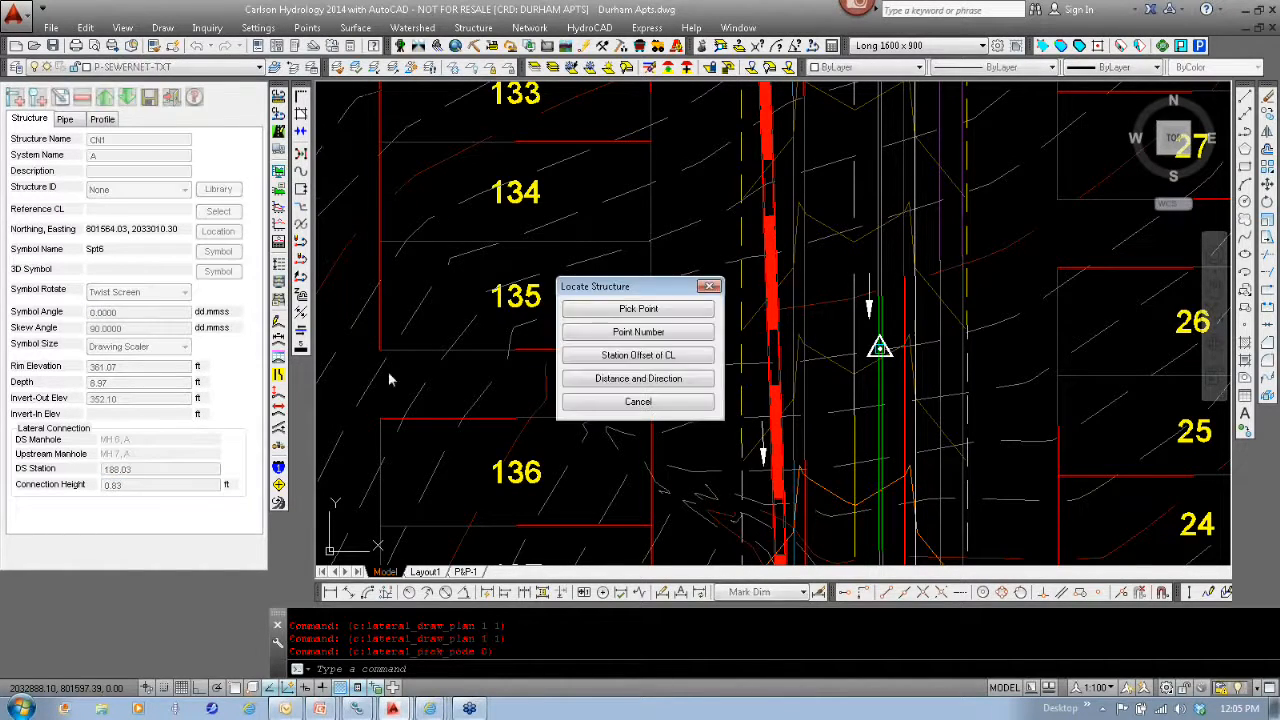
left_click(636, 309)
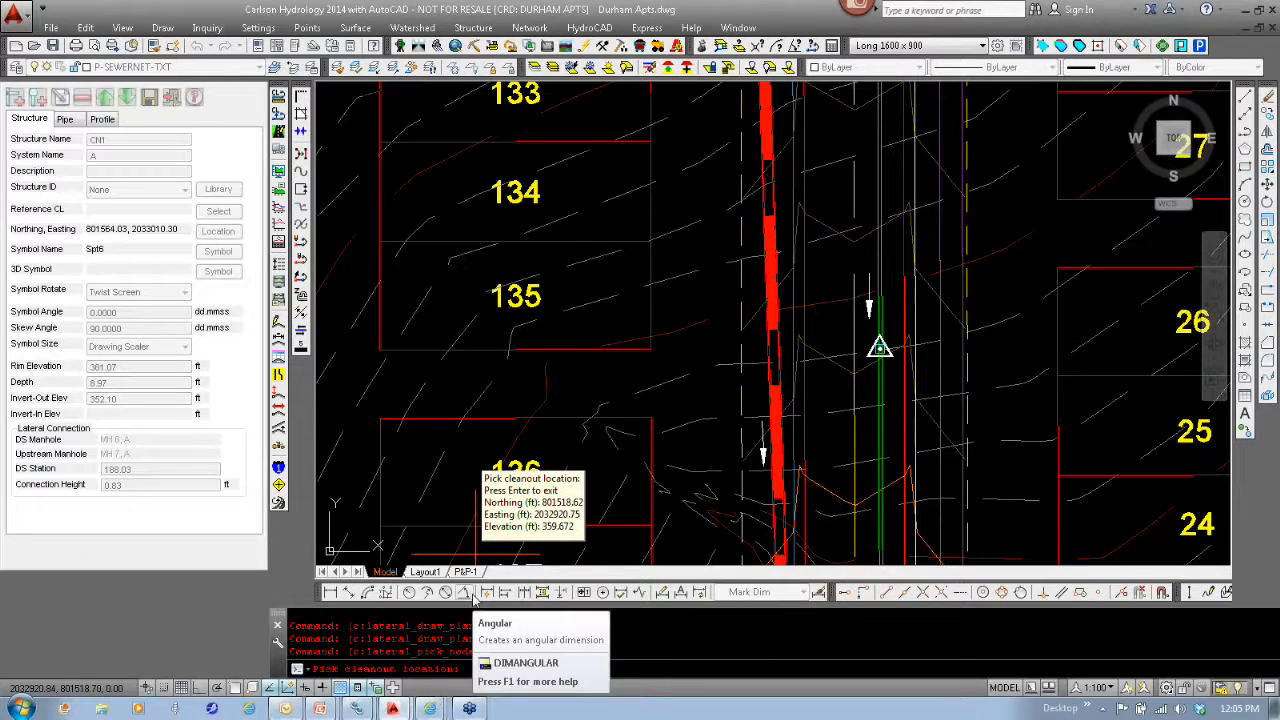
type("end")
key("Return")
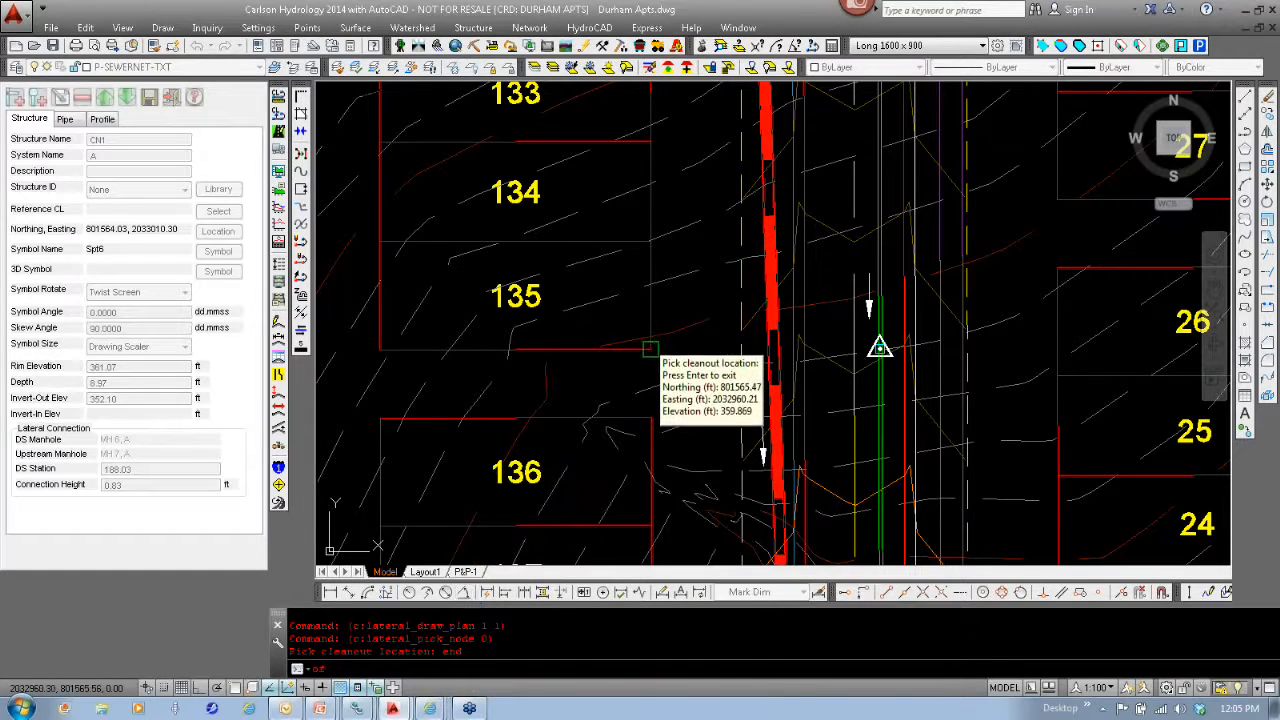
left_click(650, 349)
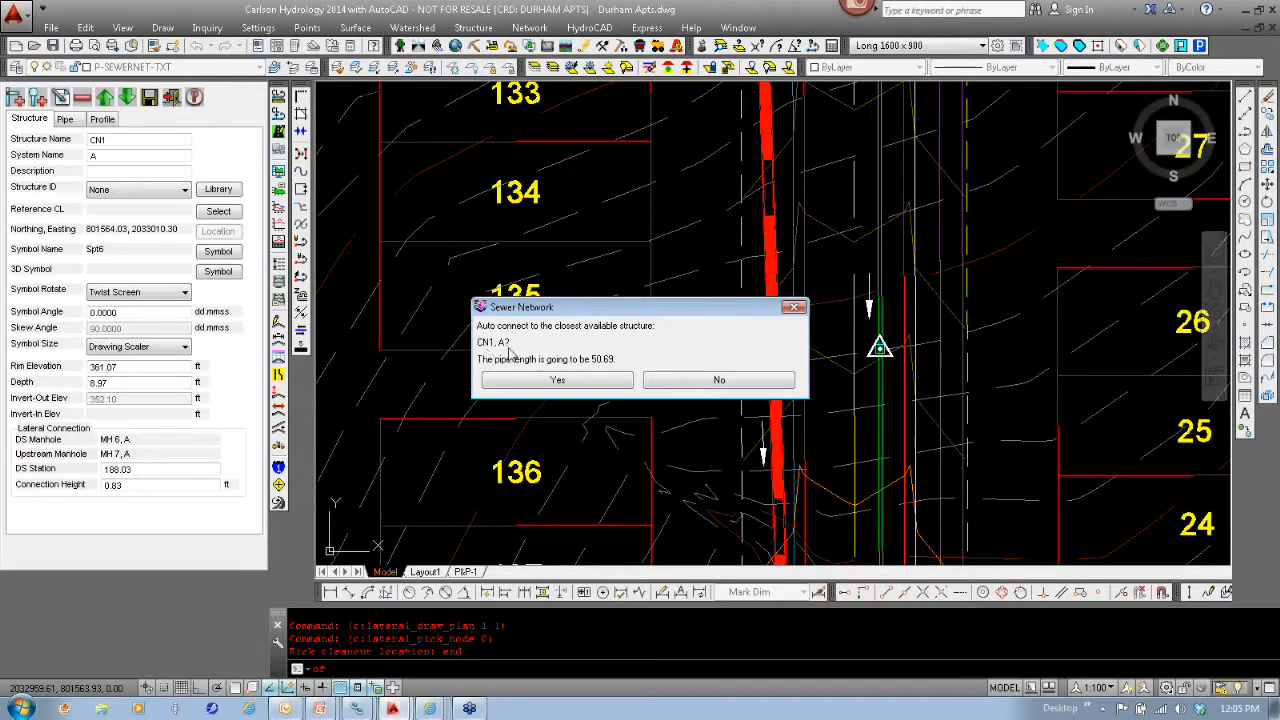
left_click(604, 385)
left_click(606, 386)
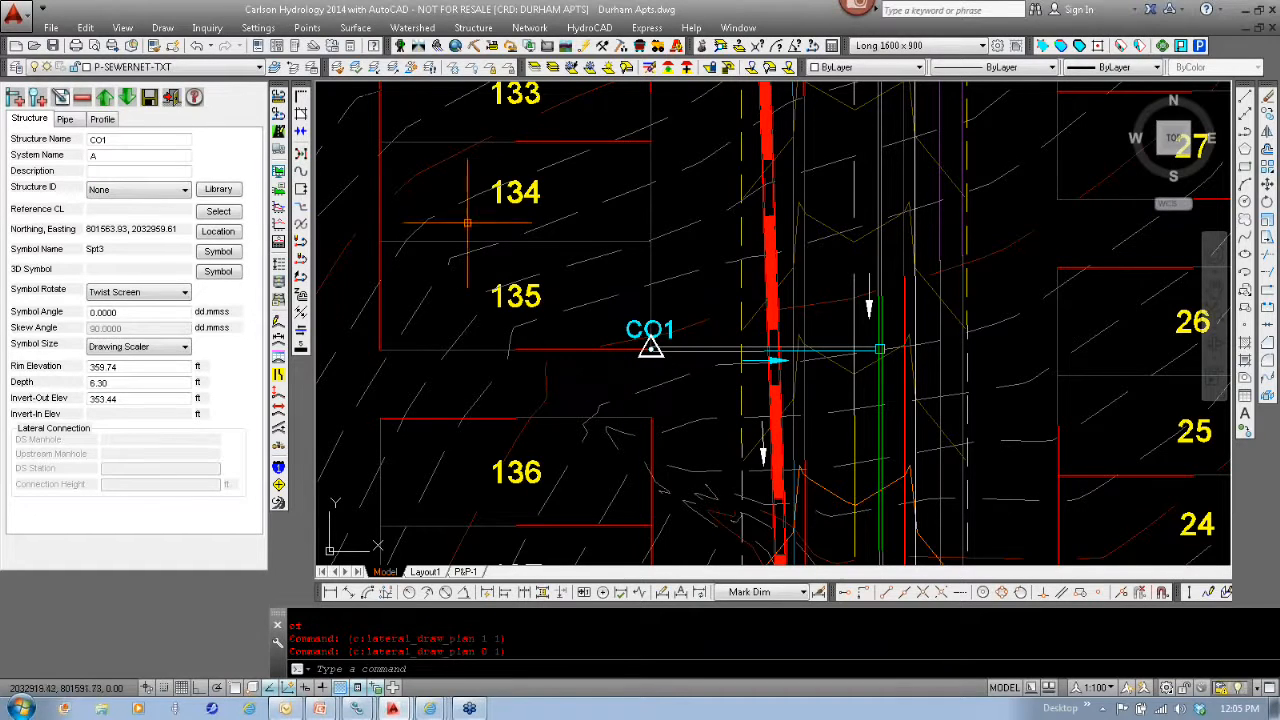
- Rename the cleanout at lot 135's southeast corner as CO135
left_click(128, 140)
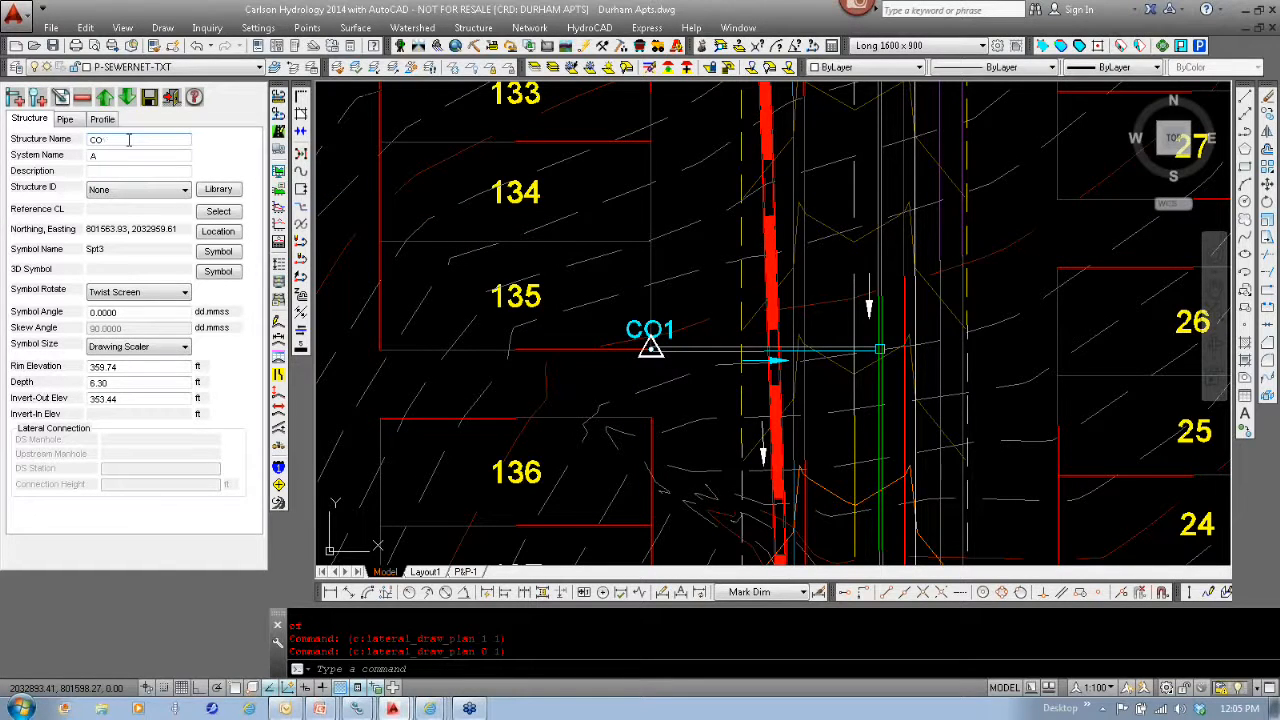
type("135")
left_click(150, 104)
middle_click_drag(697, 434, 655, 436)
- Set the lateral pipe from CO135 to CN1 to PVC material with a 6-inch size
left_click(77, 119)
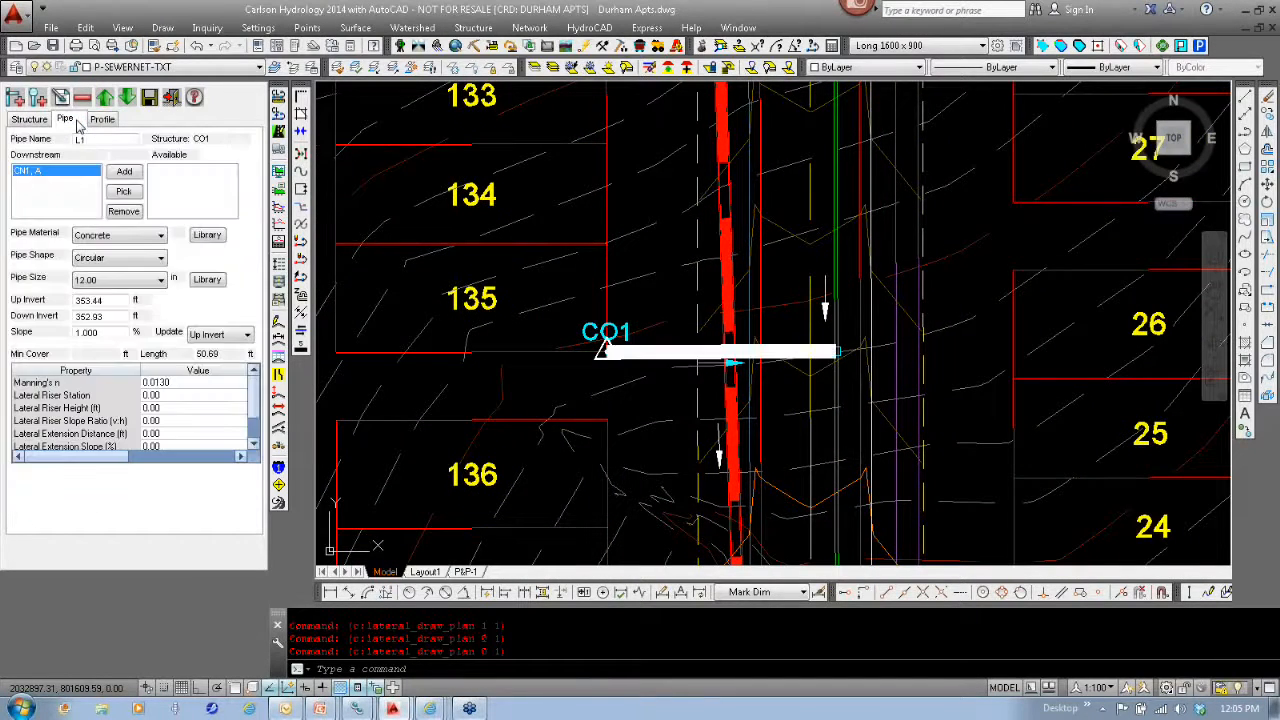
left_click(145, 237)
left_click(95, 530)
left_click(145, 280)
left_click(95, 296)
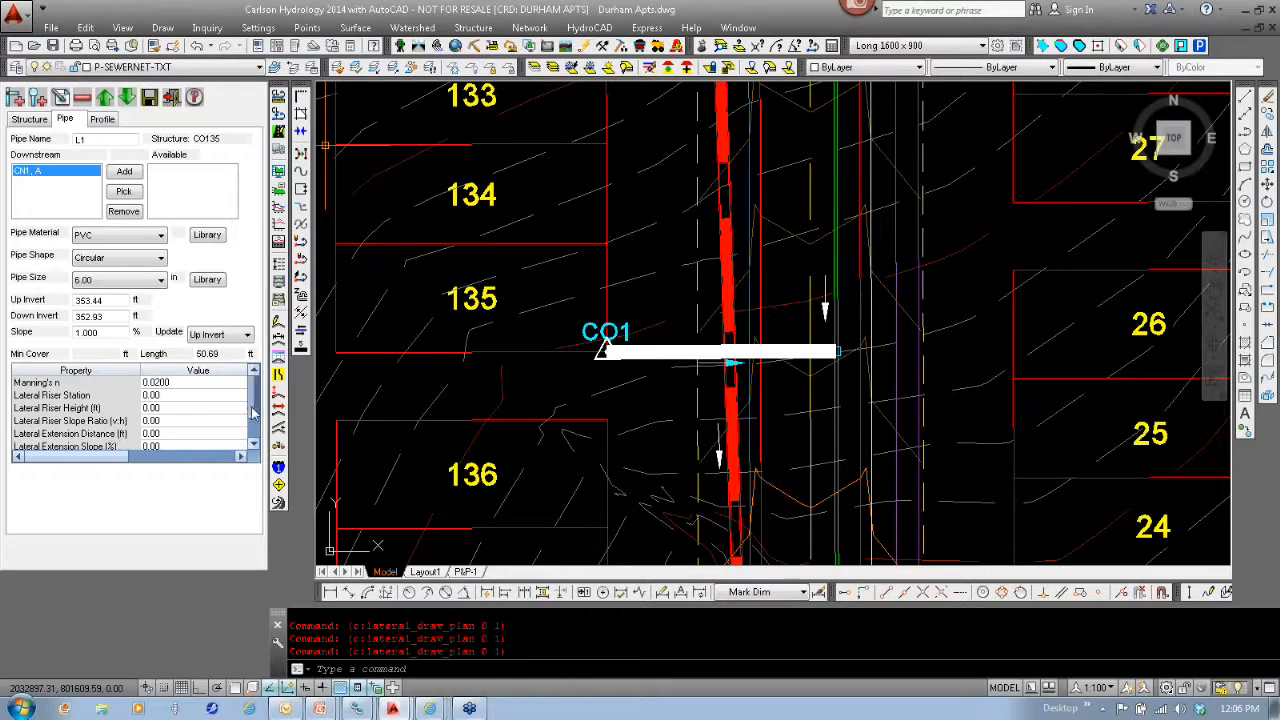
- Check the CO135 lateral's pipe properties and profile, and save it with updated plan view labels
left_click(253, 443)
left_click_drag(255, 423, 255, 393)
left_click(106, 120)
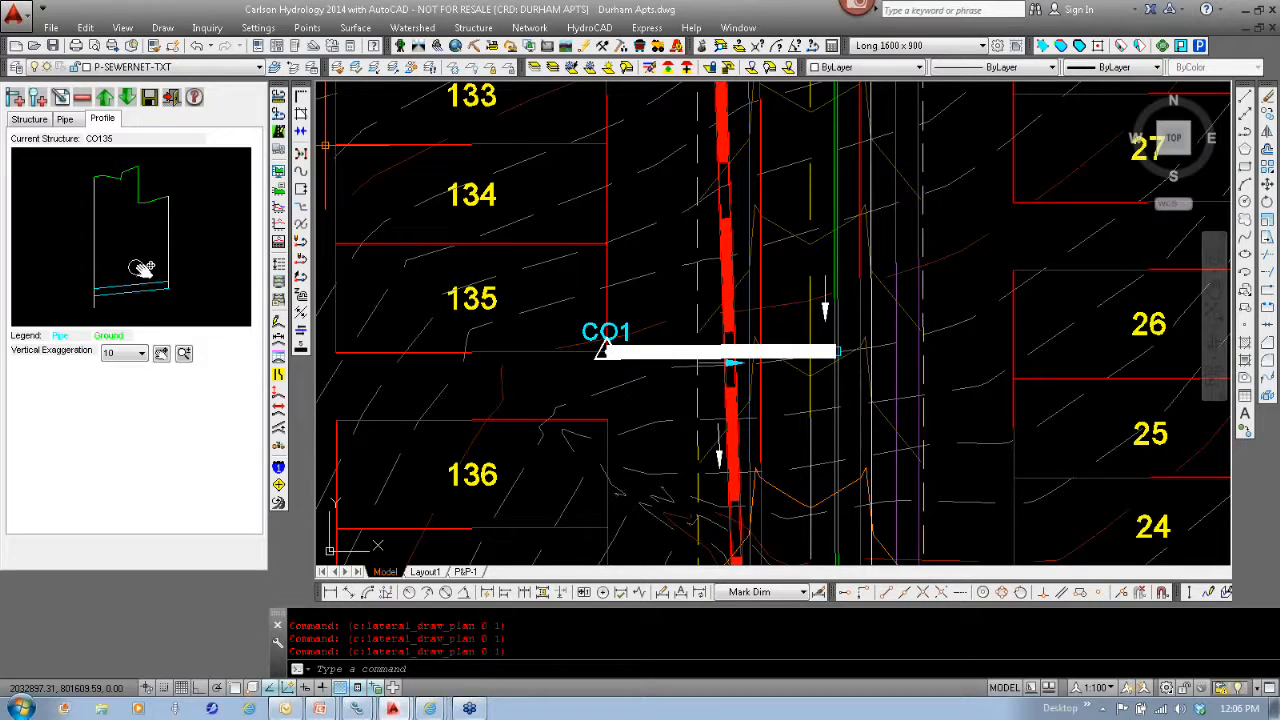
left_click(29, 119)
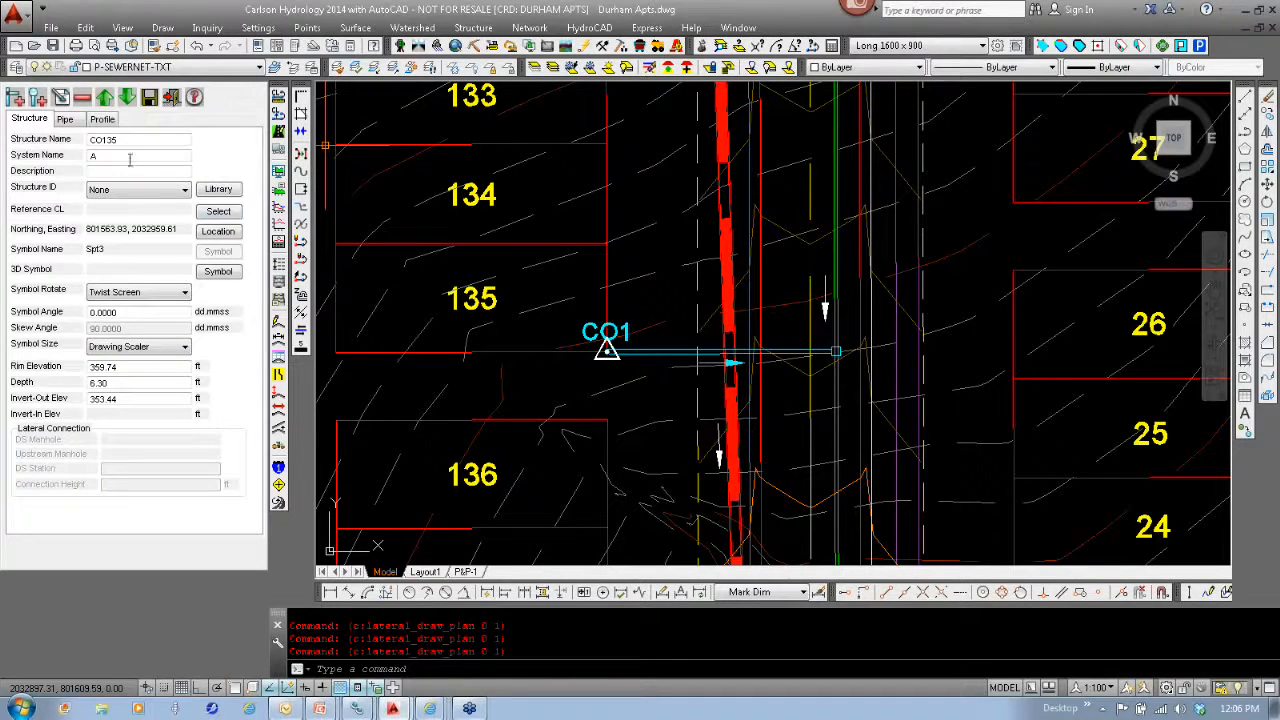
left_click(149, 98)
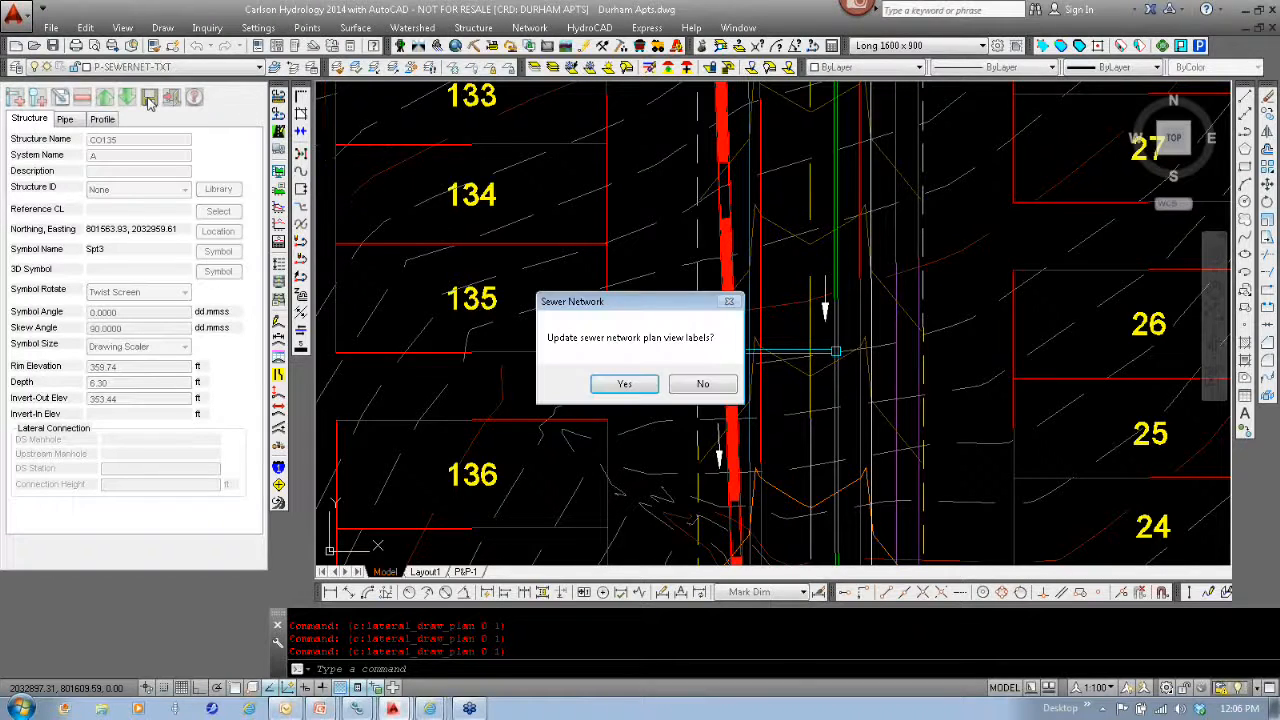
left_click(624, 384)
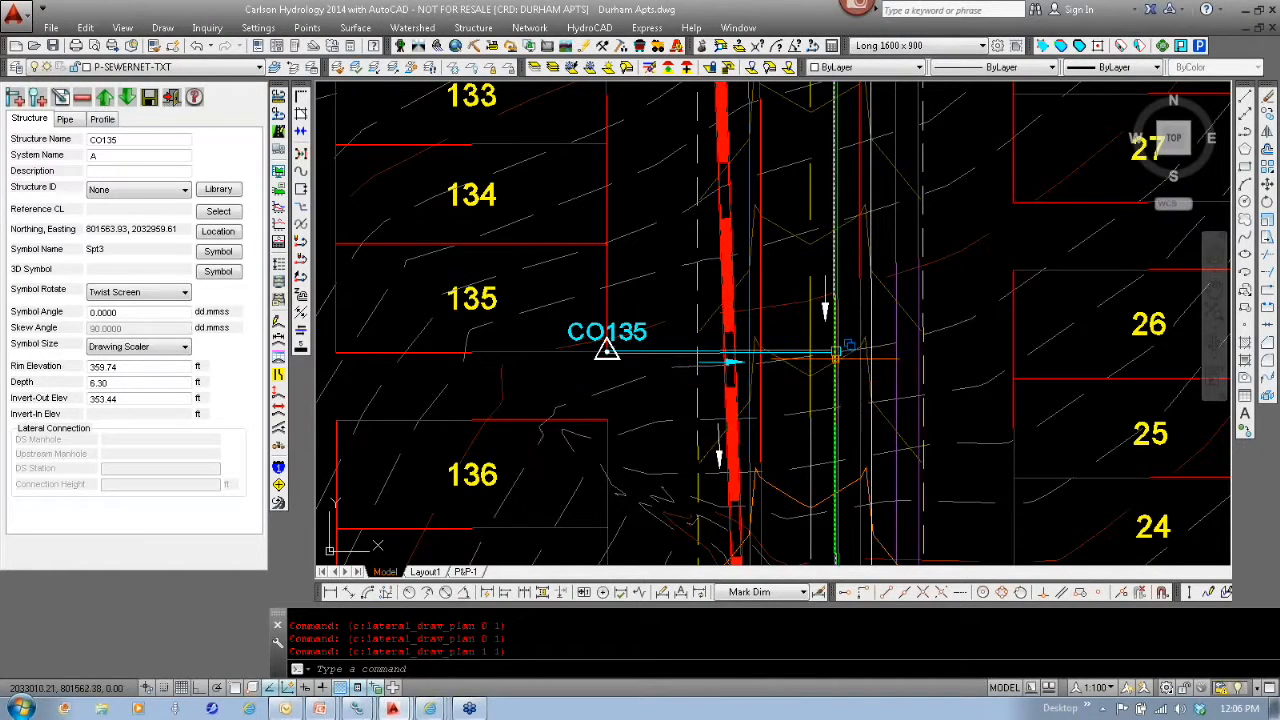
- Create a lateral connection on the pipe between MH 6 and MH 7, at its apparent intersection with lot 27's south line, and update the plan labels
left_click(16, 100)
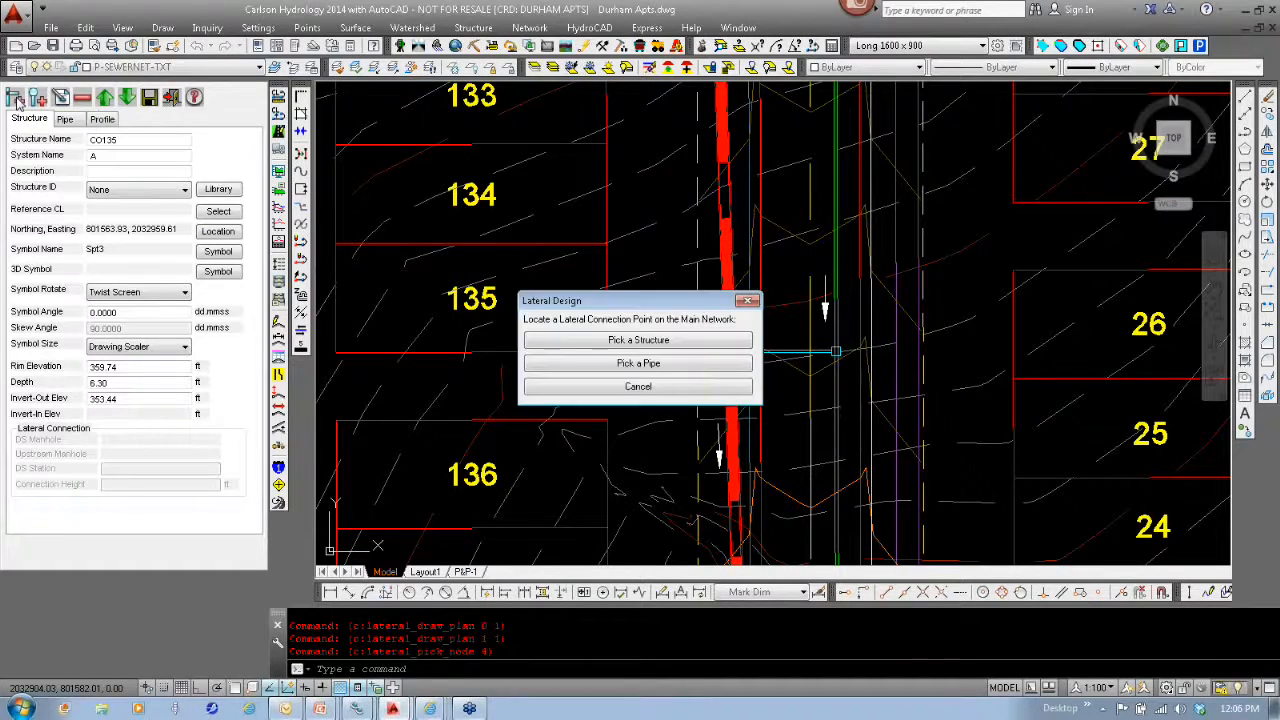
left_click(693, 366)
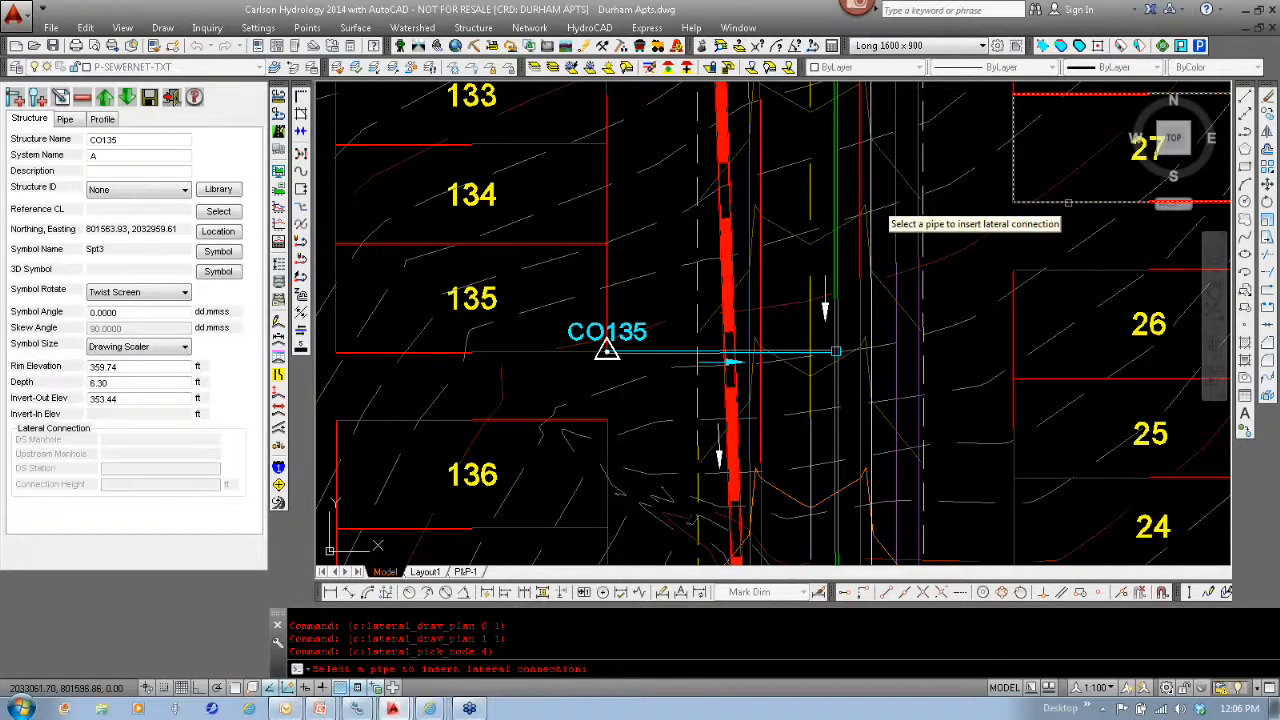
left_click(942, 593)
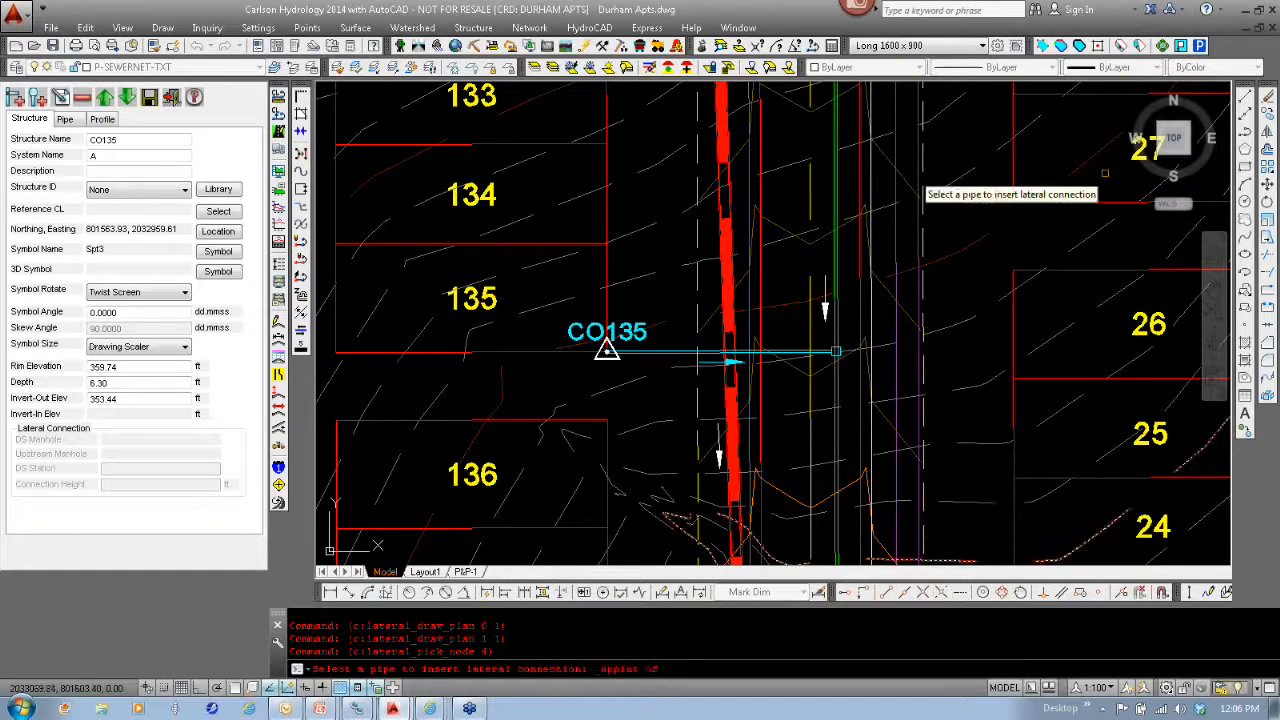
left_click(849, 190)
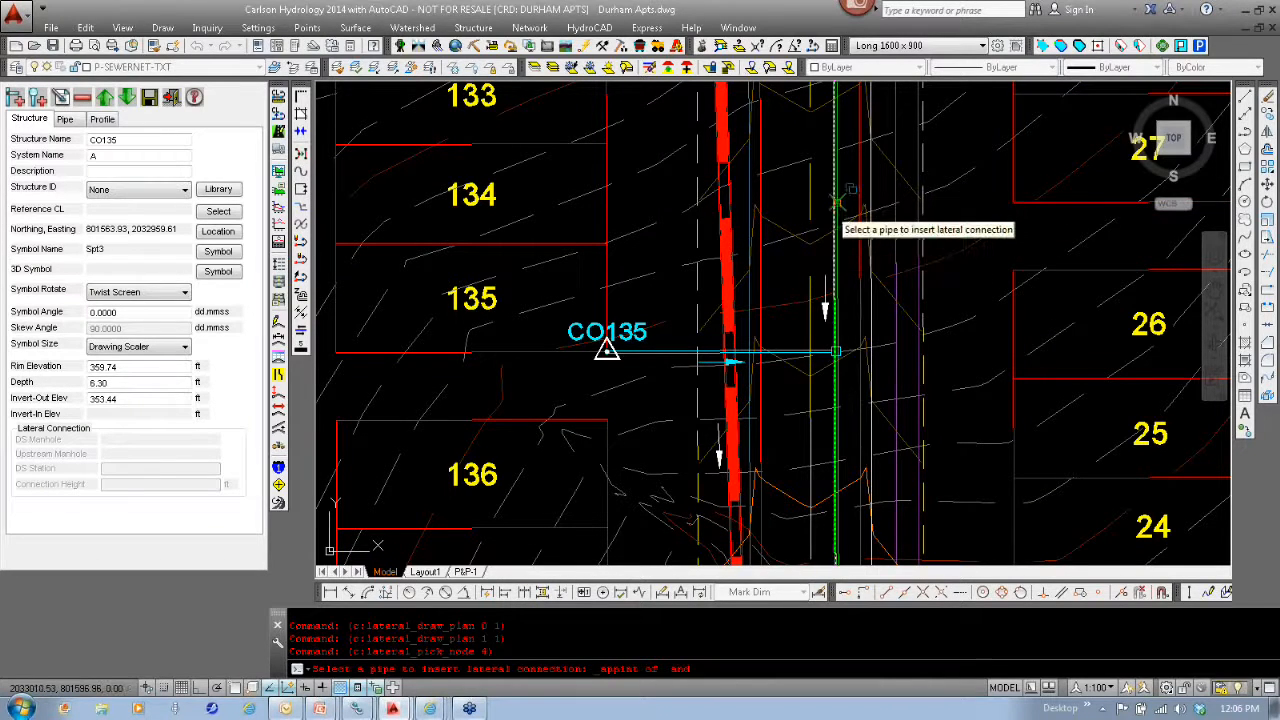
left_click(842, 198)
left_click(897, 263)
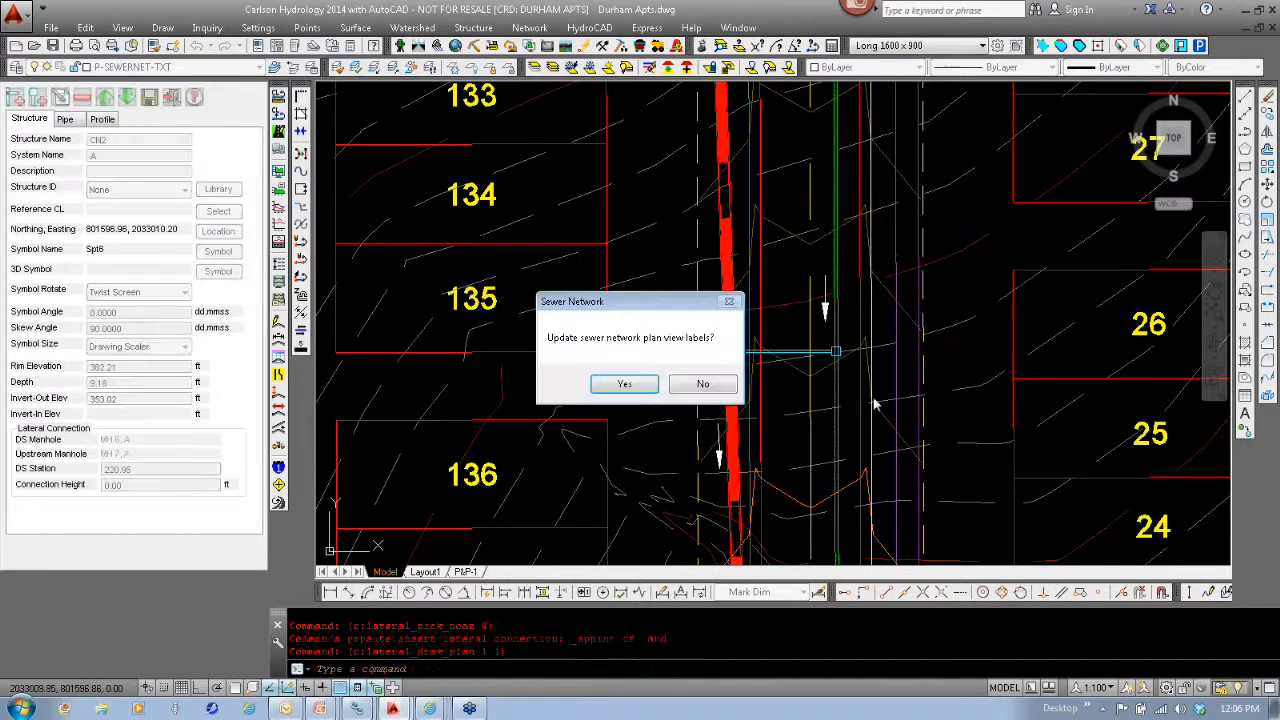
left_click(622, 385)
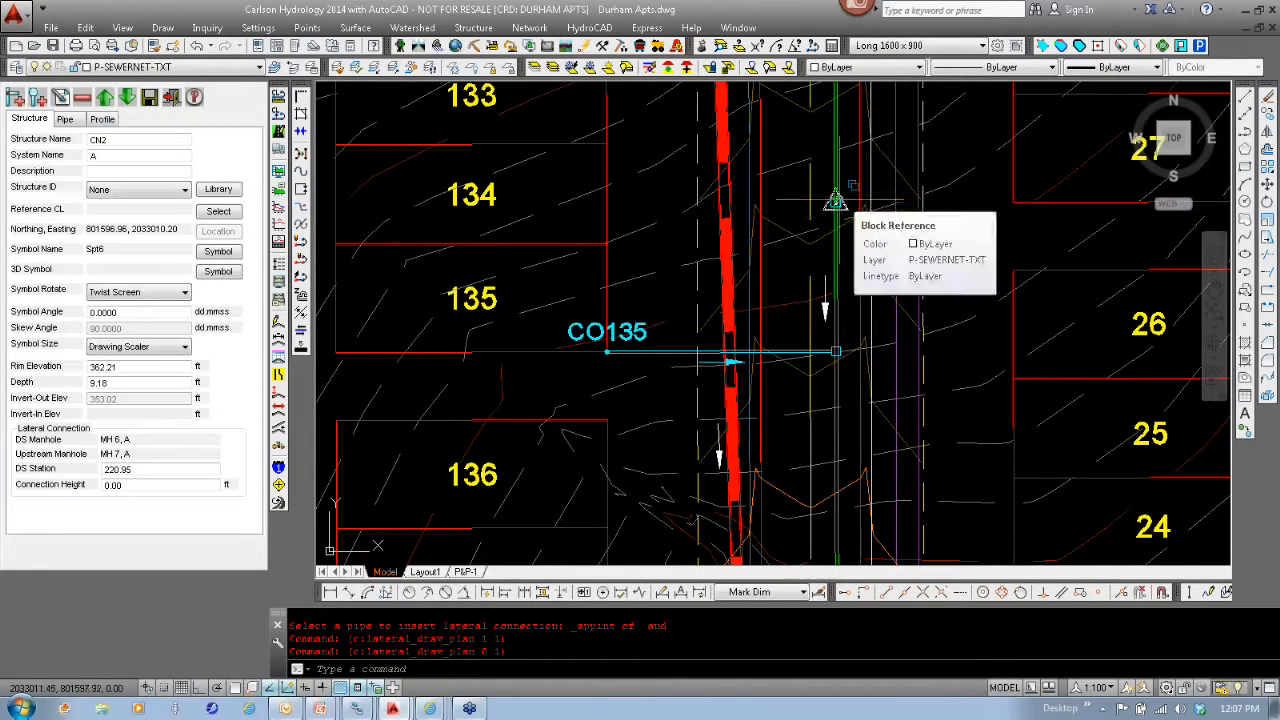
- Set the connection height of CN2 to 0.17 ft and update the plan view labels
left_click(164, 486)
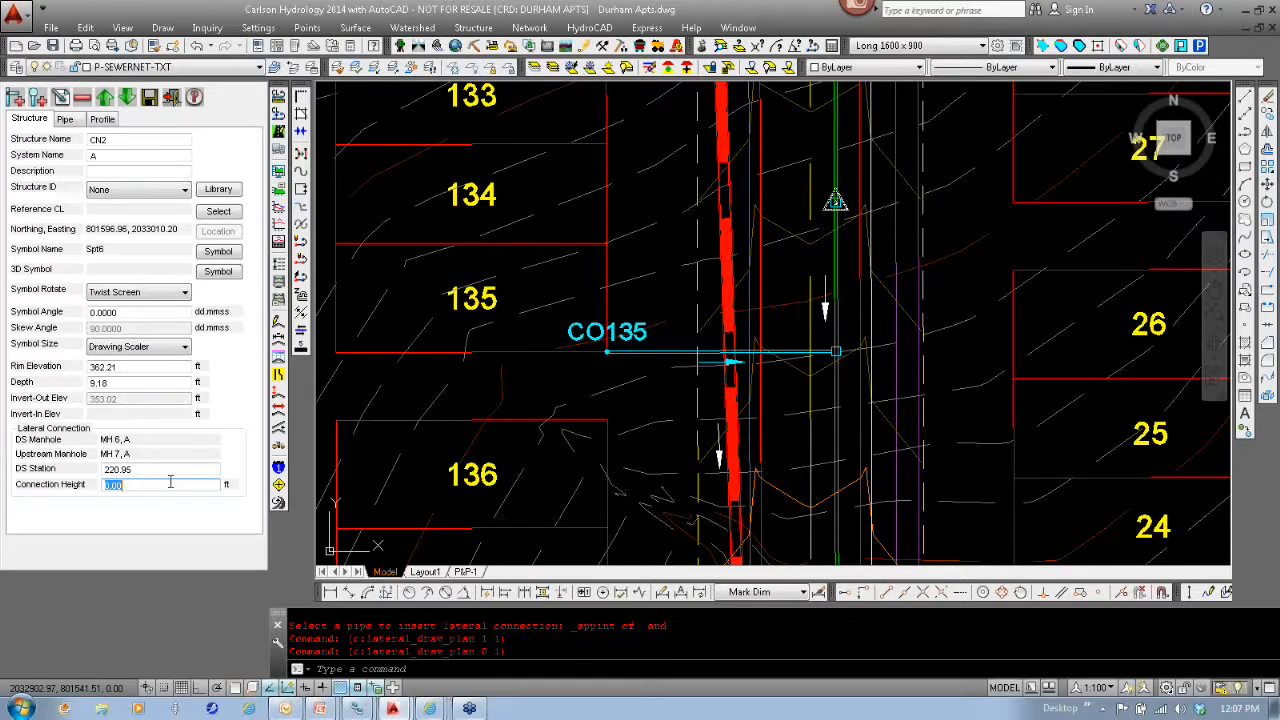
key("BackSpace")
key("Return")
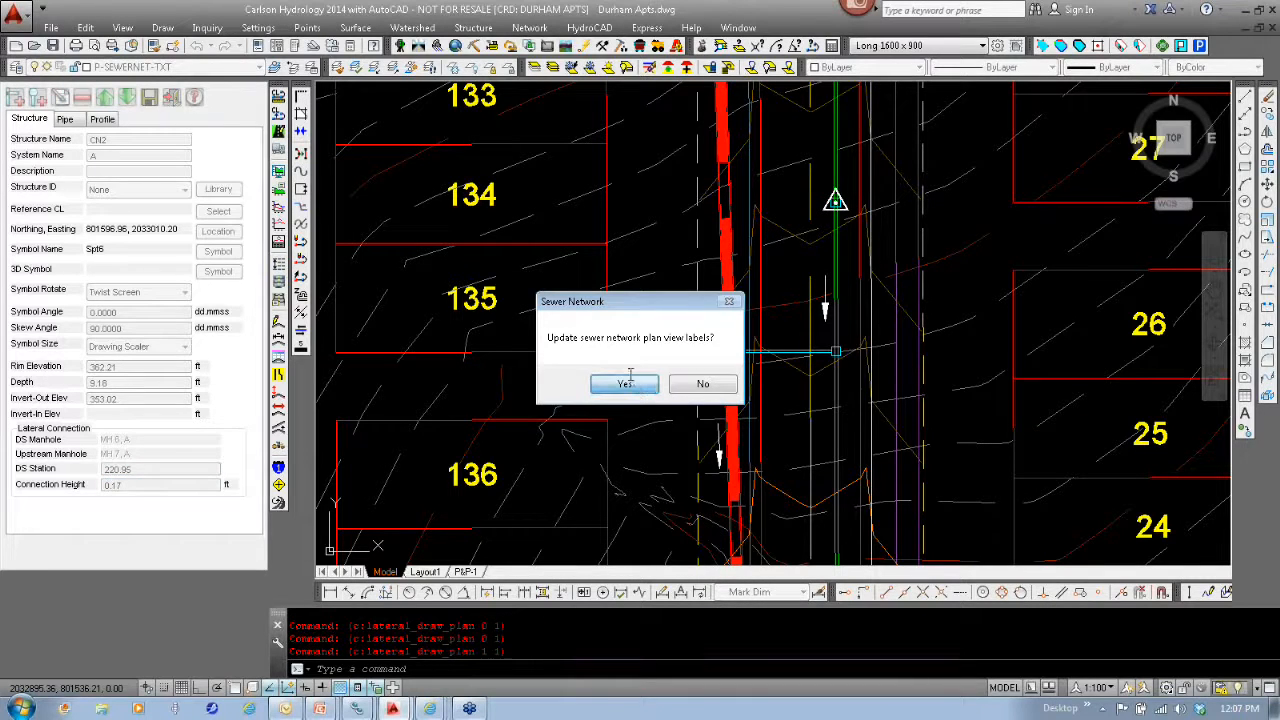
left_click(630, 380)
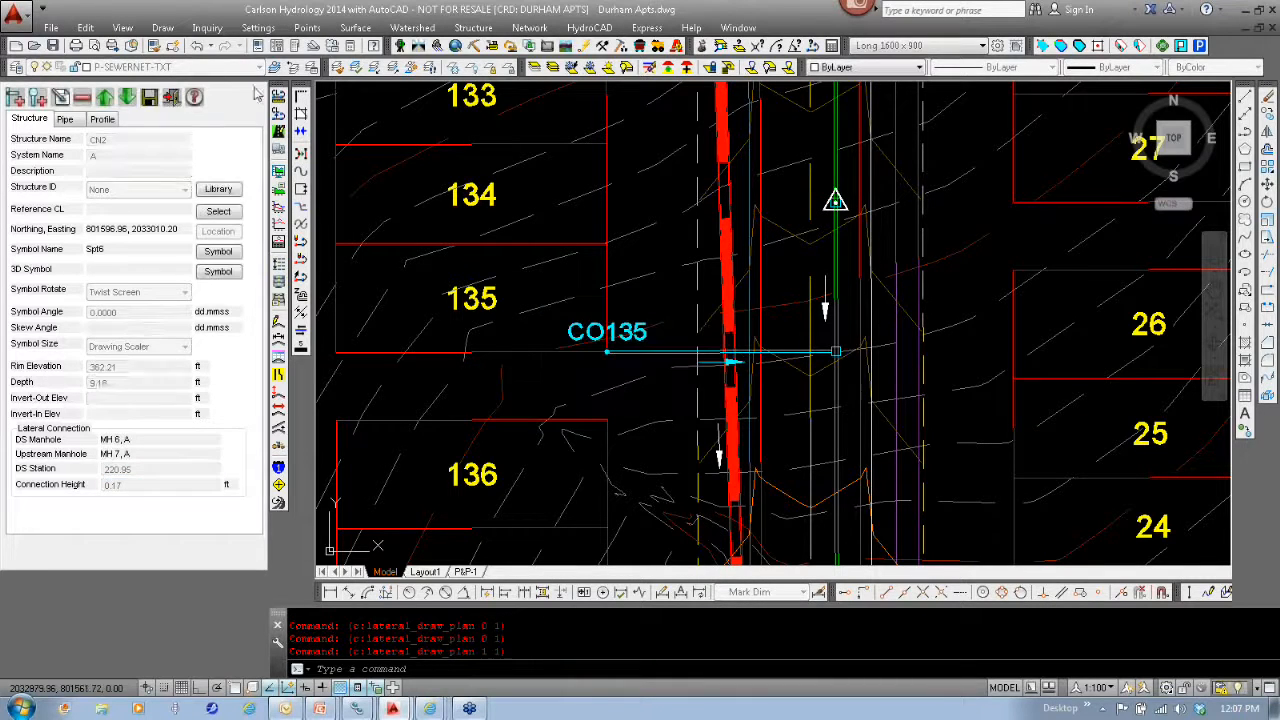
- Add a cleanout at the southwest corner endpoint of lot 27, auto-connect it to CN2, and update the plan view labels
left_click(37, 97)
left_click(638, 309)
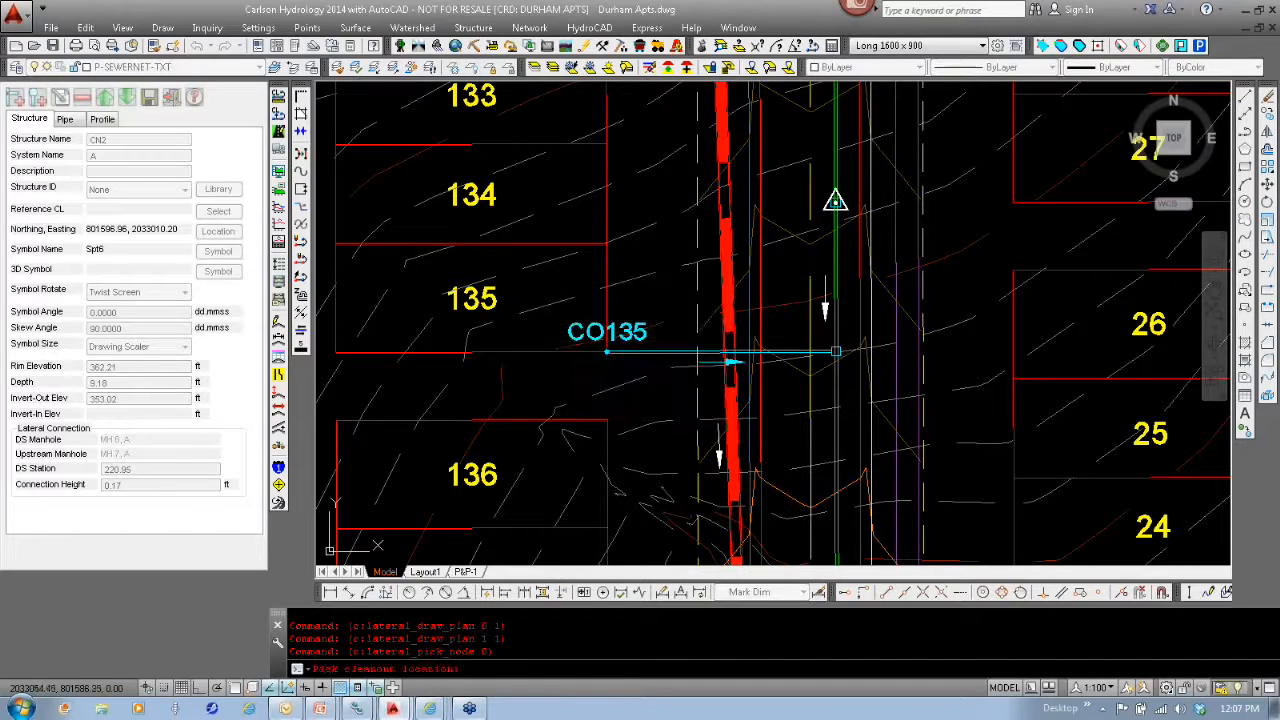
type("end")
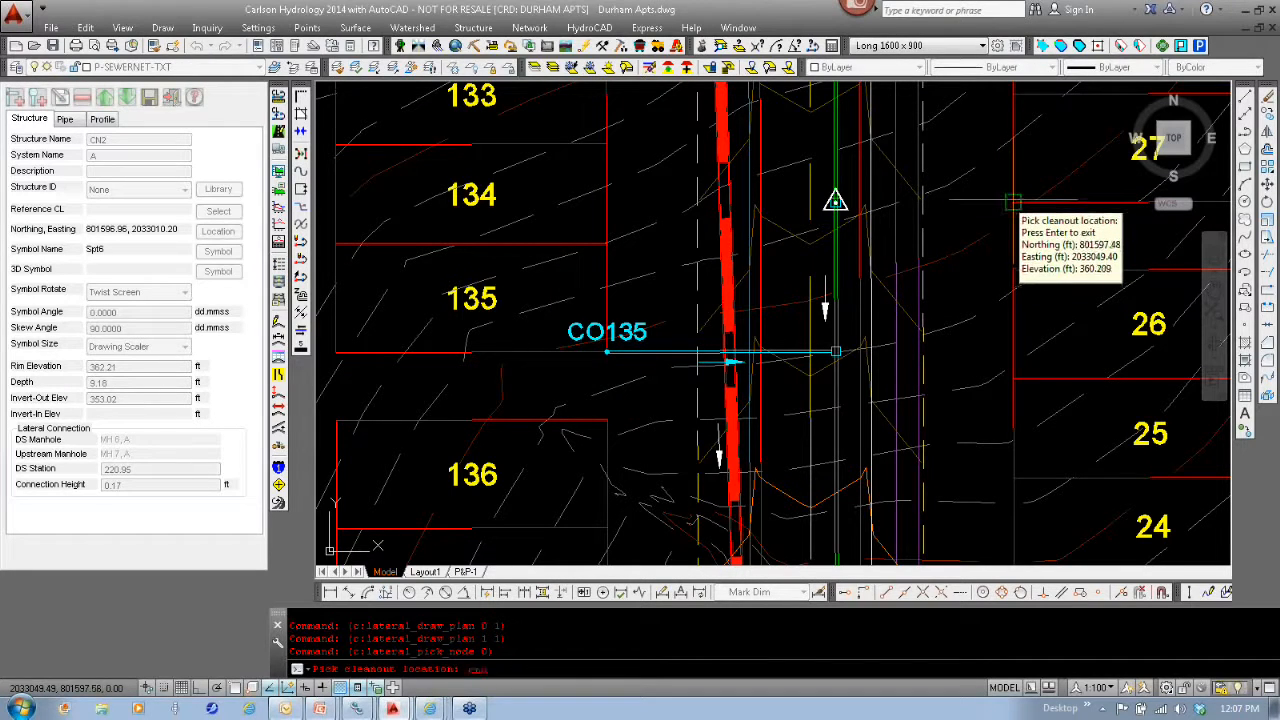
key("Return")
left_click(1013, 205)
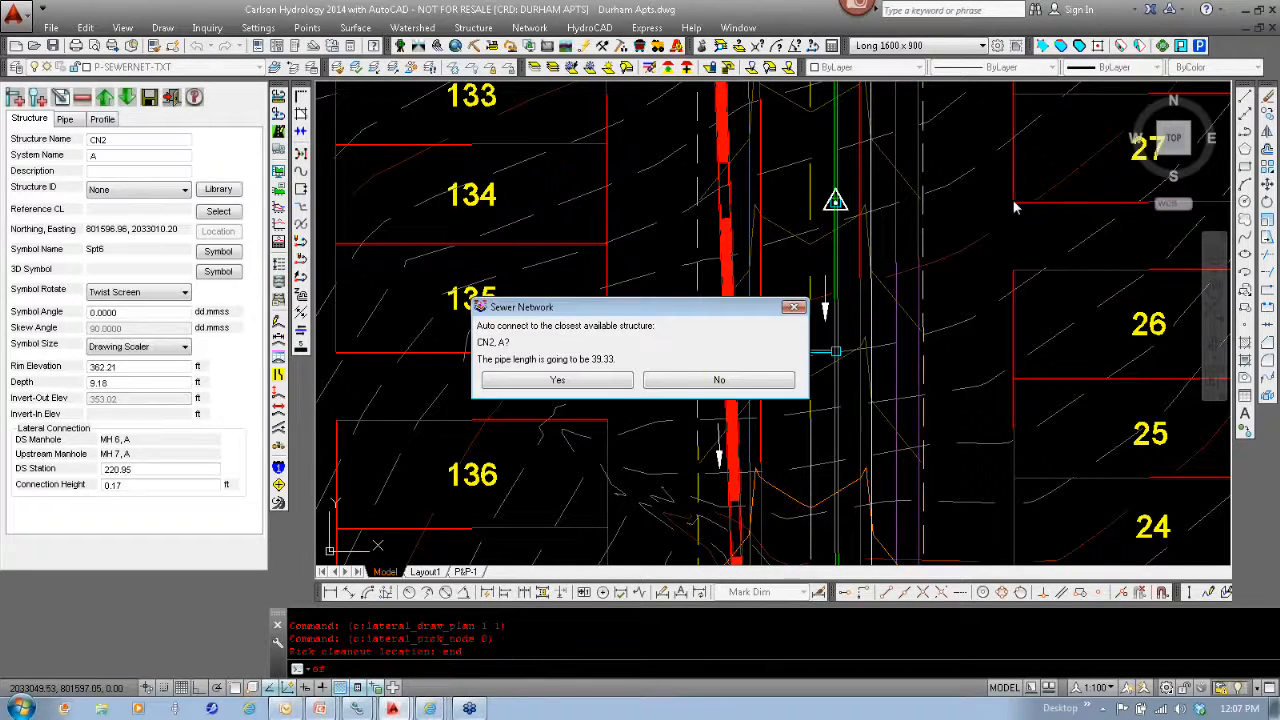
left_click(558, 381)
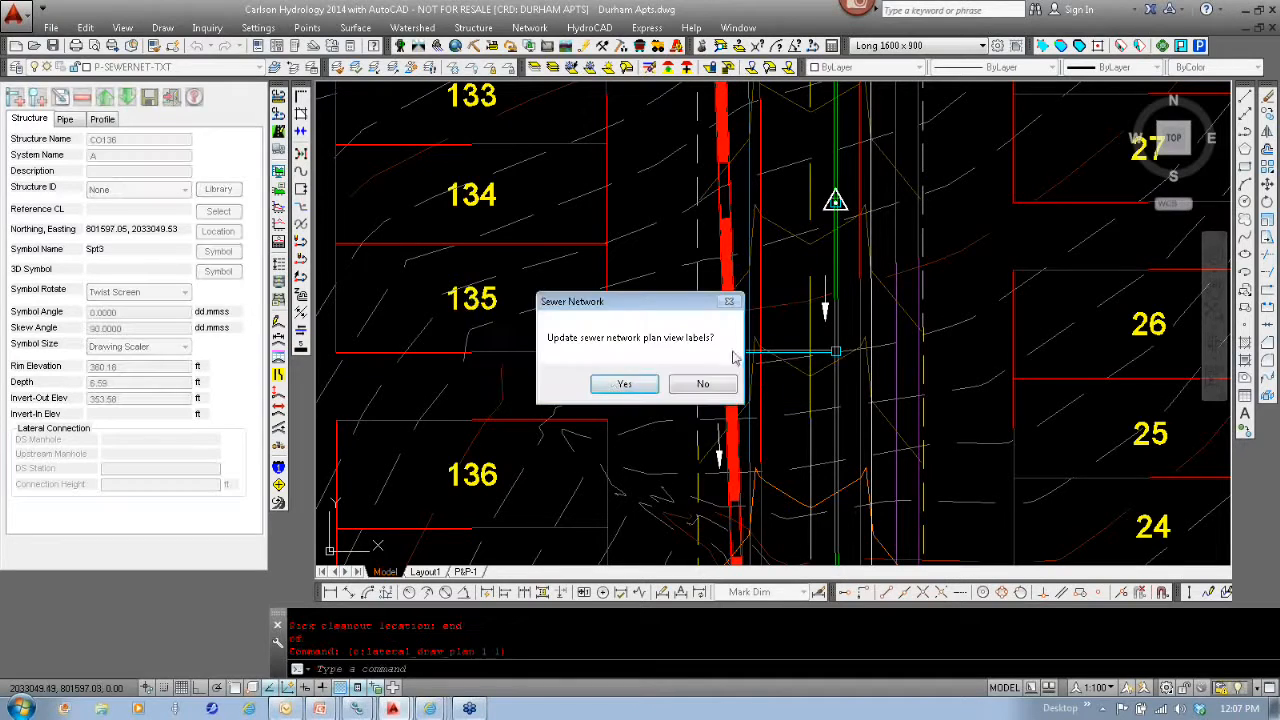
left_click(638, 384)
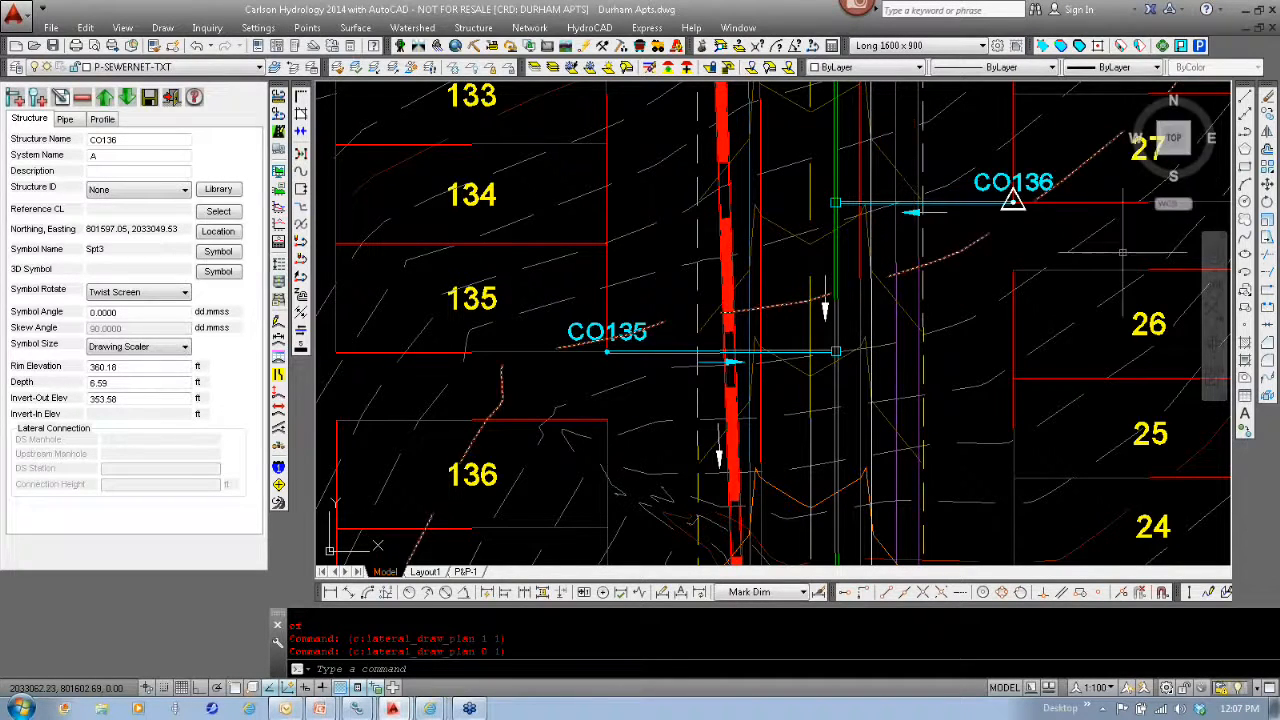
- Rename the cleanout at lot 27 as CO27 and update the plan view labels
middle_click_drag(1108, 238, 890, 325)
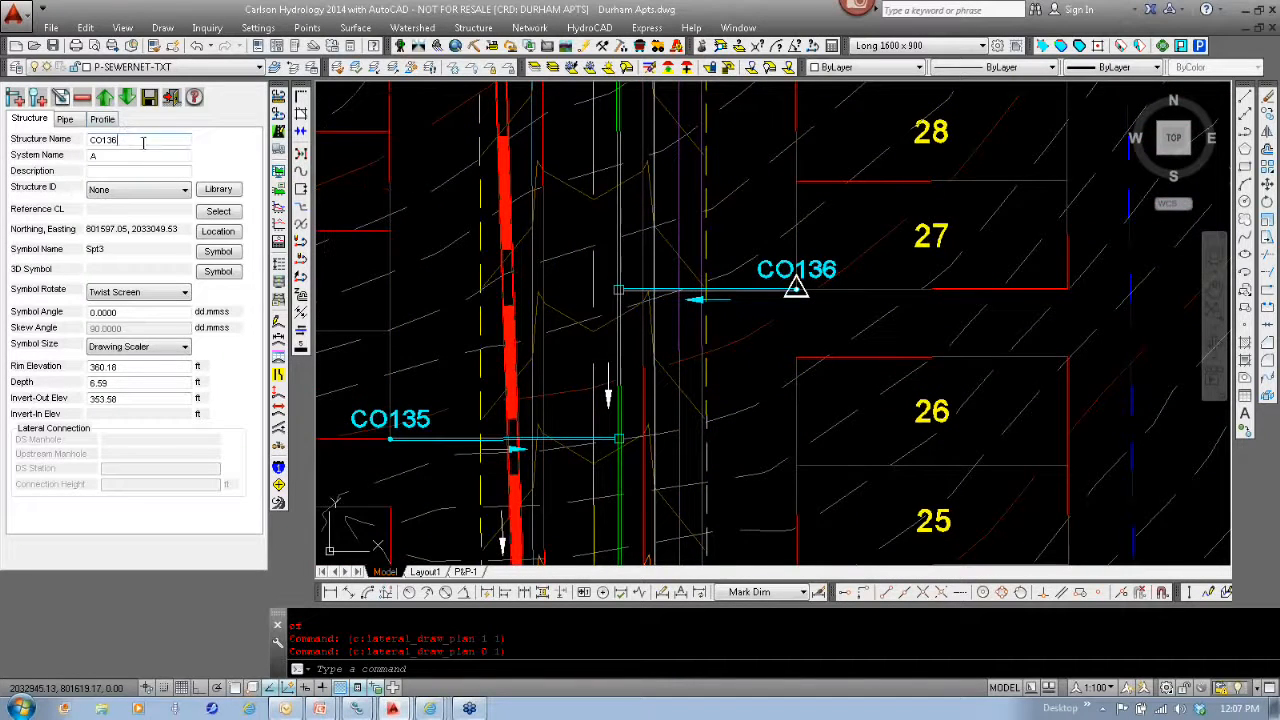
left_click_drag(143, 142, 103, 156)
type("27")
left_click(148, 102)
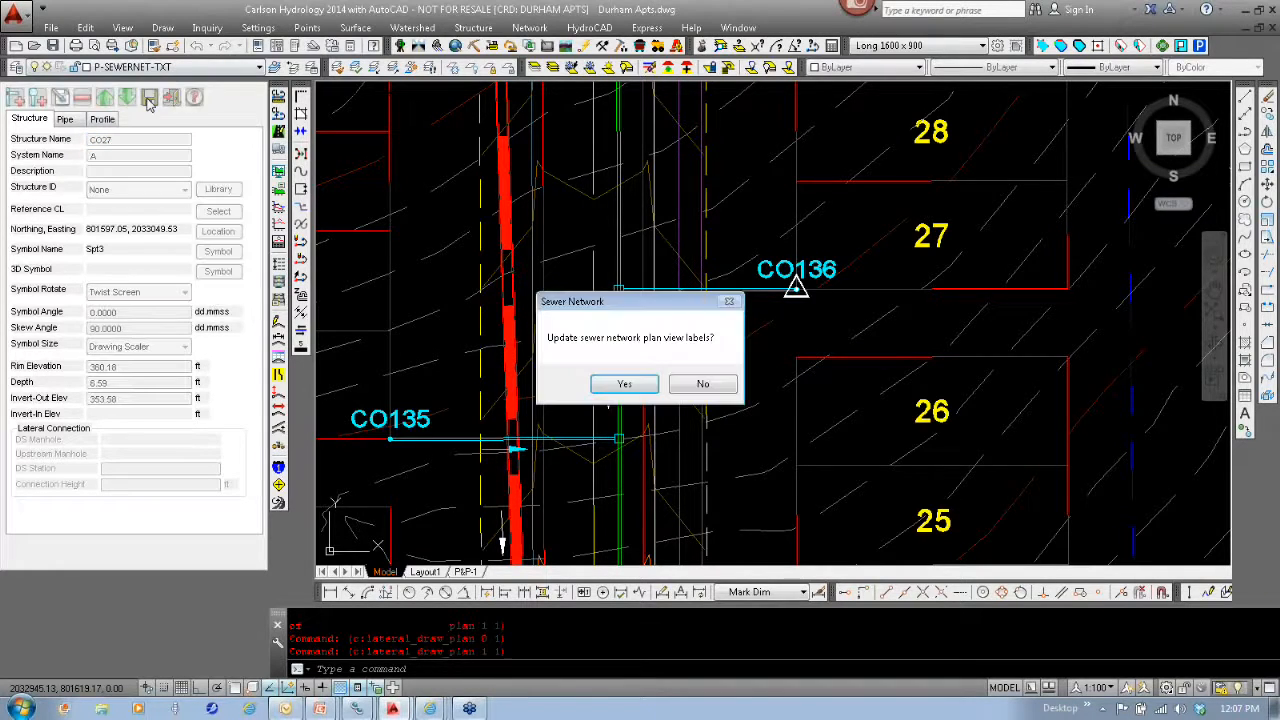
left_click(624, 388)
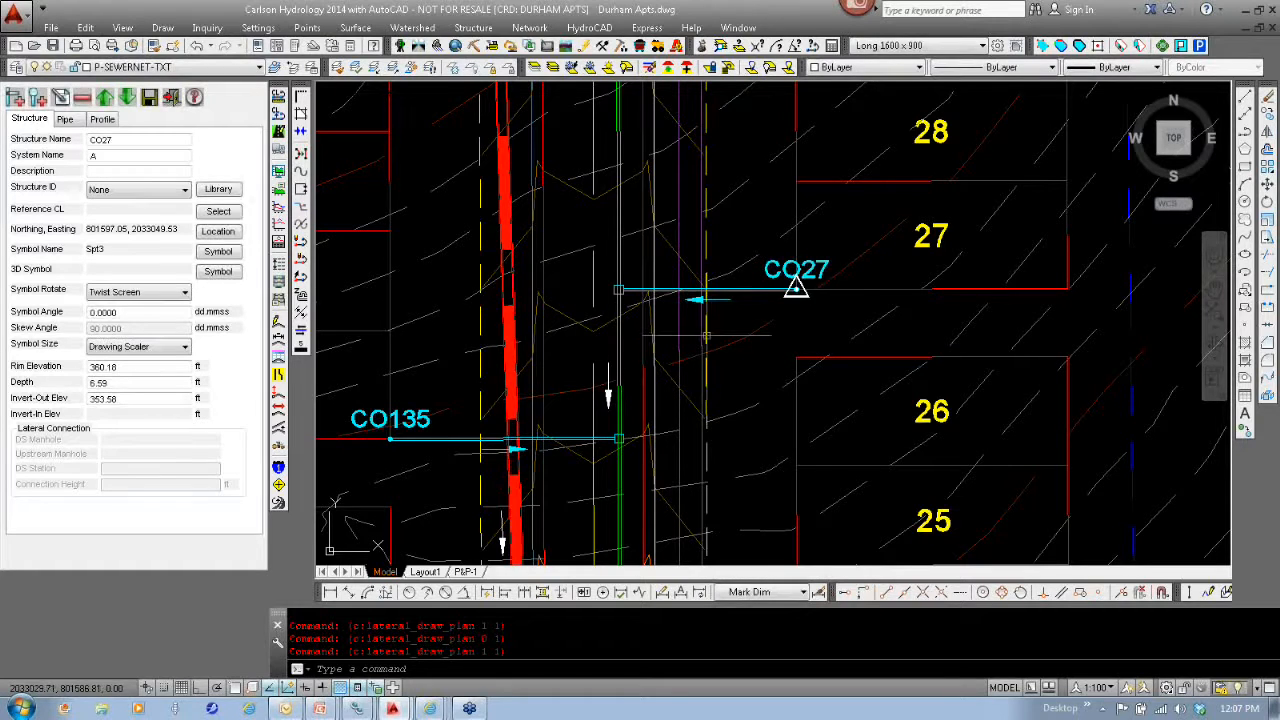
- View the profile of the lot 27 lateral and exit the lateral design
scroll(695, 340, "down", 2)
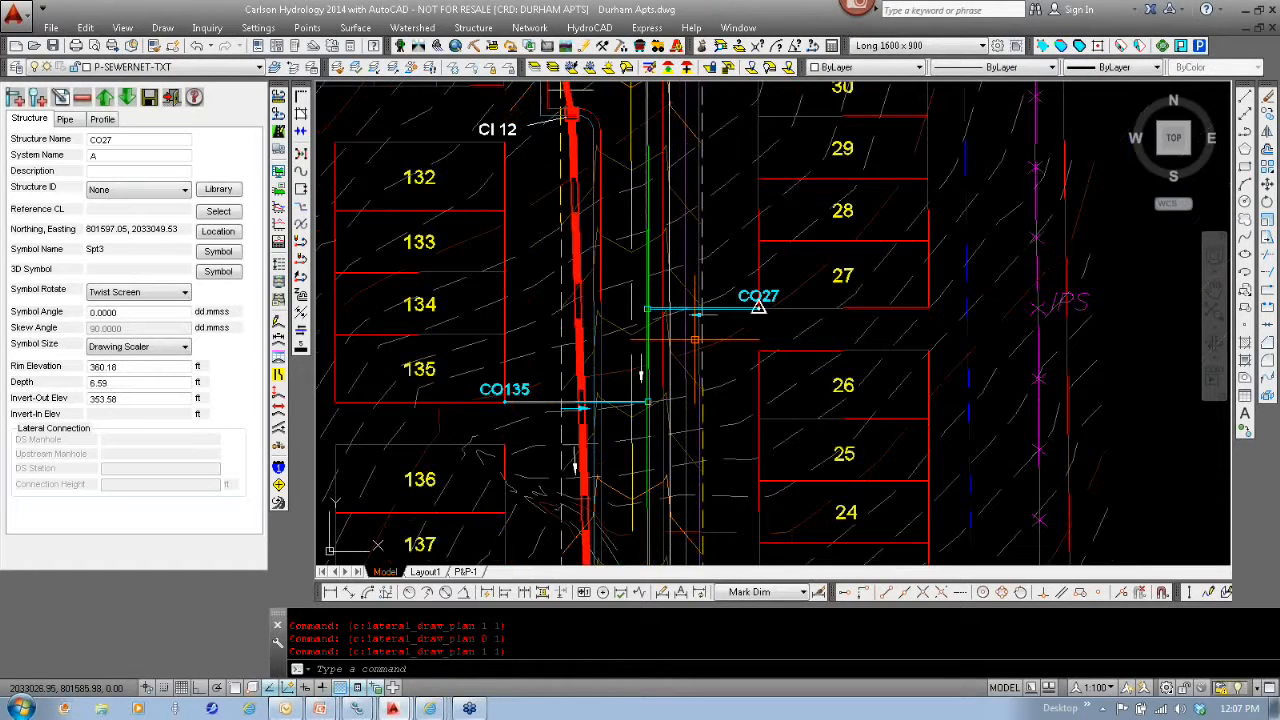
left_click(103, 119)
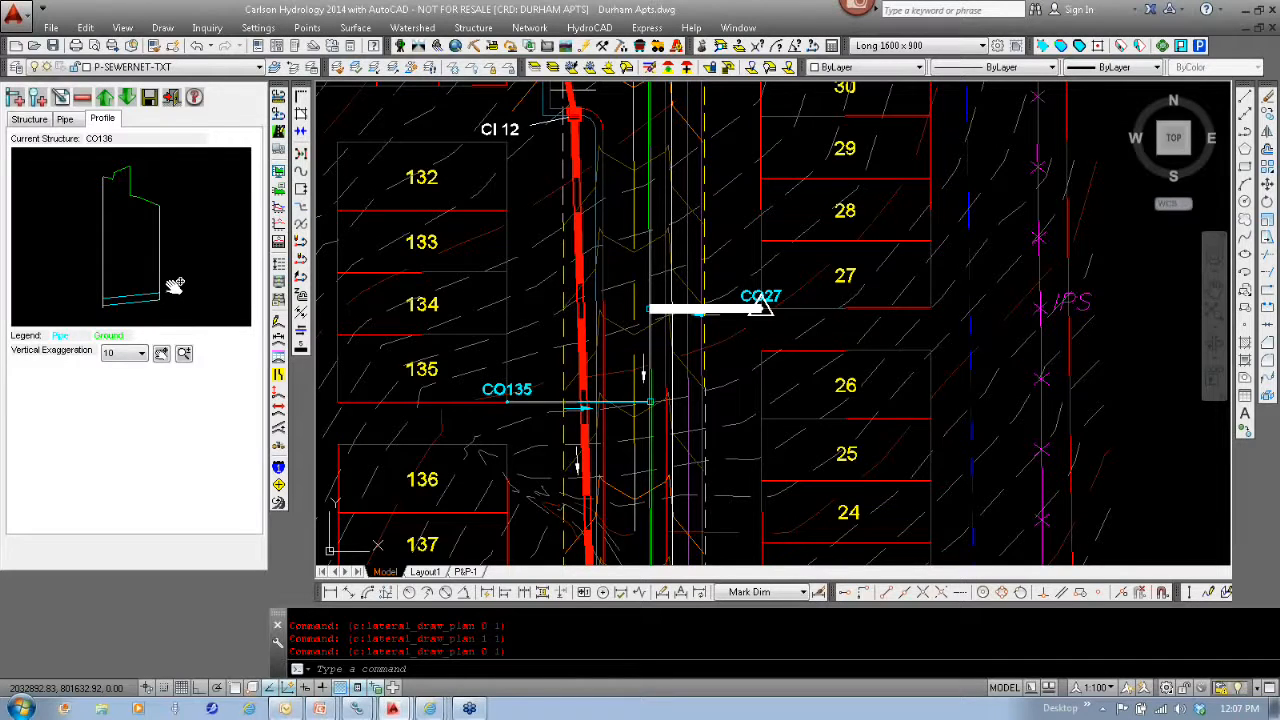
left_click(170, 97)
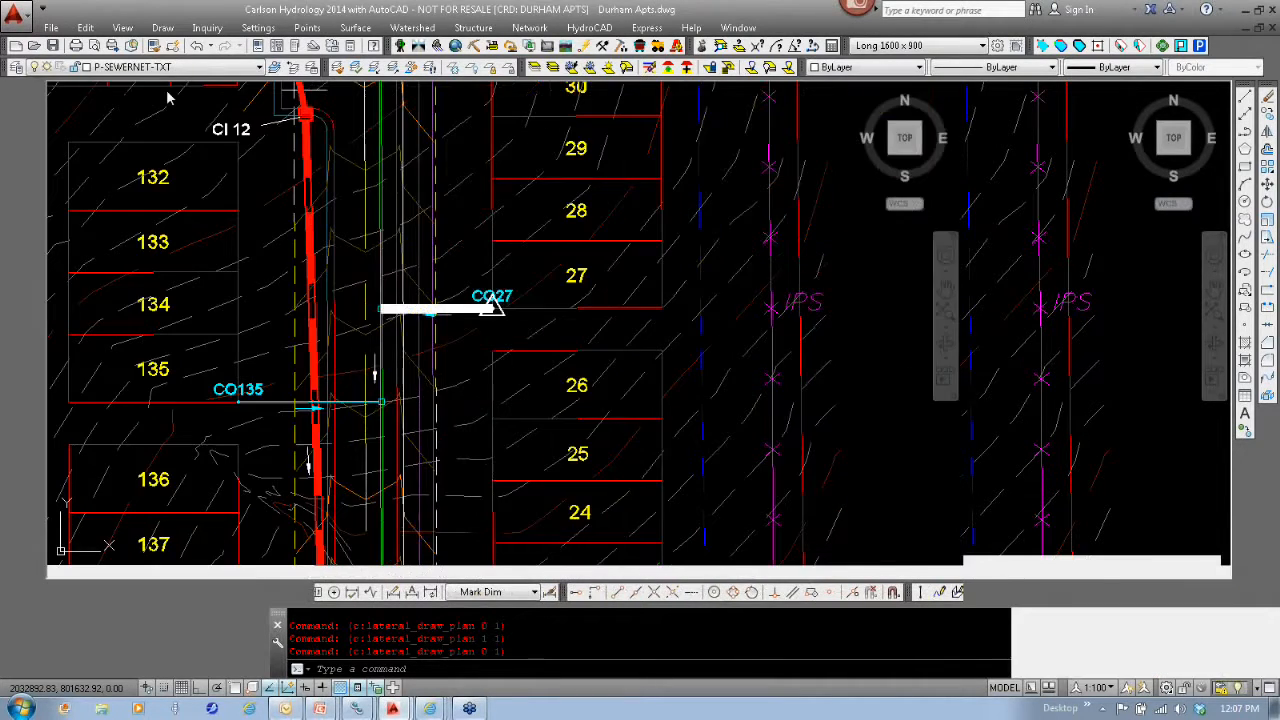
middle_click_drag(736, 301, 716, 349)
- Review the lateral slope, edit, symbol and naming options in the sewer network settings without changing them
left_click(543, 30)
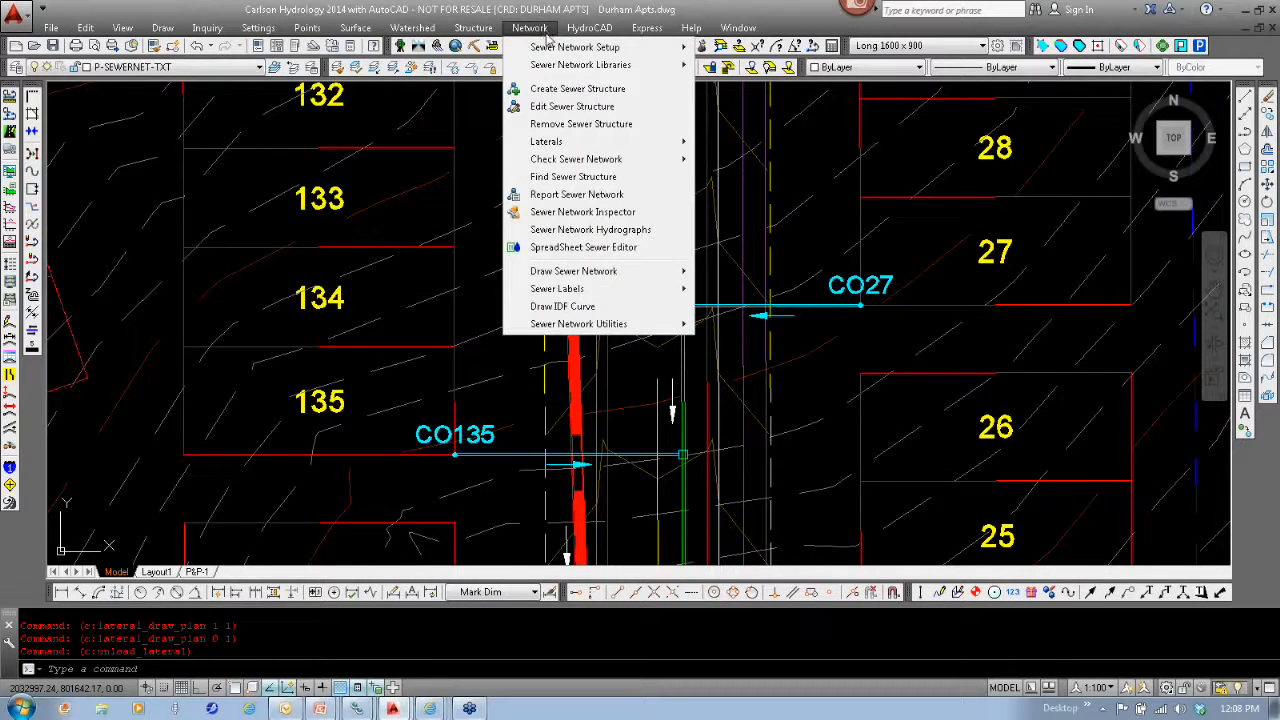
mouse_move(550, 47)
left_click(758, 47)
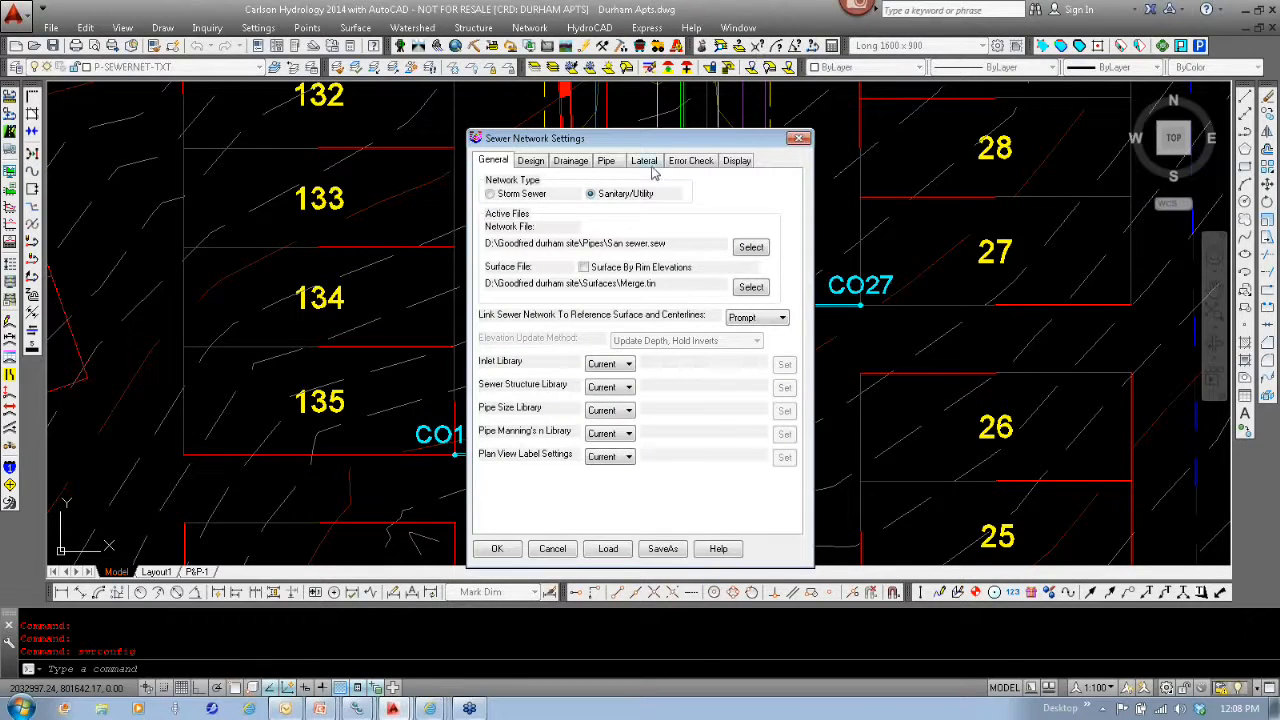
left_click(651, 171)
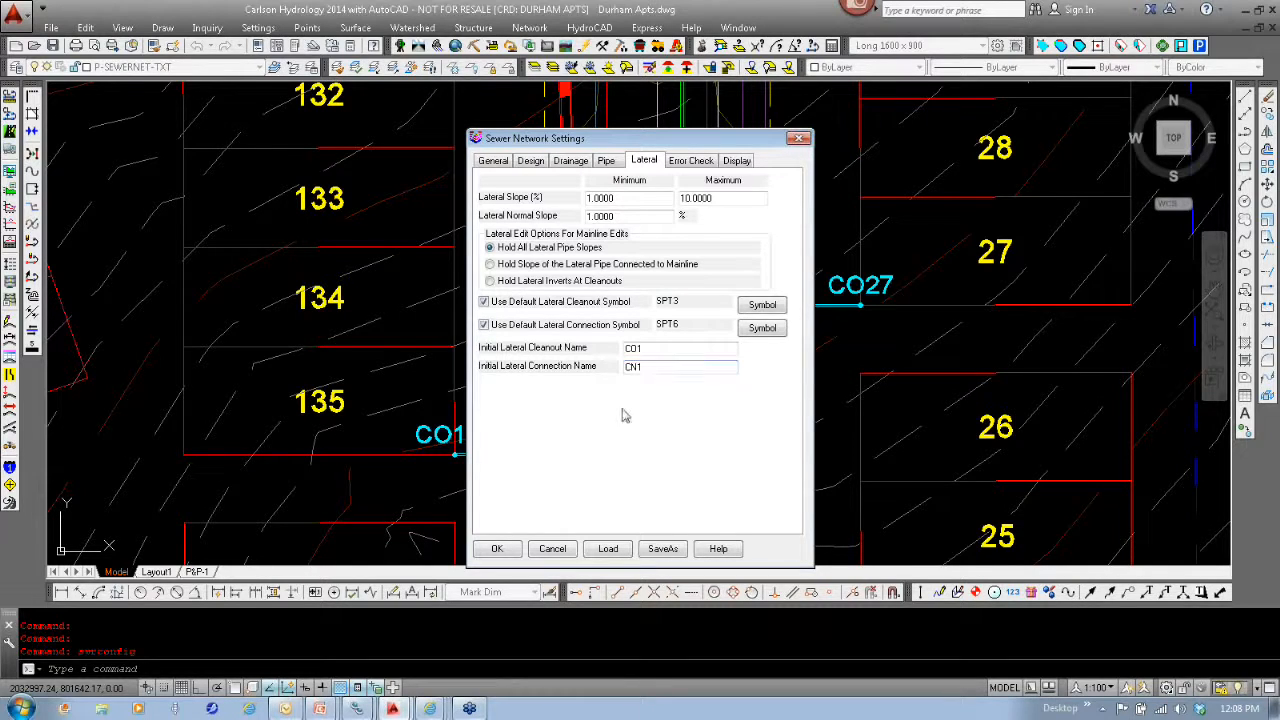
left_click(552, 550)
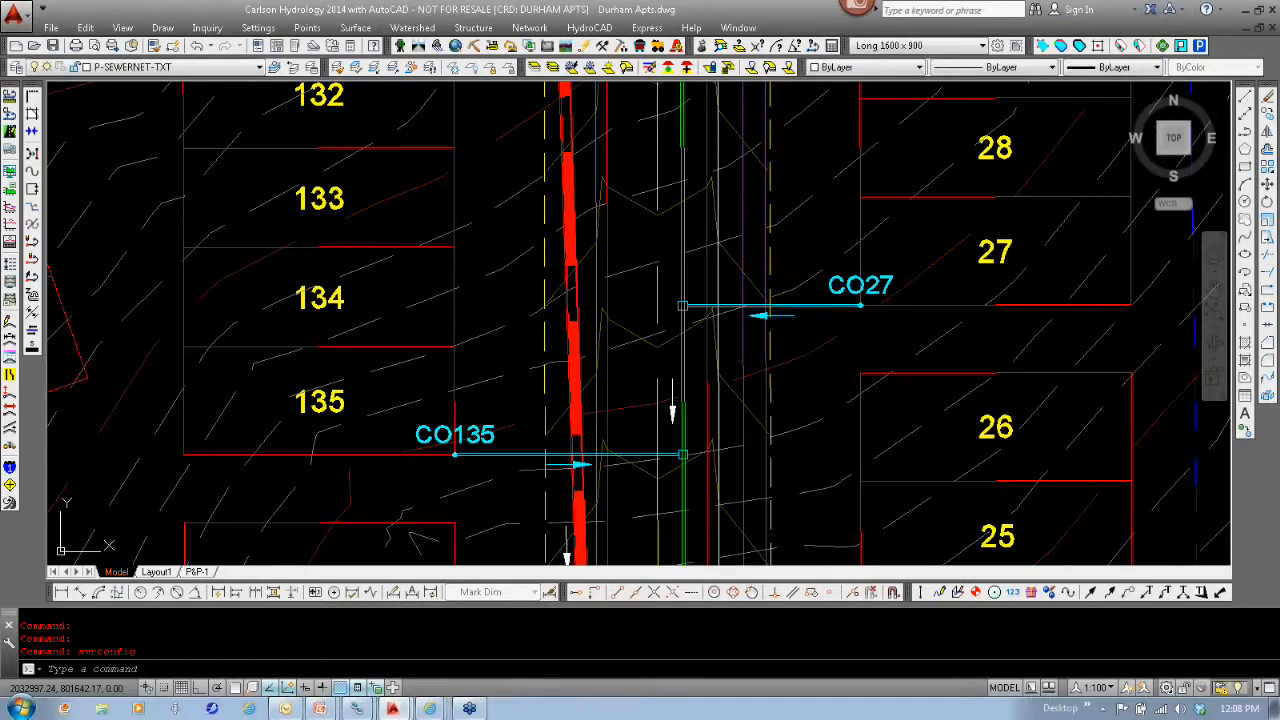
left_click(524, 28)
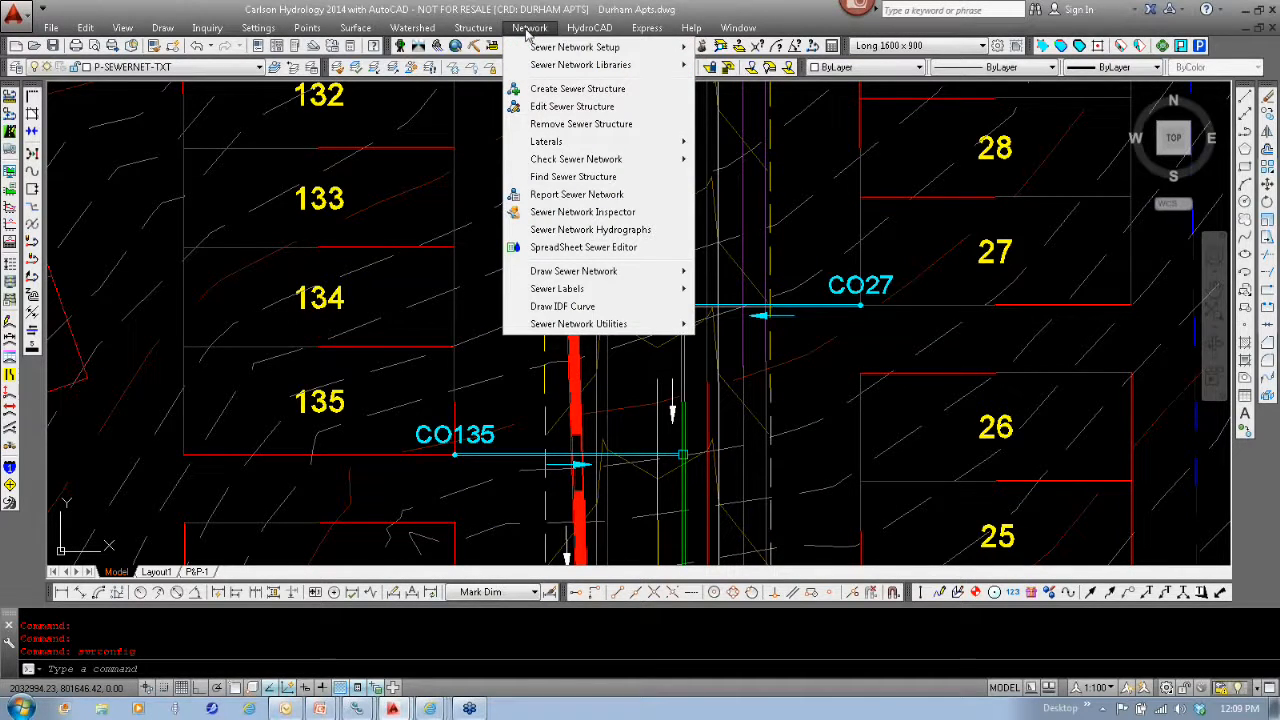
key("Right")
key("Right")
key("alt+Tab")
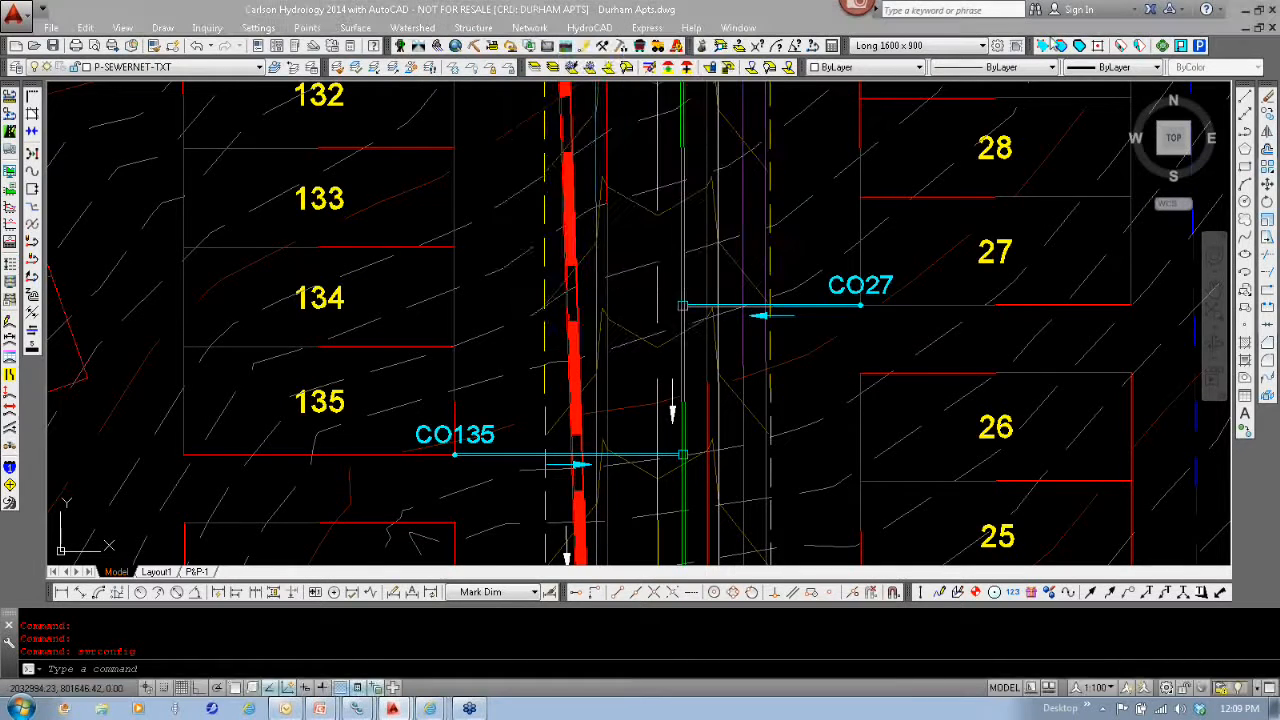
- Redraw the sewer network in plan view with its current labels
left_click(527, 28)
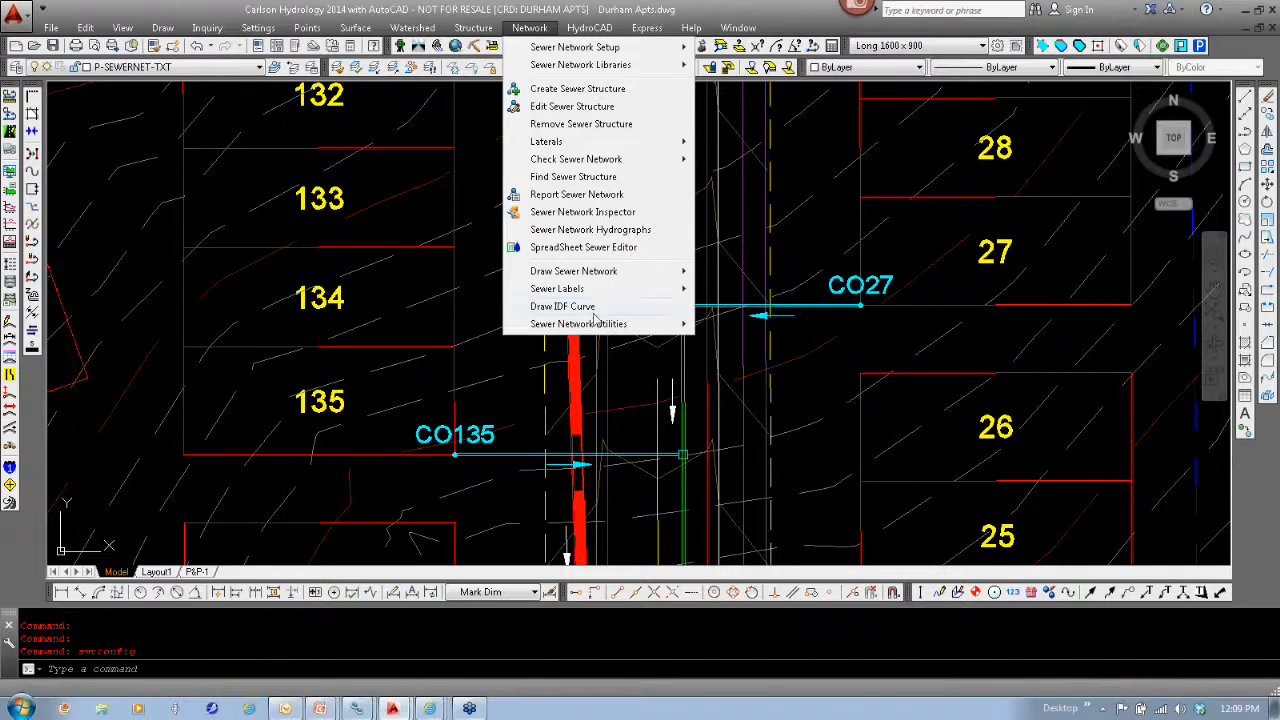
mouse_move(600, 278)
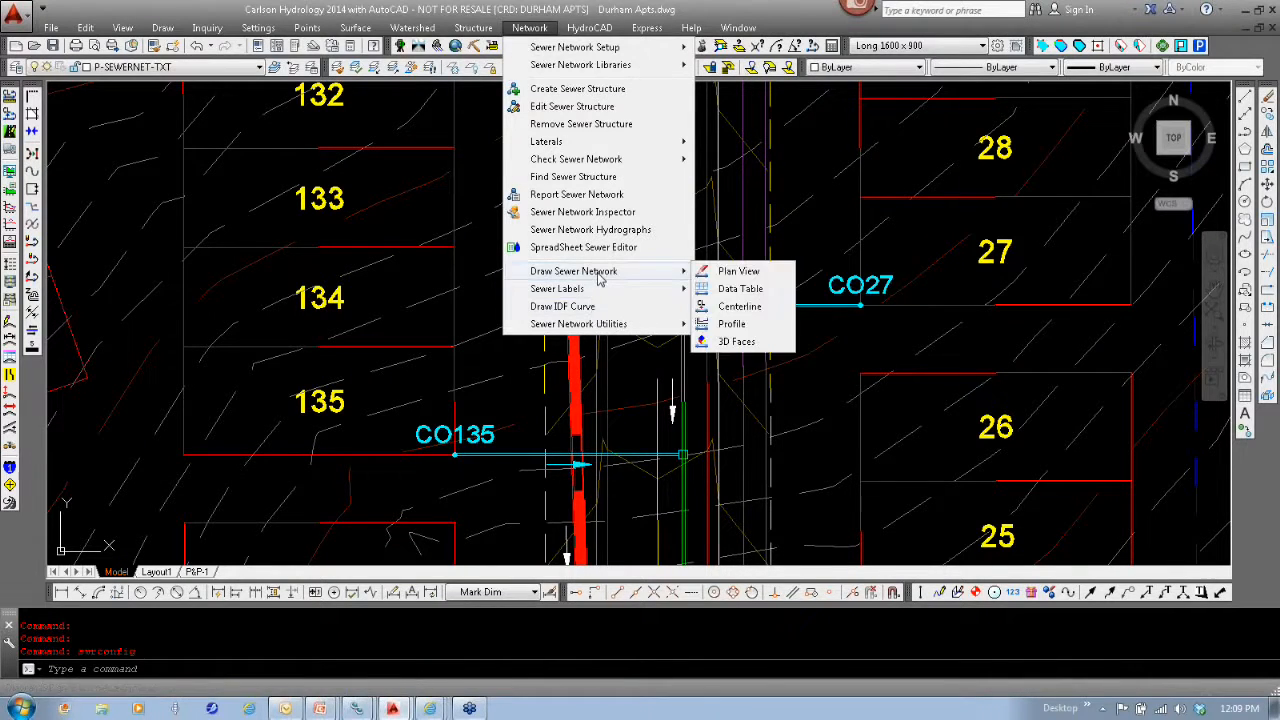
left_click(740, 275)
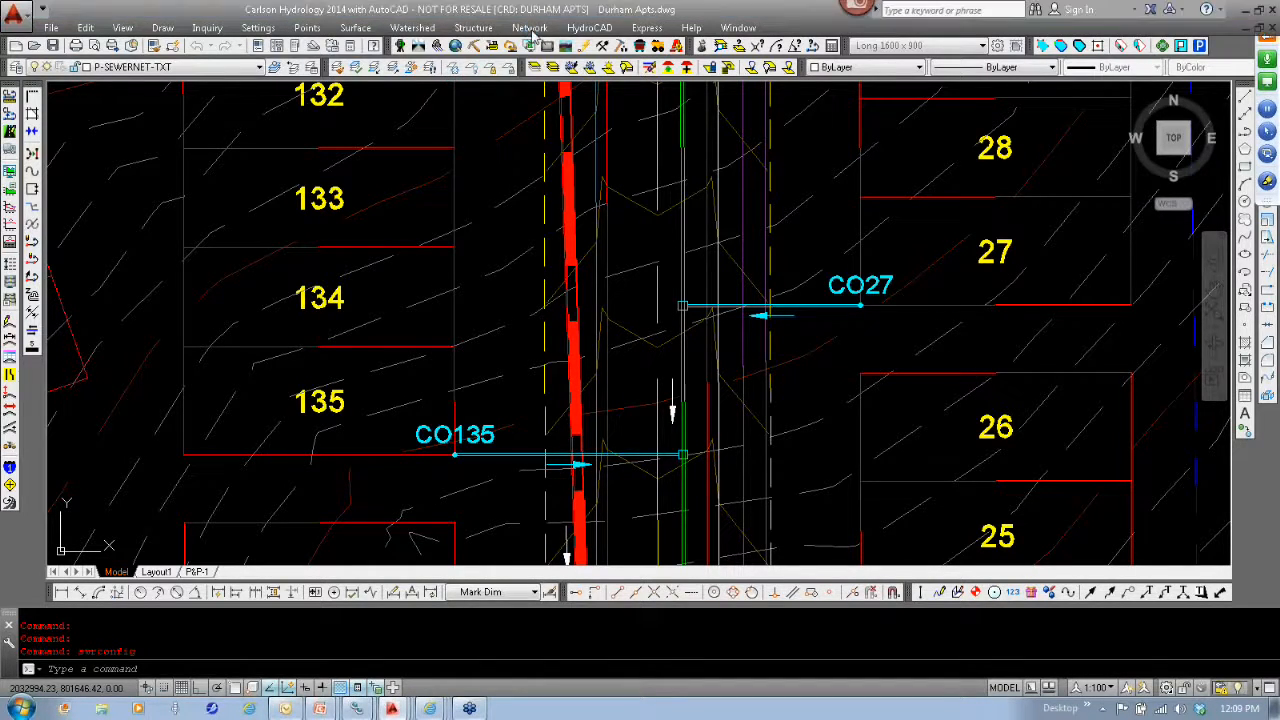
- Review the lateral drawing types, structure labels and pipe labels in the plan view label settings, leaving them unchanged
left_click(530, 28)
mouse_move(543, 50)
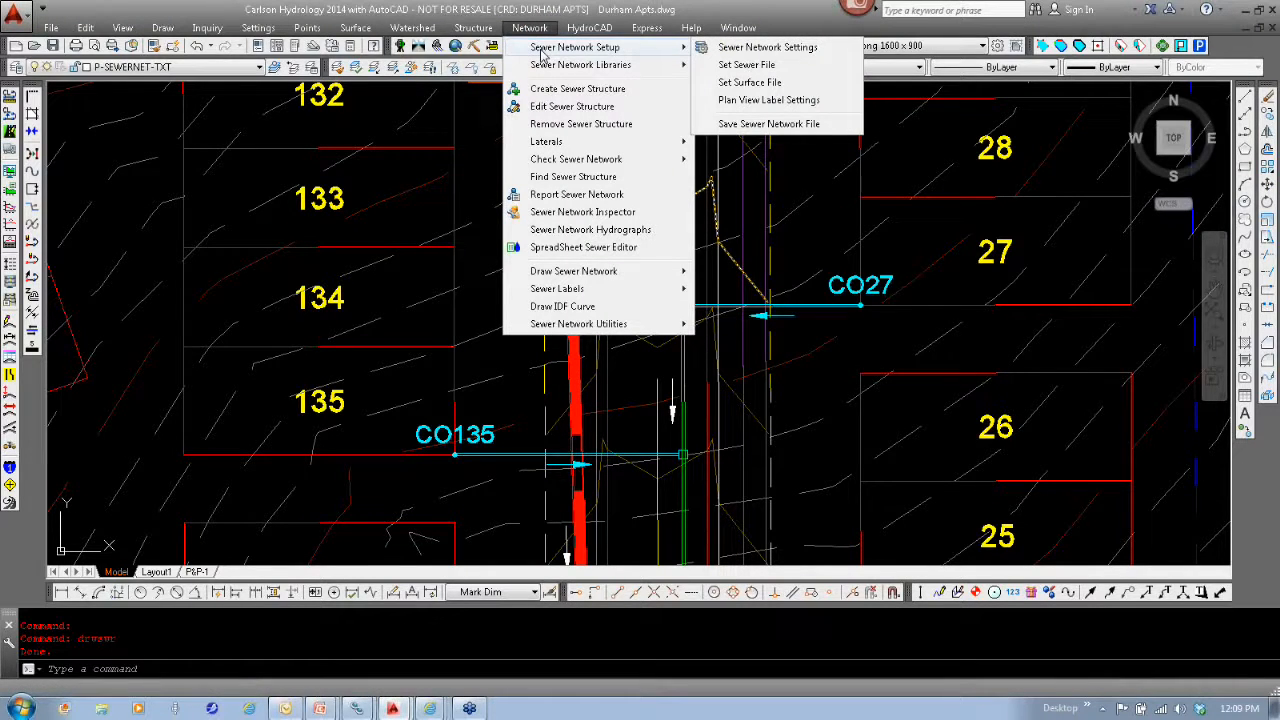
mouse_move(589, 28)
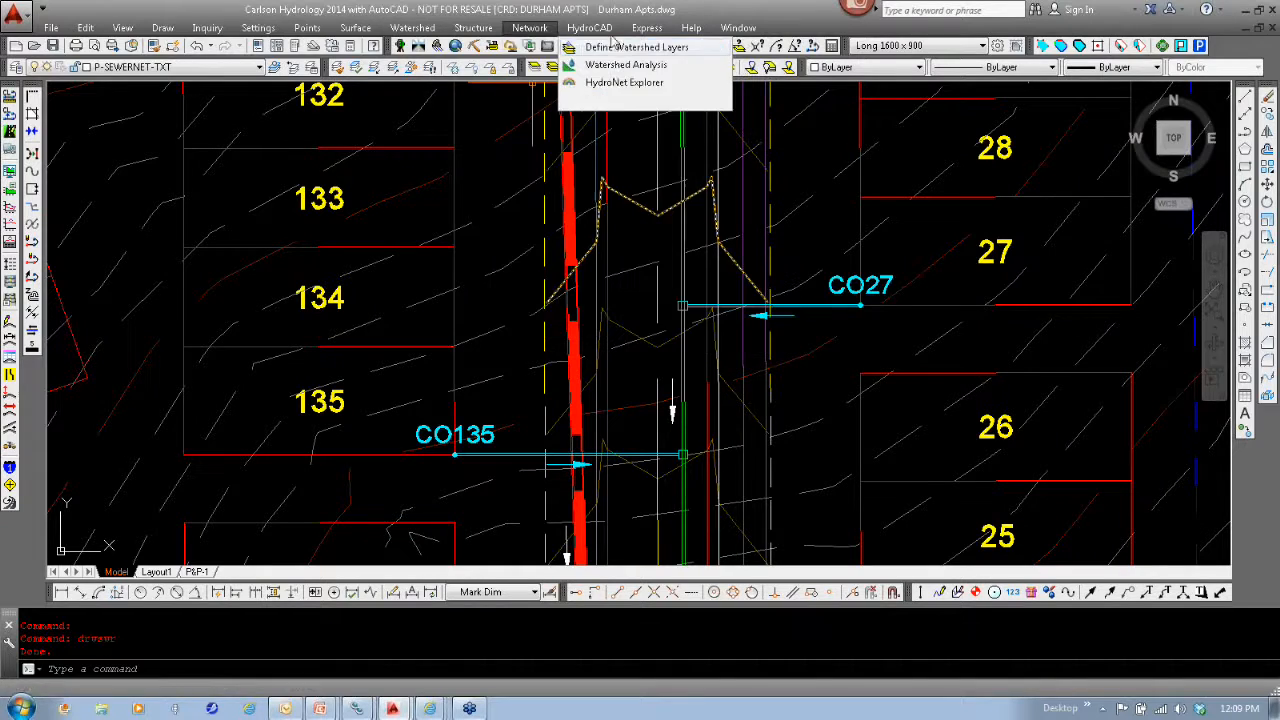
mouse_move(530, 28)
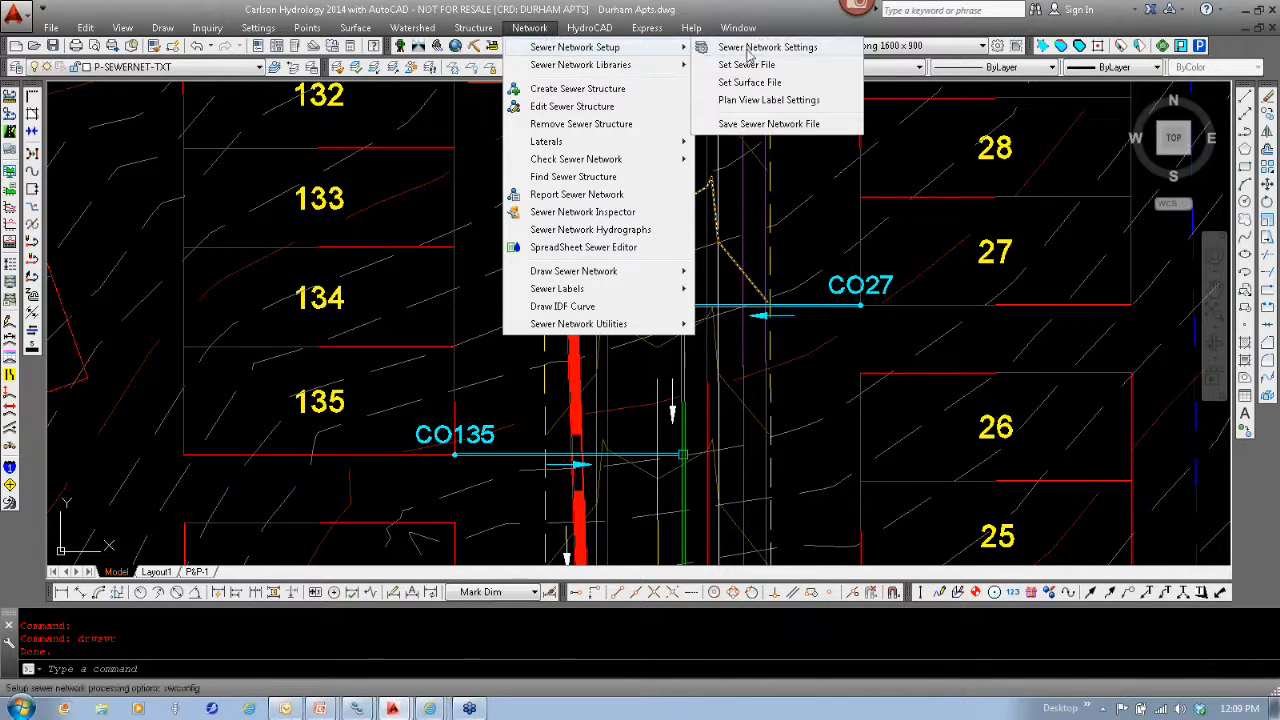
left_click(768, 100)
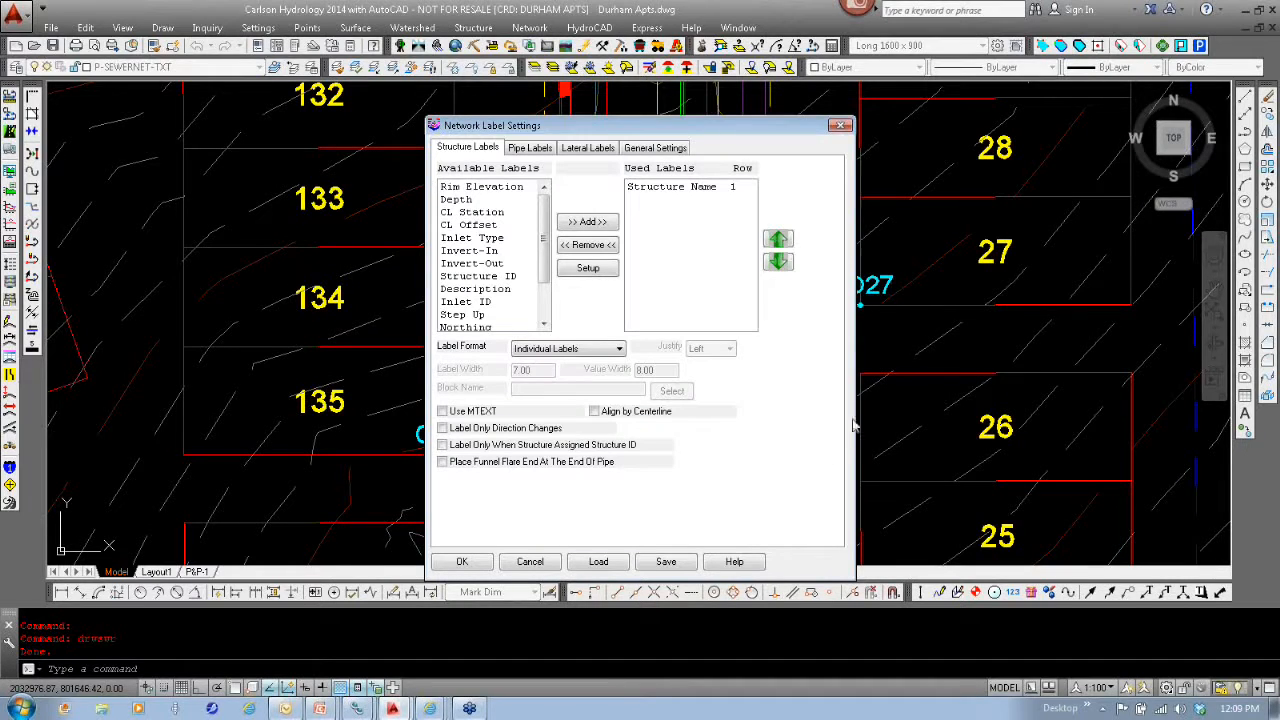
left_click(596, 150)
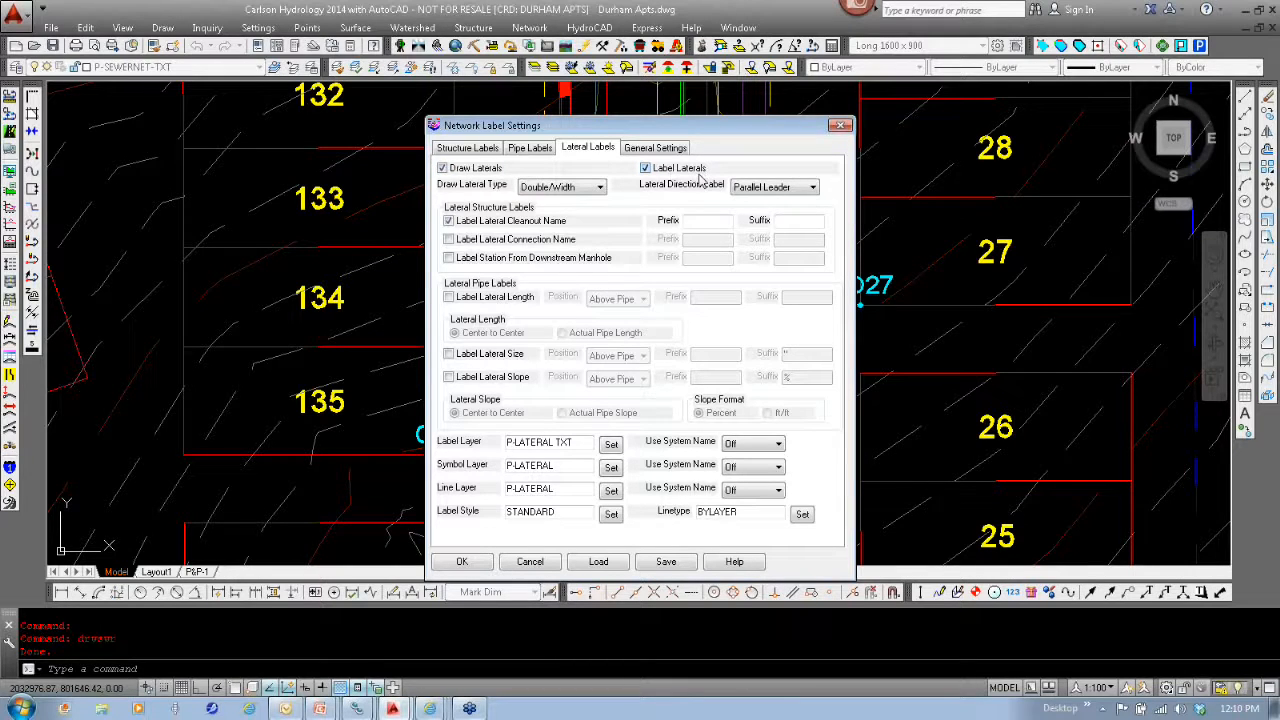
left_click(600, 188)
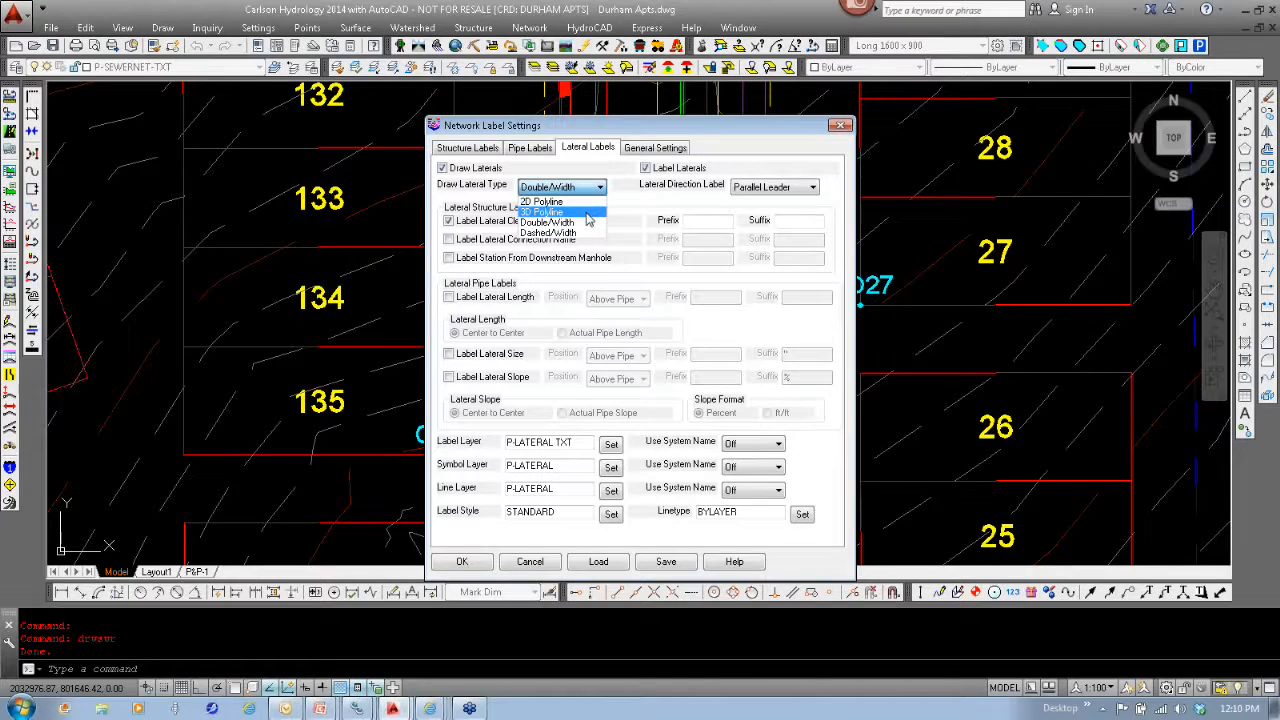
left_click(588, 222)
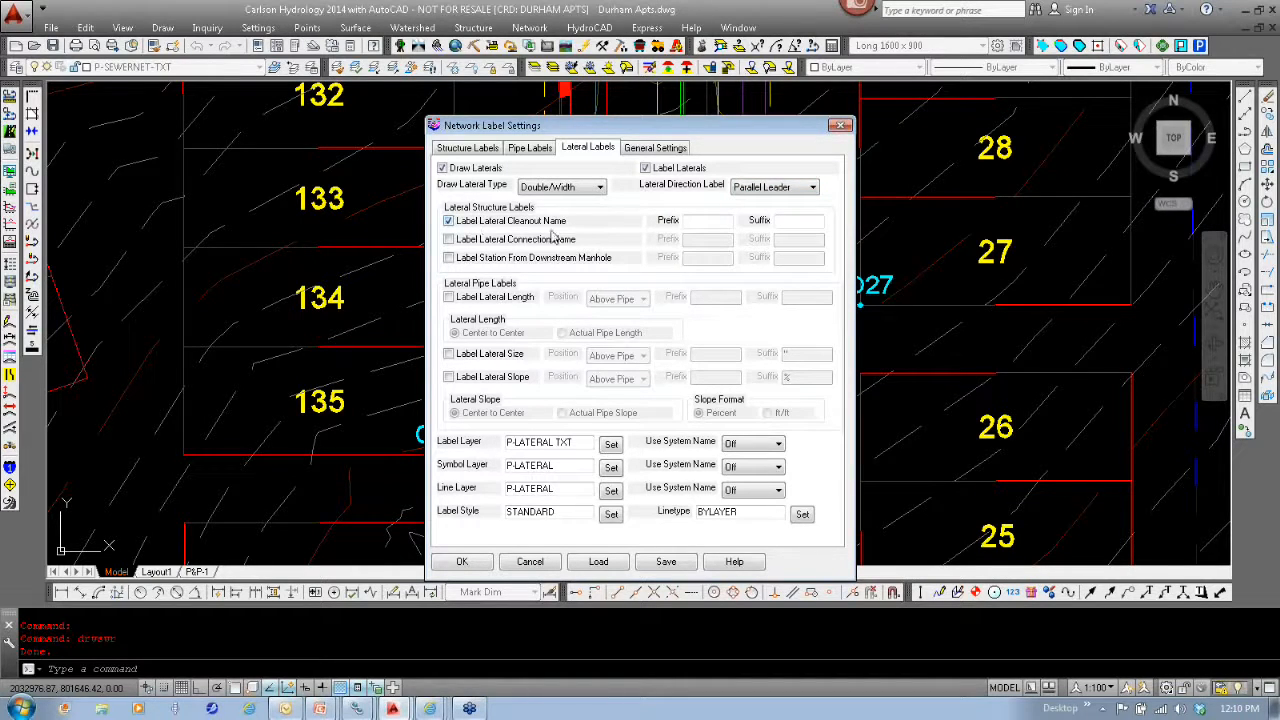
left_click(448, 240)
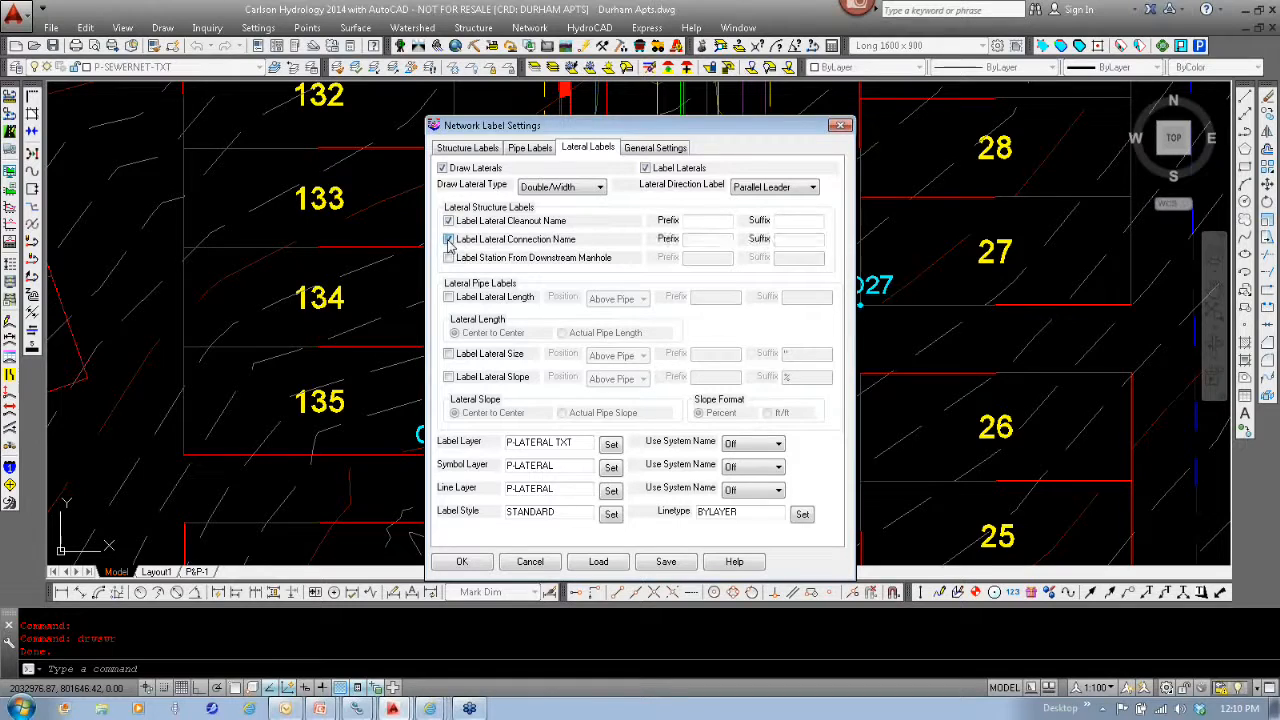
left_click(448, 240)
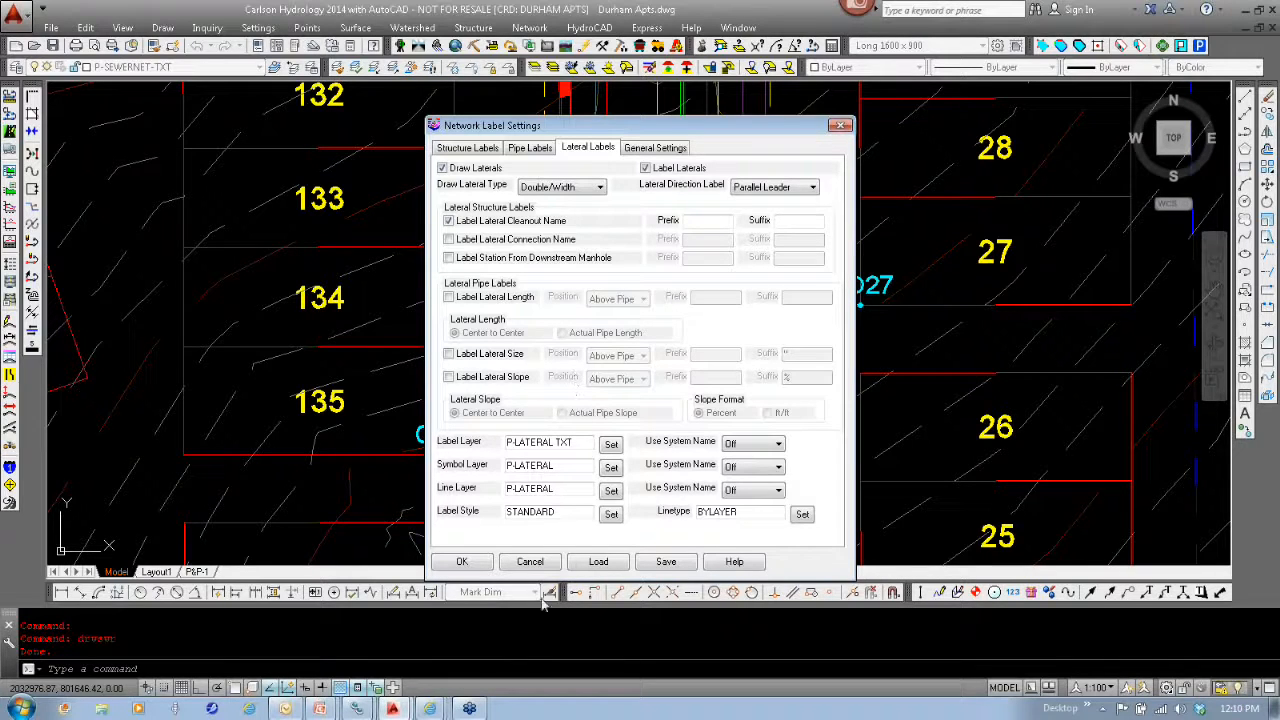
left_click(530, 561)
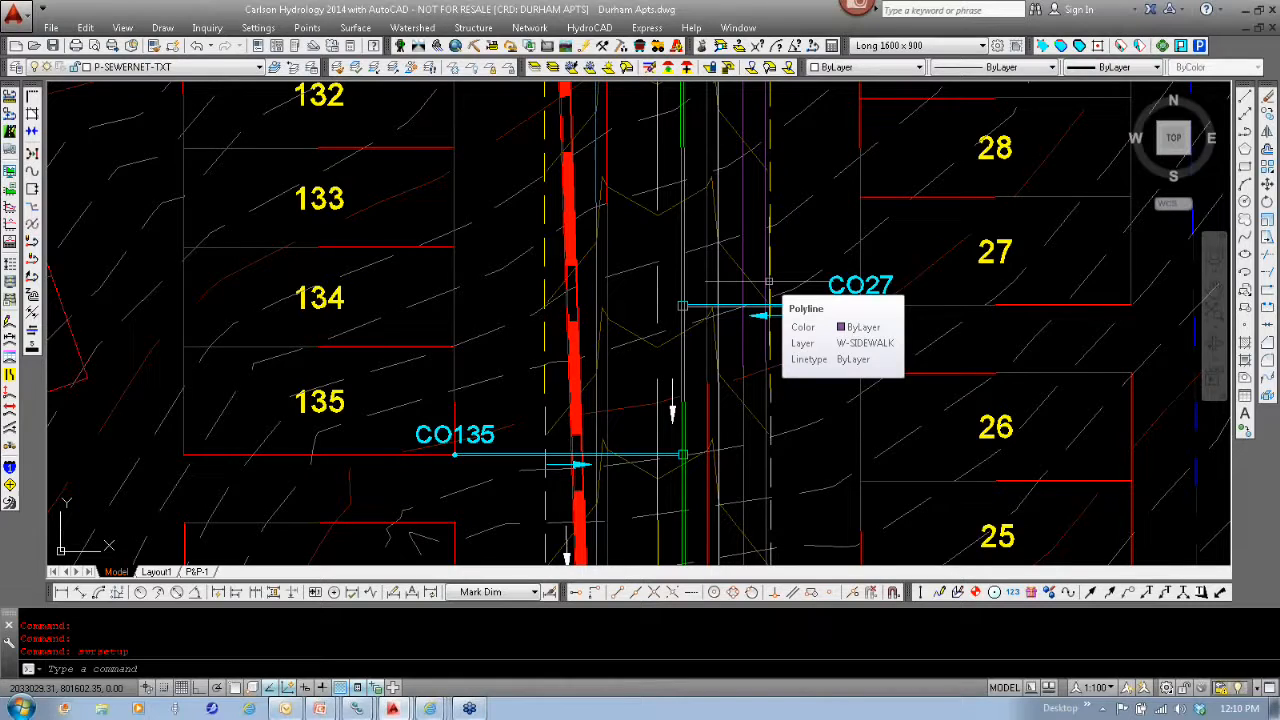
- Open the spreadsheet sewer editor and examine the lateral connections along the MH 22 pipe line profile
left_click(529, 27)
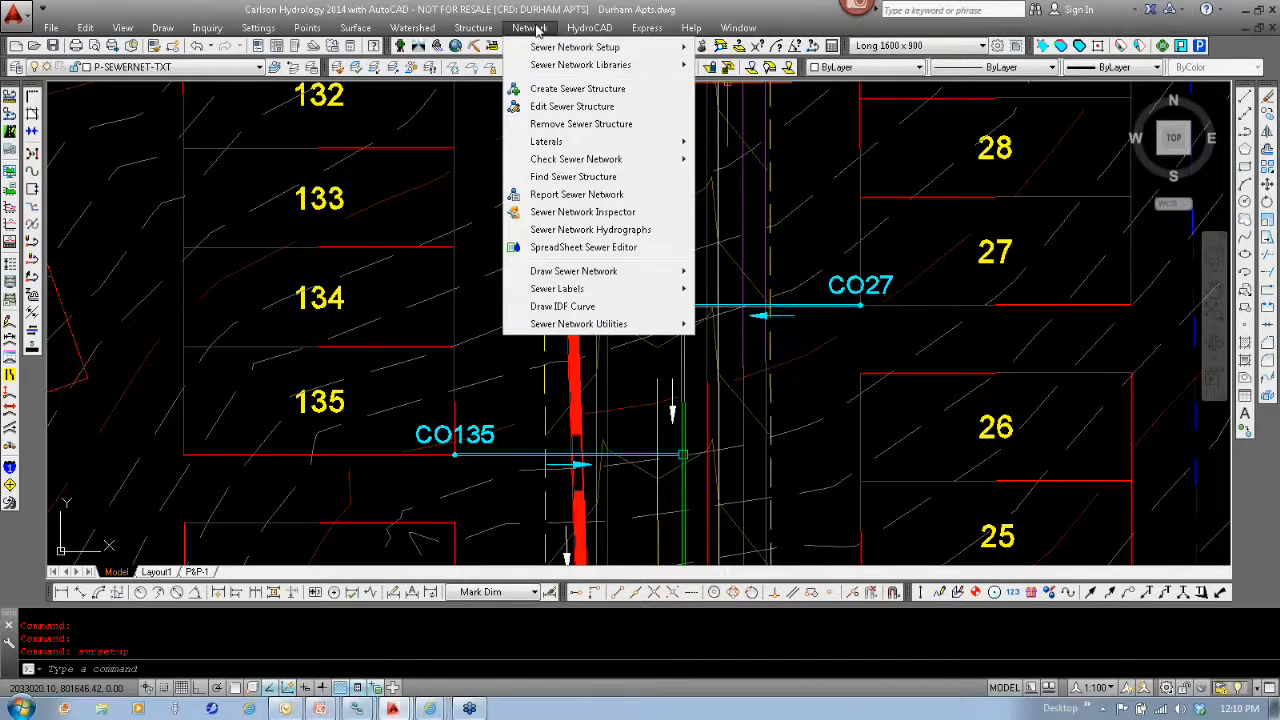
left_click(585, 249)
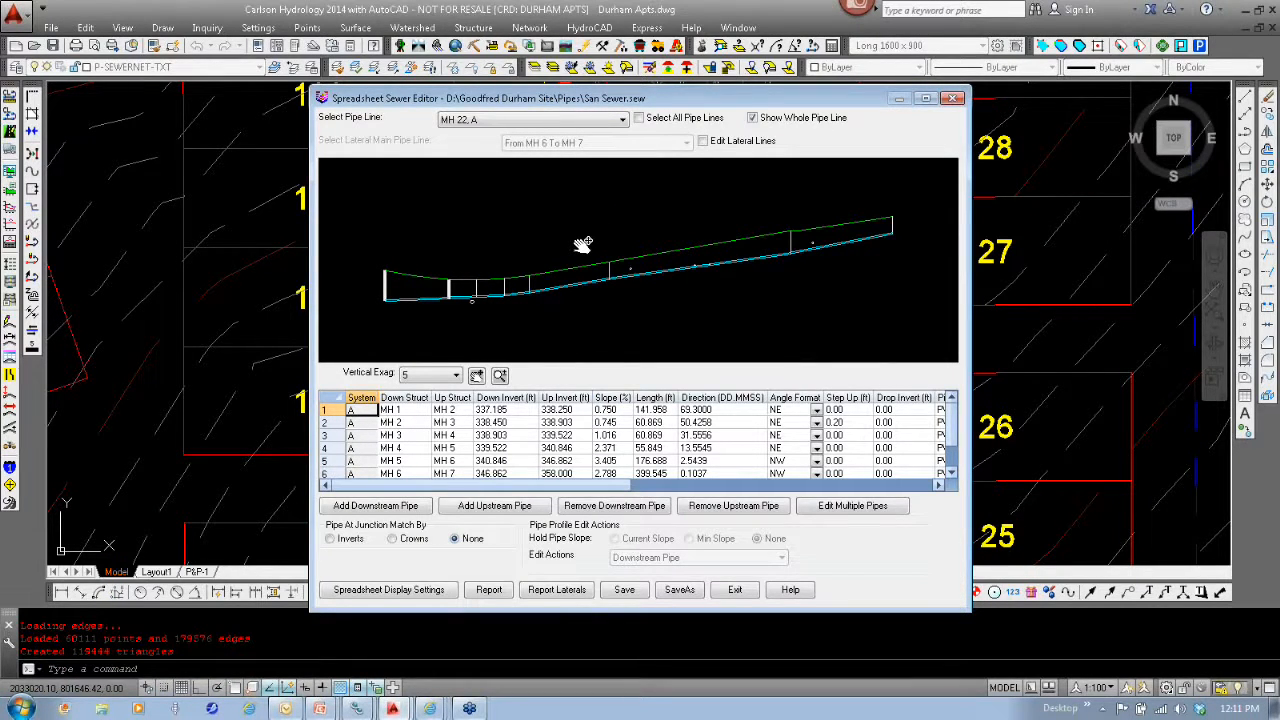
scroll(720, 277, "up", 5)
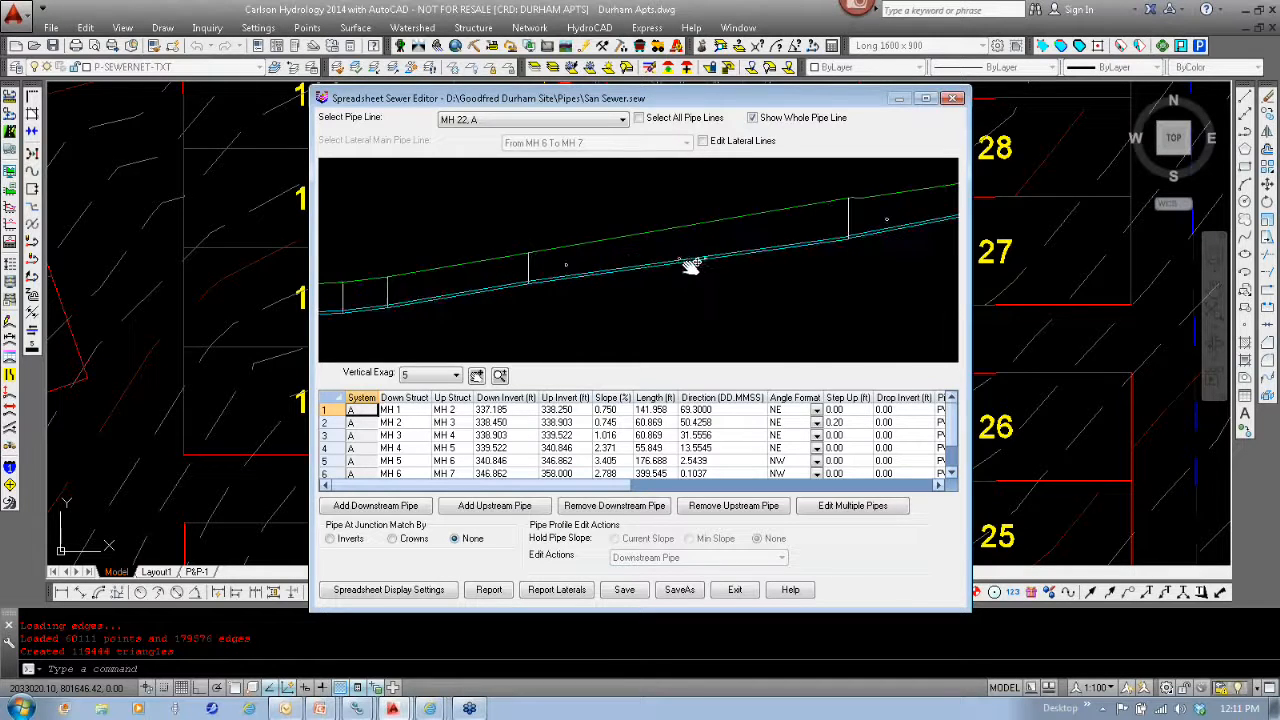
scroll(690, 266, "up", 4)
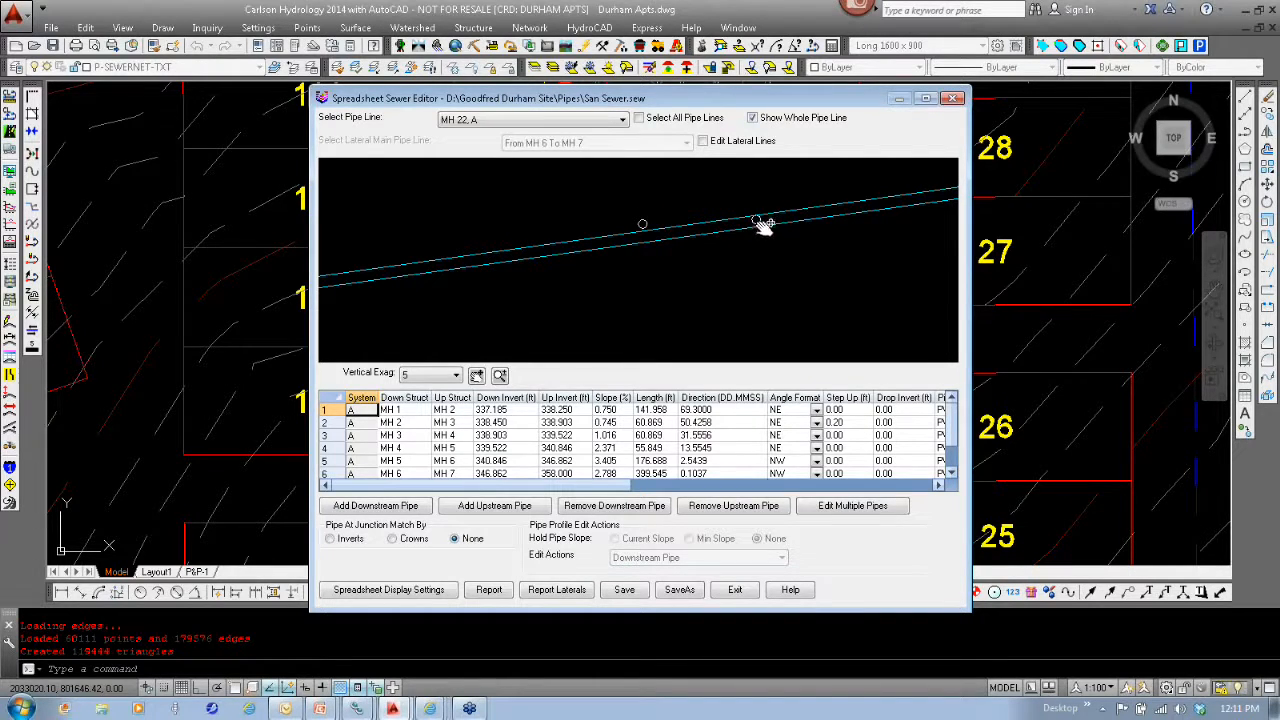
scroll(760, 222, "up", 2)
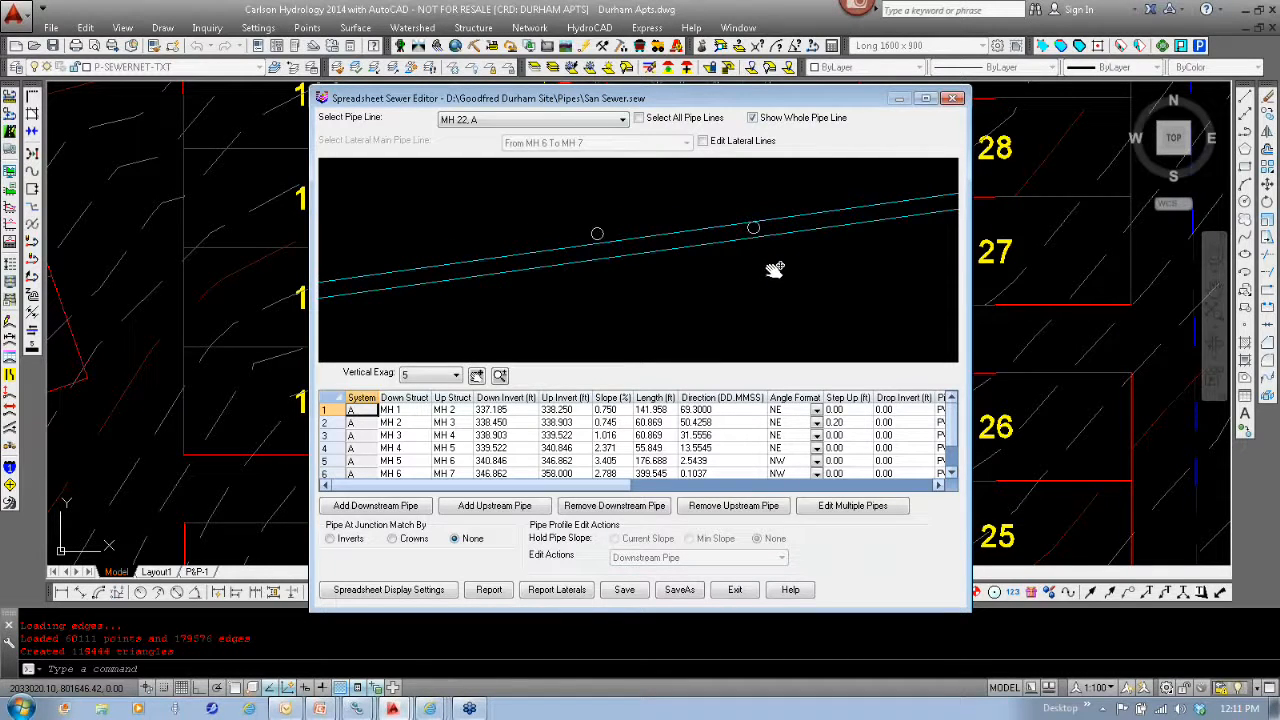
scroll(775, 270, "down", 5)
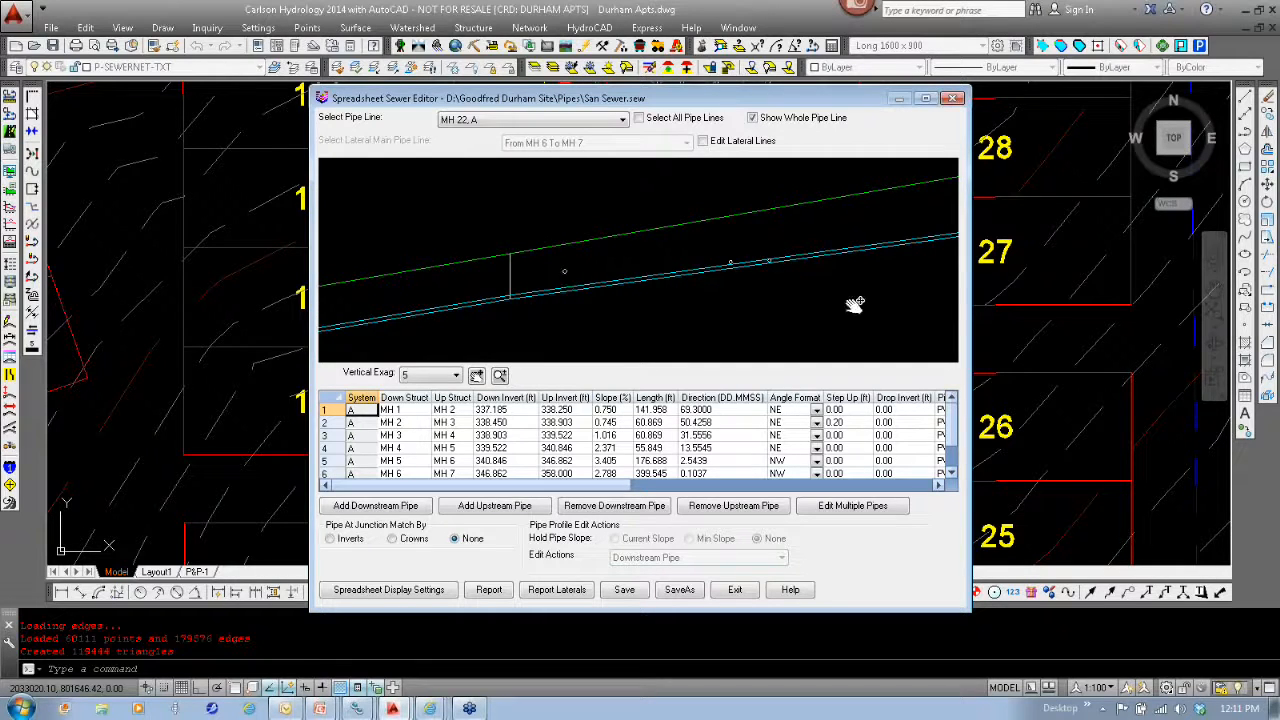
scroll(818, 276, "down", 3)
scroll(818, 276, "down", 4)
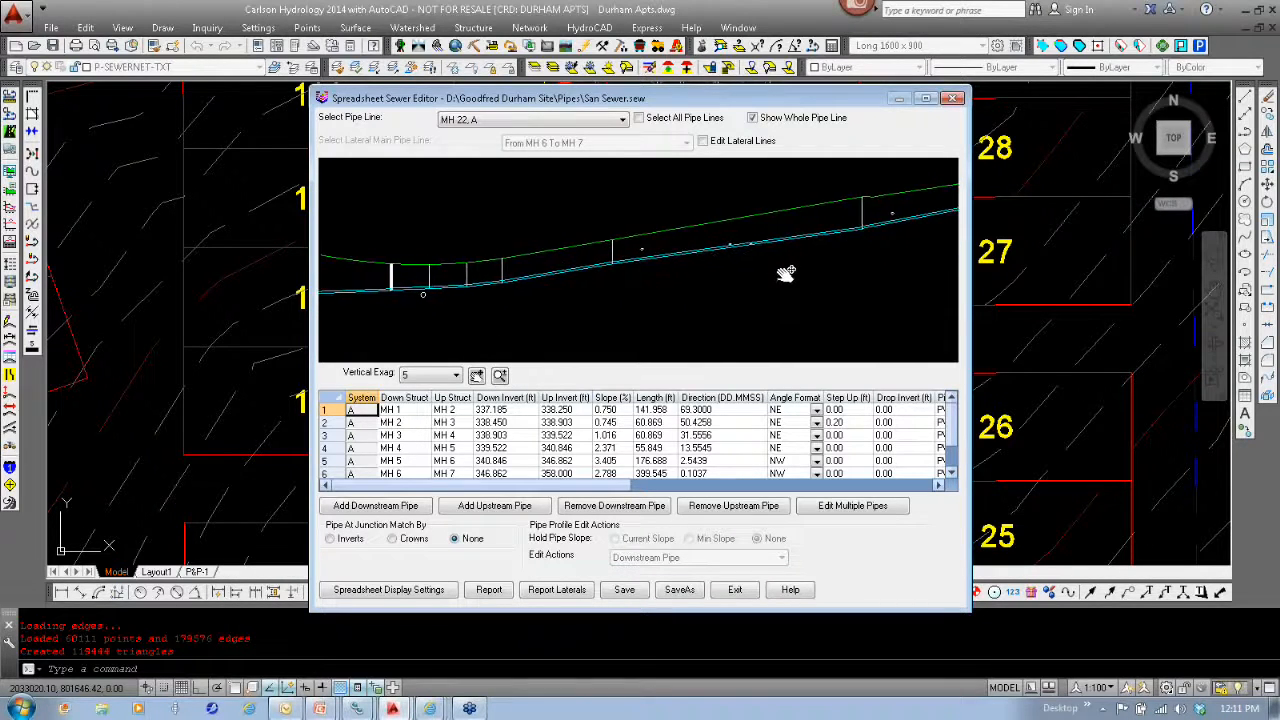
scroll(786, 273, "down", 1)
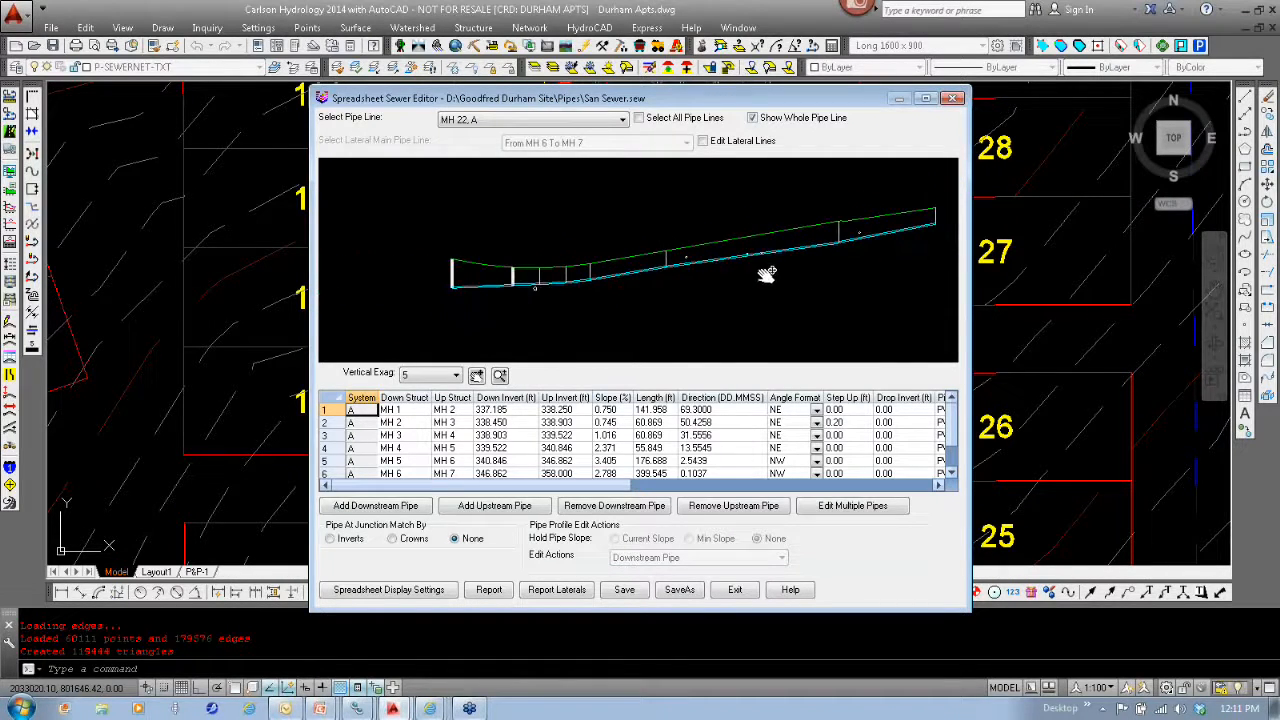
- Switch the spreadsheet editor to lateral lines, compare the profiles of lots L1 and L2, and exit the editor
left_click(703, 142)
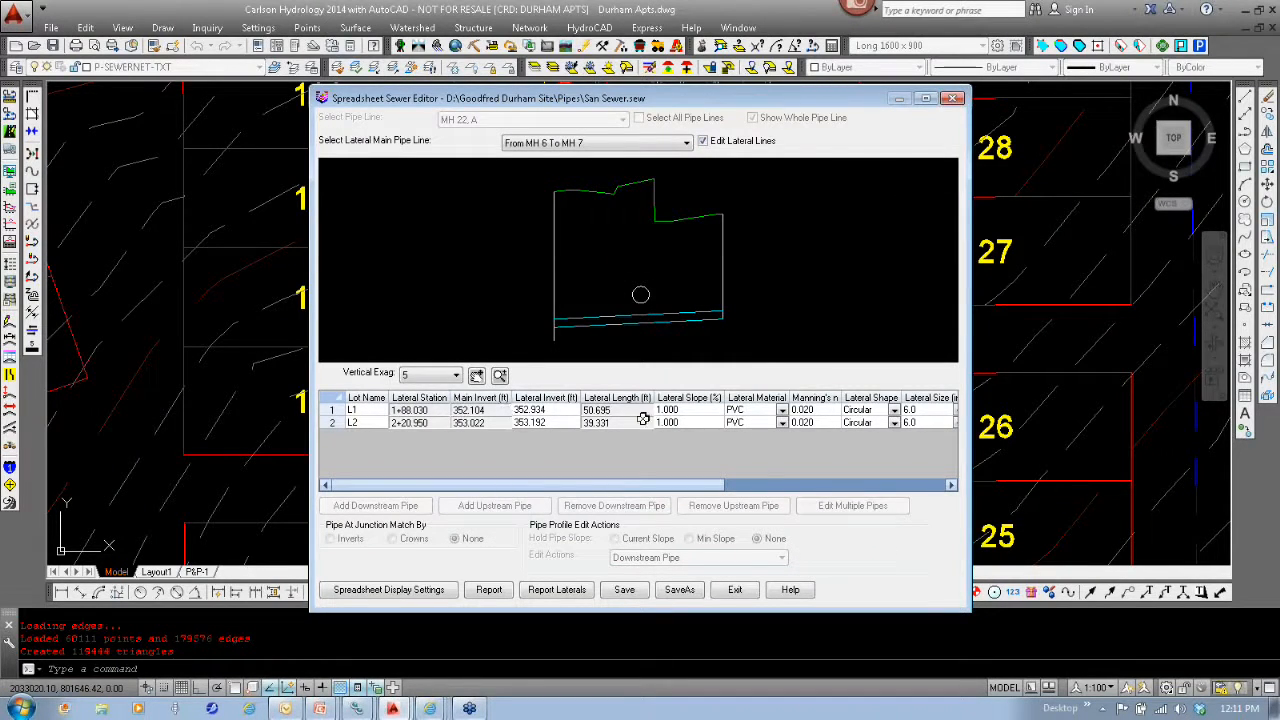
left_click(366, 423)
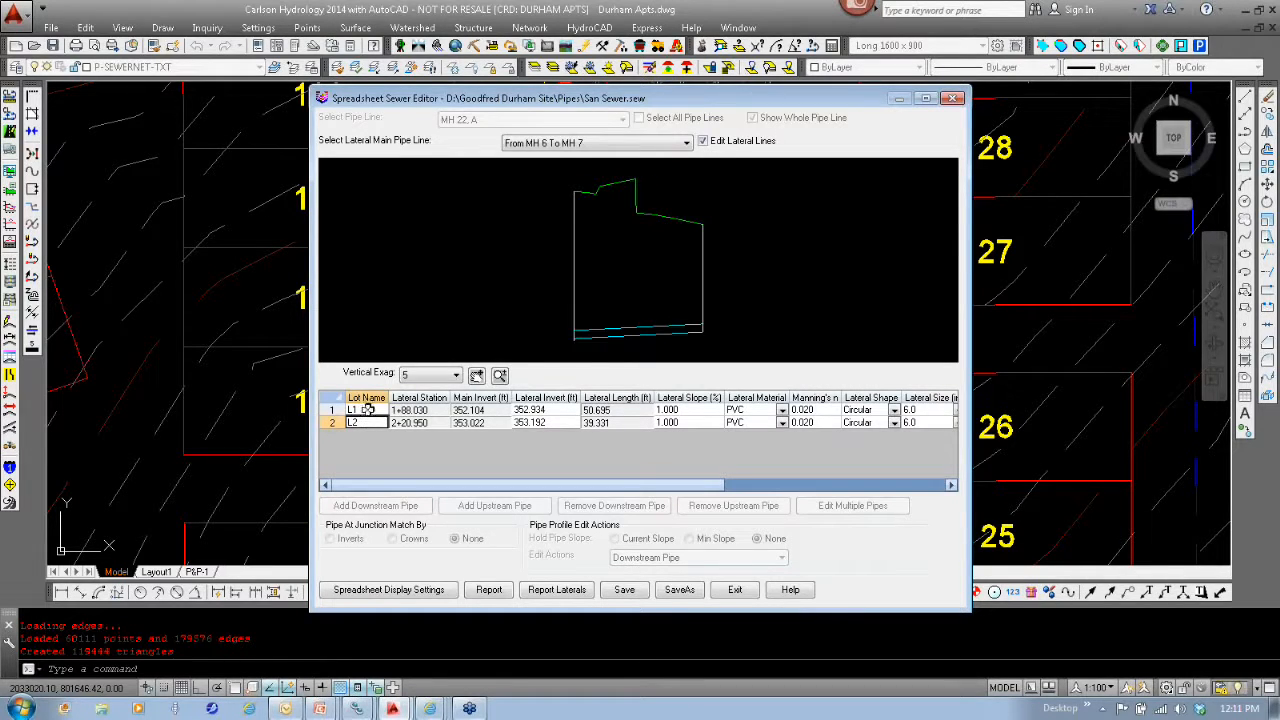
left_click(366, 410)
left_click(368, 423)
left_click(735, 589)
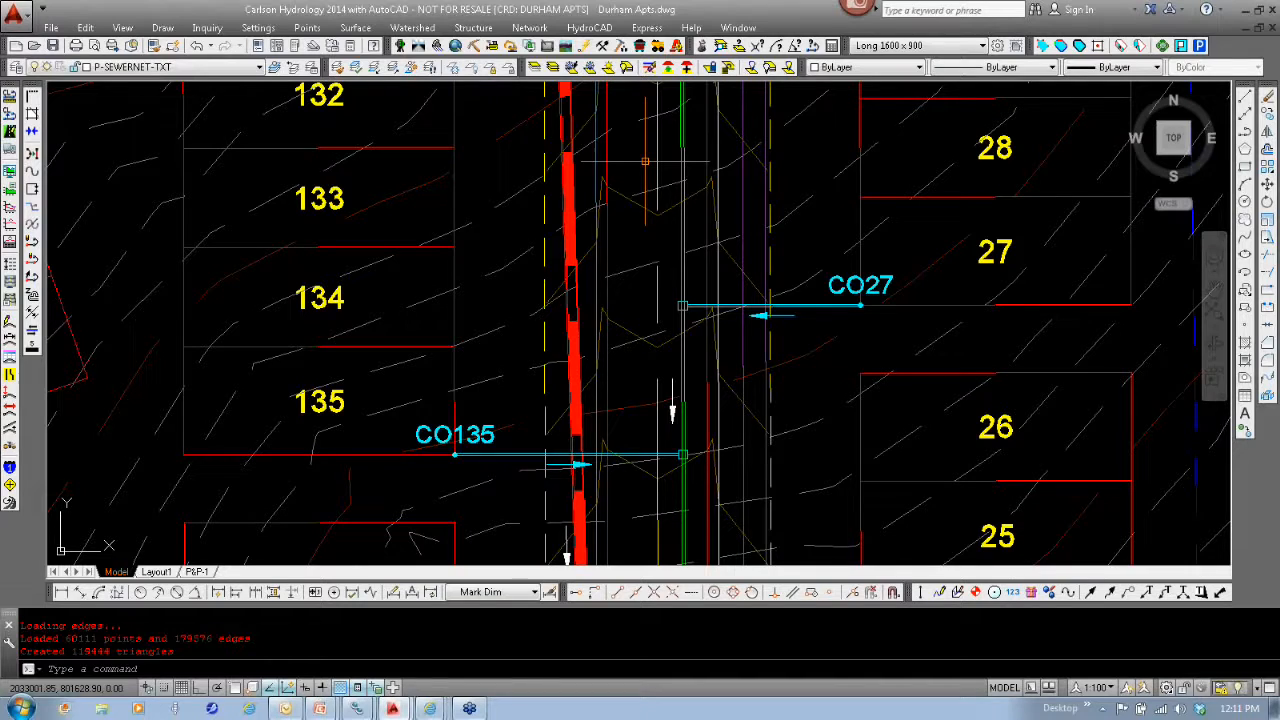
- Run the lateral report for all main lines, review the available report fields, and close the report without output
left_click(530, 27)
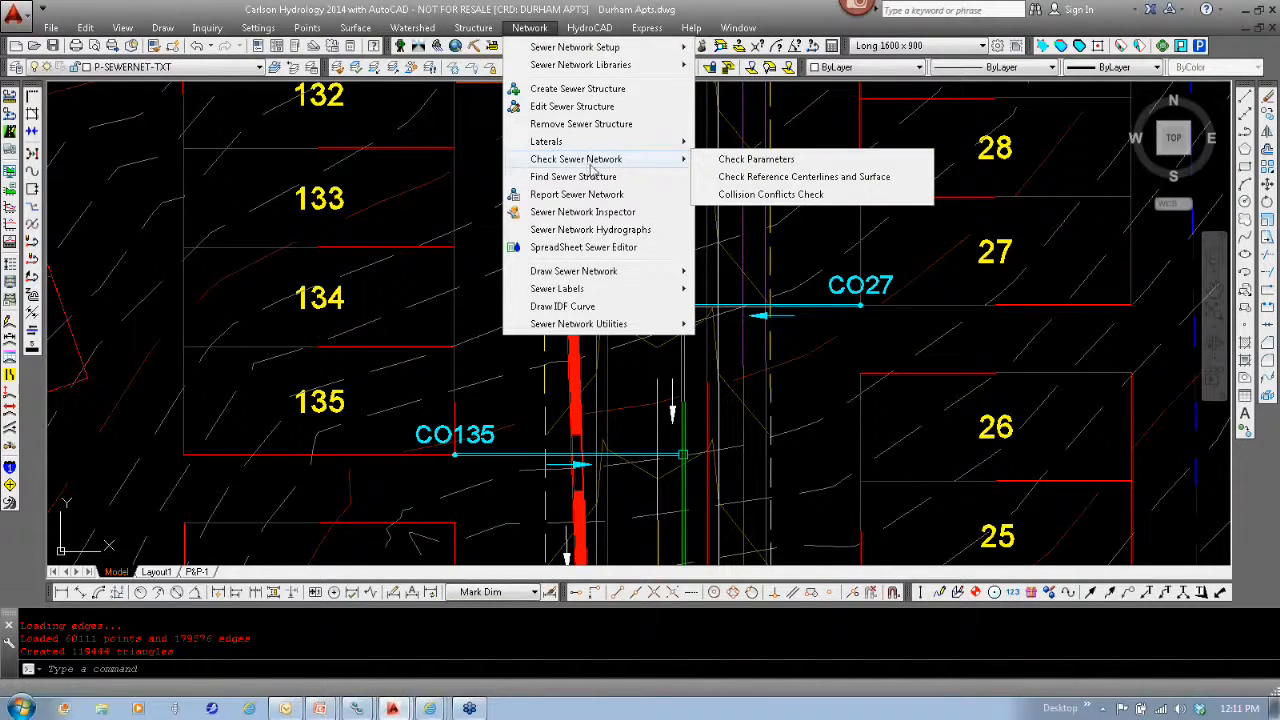
left_click(577, 194)
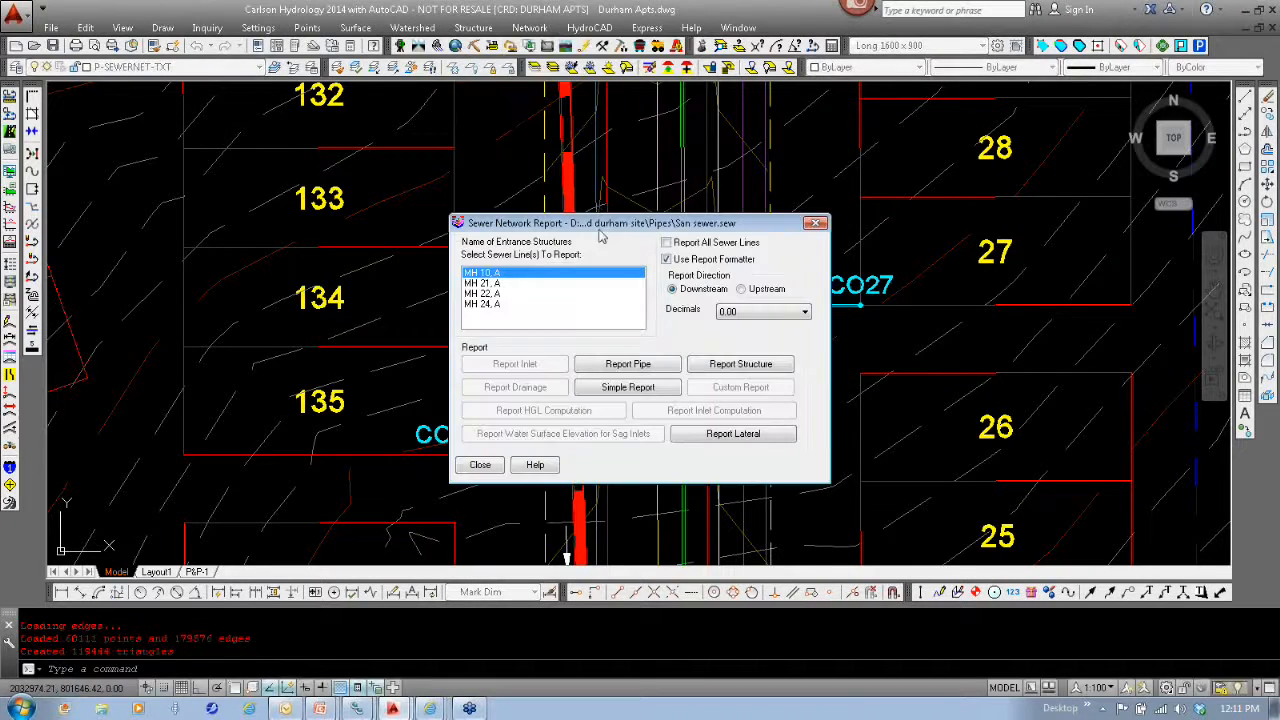
left_click(743, 436)
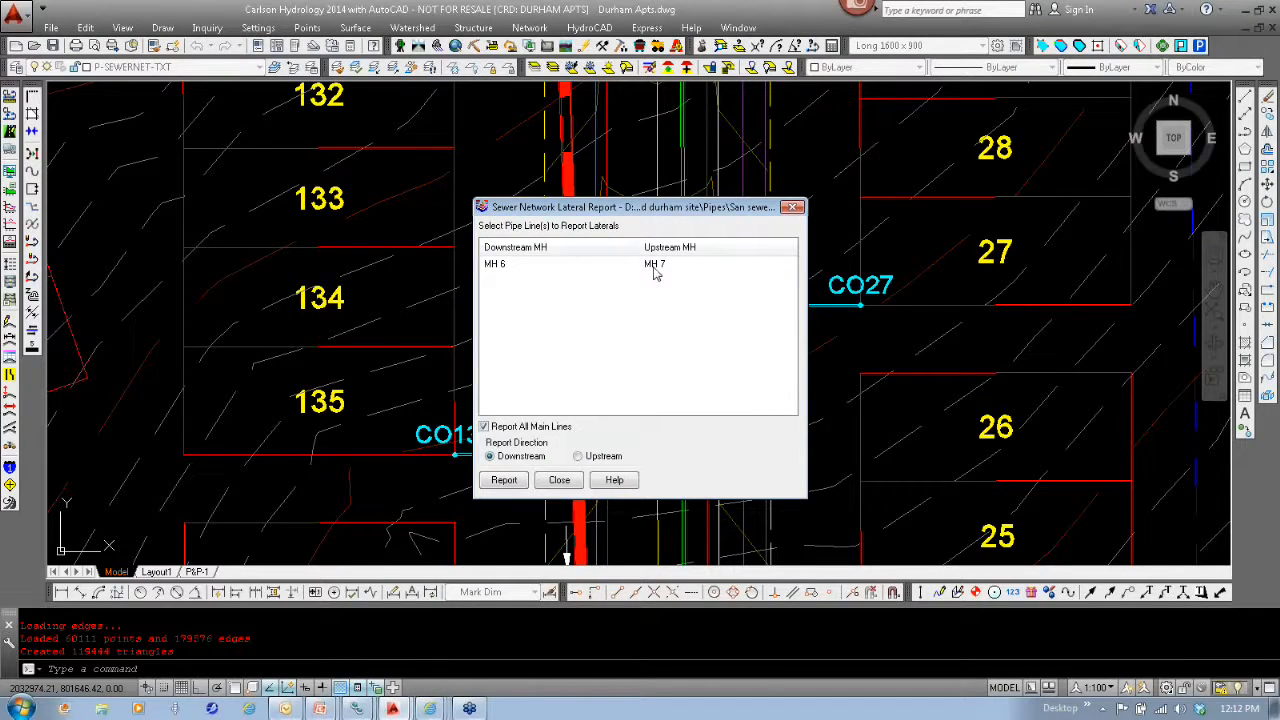
left_click(517, 482)
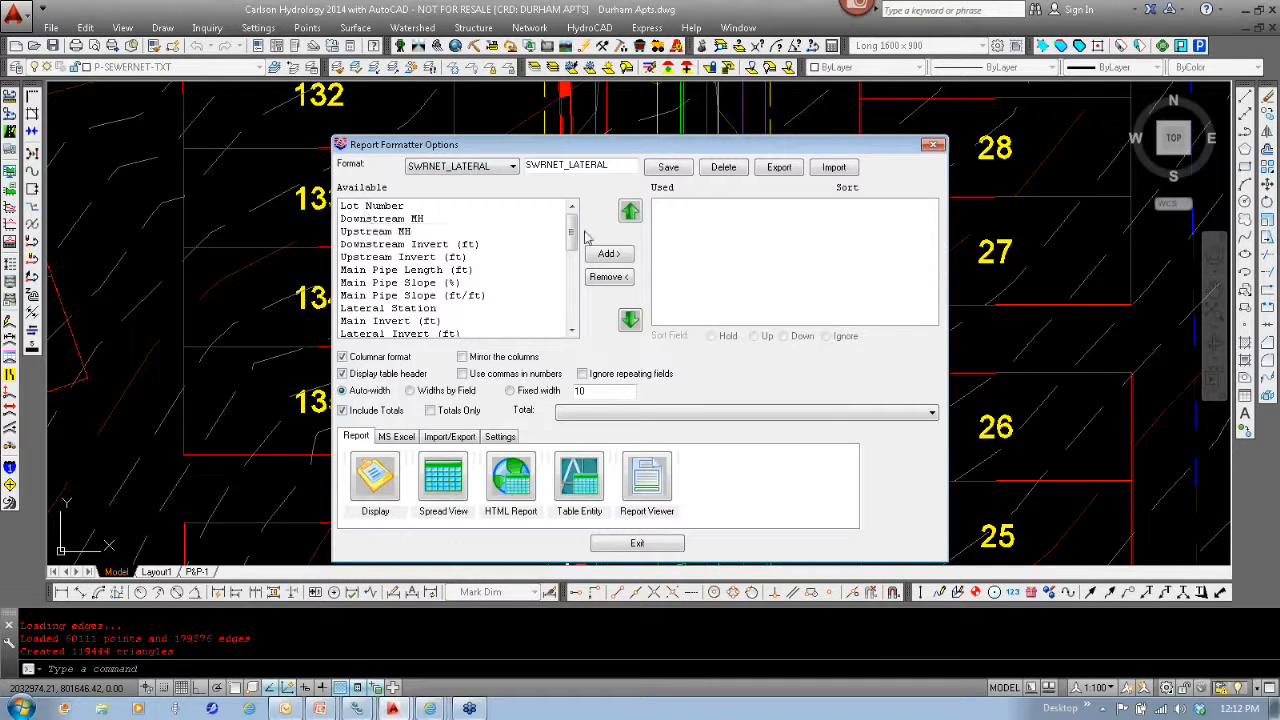
mouse_move(571, 233)
left_mouse_down()
mouse_move(578, 316)
mouse_move(575, 215)
left_mouse_up()
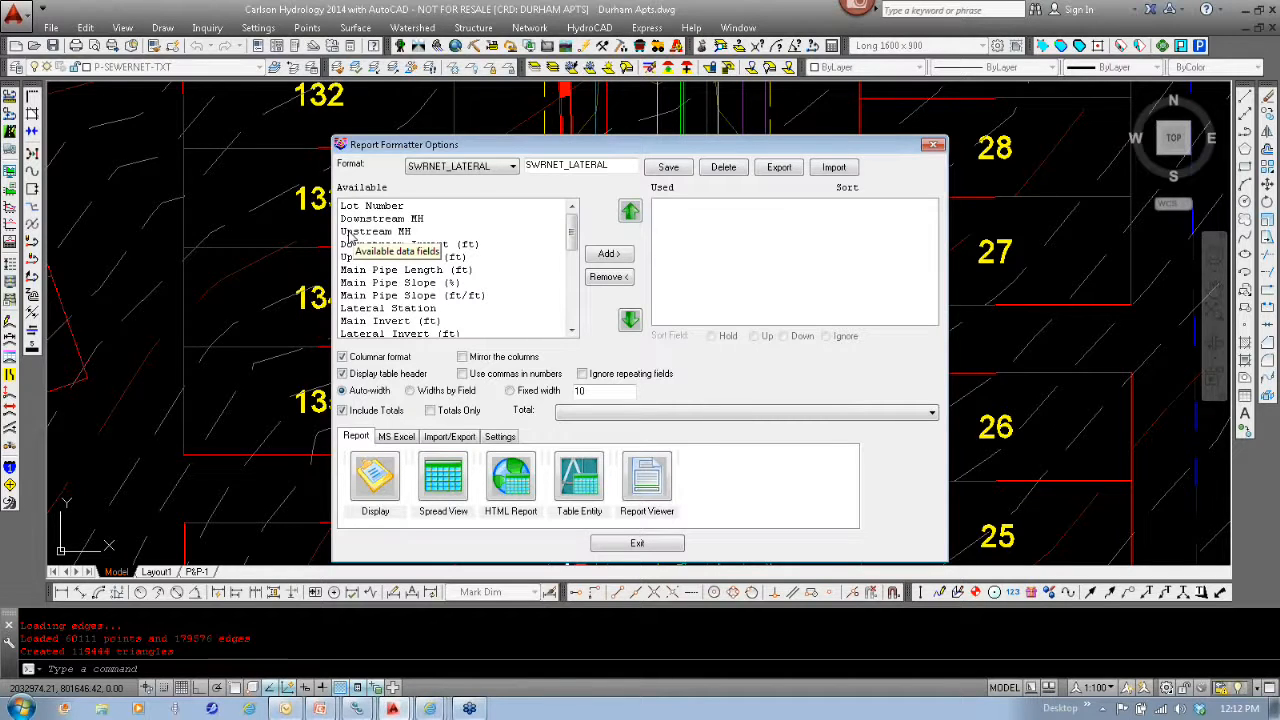
left_click(637, 543)
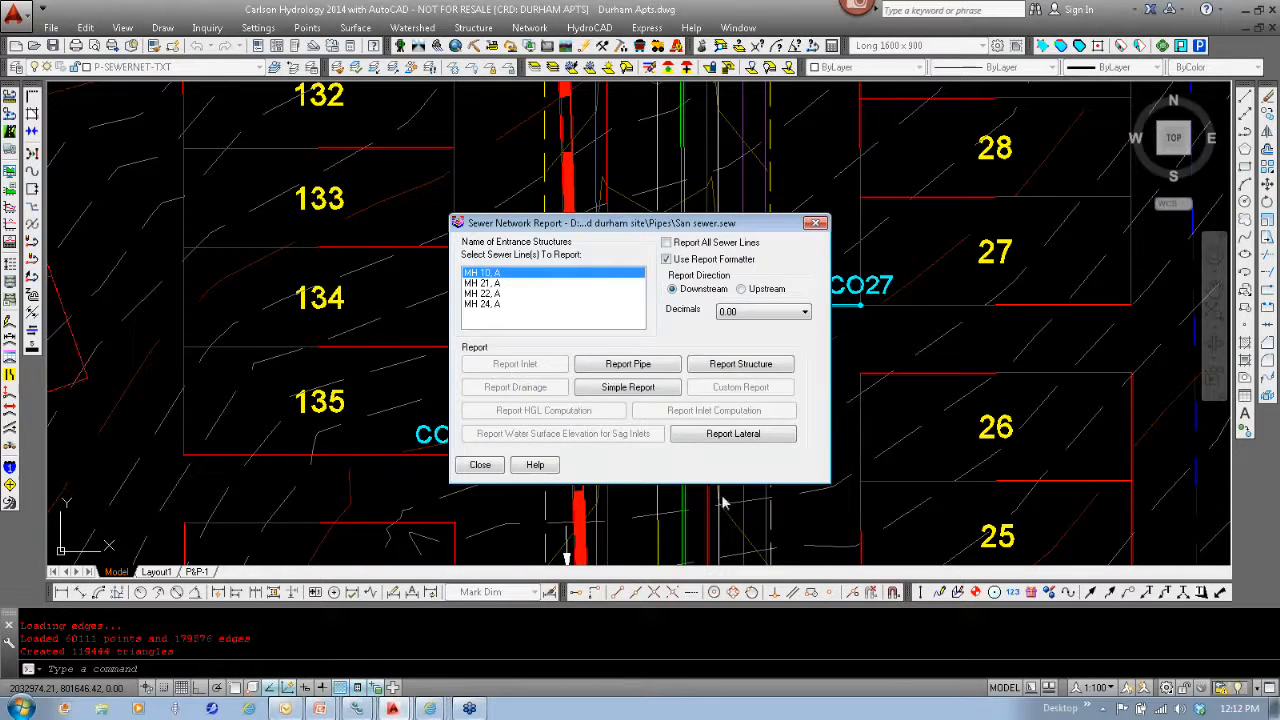
left_click(480, 466)
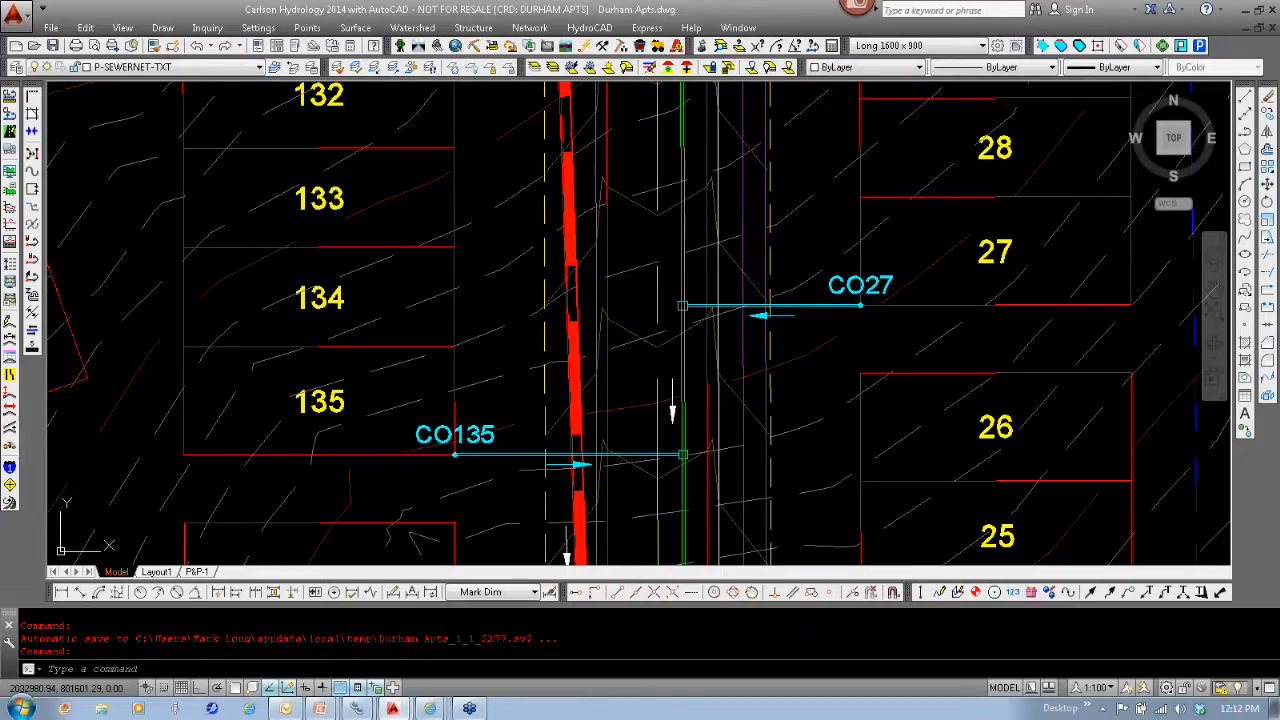
- Create a sewer structure at mid-run between MH 10 and MH 9, routing the pipe through it, and update the plan view labels
middle_click_drag(662, 208, 713, 559)
scroll(675, 294, "down", 6)
middle_click_drag(628, 105, 648, 445)
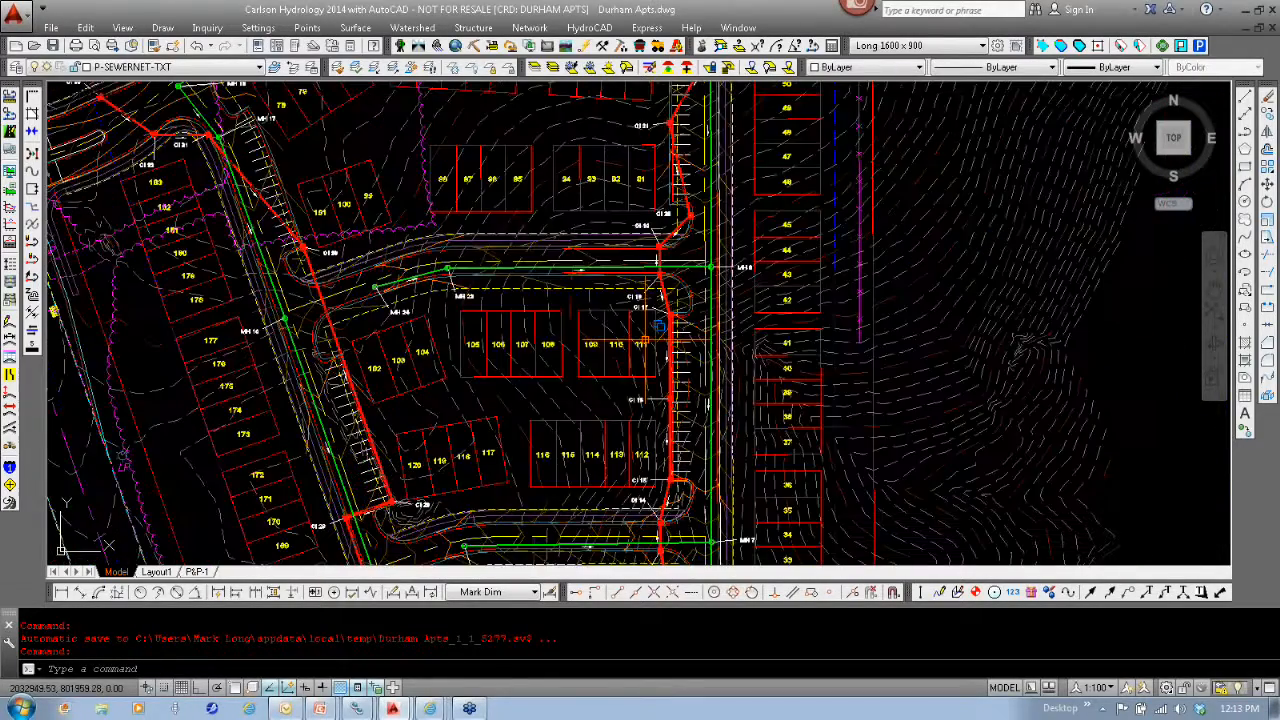
middle_click_drag(645, 344, 652, 361)
scroll(600, 345, "up", 6)
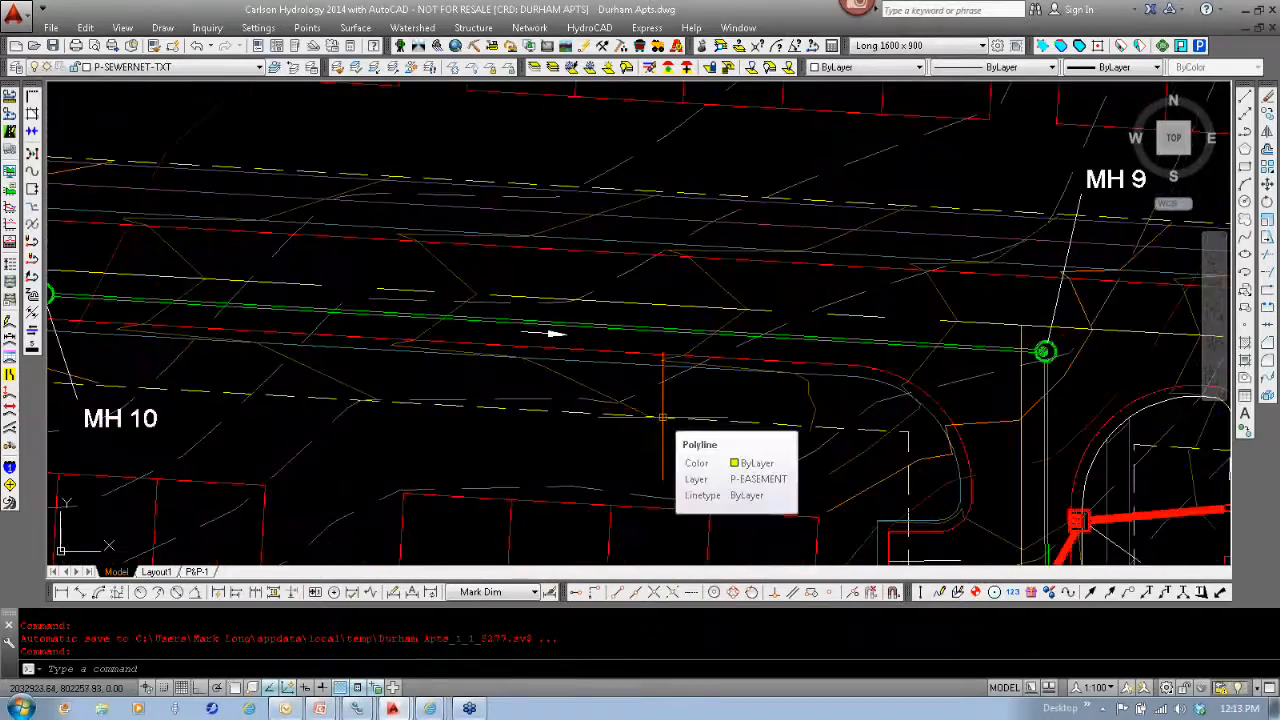
scroll(662, 417, "down", 2)
middle_click_drag(663, 449, 677, 443)
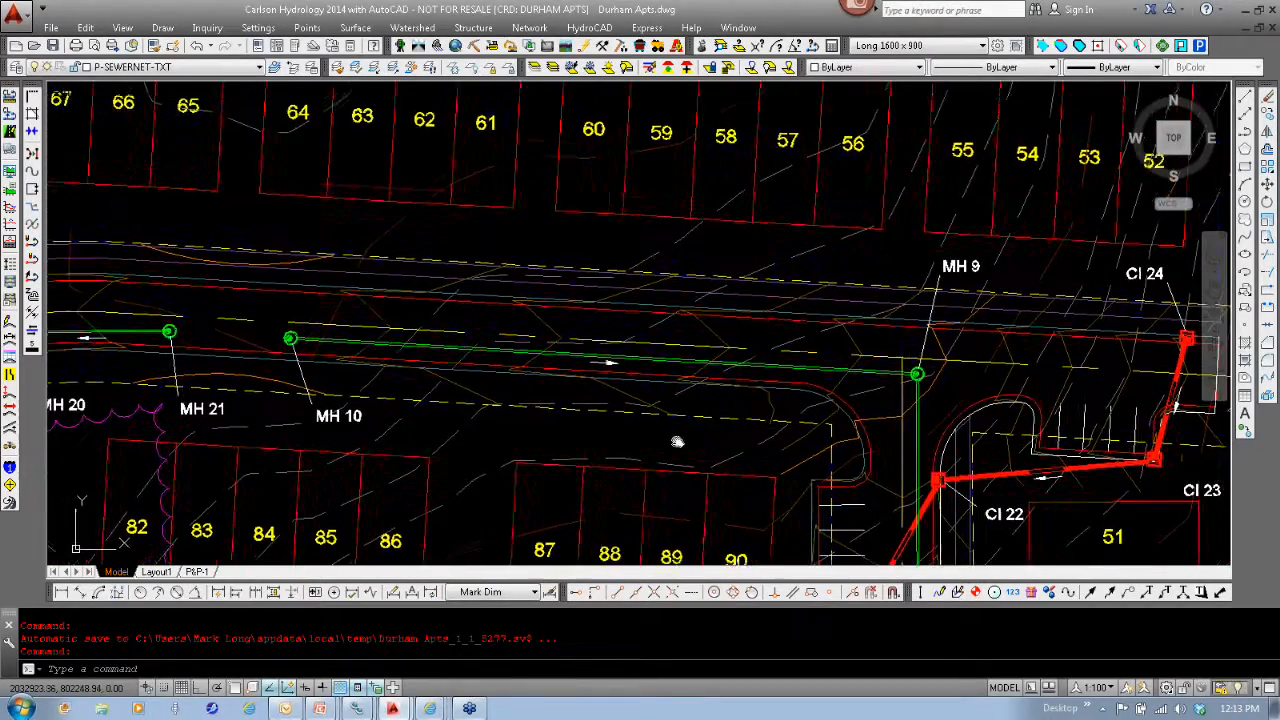
left_click(529, 27)
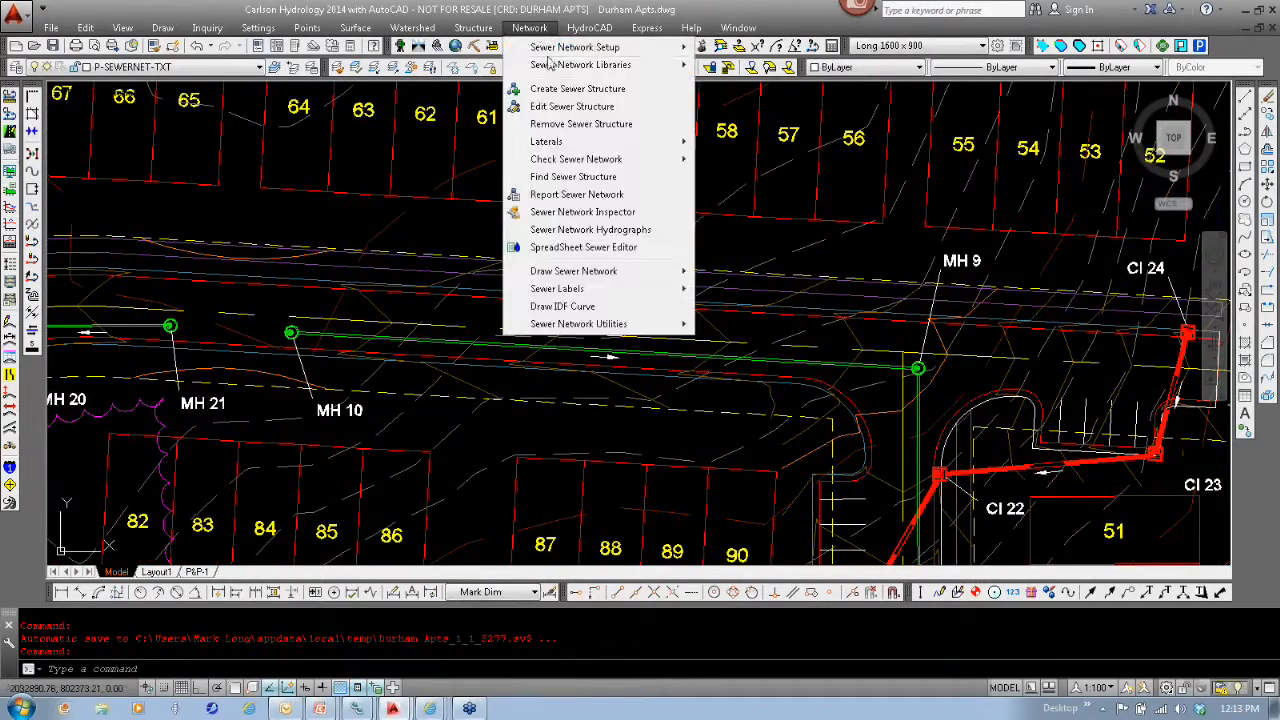
left_click(562, 89)
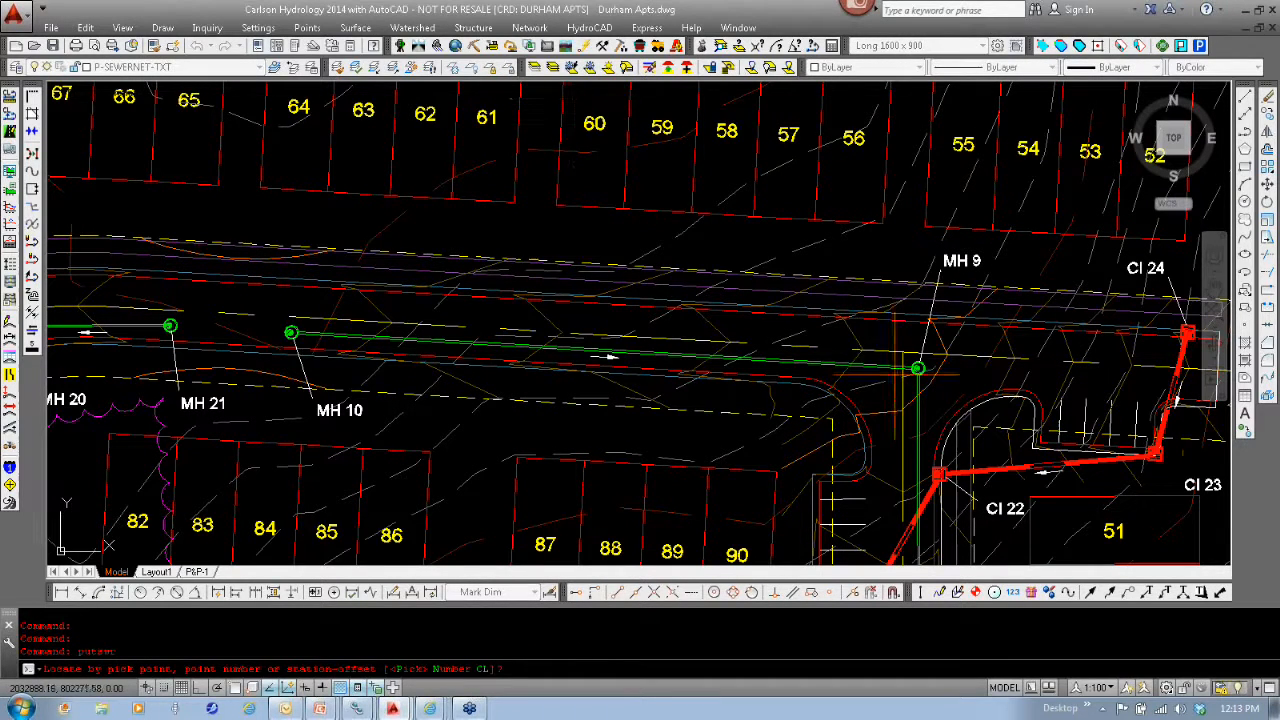
key("Return")
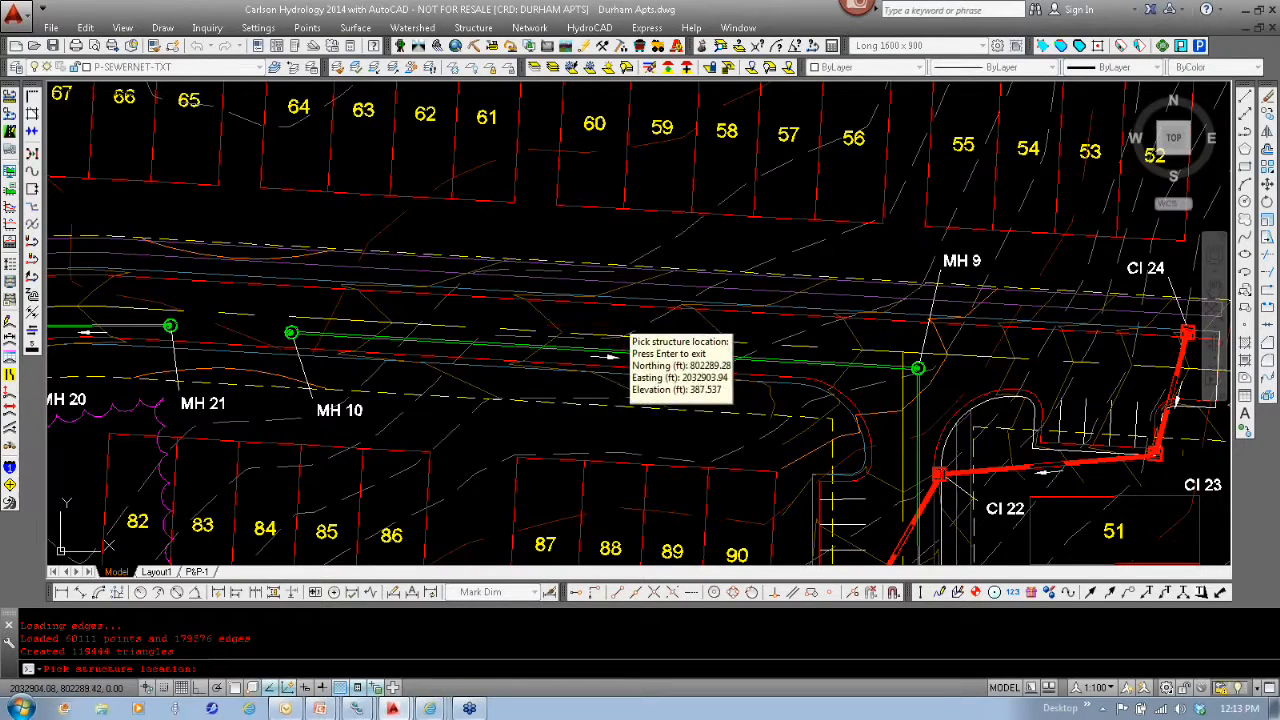
left_click(610, 356)
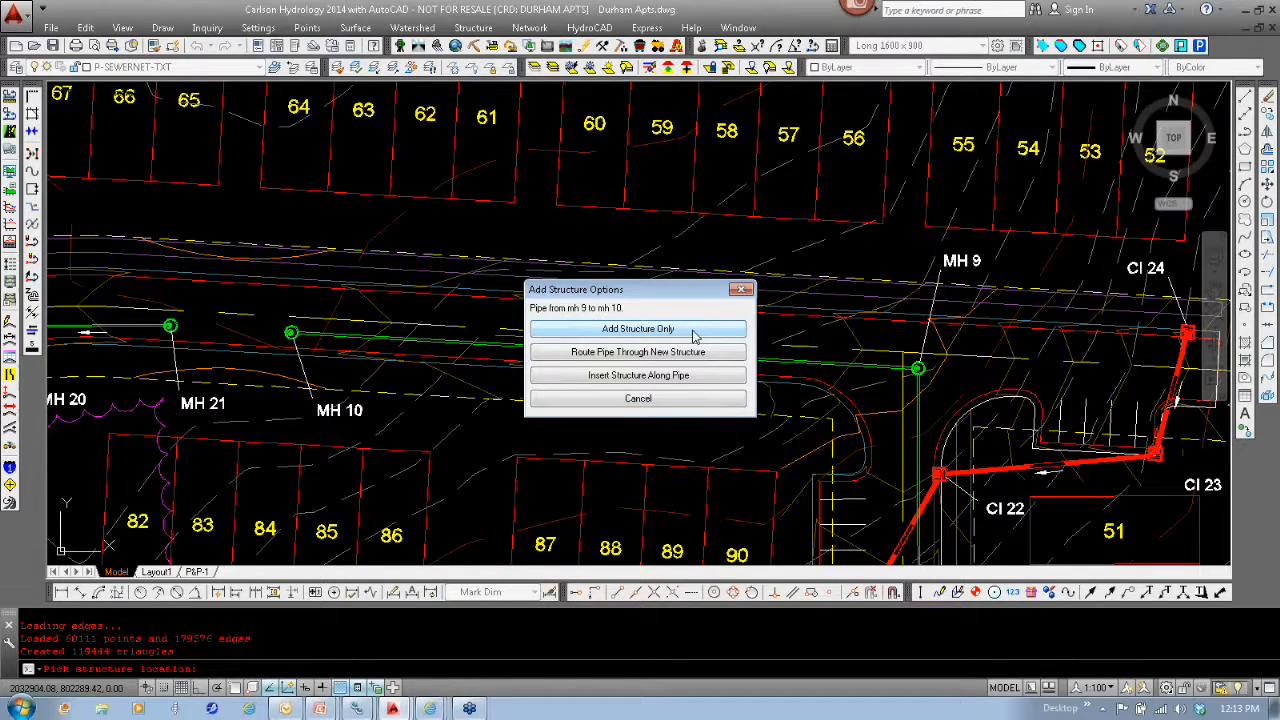
left_click(645, 352)
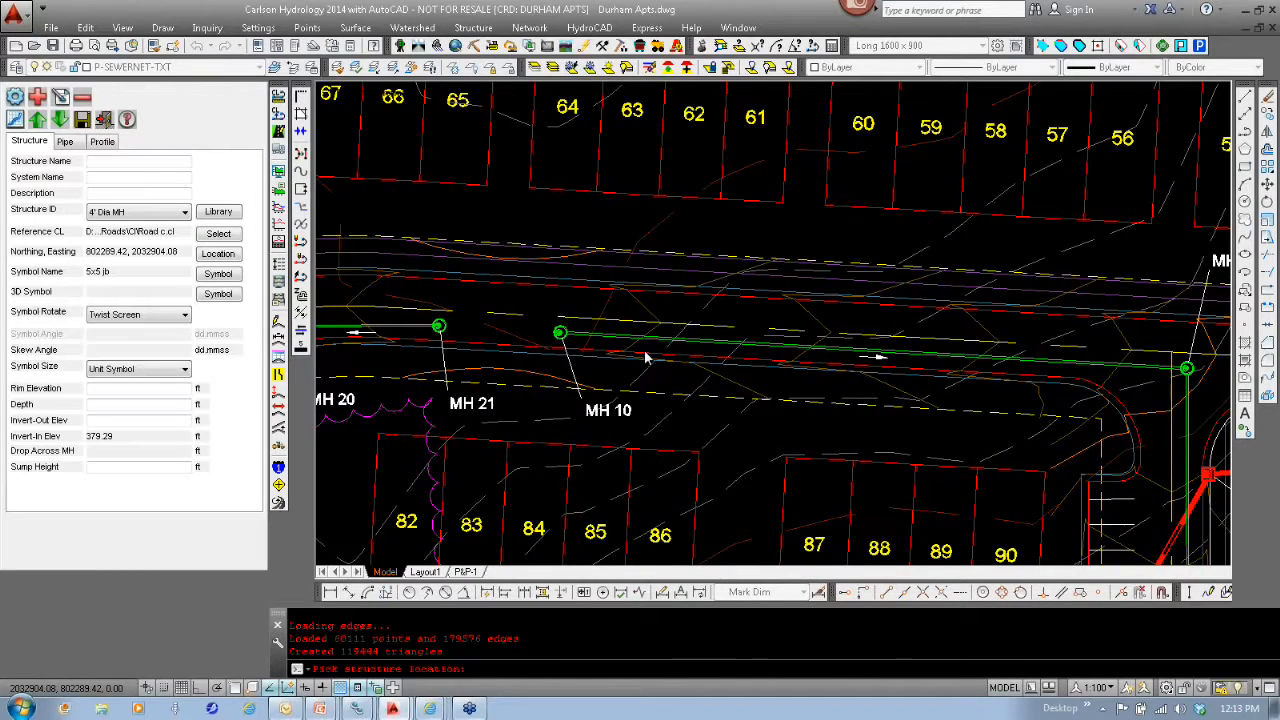
left_click(645, 357)
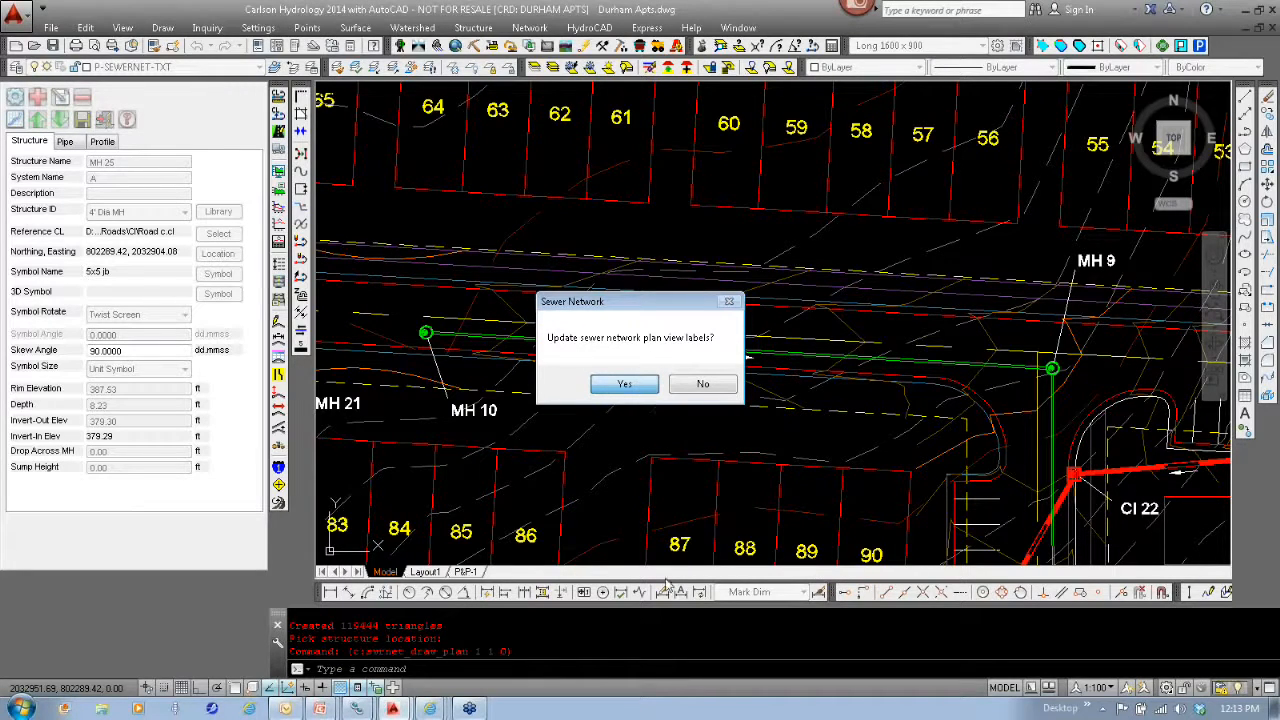
left_click(624, 386)
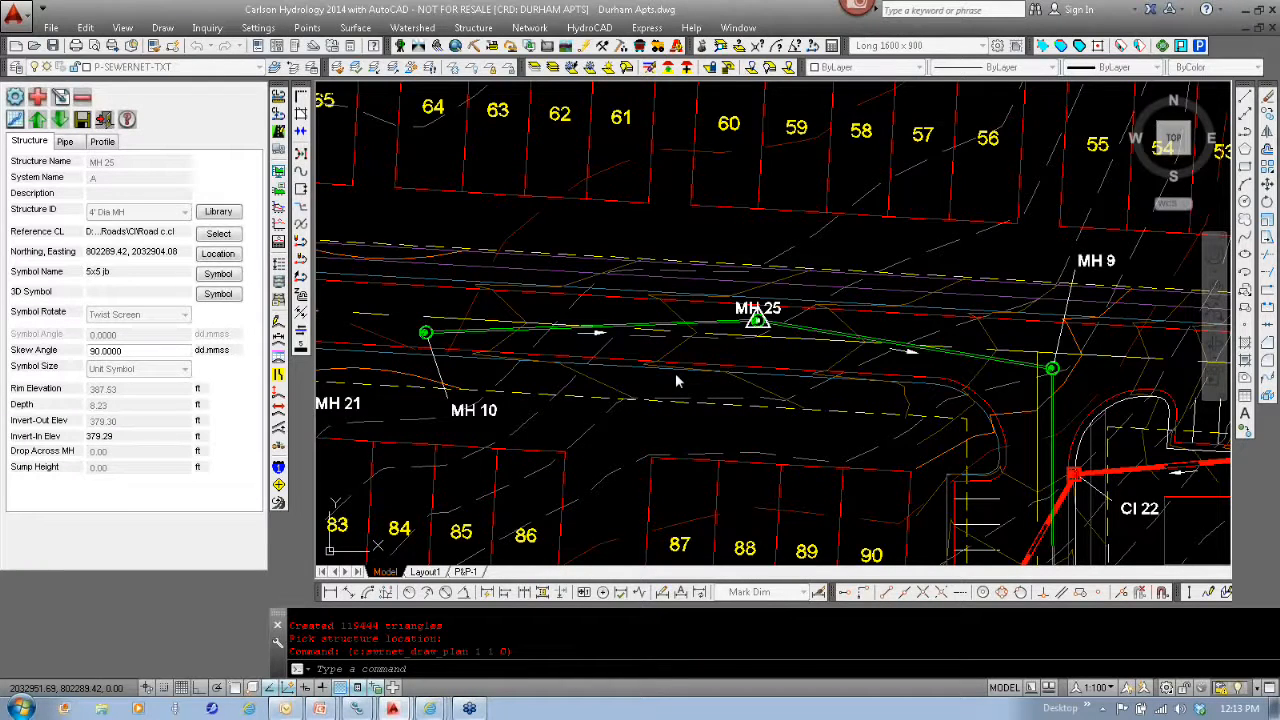
left_click(624, 374)
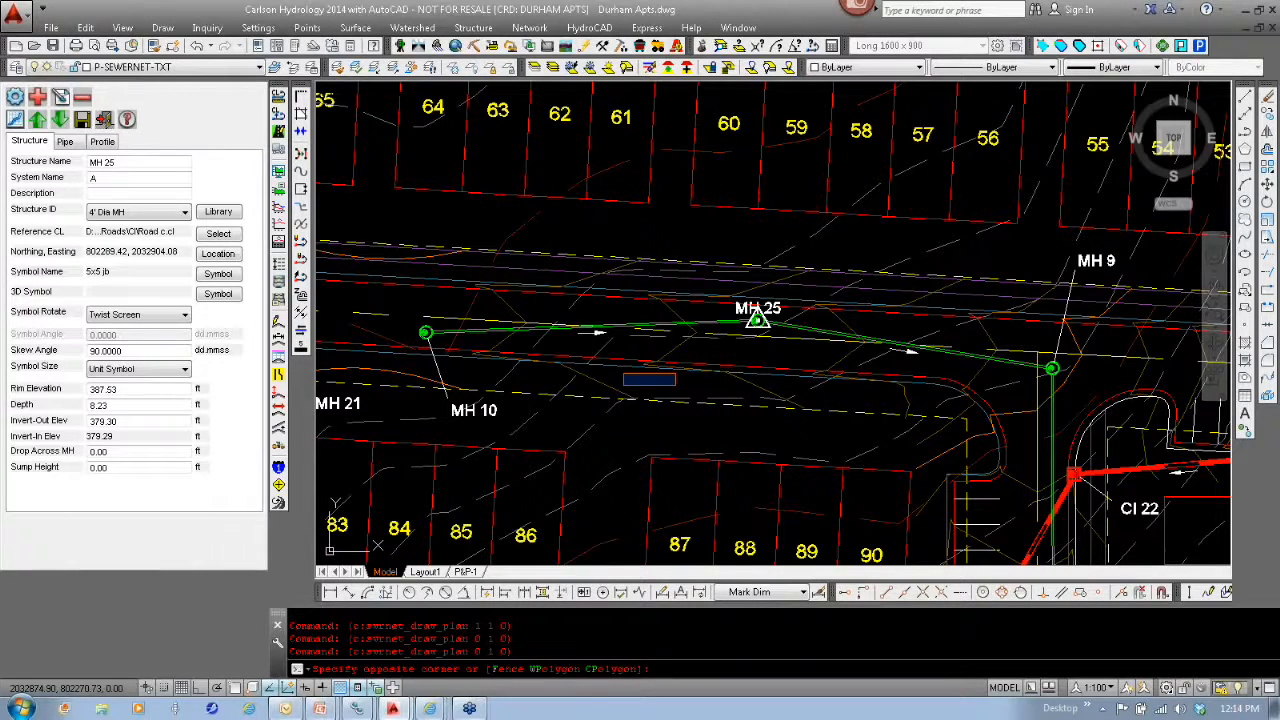
key("Escape")
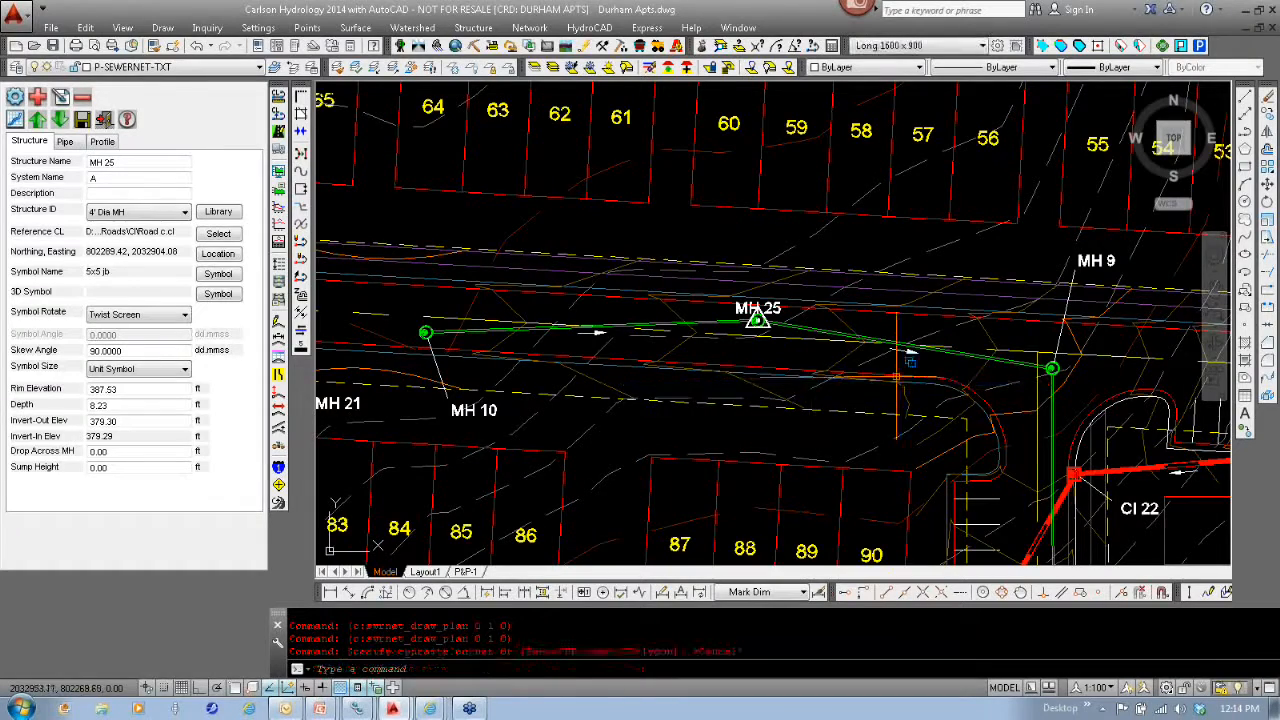
- Add a standalone sewer structure just below CI 24 without connecting it to MH 9, and update the plan view labels
middle_click_drag(898, 376, 667, 392)
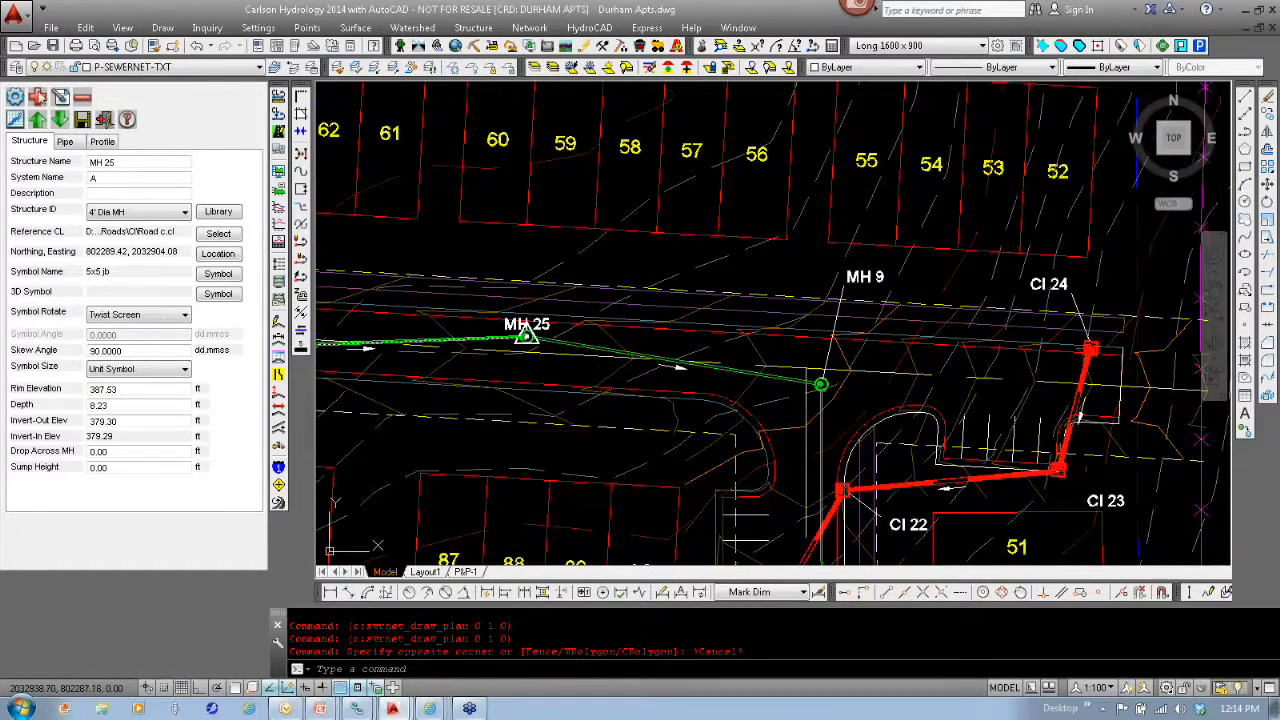
left_click(37, 97)
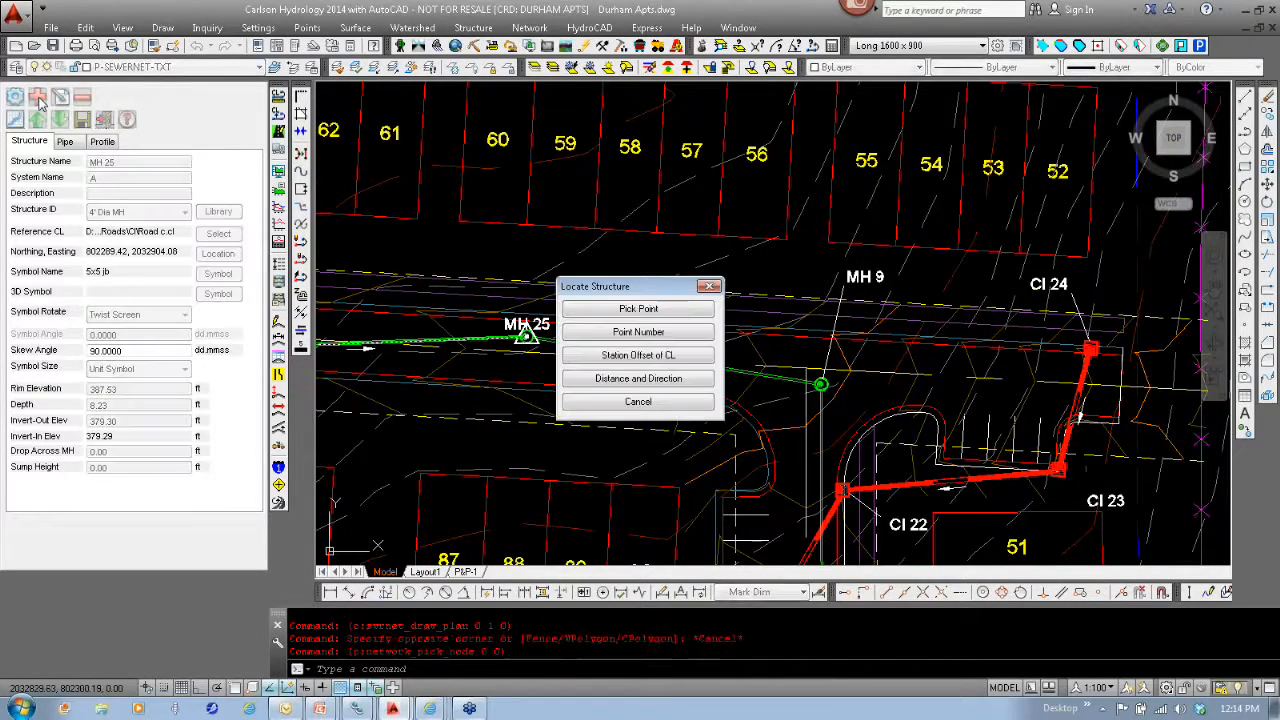
left_click(679, 310)
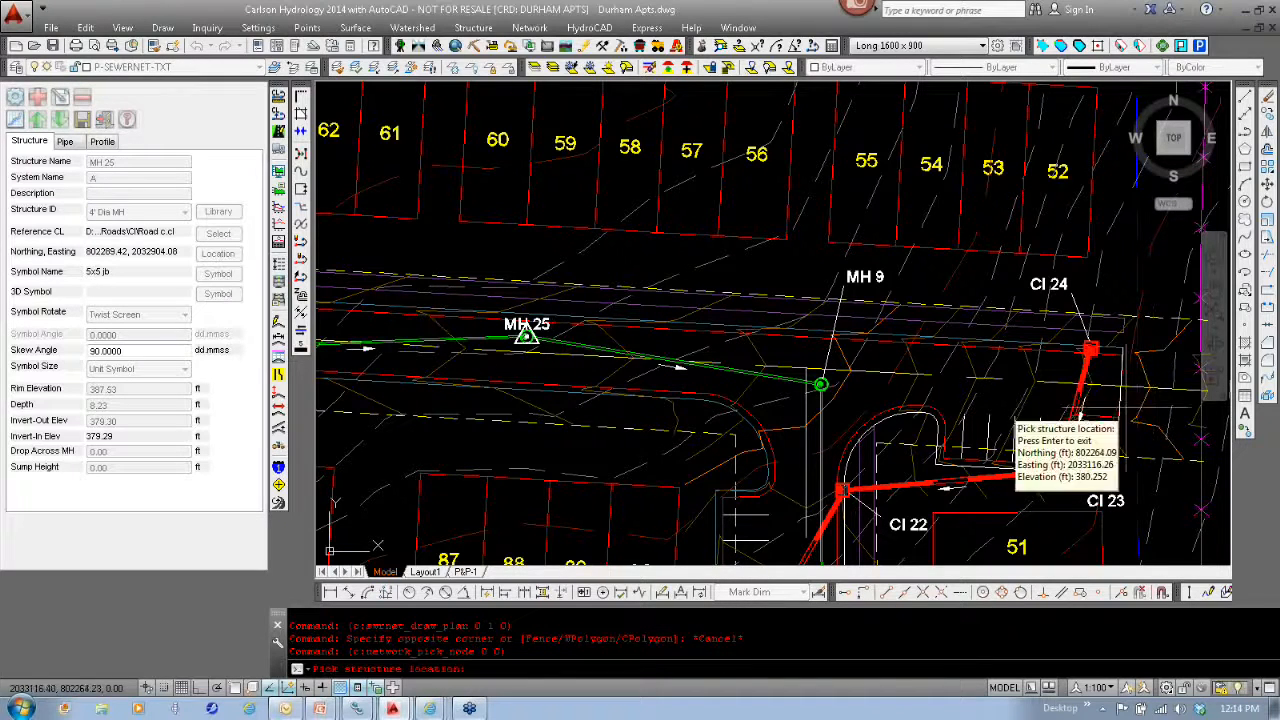
left_click(1079, 417)
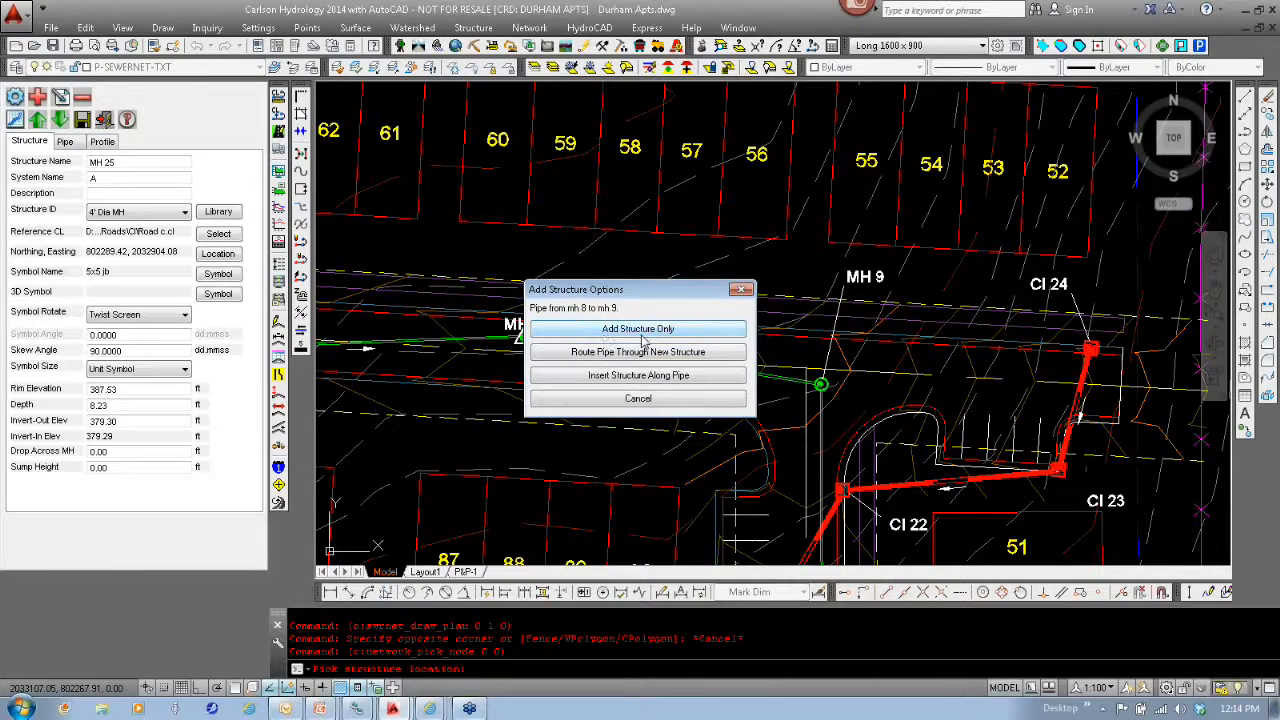
left_click(645, 335)
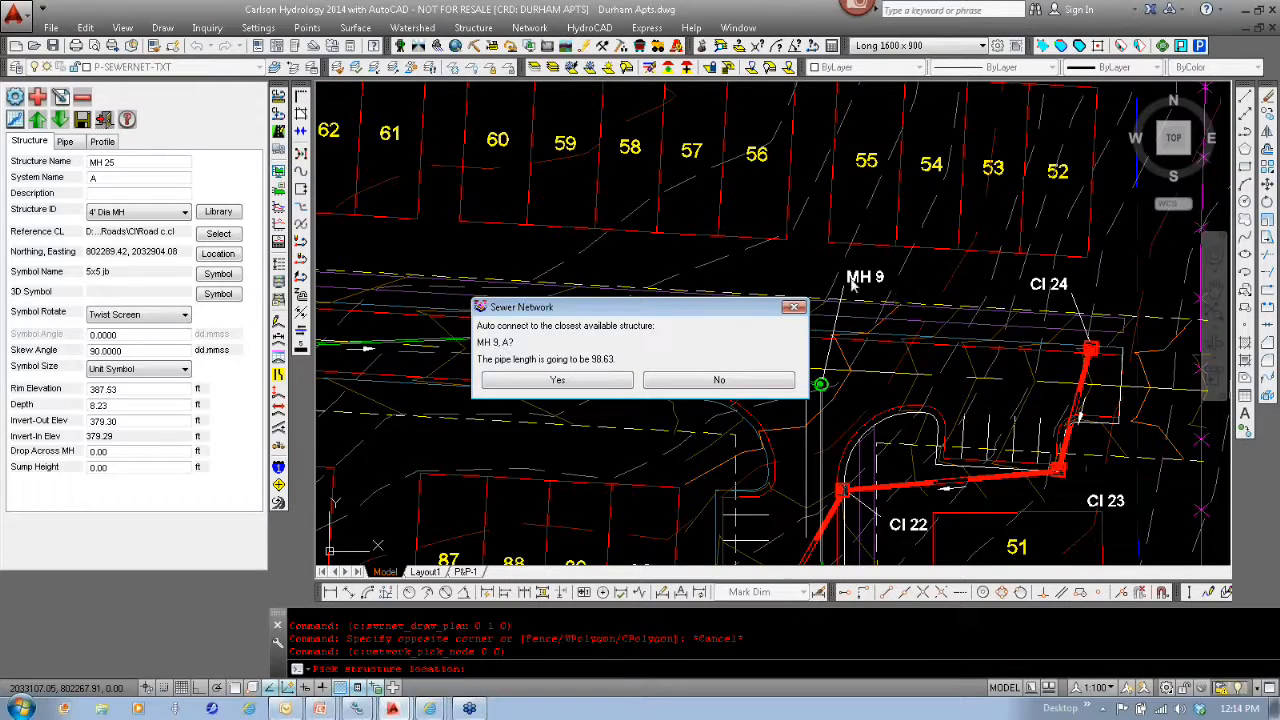
left_click(727, 383)
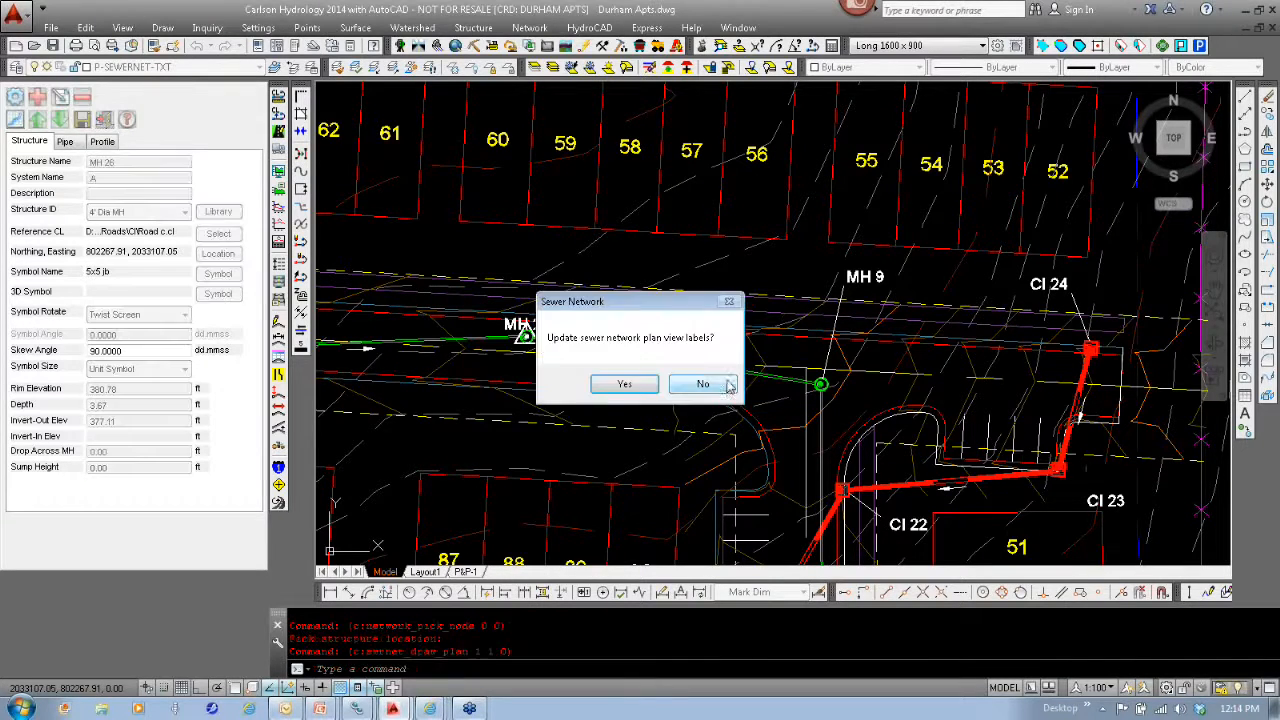
left_click(626, 385)
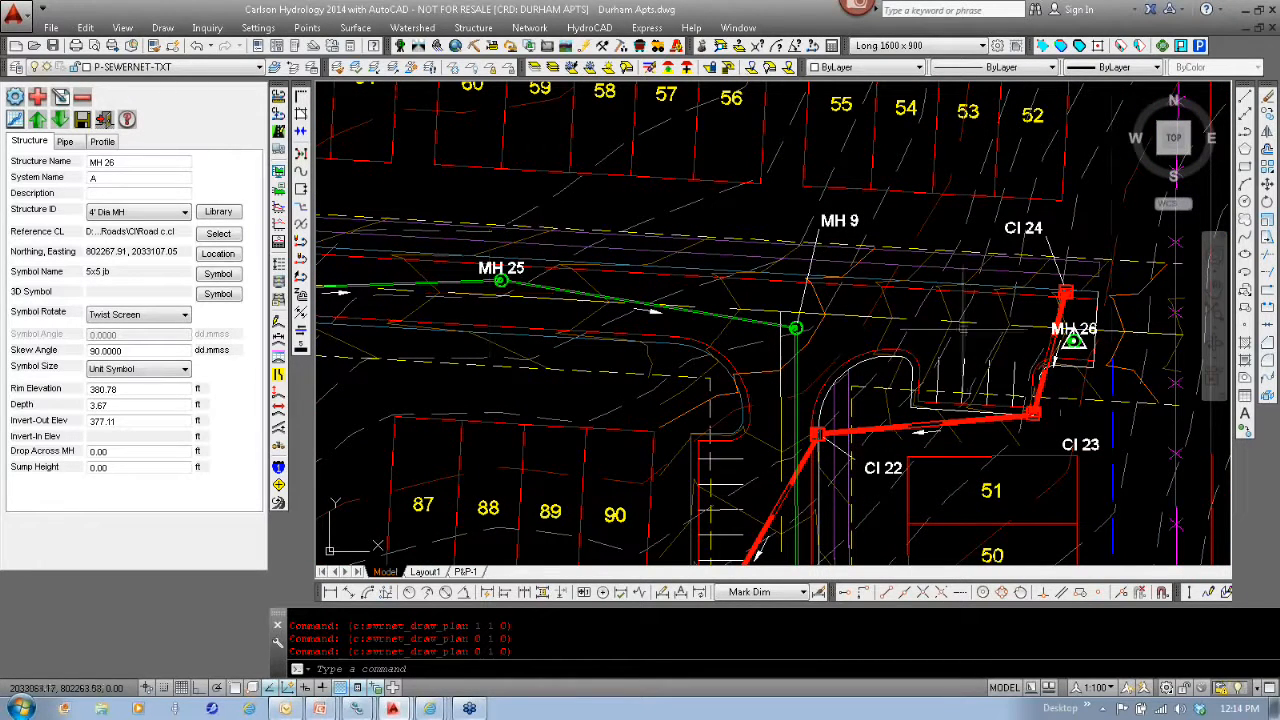
- Insert a structure along the pipe between MH 25 and MH 9 at its midpoint, and update the plan view labels
left_click(38, 98)
left_click(648, 309)
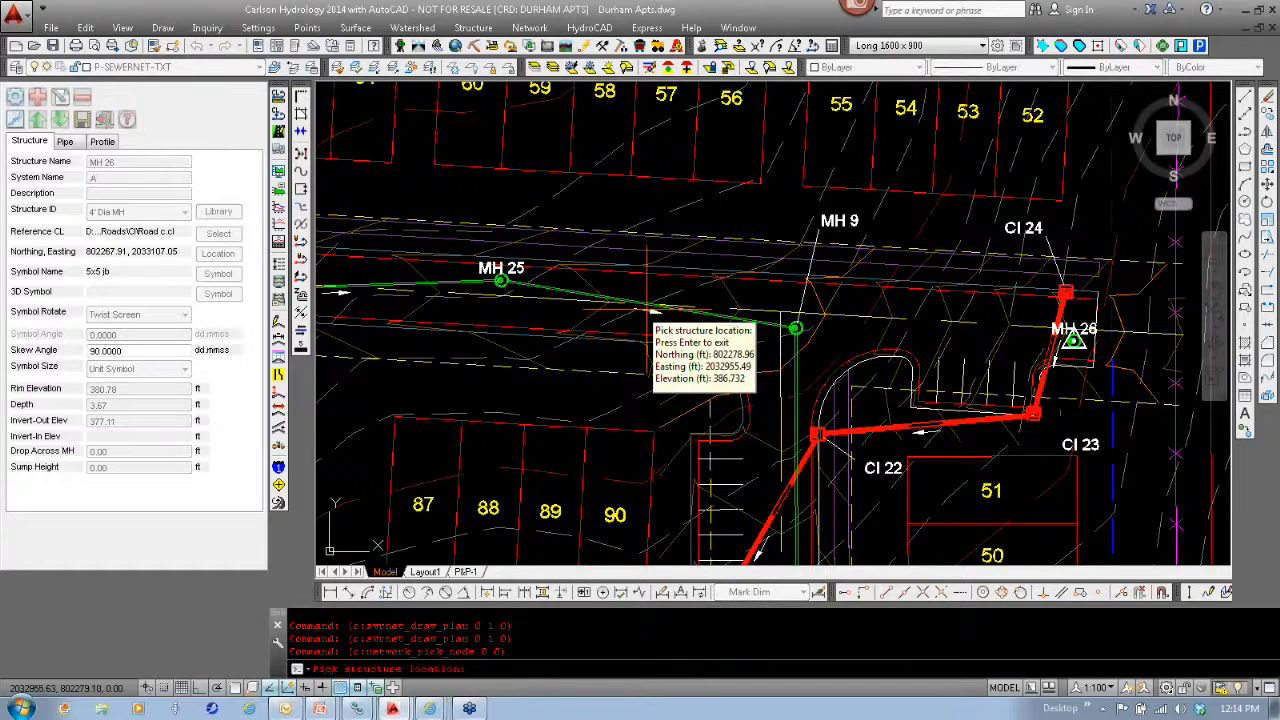
scroll(651, 316, "up", 2)
scroll(651, 312, "up", 2)
type("mid")
key("Return")
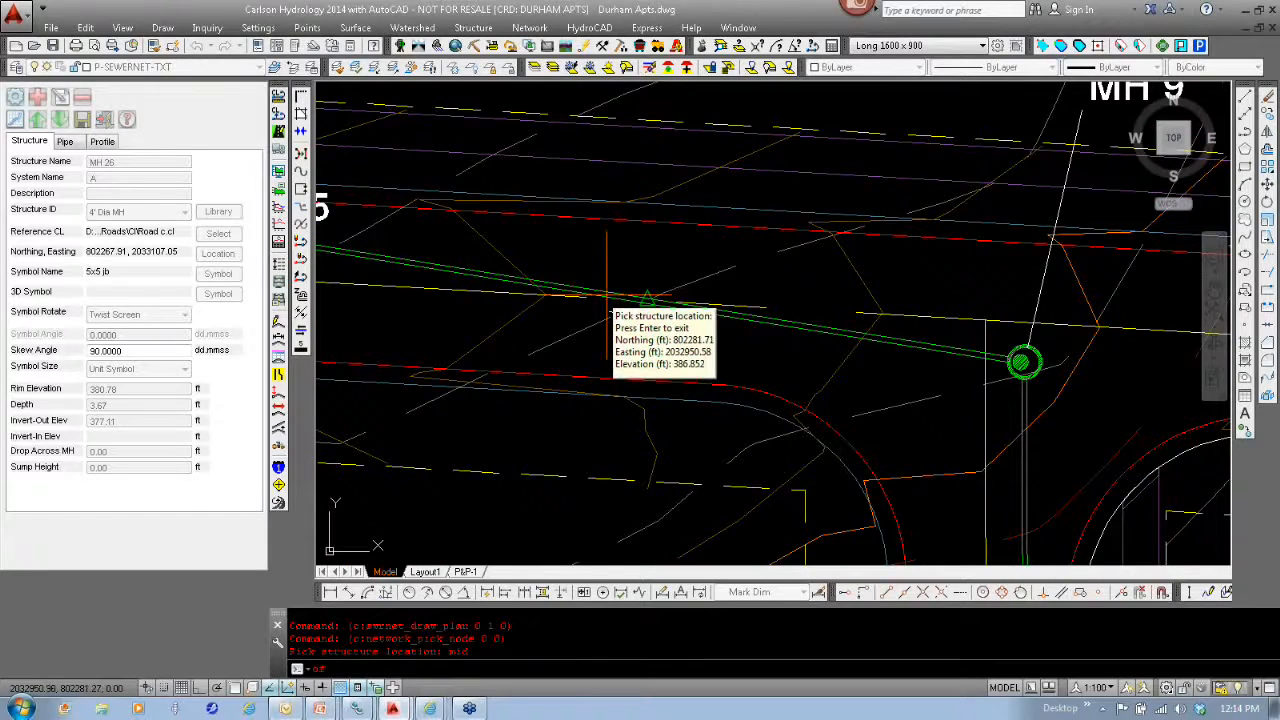
left_click(602, 296)
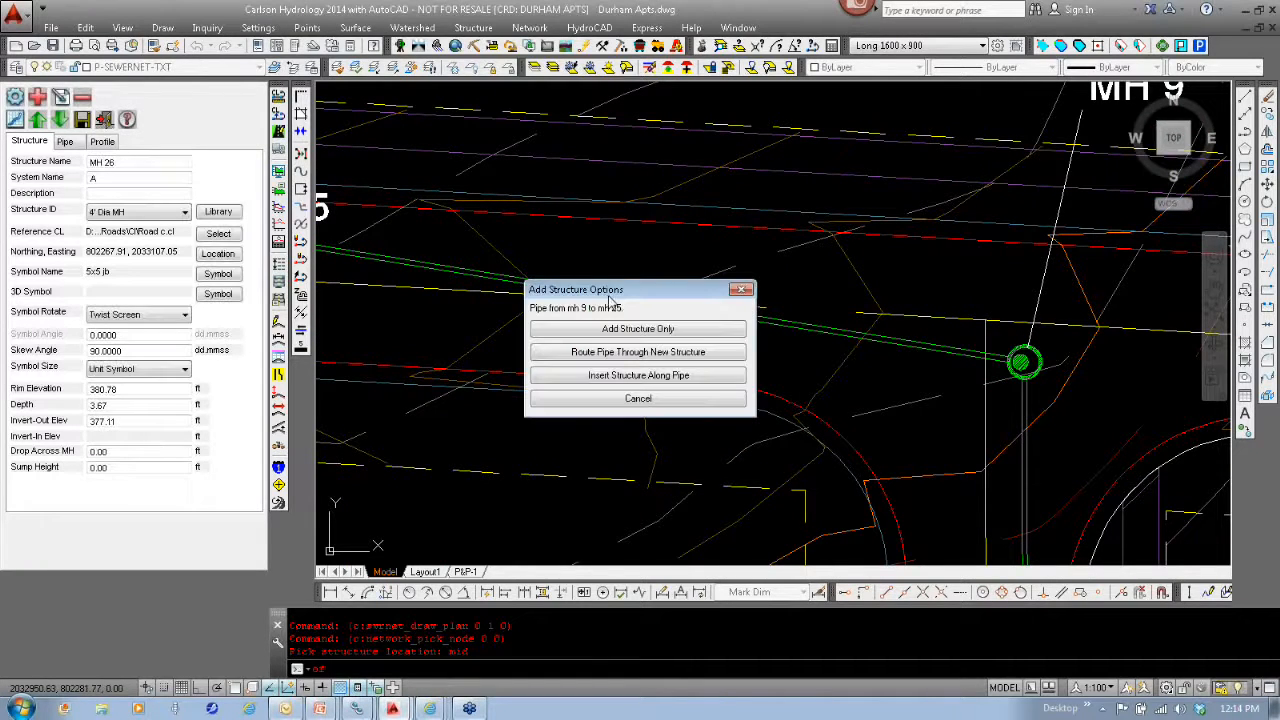
left_click(668, 378)
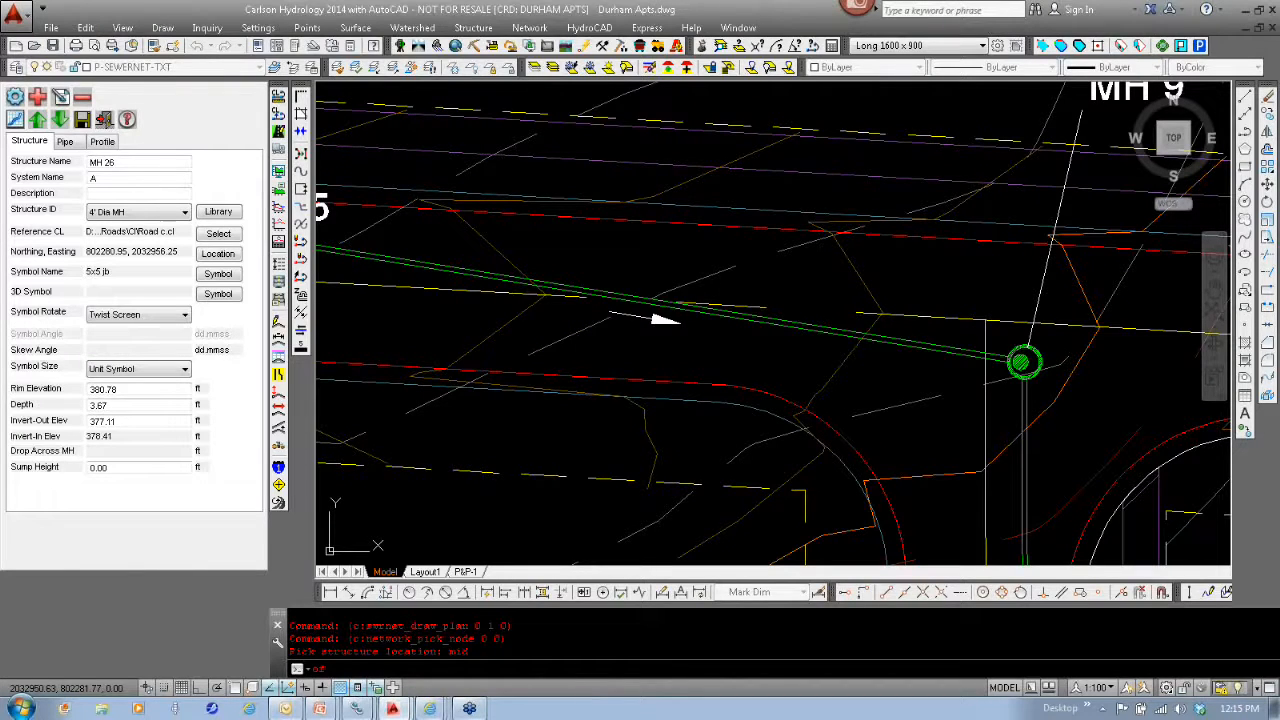
left_click(665, 319)
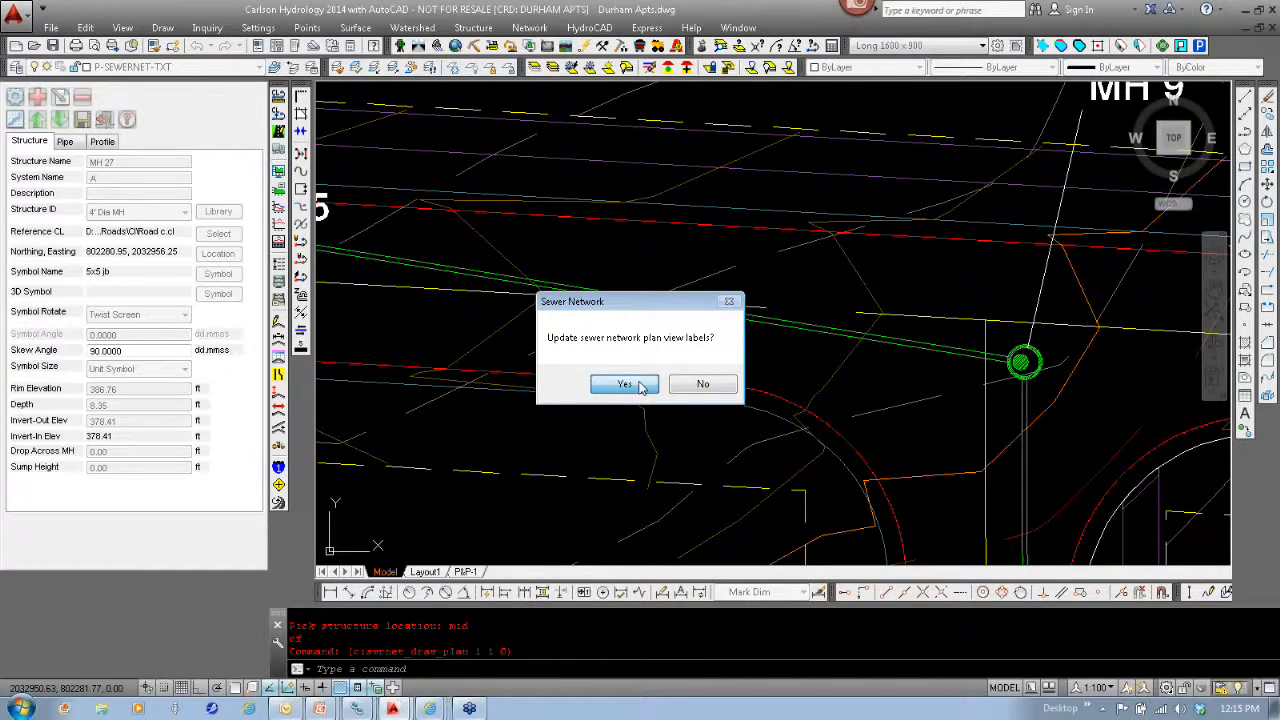
left_click(623, 385)
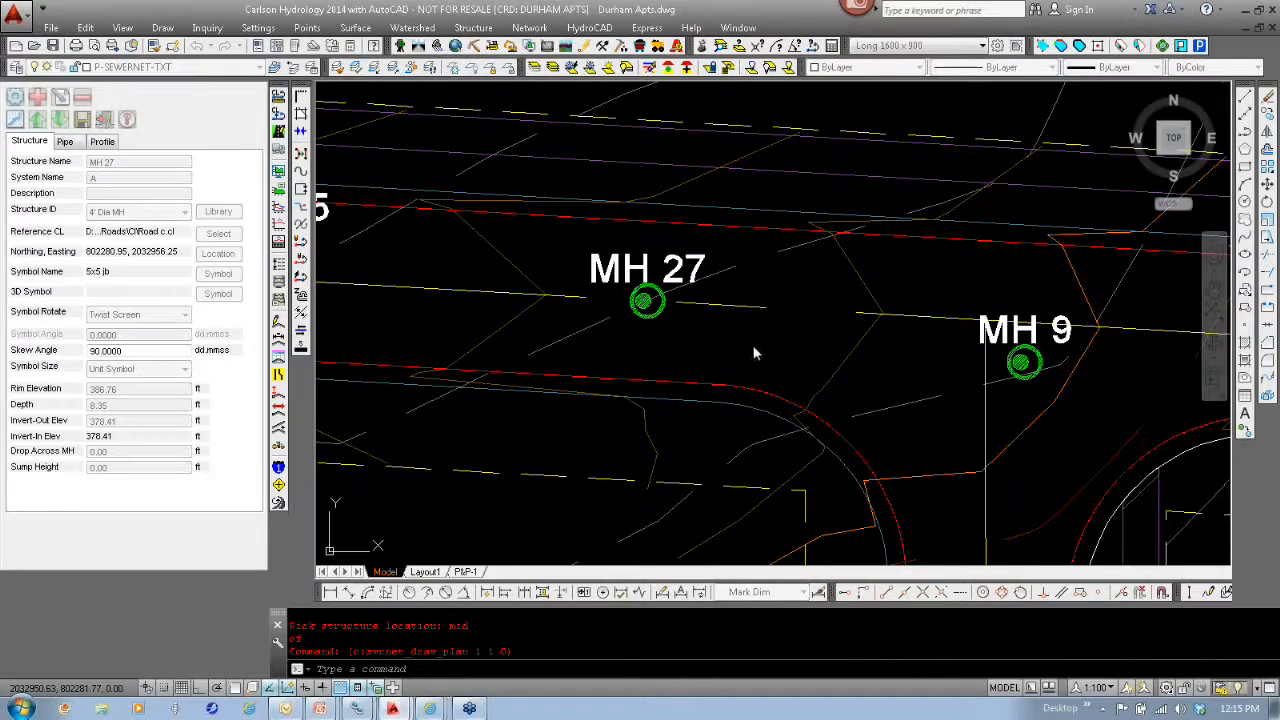
- Exit the sewer structure editor without saving the network changes, and update the plan view labels
middle_click_drag(794, 371, 943, 337)
scroll(943, 337, "down", 4)
mouse_move(921, 382)
middle_mouse_down()
mouse_move(834, 350)
mouse_move(834, 378)
middle_mouse_up()
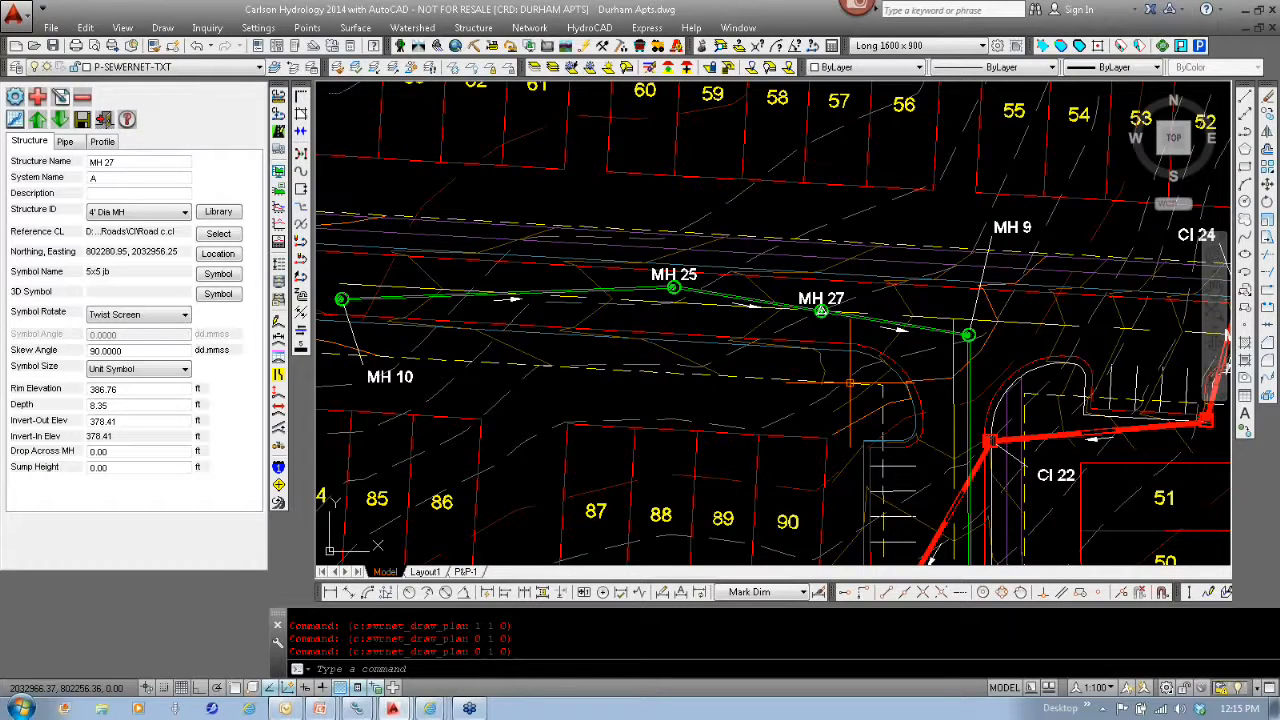
left_click(104, 119)
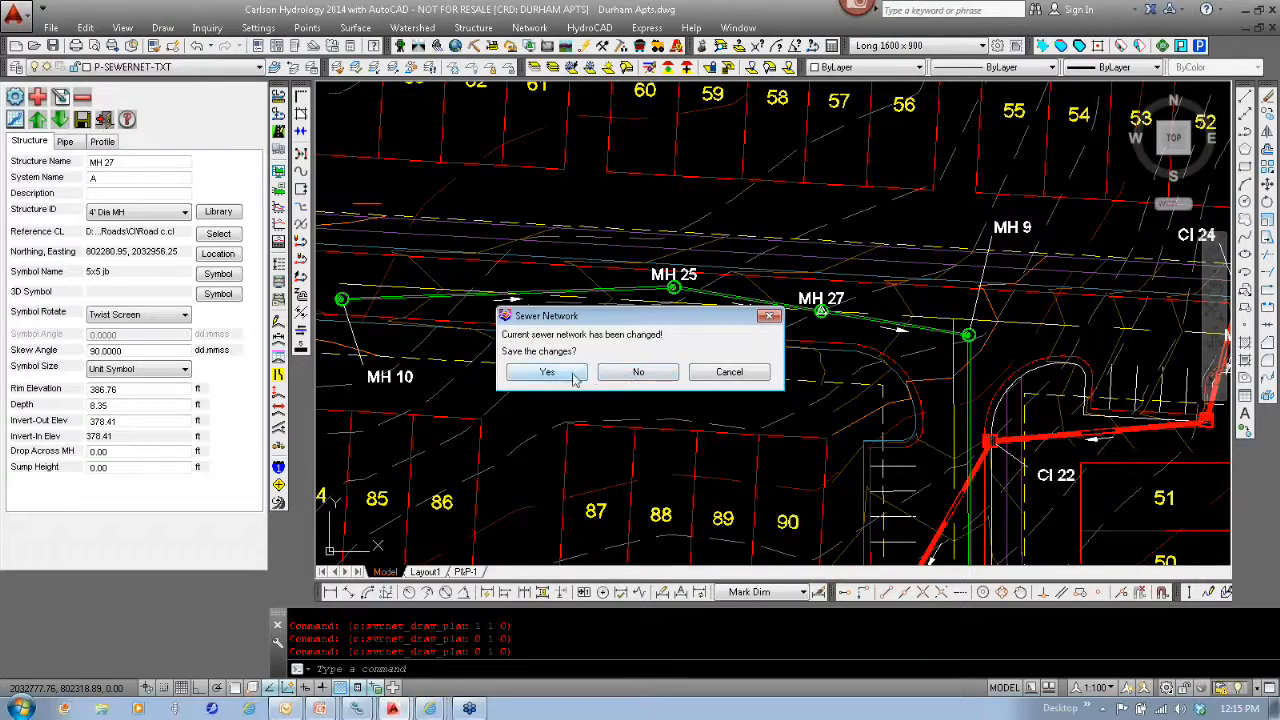
left_click(636, 372)
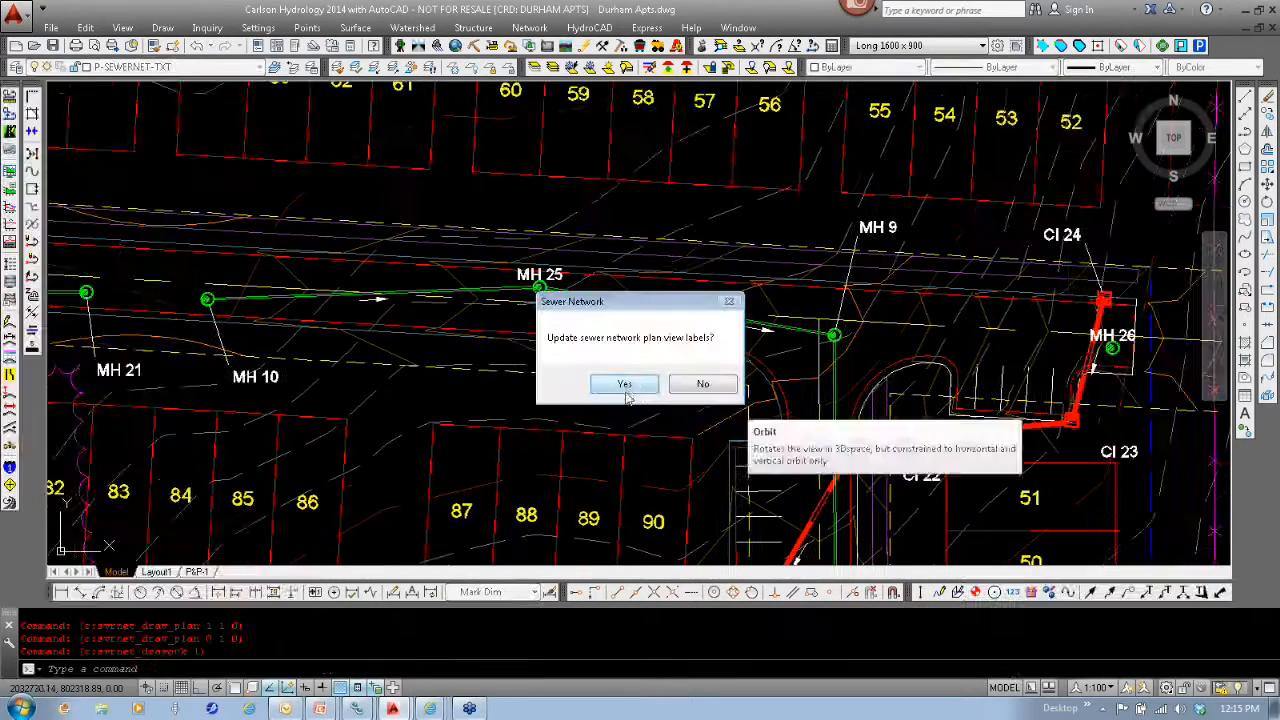
left_click(624, 385)
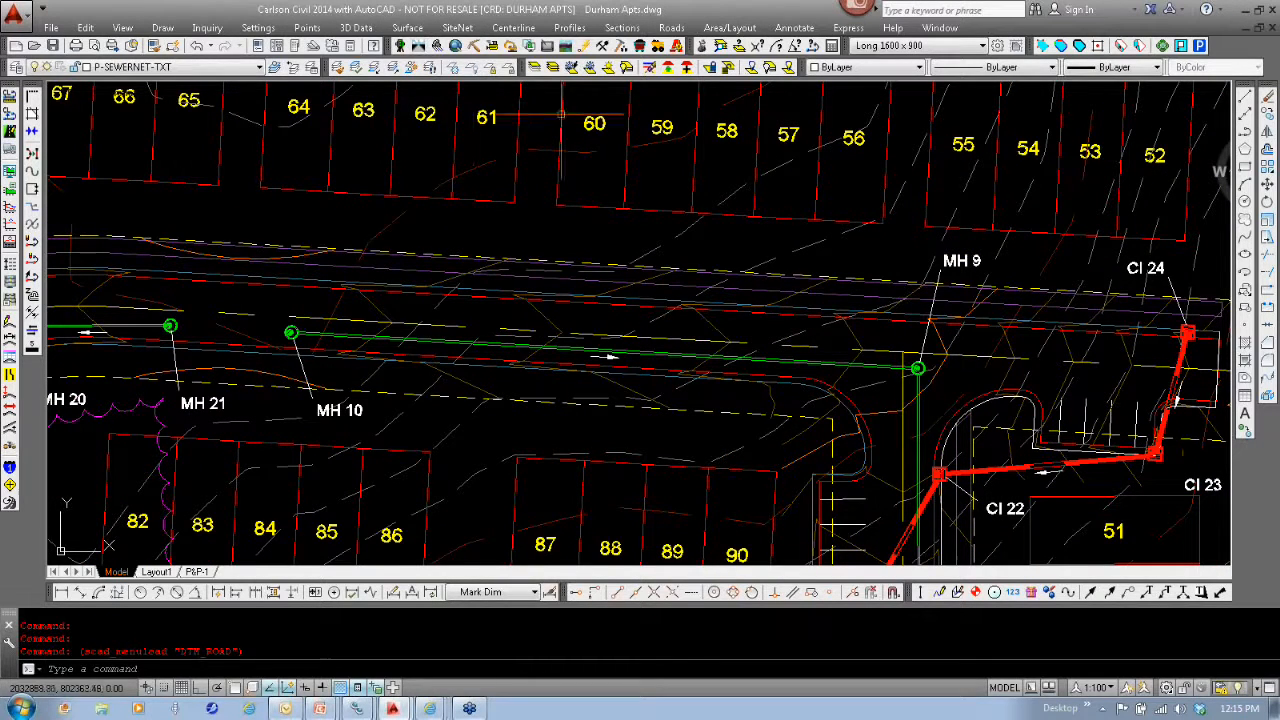
- In Carlson Civil 2014, open Input-Edit Sewer/Pipe Profile with a new file named webinar.pro, replacing the existing file
left_click(571, 28)
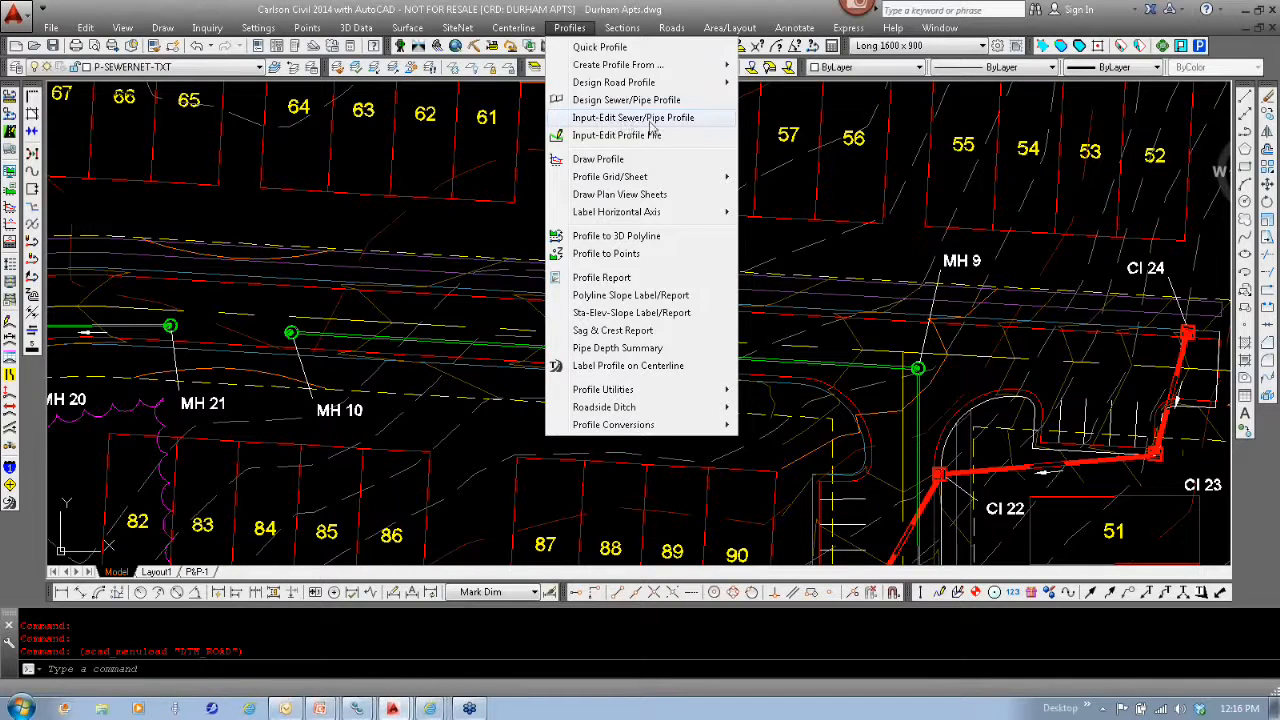
left_click(686, 118)
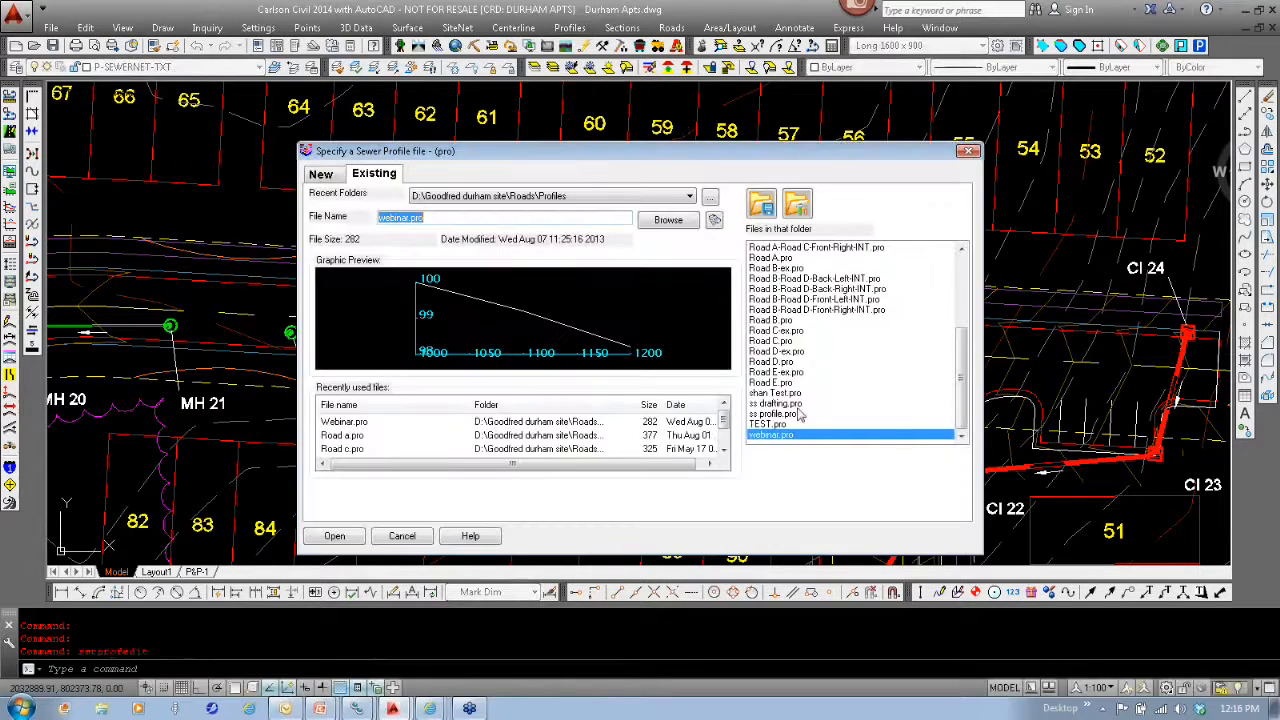
left_click(320, 174)
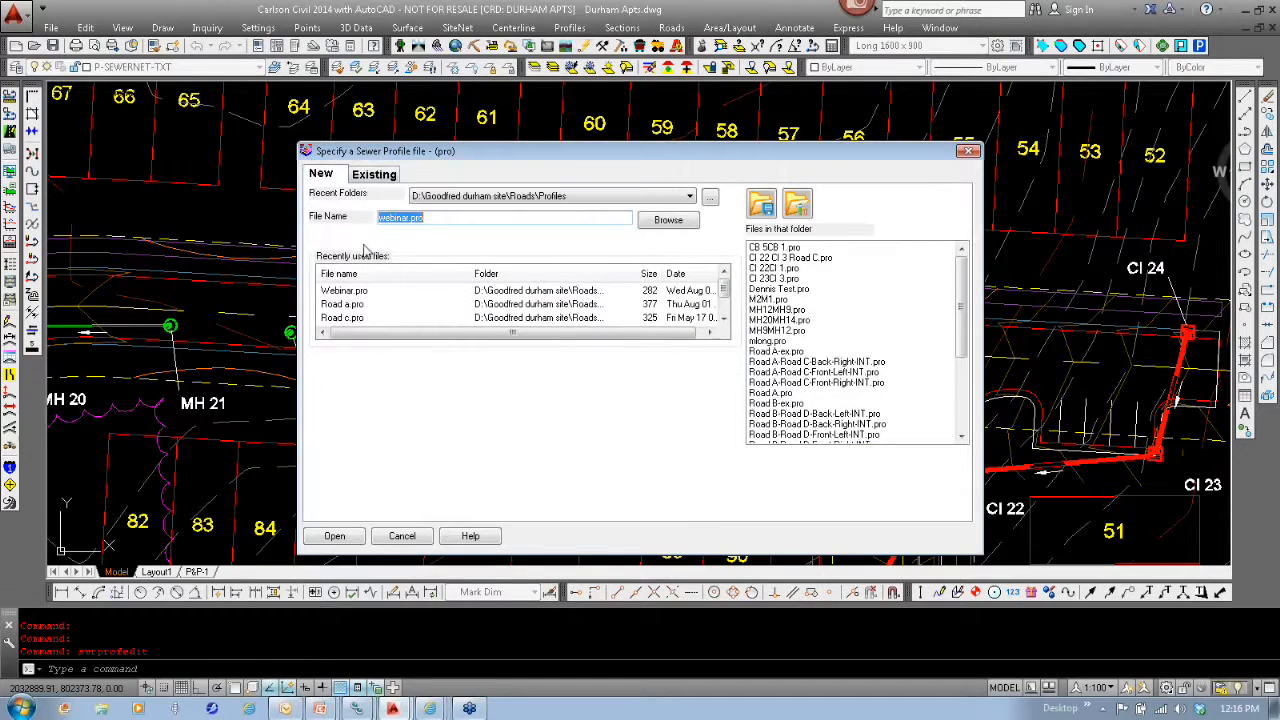
type("webina")
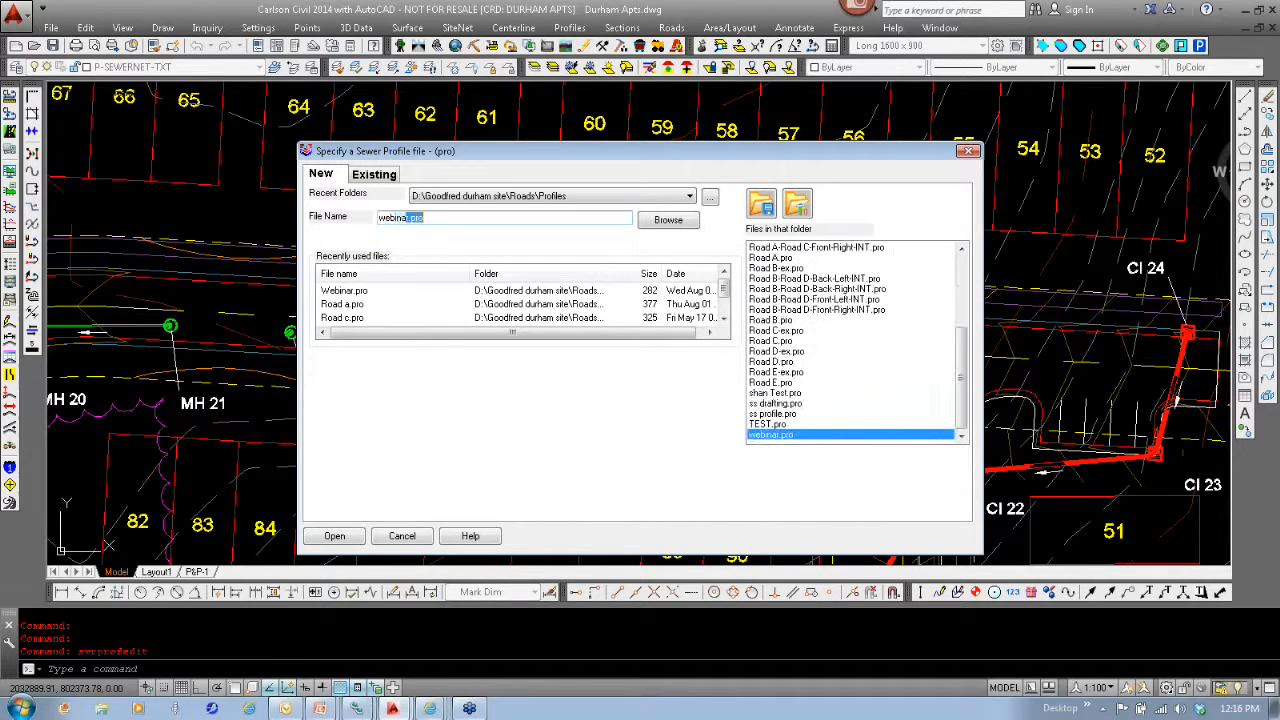
key("Return")
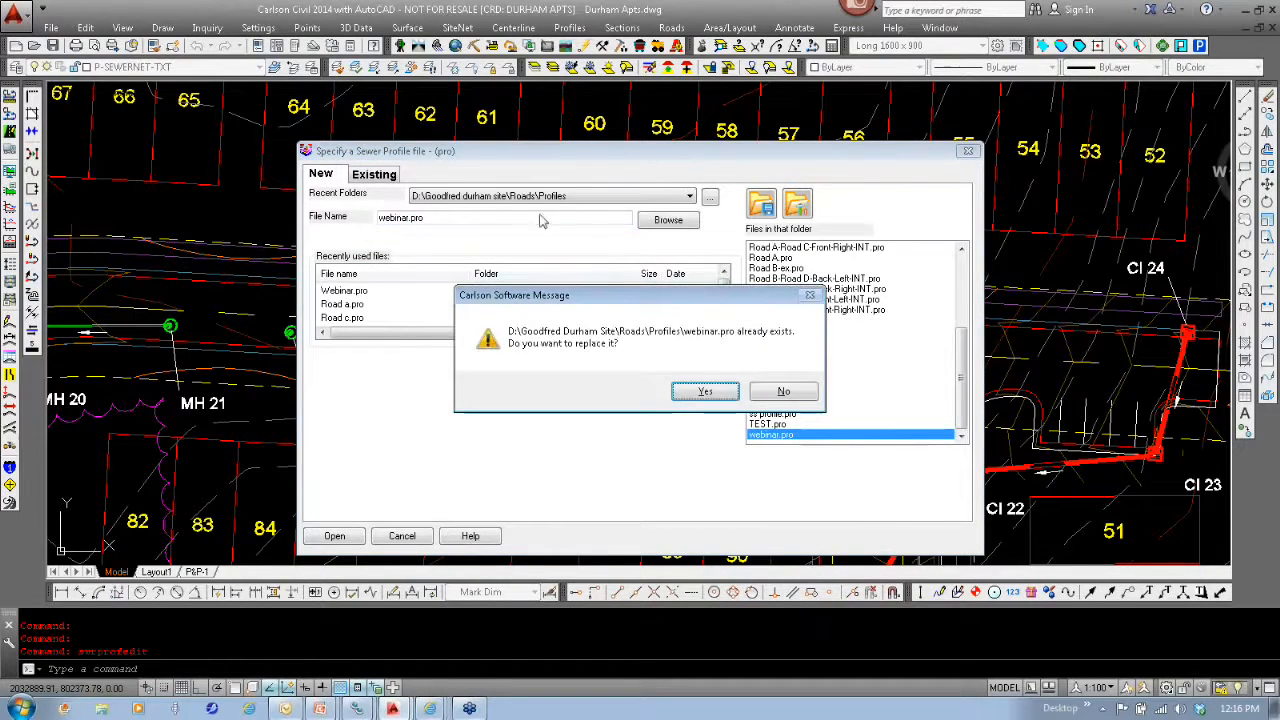
left_click(706, 391)
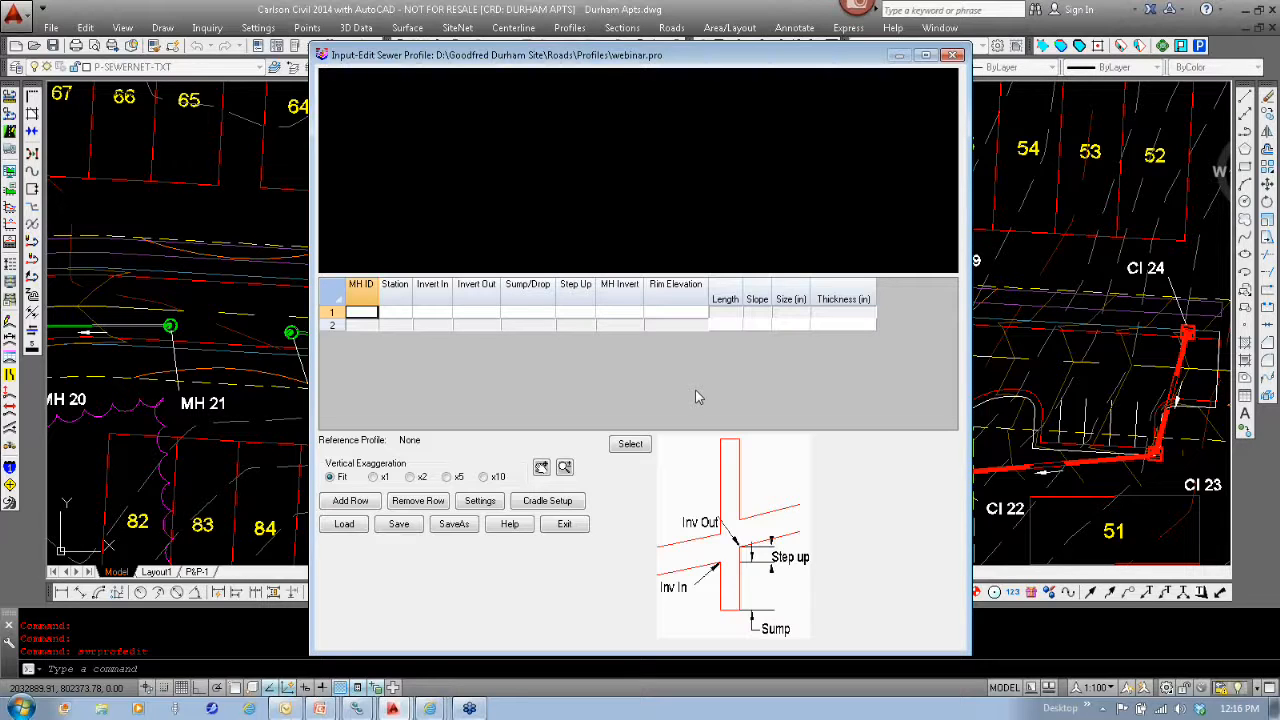
- Add the first manhole to the sewer profile as MH1 at station 1000
key("Caps_Lock")
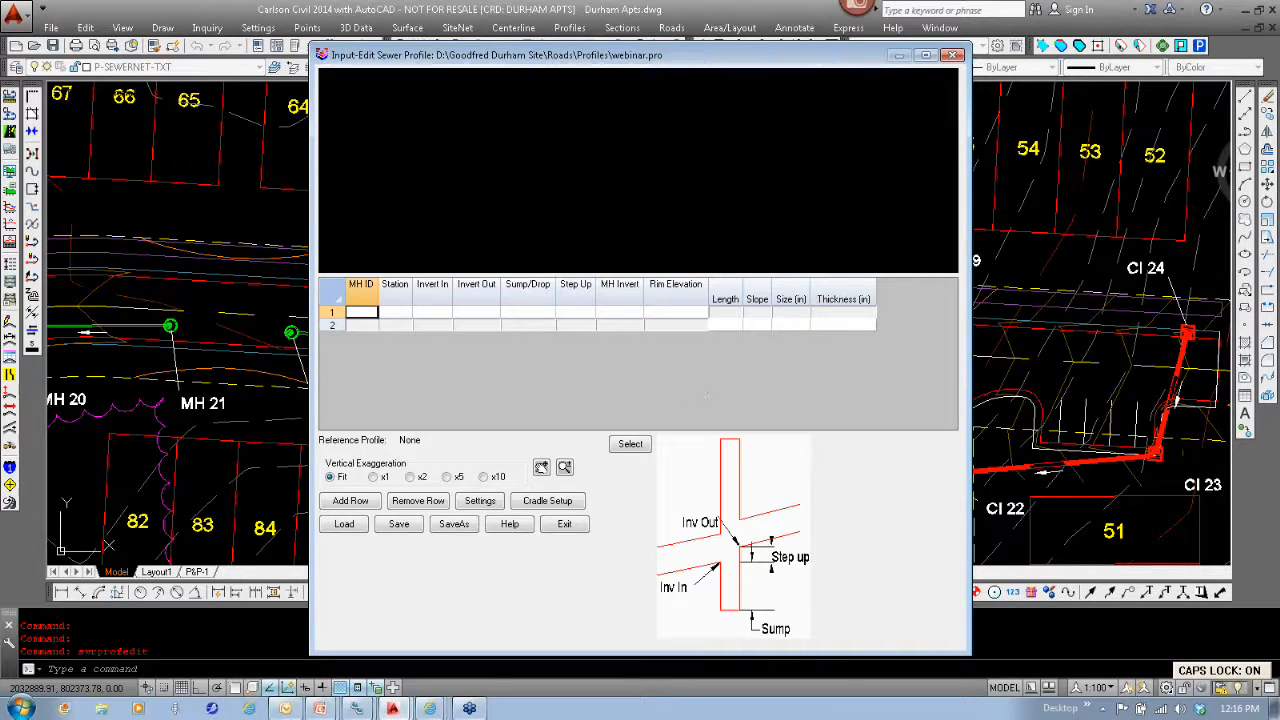
type("MH1")
key("Tab")
type("1")
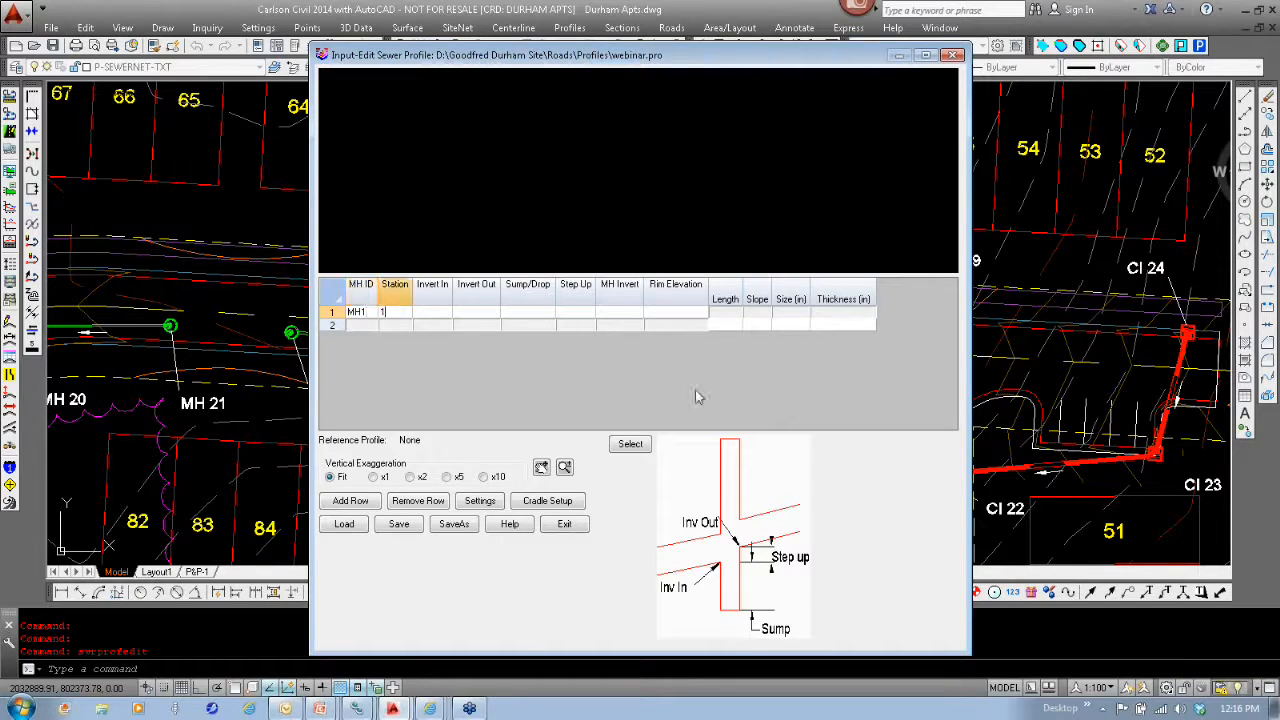
type("000")
key("Tab")
- Set MH1's Invert In to 100.2 and its Invert Out to 100
type("1")
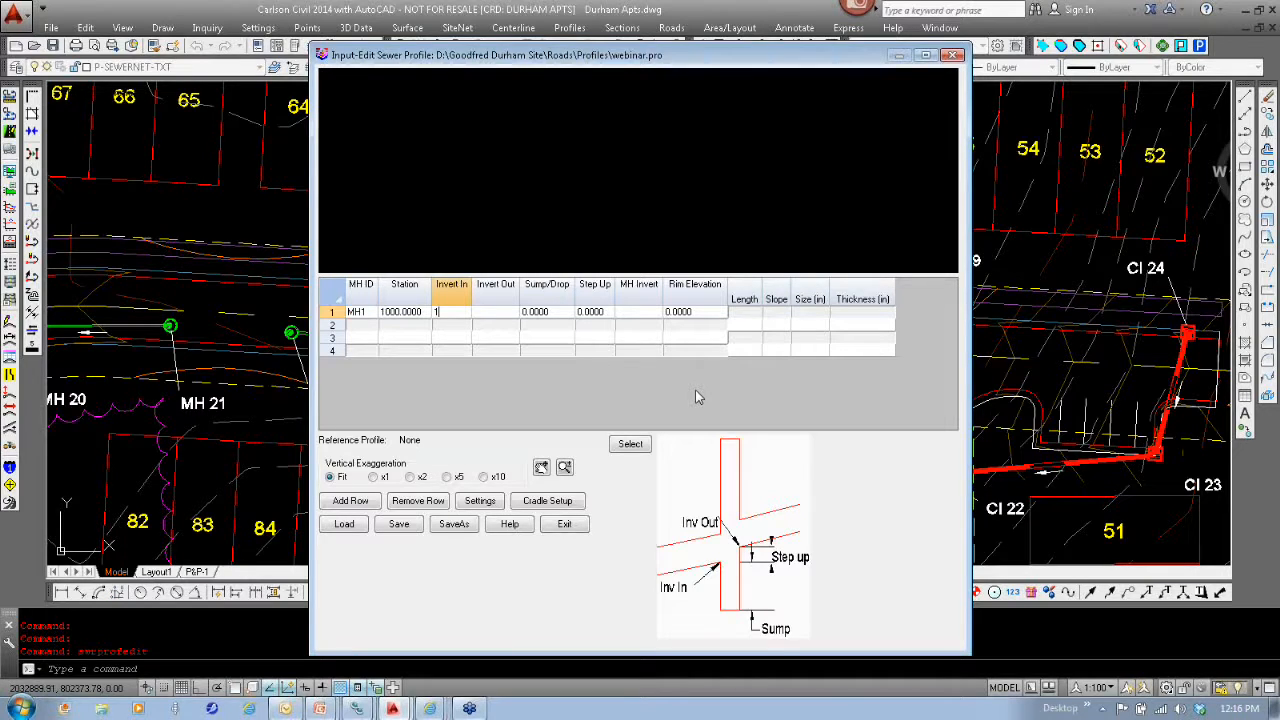
type("00.2")
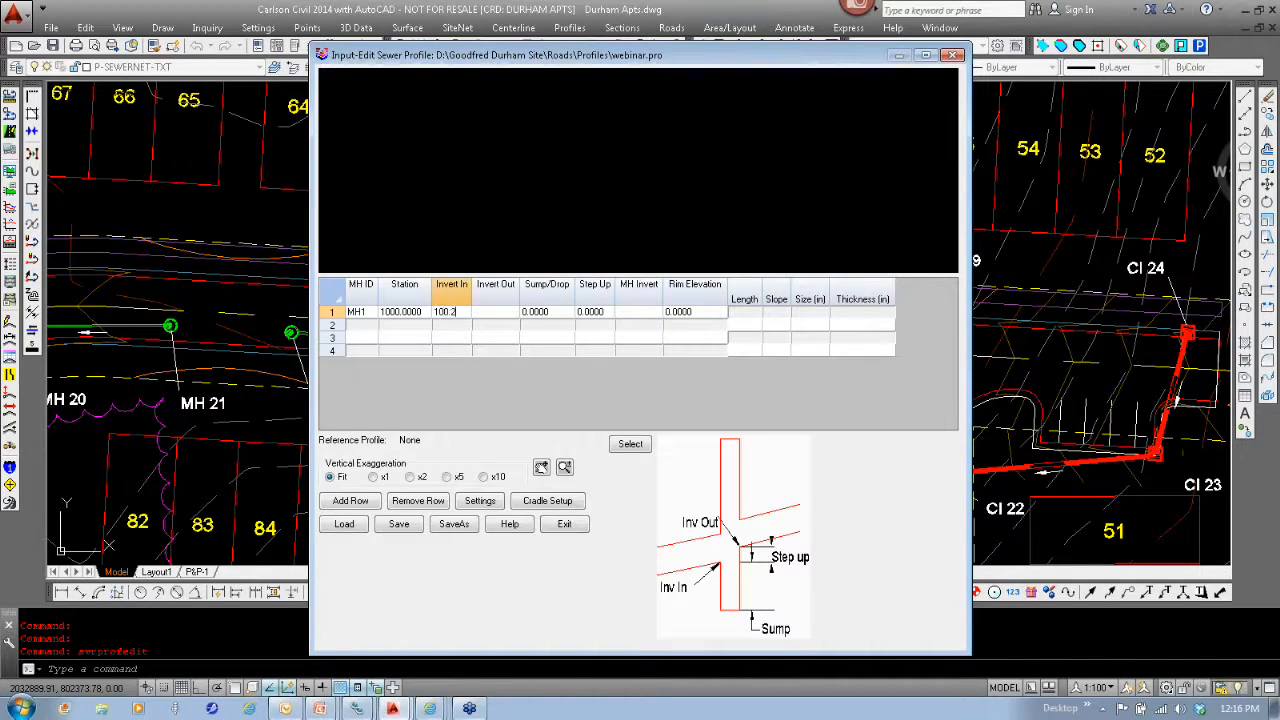
key("Tab")
type("100")
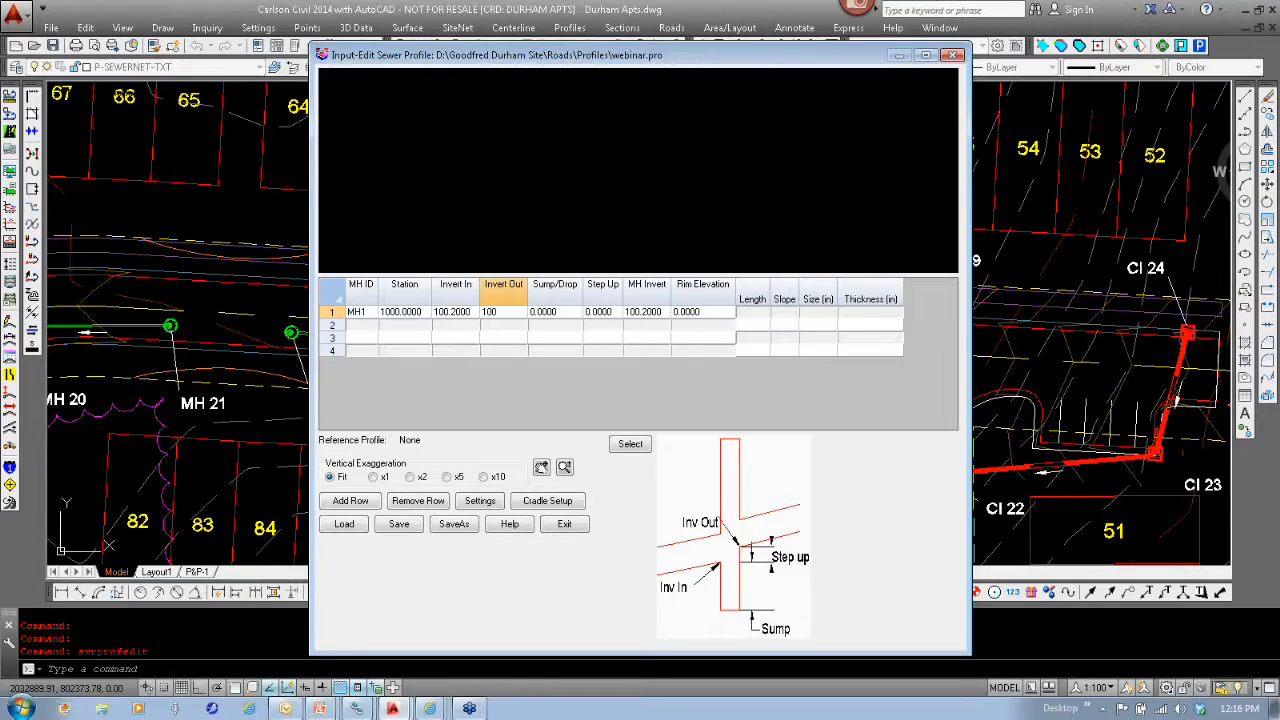
key("Tab")
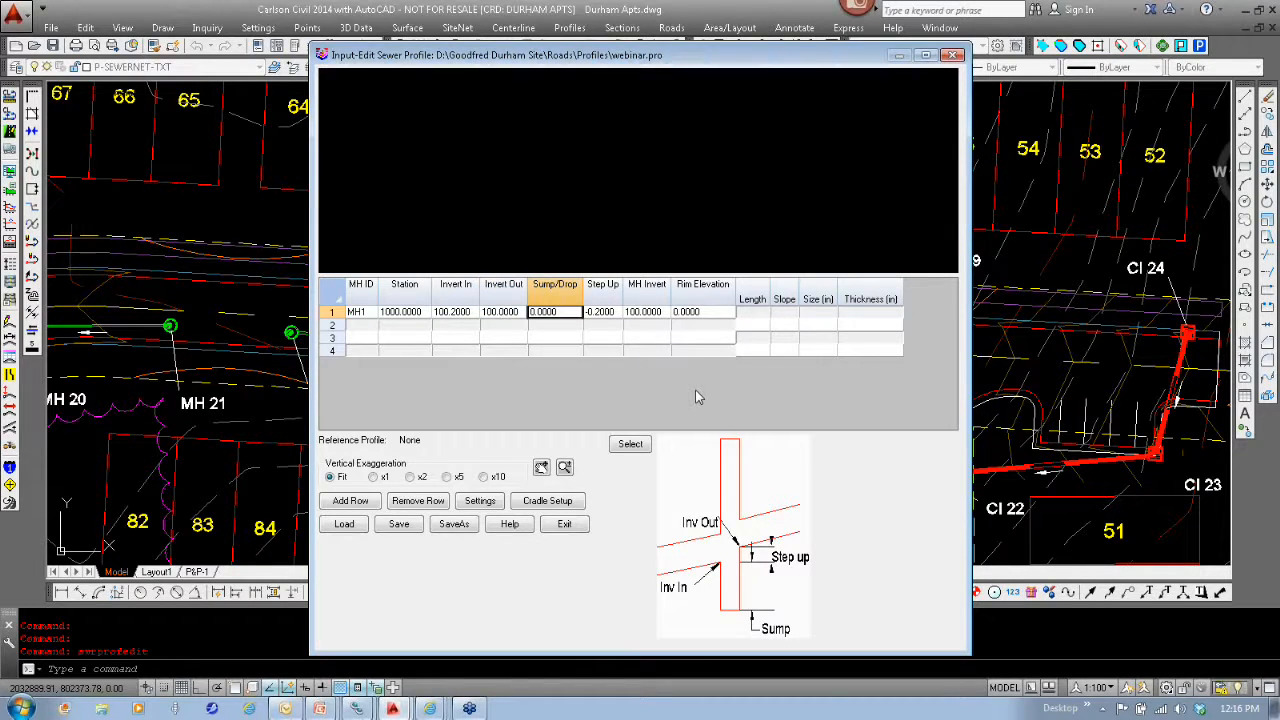
- Set MH1's rim elevation to 105, leaving its sump and step-up values as they are
key("Tab")
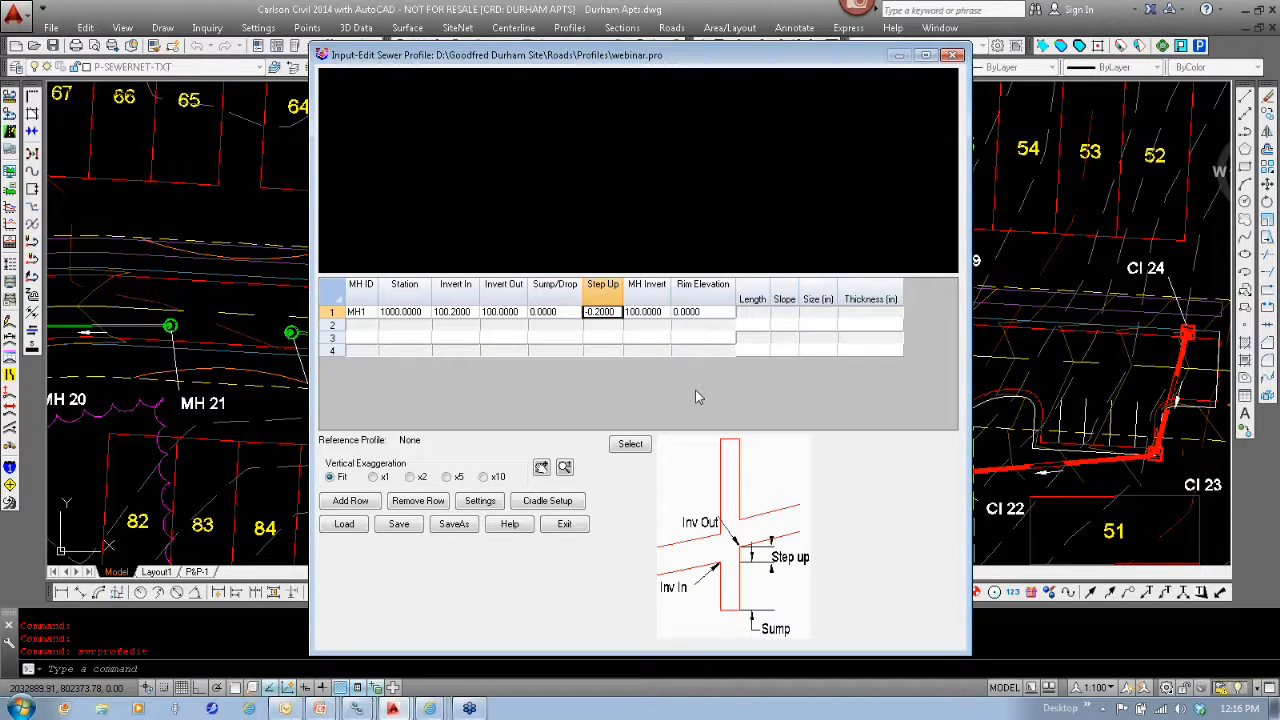
key("Tab")
key("Tab")
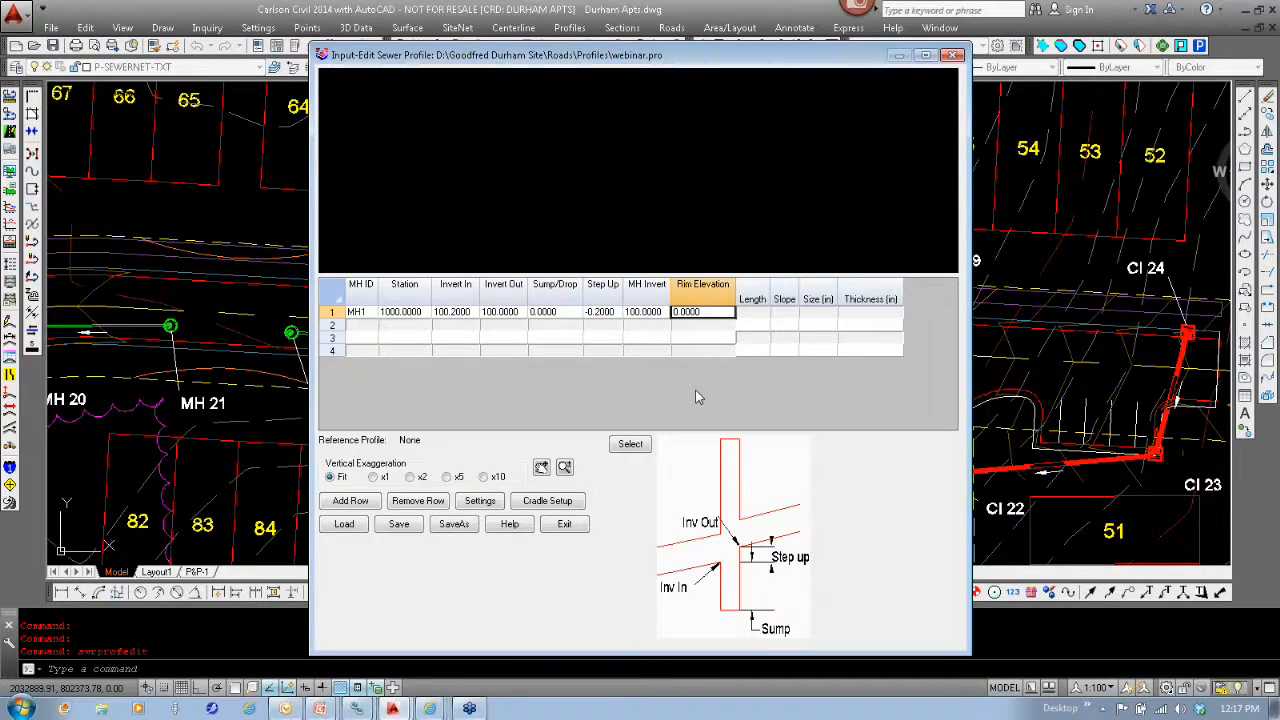
type("1")
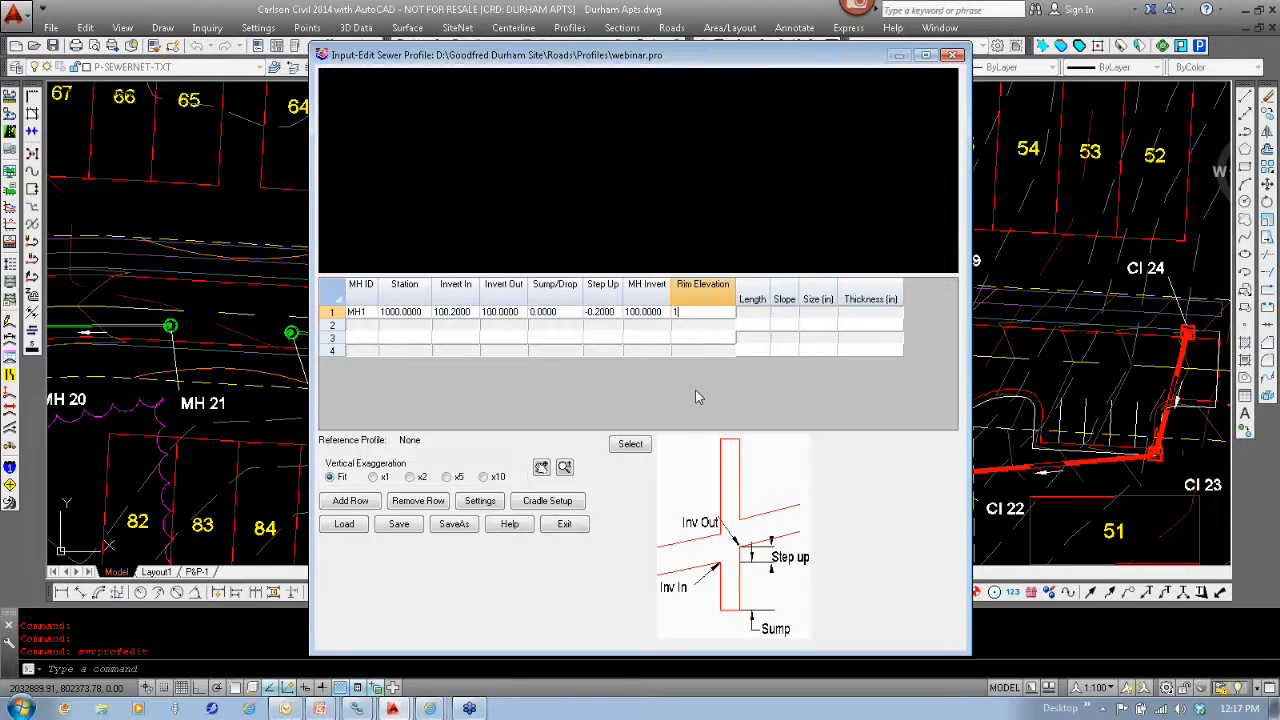
type("05")
key("Tab")
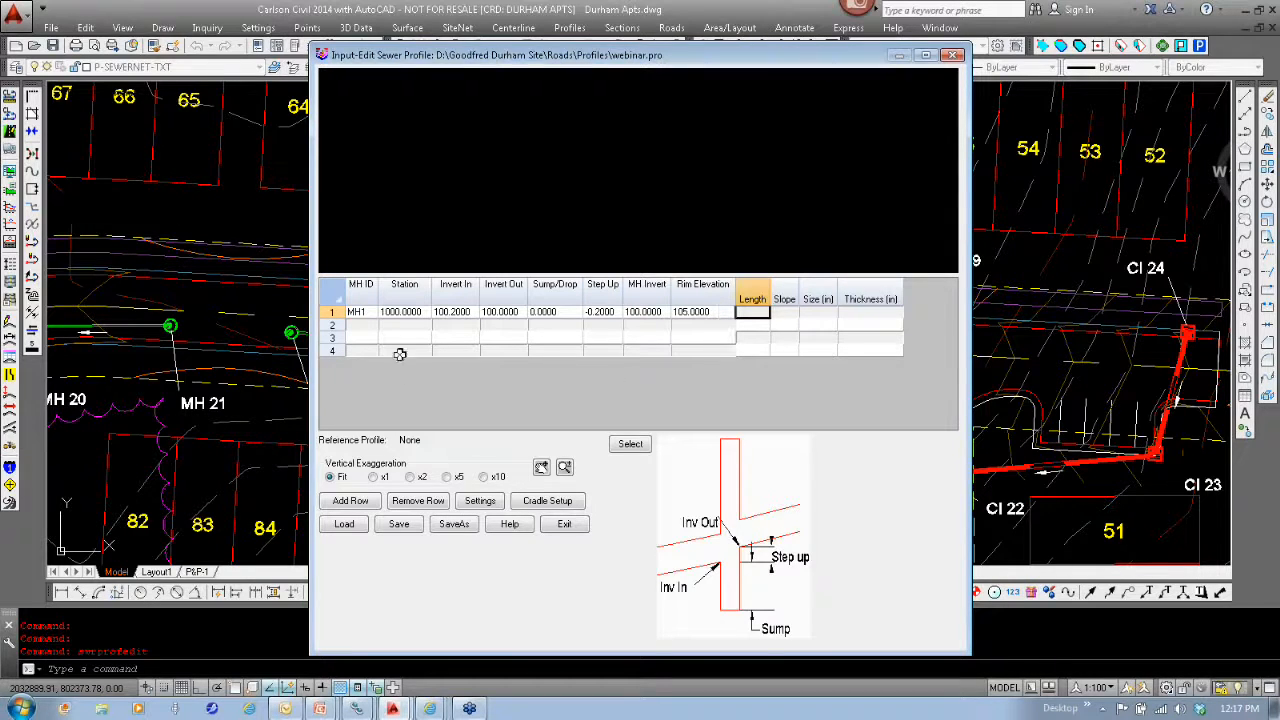
- Add a second manhole in row 3 of the profile table as MH 2 at station 1100
left_click(365, 338)
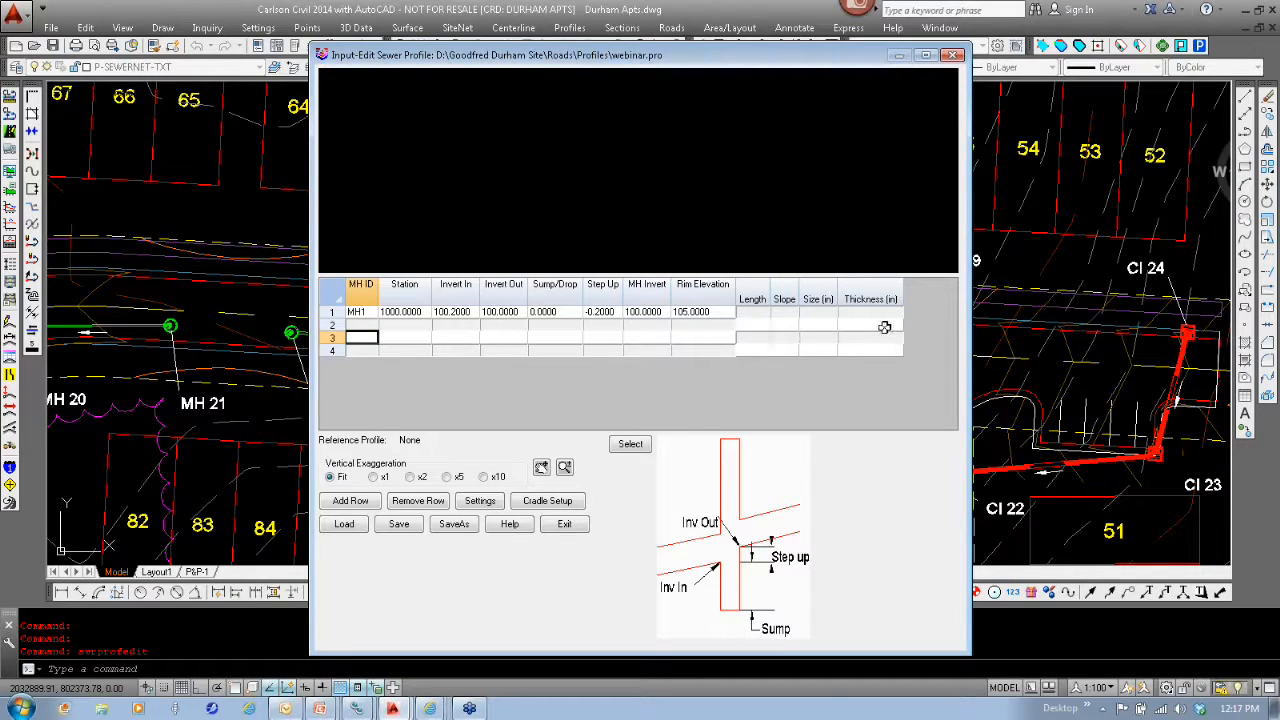
type("M")
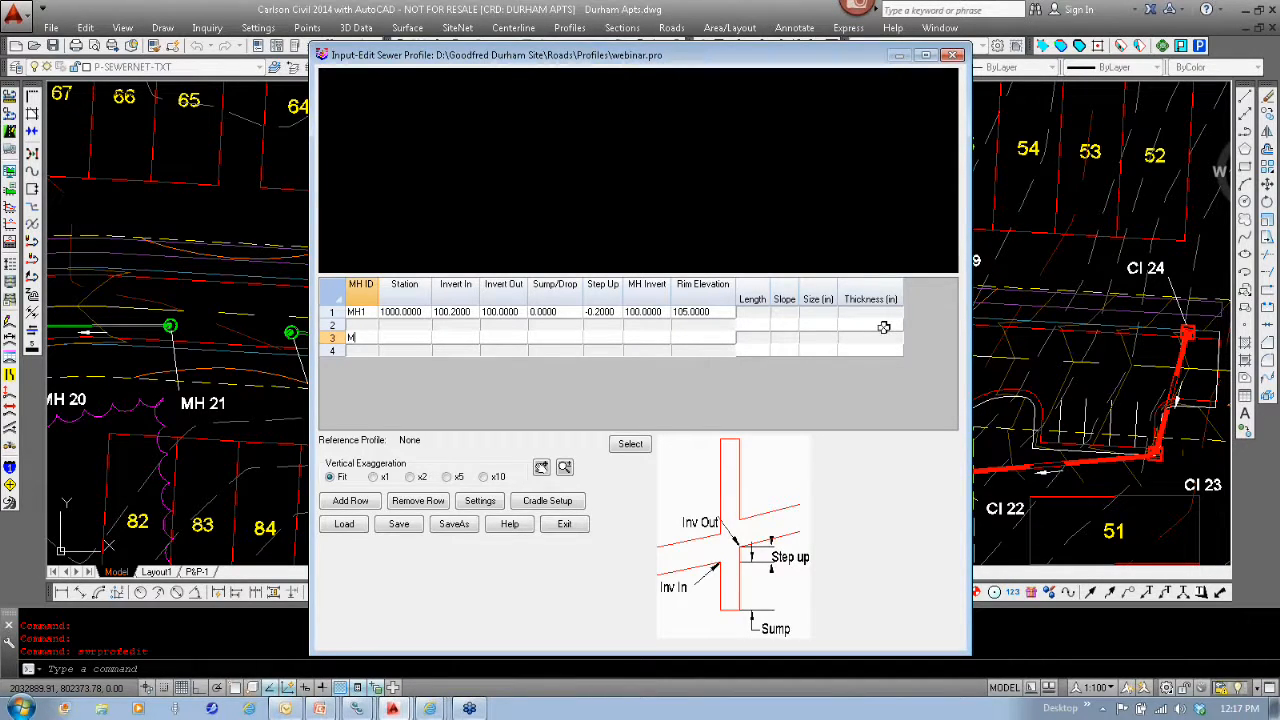
type("H 2")
key("Tab")
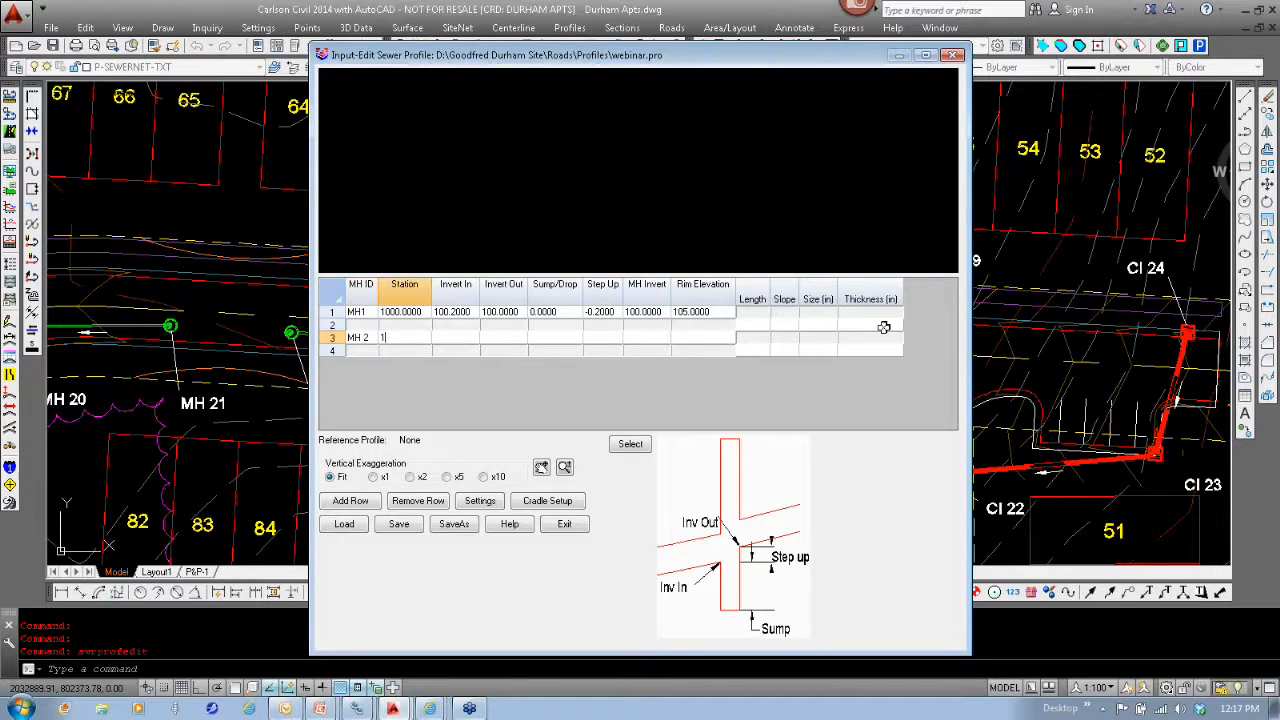
type("1100")
key("Tab")
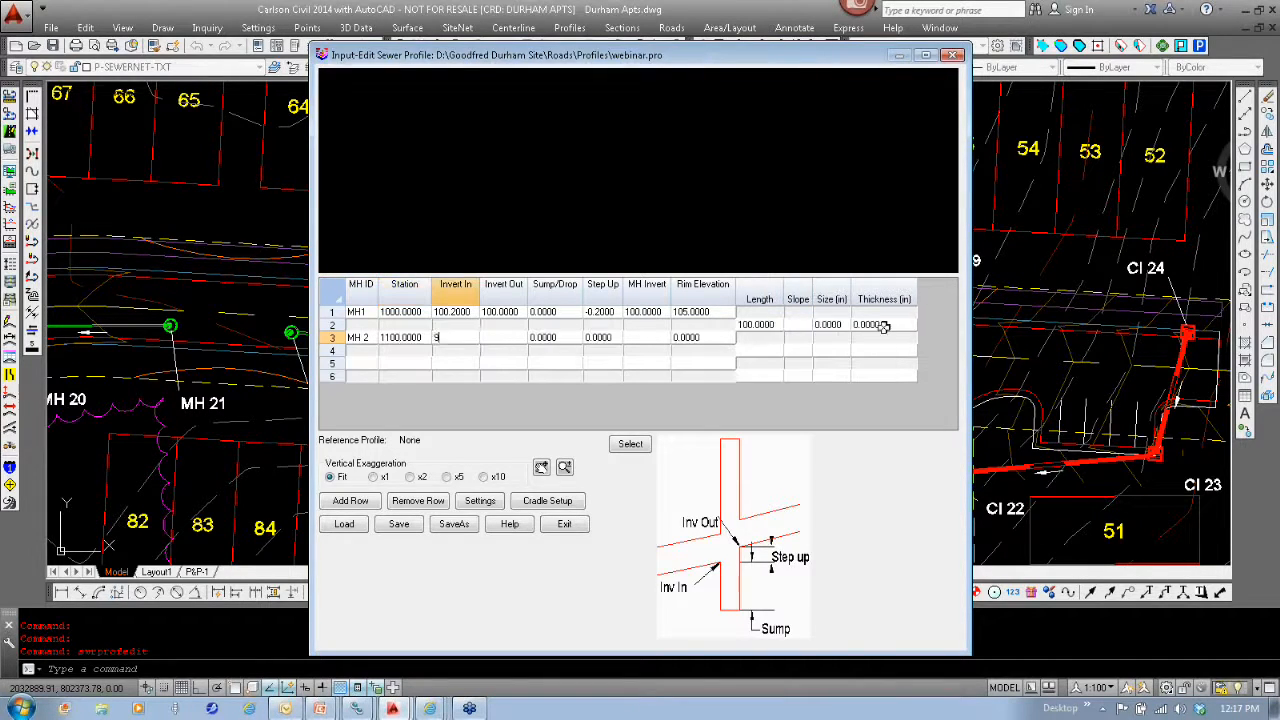
type("99.2")
- Set MH 2's Invert In to 99.2, Invert Out to 99 and rim elevation to 104
key("Tab")
type("99")
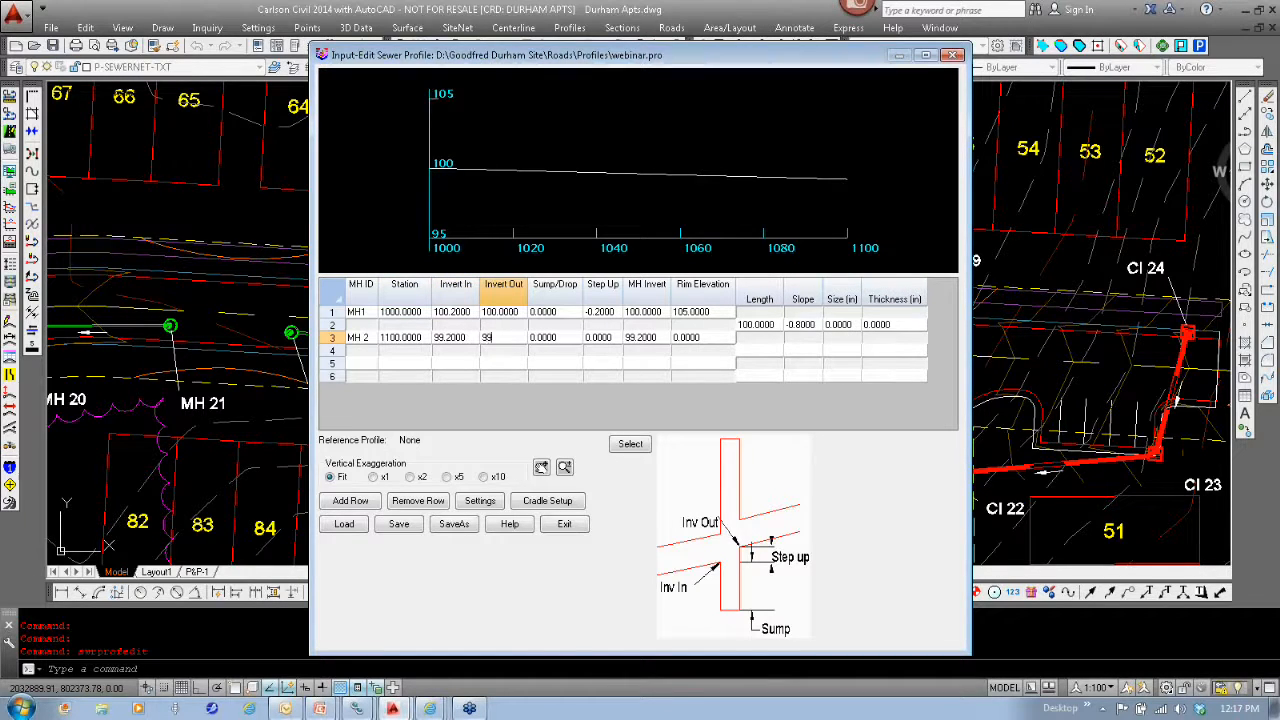
key("Tab")
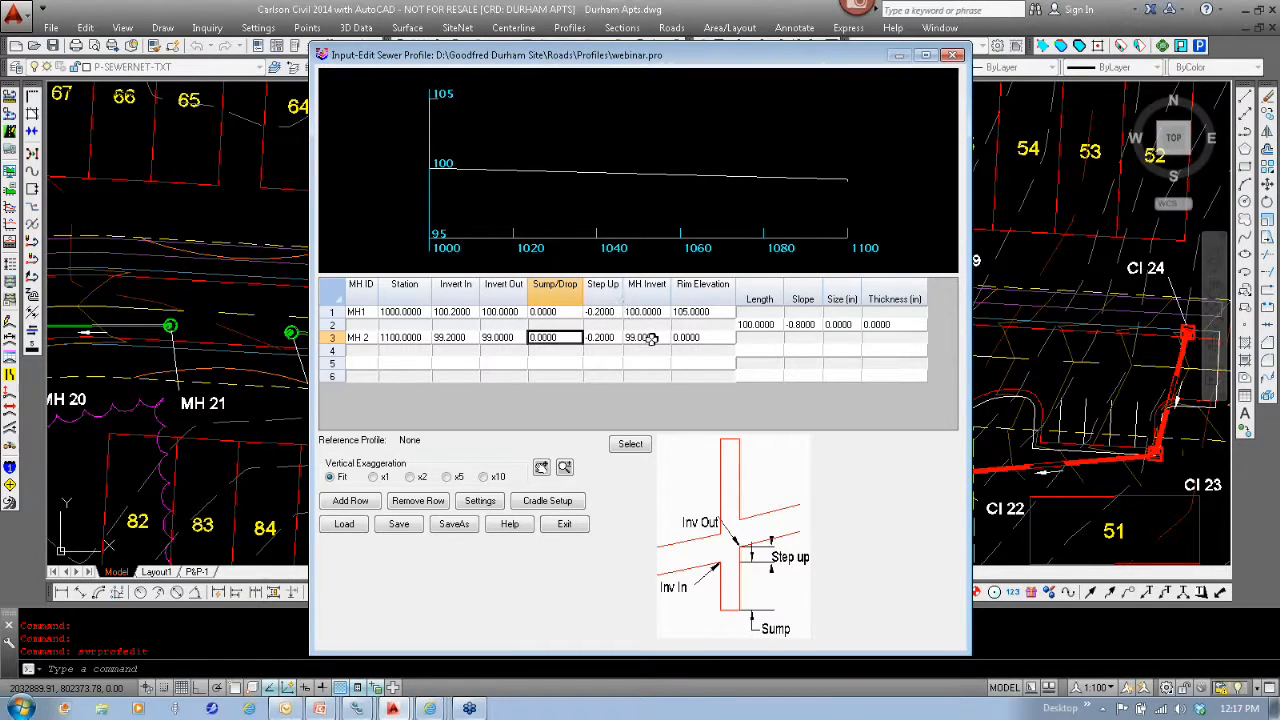
left_click(716, 339)
type("1")
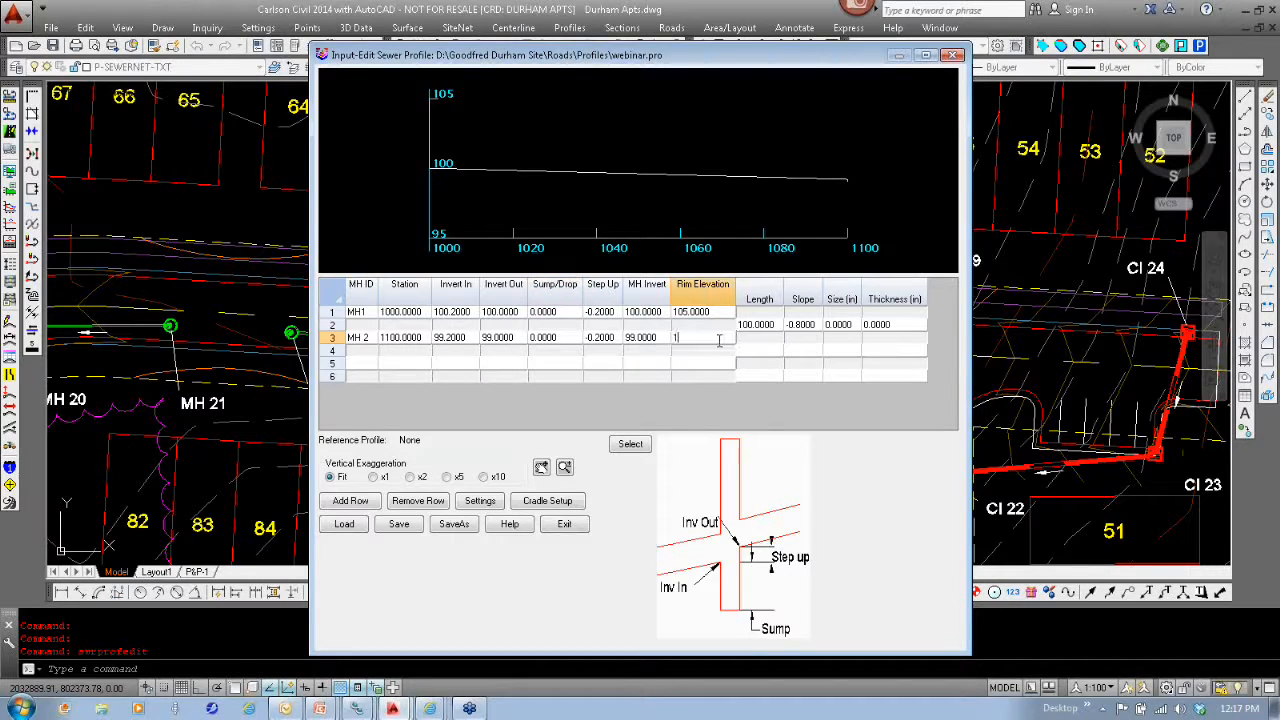
type("04")
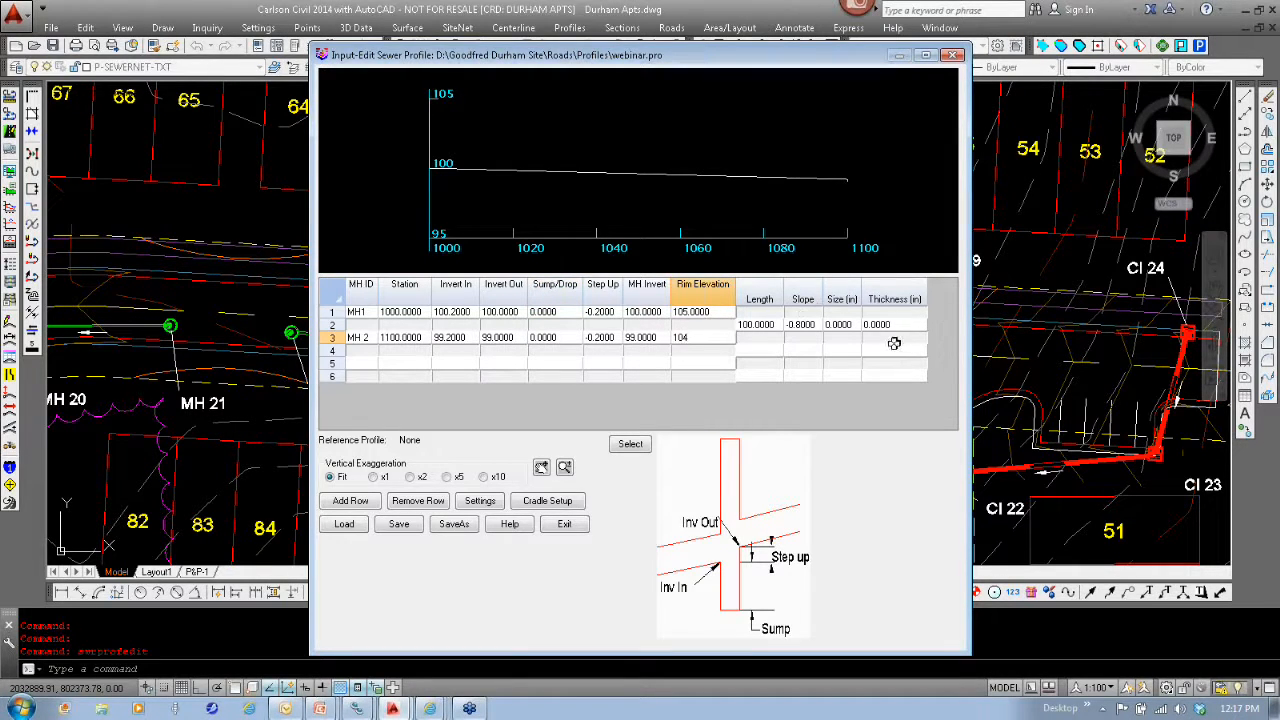
- Give the pipe between MH1 and MH 2 a size of 8 in and a thickness of 0.21 in
left_click(848, 325)
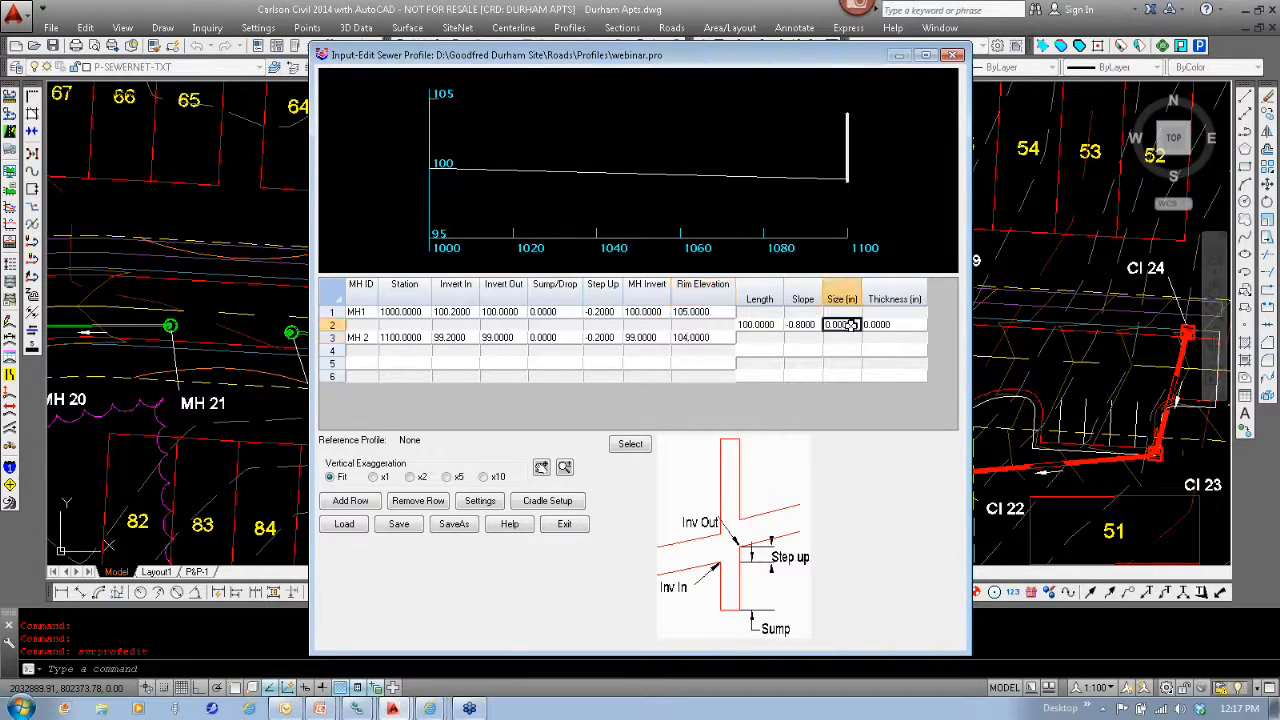
type("8")
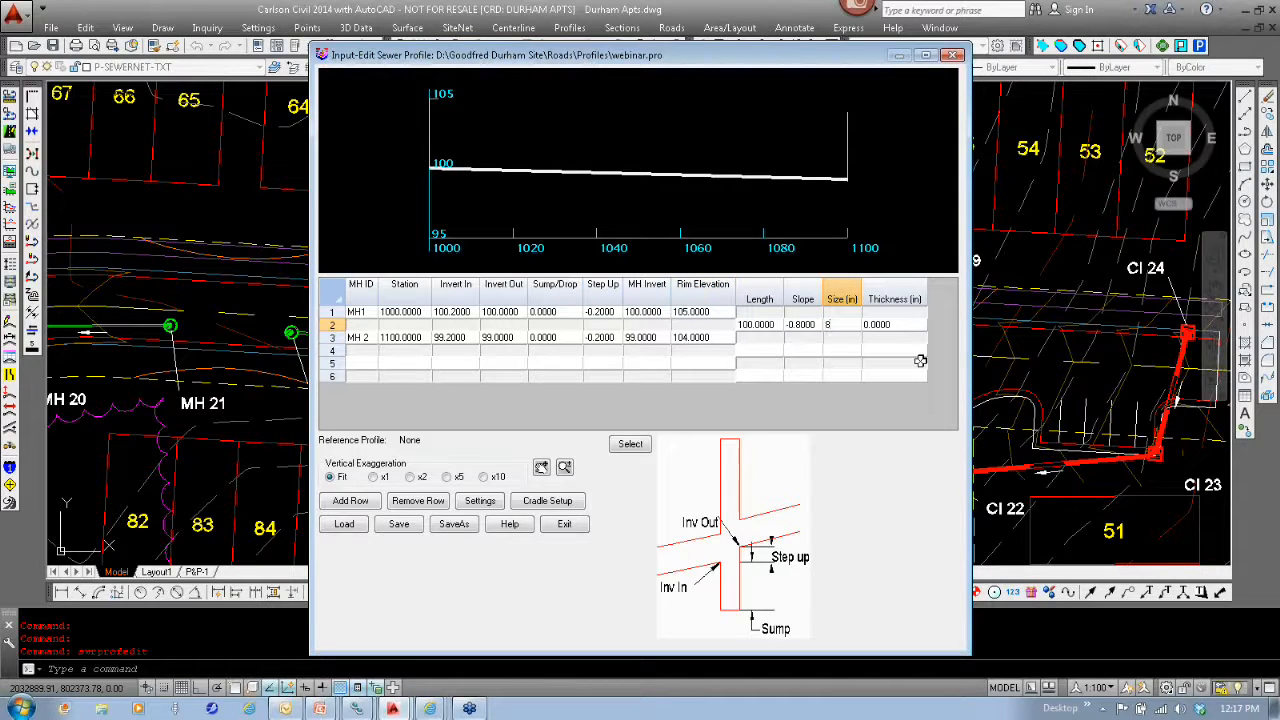
key("Tab")
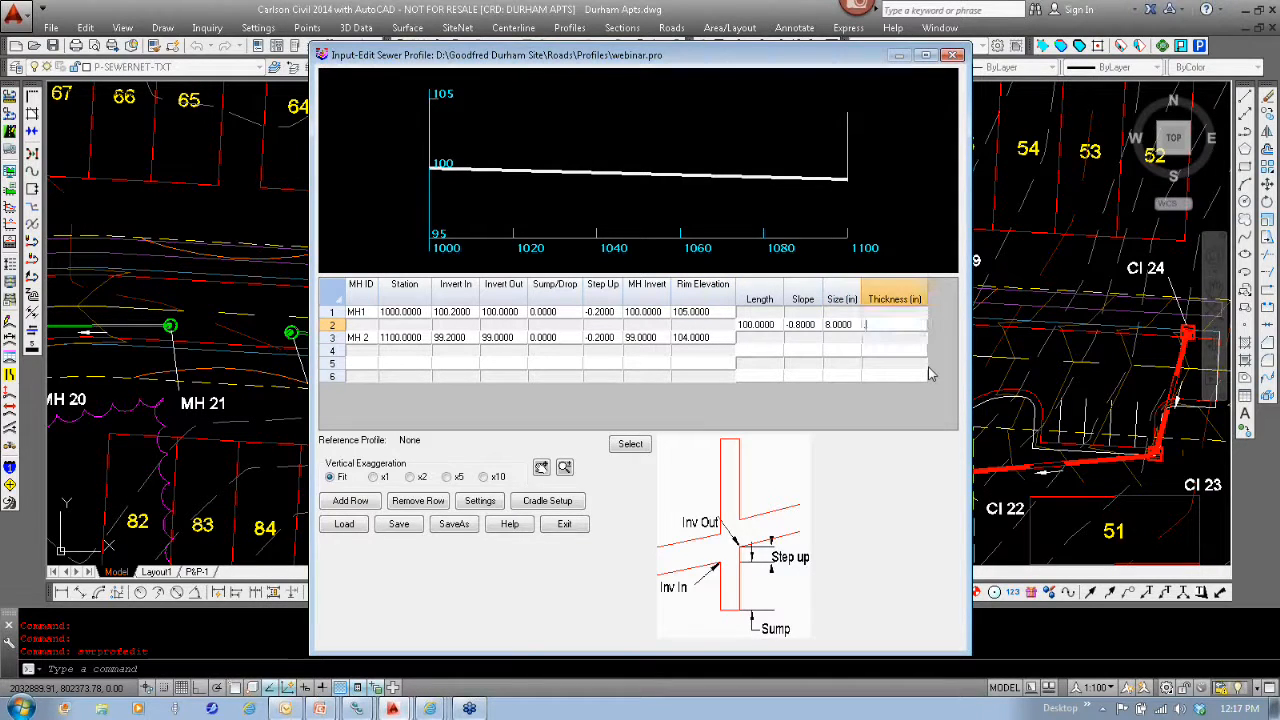
type(".21")
- Add a third manhole in row 5 of the profile table as MH 3 at station 1200
left_click(366, 366)
type("M")
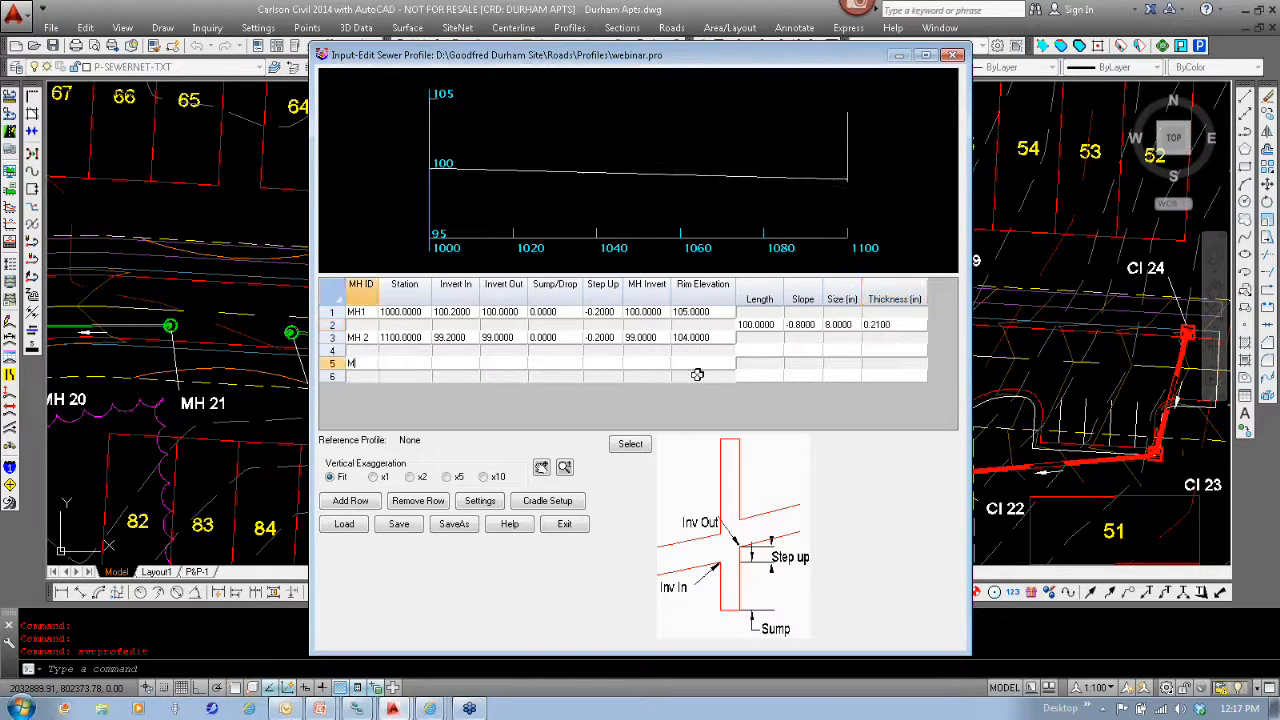
type("H 3")
key("Tab")
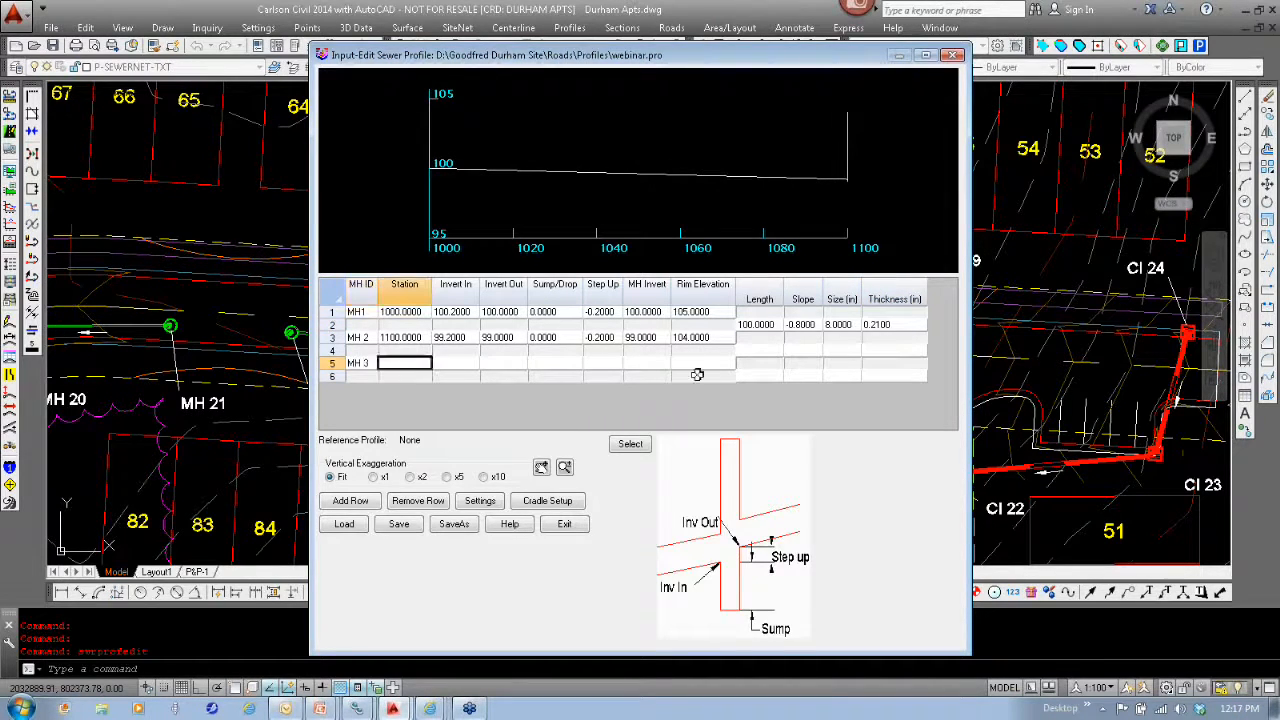
type("1200")
key("Tab")
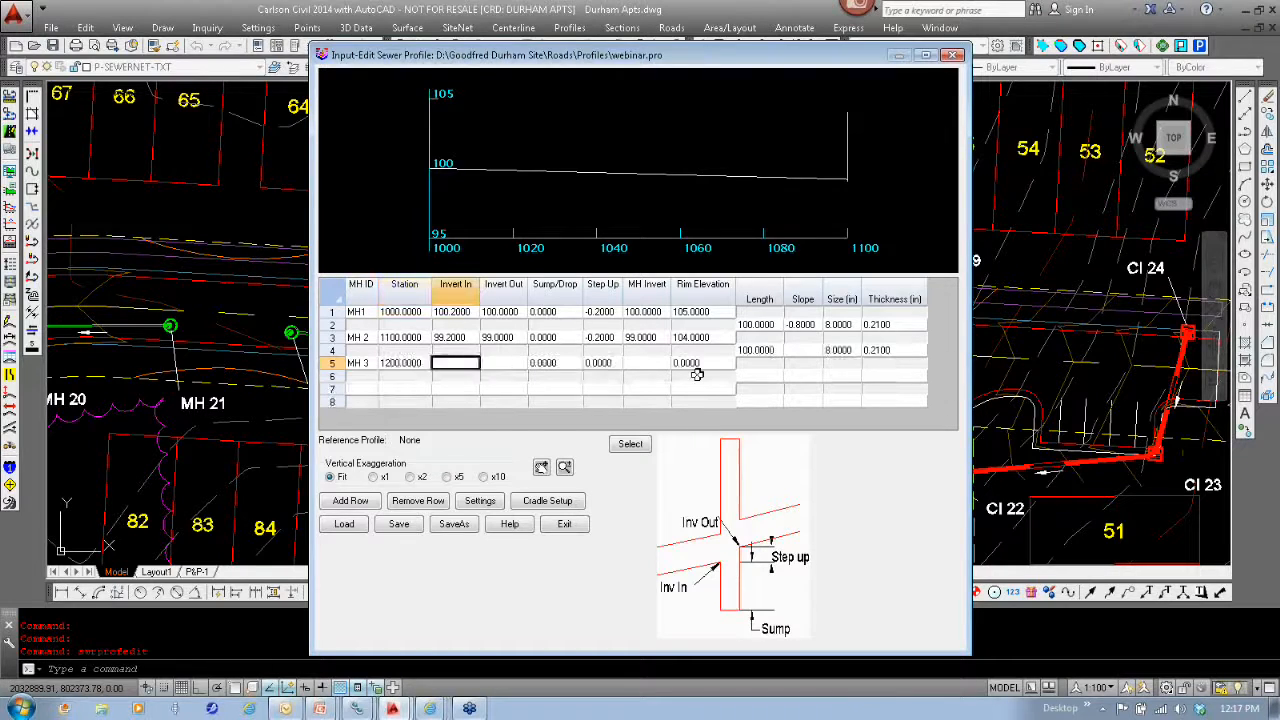
- Set MH 3's Invert In to 98.2 and its Invert Out to 98
type("98")
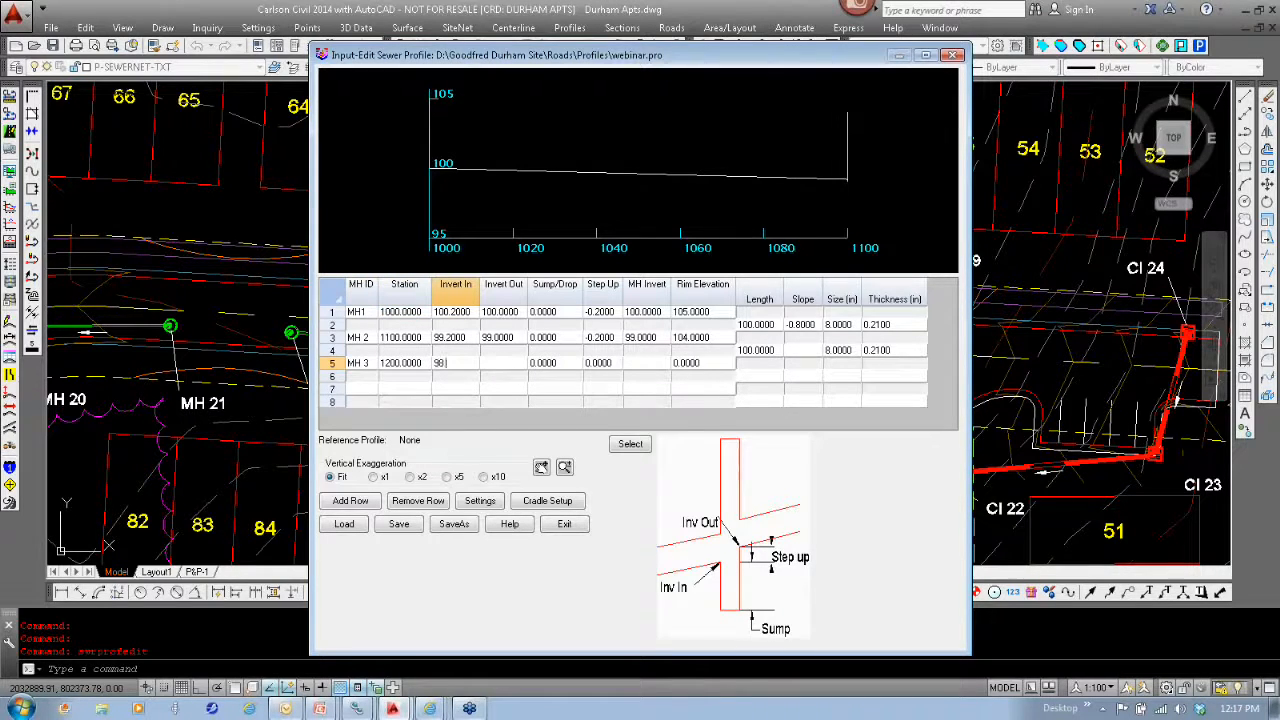
type(".2")
key("Tab")
type("98")
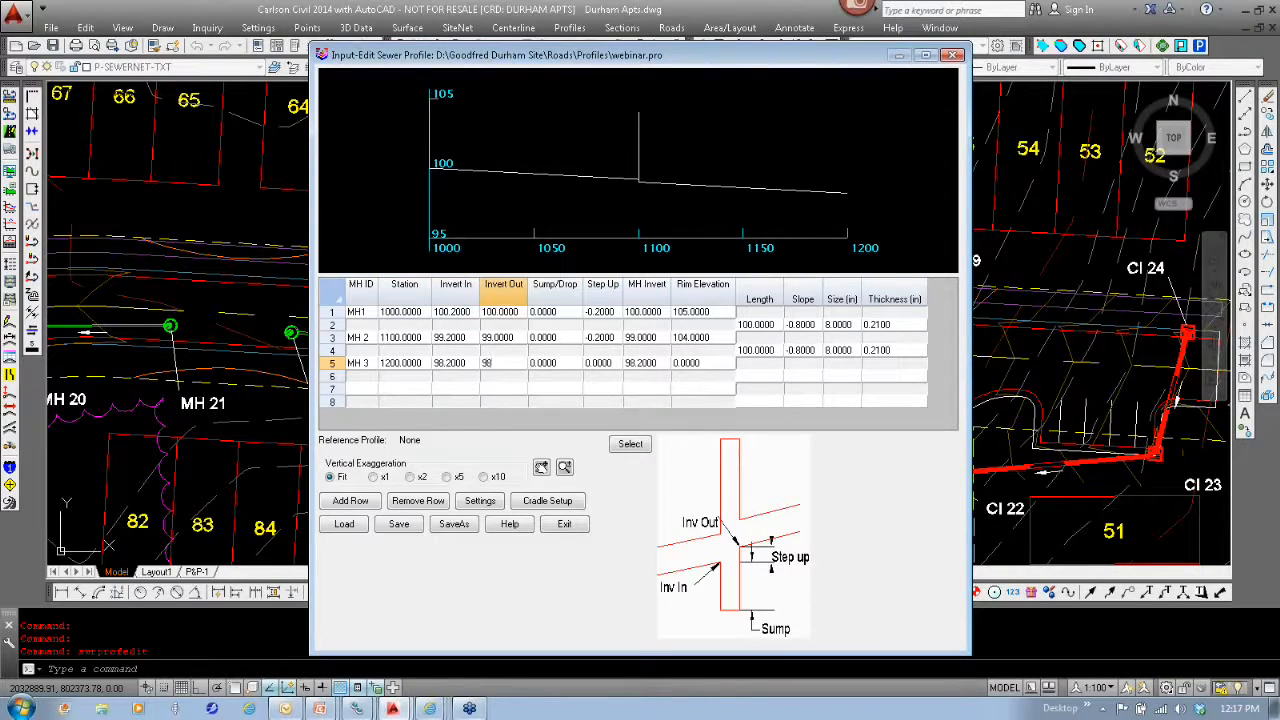
key("Tab")
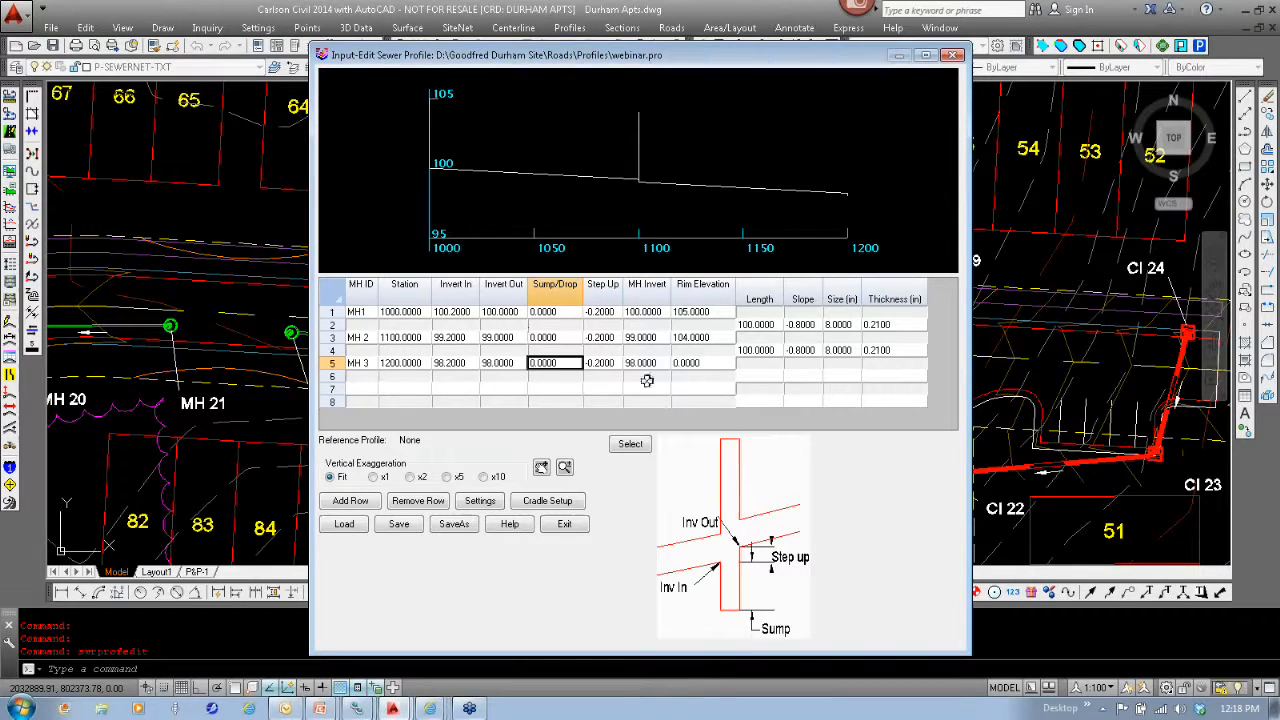
- Set MH 3's rim elevation to 103, and save and close the sewer profile
left_click(716, 366)
type("1")
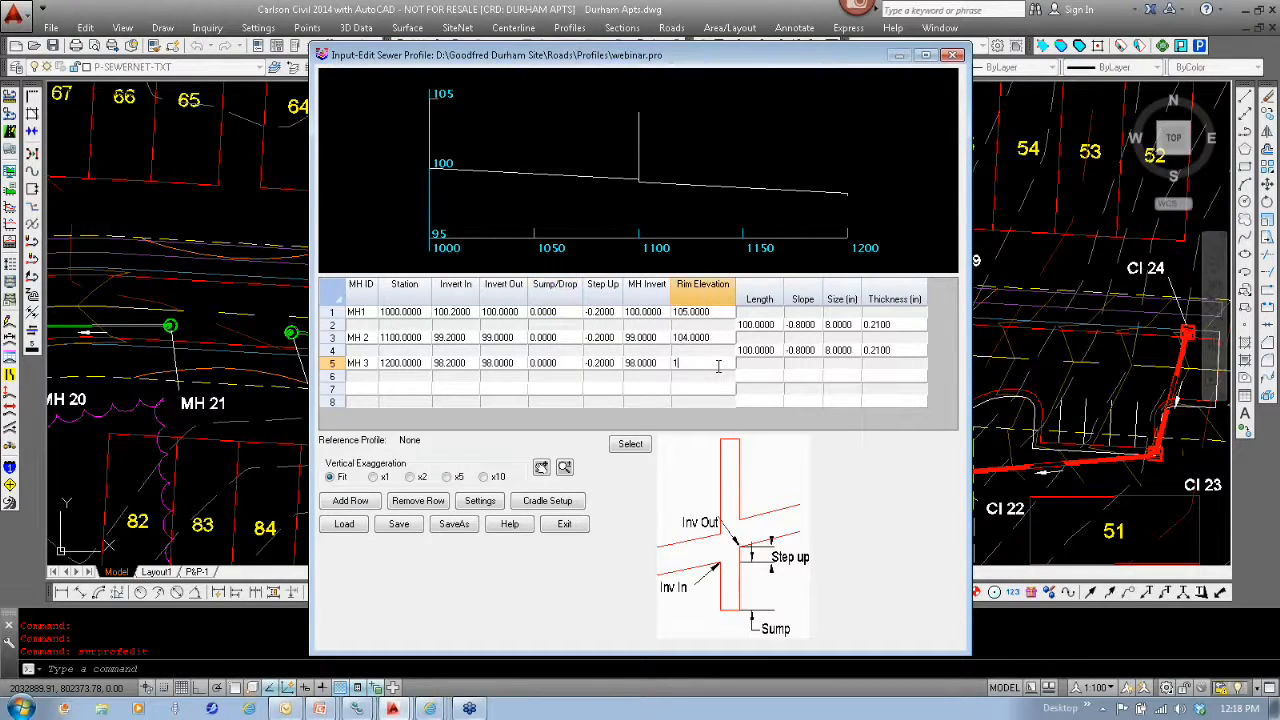
type("03")
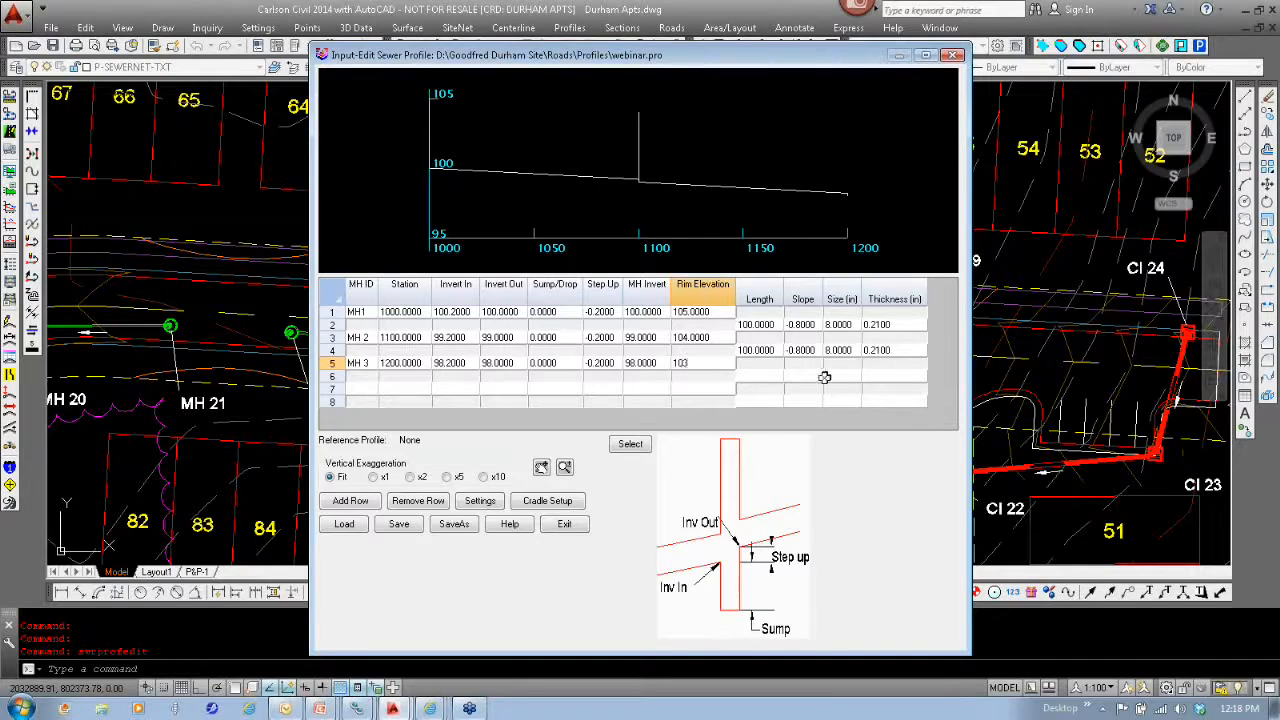
key("Tab")
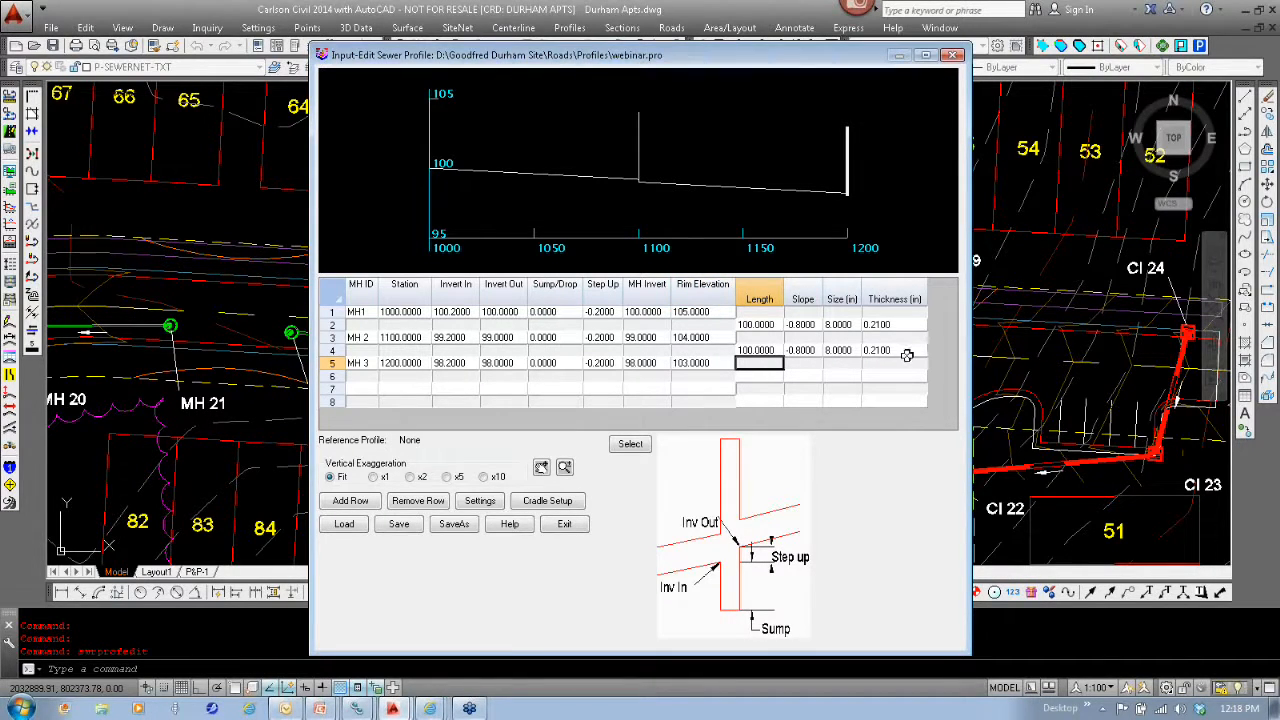
left_click(403, 527)
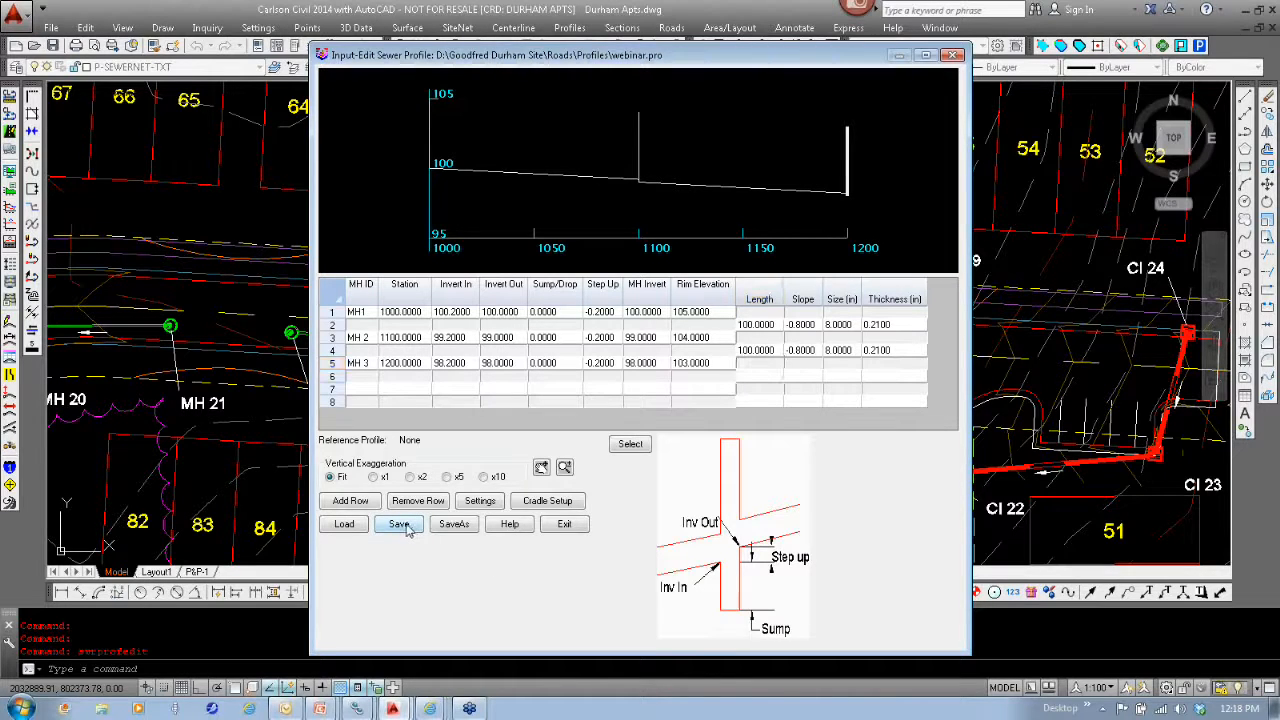
left_click(566, 527)
- Start Draw Profile with Webinar.pro and review the lateral connection label options, leaving them as they are
left_click(566, 28)
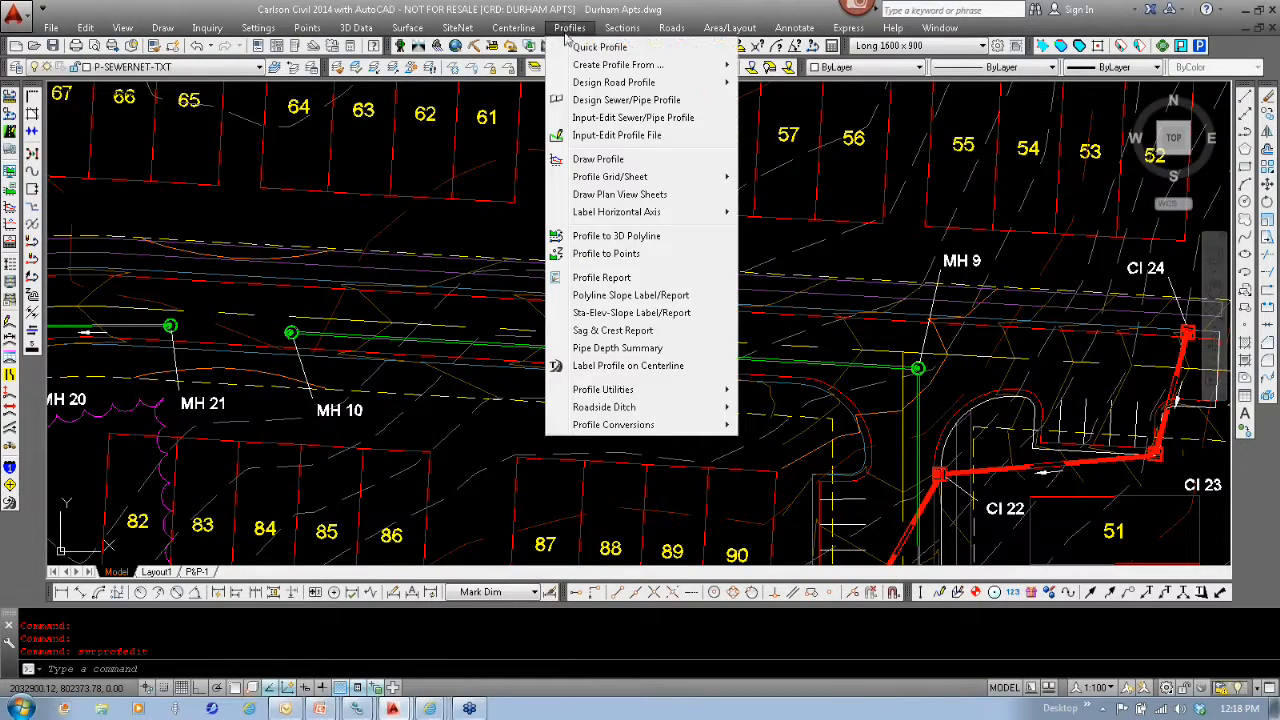
left_click(588, 166)
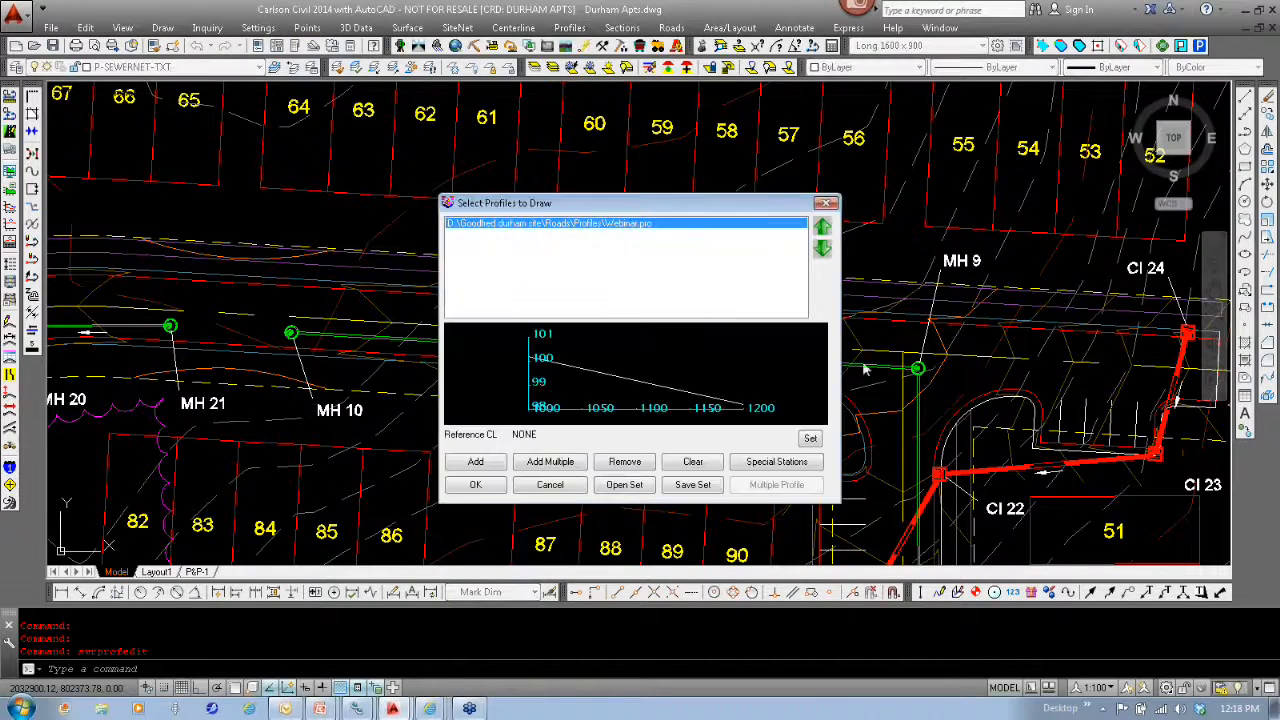
left_click(476, 486)
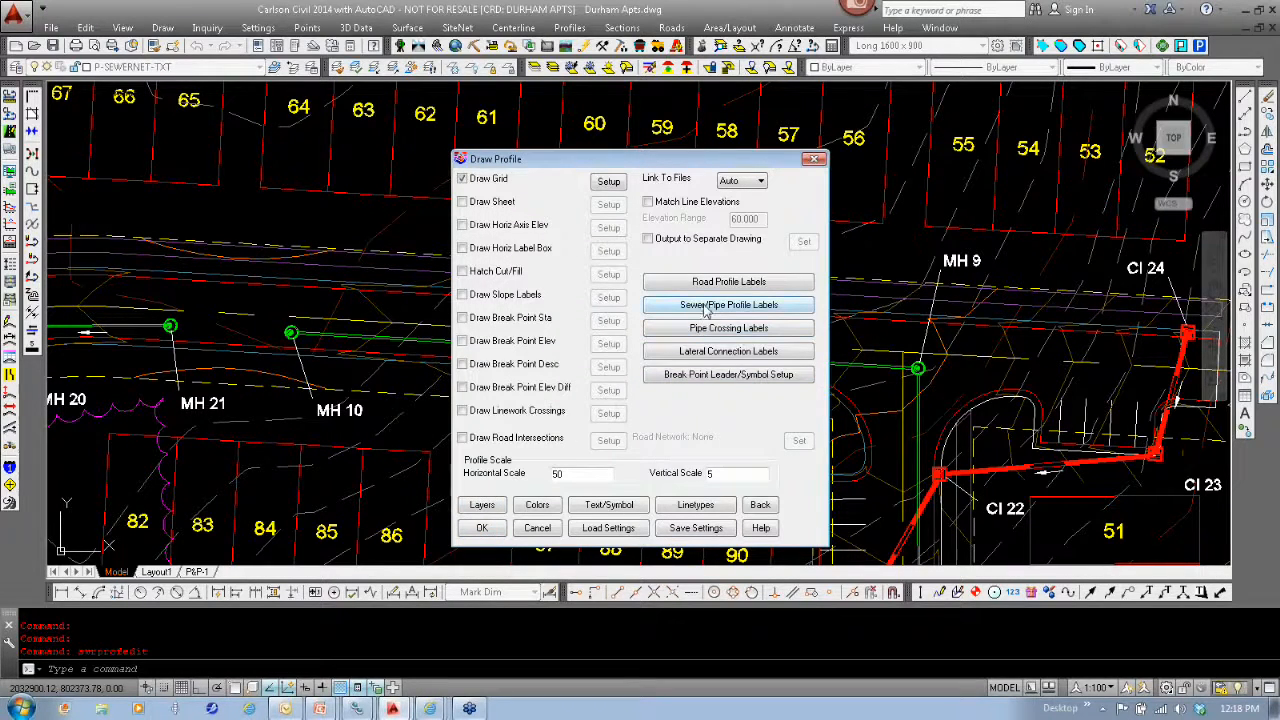
left_click(727, 356)
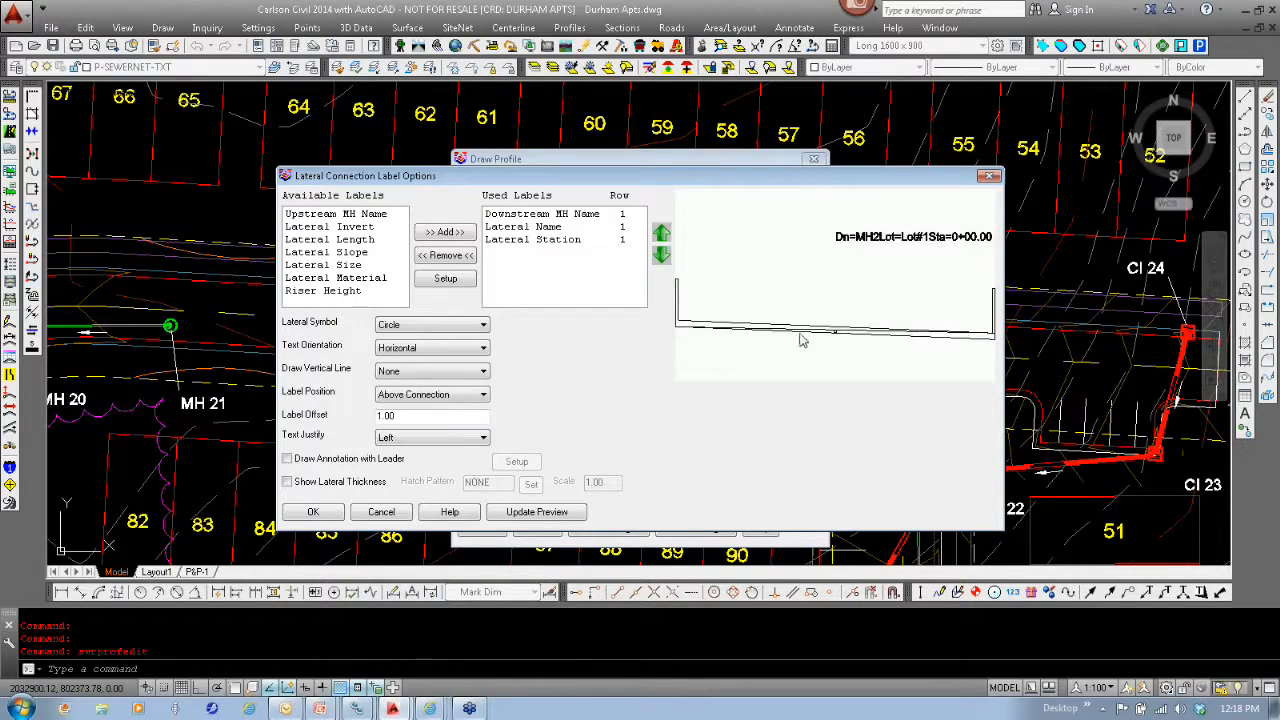
left_click(393, 515)
- Draw the sewer profile on a grid without a centerline, placing it in the empty area between the site plan and the existing profile
left_click(482, 530)
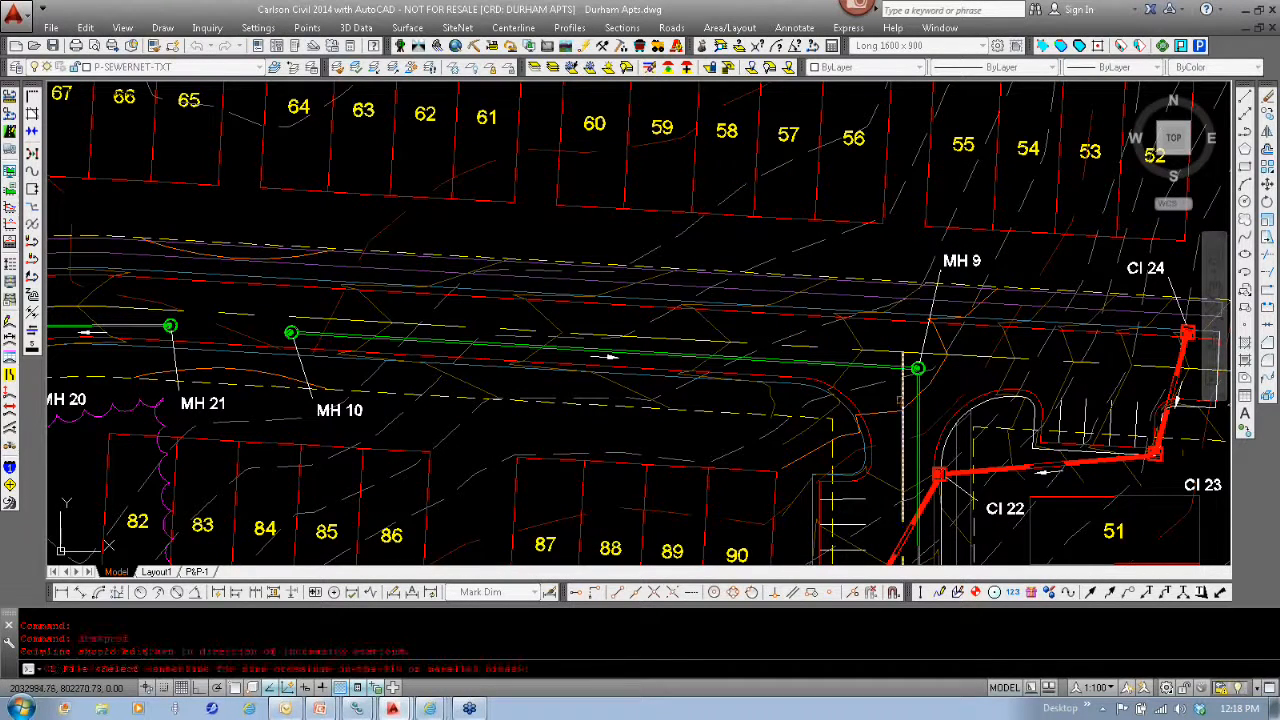
key("Escape")
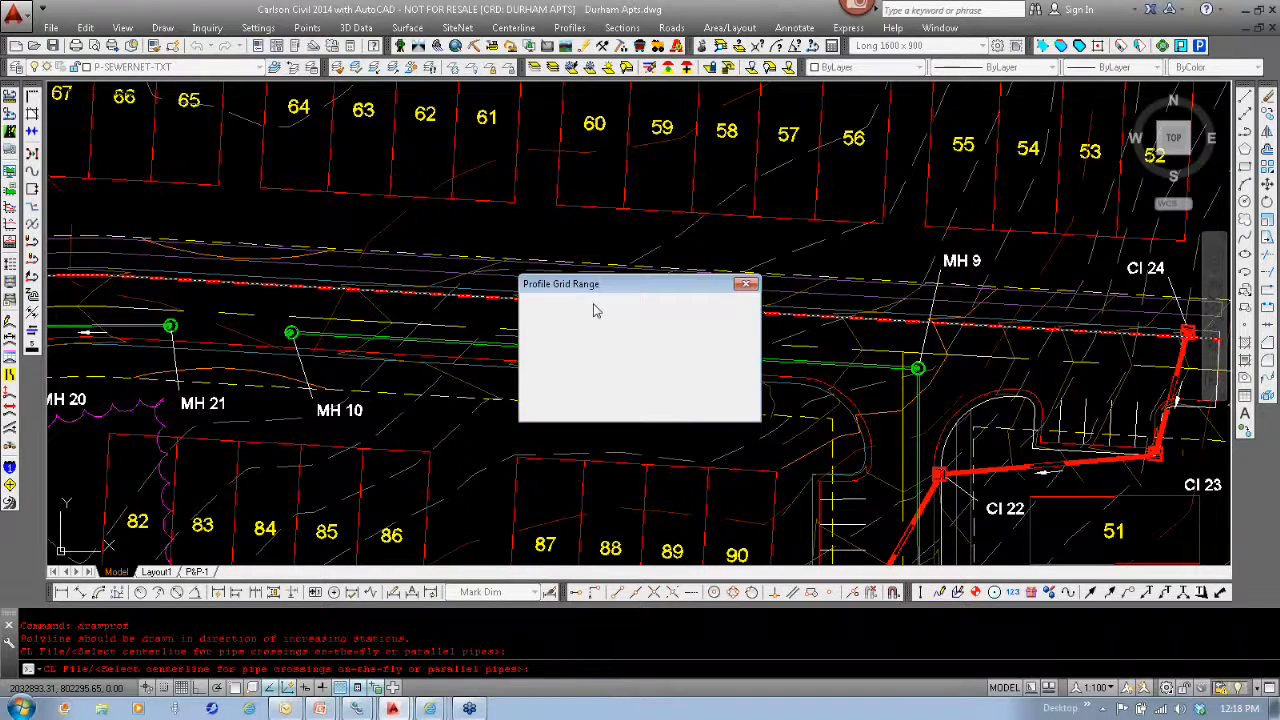
left_click(549, 403)
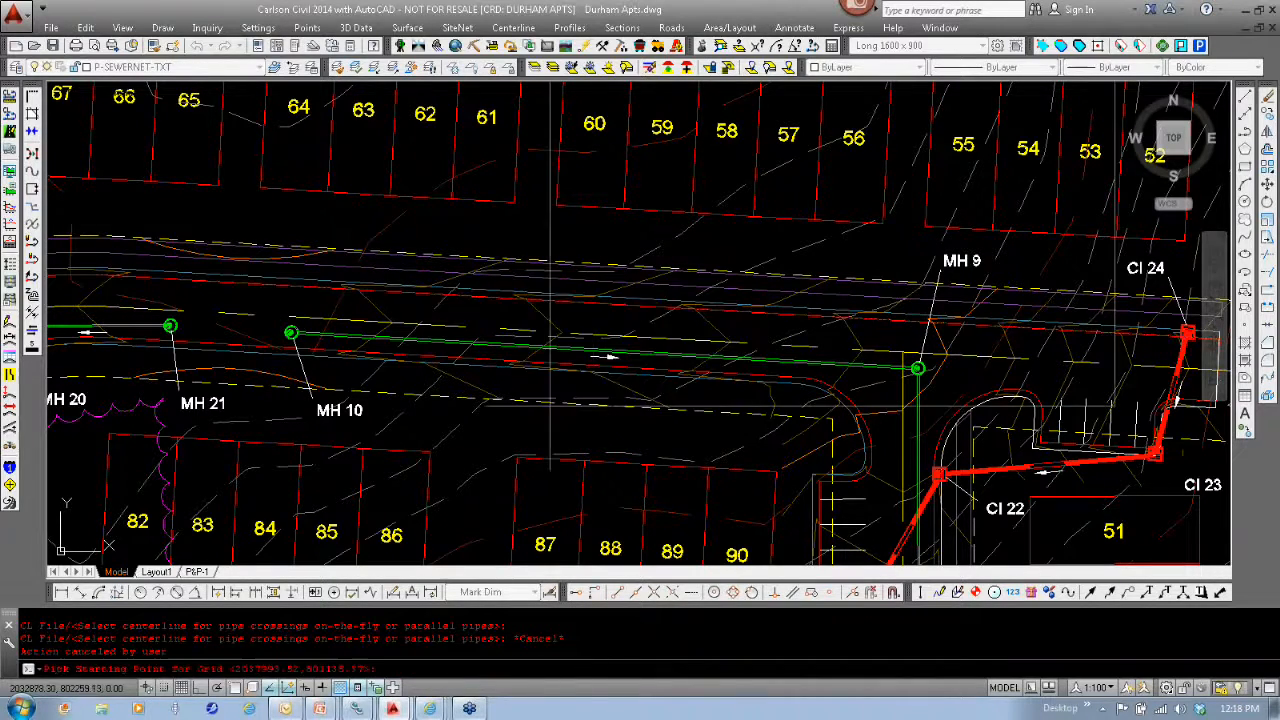
scroll(897, 362, "down", 2)
scroll(901, 362, "down", 5)
middle_click_drag(1023, 400, 186, 376)
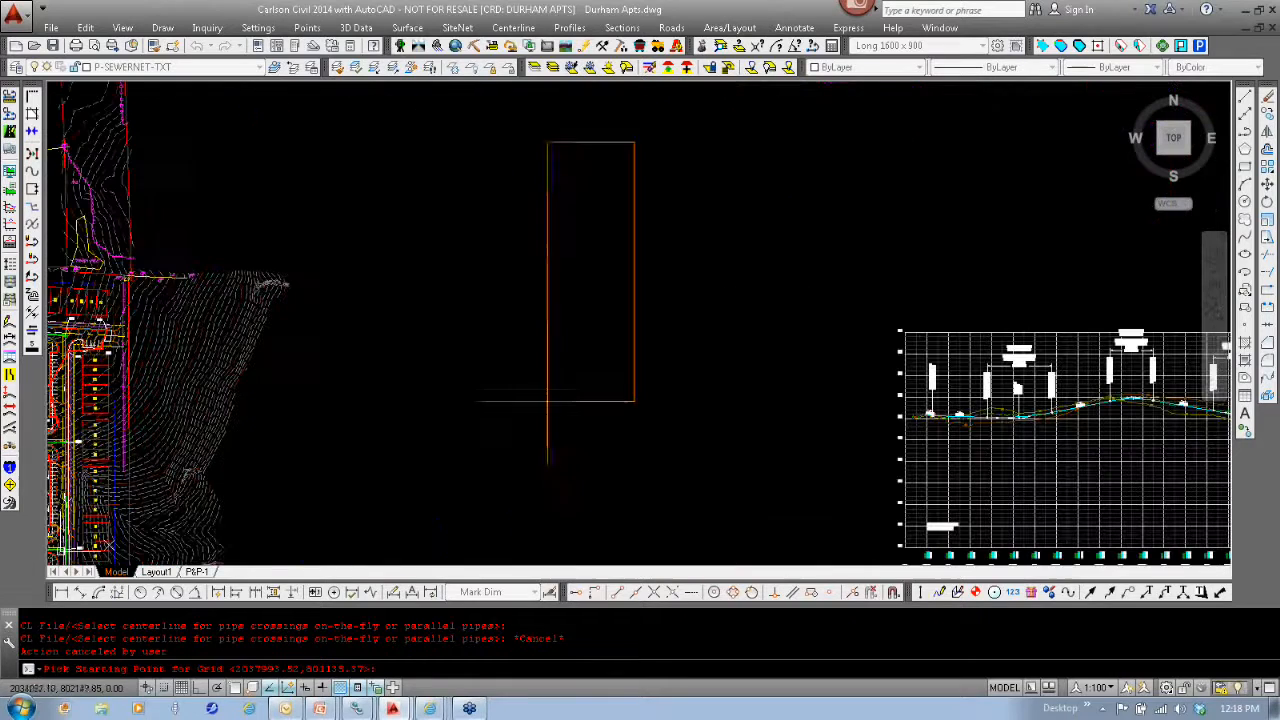
left_click(560, 445)
scroll(571, 425, "up", 8)
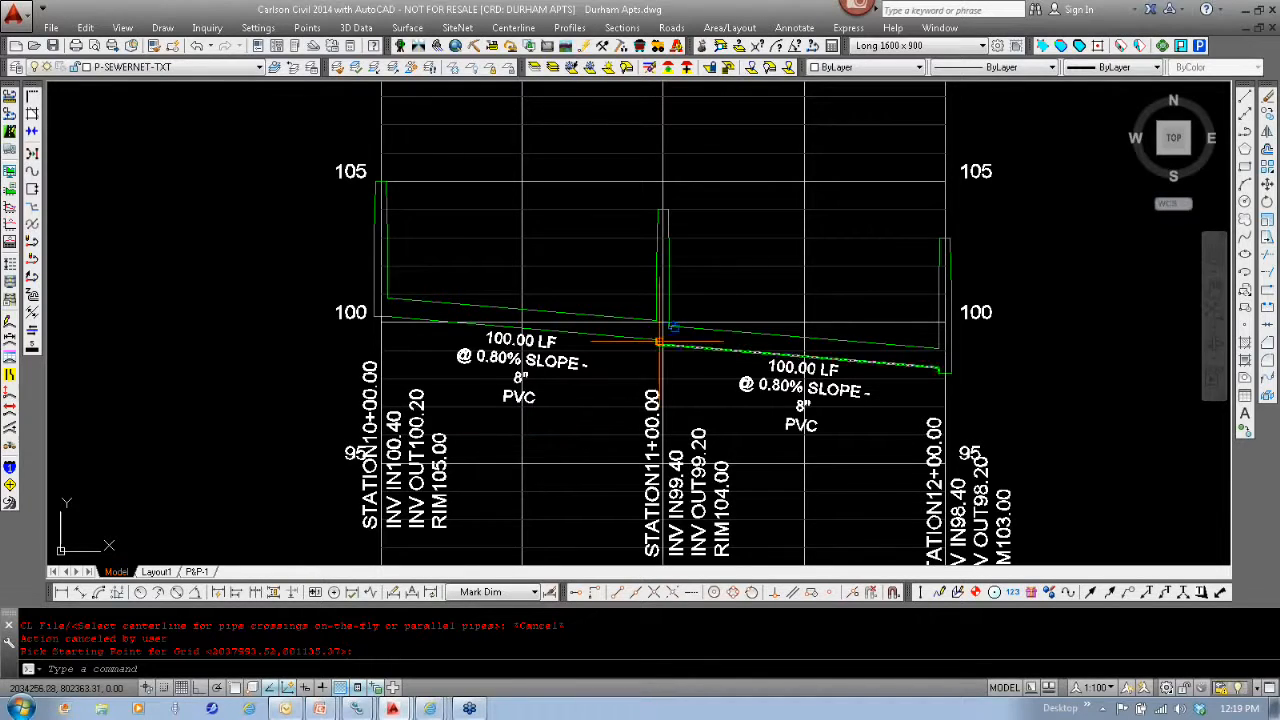
- Erase the drawn sewer profile together with its grid and labels
scroll(532, 430, "down", 8)
middle_click_drag(590, 431, 582, 388)
key("Escape")
key("Escape")
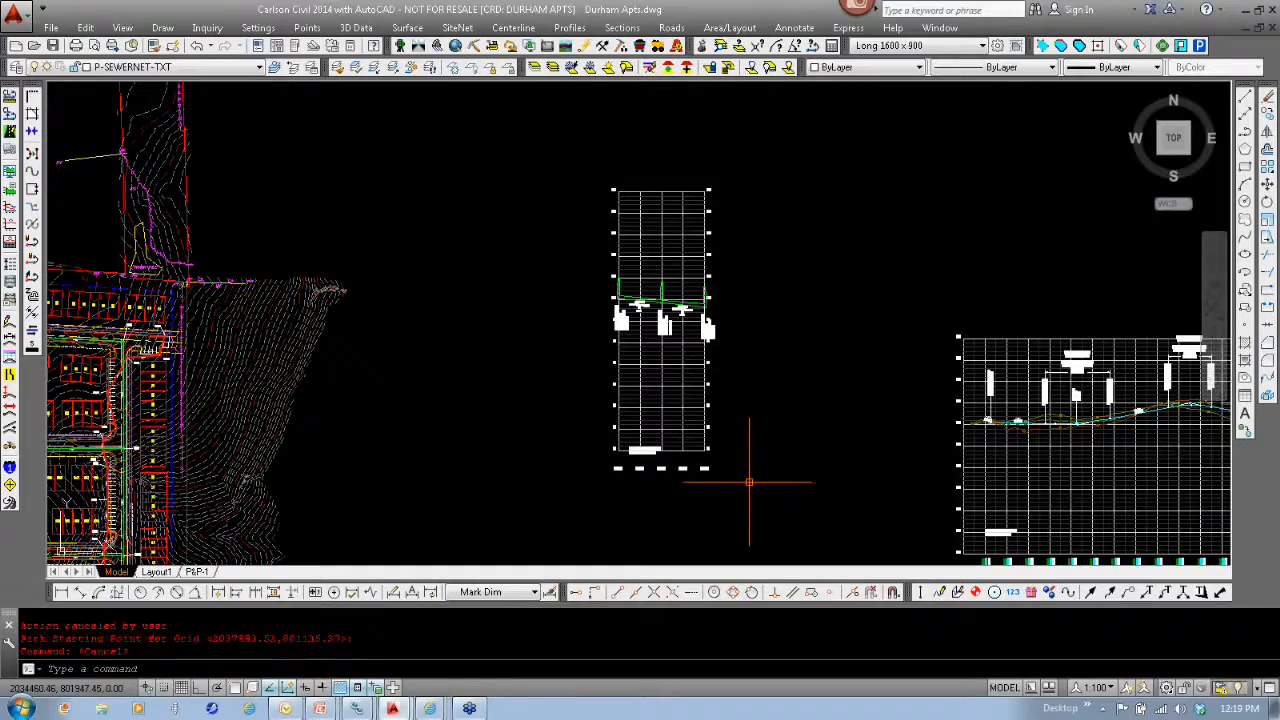
type("e")
key("Return")
left_click(757, 494)
left_click(538, 148)
key("Return")
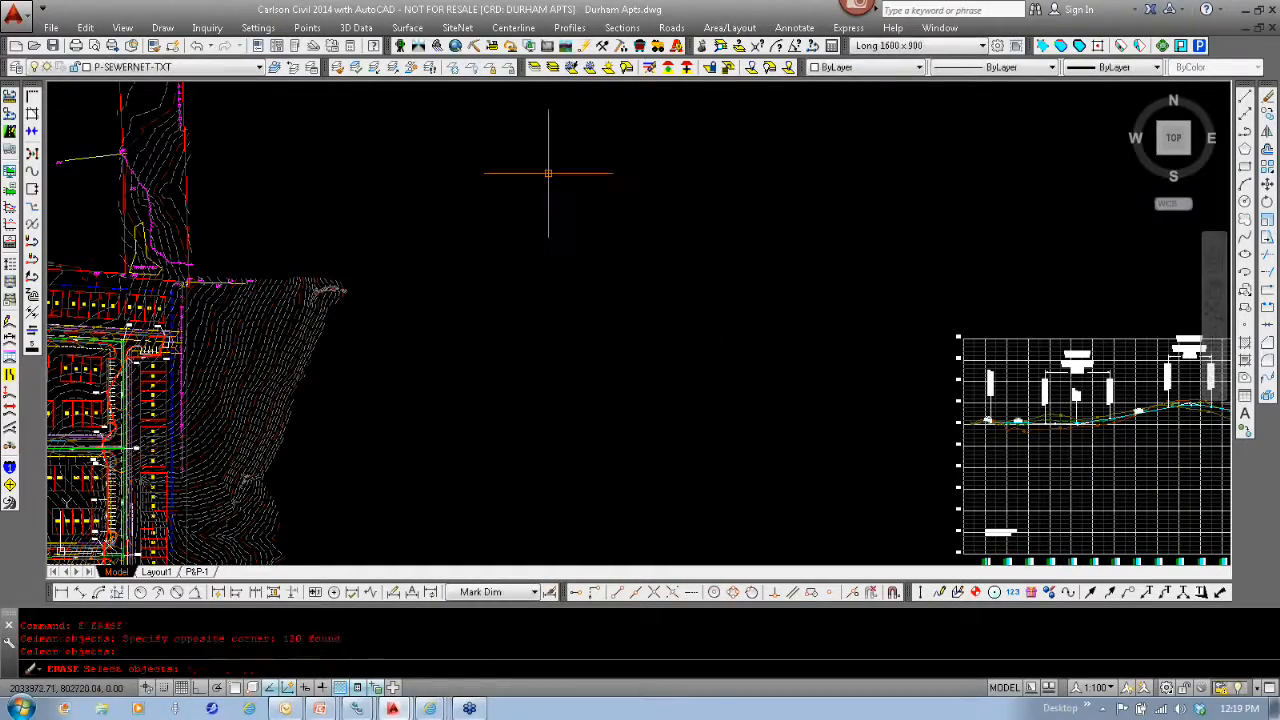
key("Escape")
- Return to the site plan, switch to the Hydrology module and start a Collision Conflicts Check for the sewer networks
scroll(471, 377, "down", 4)
middle_click_drag(474, 388, 772, 338)
scroll(665, 410, "up", 5)
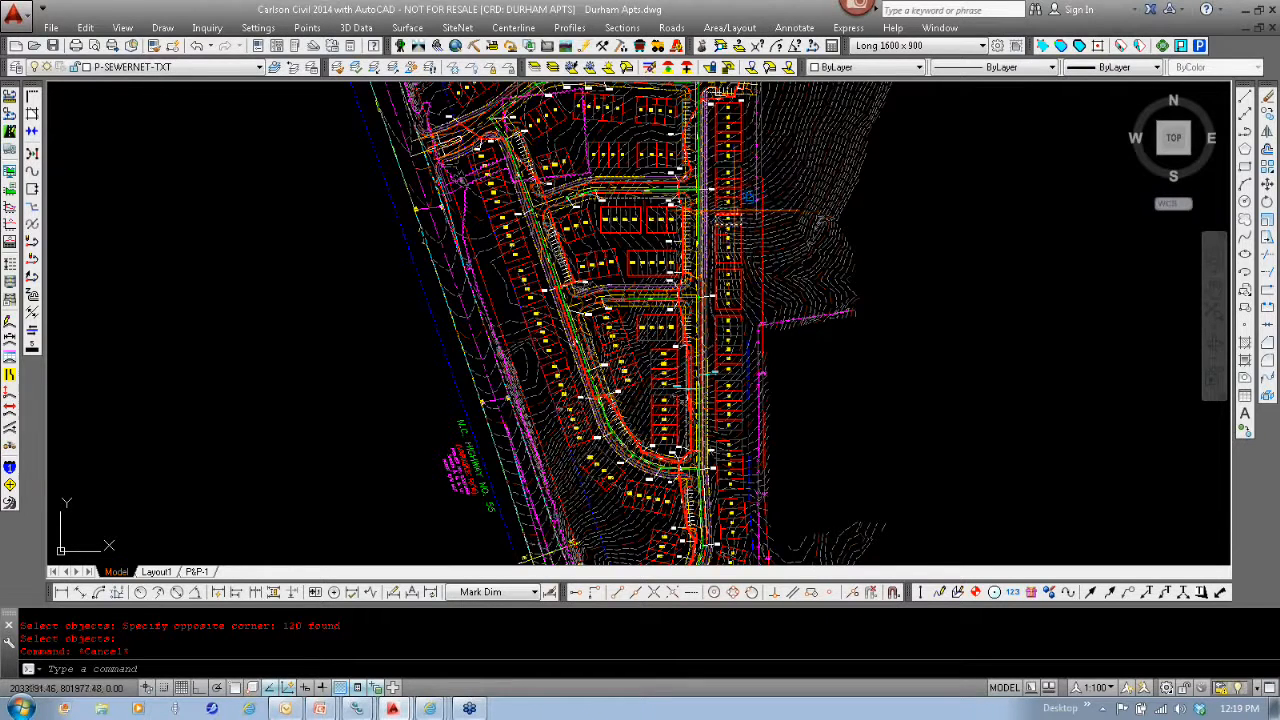
left_click(437, 48)
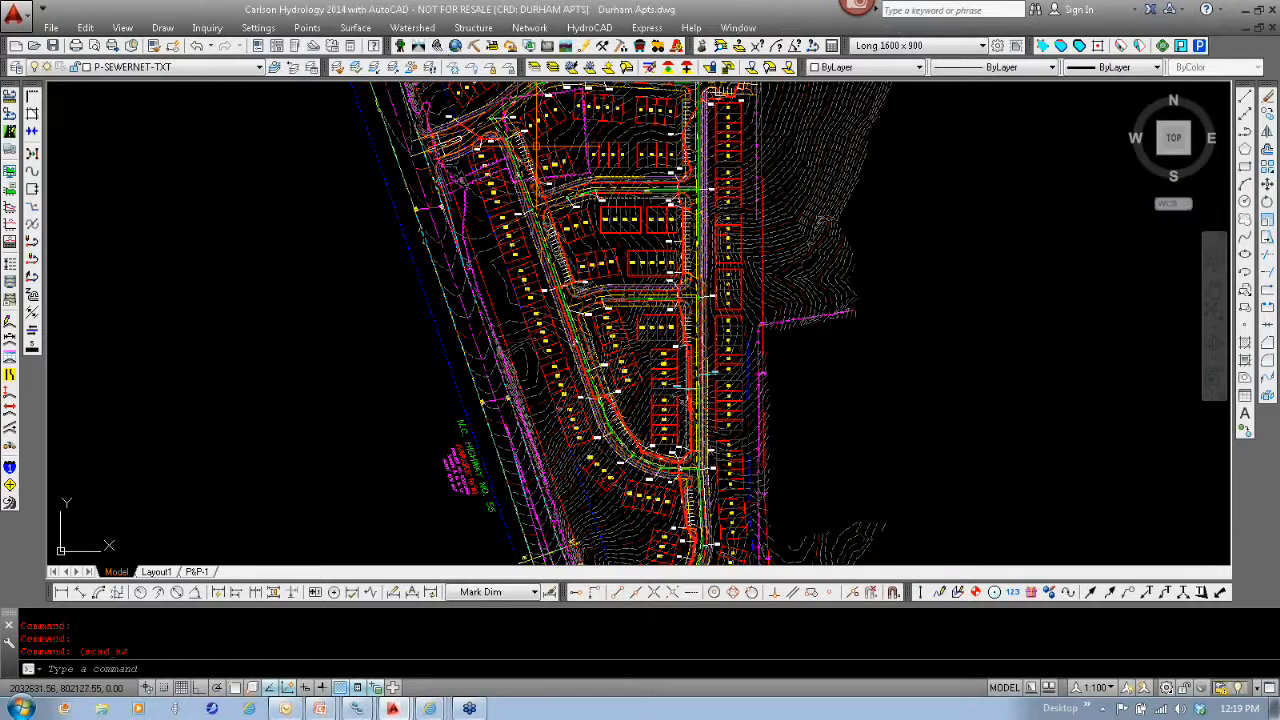
left_click(530, 28)
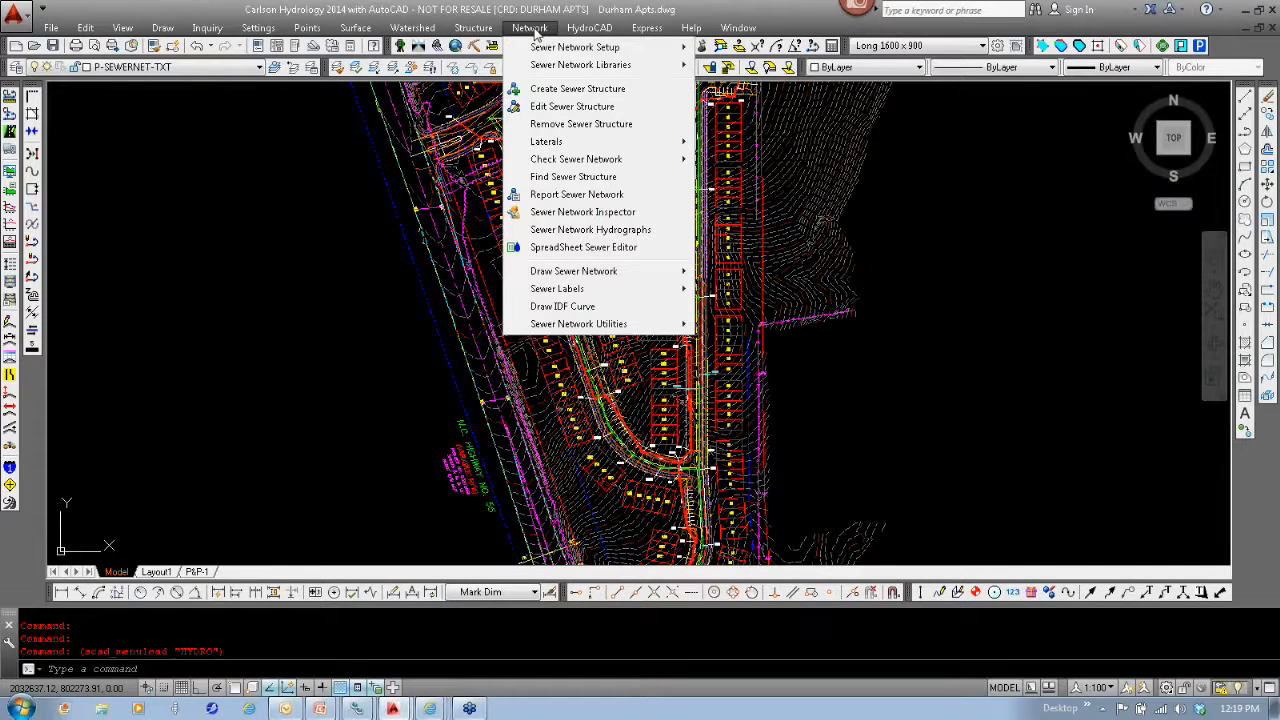
mouse_move(582, 162)
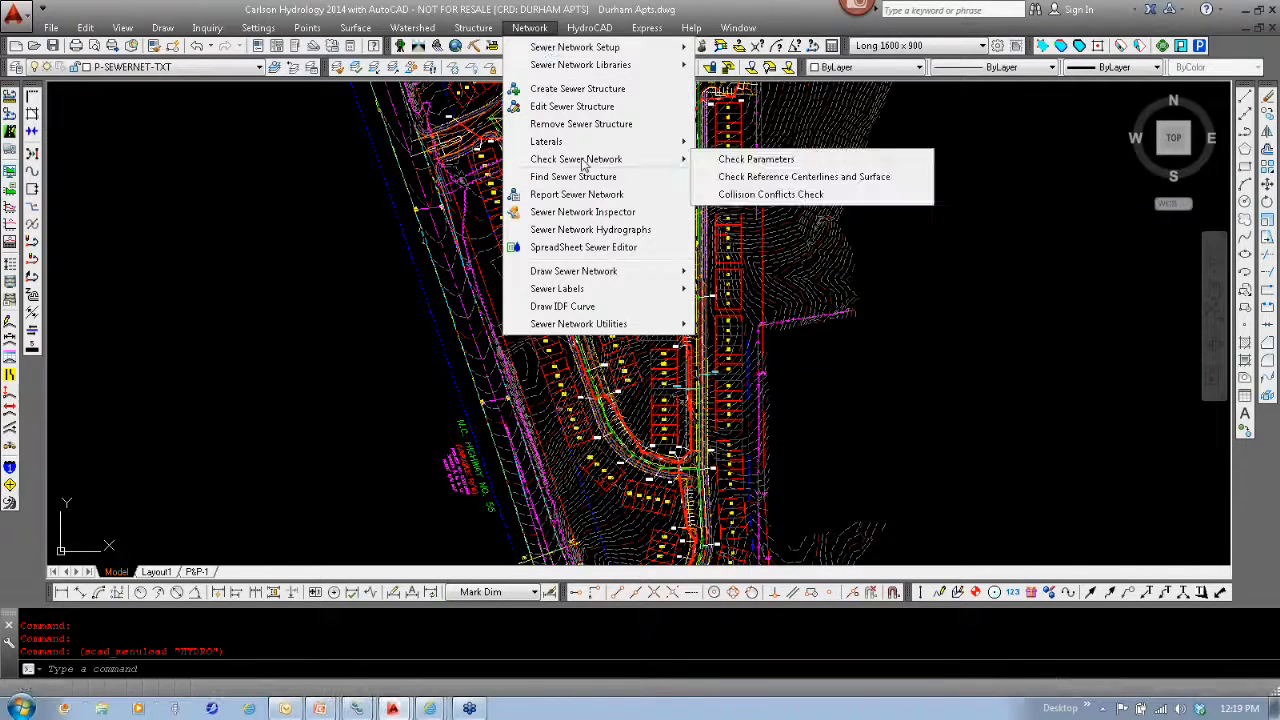
left_click(790, 200)
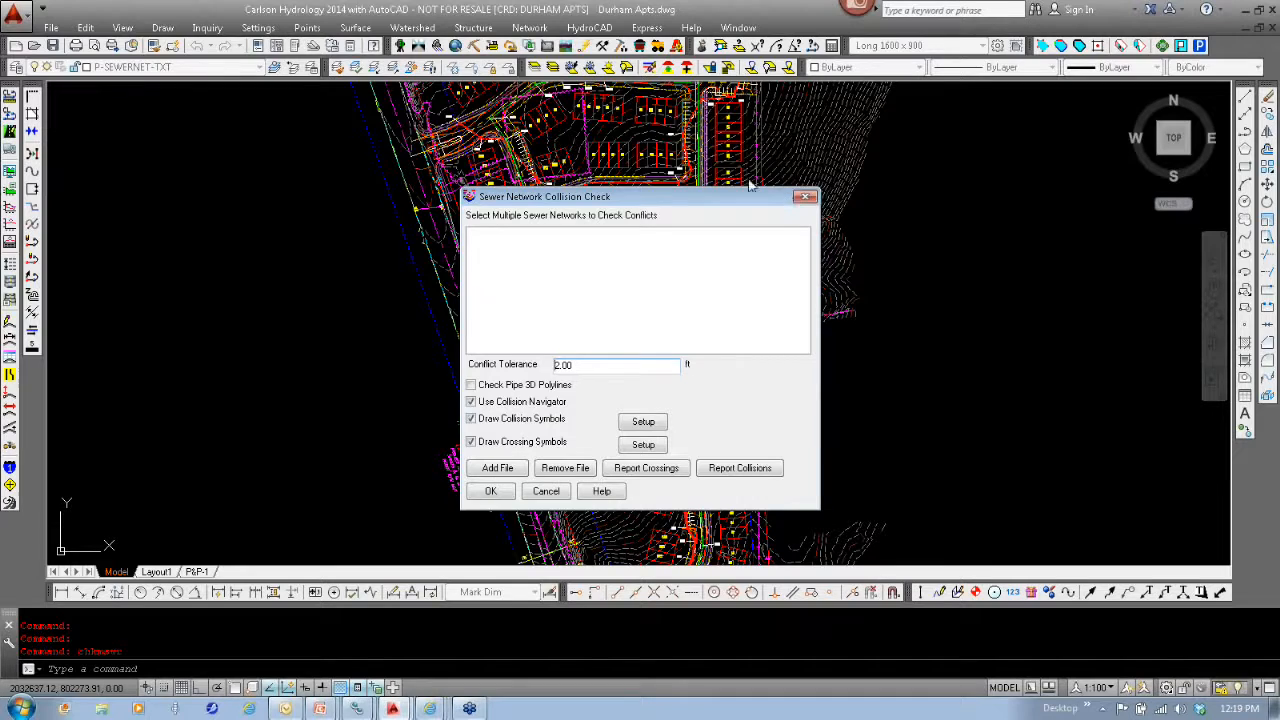
- Add the sewer networks DEMO 3.sew and San Sewer.sew to the collision check
left_click(495, 469)
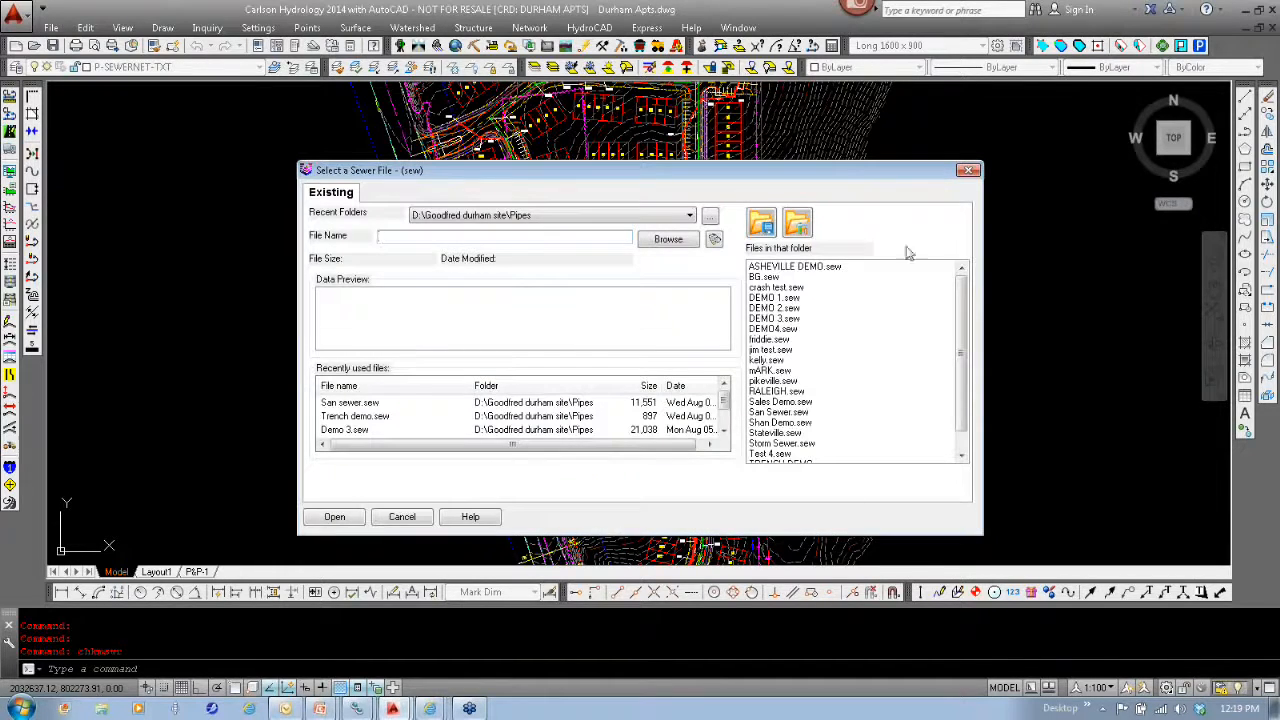
double_click(775, 320)
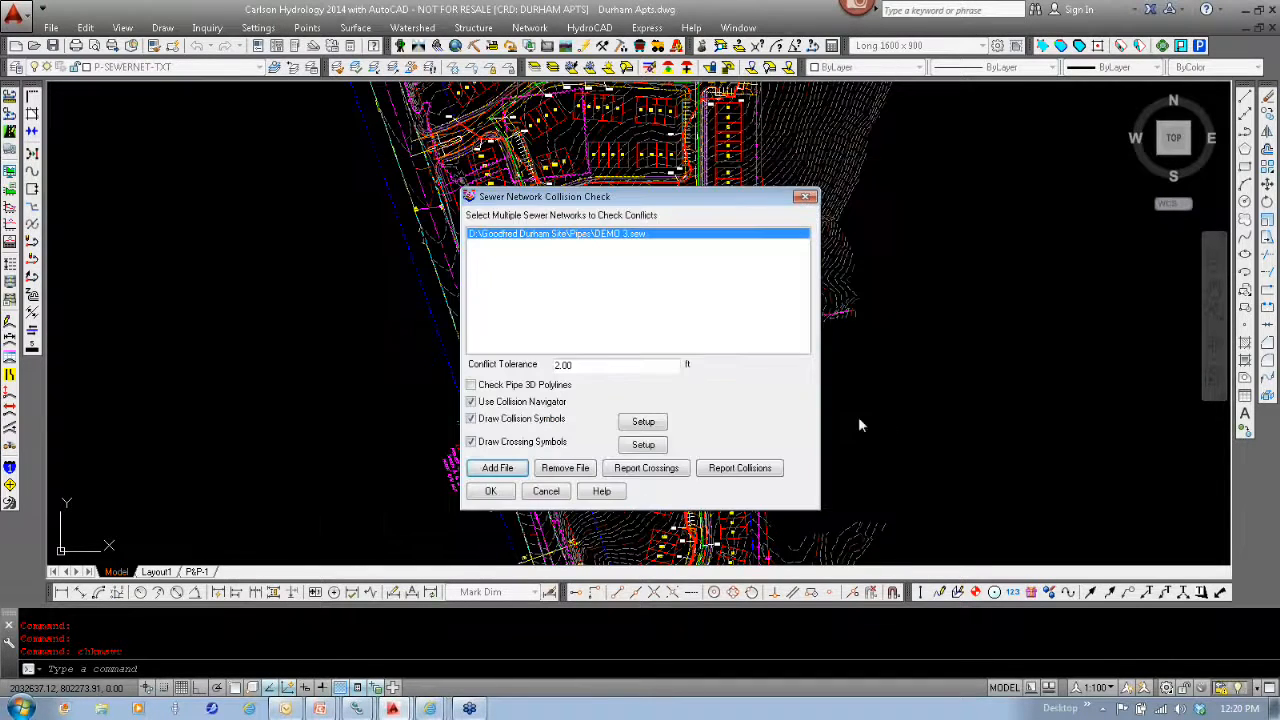
left_click(497, 470)
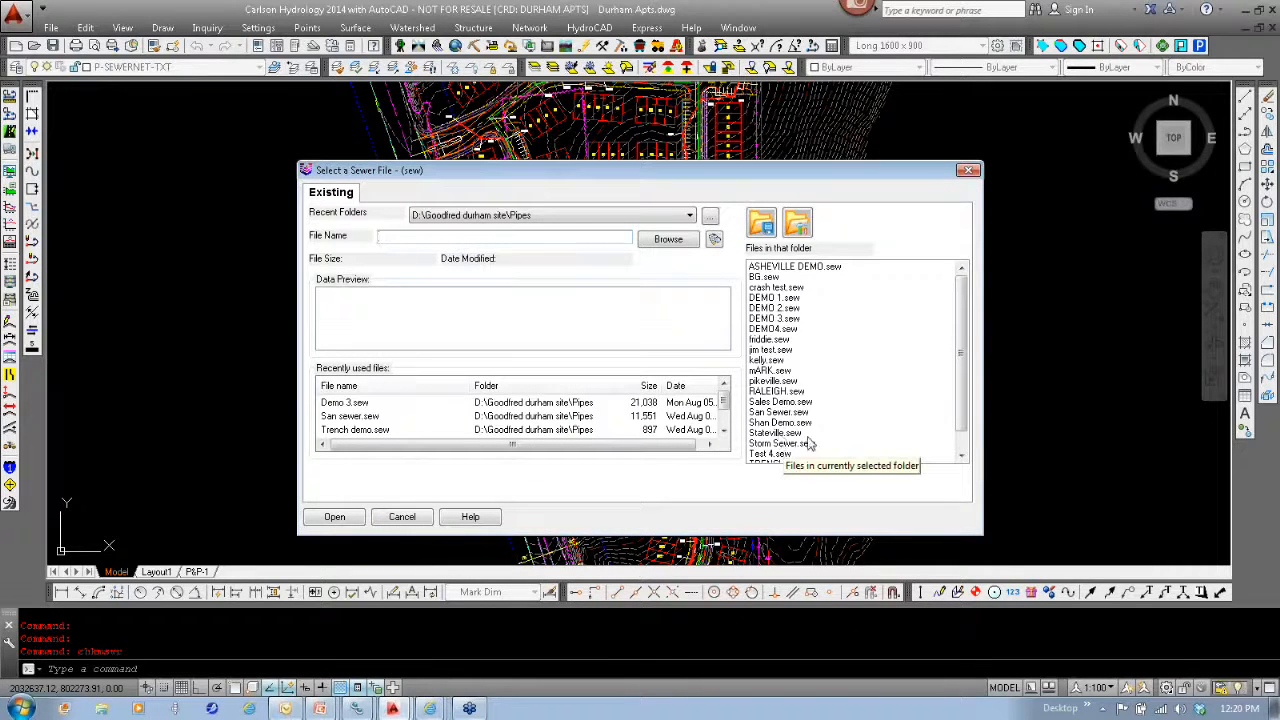
double_click(778, 412)
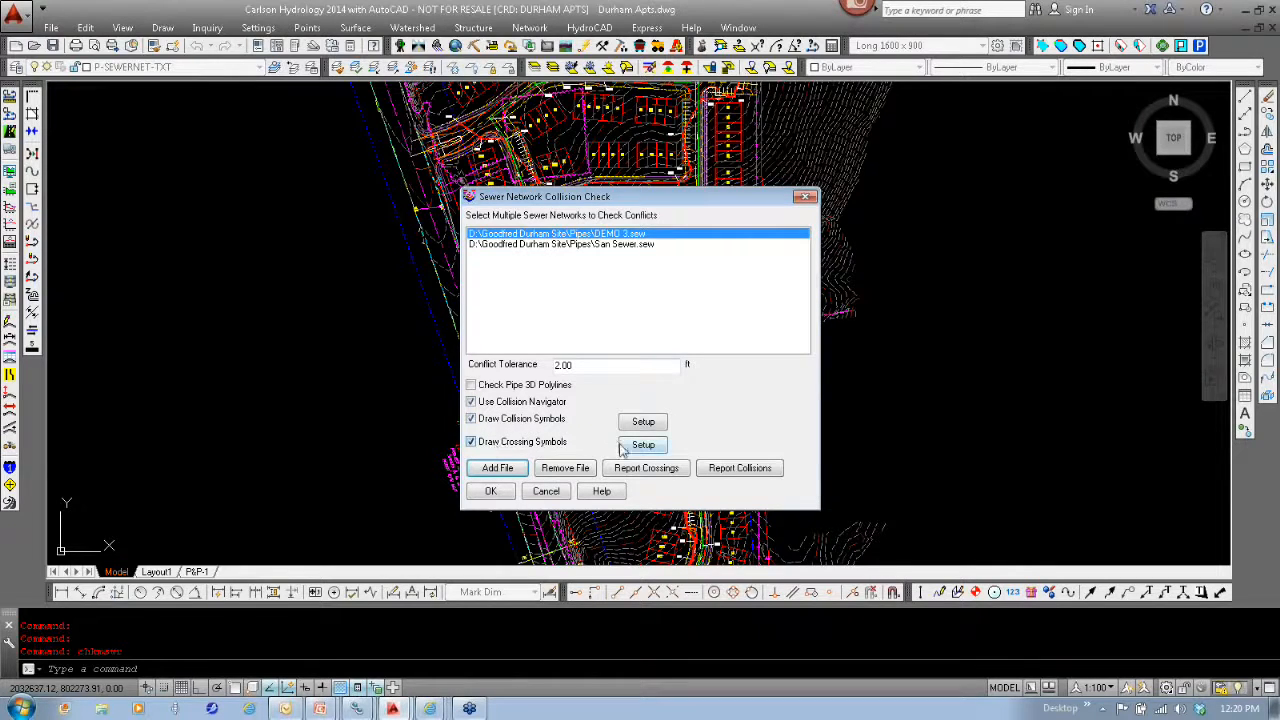
- Review the collision symbol settings and the data fields available for the crossings report
left_click(650, 425)
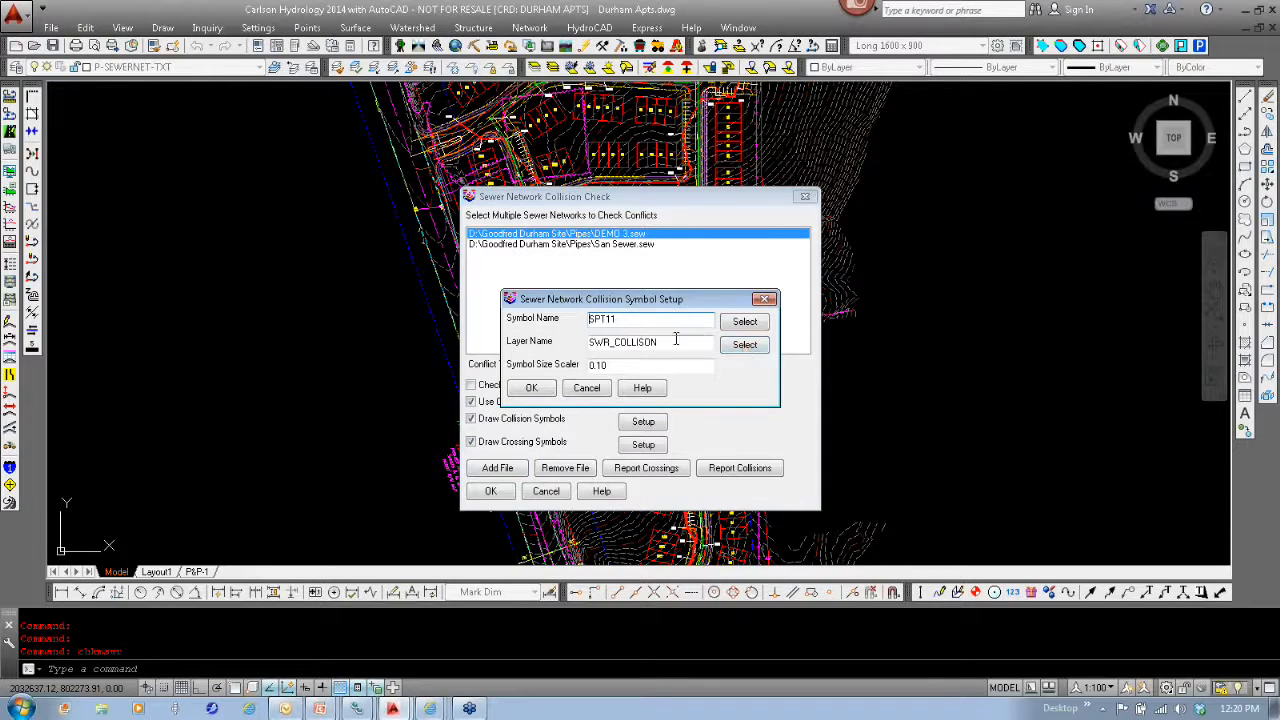
left_click(586, 388)
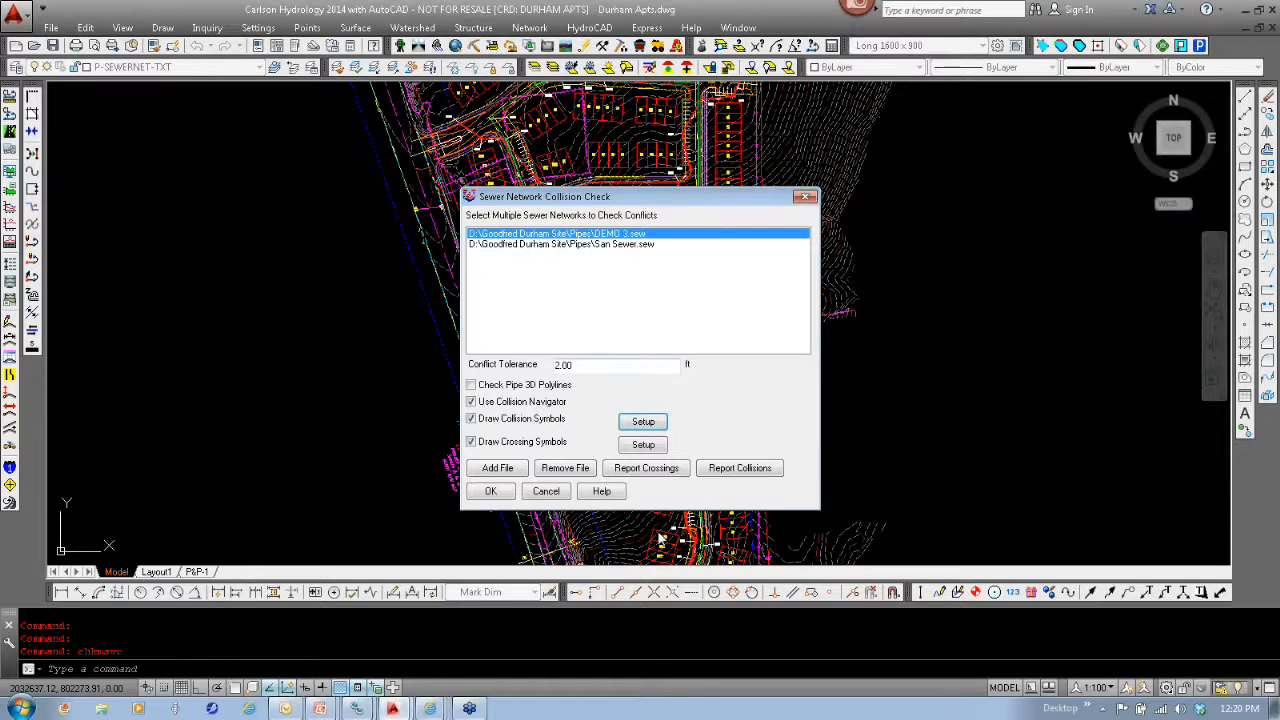
left_click(646, 468)
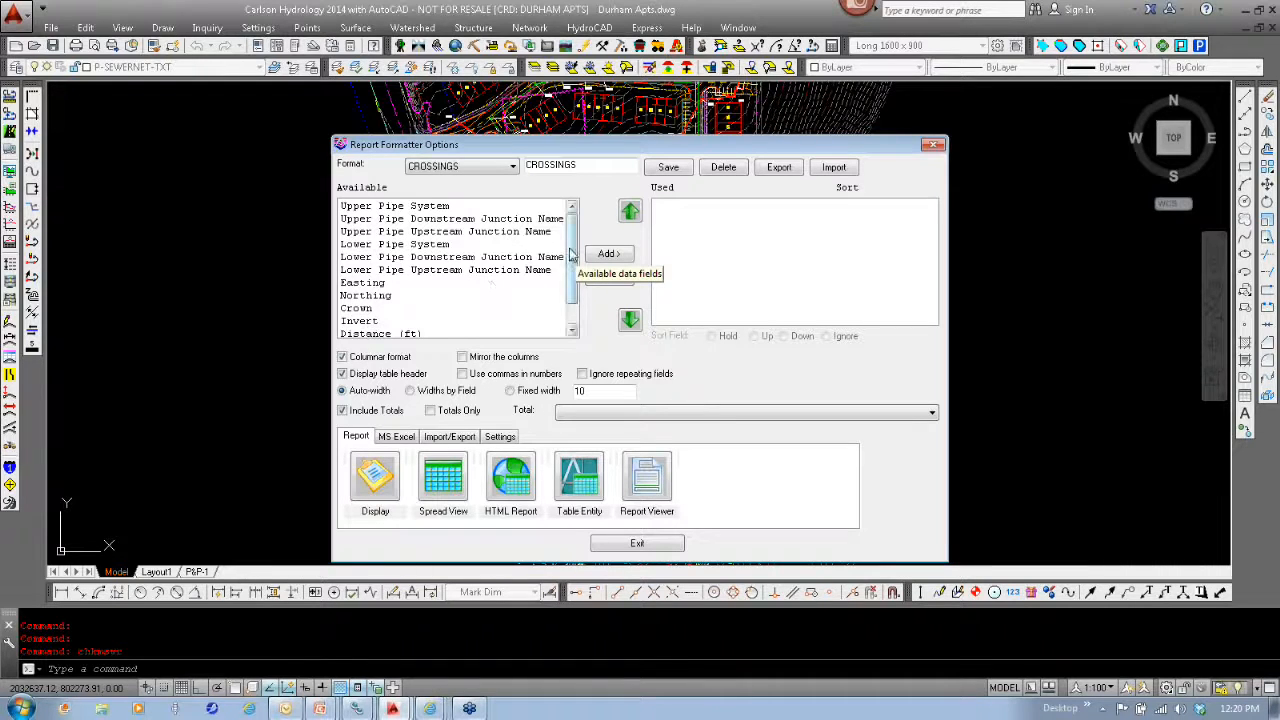
scroll(530, 290, "down", 2)
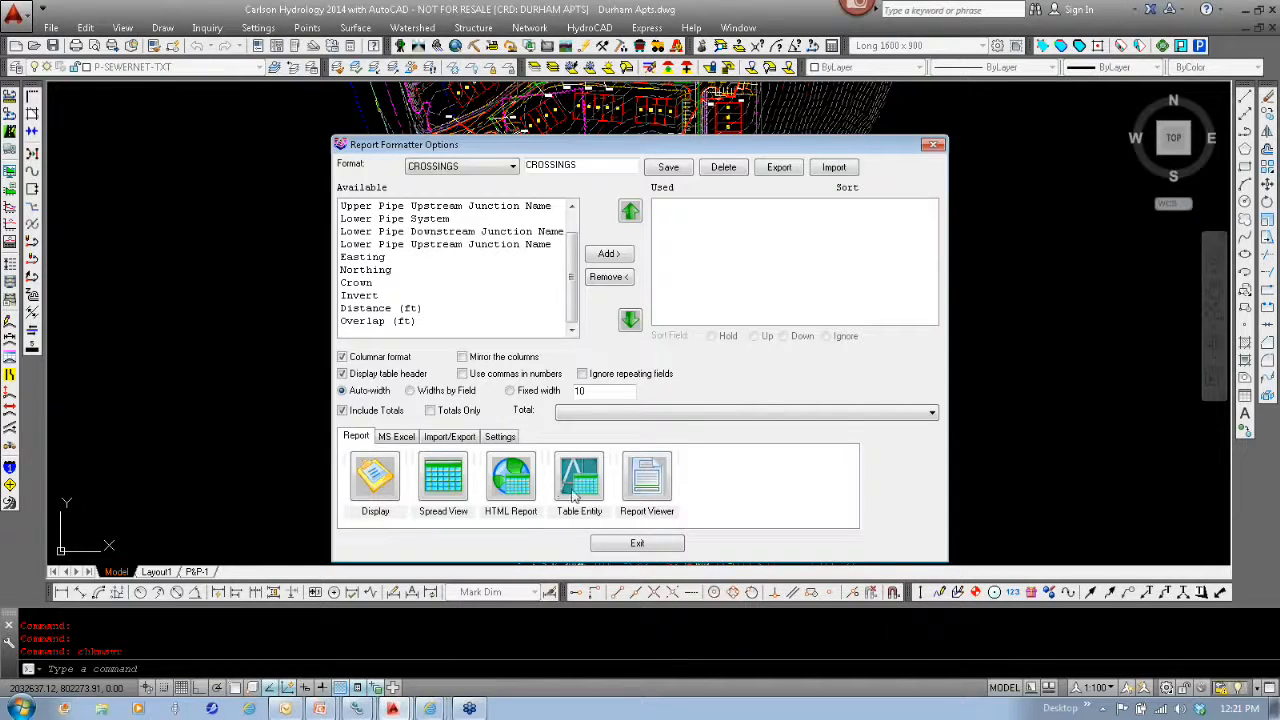
left_click(662, 549)
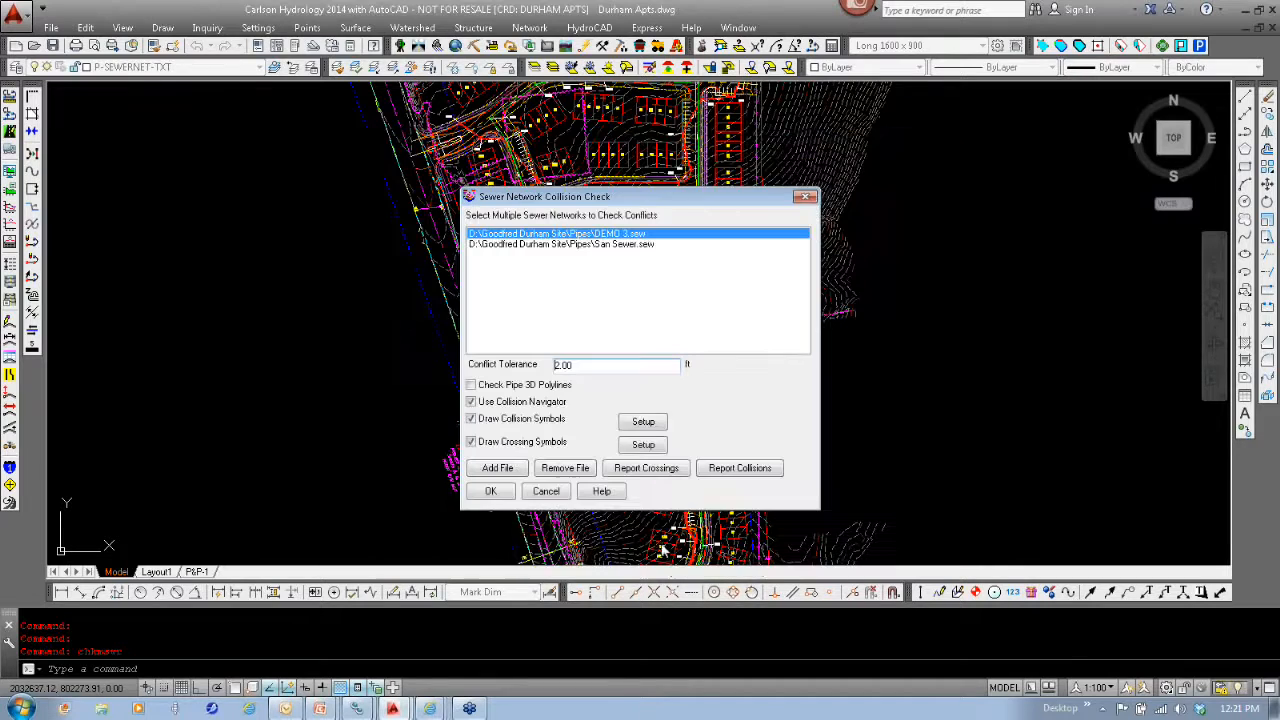
- Add Northing, Overlap (ft) and Second Pipe Upstream Junction Name to the fields used in the collisions report
left_click(740, 468)
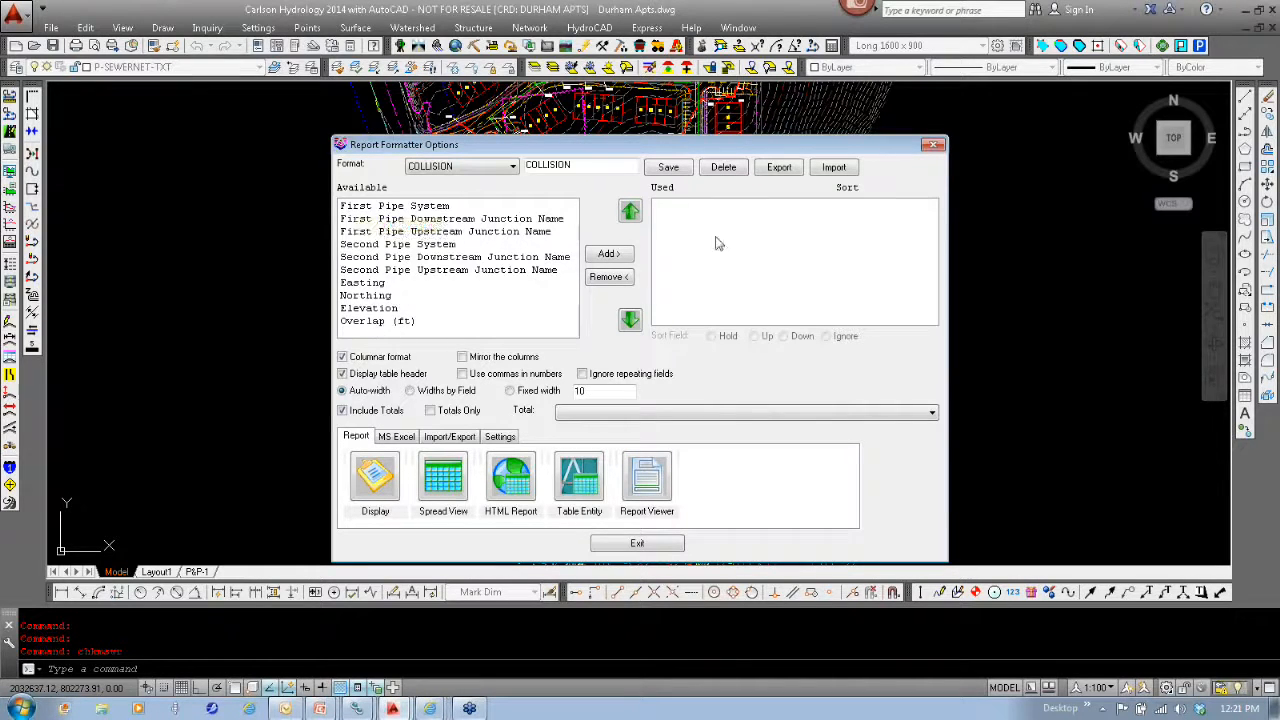
left_click(369, 297)
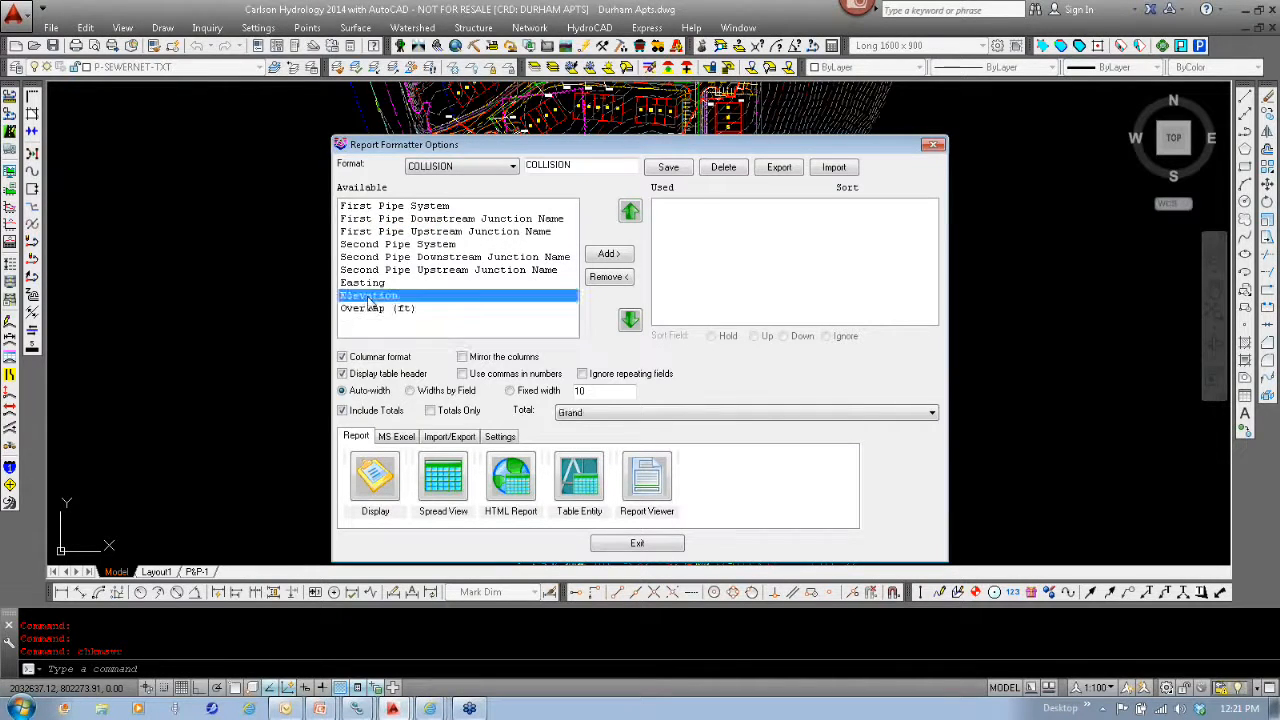
double_click(369, 297)
double_click(371, 309)
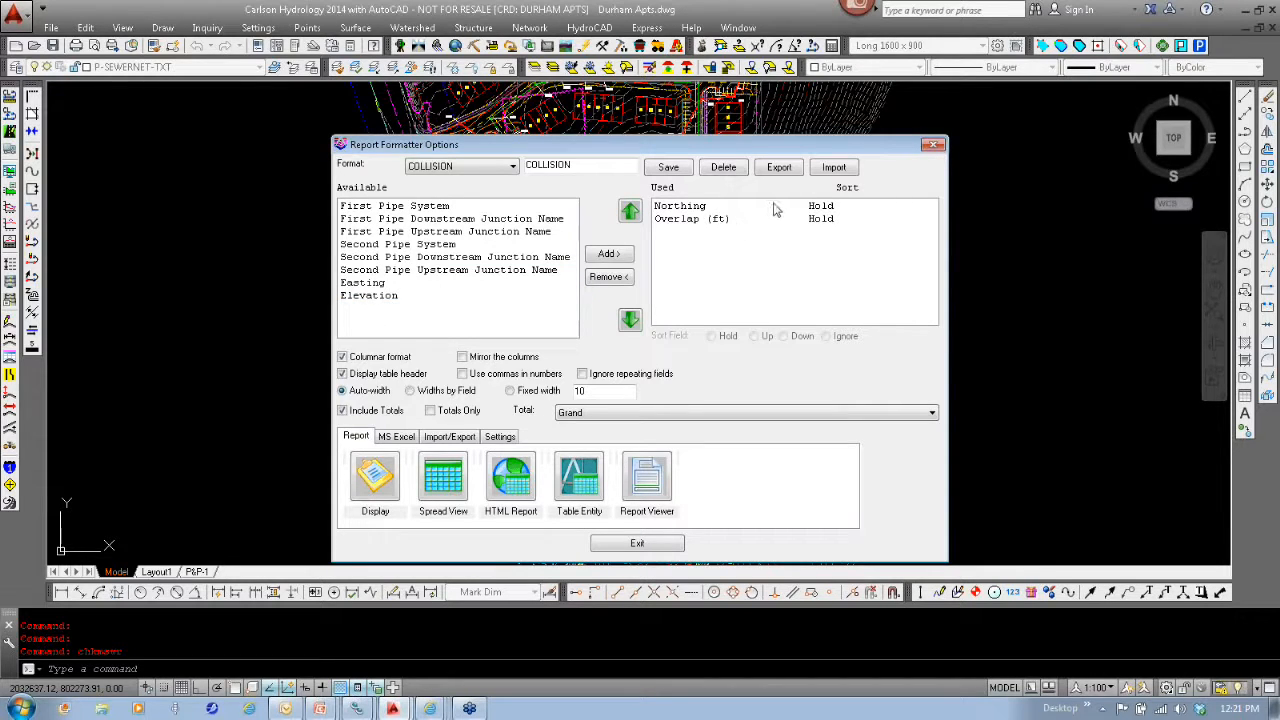
left_click(460, 272)
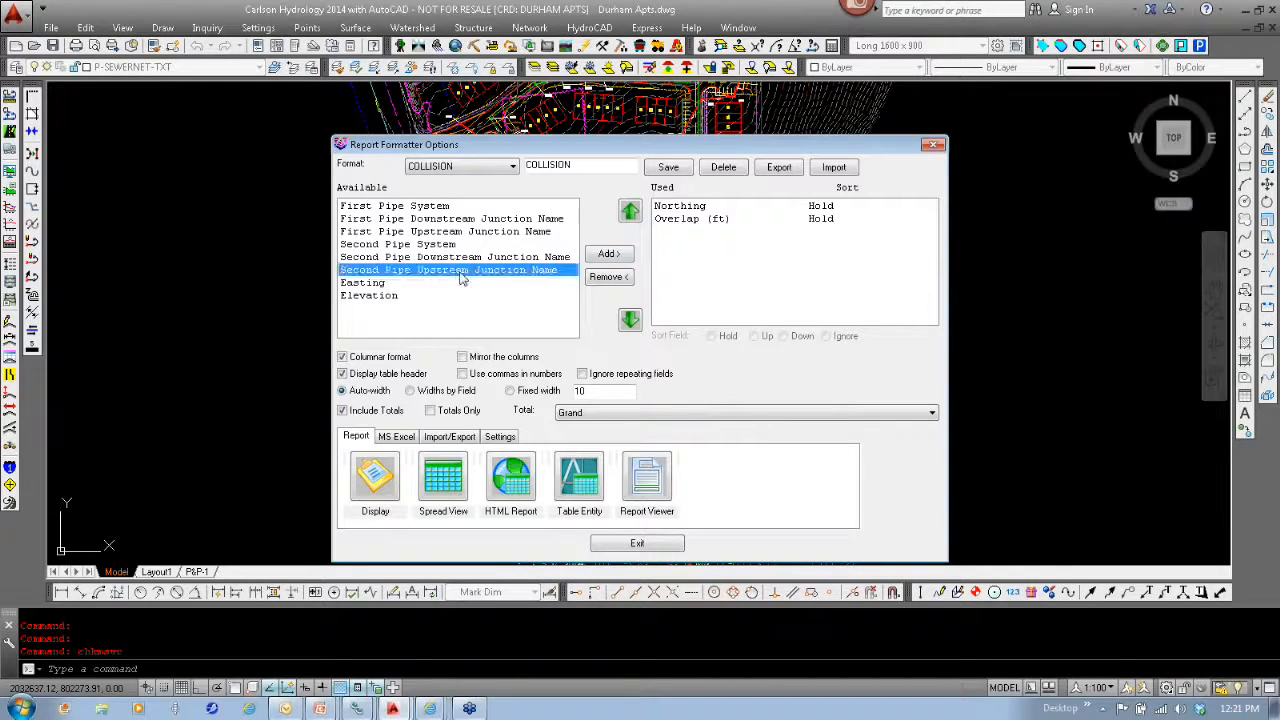
left_click(606, 256)
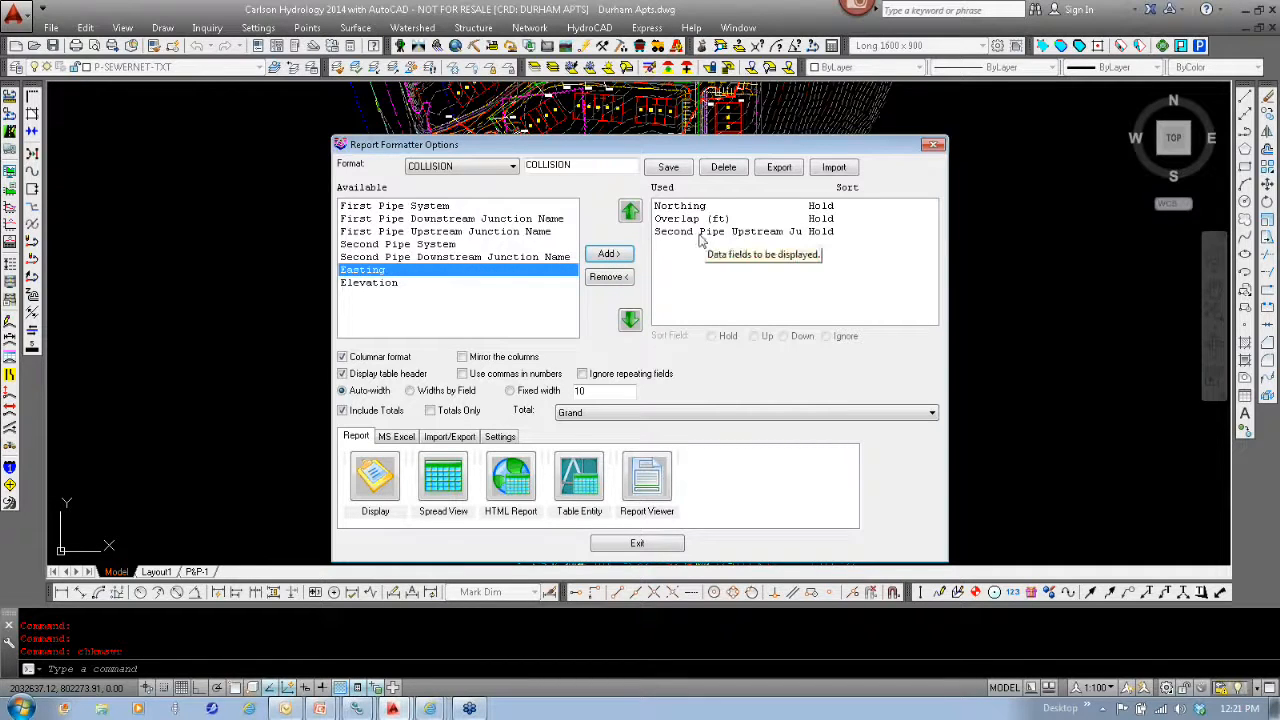
- Remove all three used fields from the collisions report and leave the report formatter
left_click(667, 233)
left_click(609, 277)
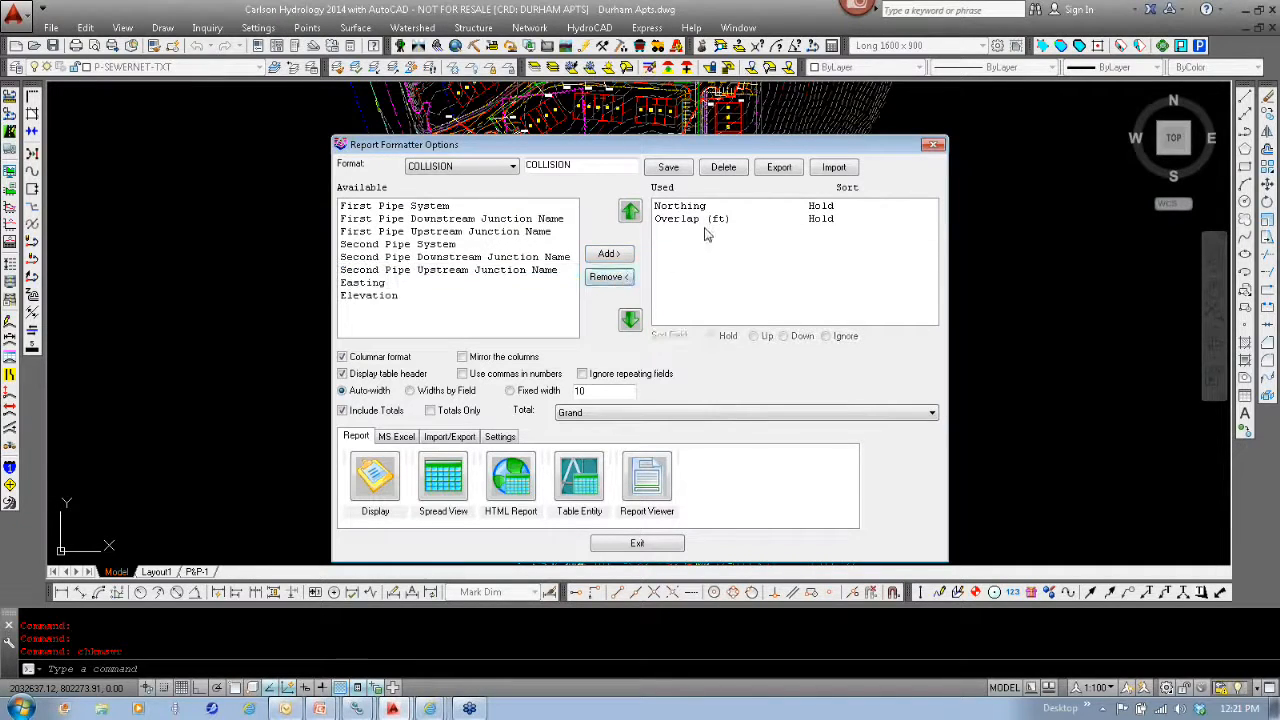
left_click(705, 220)
left_click(609, 277)
left_click(686, 207)
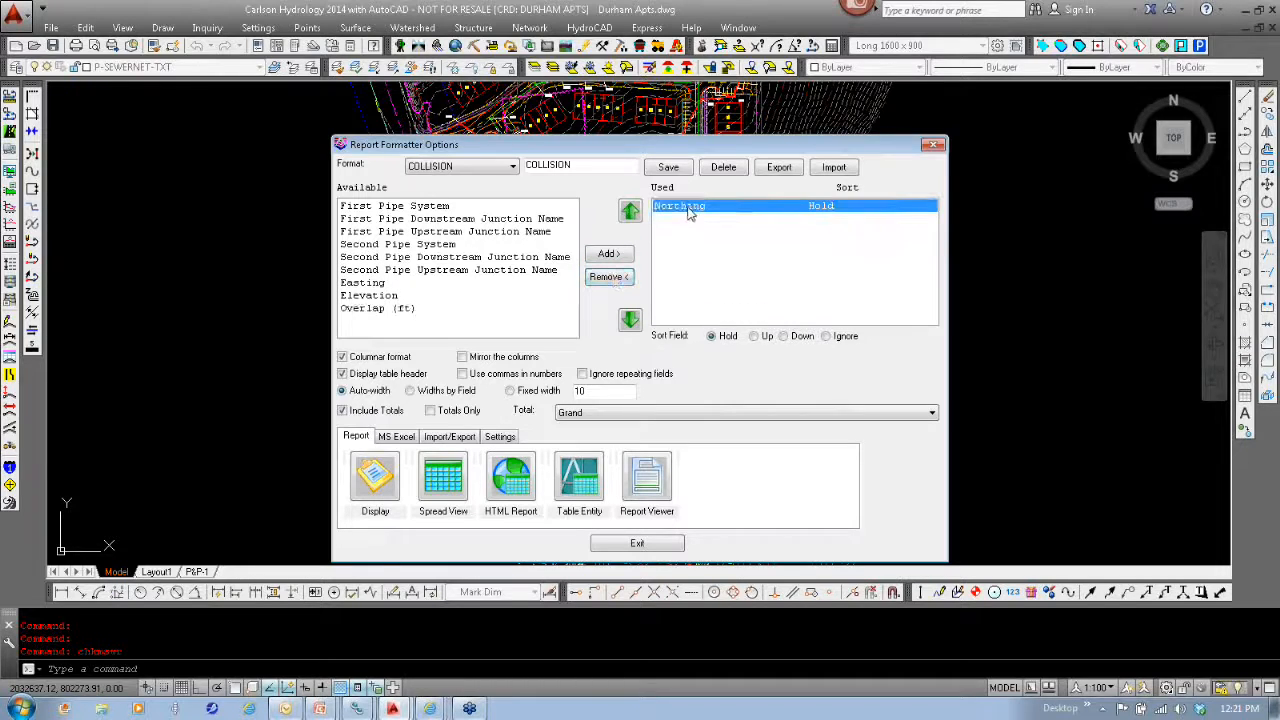
left_click(609, 277)
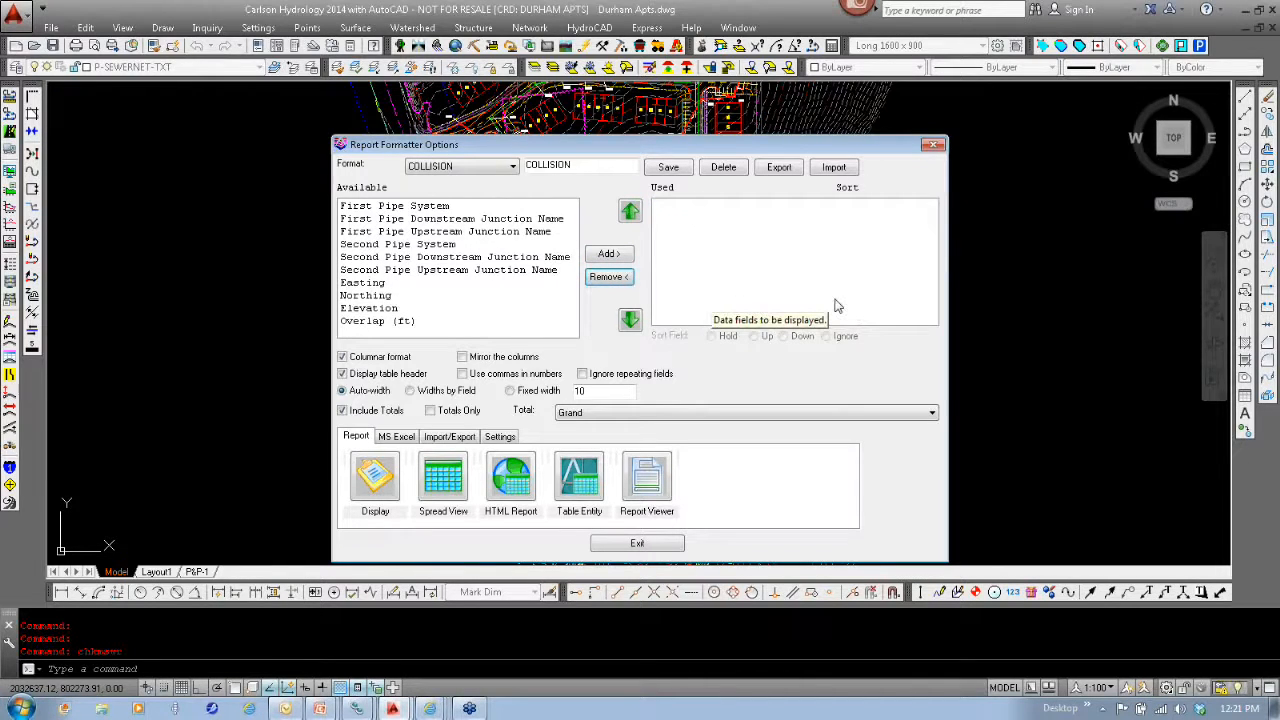
left_click(636, 544)
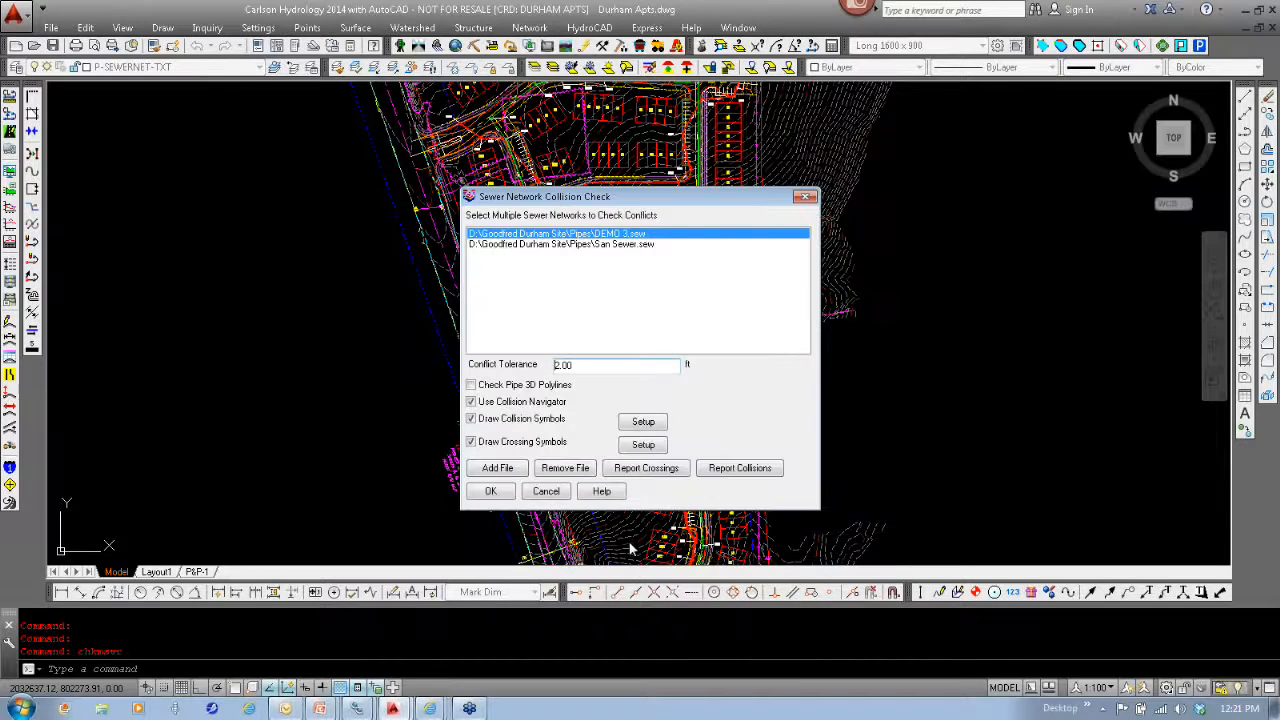
- Run the collision check on the two sewer networks with collision and crossing symbols drawn
left_click(490, 493)
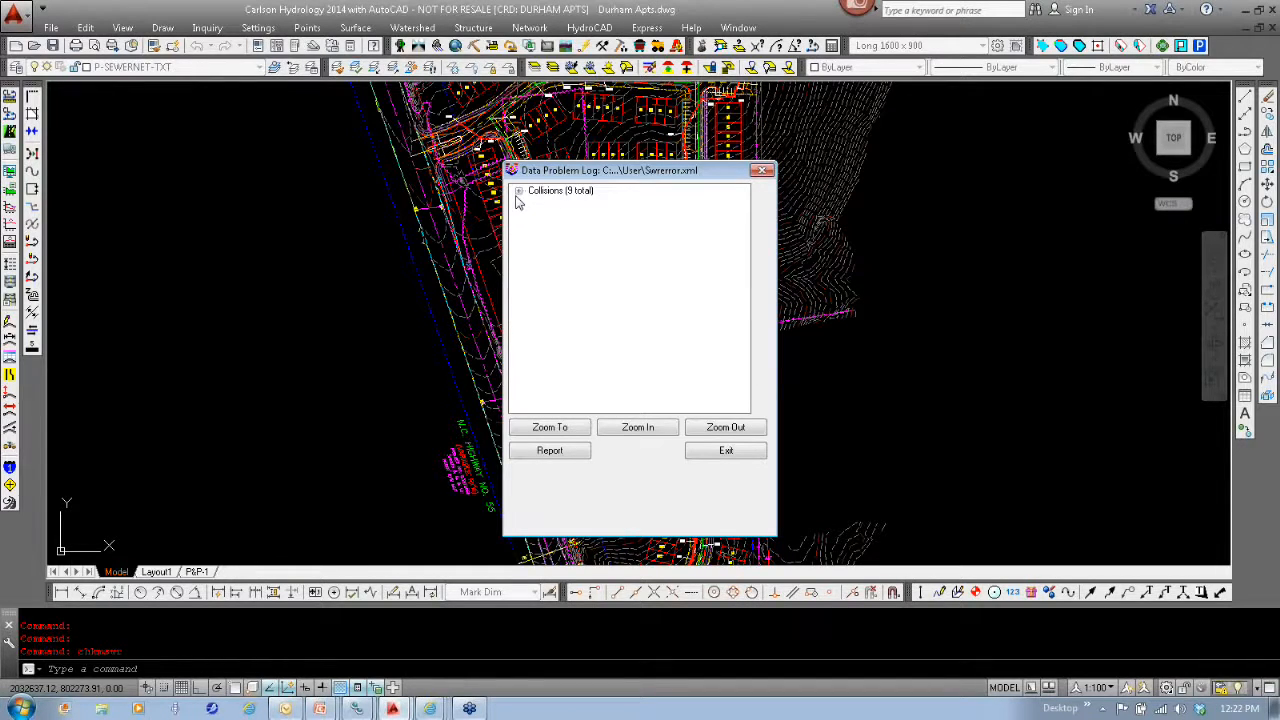
- Examine Collision #1 in the collision log close up in the drawing, with the log window clear of the crossing
left_click(519, 192)
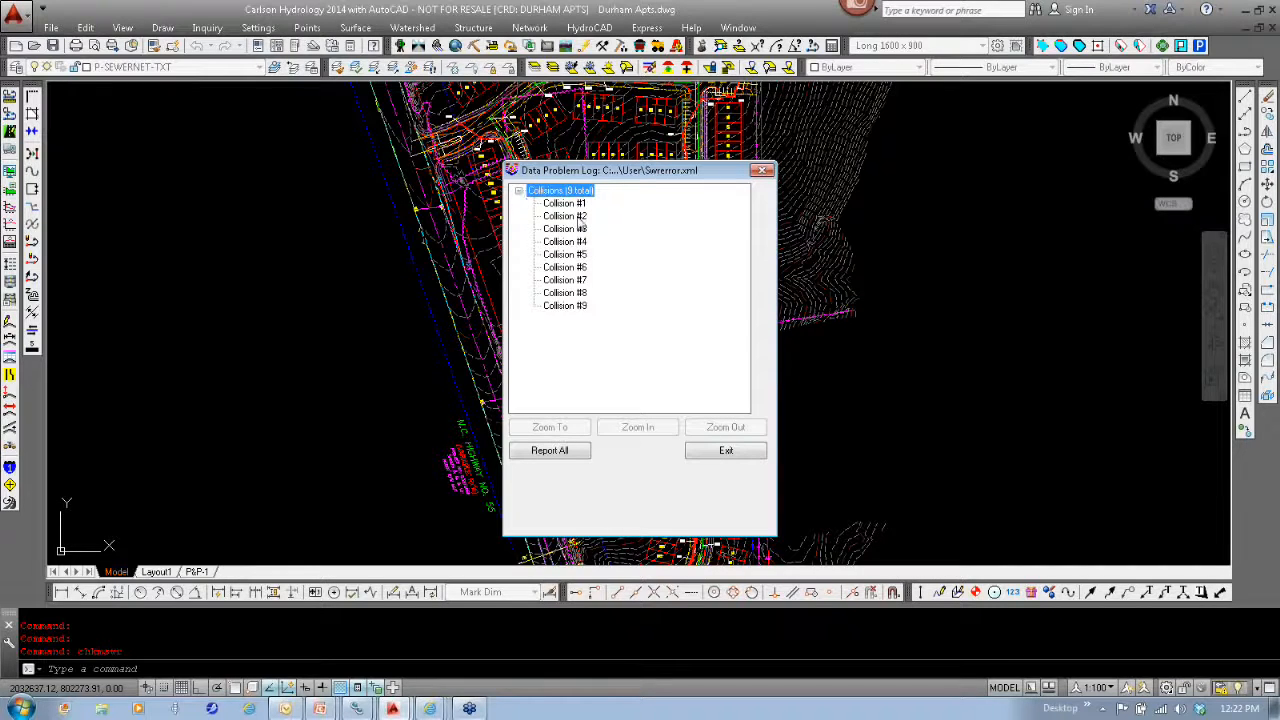
left_click(563, 204)
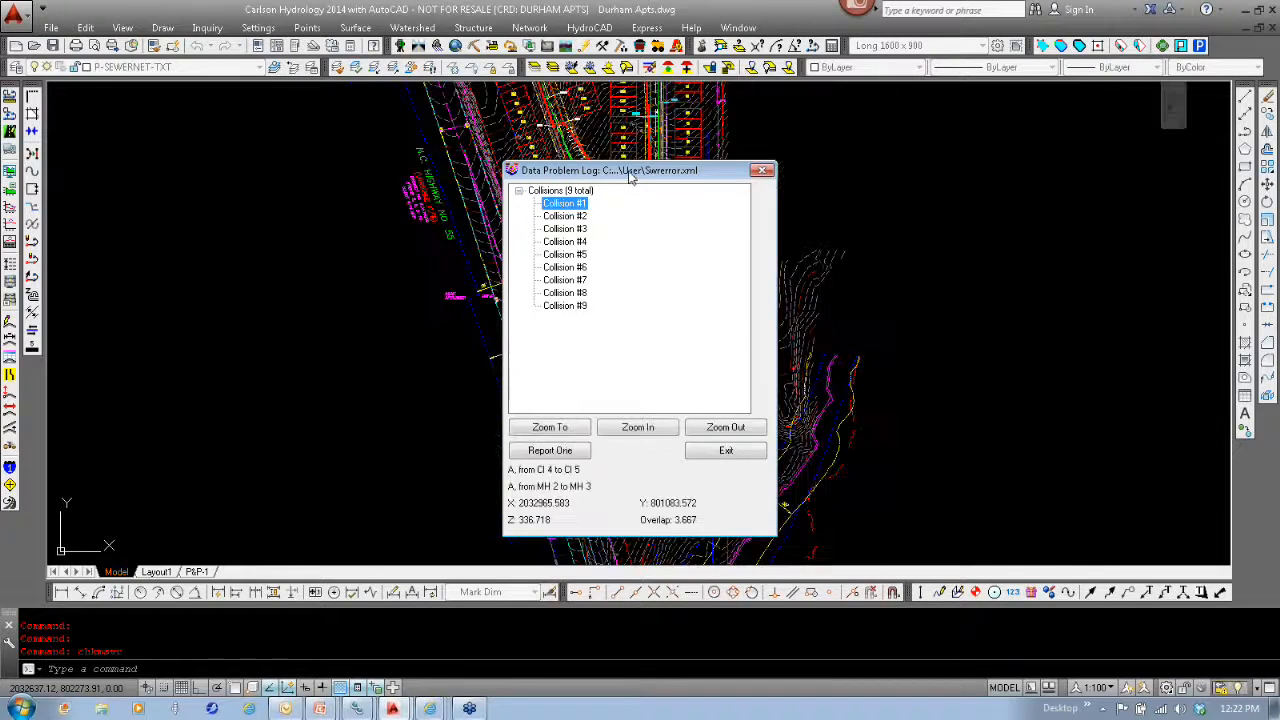
left_click_drag(335, 170, 331, 166)
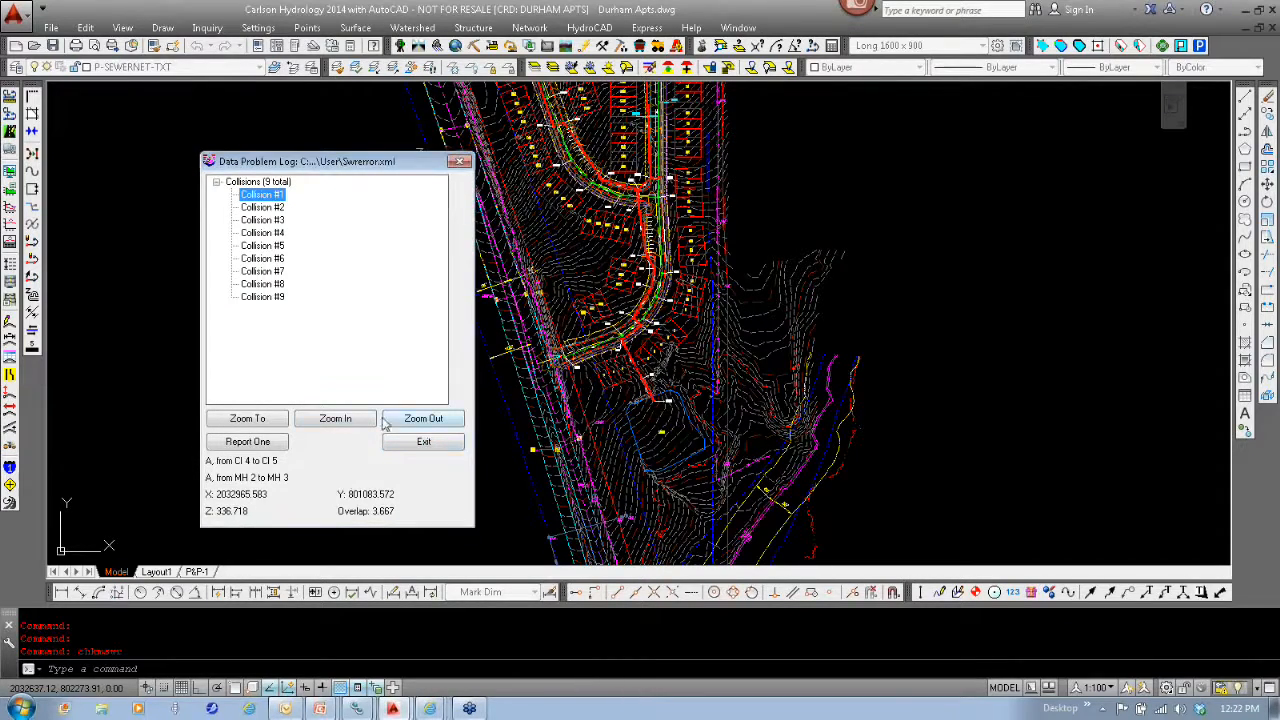
left_click(318, 423)
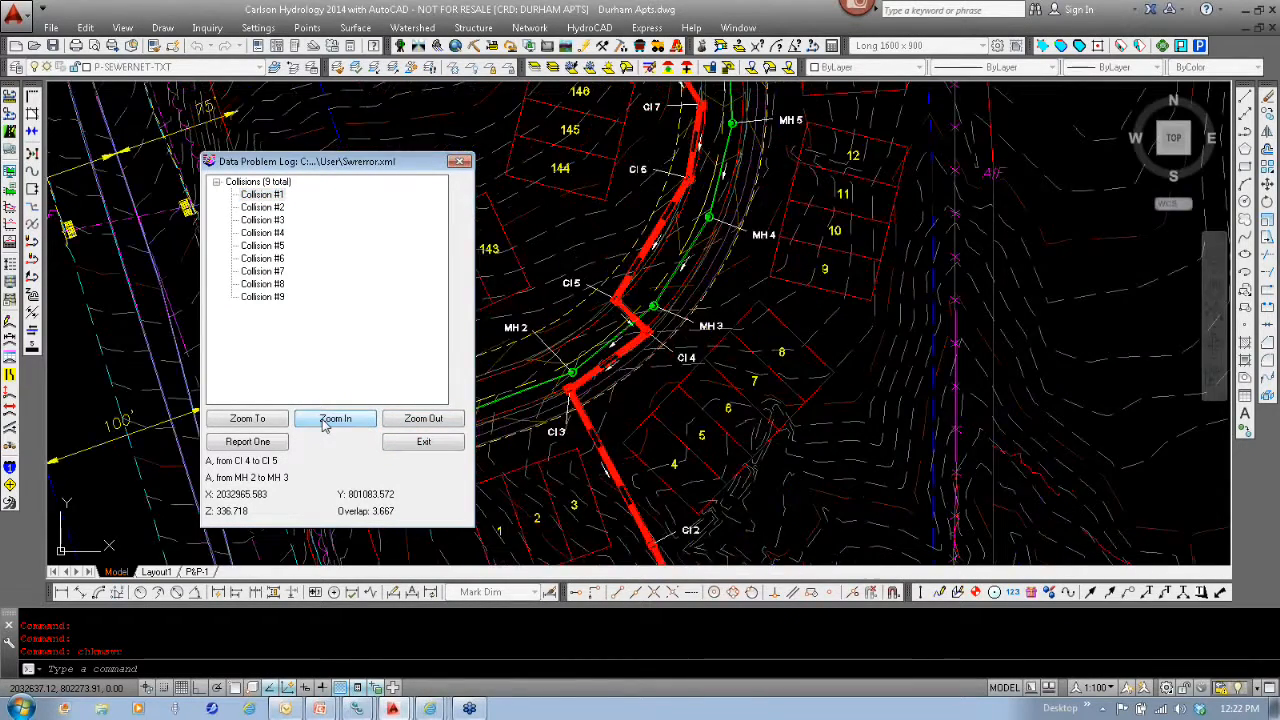
left_click(323, 424)
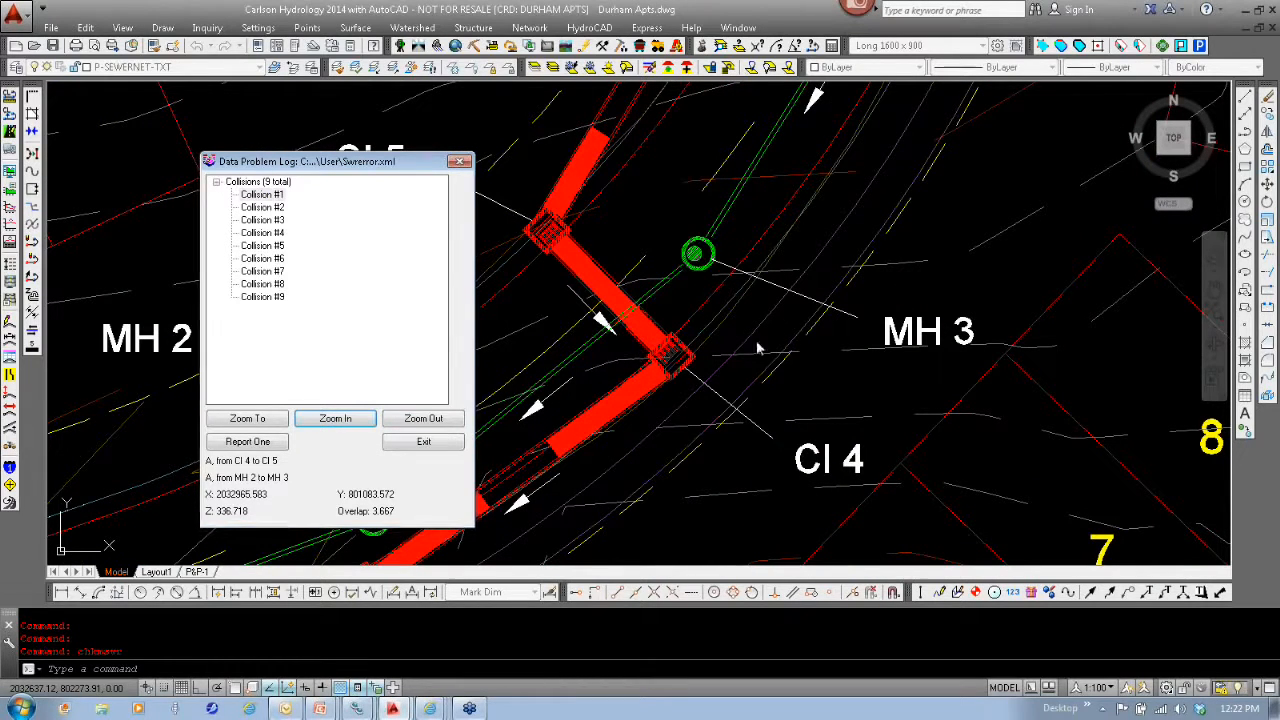
- Examine Collision #7 close up in the drawing and leave the collision log
left_click(264, 272)
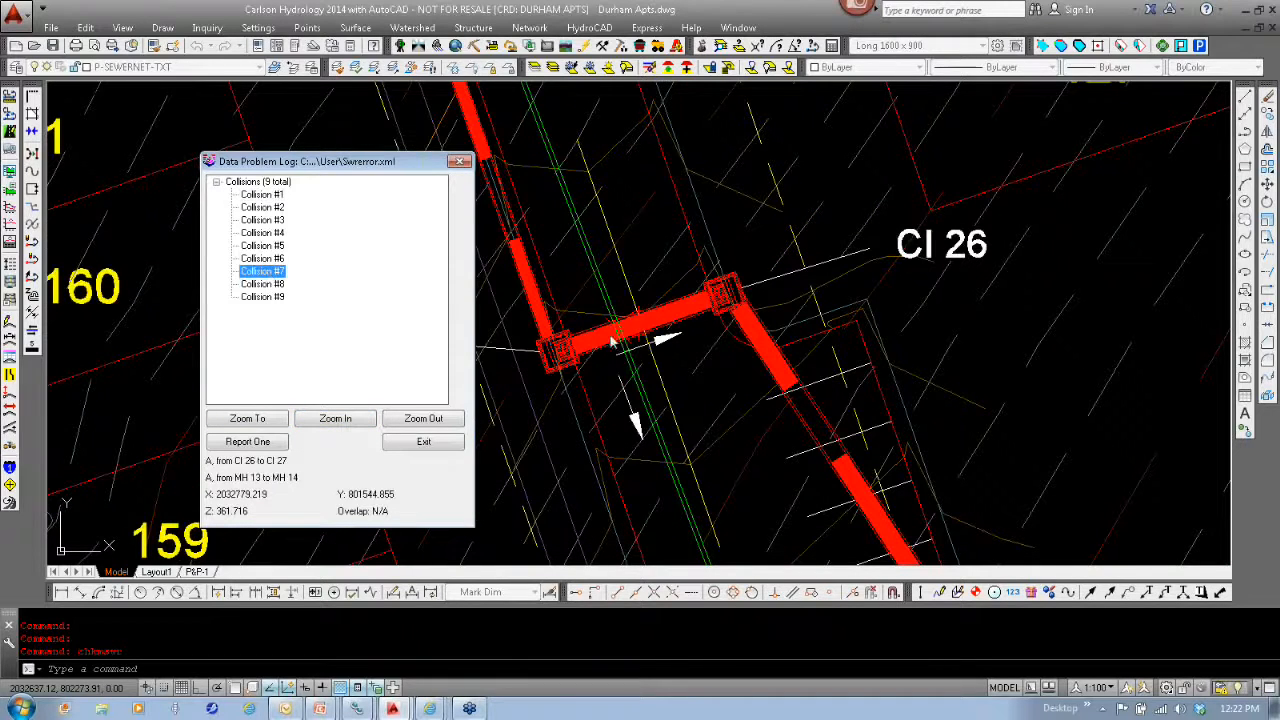
left_click(330, 424)
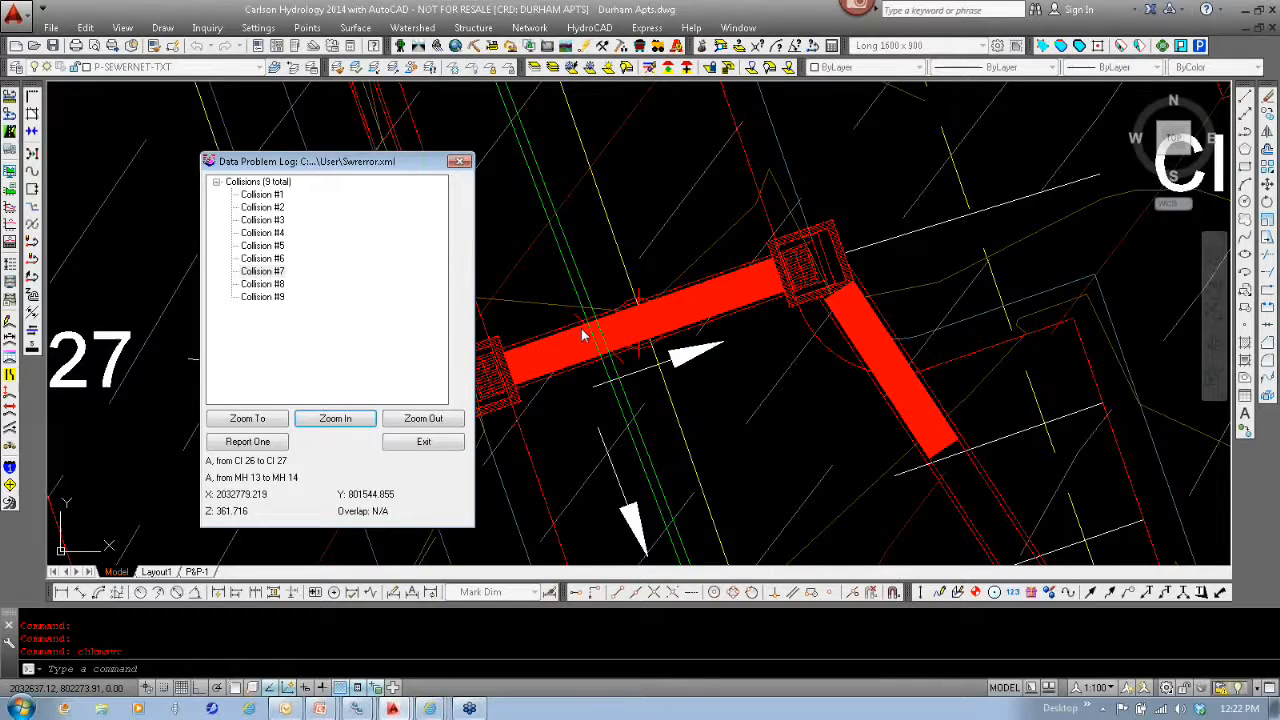
left_click(437, 446)
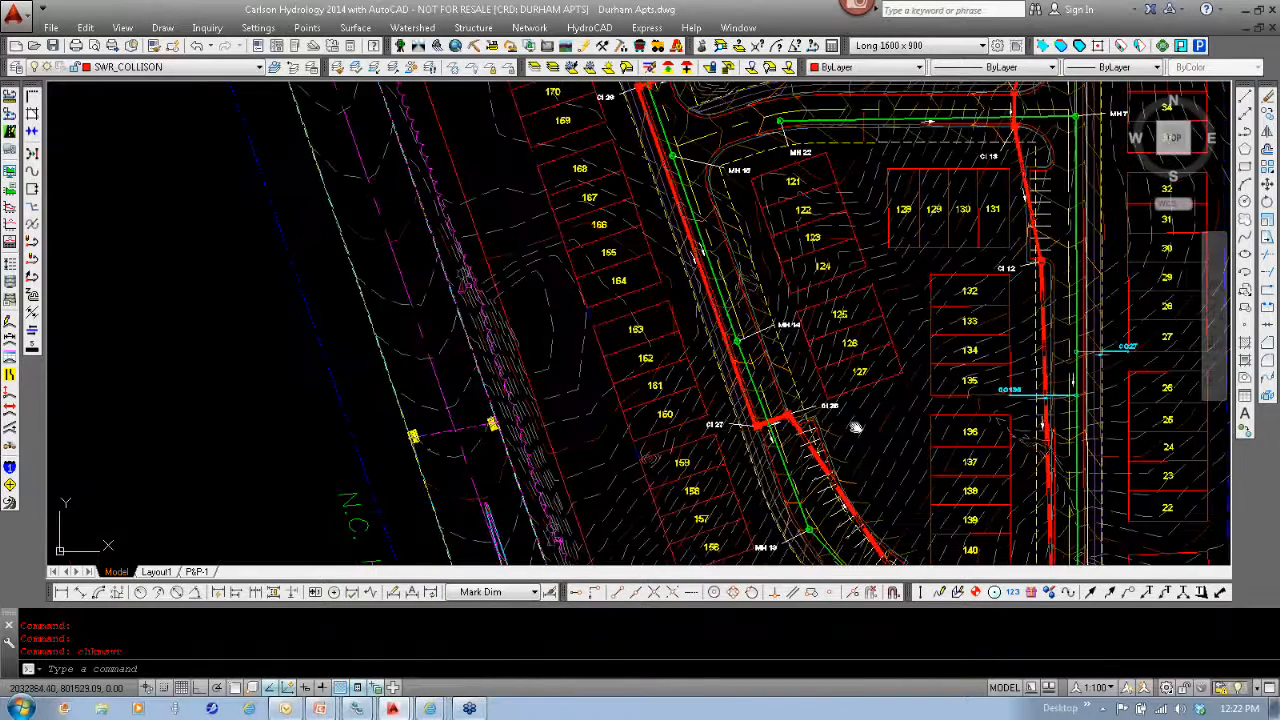
- Start a bench pond design using surface files for the surface model and pond bottom, with Top Bench as polyline reference
middle_click_drag(856, 427, 603, 303)
scroll(605, 305, "down", 4)
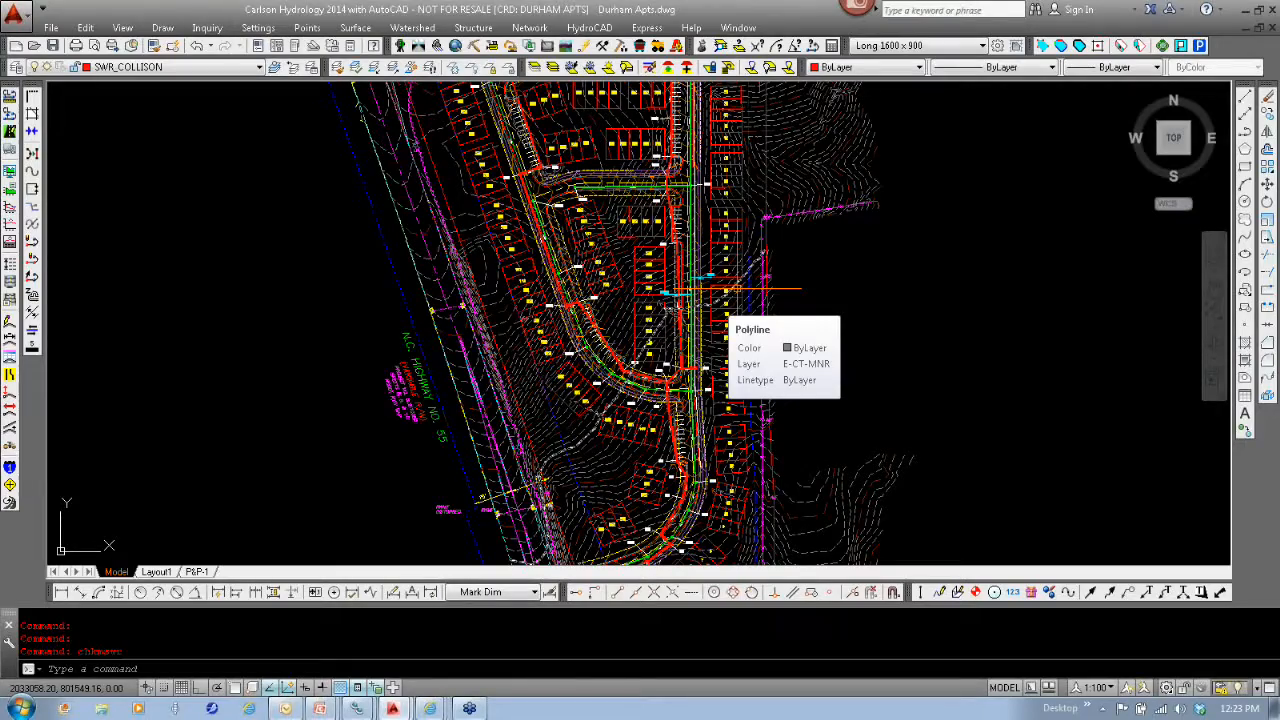
middle_click_drag(909, 371, 905, 265)
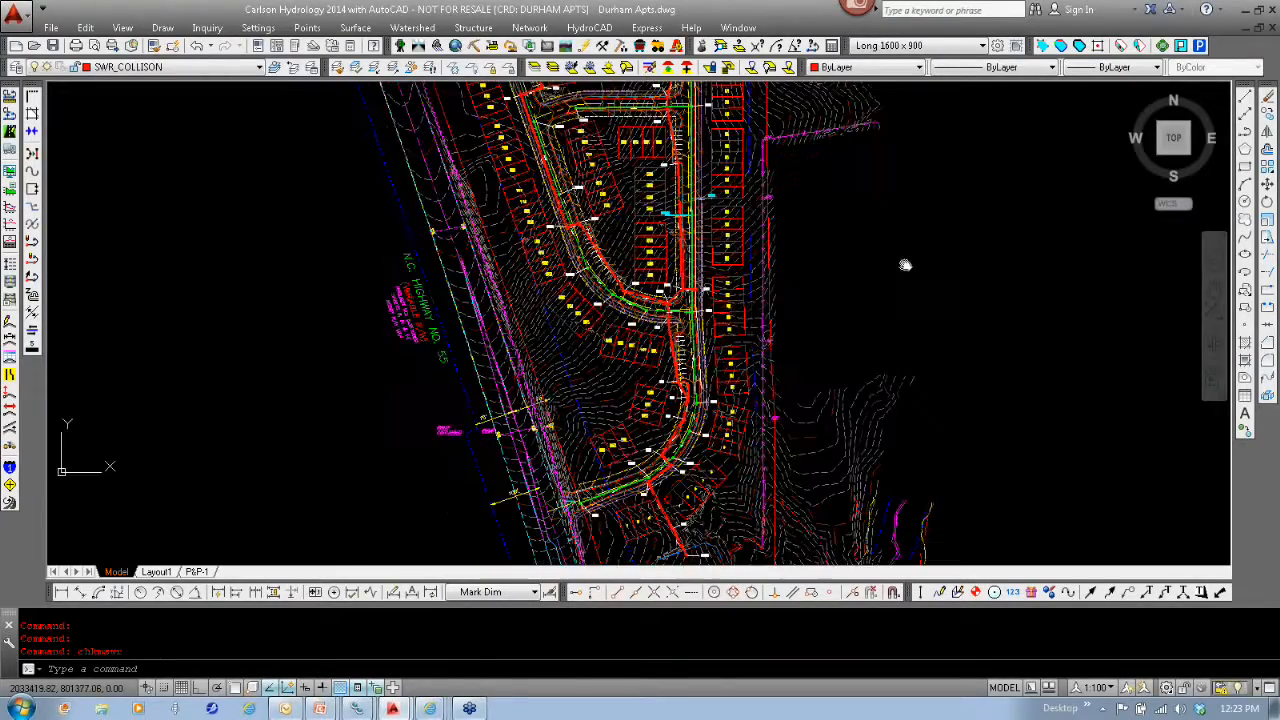
scroll(673, 425, "up", 8)
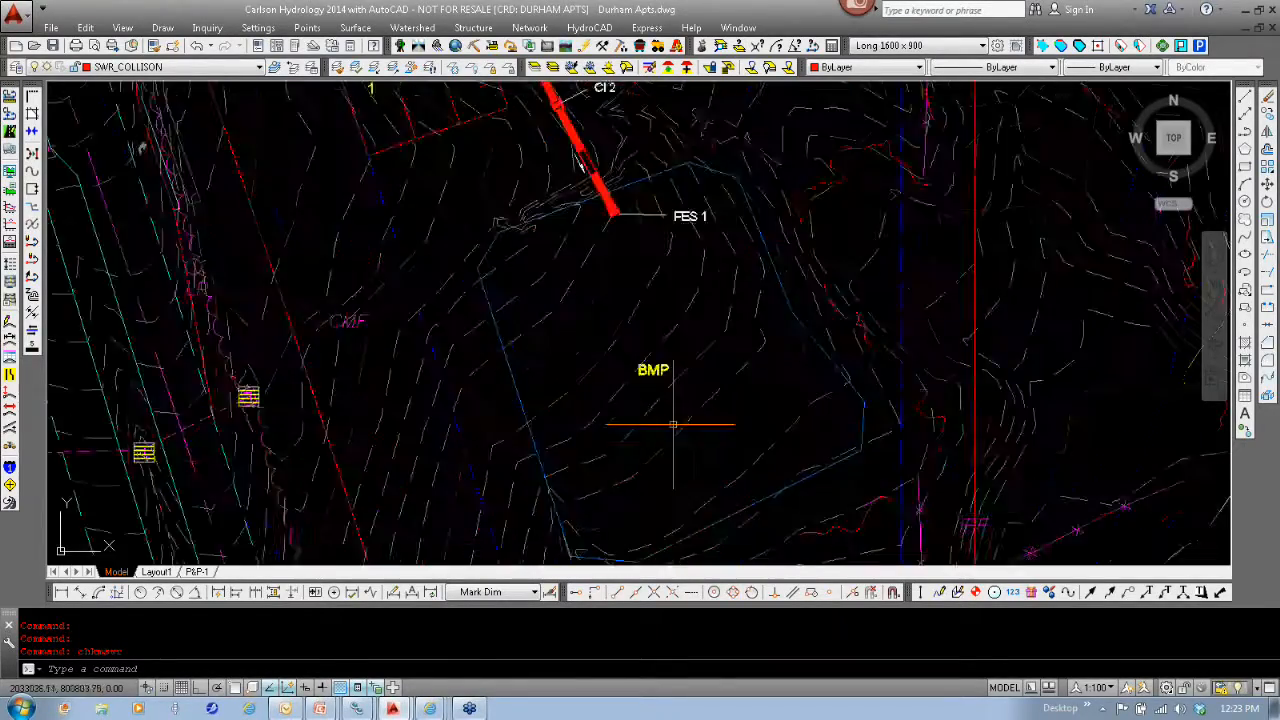
scroll(673, 425, "down", 4)
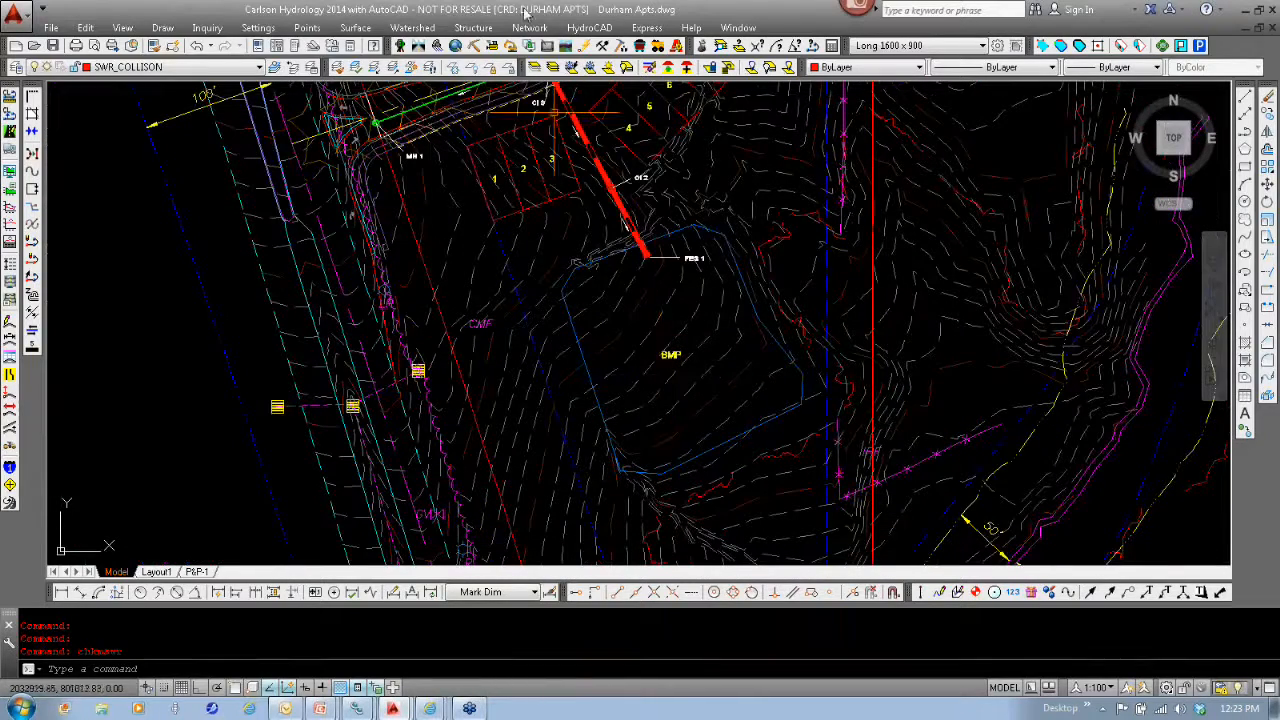
left_click(473, 27)
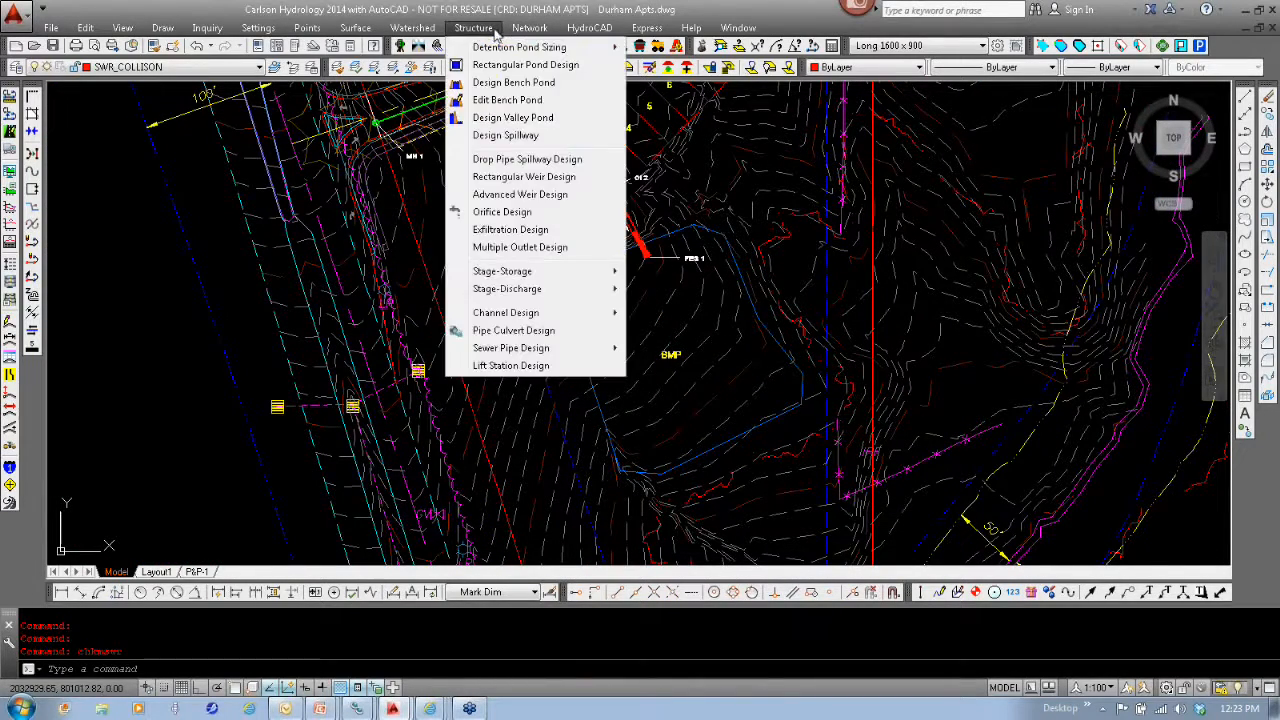
left_click(514, 83)
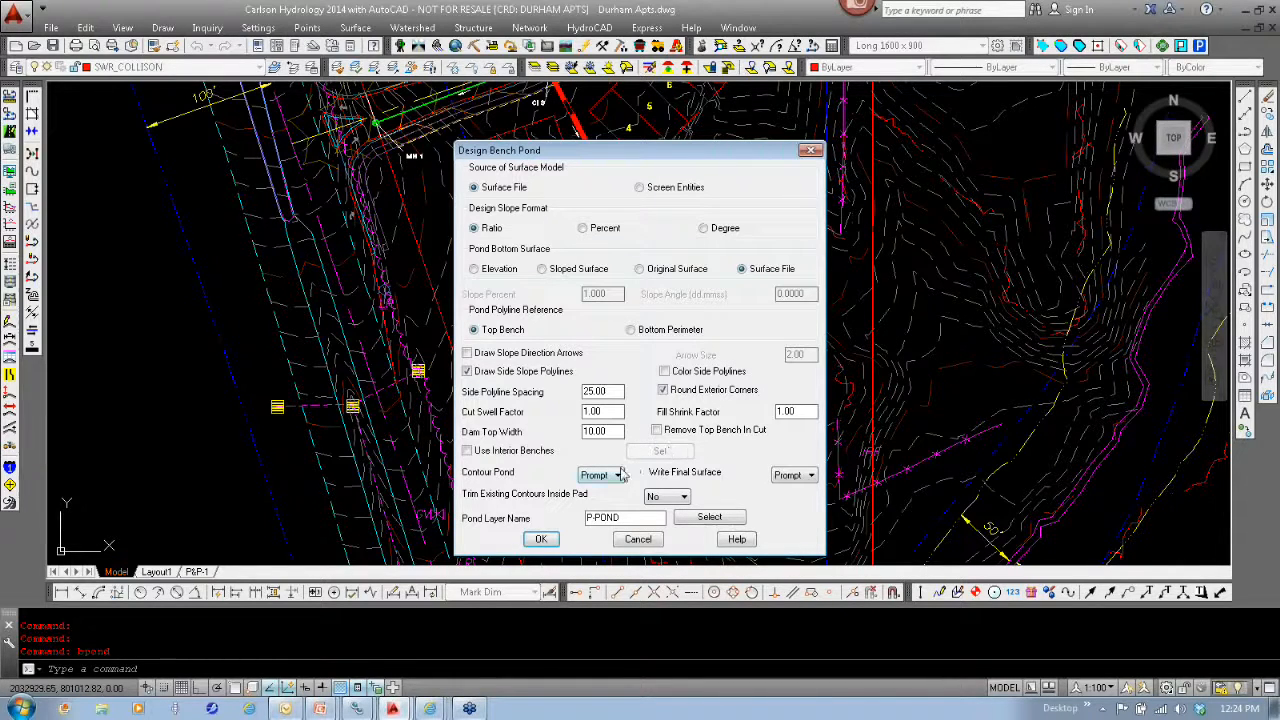
left_click(541, 540)
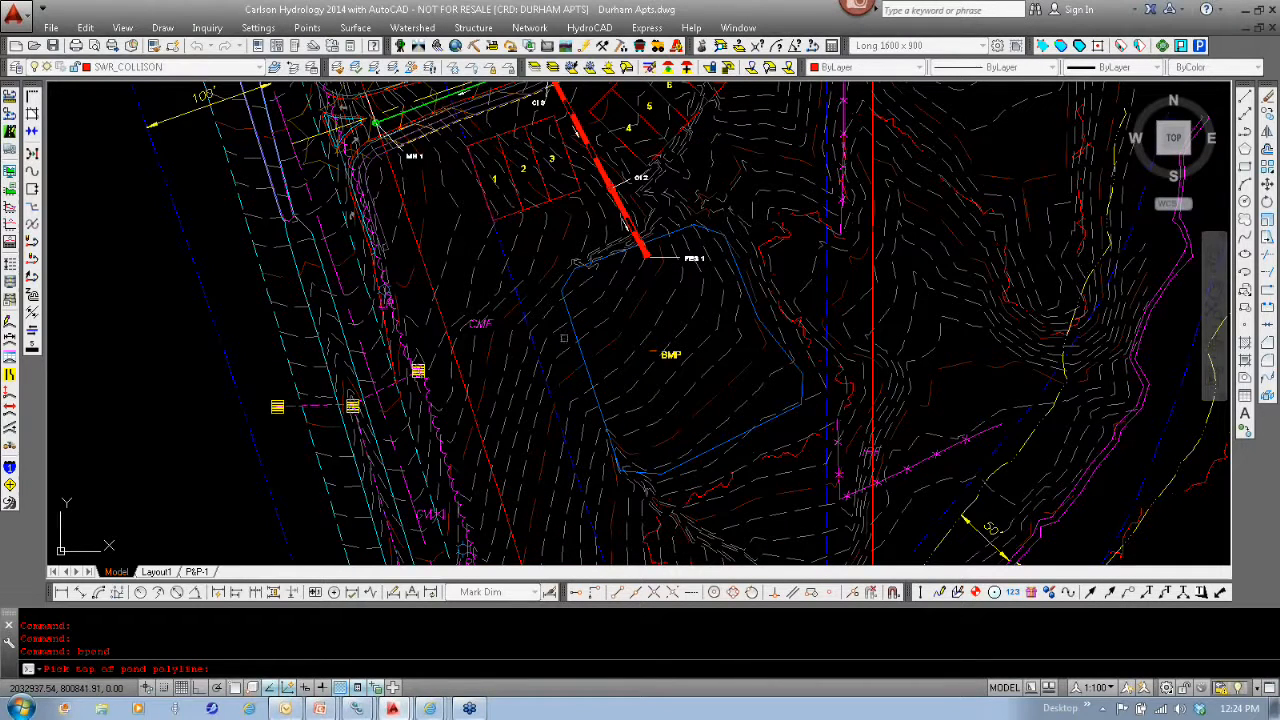
- Use the outline around the BMP area as the top-of-pond polyline and load EG.tin as the existing surface
left_click(580, 262)
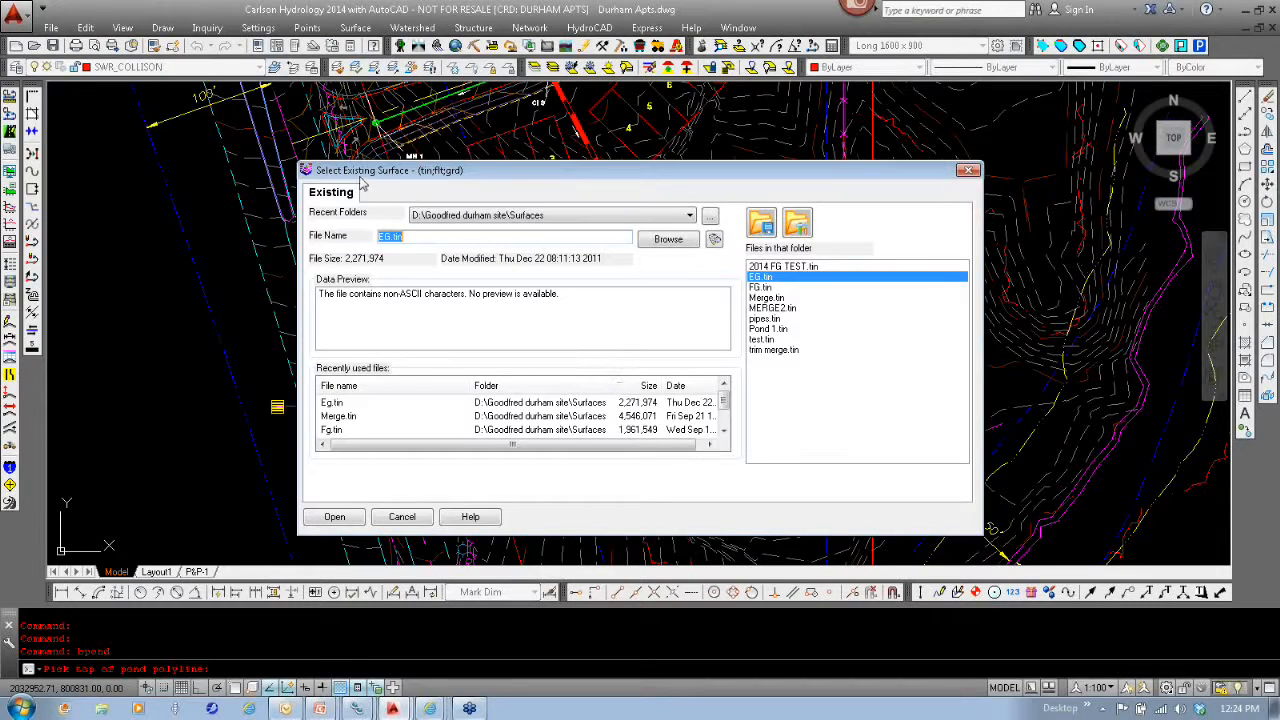
left_click(762, 279)
double_click(762, 279)
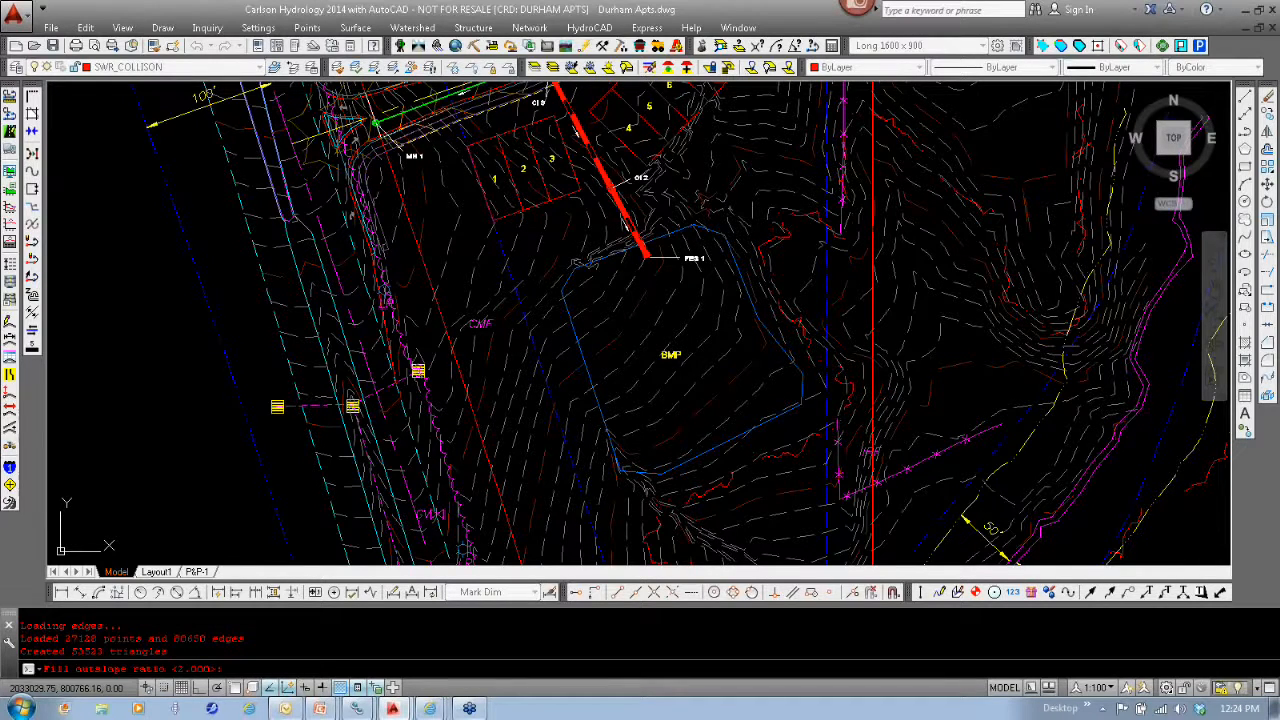
- Accept the 2.000 fill and cut outslope ratios and set the pond's interior slope ratio to 2
key("Return")
key("Return")
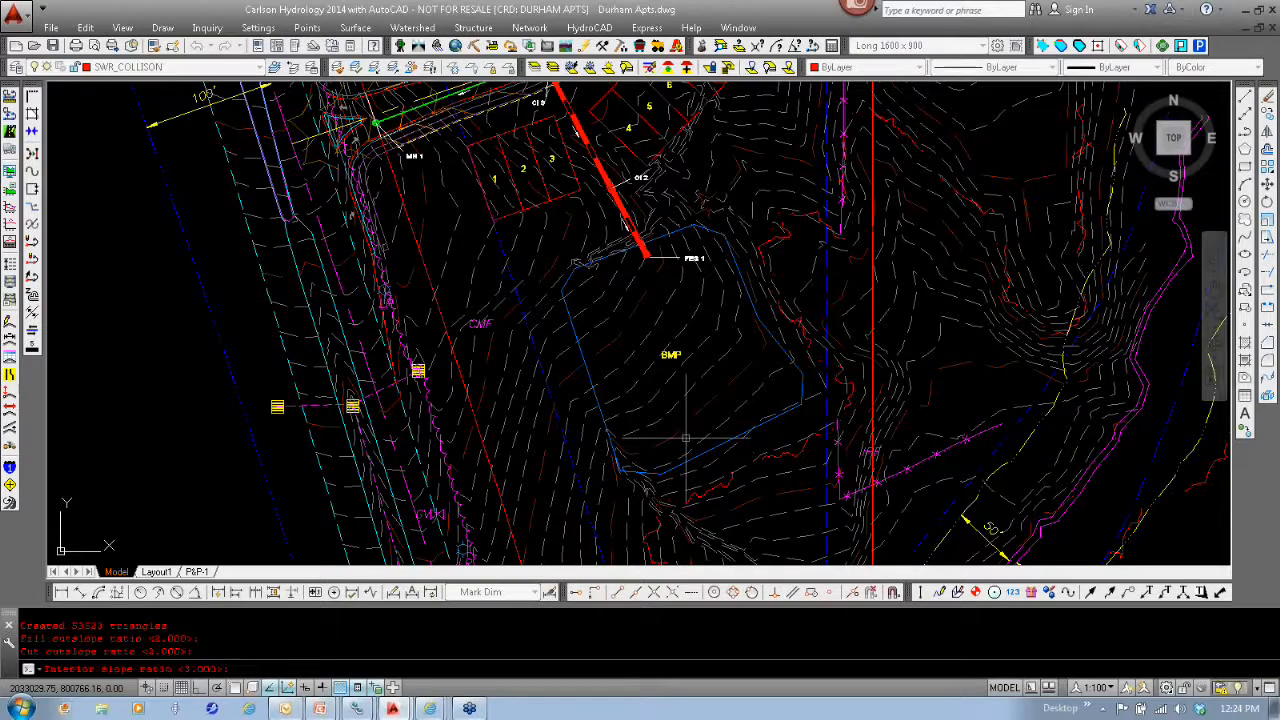
type("2")
key("Return")
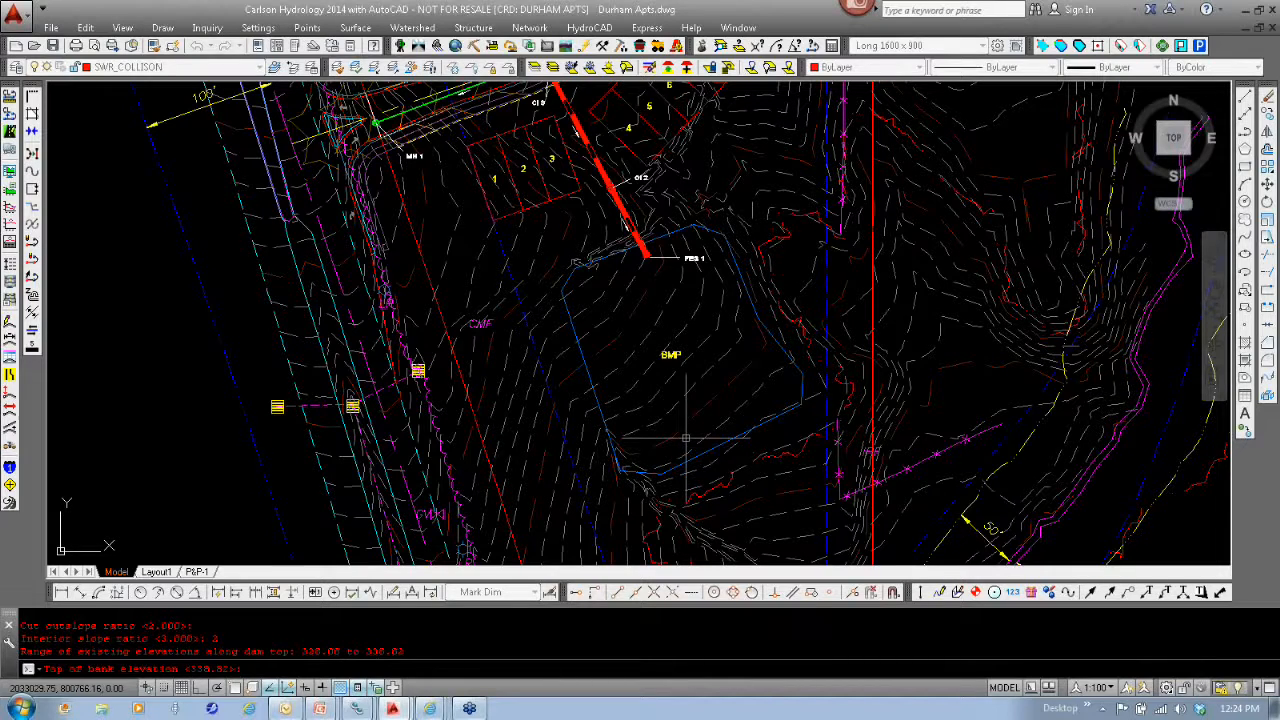
- Set the pond's top of bank elevation to 338 and use EG.tin as its interior surface
type("3")
type("30")
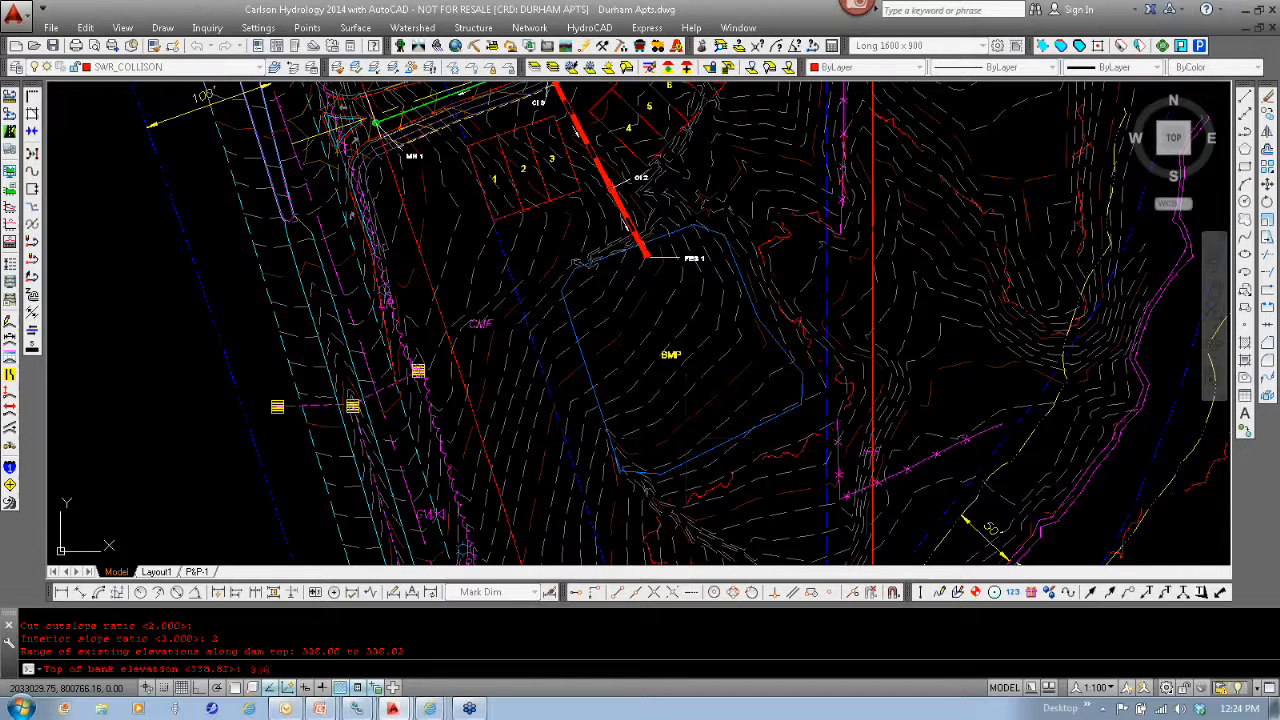
key("Return")
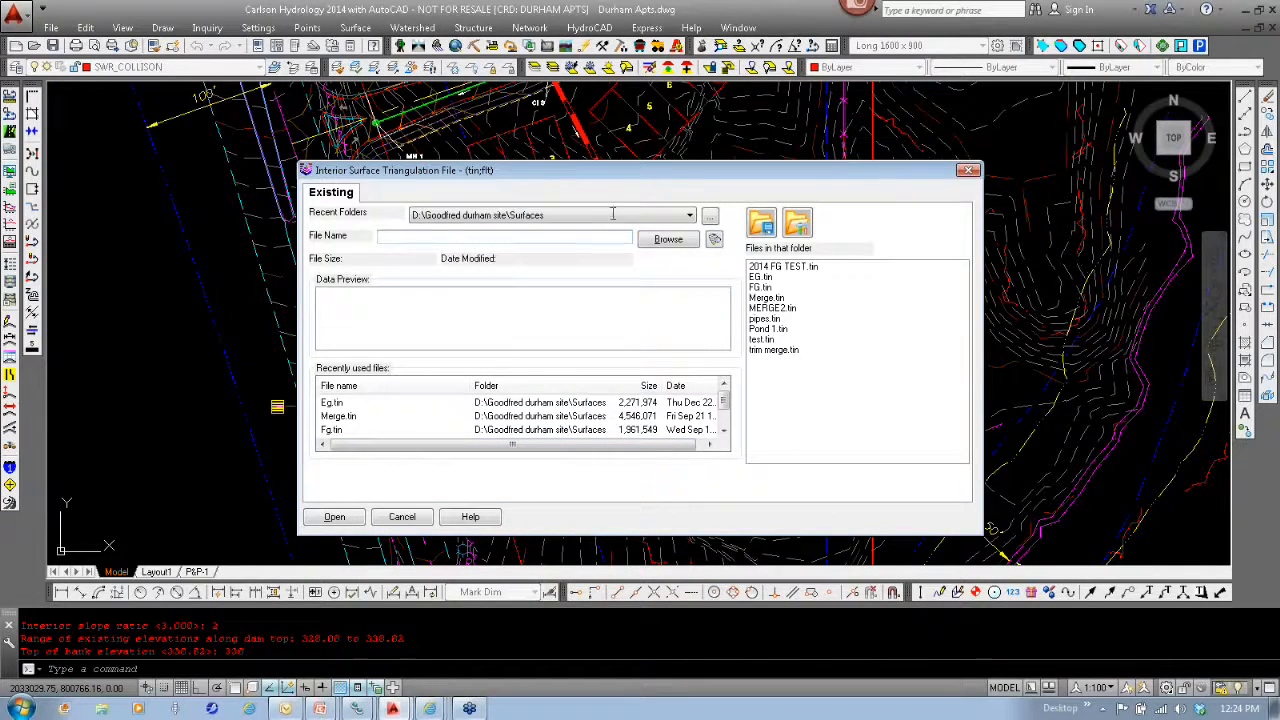
double_click(330, 403)
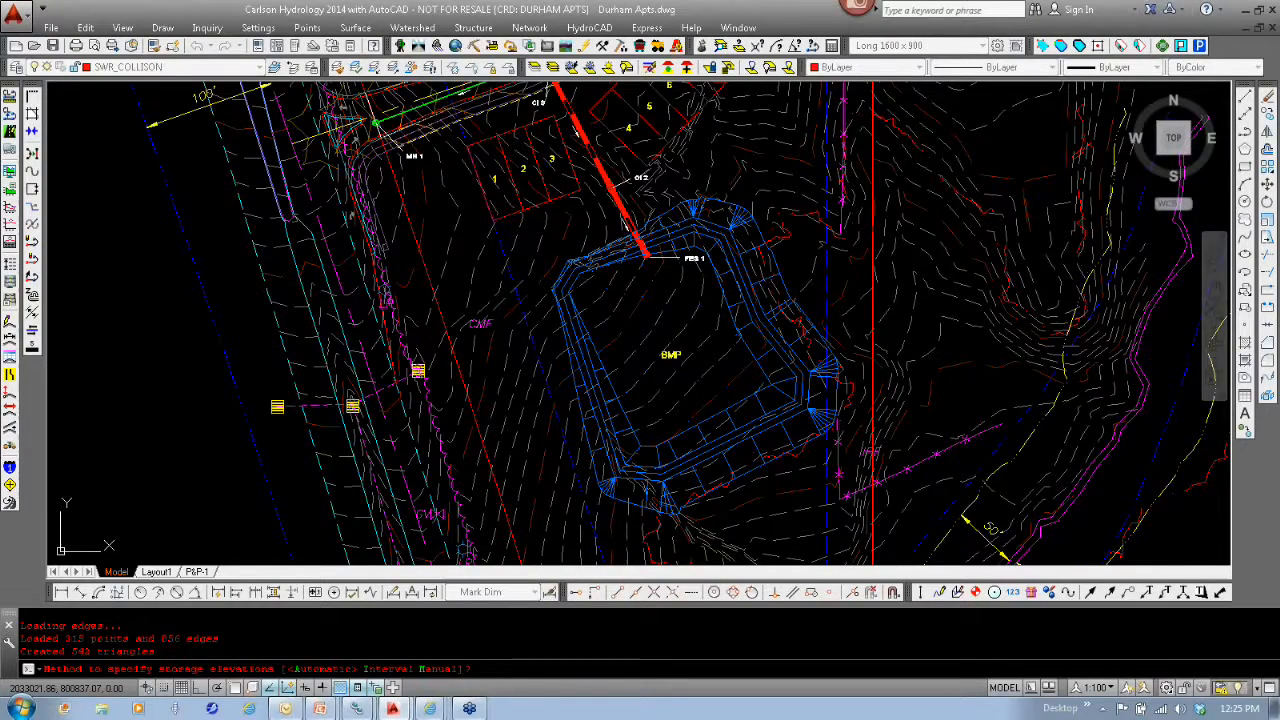
- Generate the pond report with automatic storage elevations, review its earthwork and storage volumes, and close it
key("Return")
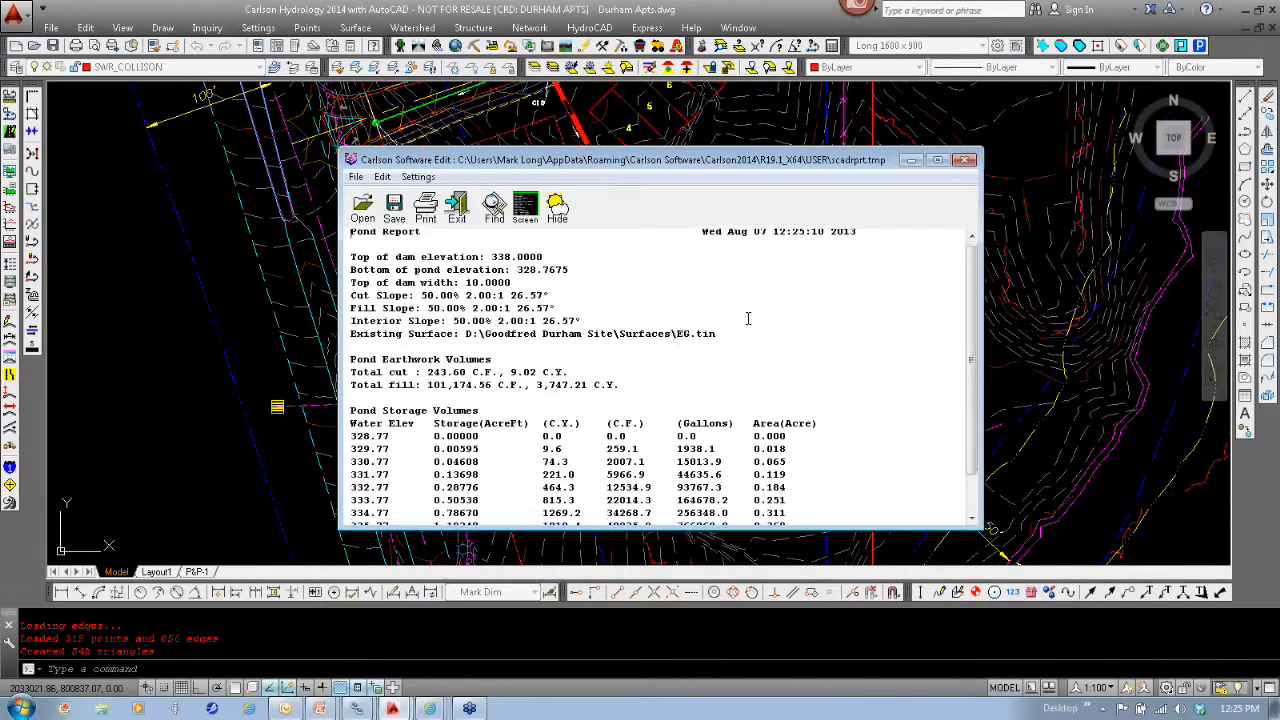
scroll(748, 318, "down", 2)
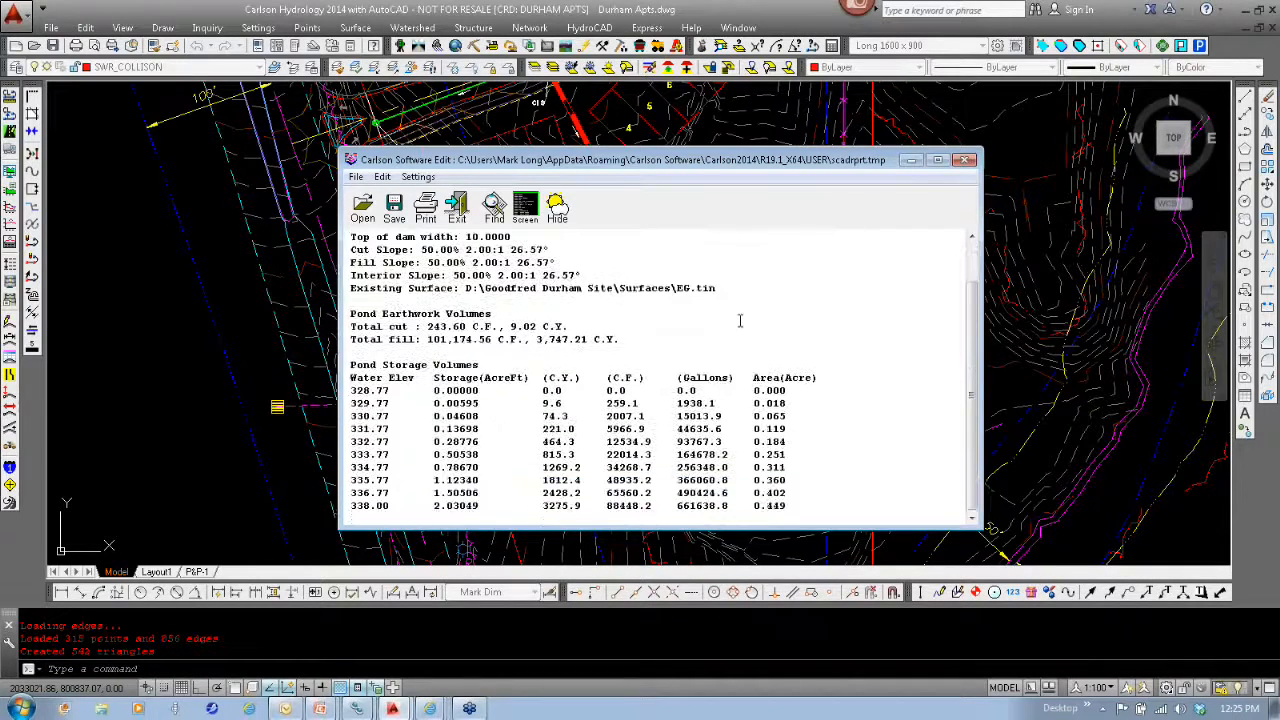
left_click(965, 161)
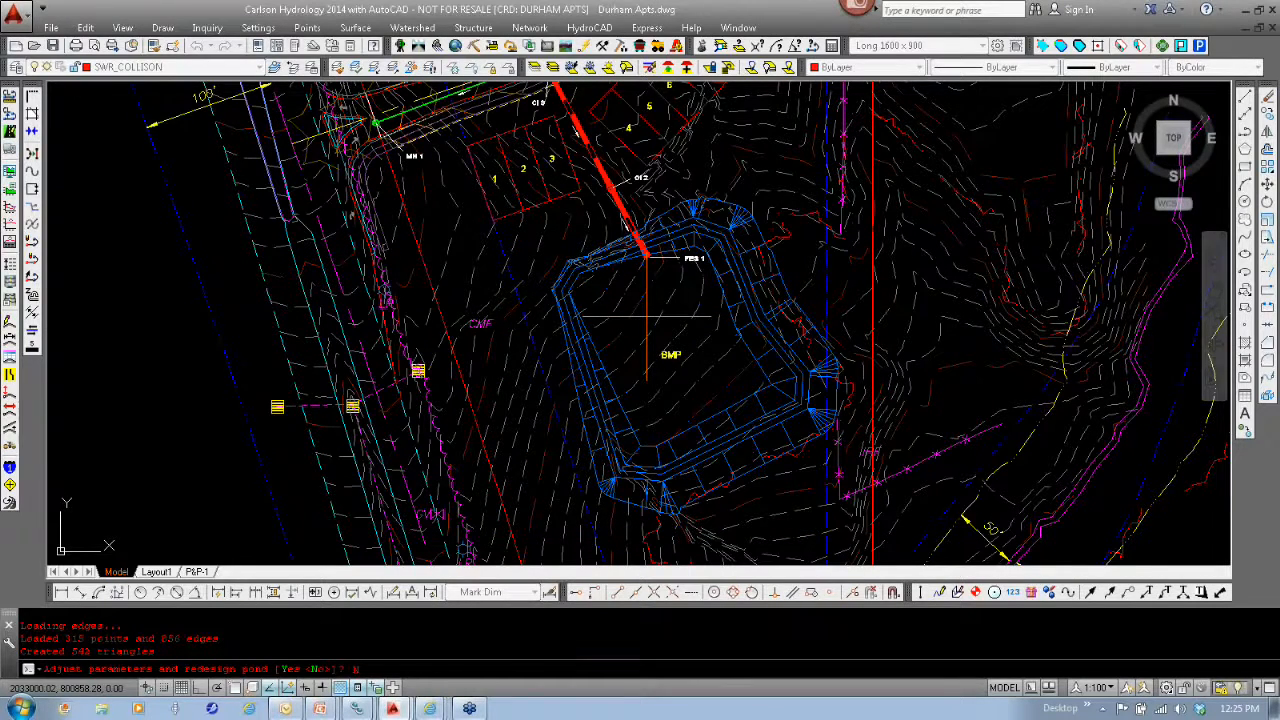
- Keep the pond design without readjusting it, and skip writing the stage-storage file and the final surface triangulation file
type("N")
key("Return")
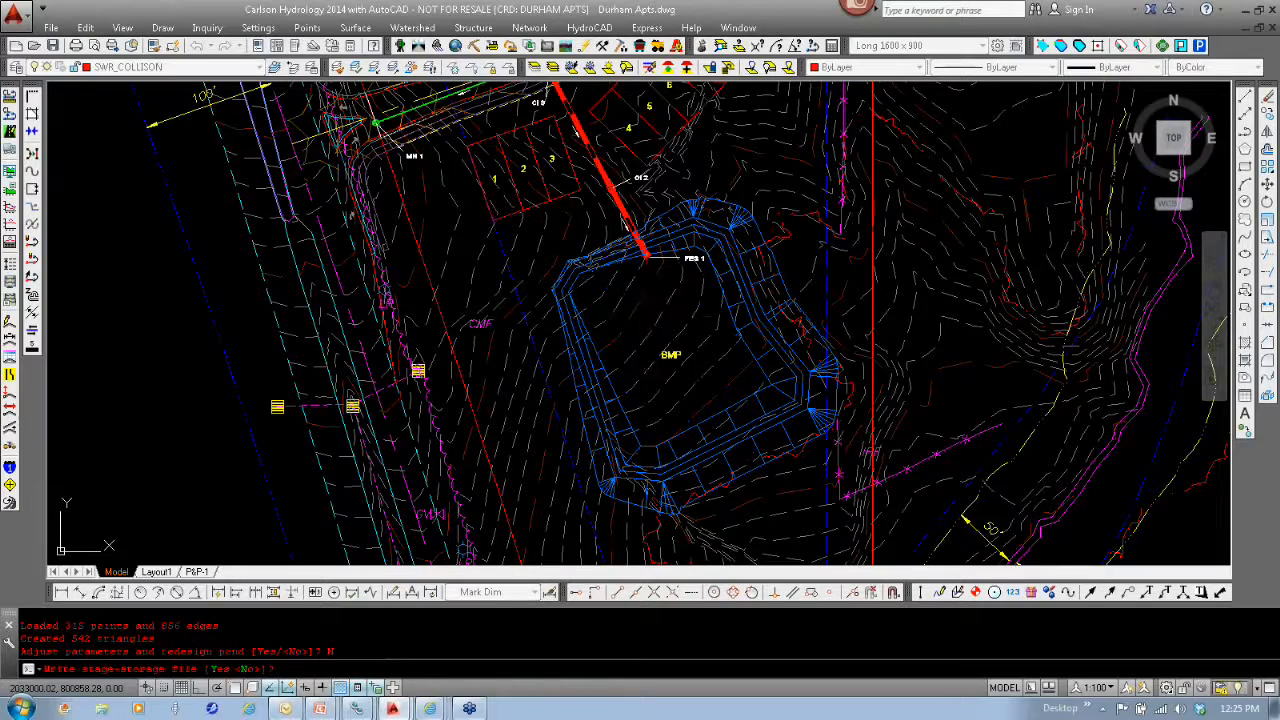
type("N")
key("Return")
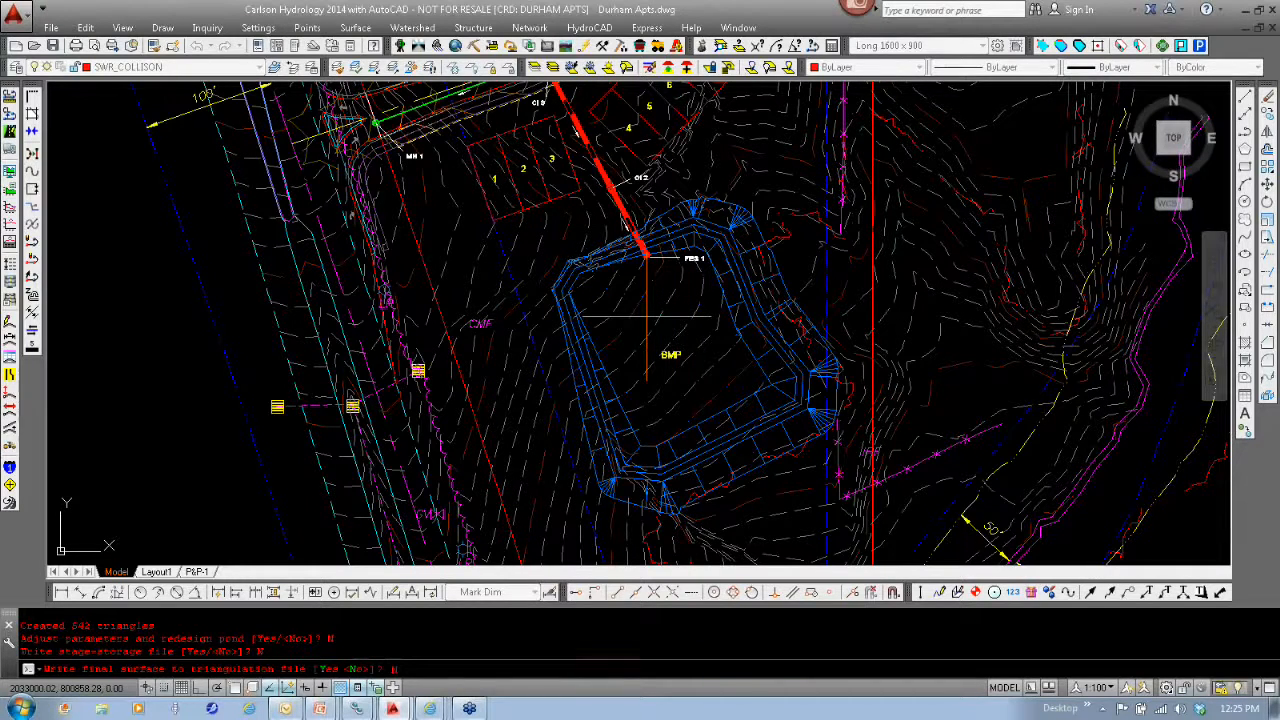
type("N")
key("Return")
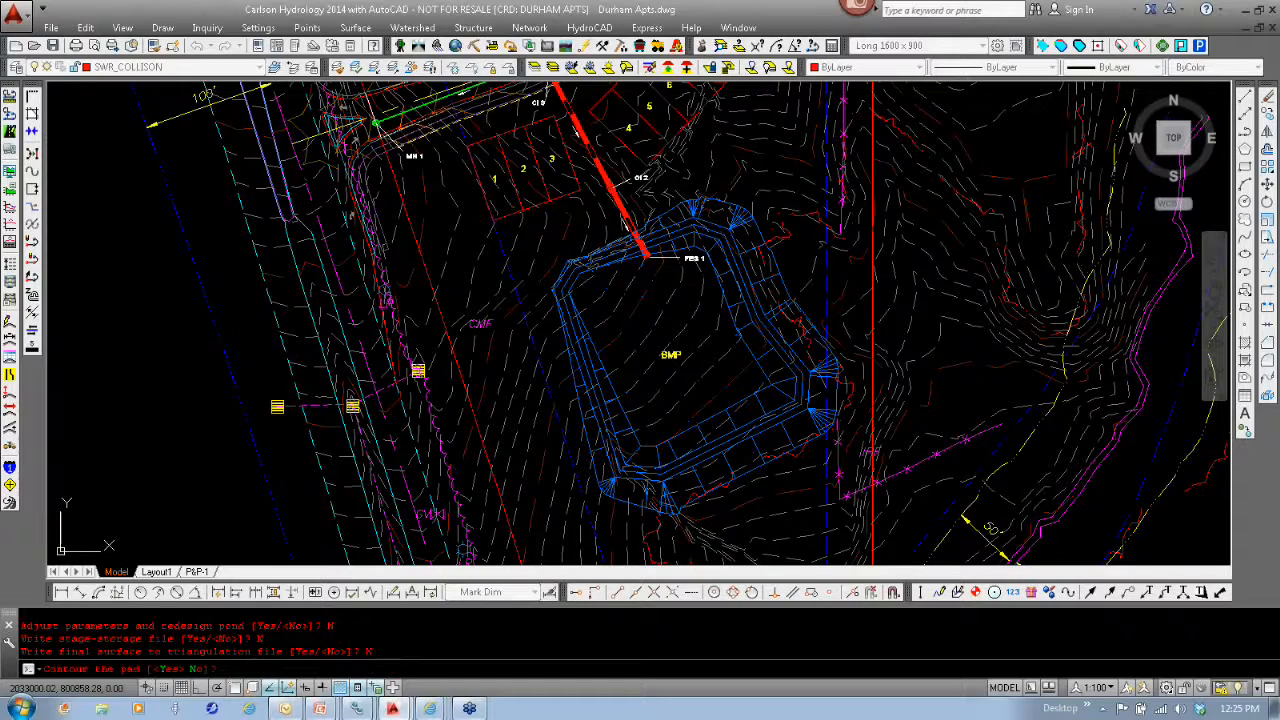
- Contour the pond on layer CTR at a 1.00 interval with a 0.50 minimum line length and reduced vertices
type("Y")
key("Return")
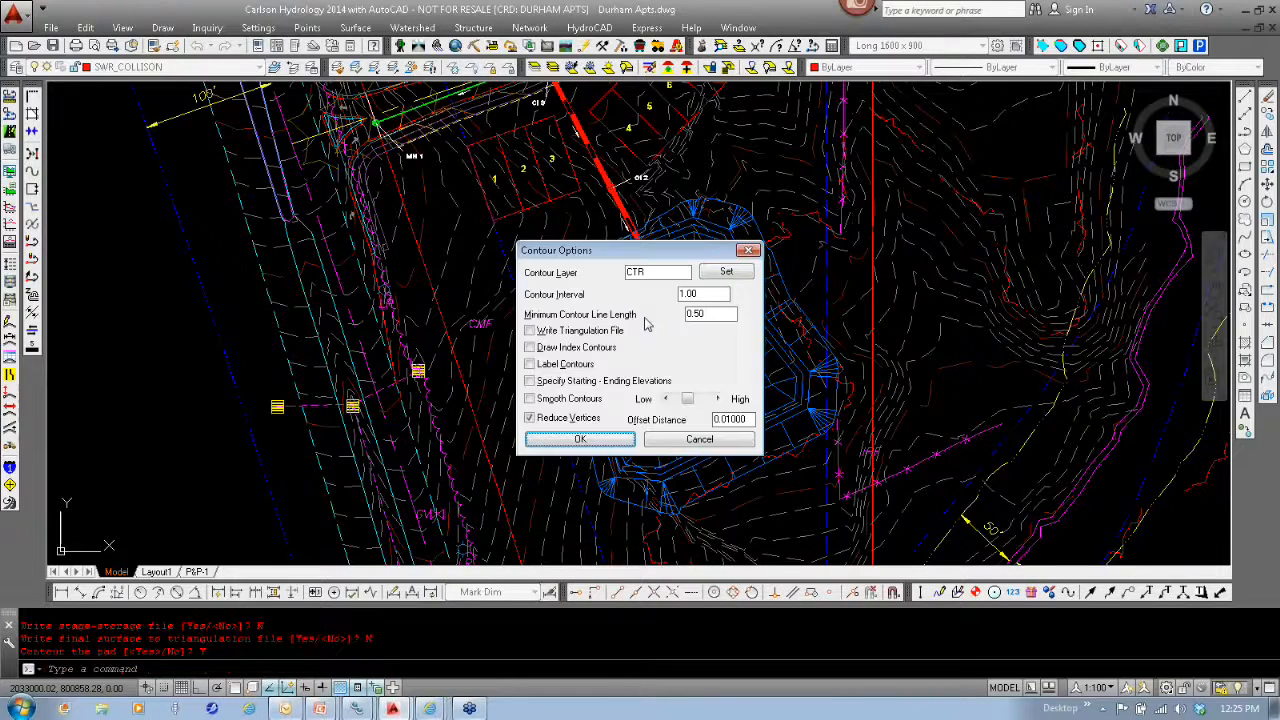
left_click(580, 440)
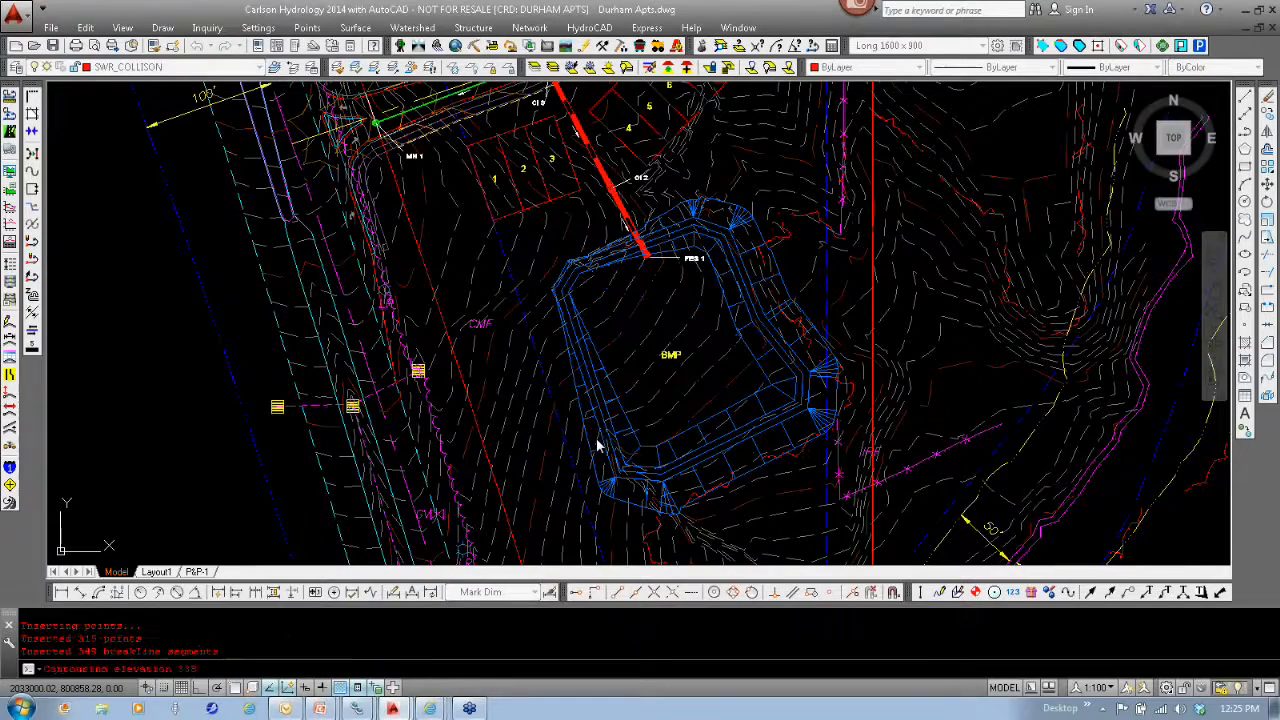
- Examine the pond's new contours around the BMP label and how they meet the surrounding site
scroll(617, 286, "up", 2)
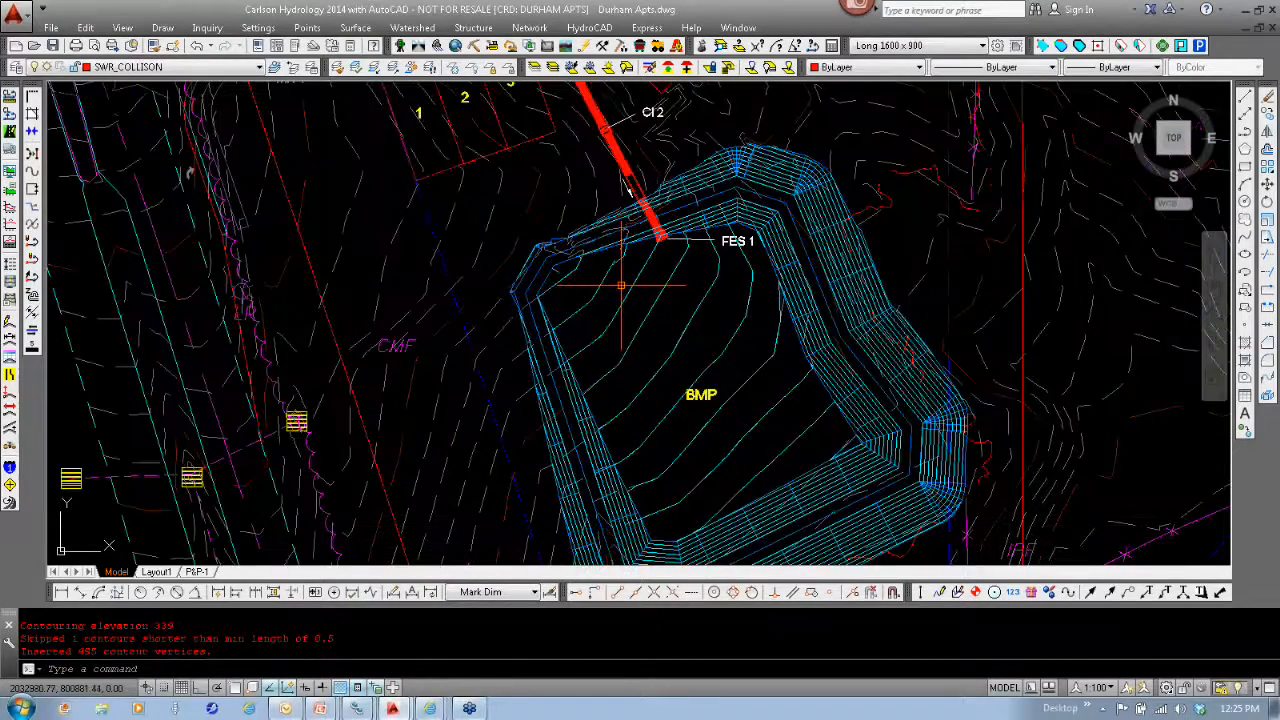
scroll(620, 286, "up", 2)
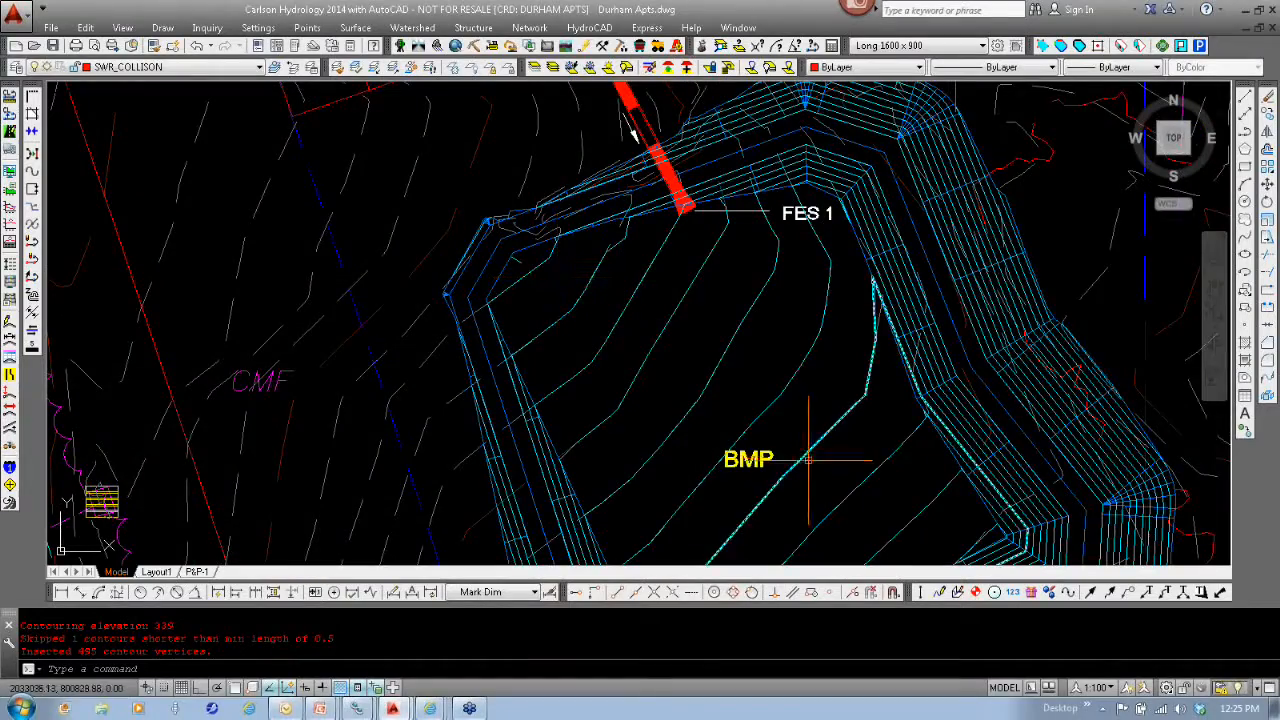
scroll(758, 389, "down", 1)
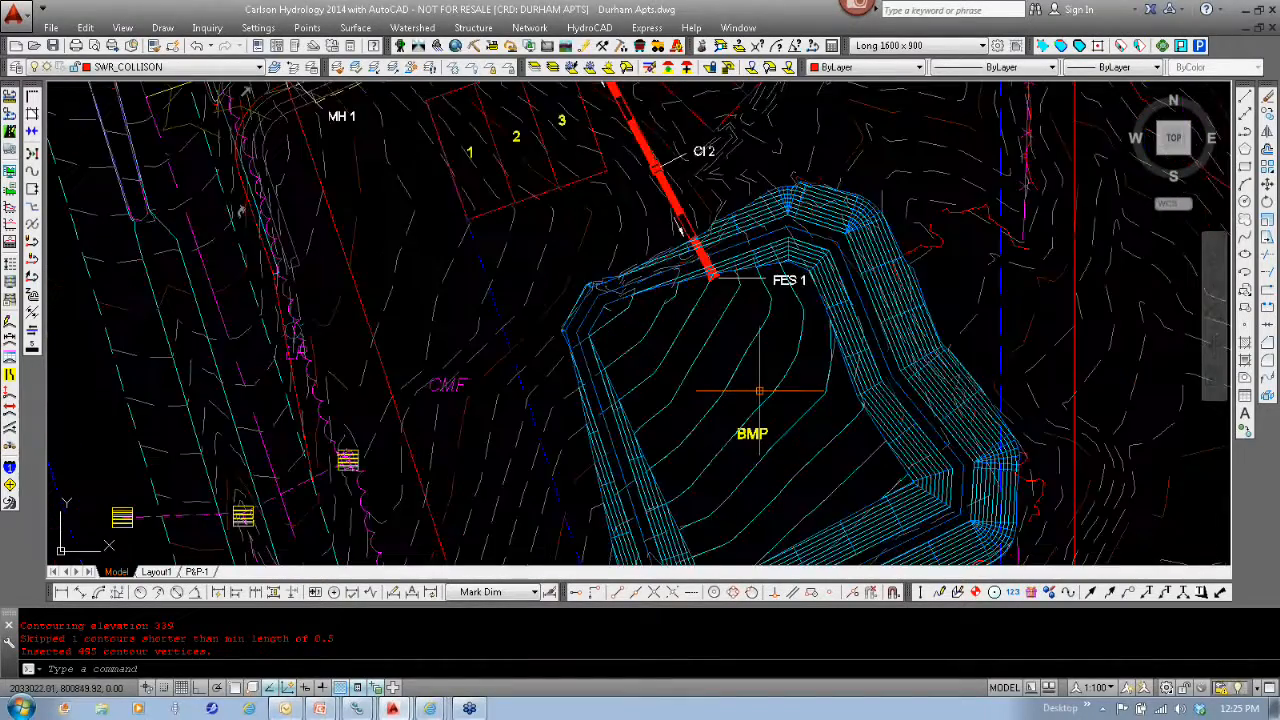
scroll(760, 395, "down", 1)
middle_click_drag(777, 447, 697, 361)
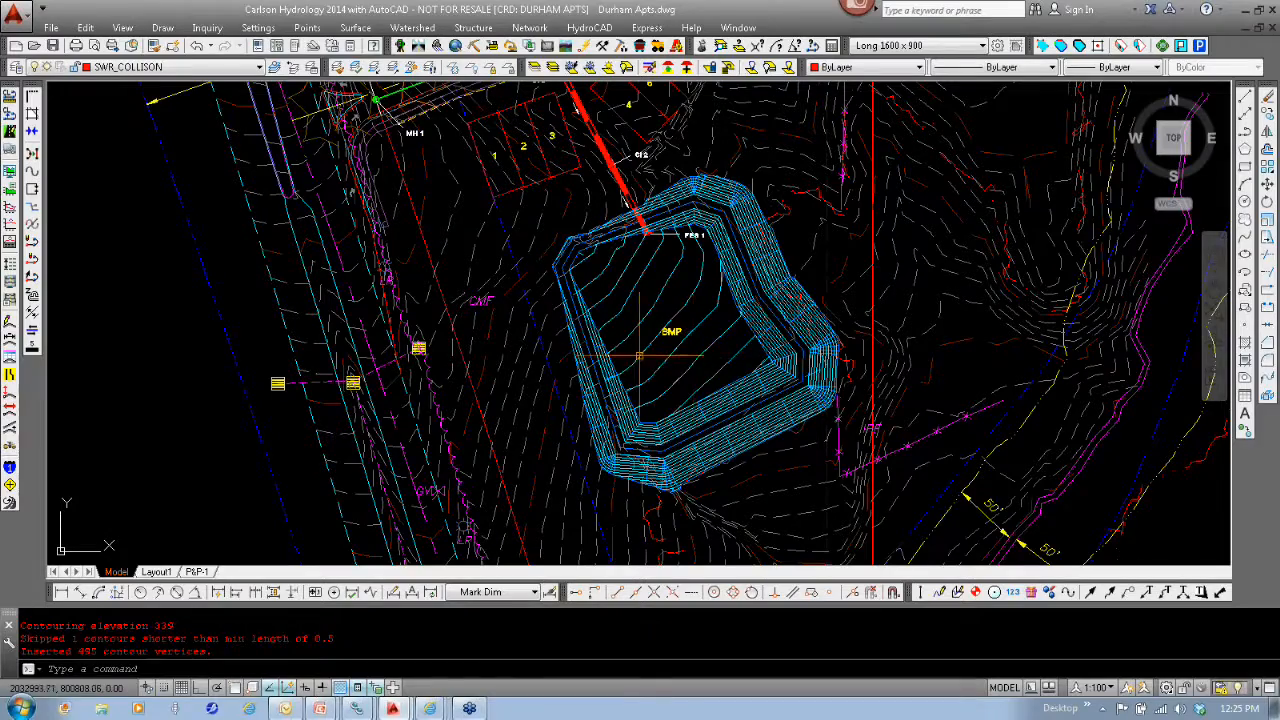
key("Escape")
scroll(768, 362, "down", 2)
mouse_move(768, 362)
middle_mouse_down()
mouse_move(774, 373)
mouse_move(683, 342)
middle_mouse_up()
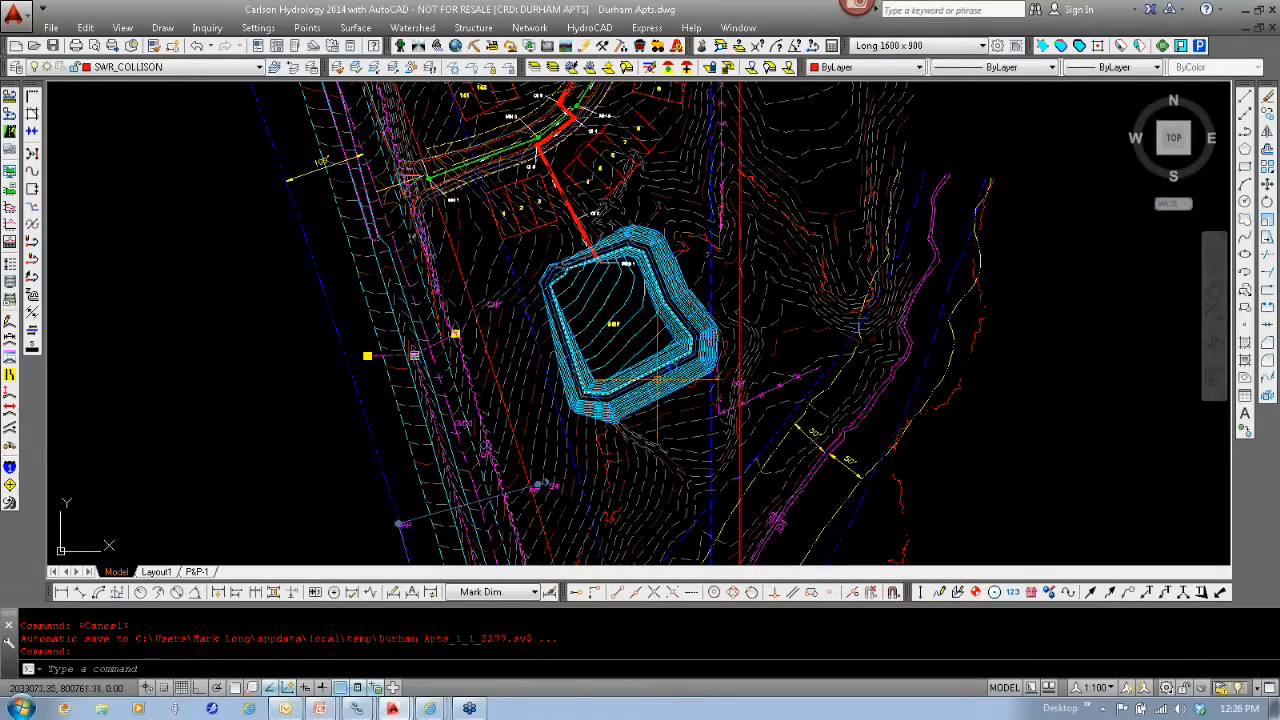
- Set Trench demo.sew from the Pipes folder as the active network file in the sewer network settings
mouse_move(694, 471)
middle_mouse_down()
mouse_move(711, 357)
mouse_move(684, 117)
middle_mouse_up()
middle_click_drag(664, 440, 595, 134)
middle_click_drag(633, 504, 511, 110)
middle_click_drag(649, 448, 540, 97)
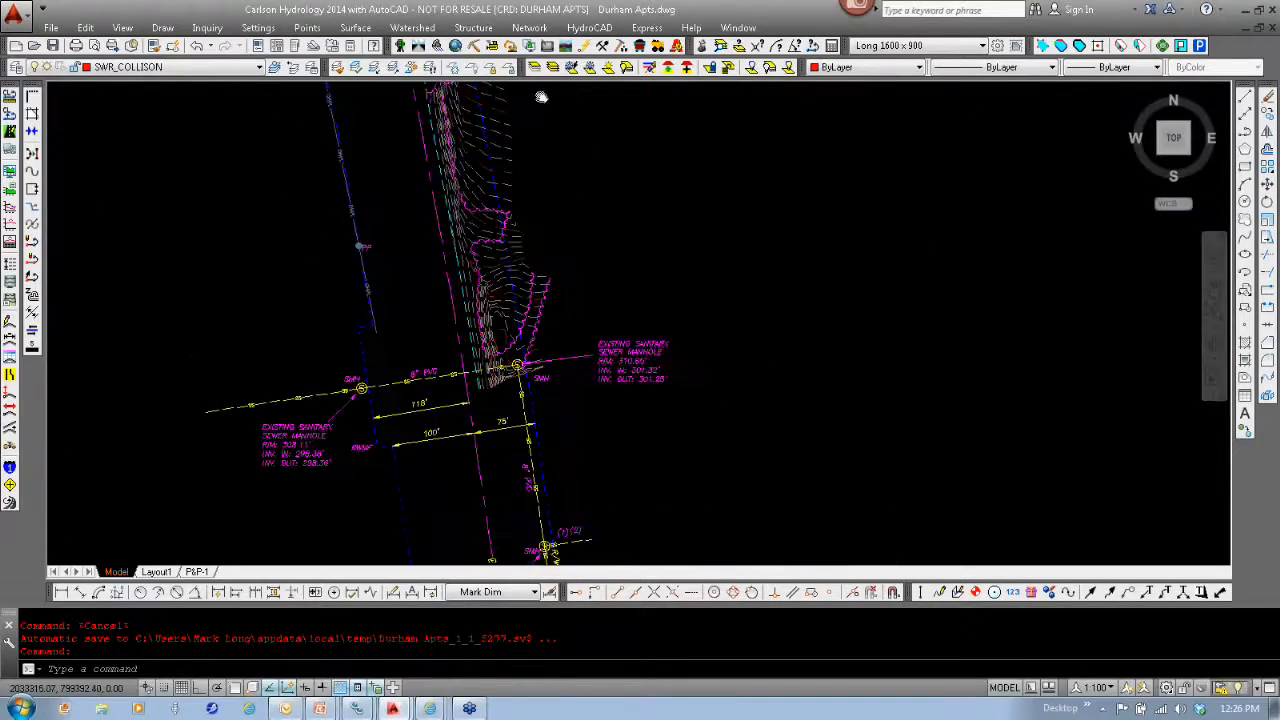
mouse_move(571, 368)
middle_mouse_down()
mouse_move(559, 312)
mouse_move(682, 547)
middle_mouse_up()
left_click(530, 27)
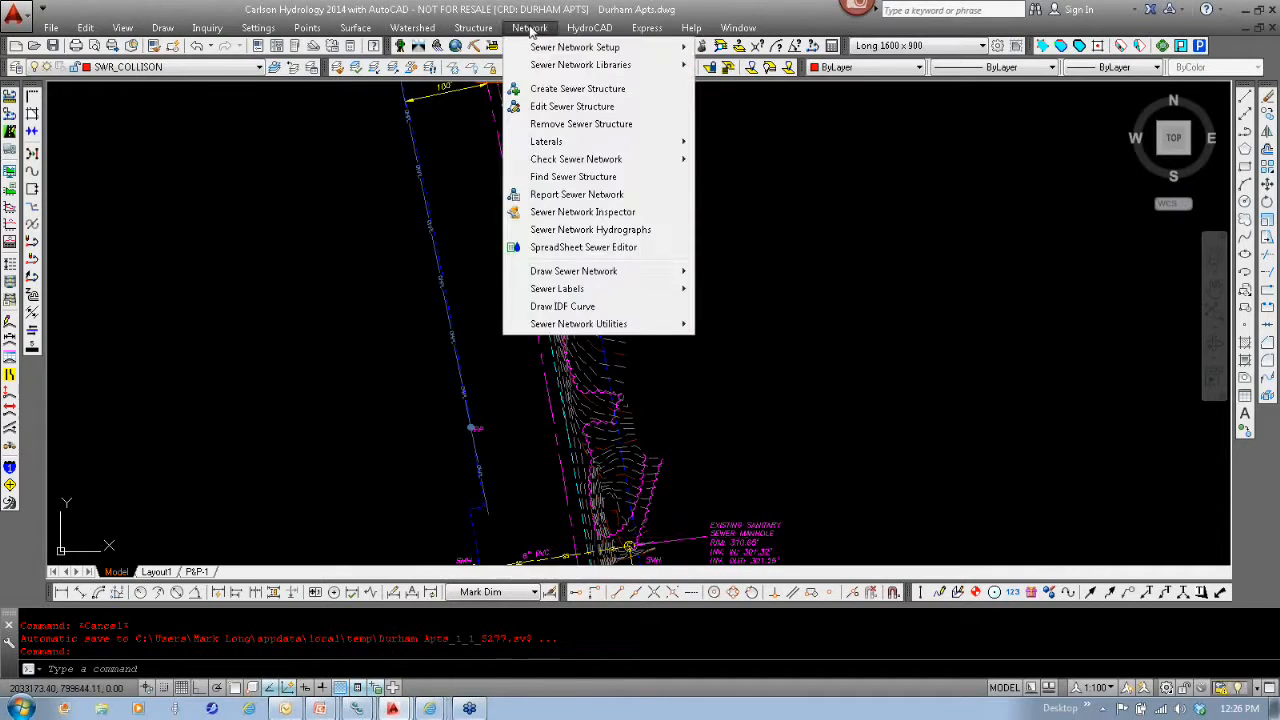
mouse_move(620, 47)
left_click(822, 47)
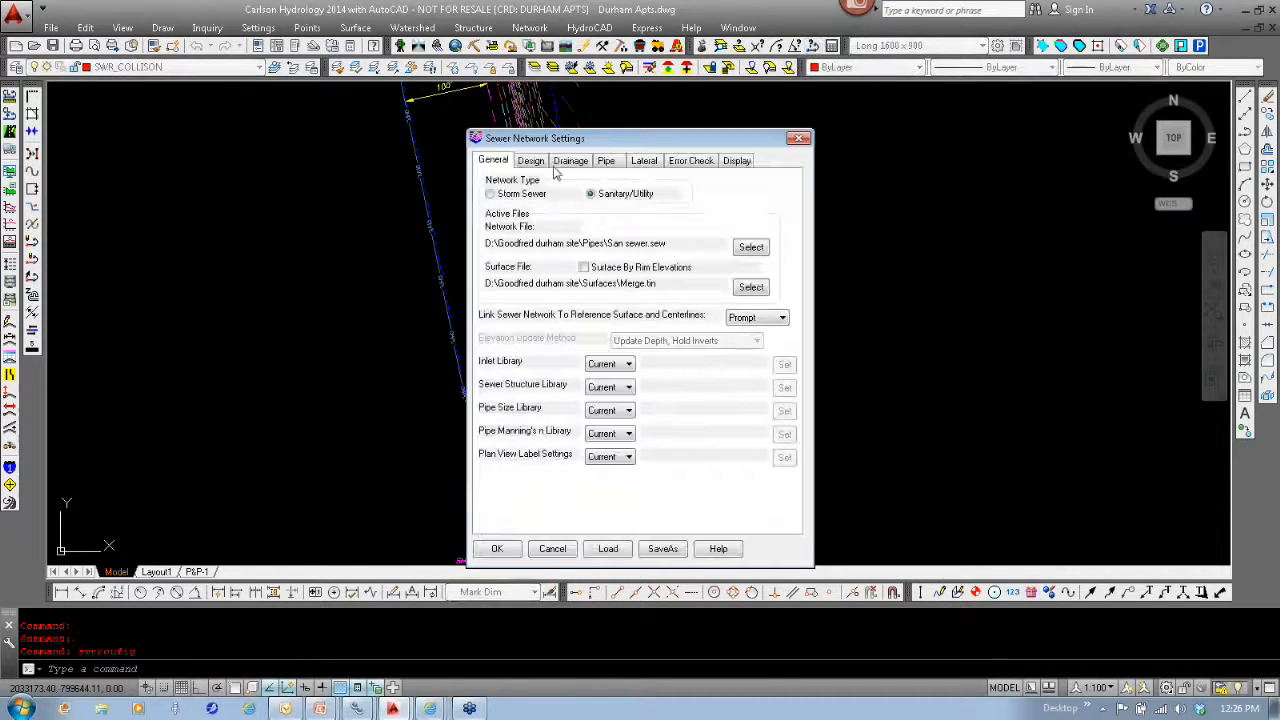
left_click(750, 247)
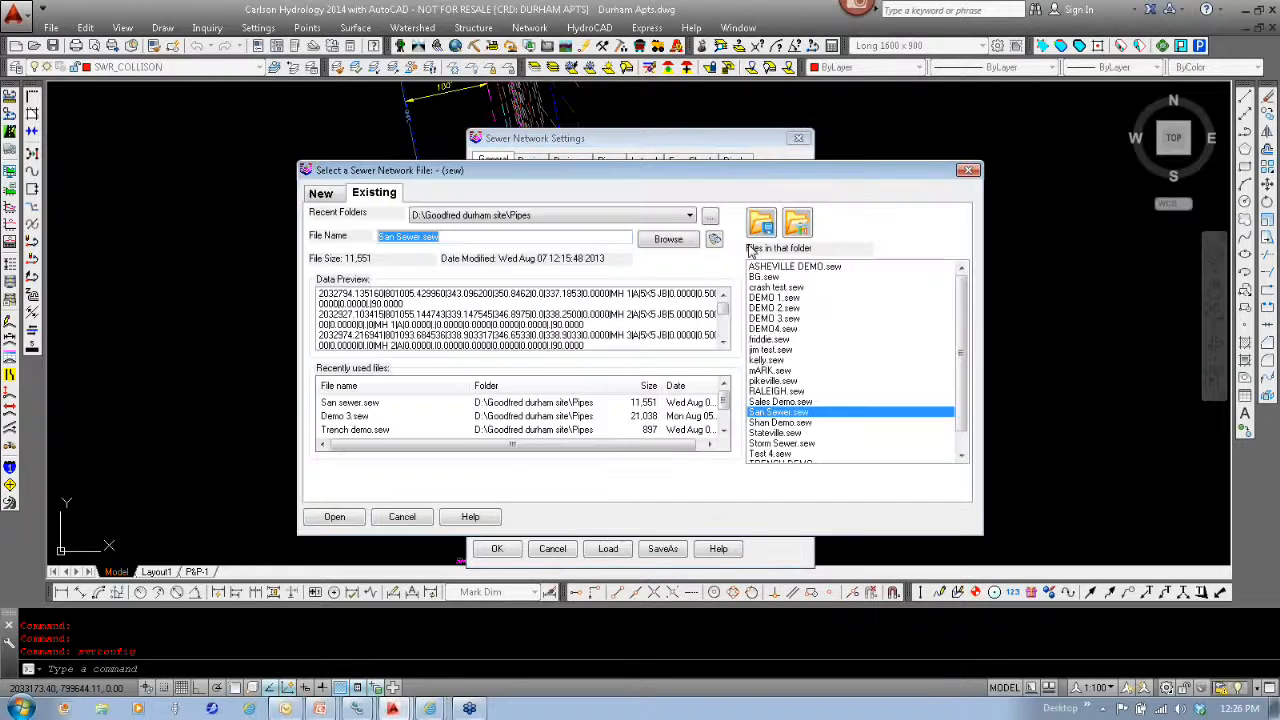
scroll(808, 440, "down", 1)
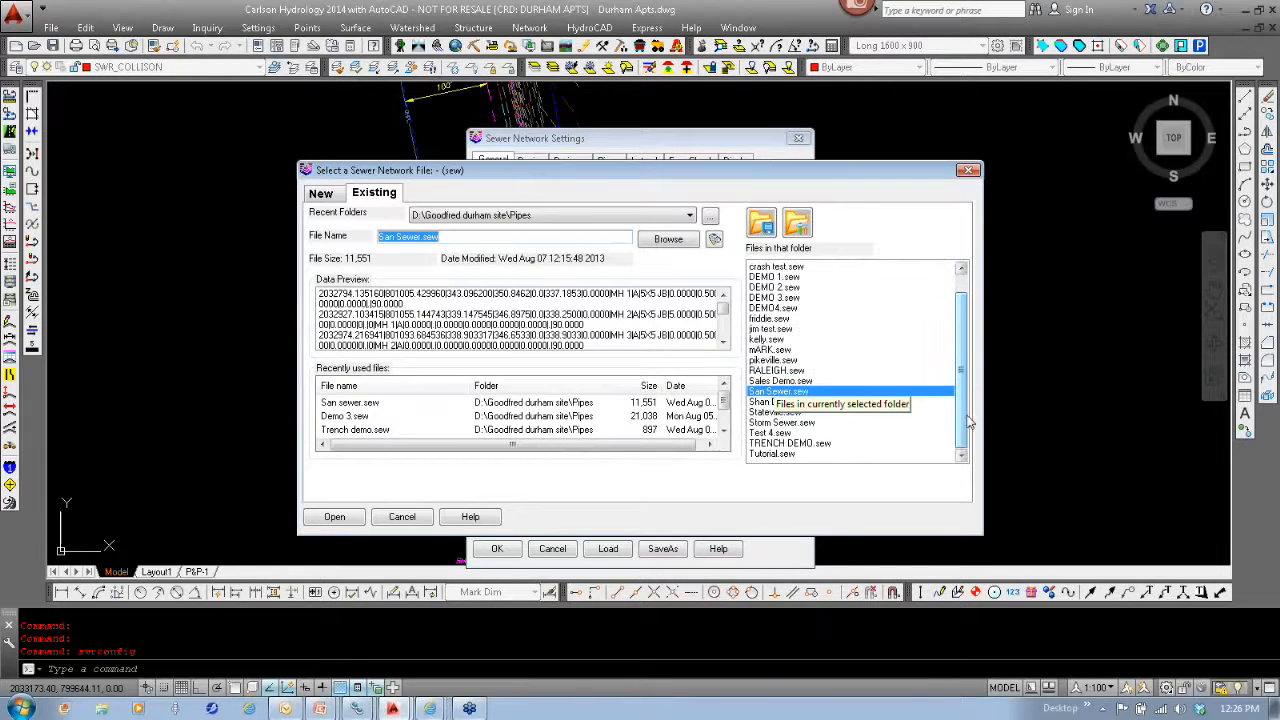
double_click(795, 443)
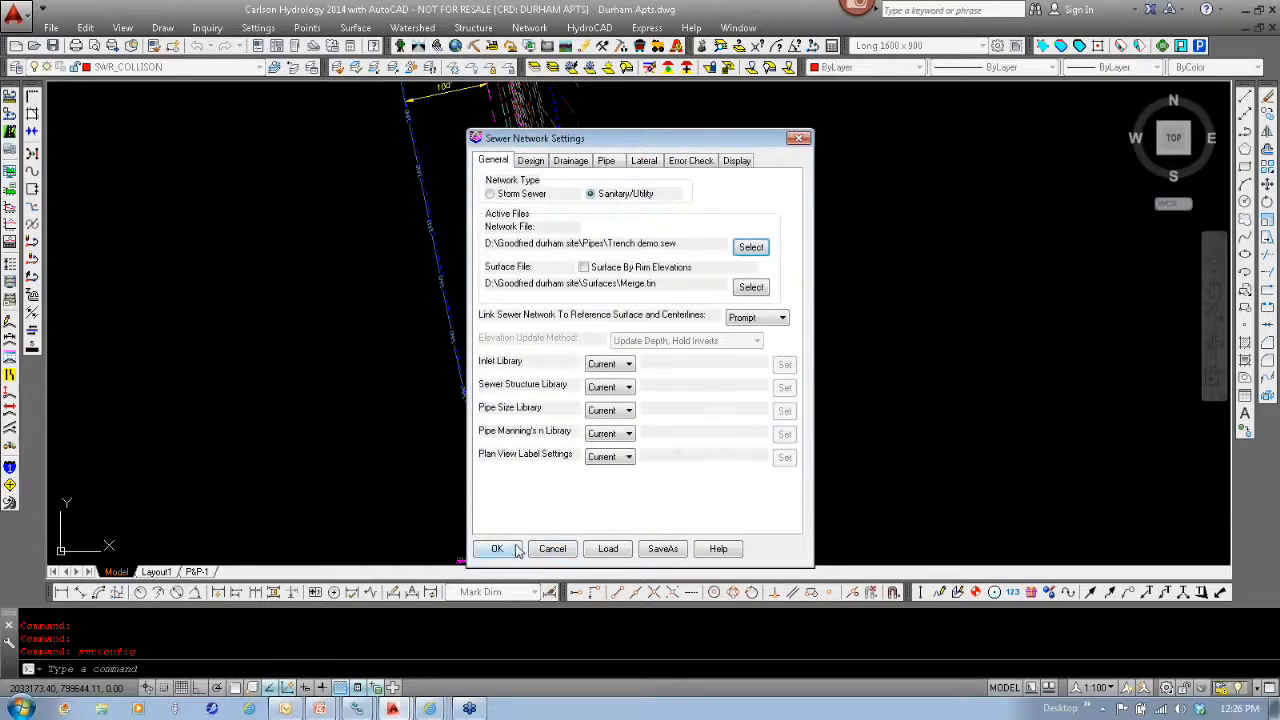
left_click(497, 548)
- Draw the sewer network in plan view and inspect its line from MH A to the existing sanitary sewer manhole
left_click(529, 27)
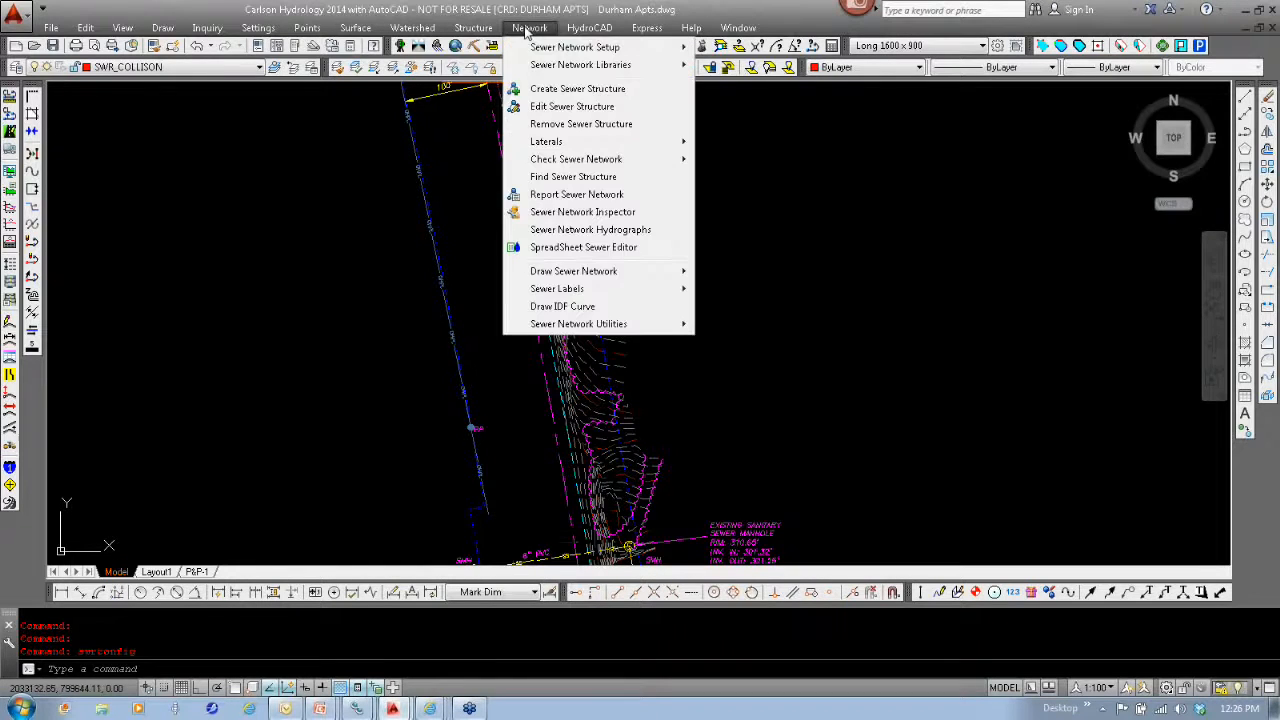
mouse_move(606, 271)
left_click(645, 273)
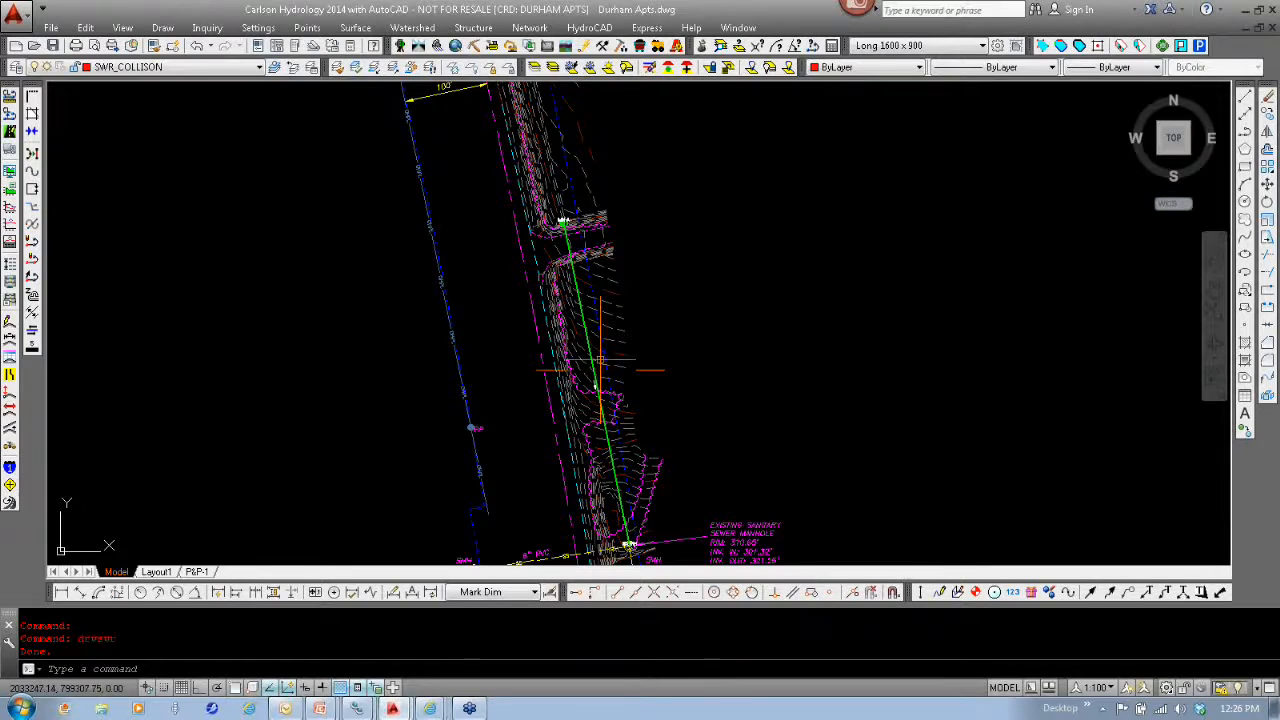
middle_click_drag(610, 500, 672, 338)
middle_click_drag(743, 298, 624, 210)
scroll(624, 210, "up", 5)
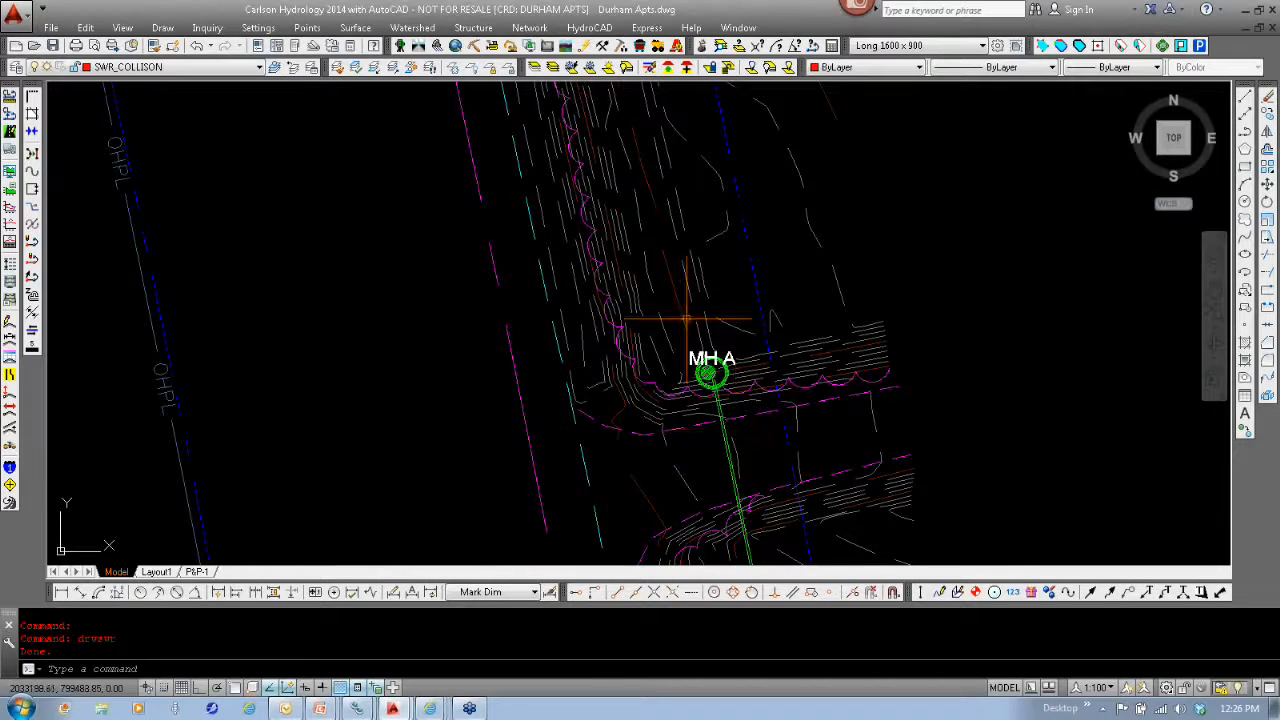
scroll(726, 344, "down", 4)
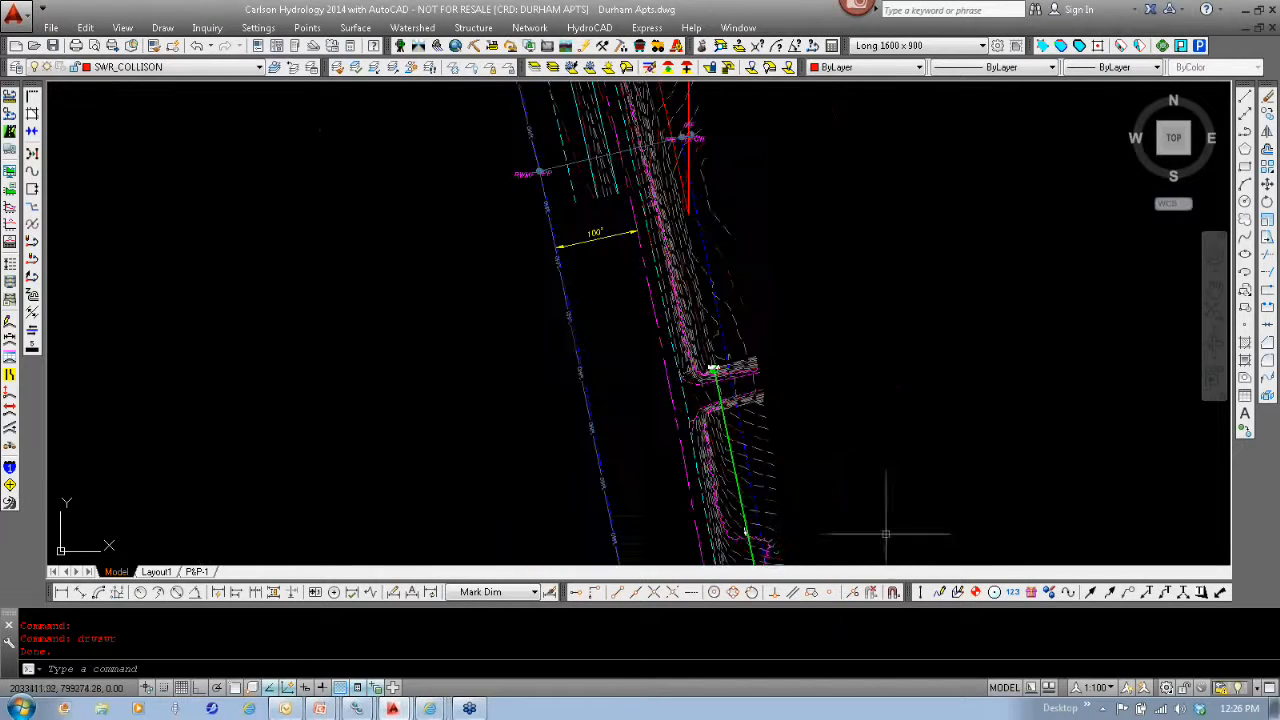
middle_click_drag(886, 523, 781, 317)
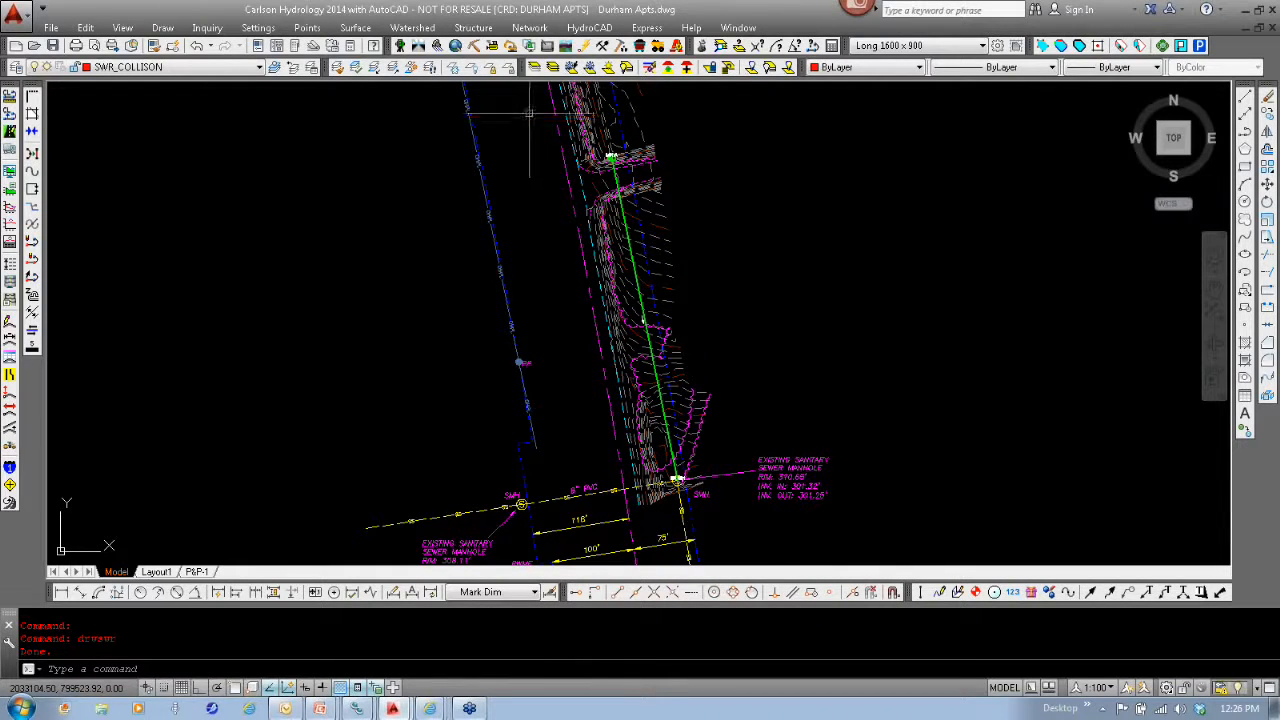
- Switch to the Carlson Trench module and load the trench network file TRENCH DEMO.sew from the Pipes folder
left_click(507, 50)
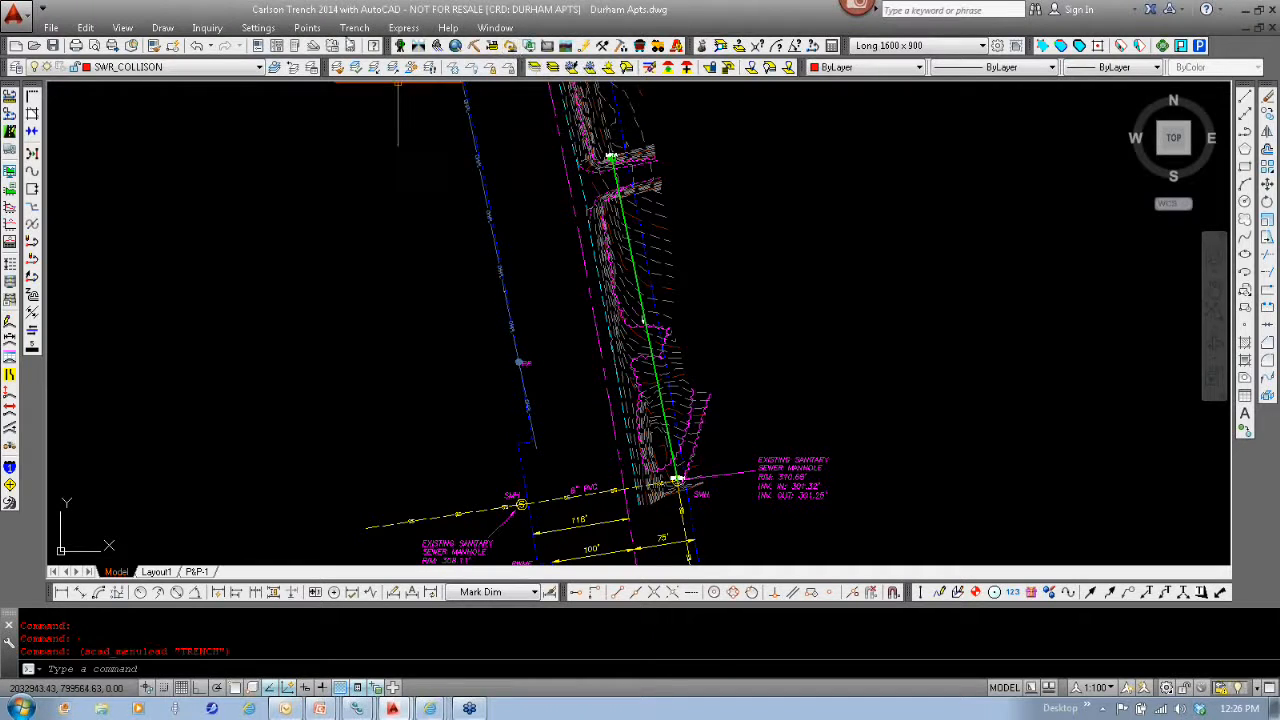
left_click(354, 28)
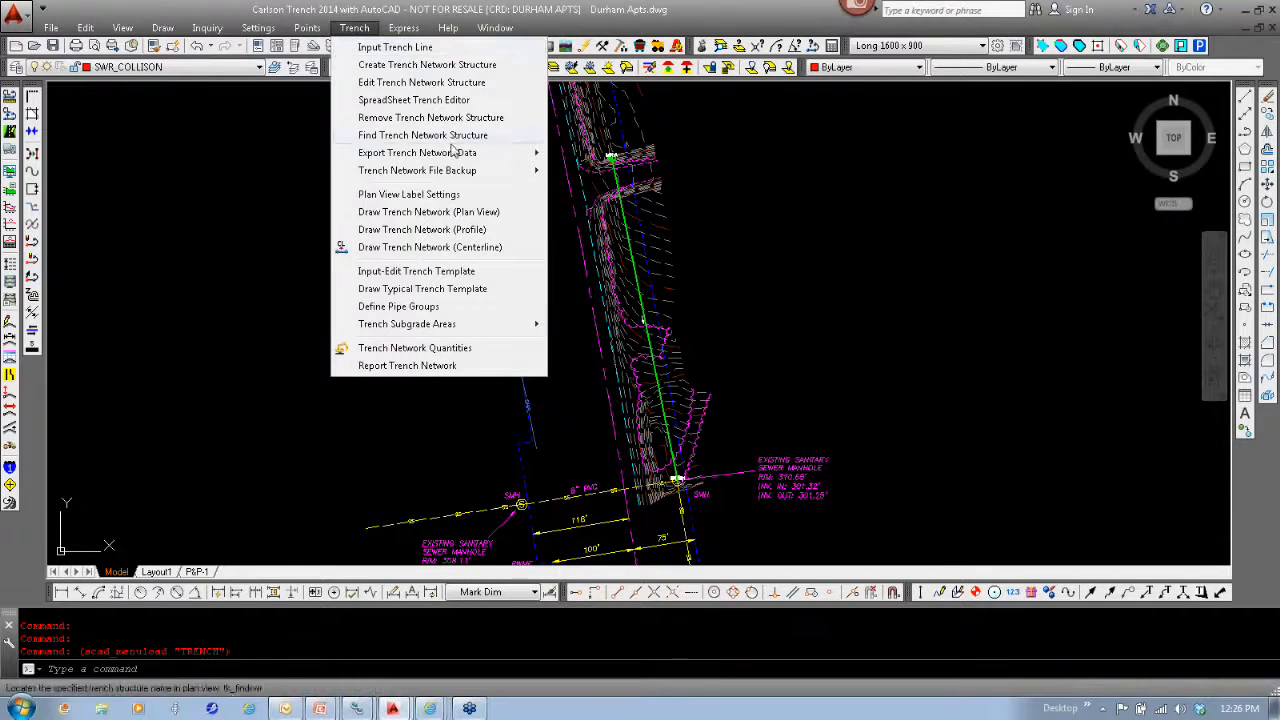
mouse_move(465, 177)
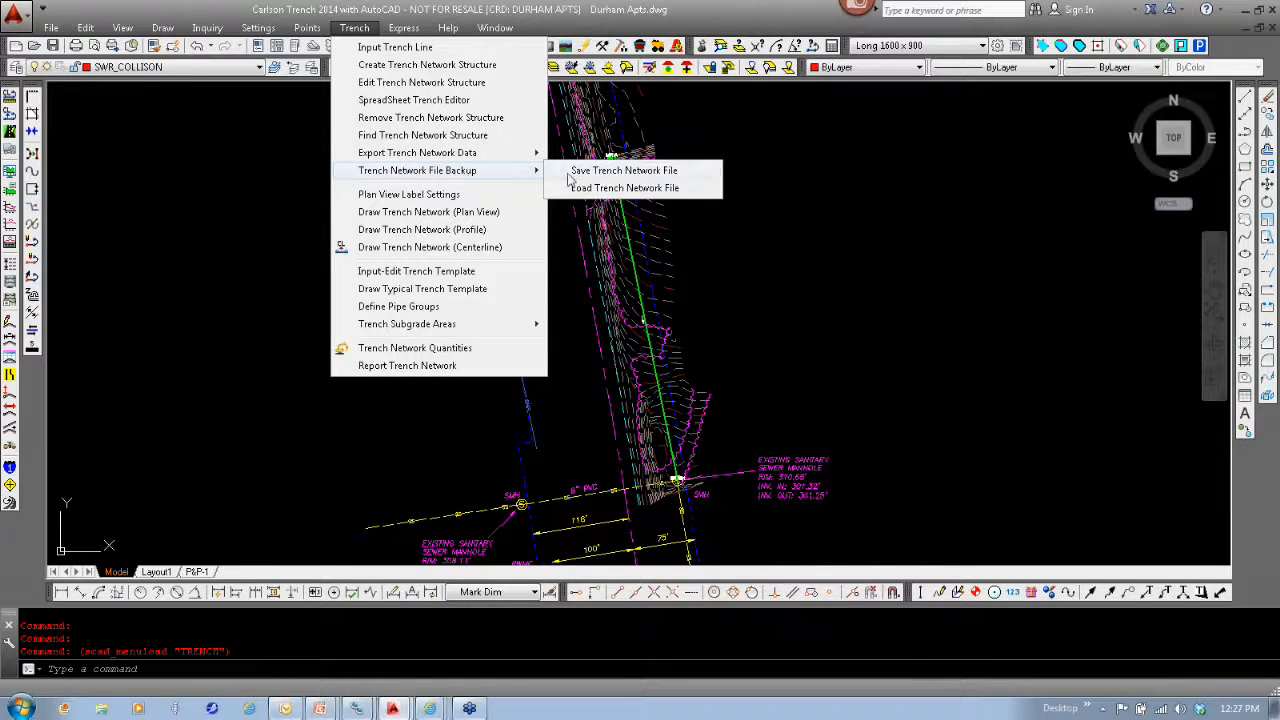
left_click(655, 188)
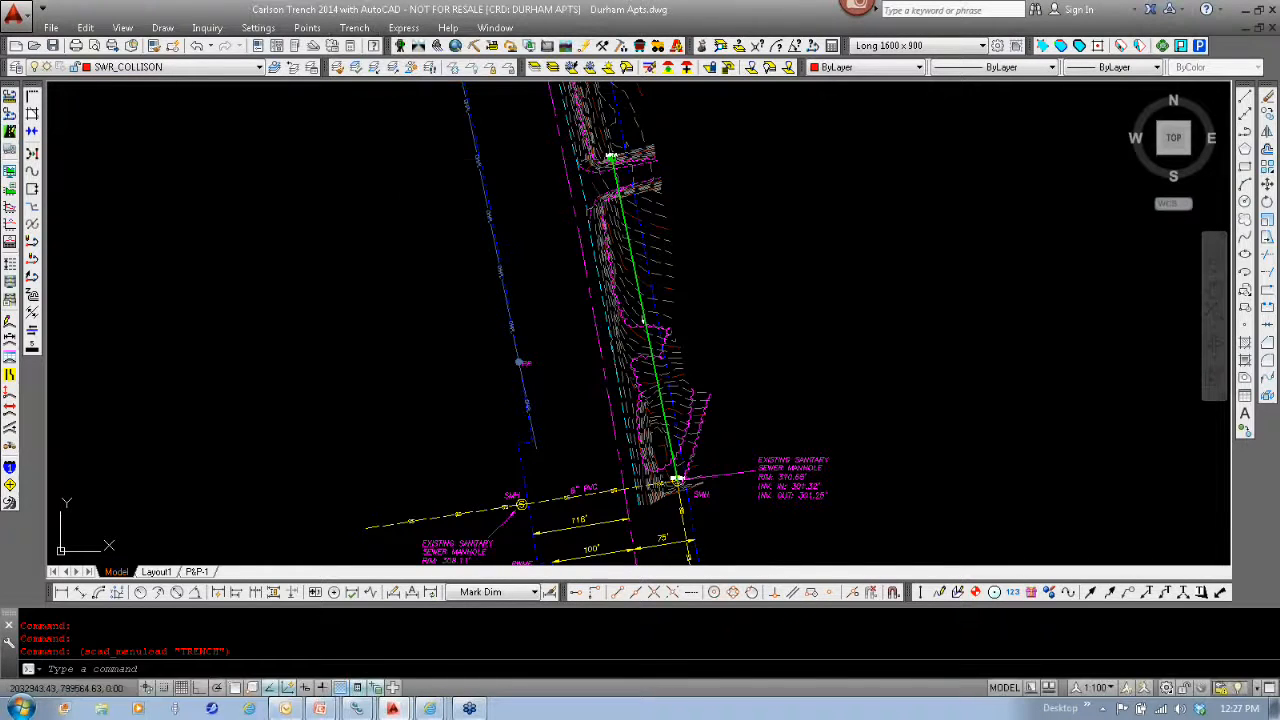
scroll(963, 345, "down", 1)
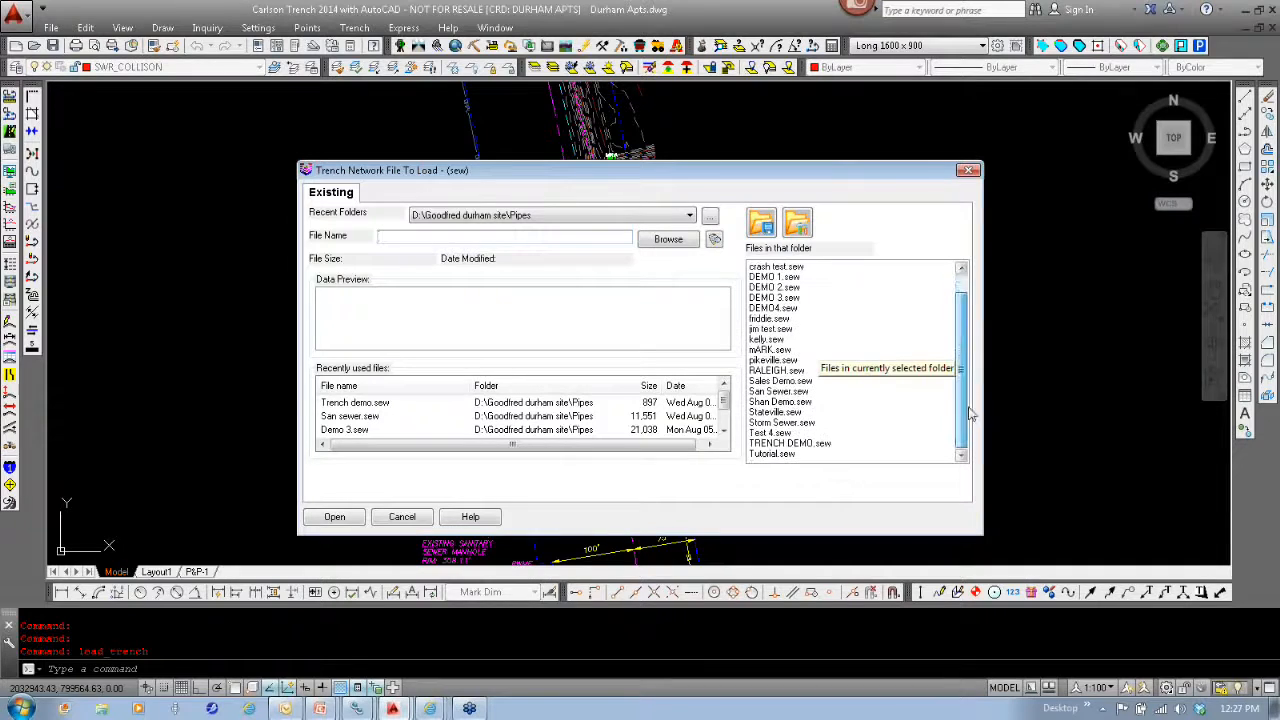
left_click(812, 444)
double_click(812, 446)
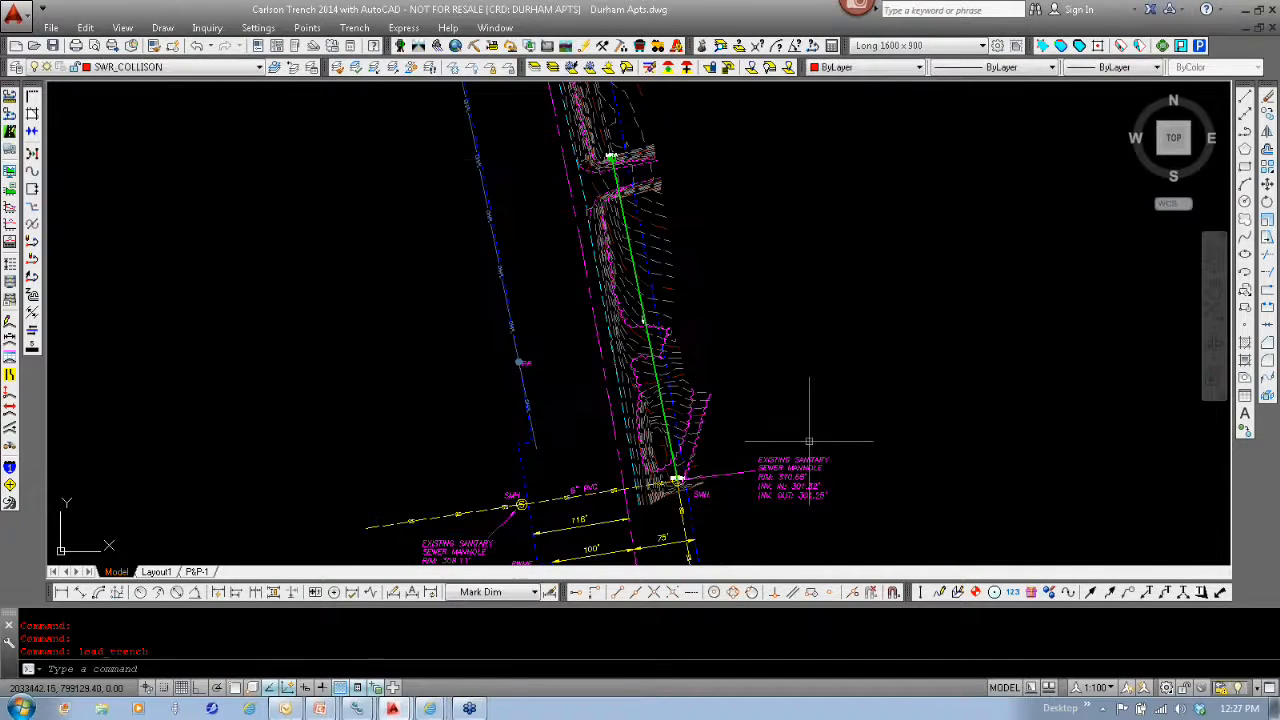
- Review the trench network quantity options, including cut volumes, backfill and depth zones, and close them without calculating
left_click(354, 27)
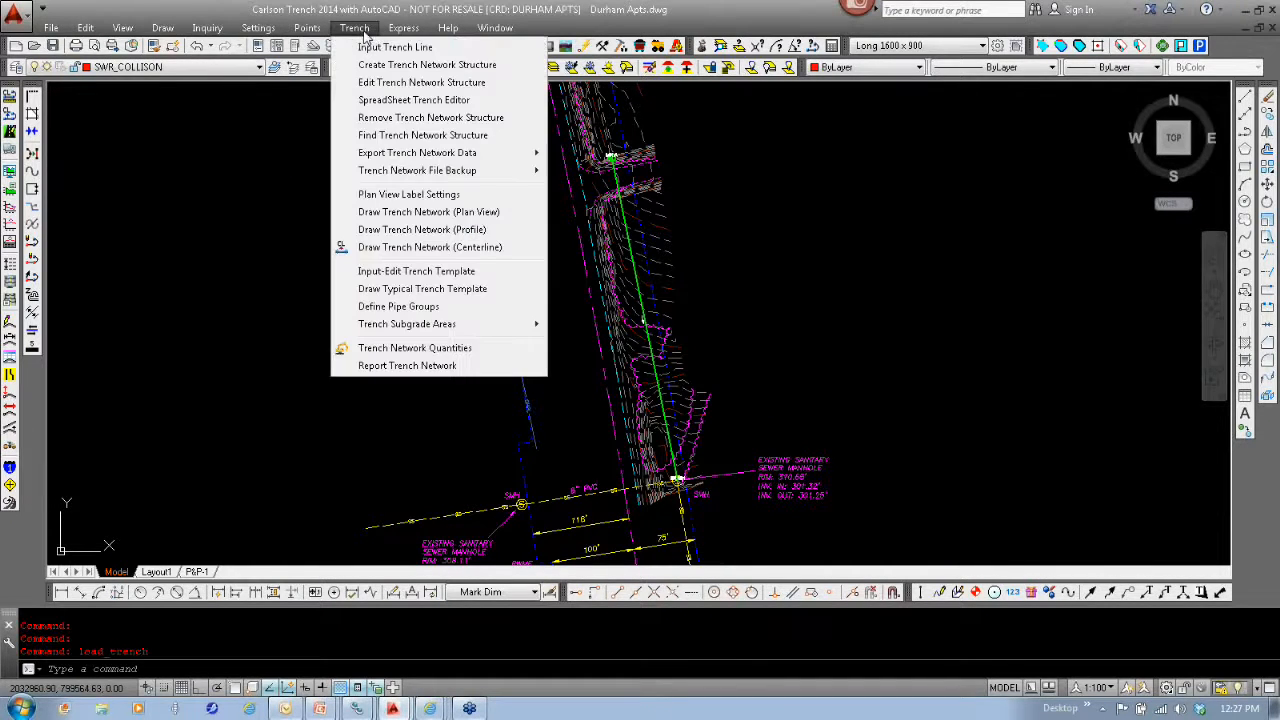
left_click(415, 348)
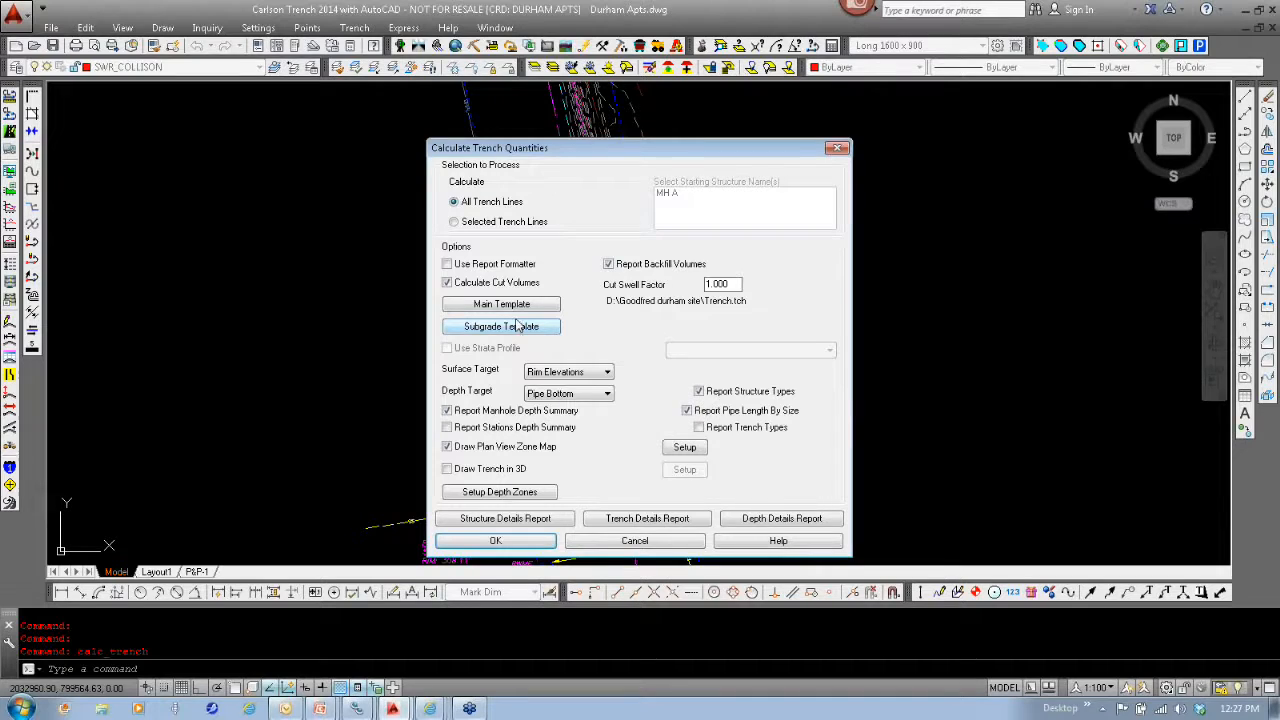
left_click(602, 541)
- Open the existing trench template TRENCH.tch for editing and set its bottom offset to 0.5 ft
left_click(354, 27)
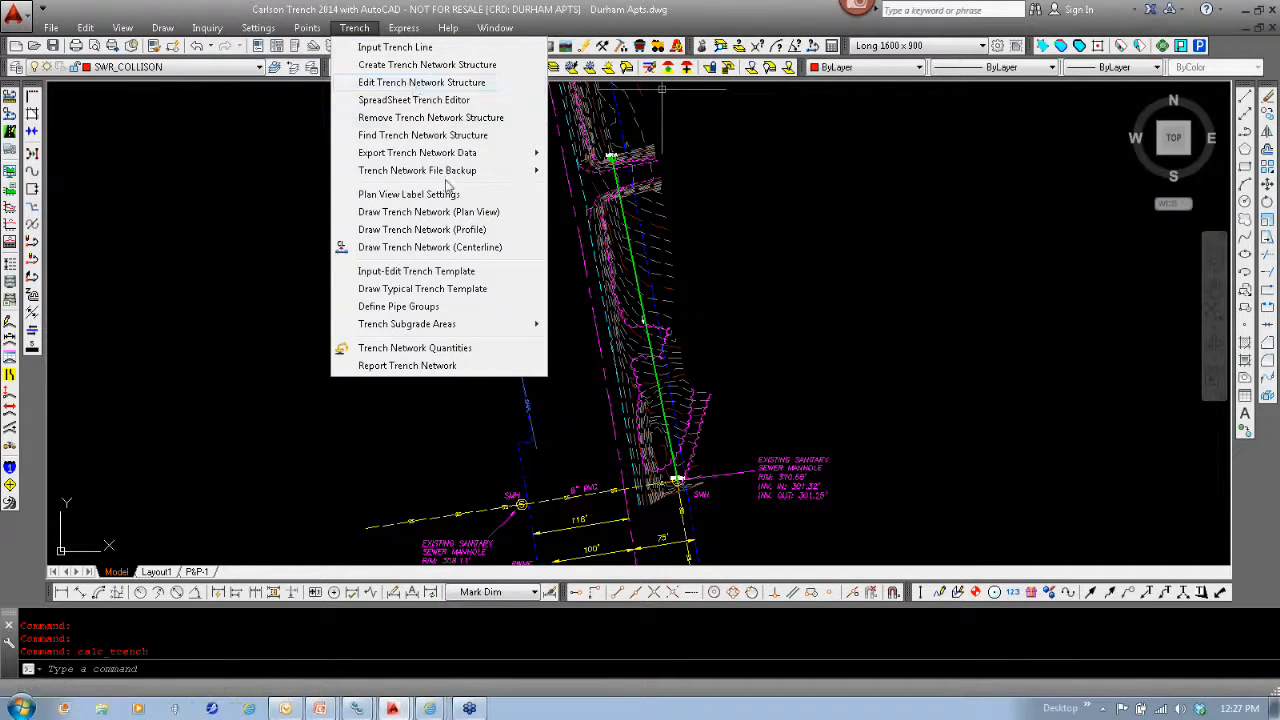
mouse_move(447, 178)
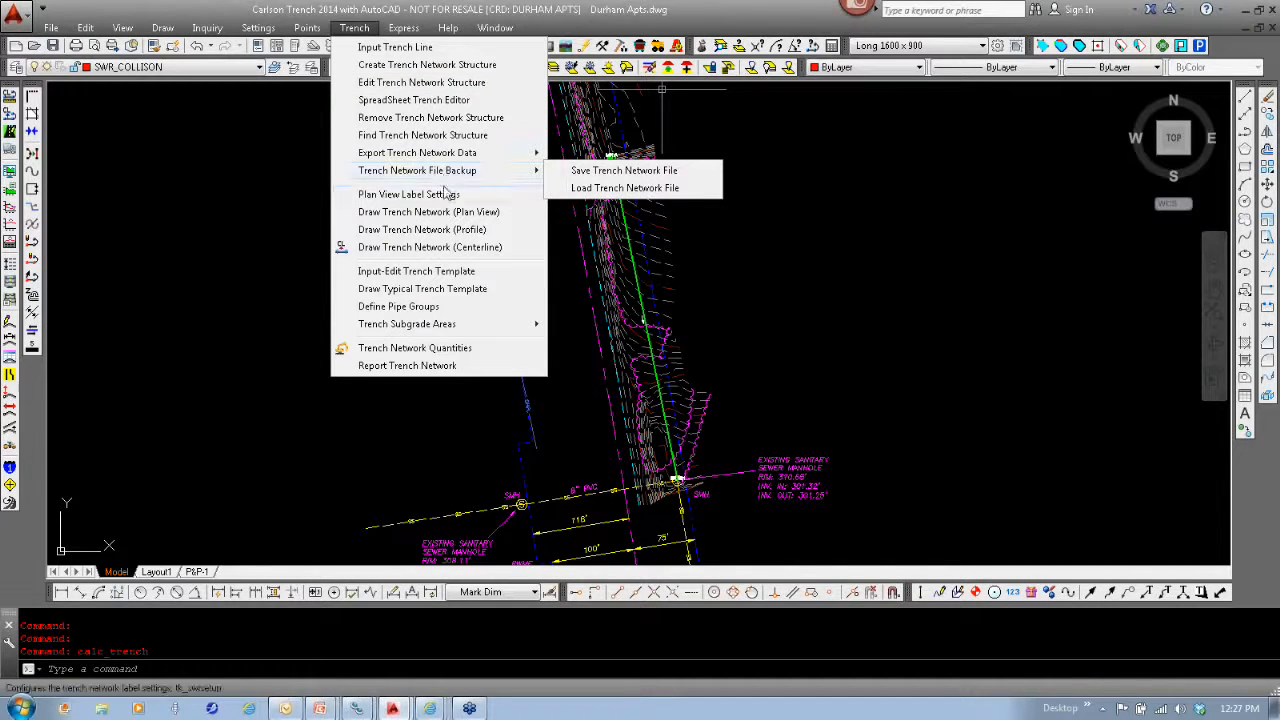
left_click(443, 289)
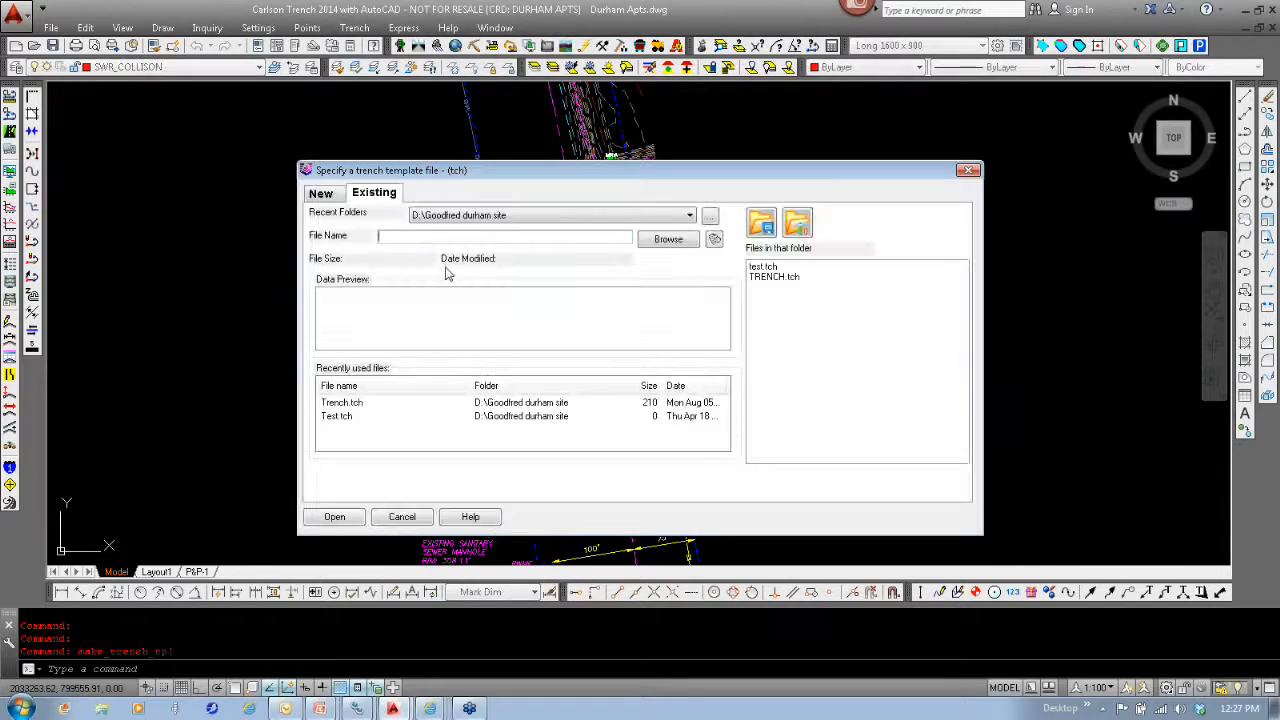
double_click(770, 277)
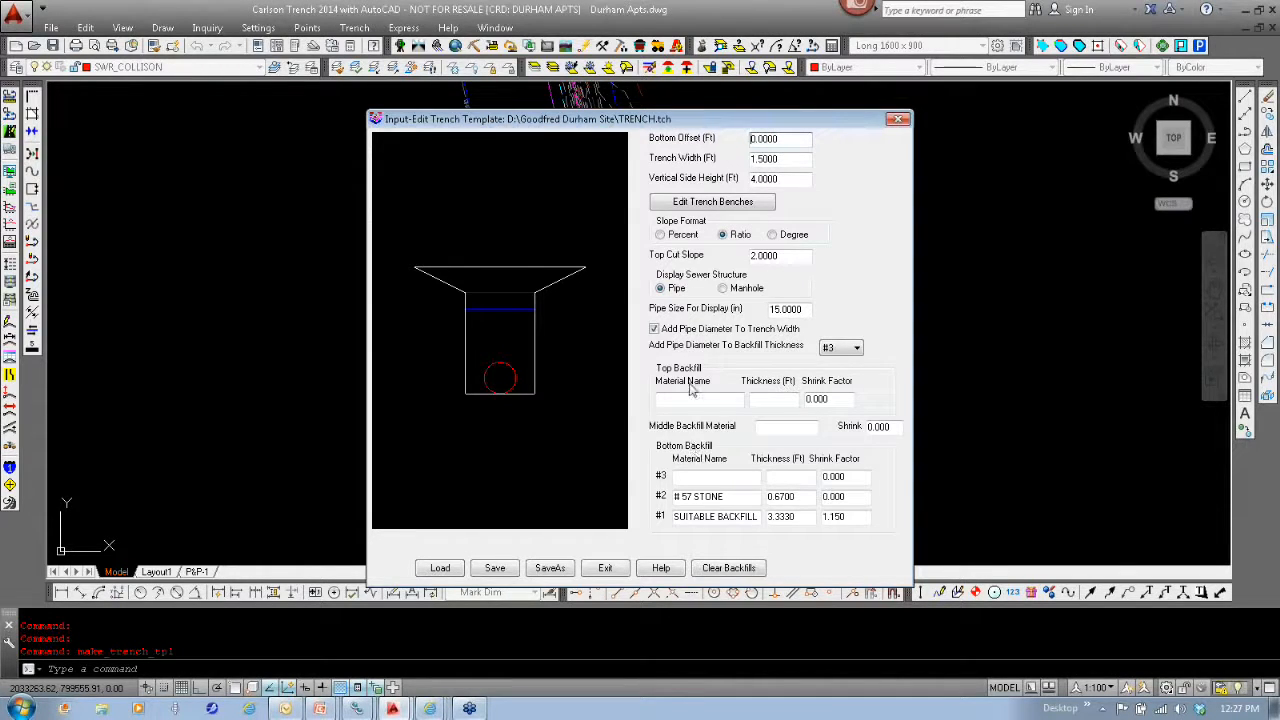
double_click(791, 139)
key("BackSpace")
type("5")
left_click(803, 159)
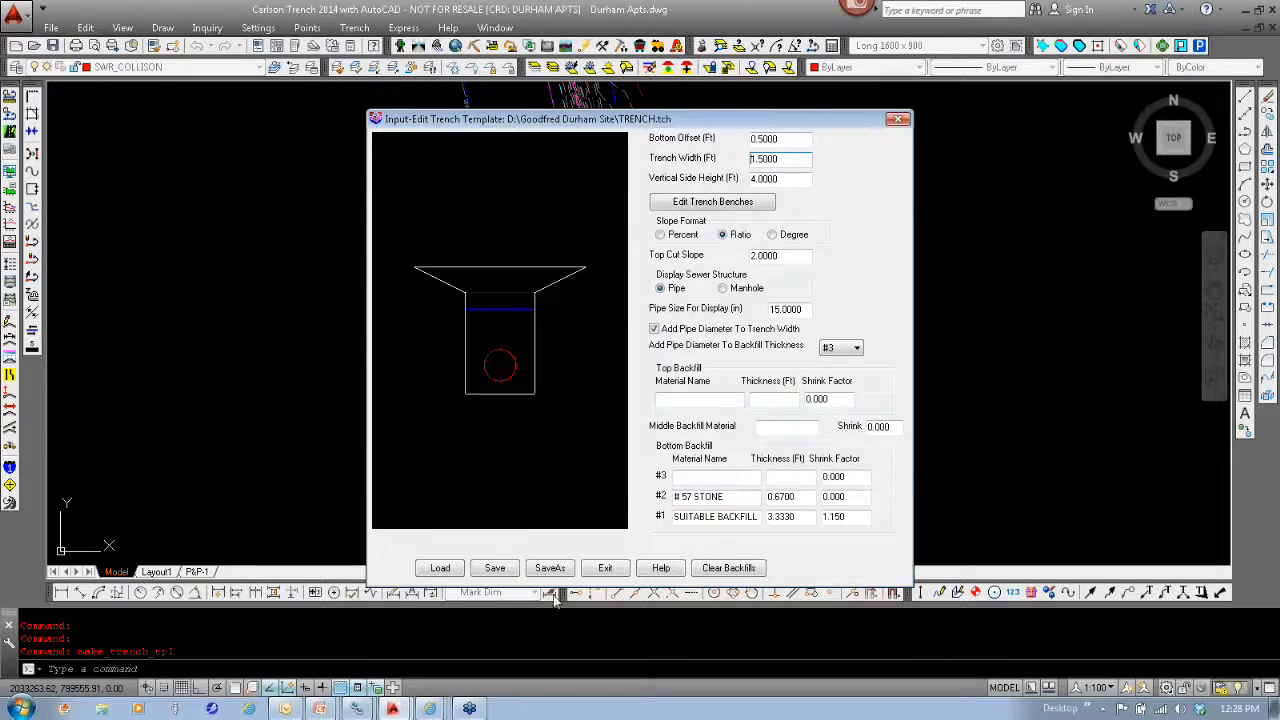
- Review the trench bench settings of the TRENCH.tch template, cancel them and exit the template editor
left_click(716, 203)
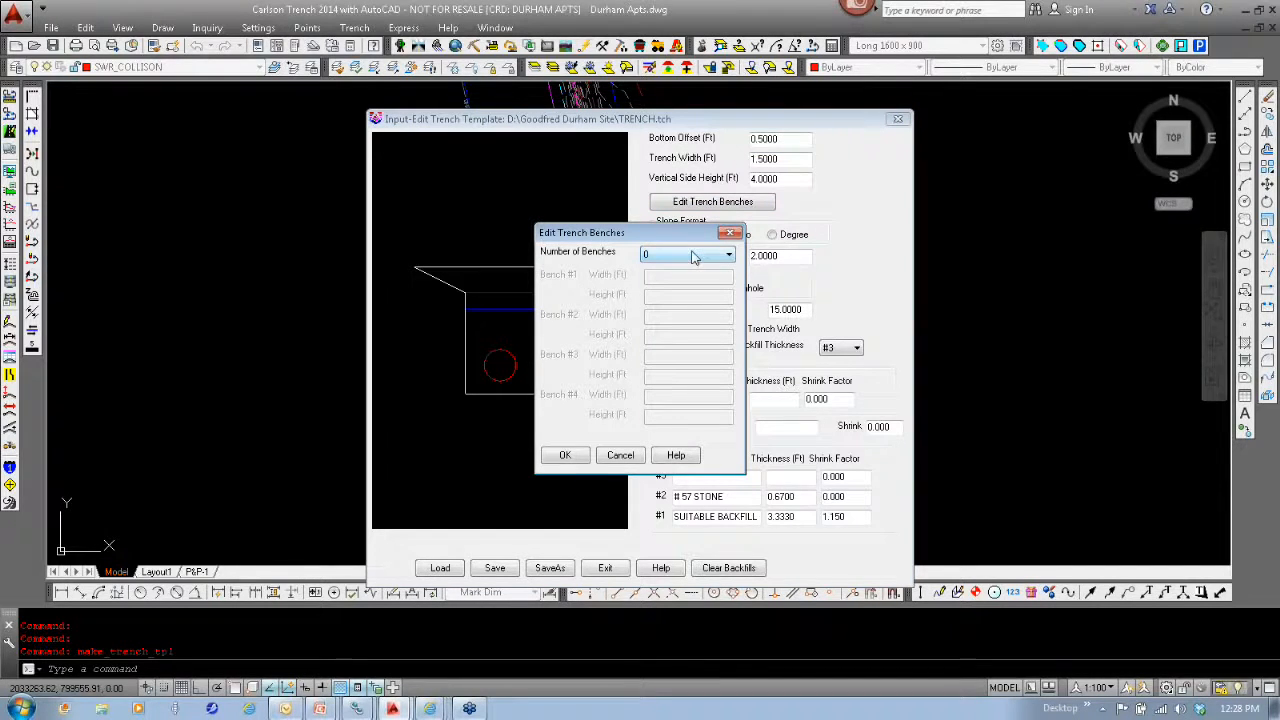
left_click(619, 456)
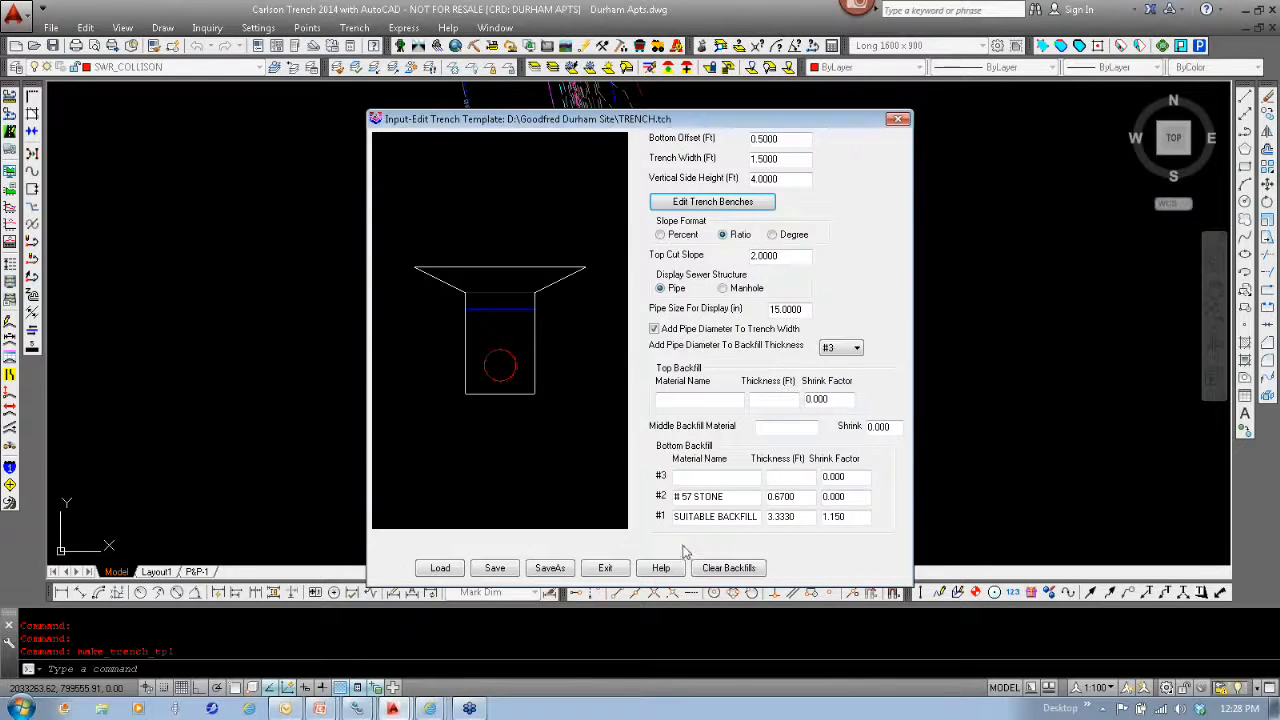
left_click(607, 568)
left_click(503, 370)
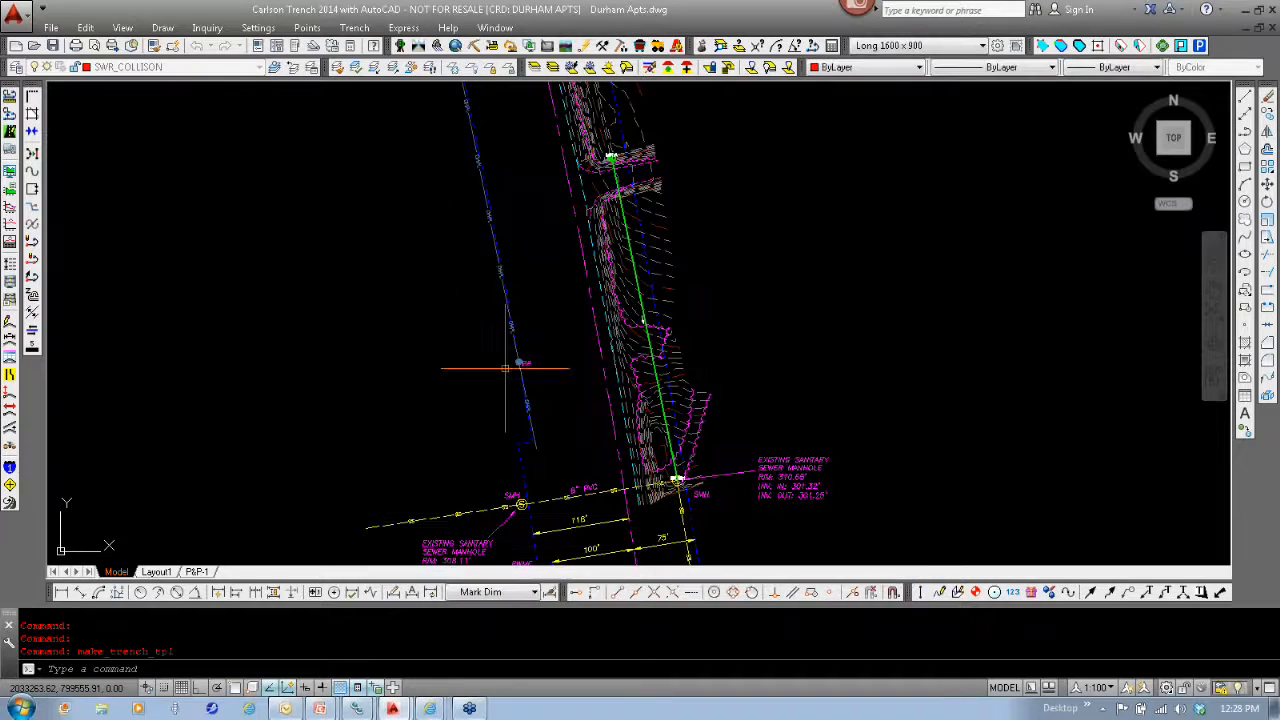
- Calculate quantities for all trench lines with surface target Rim Elevations and depth target Pipe Bottom, review the report and close it
left_click(354, 27)
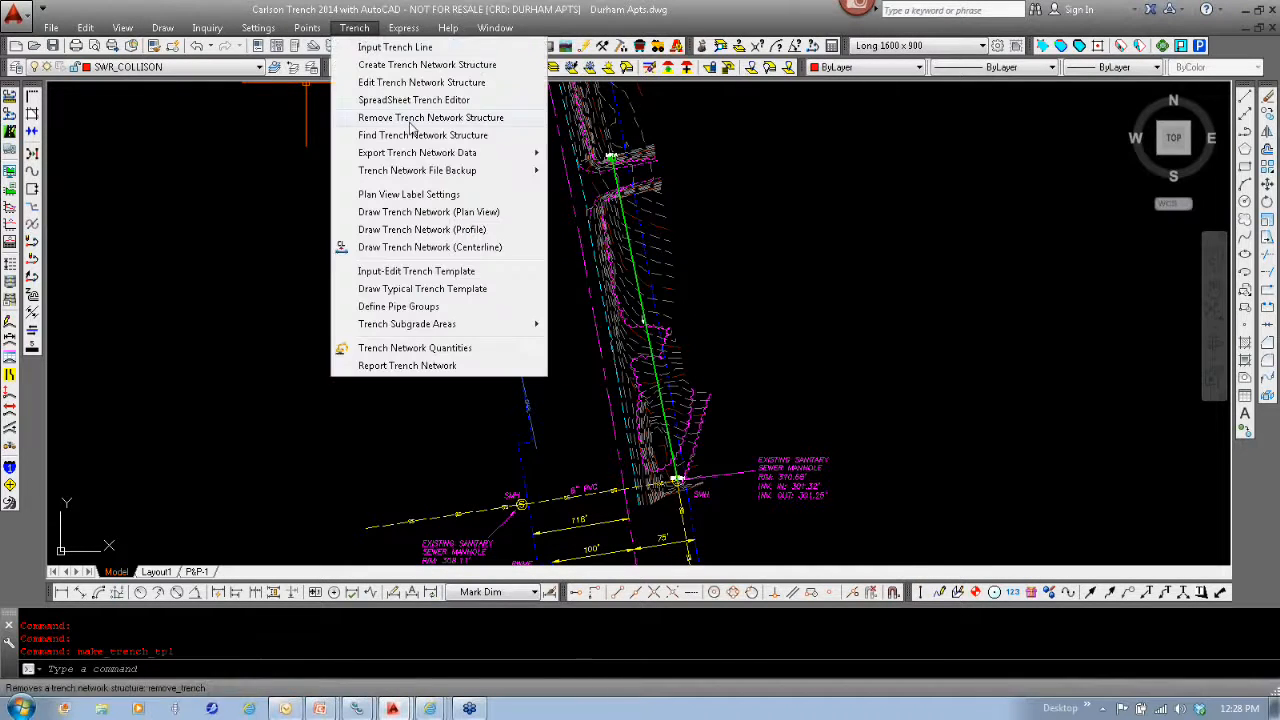
left_click(420, 348)
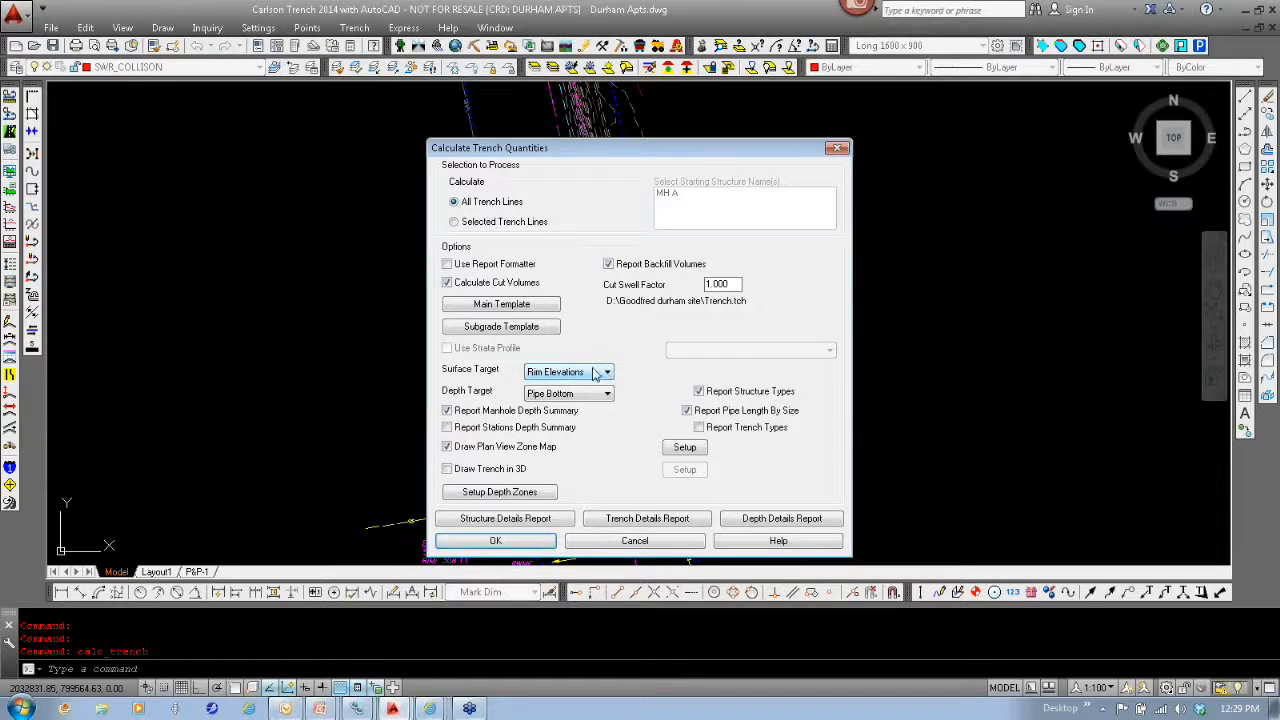
left_click(605, 372)
left_click(596, 381)
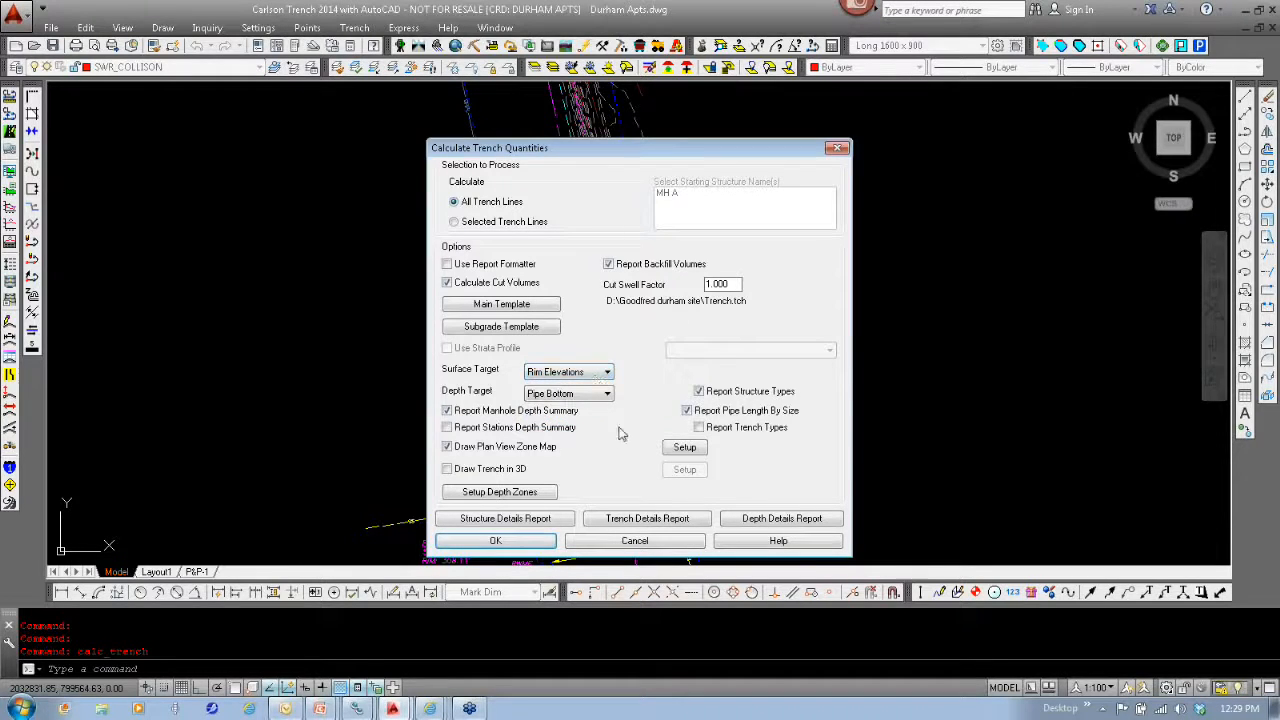
left_click(583, 399)
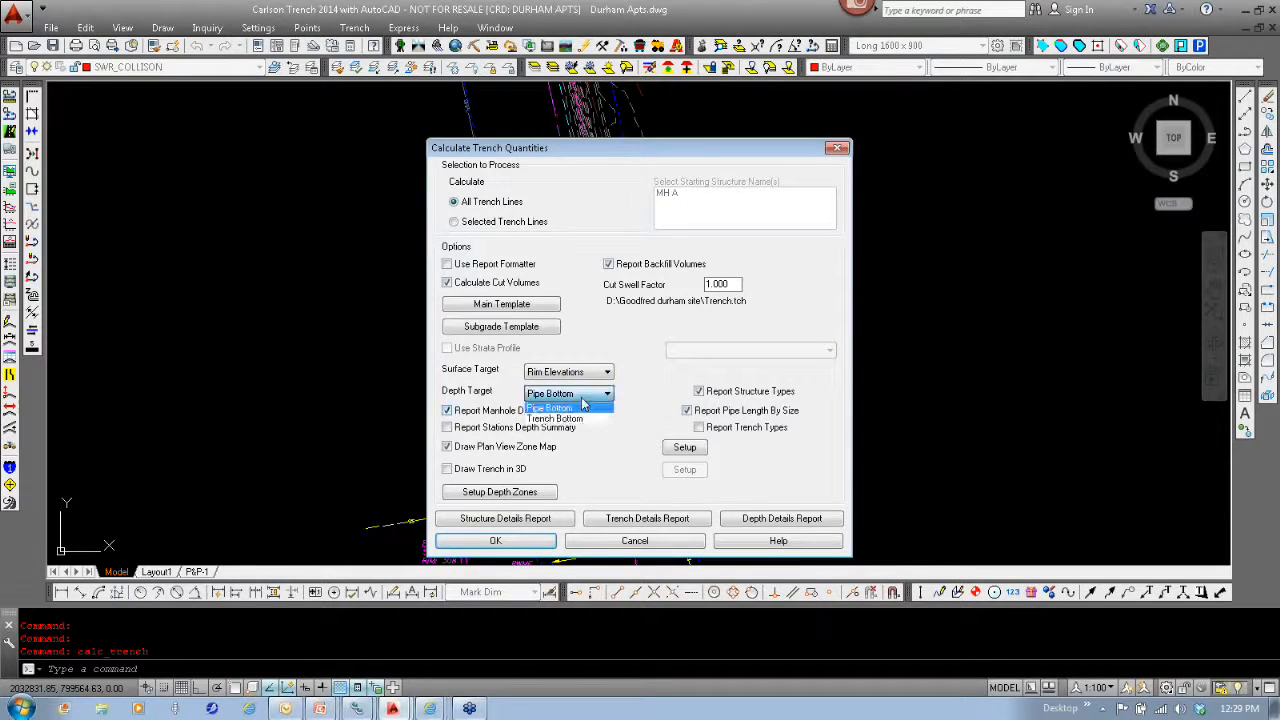
left_click(583, 401)
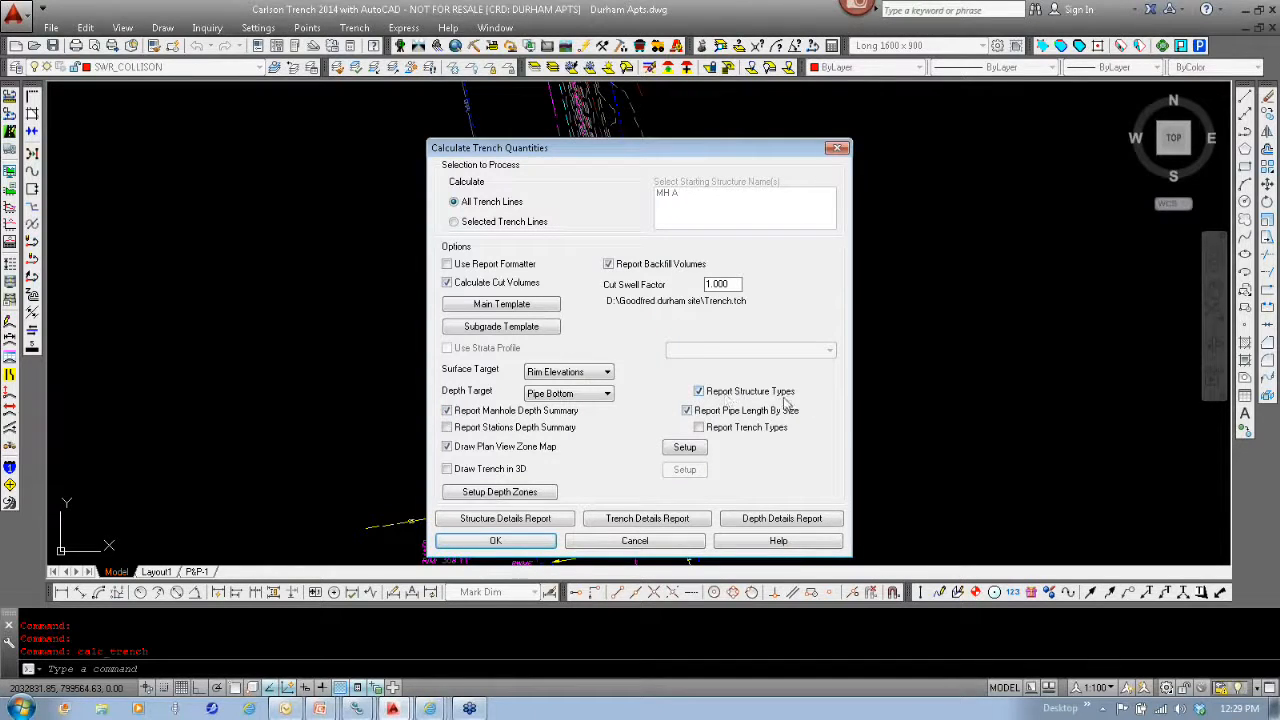
left_click(513, 548)
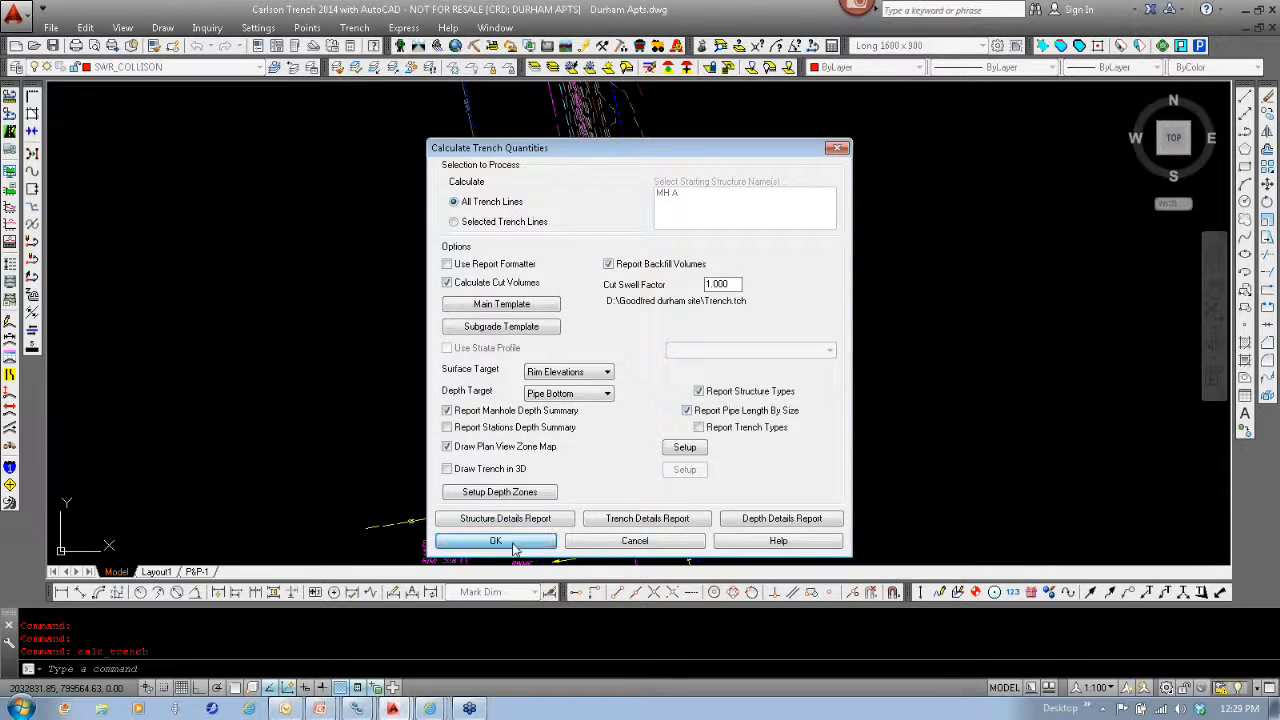
left_click(768, 391)
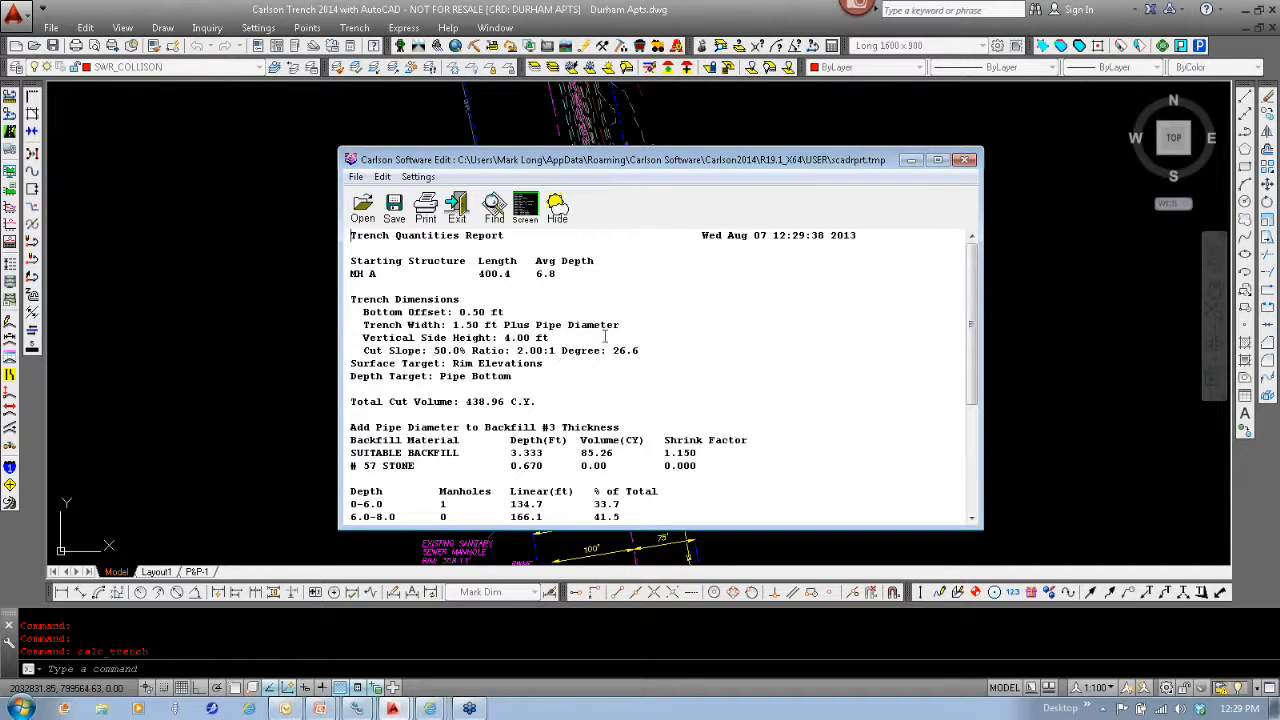
scroll(769, 355, "down", 4)
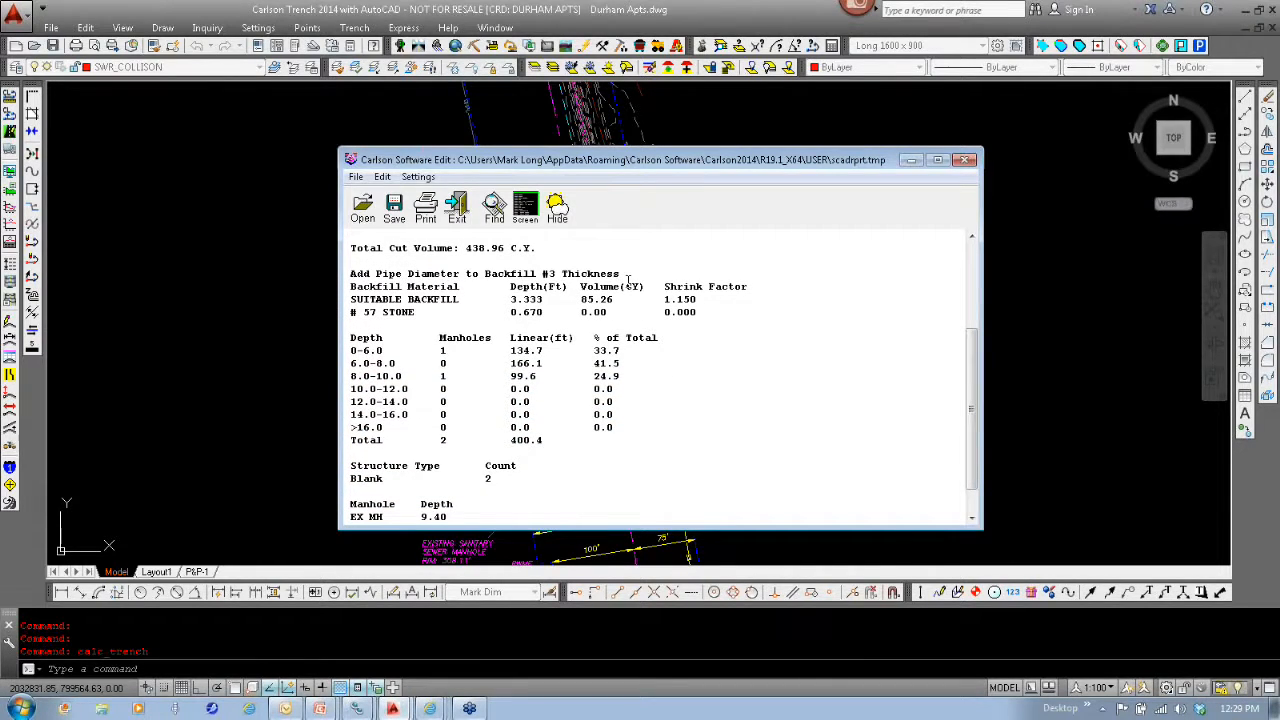
left_click(967, 162)
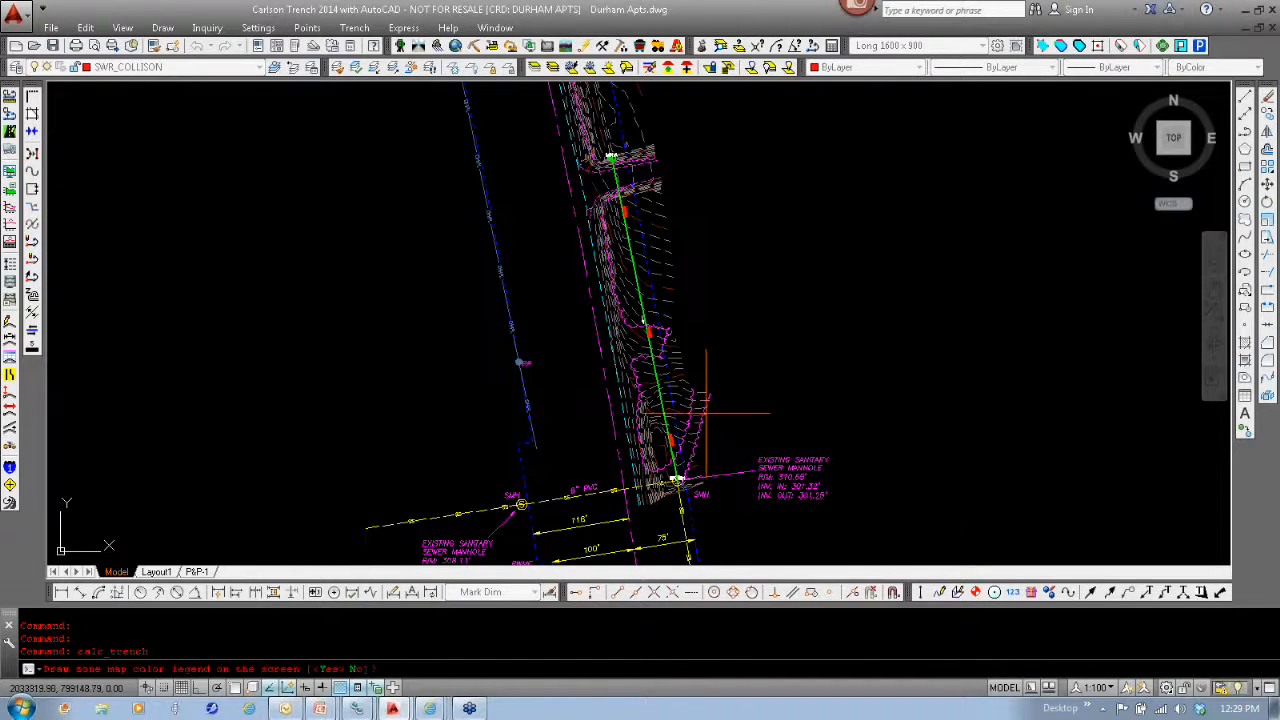
- Examine the depth zone labels and colors along the sewer line from the existing sanitary manhole up to MH A
scroll(680, 470, "up", 8)
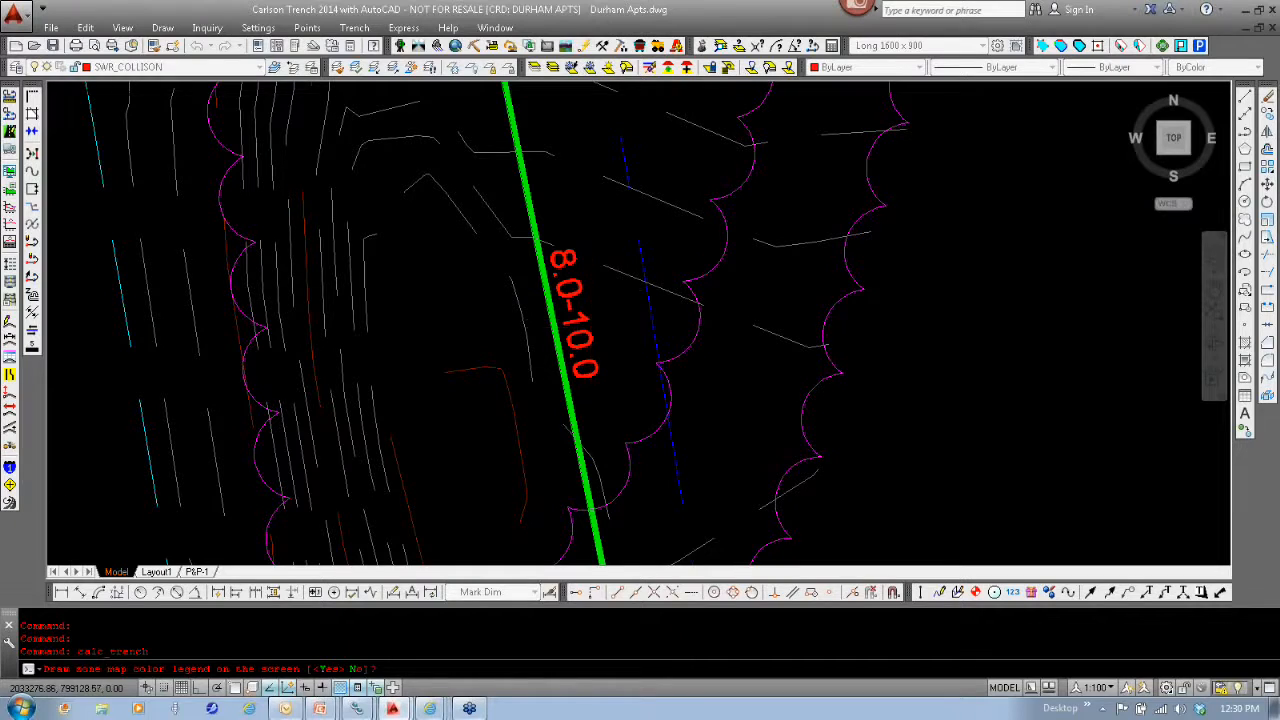
scroll(586, 330, "down", 4)
middle_click_drag(585, 260, 638, 520)
middle_click_drag(601, 204, 645, 420)
scroll(608, 363, "up", 2)
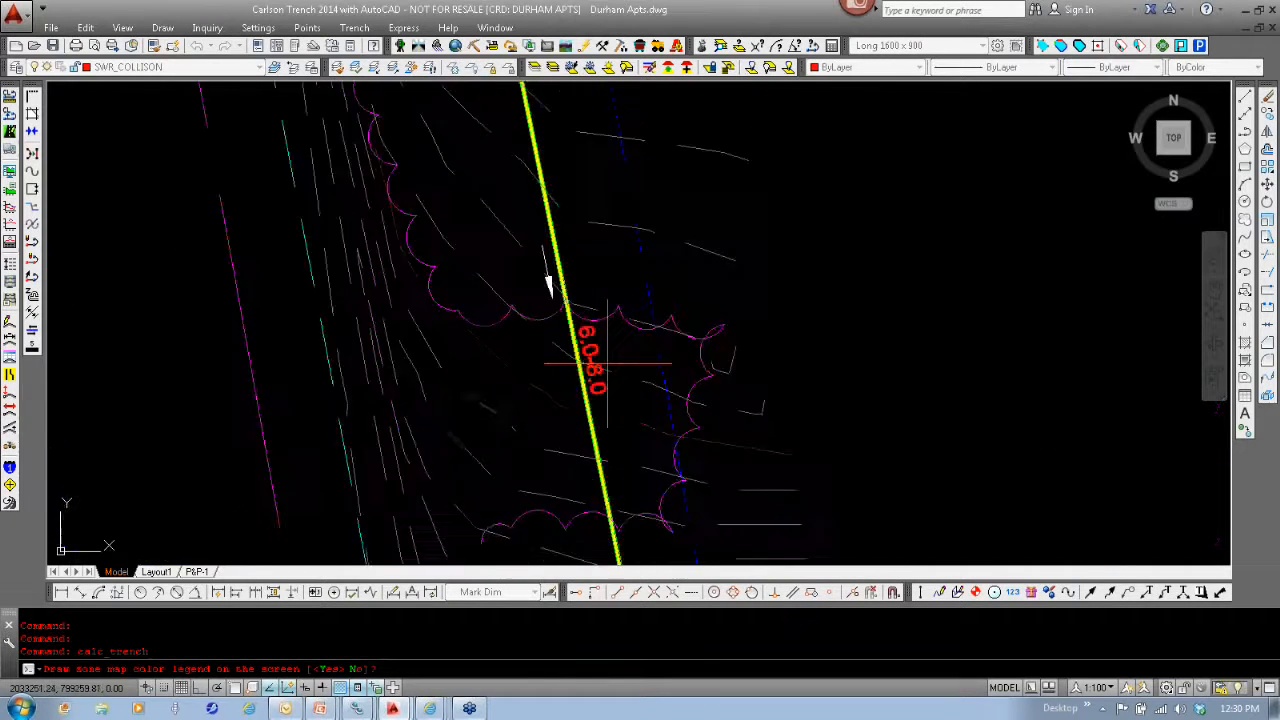
scroll(608, 363, "up", 2)
scroll(615, 316, "down", 2)
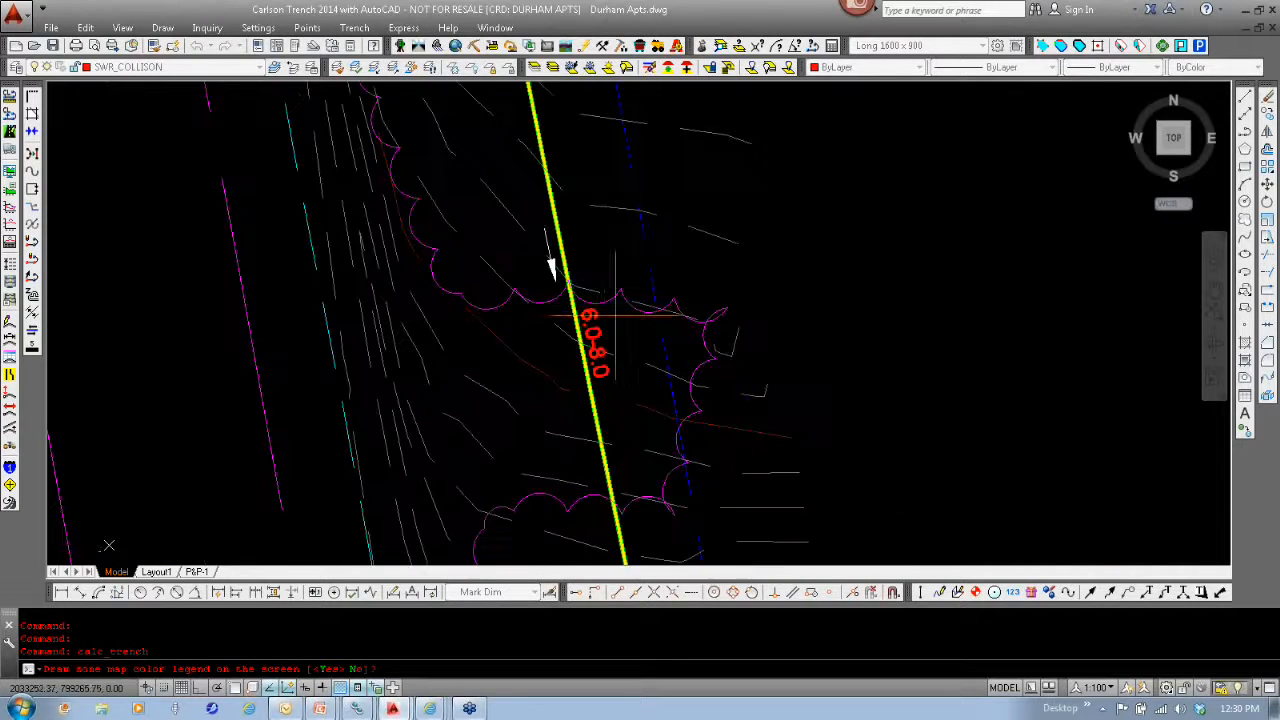
middle_click_drag(606, 258, 643, 523)
middle_click_drag(523, 154, 600, 535)
middle_click_drag(590, 304, 608, 410)
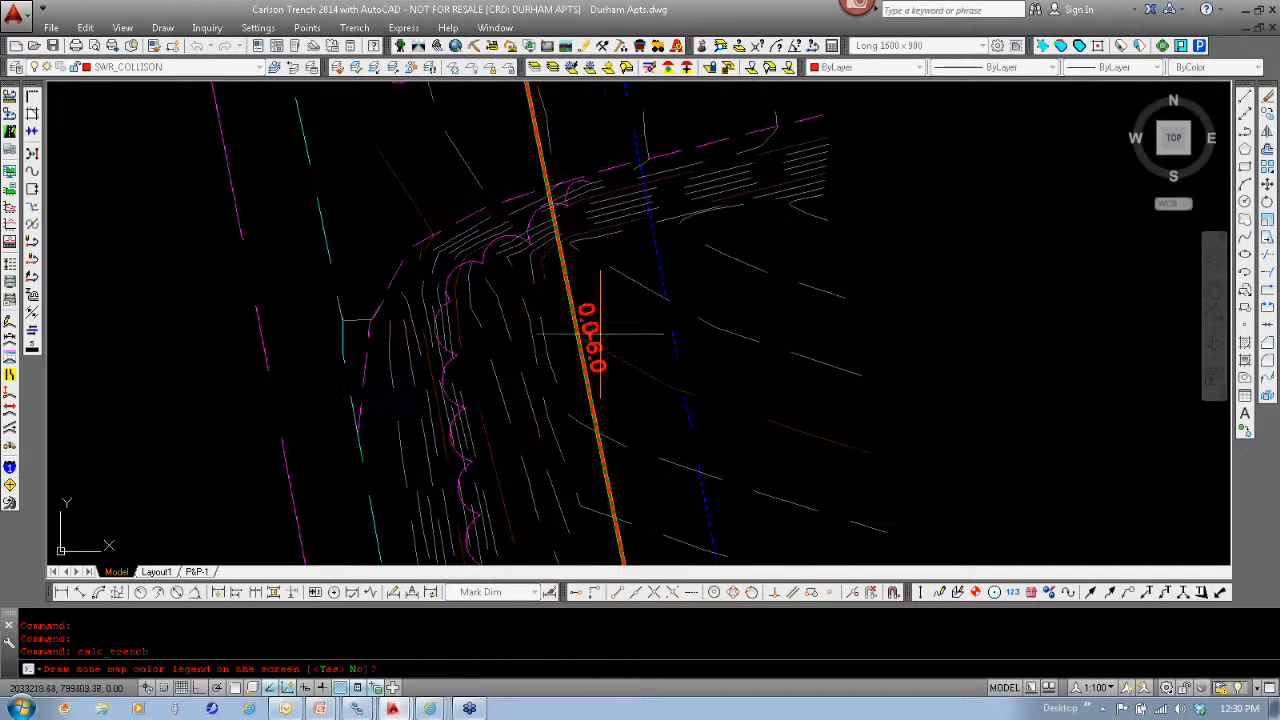
scroll(600, 376, "down", 3)
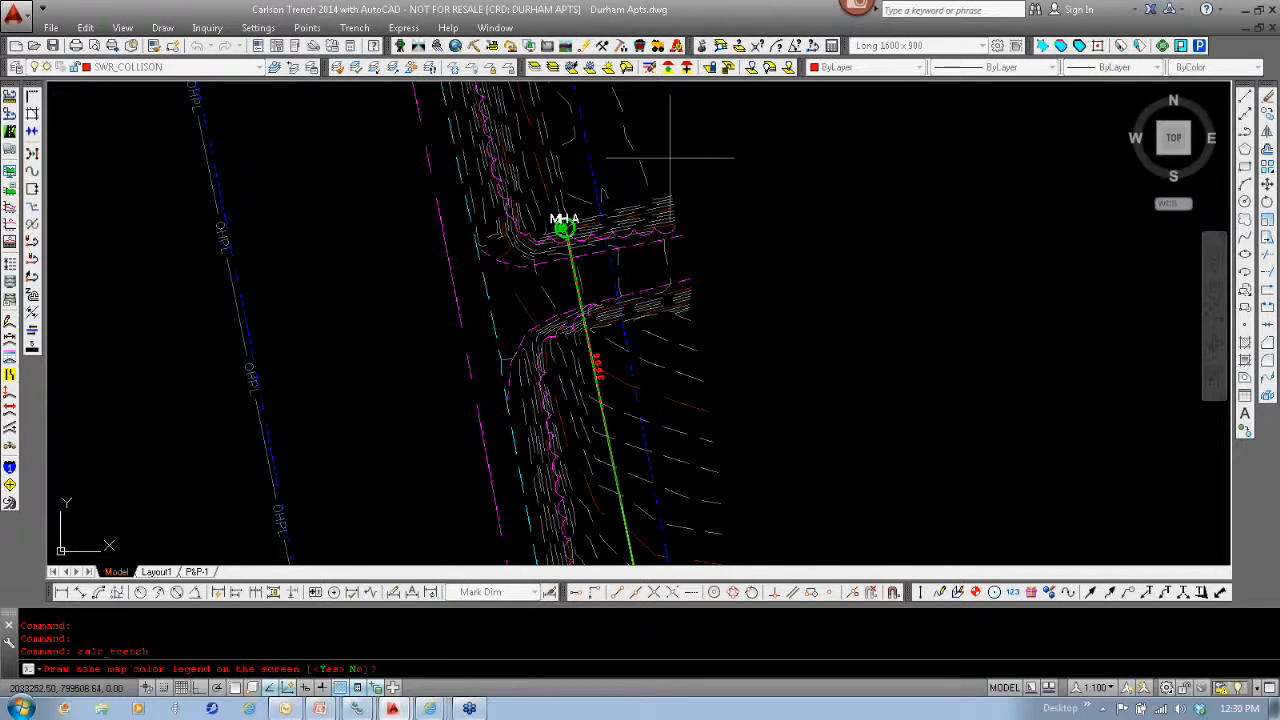
scroll(666, 129, "up", 4)
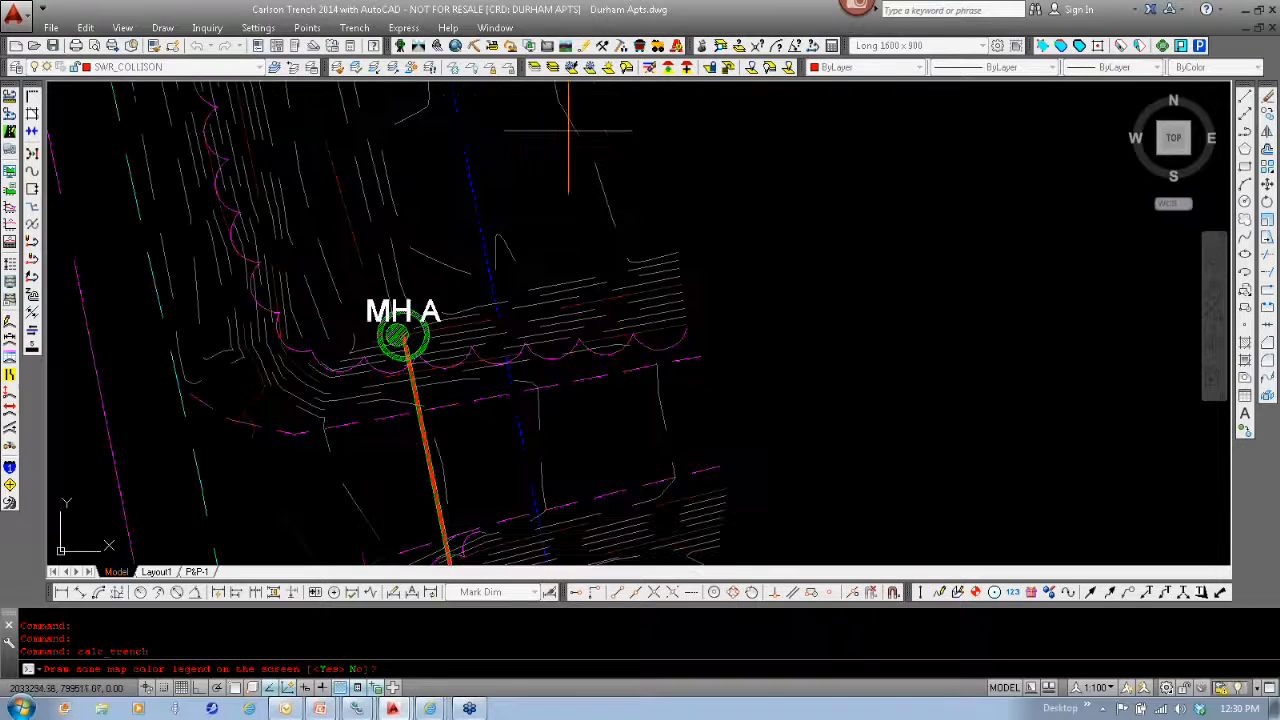
- Isolate the layers of the depth zone label and the colored zone line near MH A
left_click(374, 67)
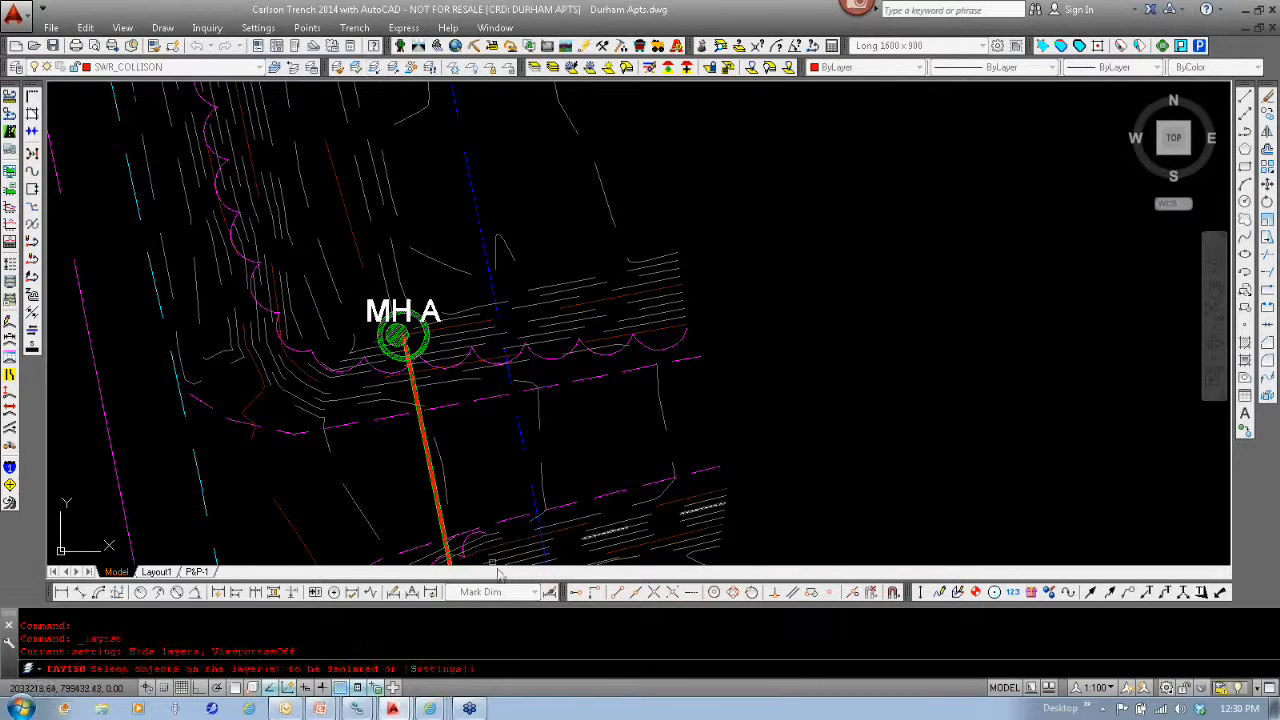
middle_click_drag(497, 523, 409, 146)
left_click(406, 302)
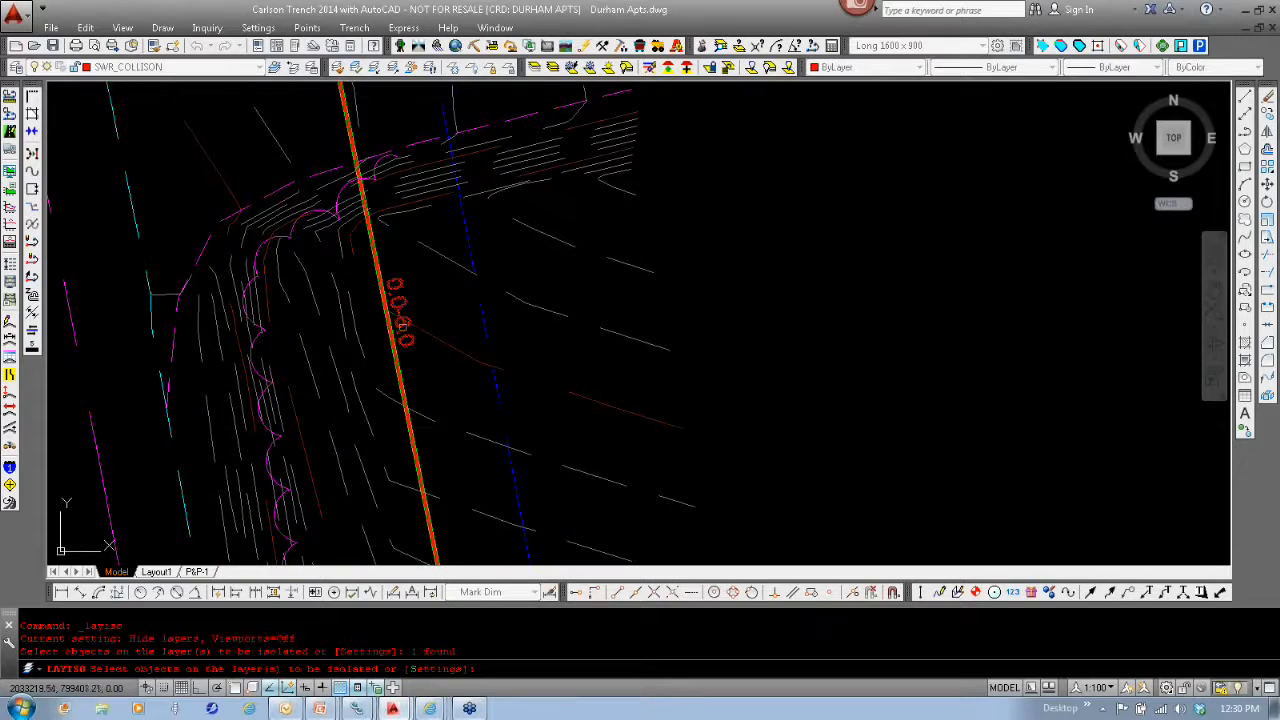
scroll(400, 310, "up", 5)
left_click(305, 343)
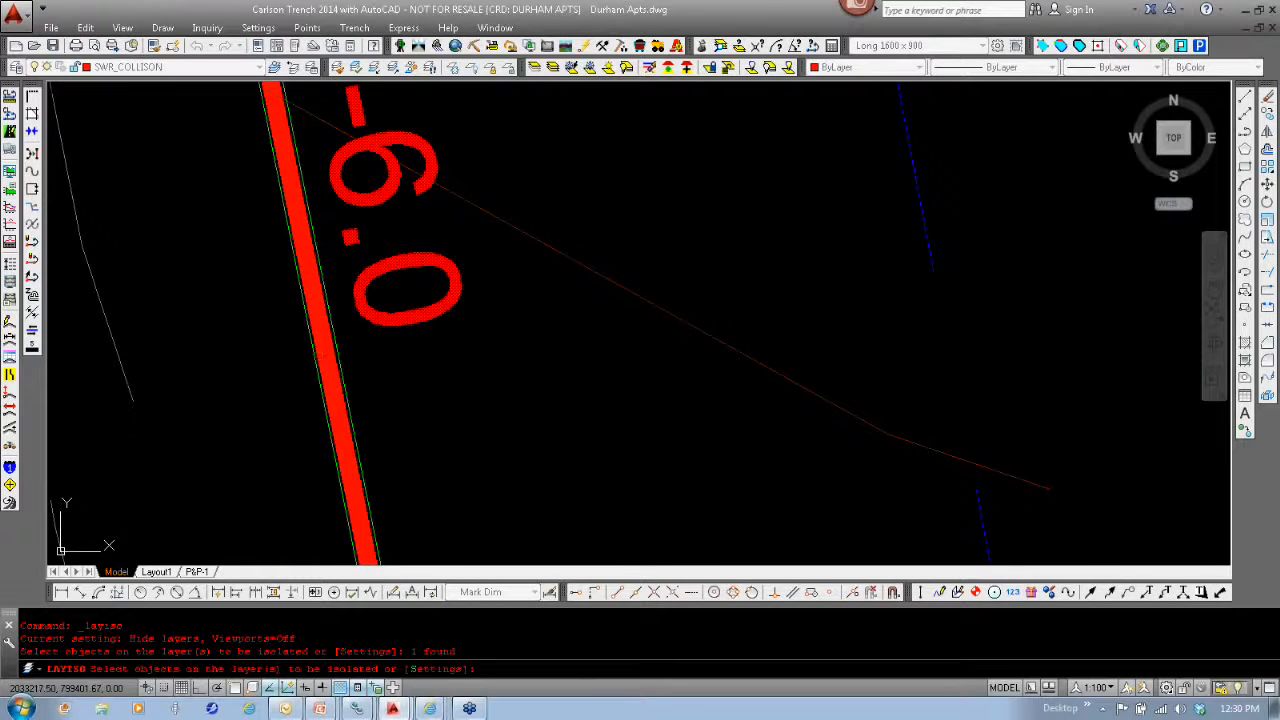
key("Return")
- Check the length of the red depth zone polyline in its properties and deselect it
scroll(530, 364, "down", 11)
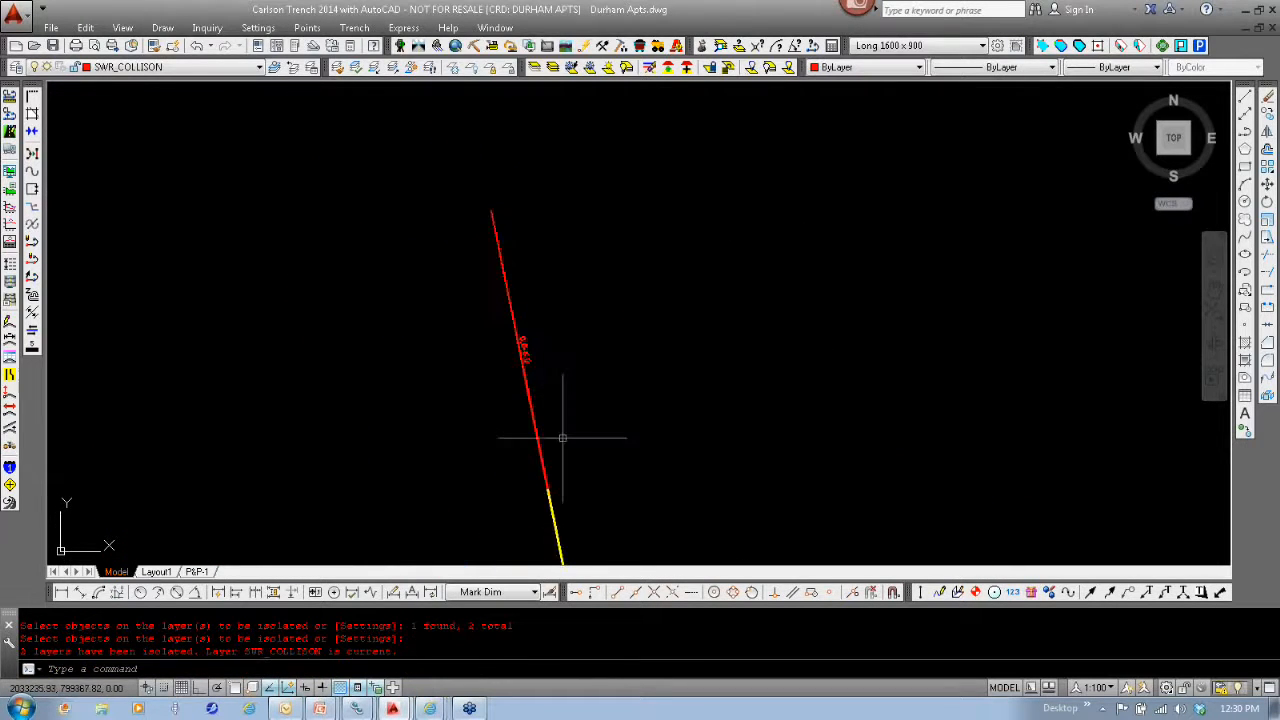
middle_click_drag(563, 439, 512, 245)
scroll(514, 244, "down", 4)
middle_click_drag(480, 406, 494, 424)
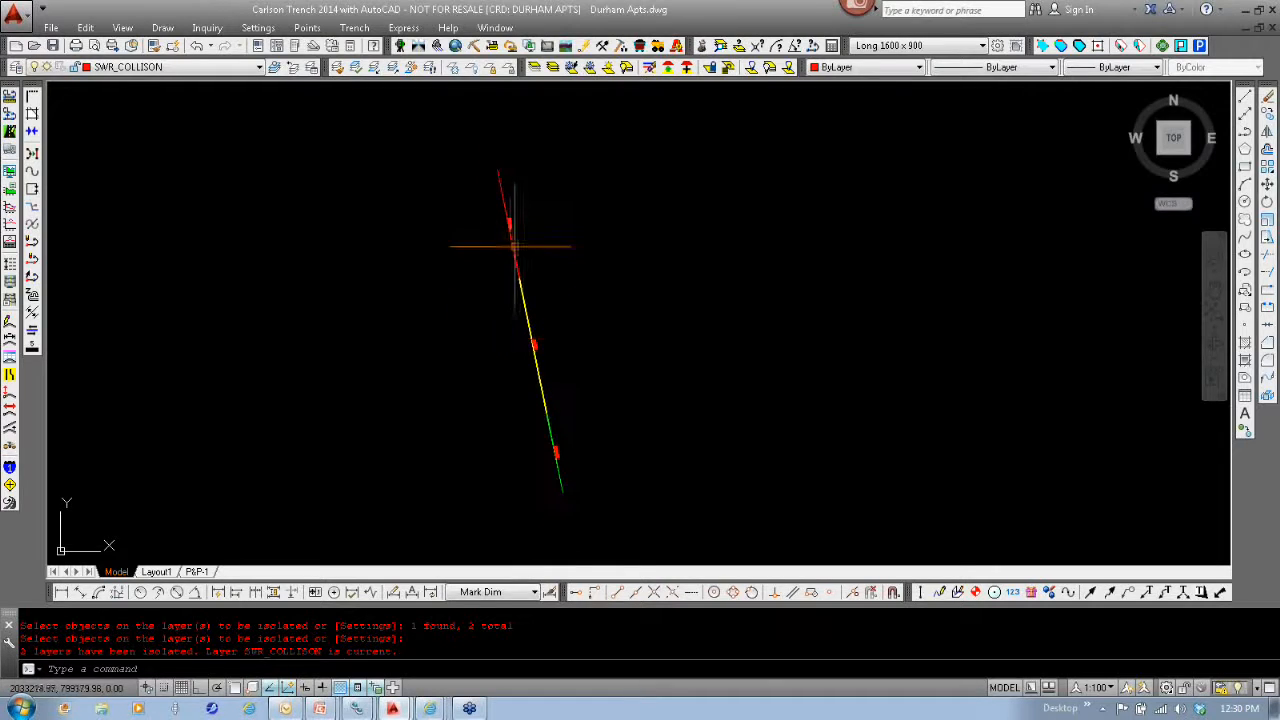
left_click(513, 247)
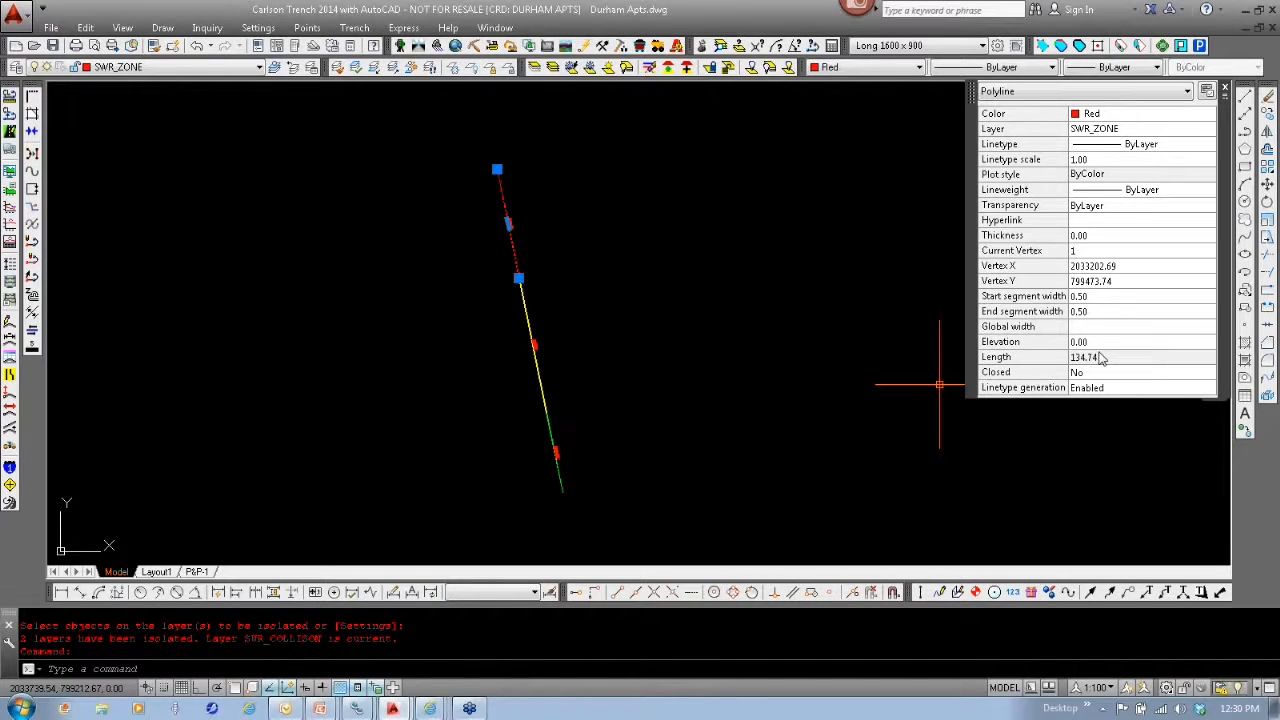
key("Escape")
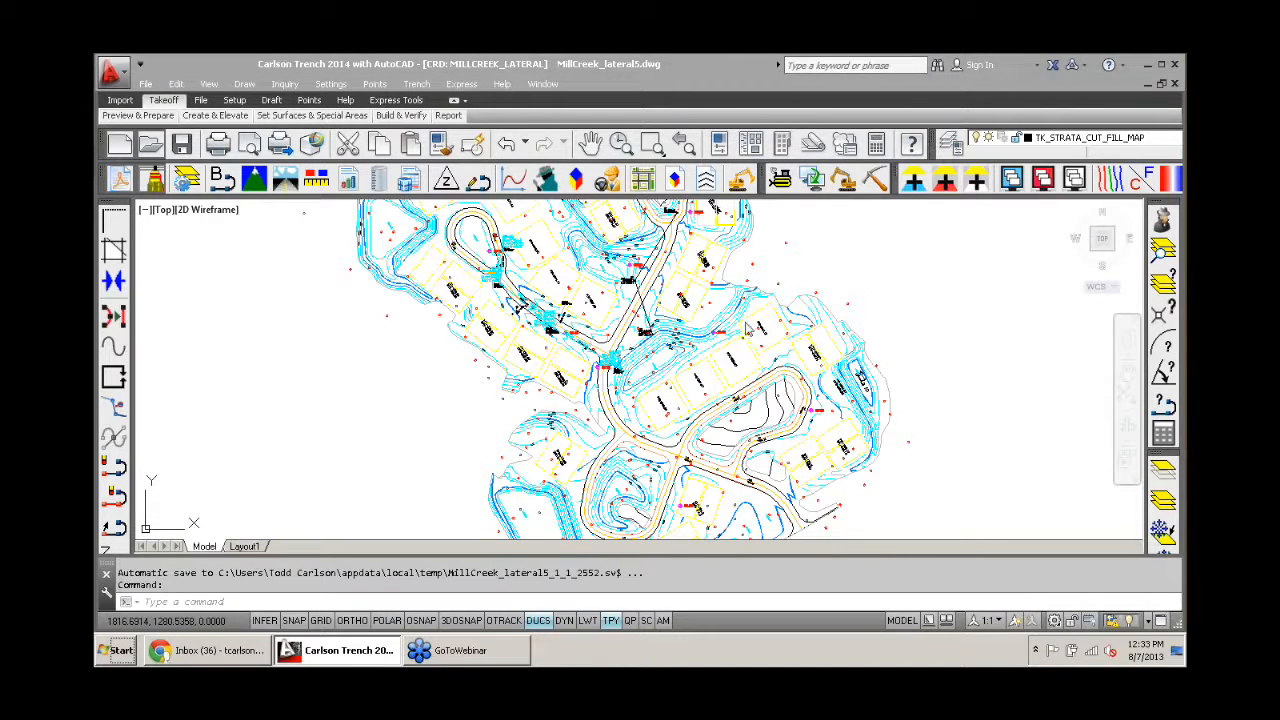
- Display the last trench quantities report in the MillCreek_lateral5 drawing, and move and enlarge its window to show more lines
scroll(512, 375, "down", 3)
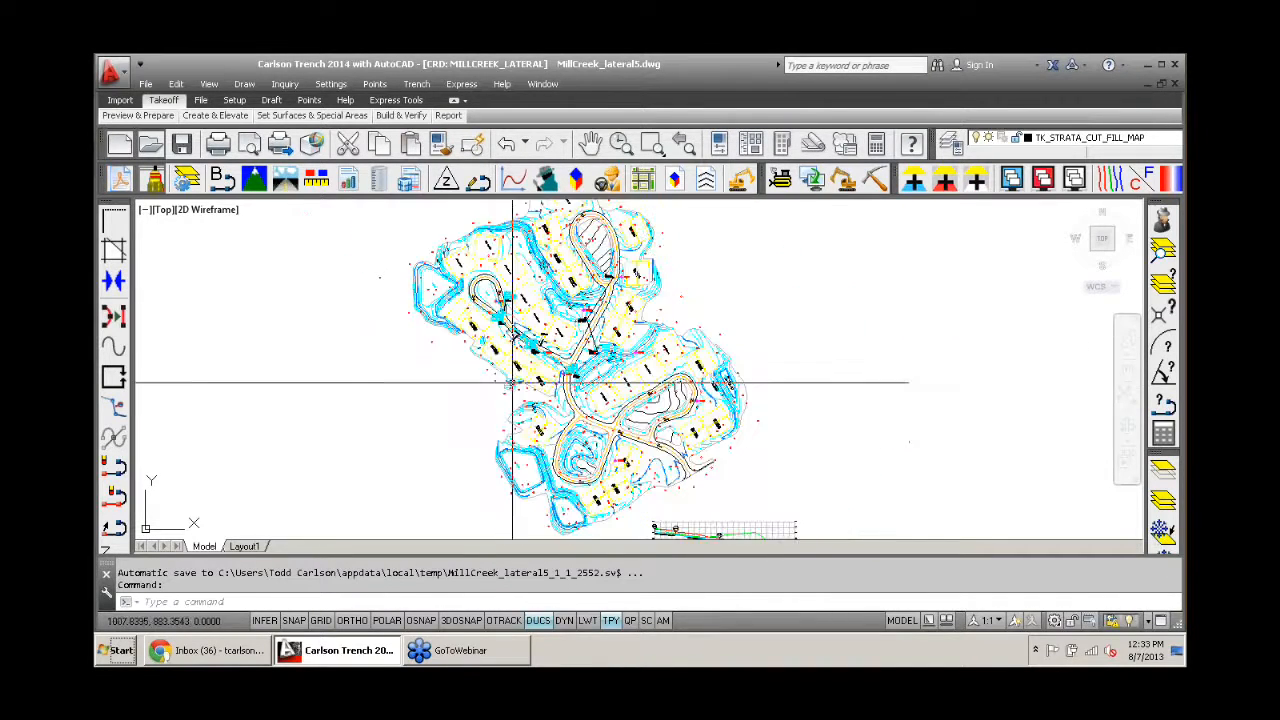
middle_click_drag(512, 370, 486, 370)
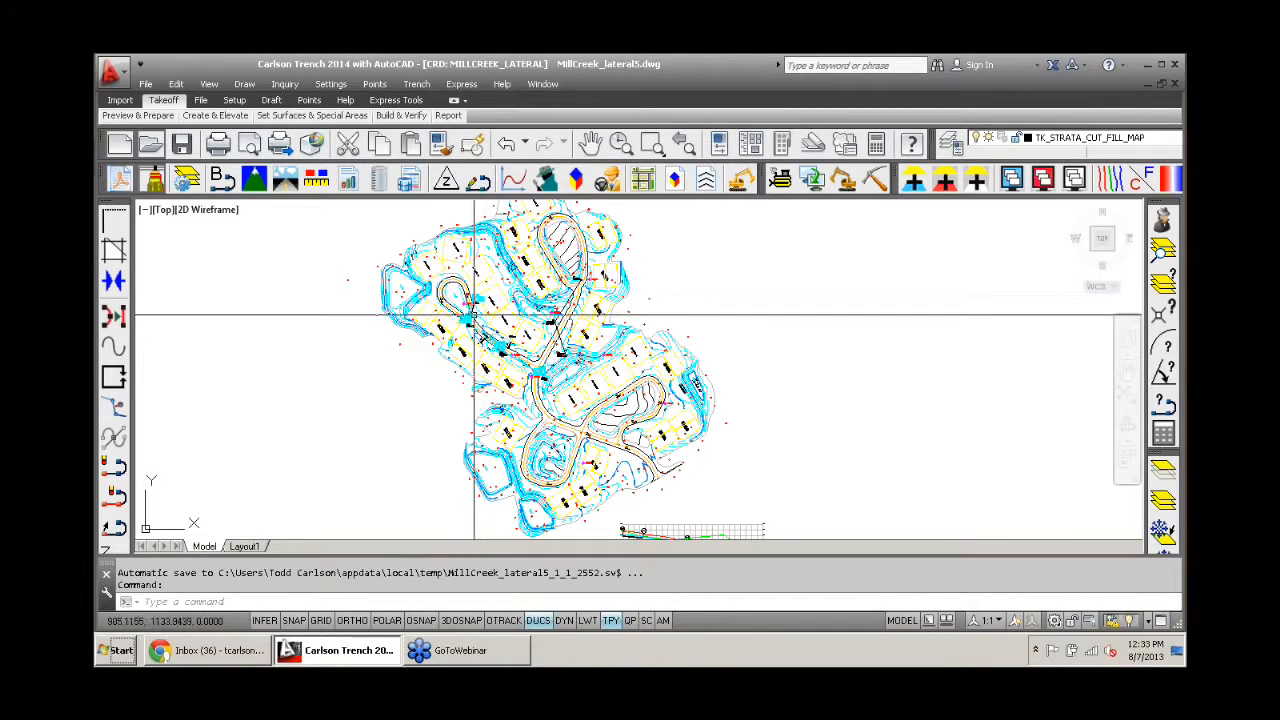
left_click(287, 86)
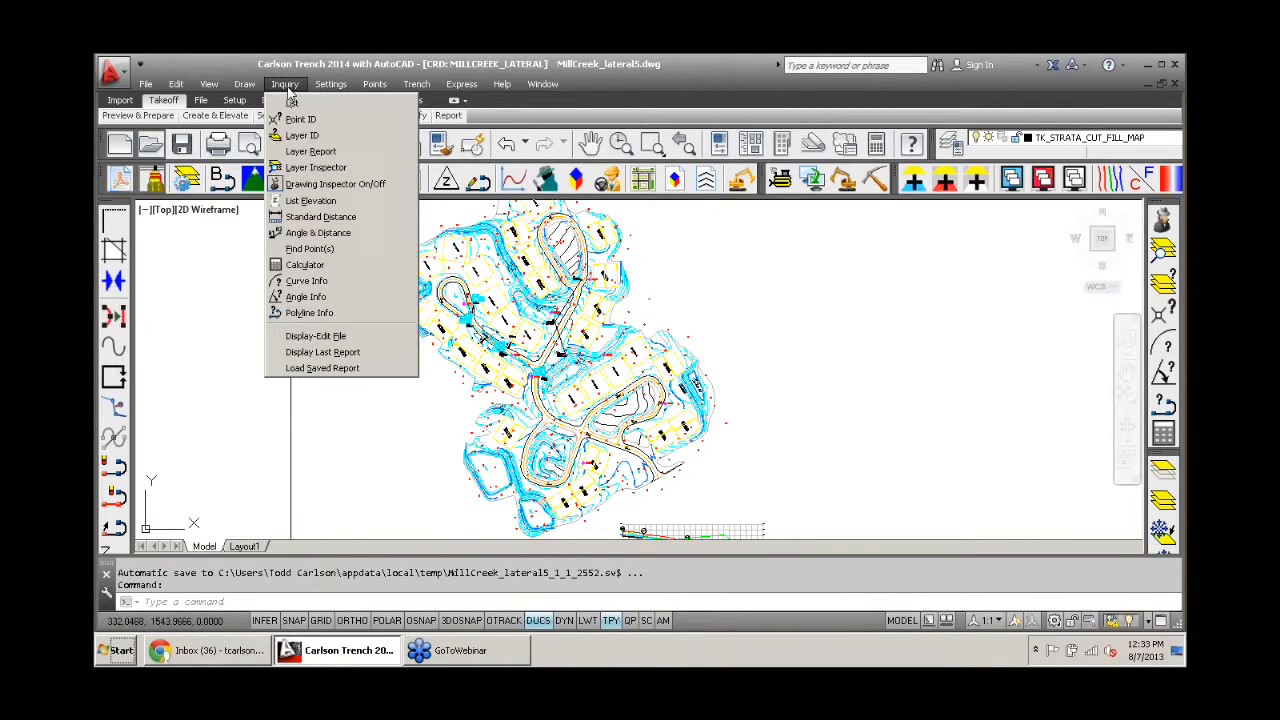
left_click(366, 354)
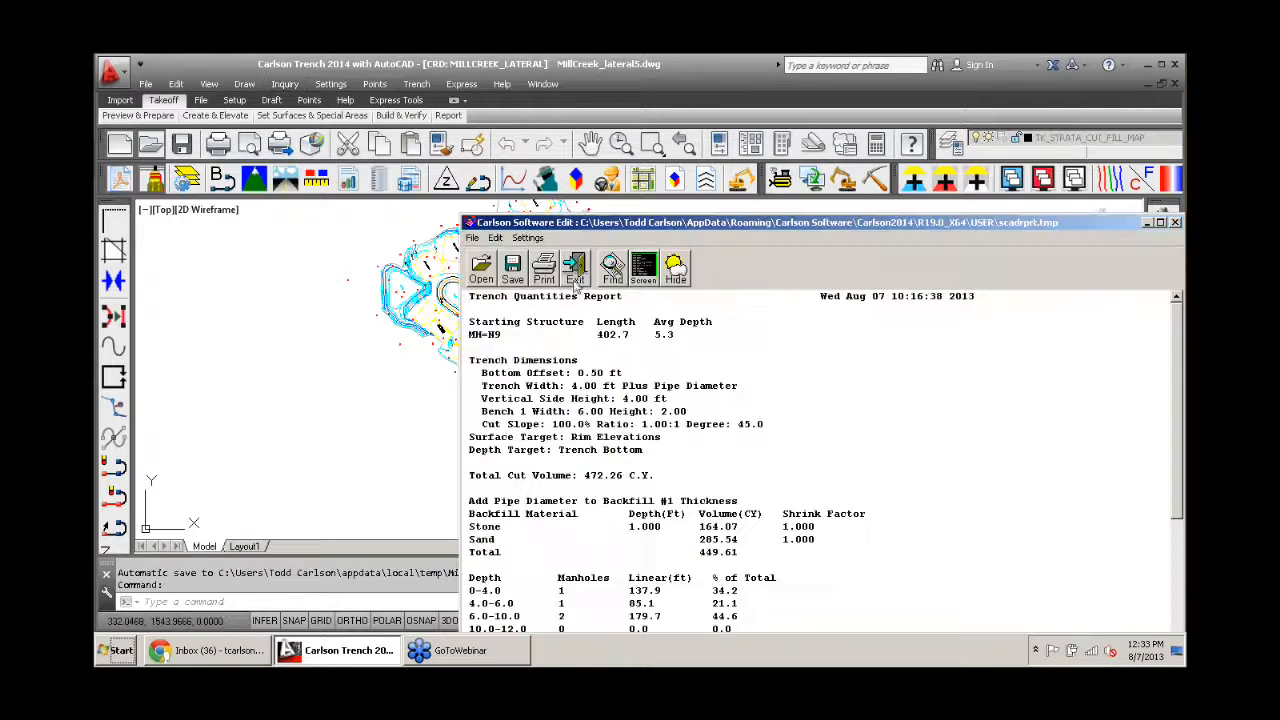
left_click_drag(586, 231, 366, 74)
left_click_drag(970, 518, 972, 606)
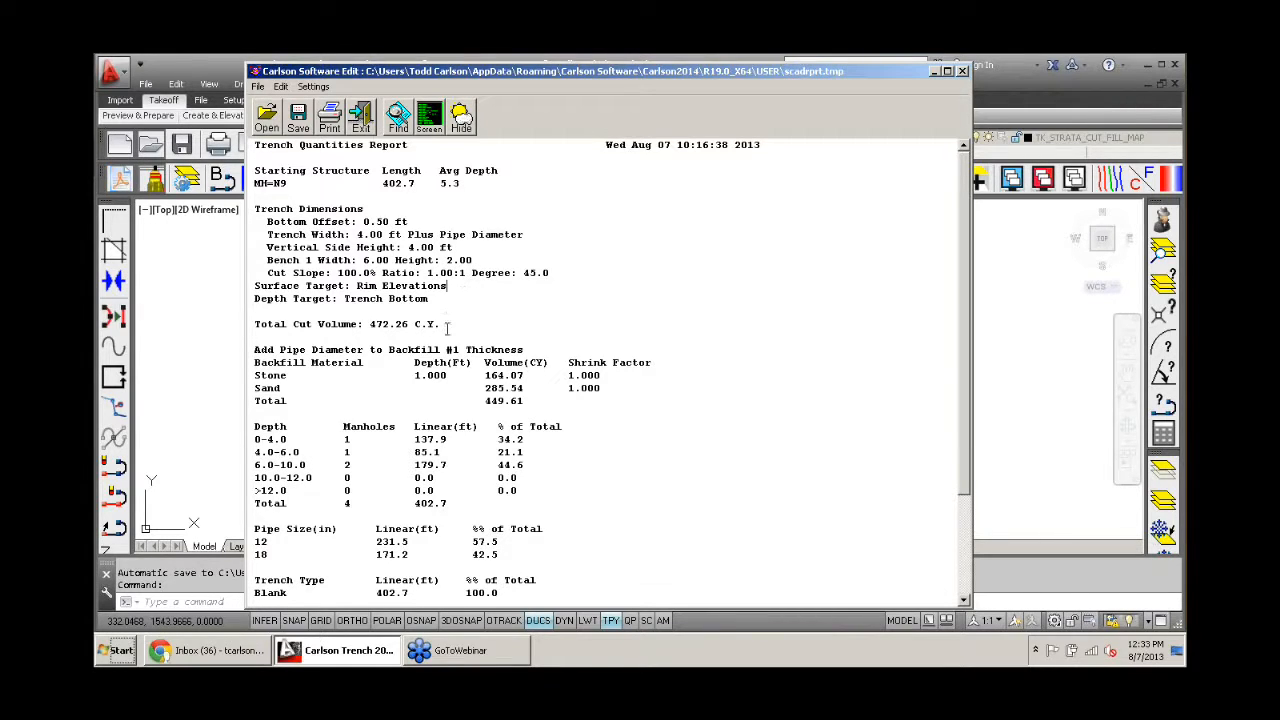
- Compare the report's total cut volume with the backfill total and the separate stone and sand volumes
left_click_drag(446, 324, 369, 324)
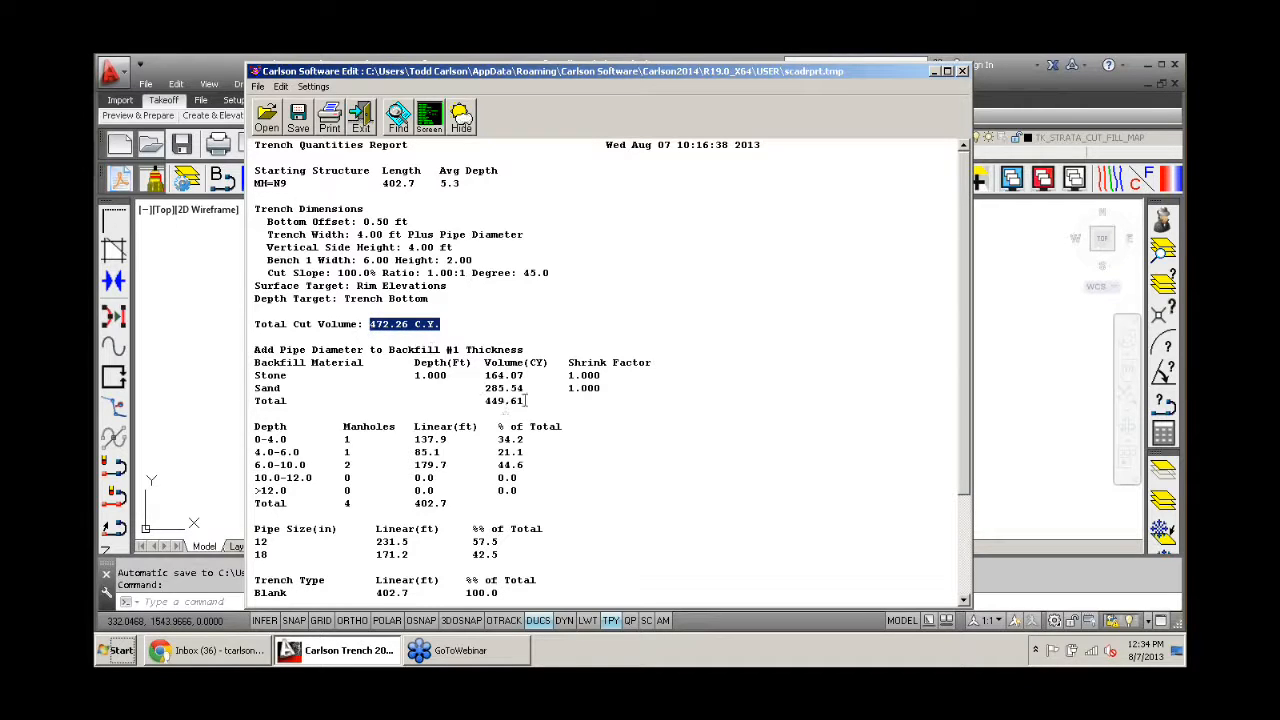
left_click_drag(526, 401, 485, 402)
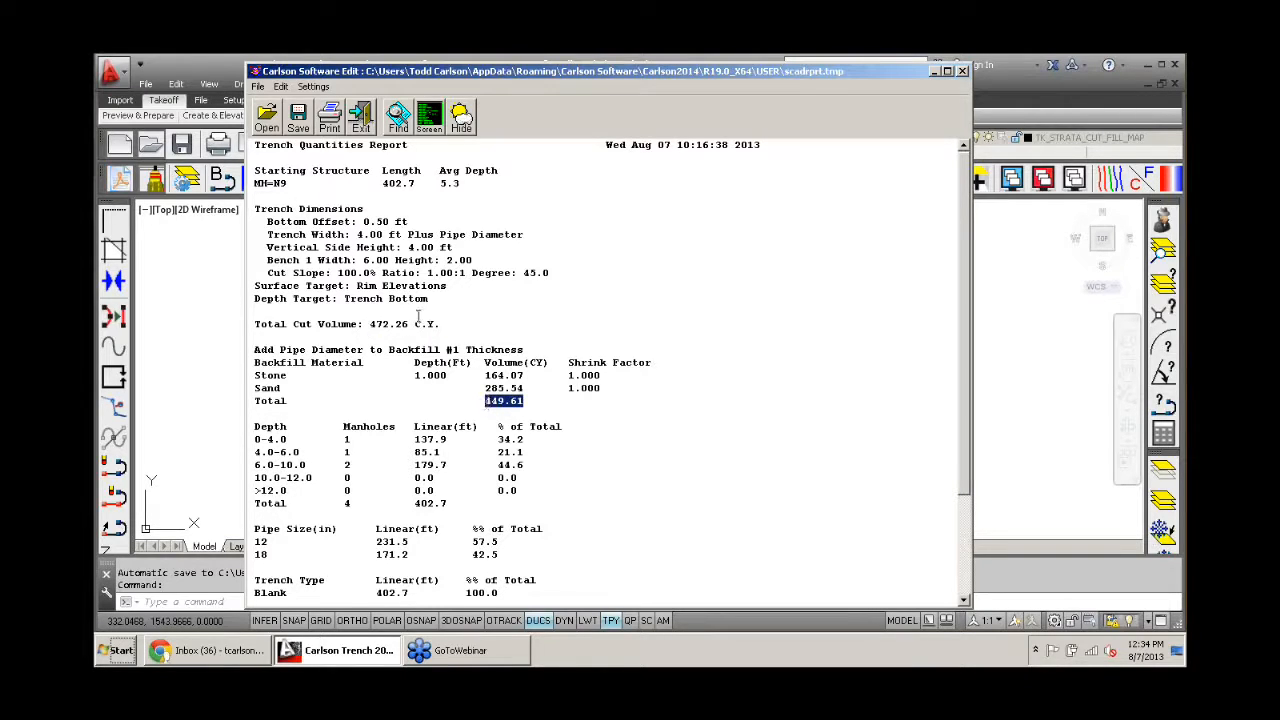
left_click_drag(448, 324, 369, 324)
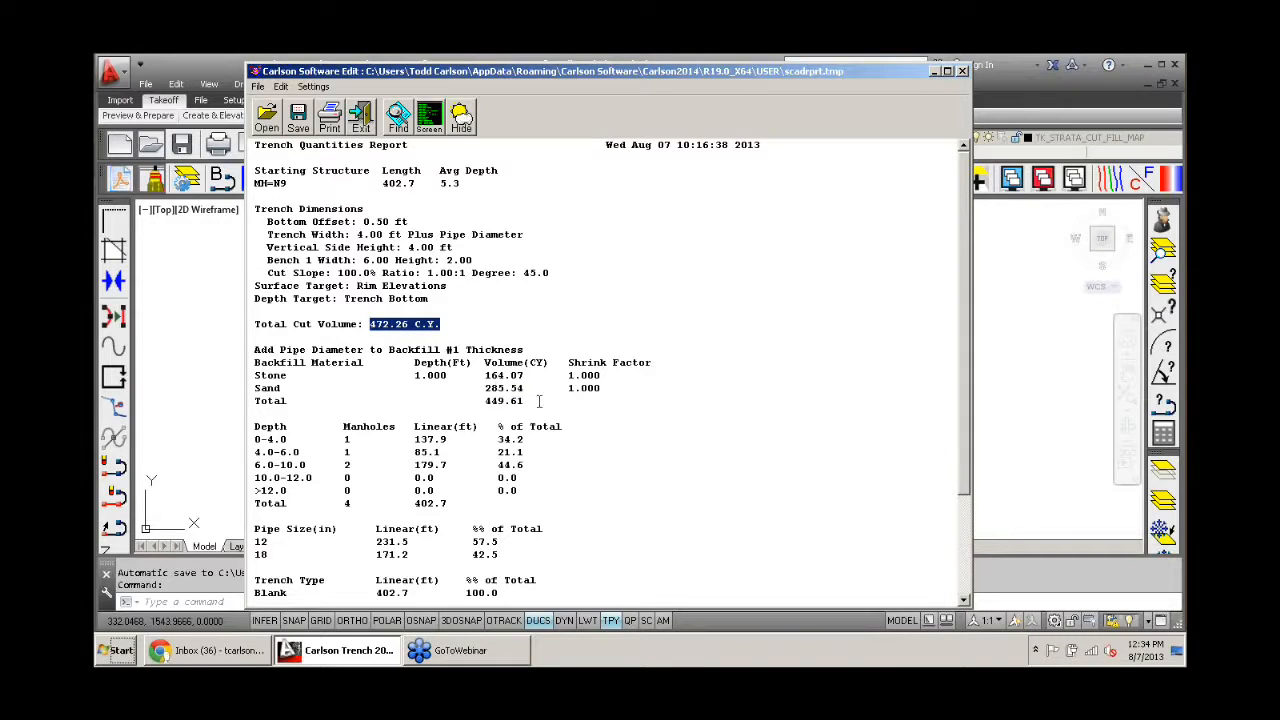
left_click(536, 400)
left_click_drag(536, 400, 487, 400)
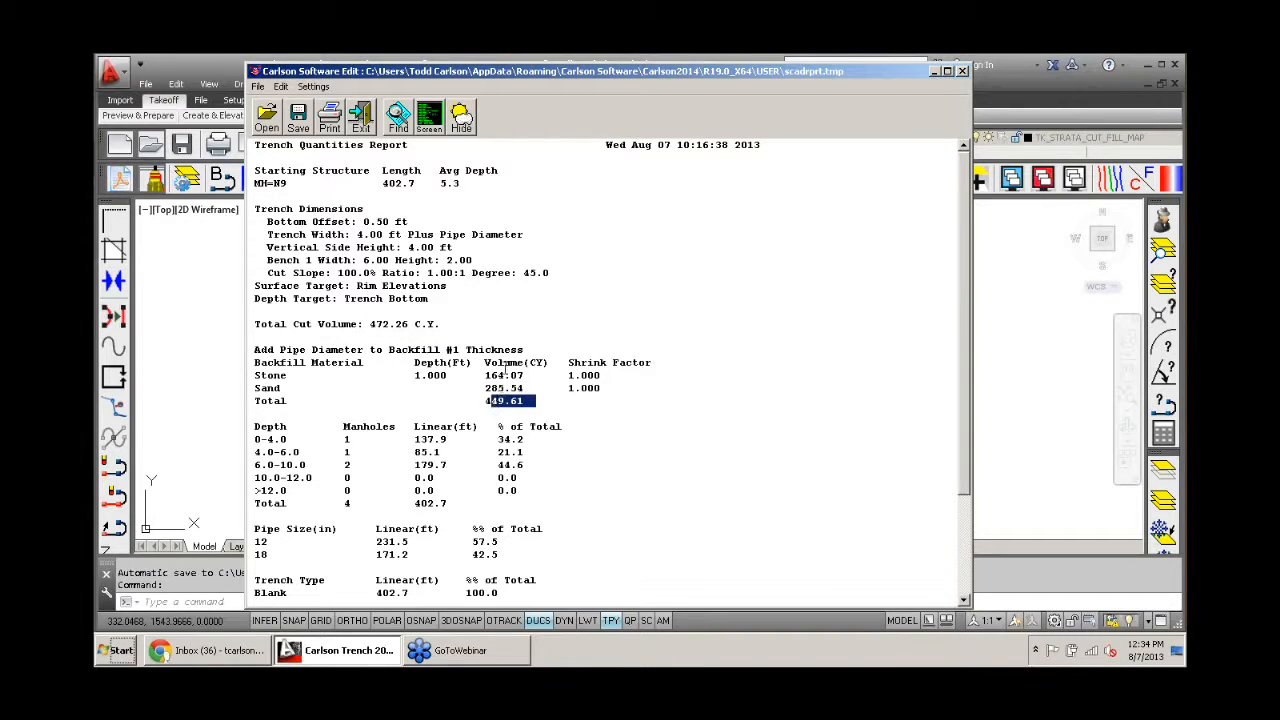
left_click(295, 375)
left_click_drag(523, 375, 486, 375)
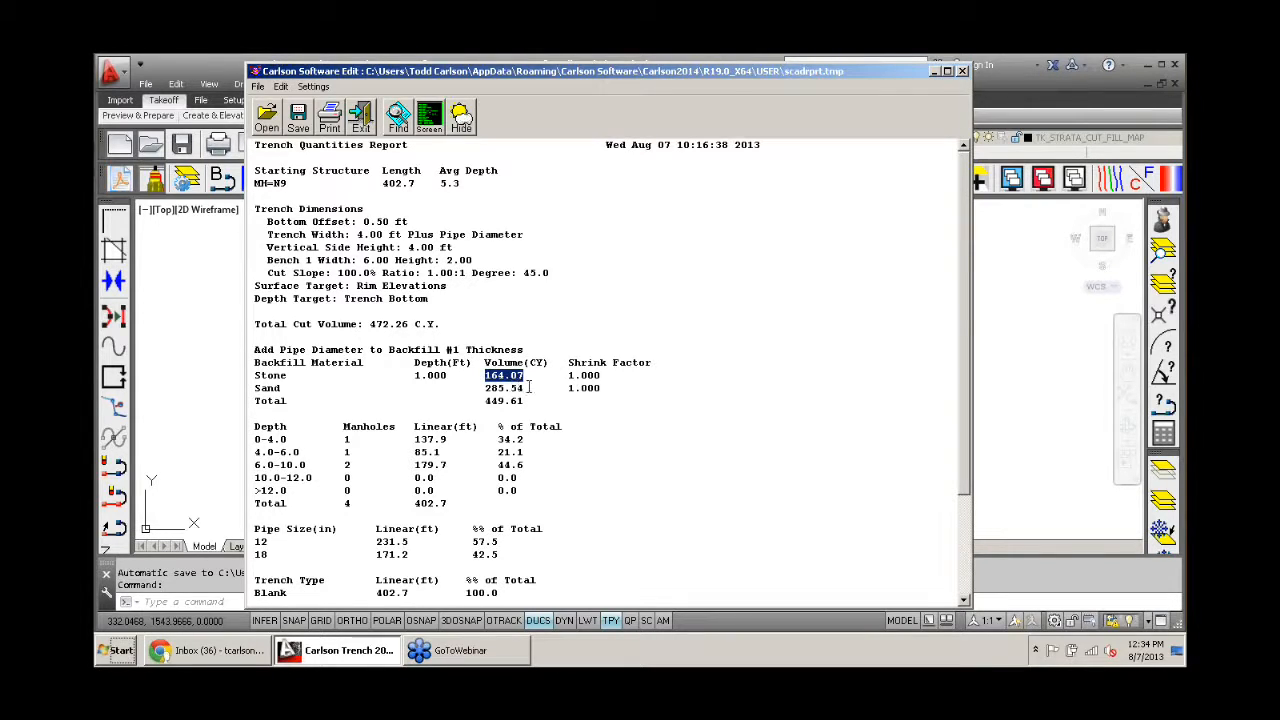
left_click(527, 388)
left_click_drag(527, 388, 484, 388)
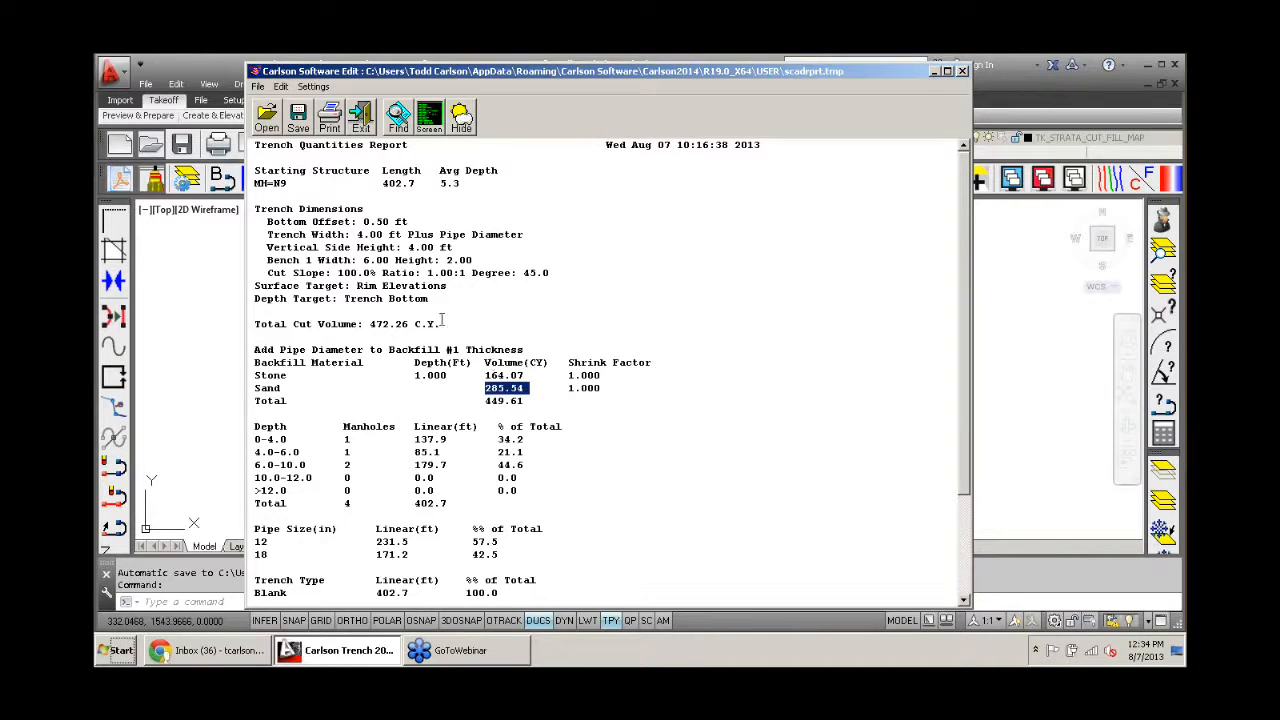
- Check the total cut volume and the Rim Elevations surface target in the trench quantities report
left_click_drag(446, 325, 364, 327)
left_click_drag(451, 287, 357, 292)
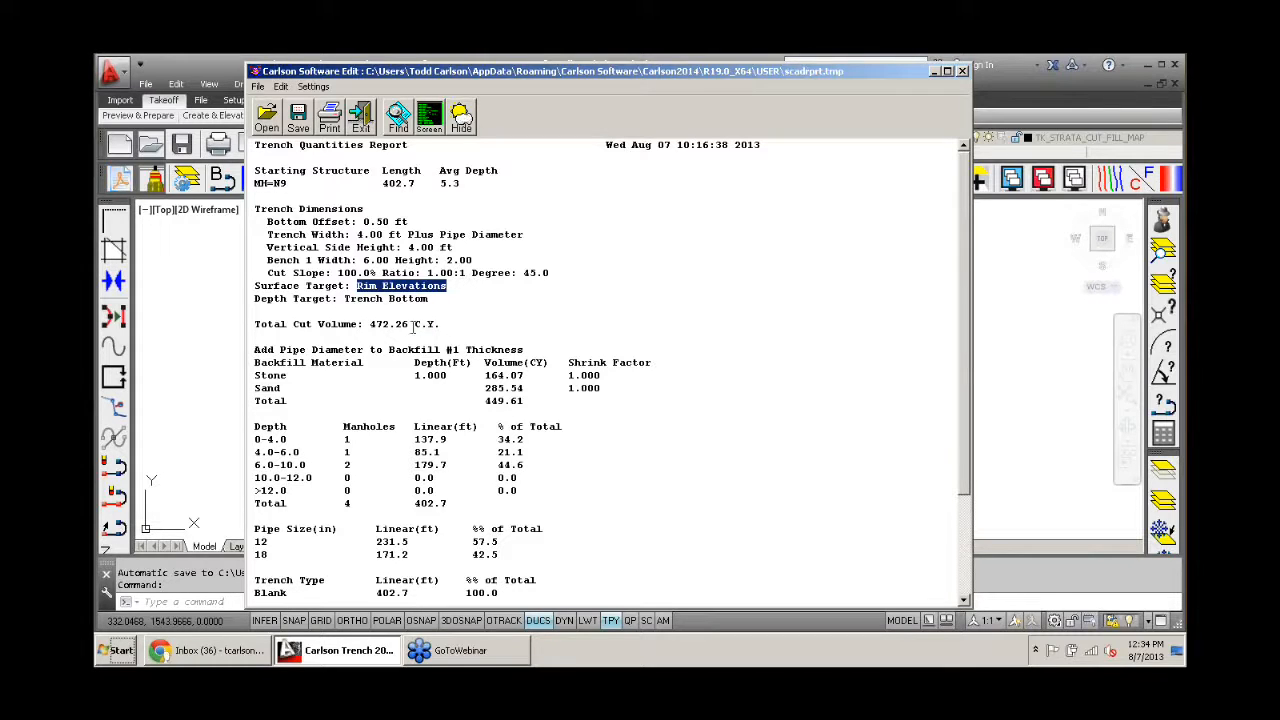
scroll(413, 325, "down", 3)
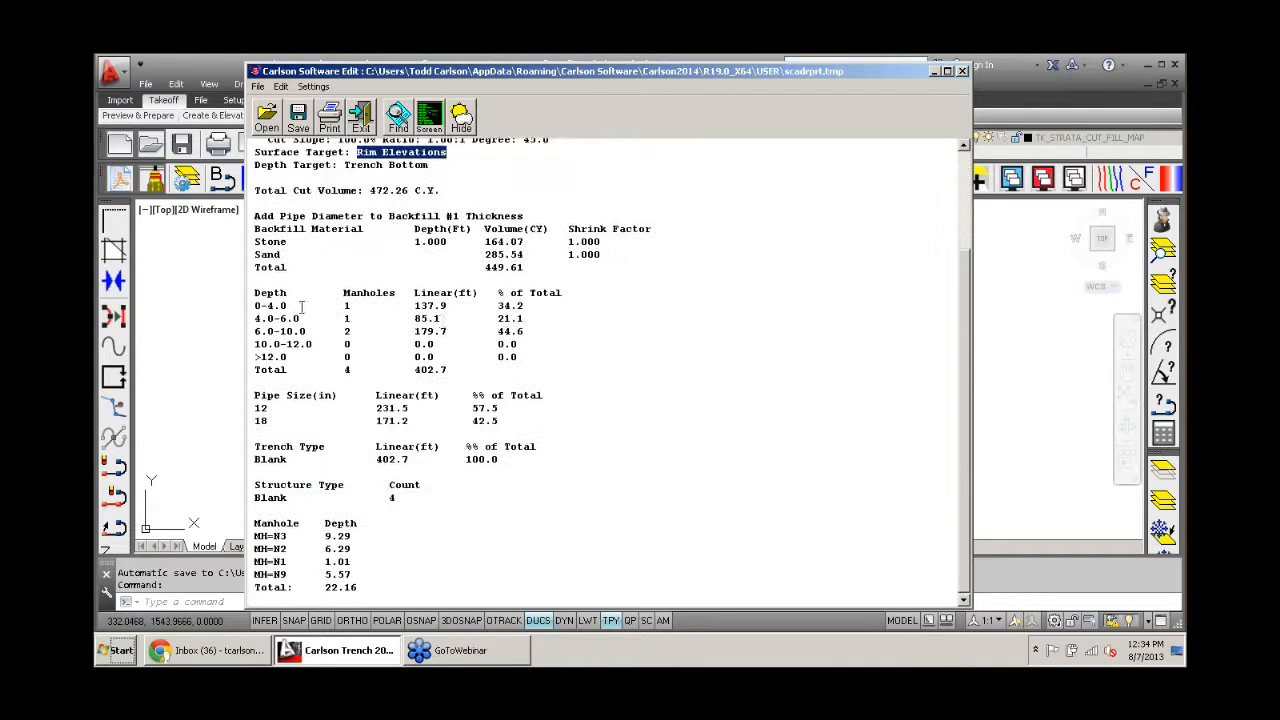
- Review the linear footage of the 0-4.0 depth zone and of the 12-inch pipe, and close the report
left_click_drag(300, 306, 256, 308)
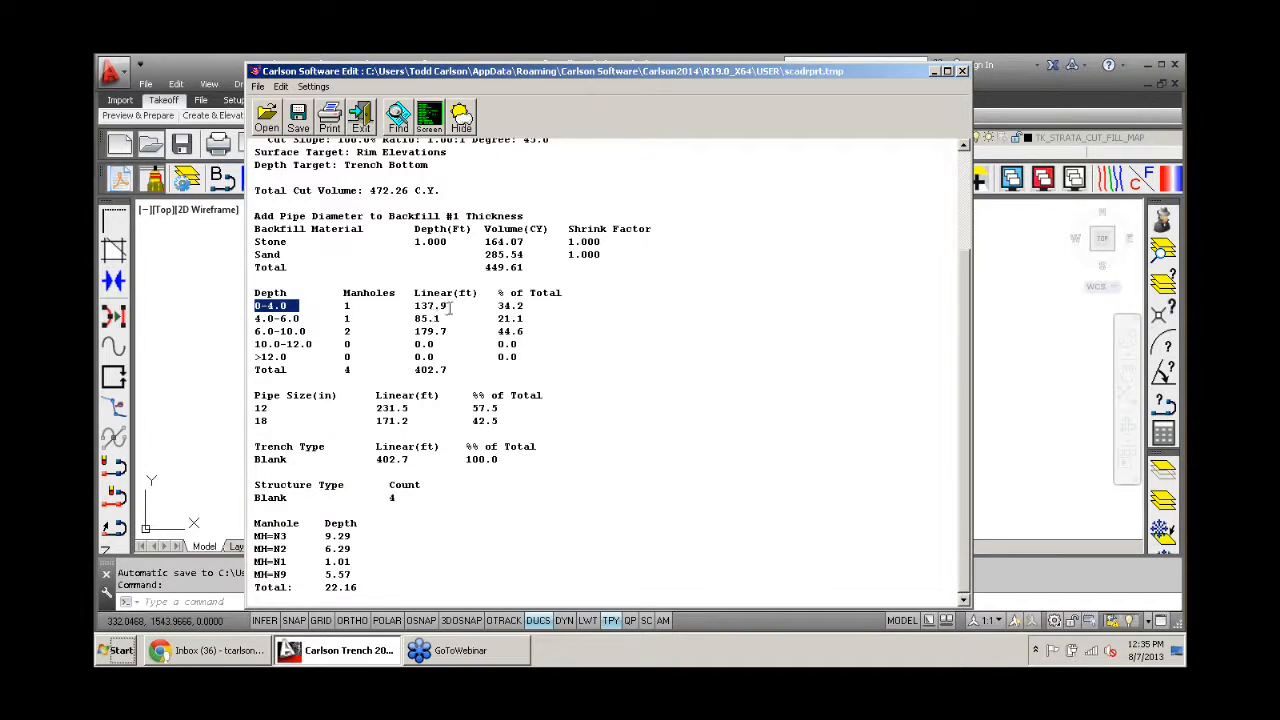
left_click_drag(451, 307, 409, 306)
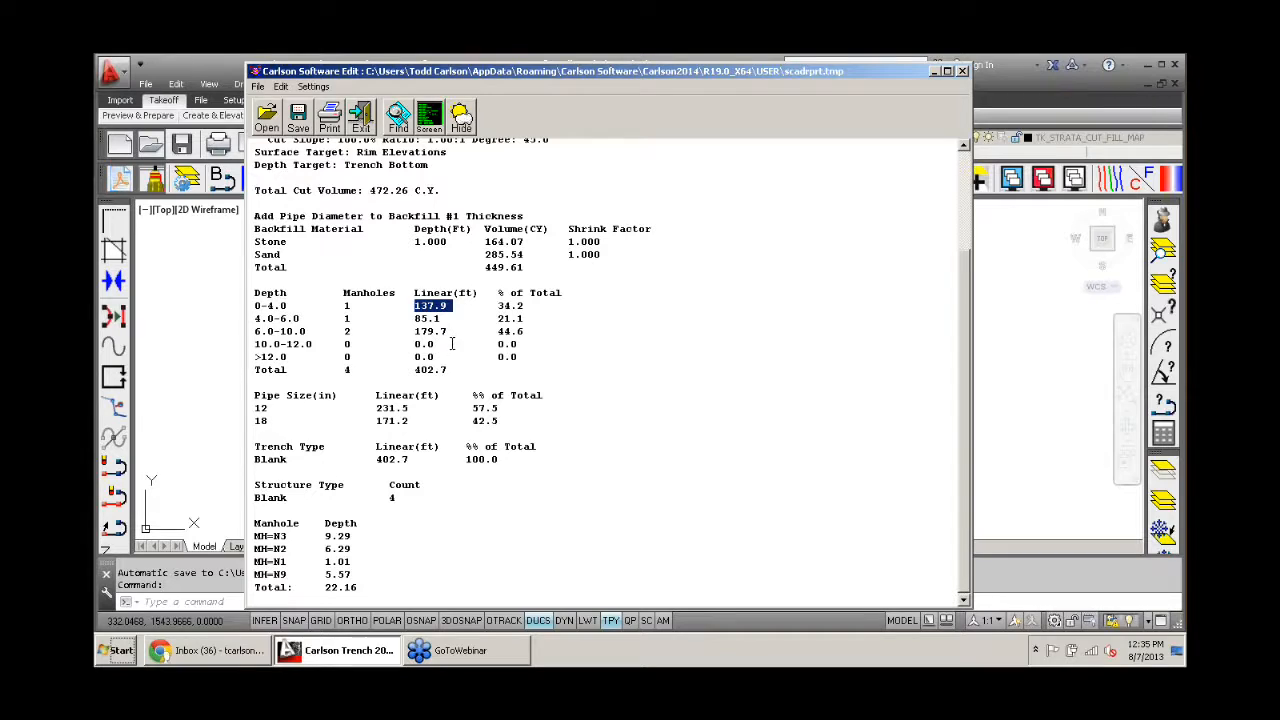
left_click_drag(410, 407, 378, 408)
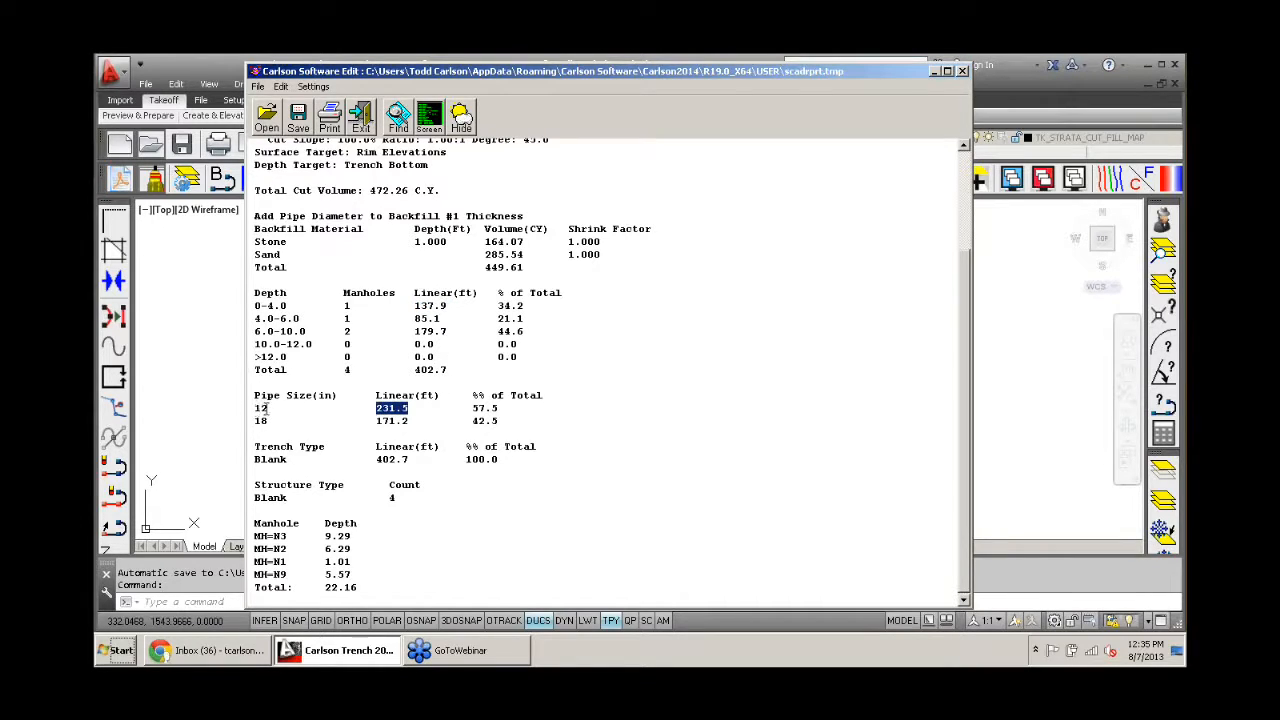
left_click_drag(266, 408, 247, 415)
scroll(475, 358, "up", 4)
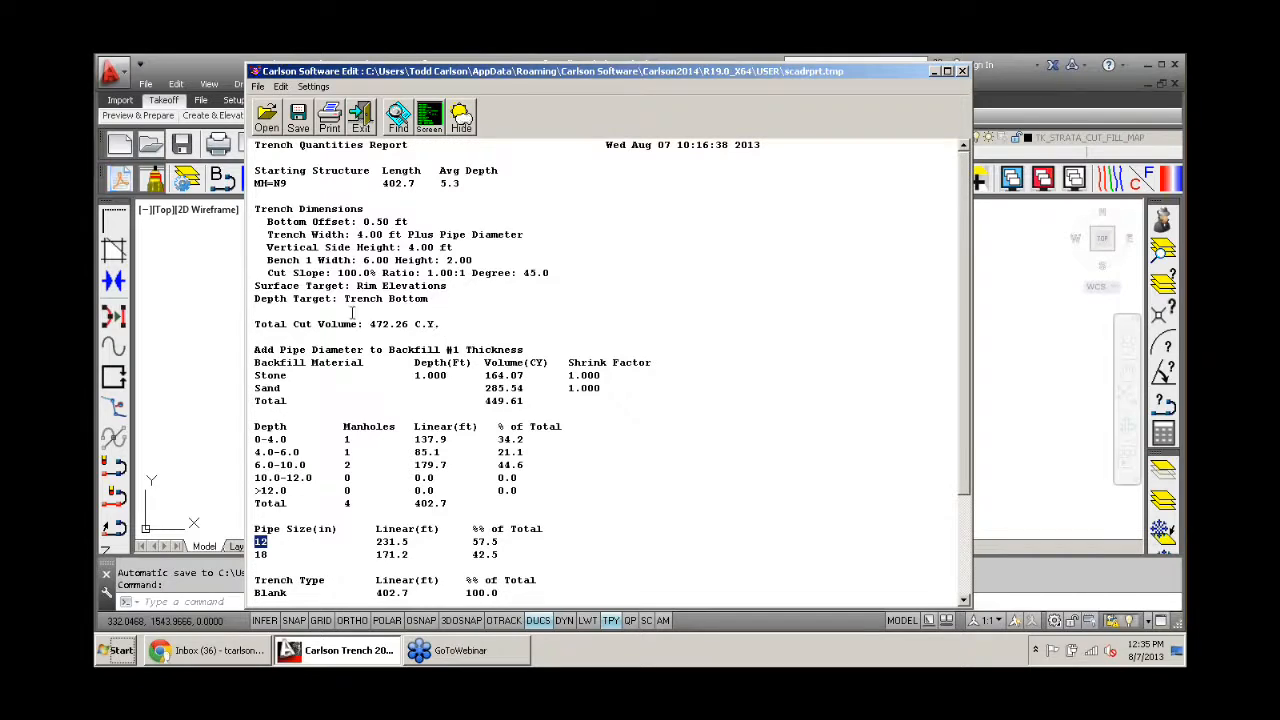
left_click(362, 120)
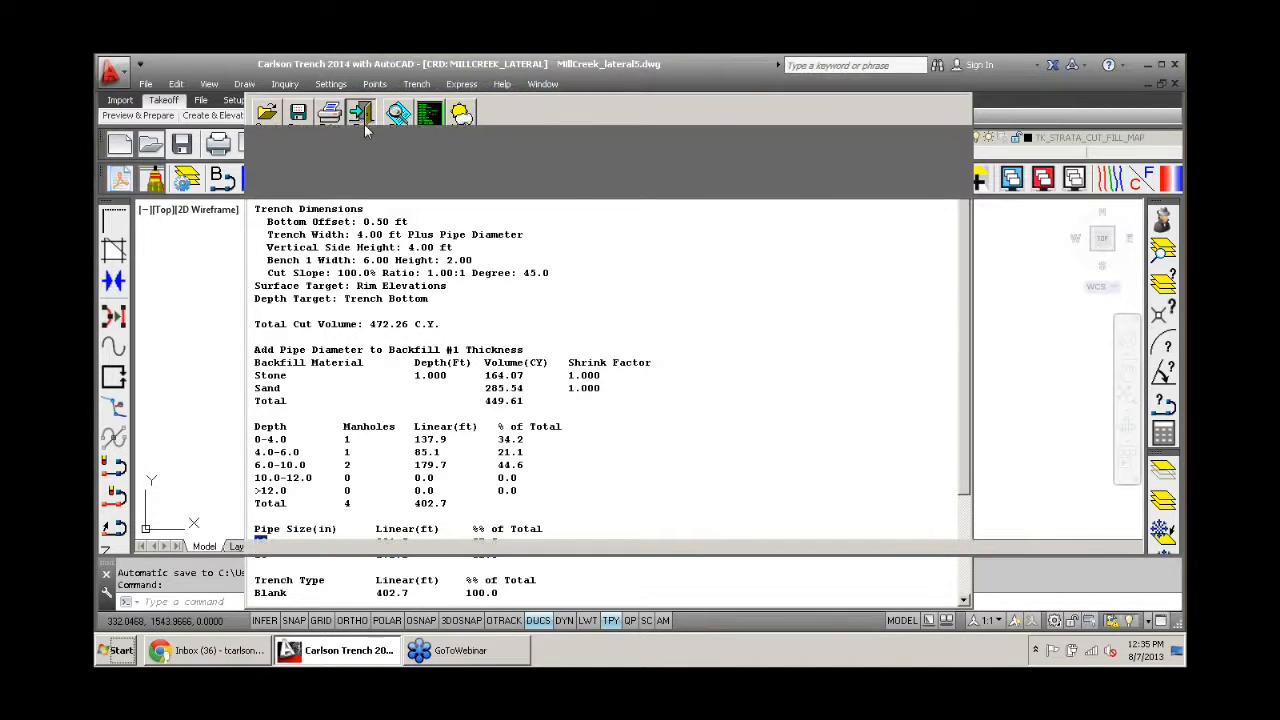
- Highlight the green and red surface lines on the sewer profile between MH=N2 and MH=N3, and clear the selection
middle_click_drag(704, 490, 546, 310)
scroll(546, 310, "up", 3)
scroll(551, 330, "up", 5)
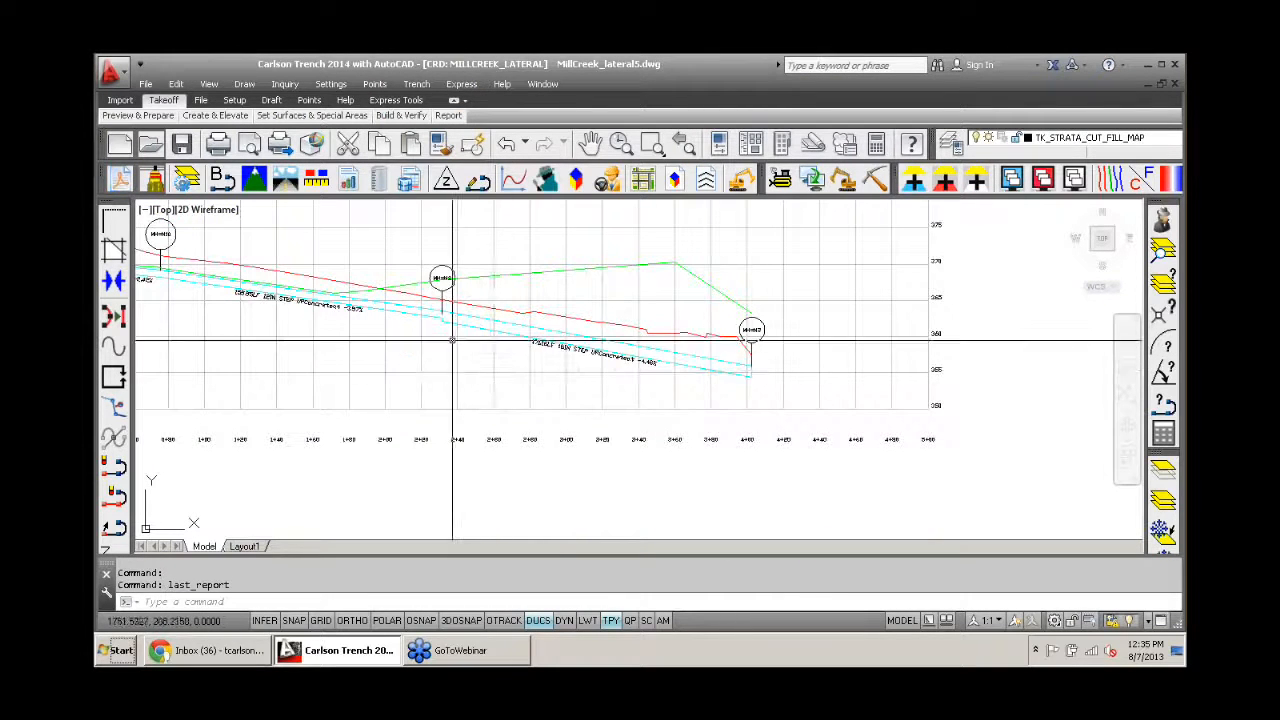
middle_click_drag(420, 334, 590, 428)
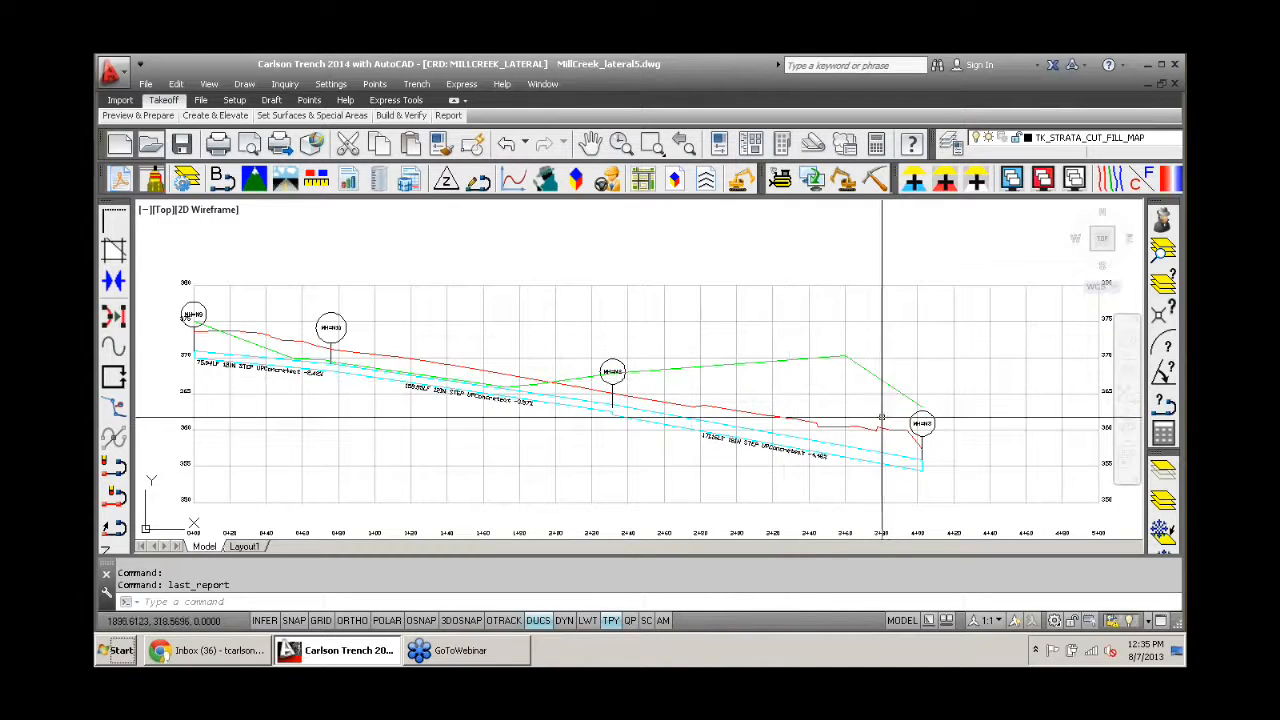
scroll(890, 424, "up", 2)
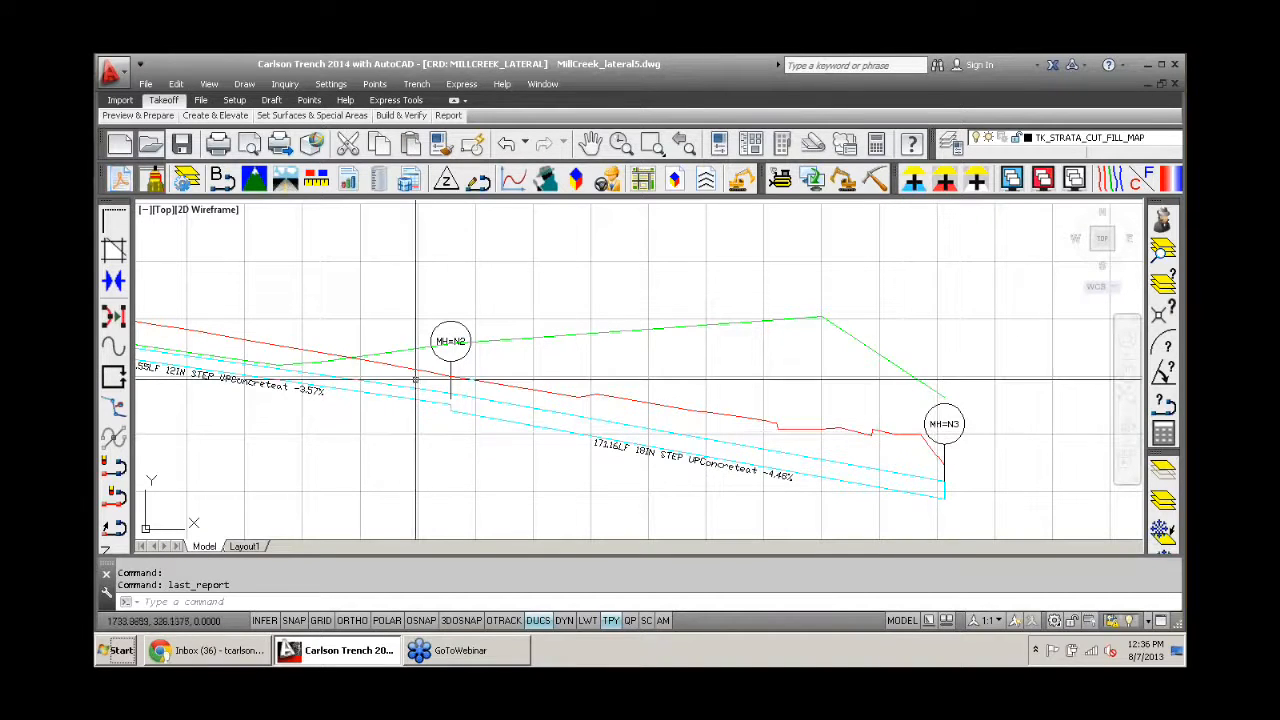
scroll(394, 336, "down", 2)
scroll(470, 345, "up", 2)
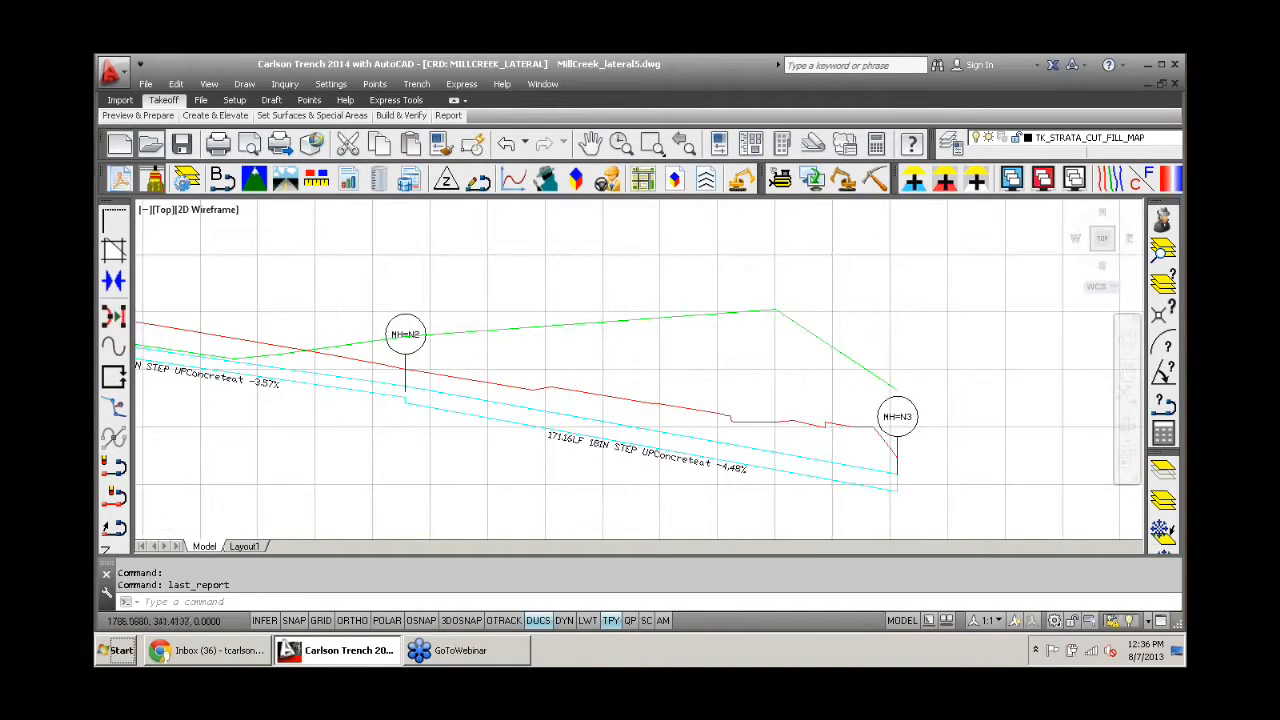
left_click(519, 328)
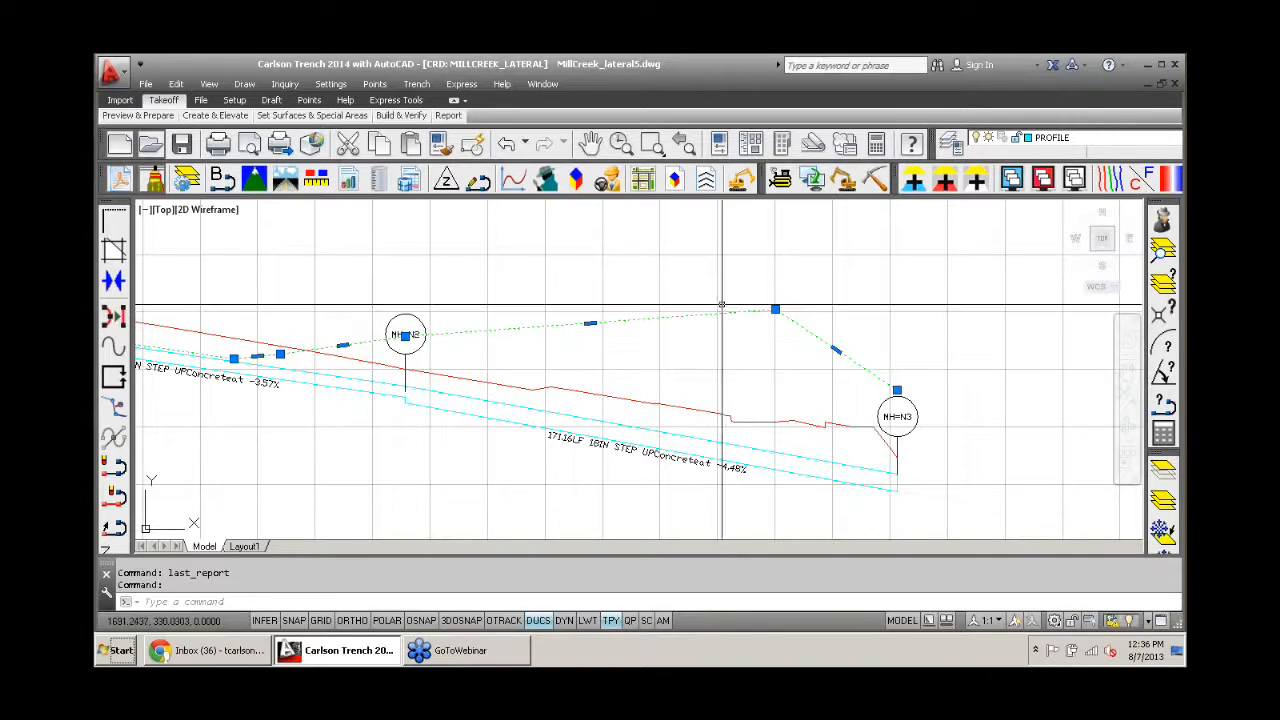
left_click(558, 389)
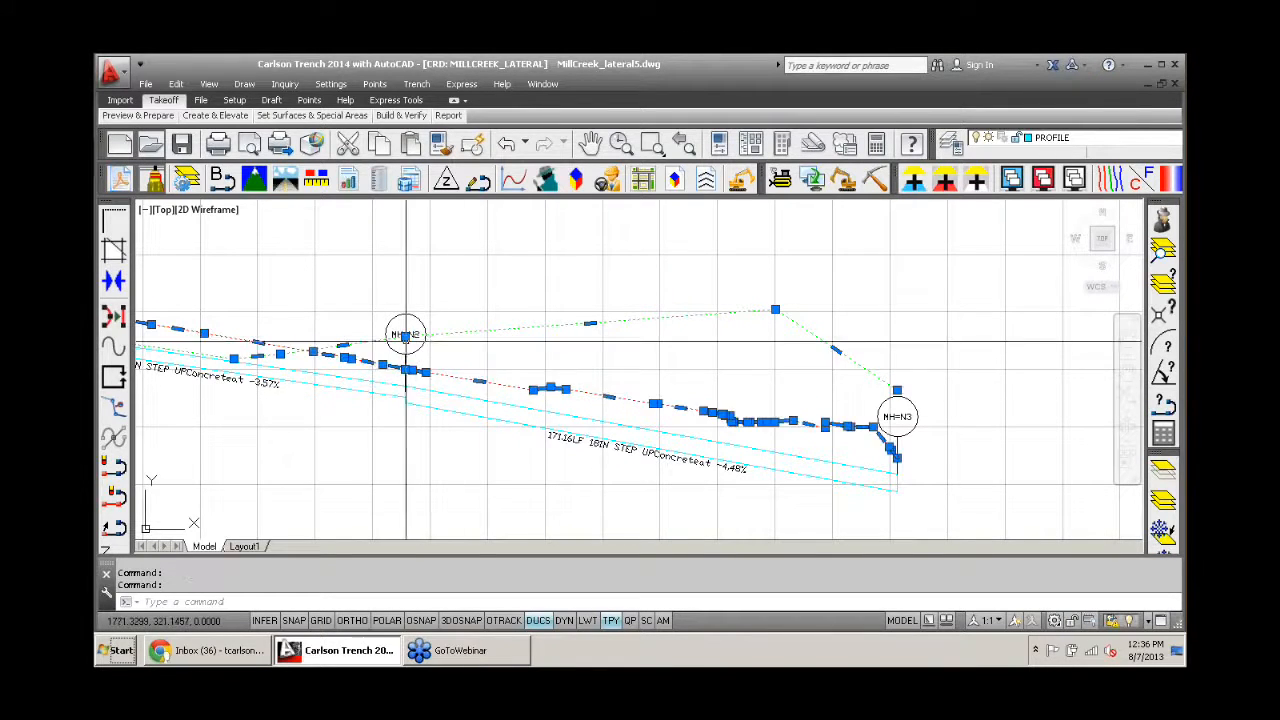
key("Escape")
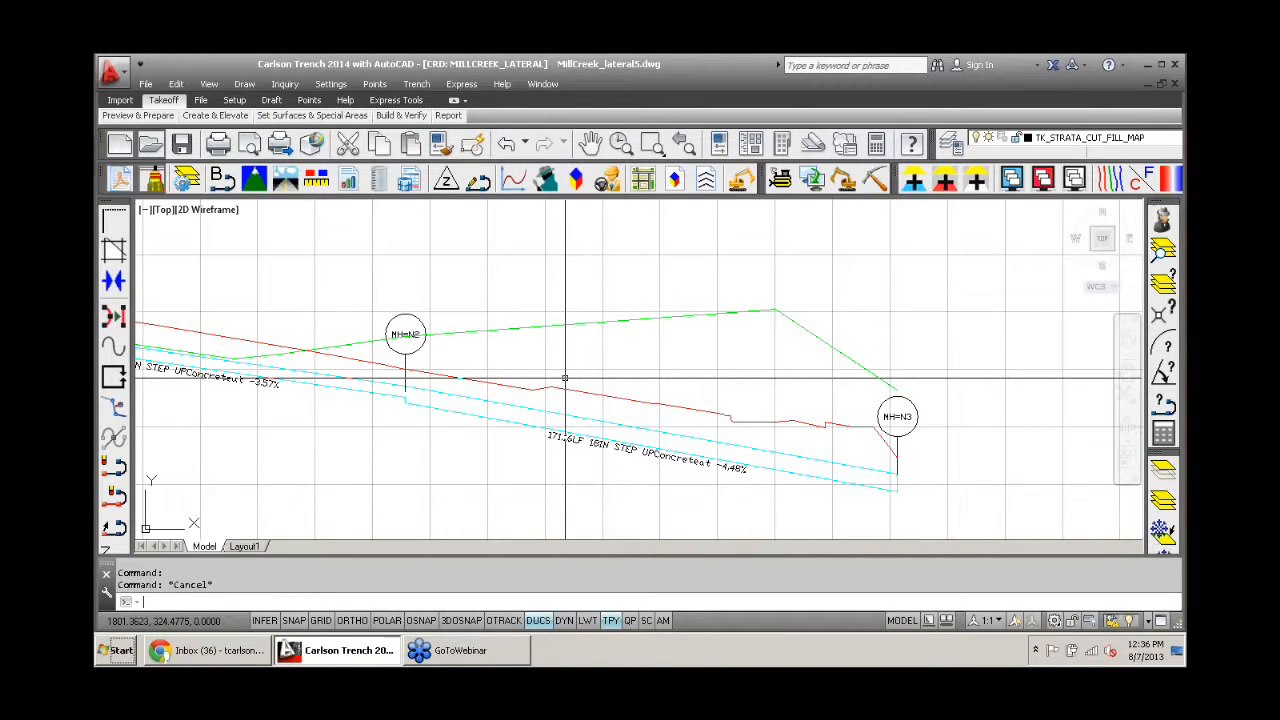
- Select the green surface line and compare it with the red line and the pipe along the whole sewer profile
middle_click_drag(566, 366, 777, 351)
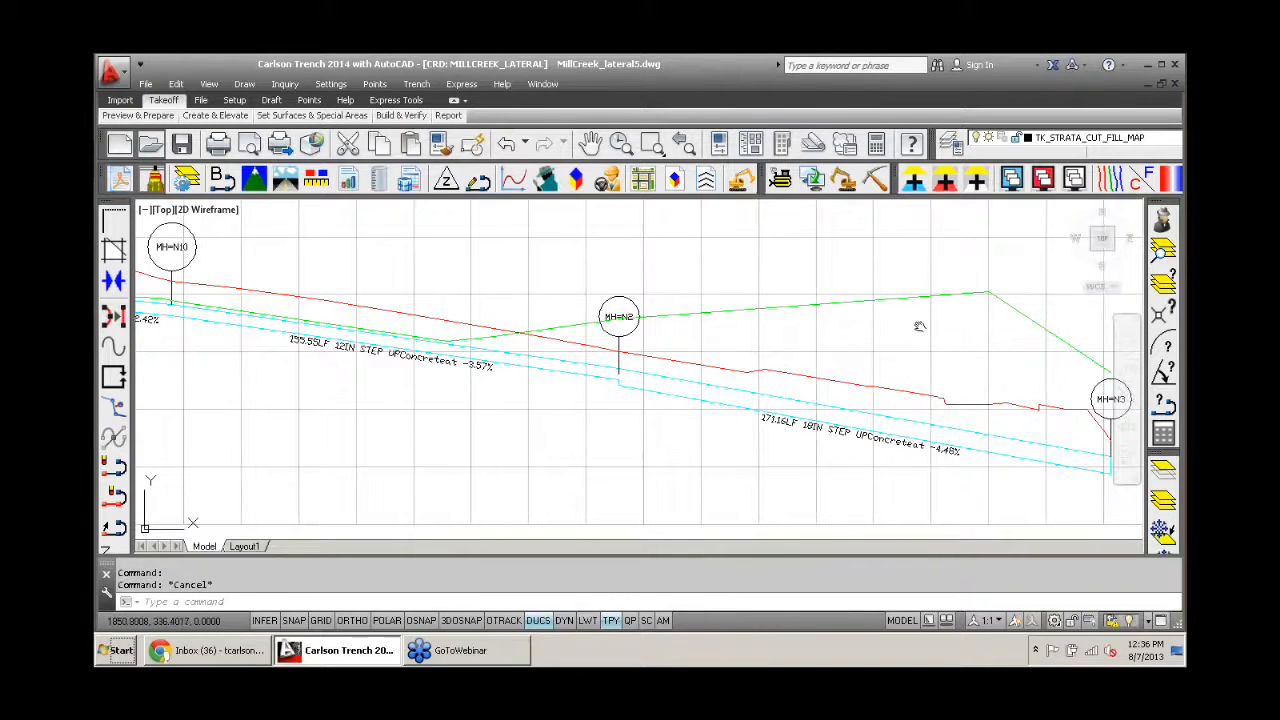
middle_click_drag(917, 323, 814, 303)
left_click(847, 273)
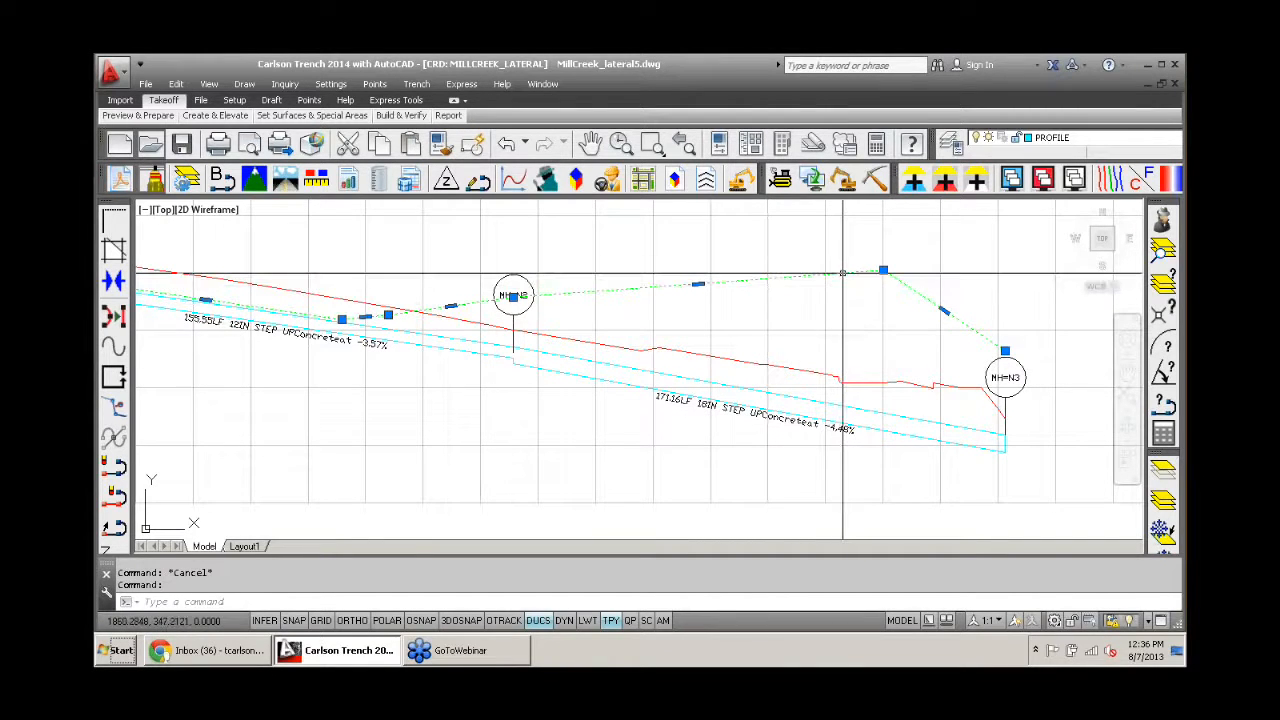
scroll(746, 317, "down", 2)
middle_click_drag(739, 319, 883, 343)
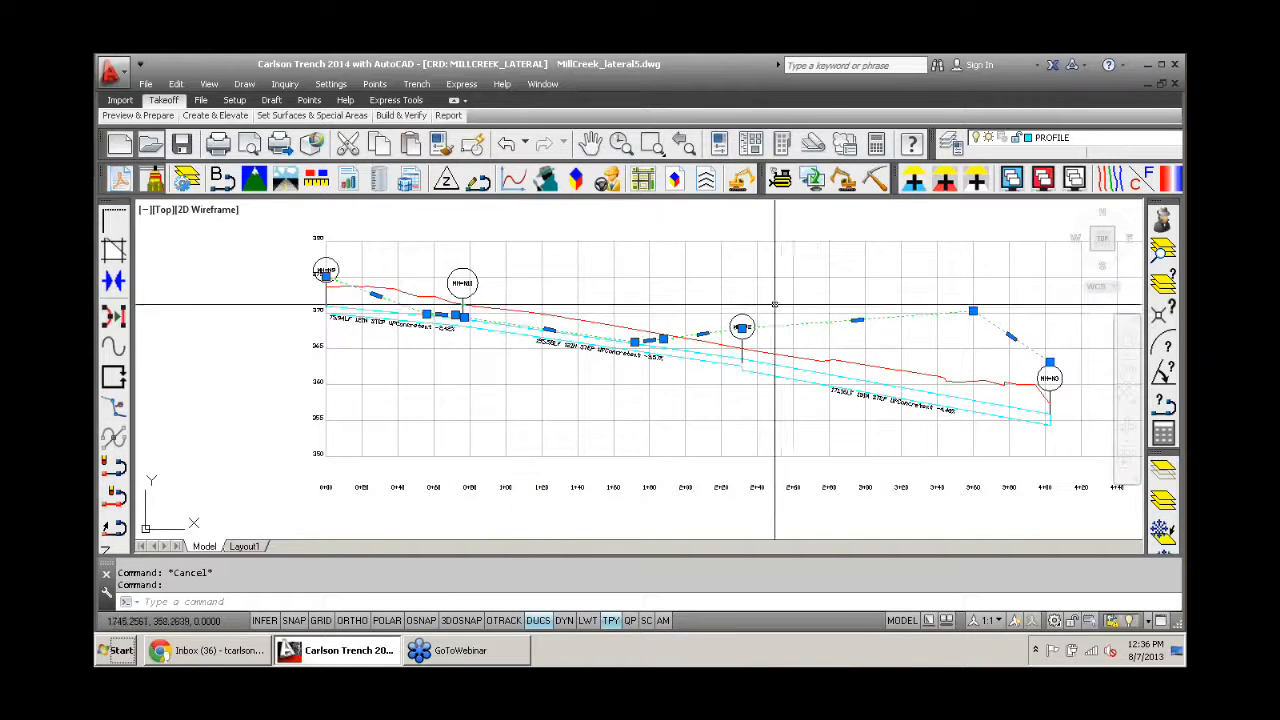
scroll(789, 350, "up", 2)
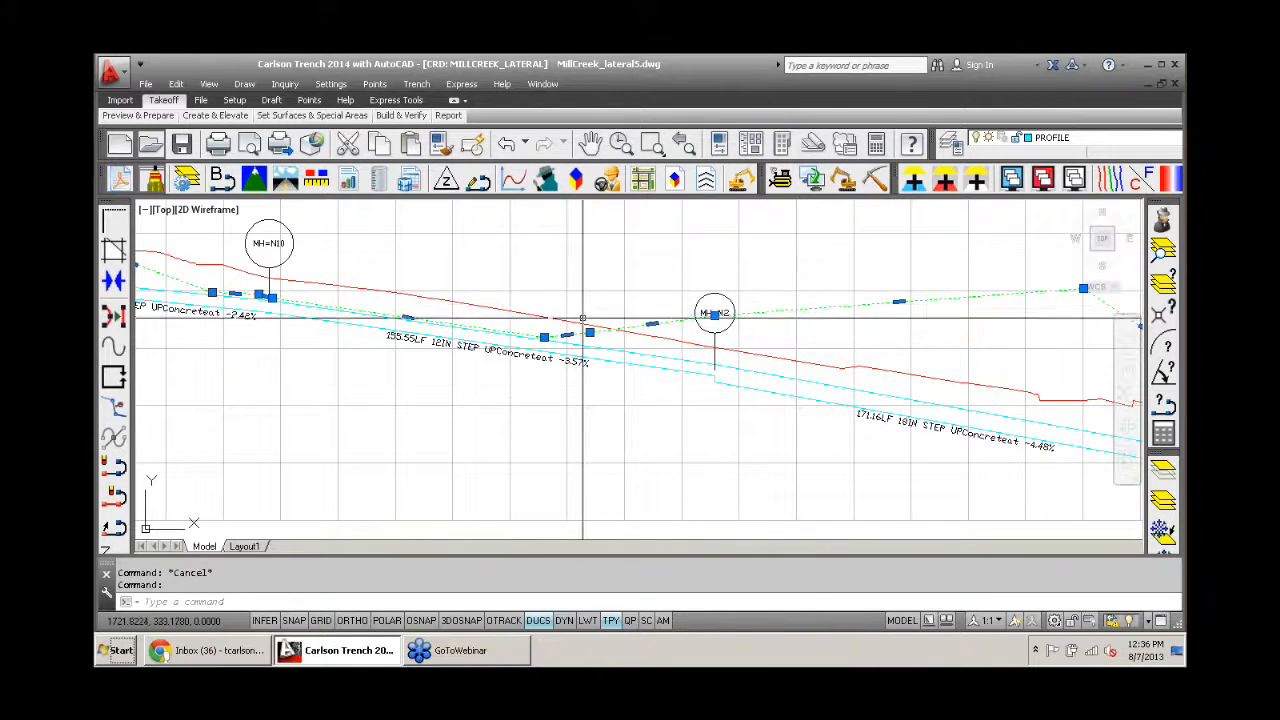
scroll(946, 337, "down", 3)
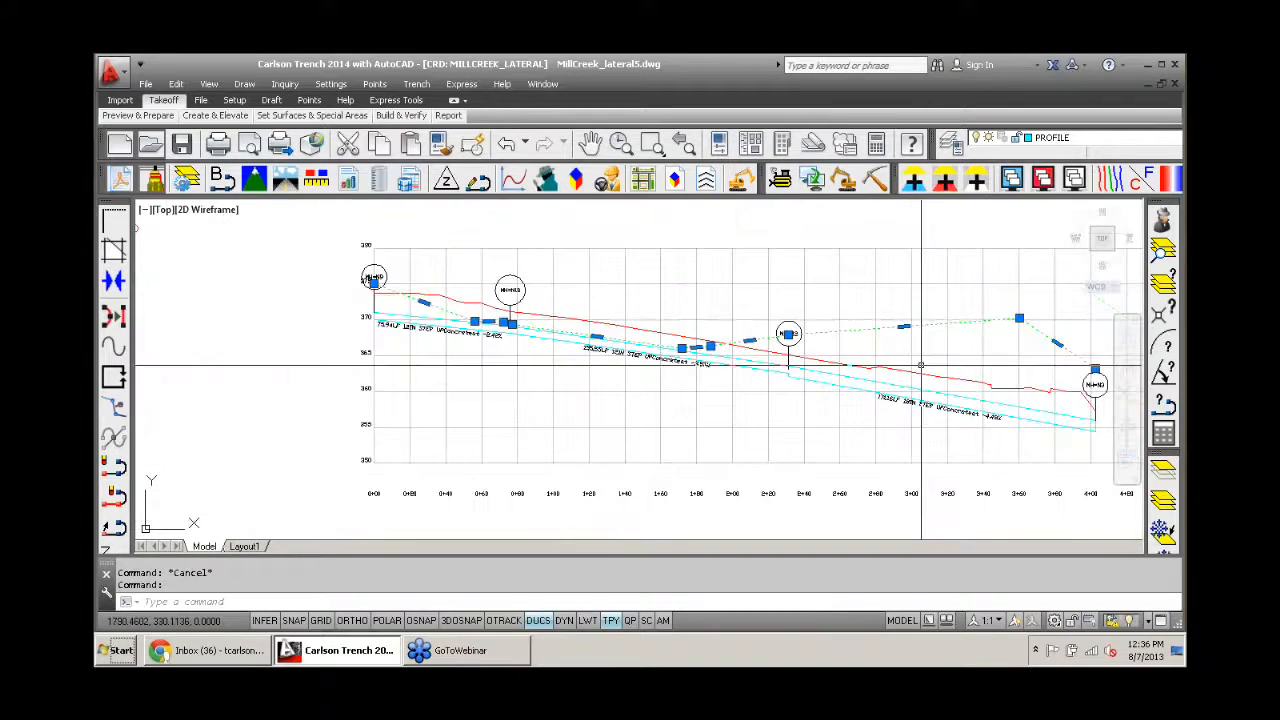
scroll(968, 332, "up", 3)
middle_click_drag(903, 357, 705, 333)
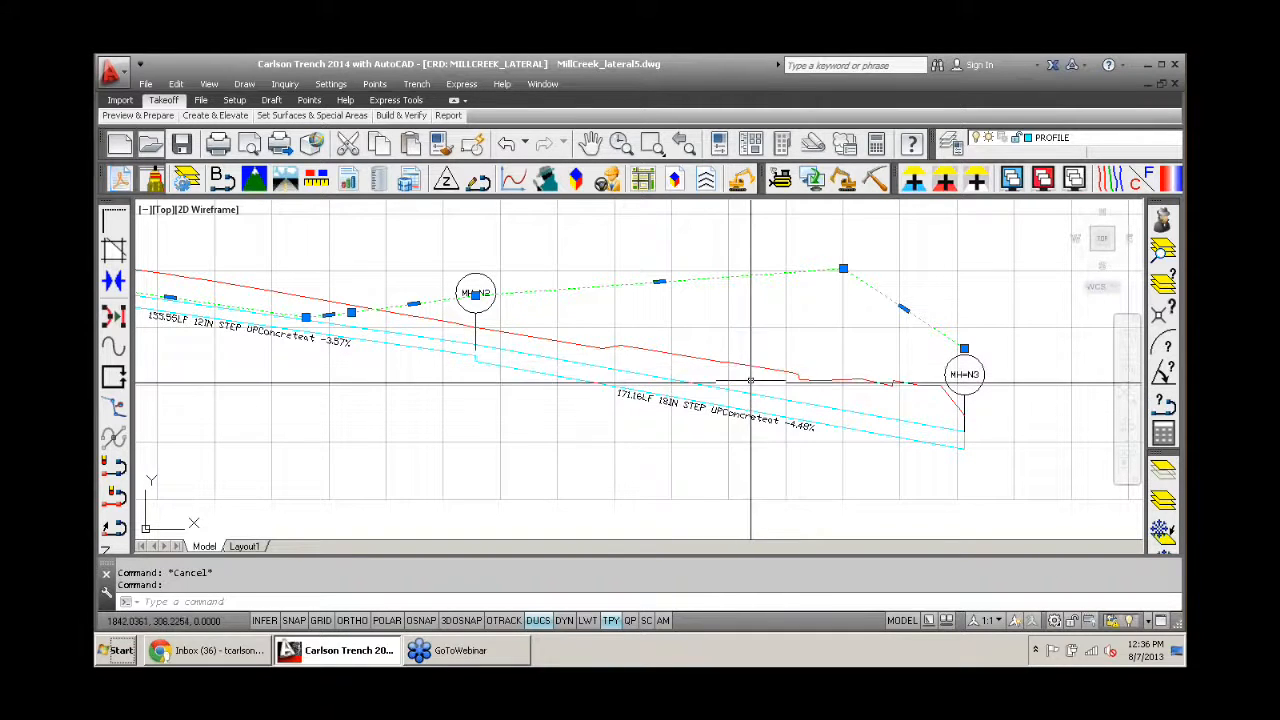
- Highlight the red surface line above the pipe between MH=N10 and MH=N2, and deselect all profile lines
scroll(730, 370, "down", 2)
scroll(565, 307, "up", 4)
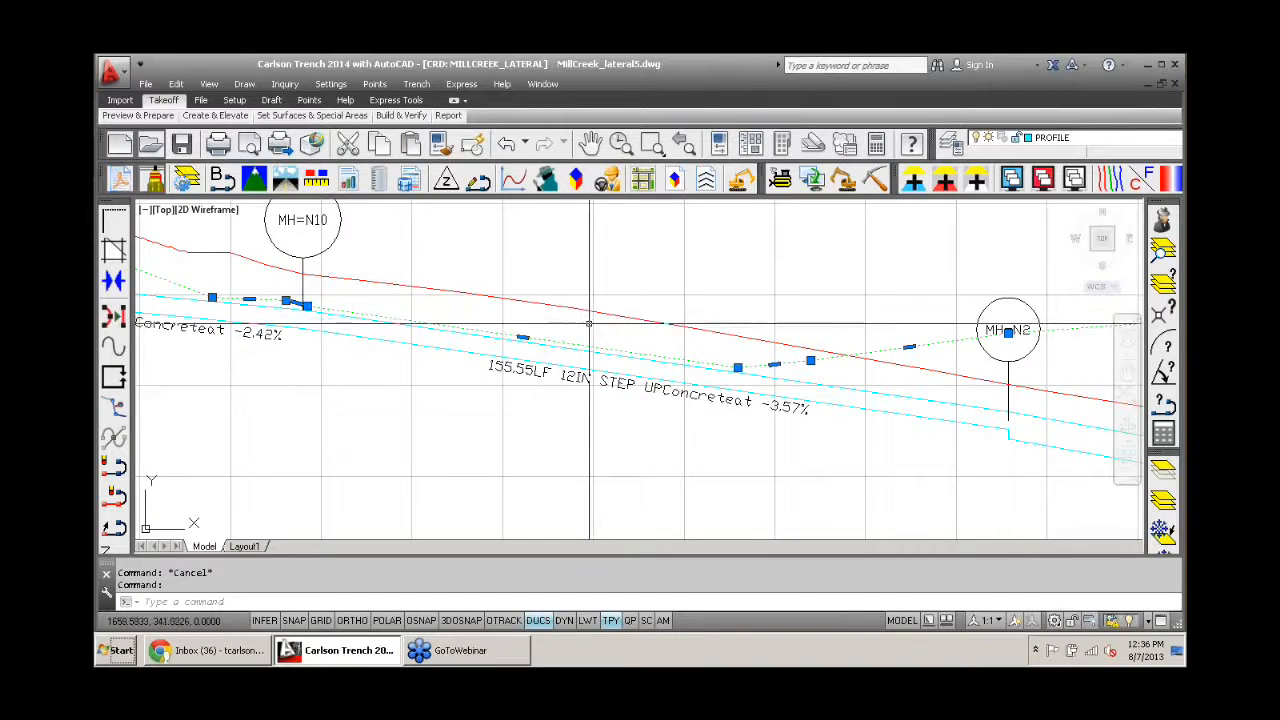
left_click(578, 306)
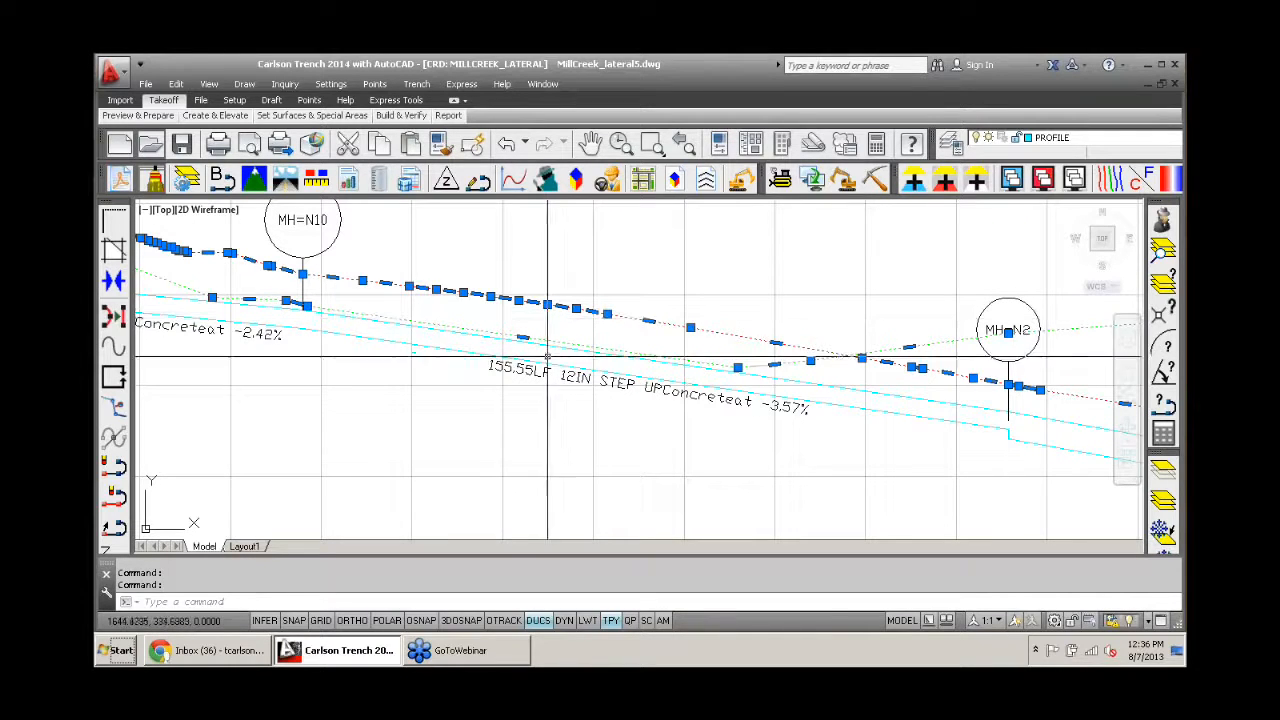
key("Escape")
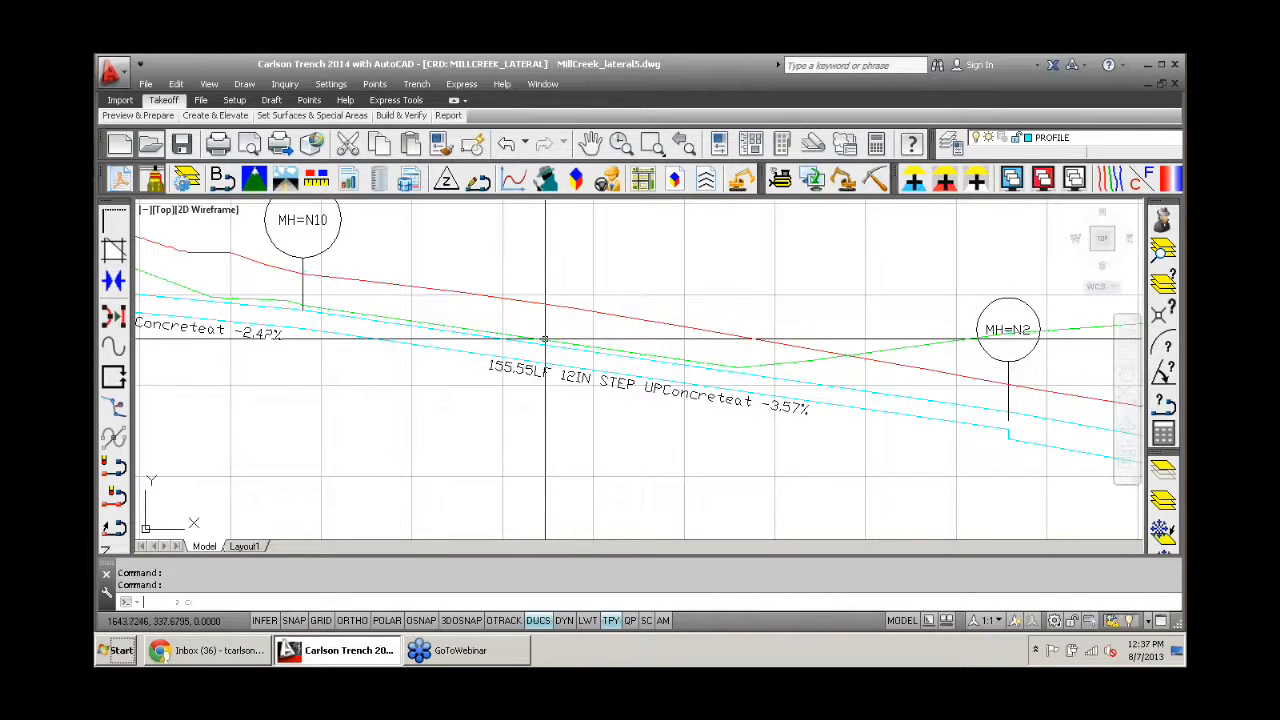
key("Escape")
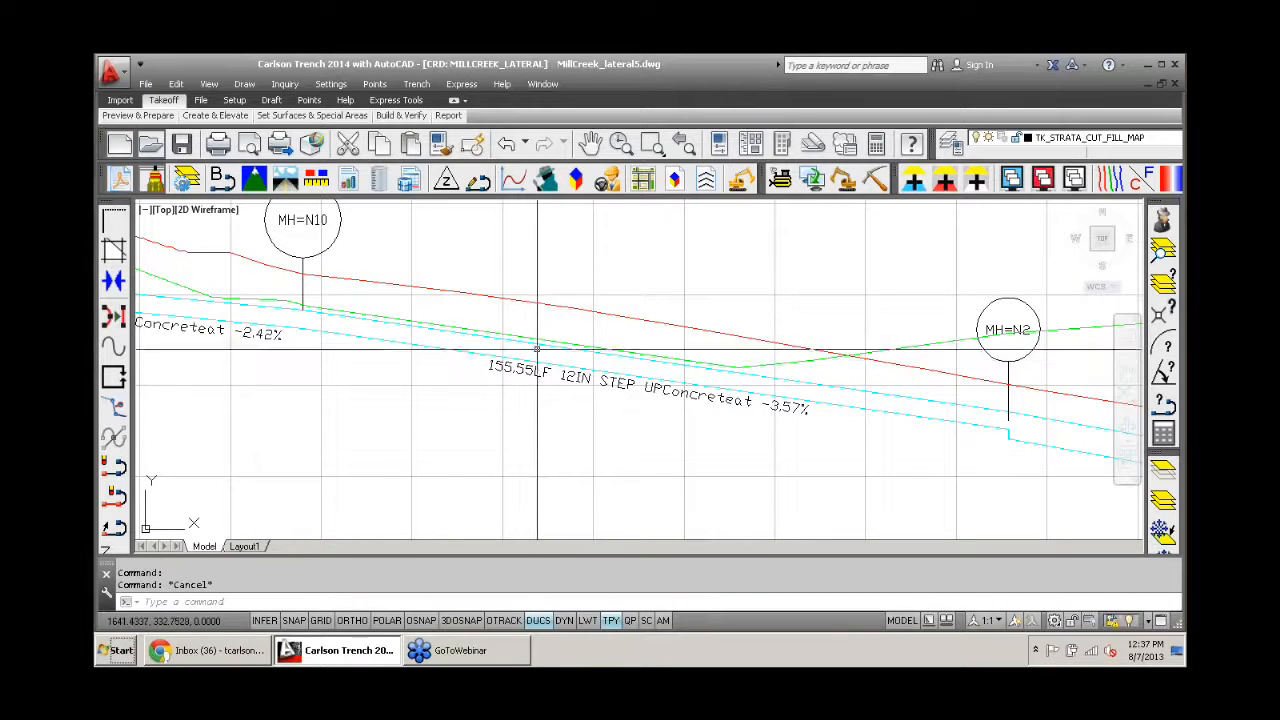
- Bring the whole MillCreek site plan into view and switch the Carlson menu set to Civil
scroll(532, 340, "down", 5)
middle_click_drag(596, 349, 723, 423)
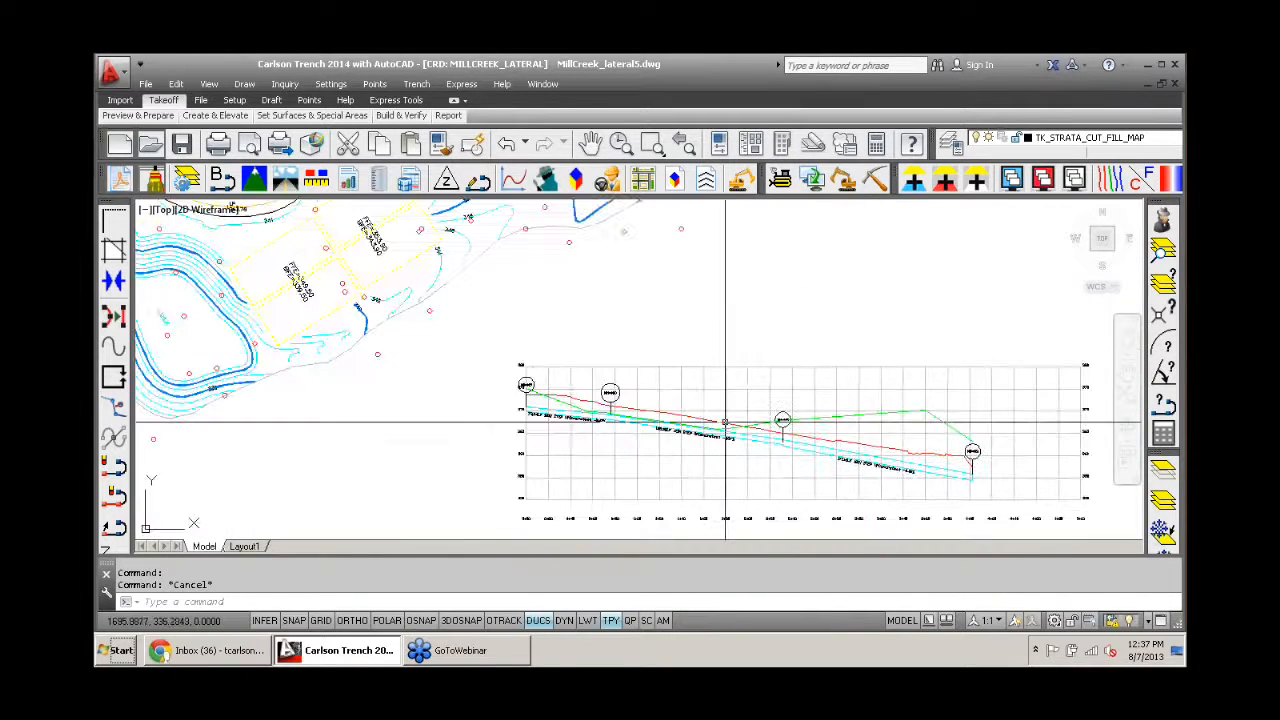
scroll(468, 285, "down", 2)
mouse_move(448, 262)
middle_mouse_down()
mouse_move(598, 432)
mouse_move(610, 466)
mouse_move(586, 477)
middle_mouse_up()
scroll(598, 432, "down", 2)
scroll(598, 432, "down", 2)
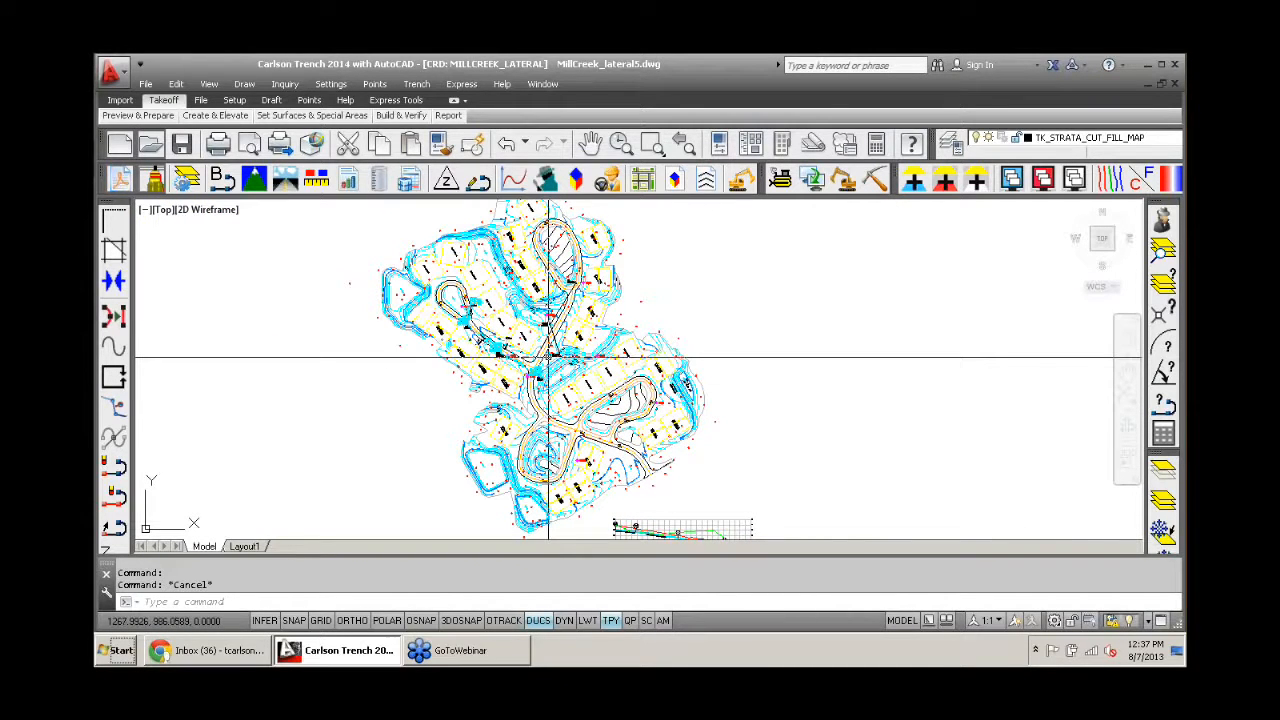
left_click(330, 84)
mouse_move(430, 263)
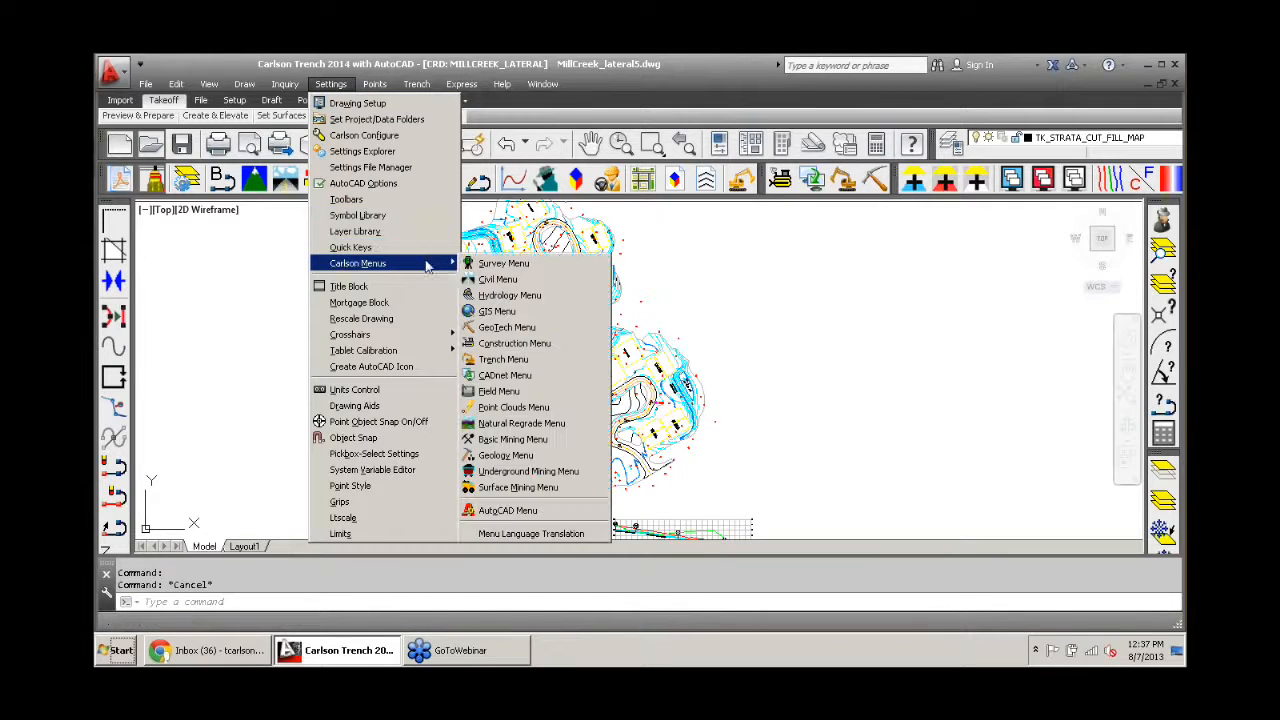
left_click(497, 279)
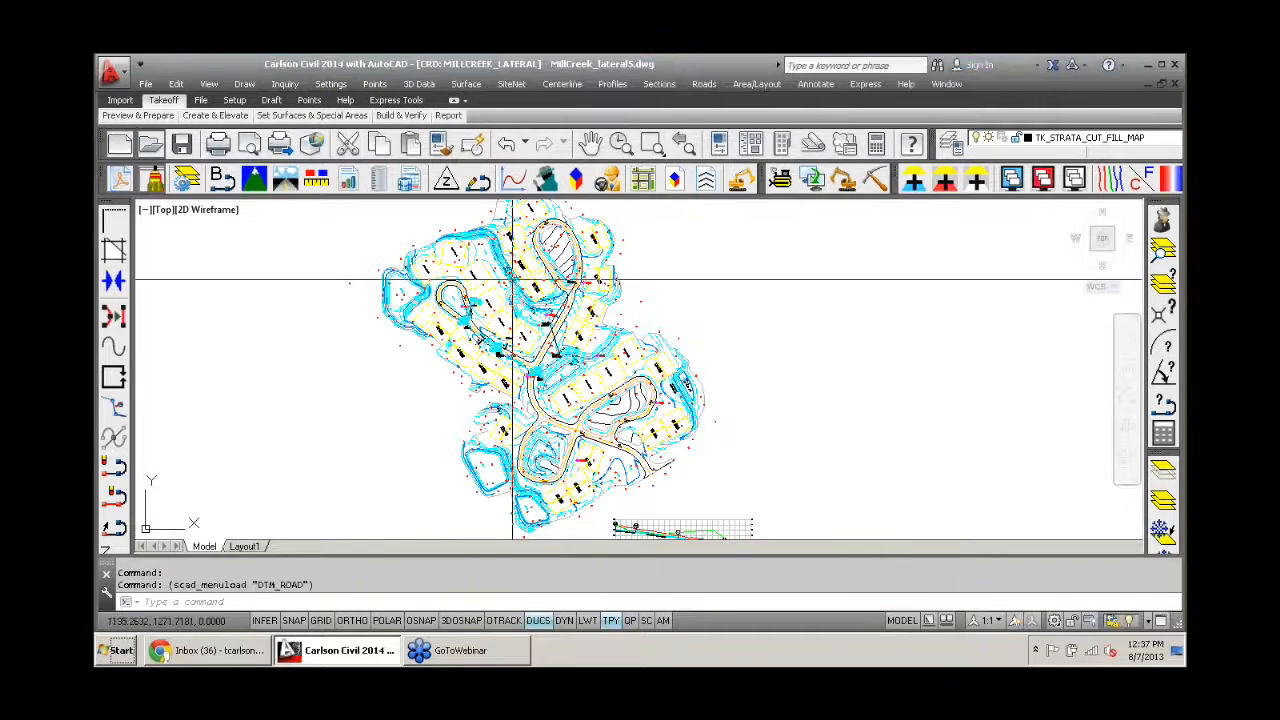
- Open SiteNet's Define Layer Surface/Material/Subgrade settings and review the layers assigned to the Existing, Design and Other targets
left_click(510, 85)
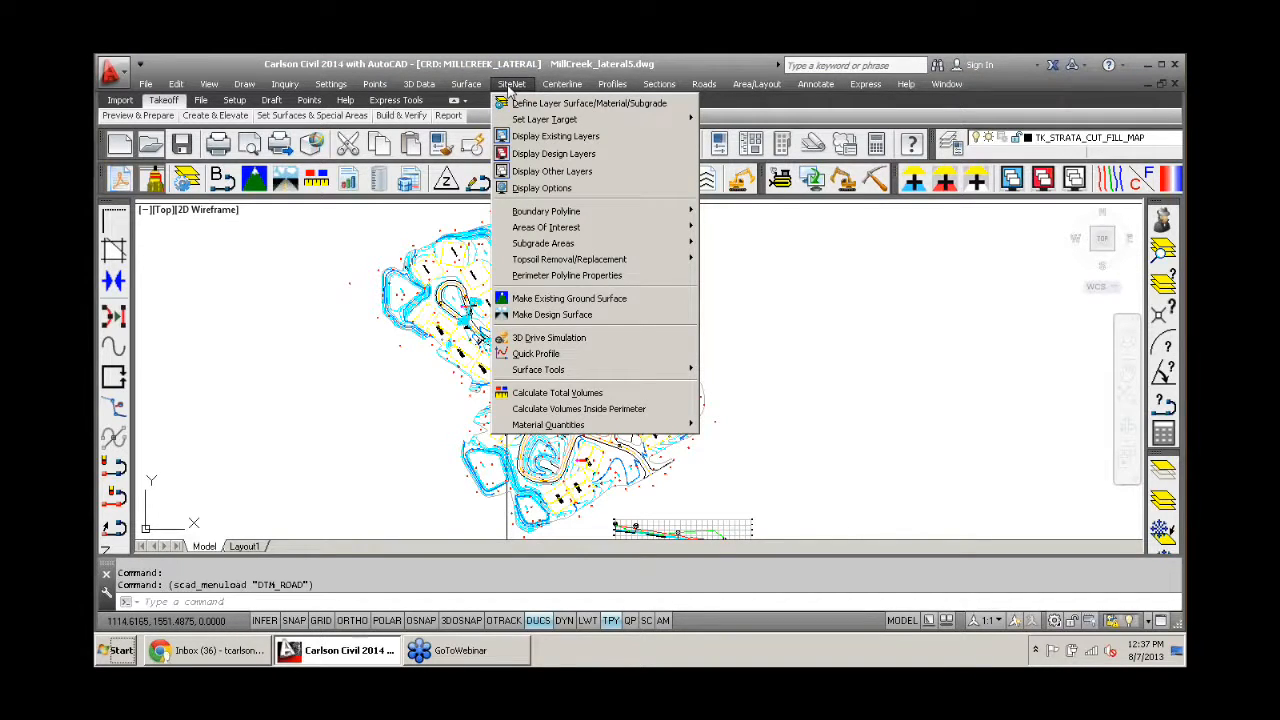
left_click(522, 104)
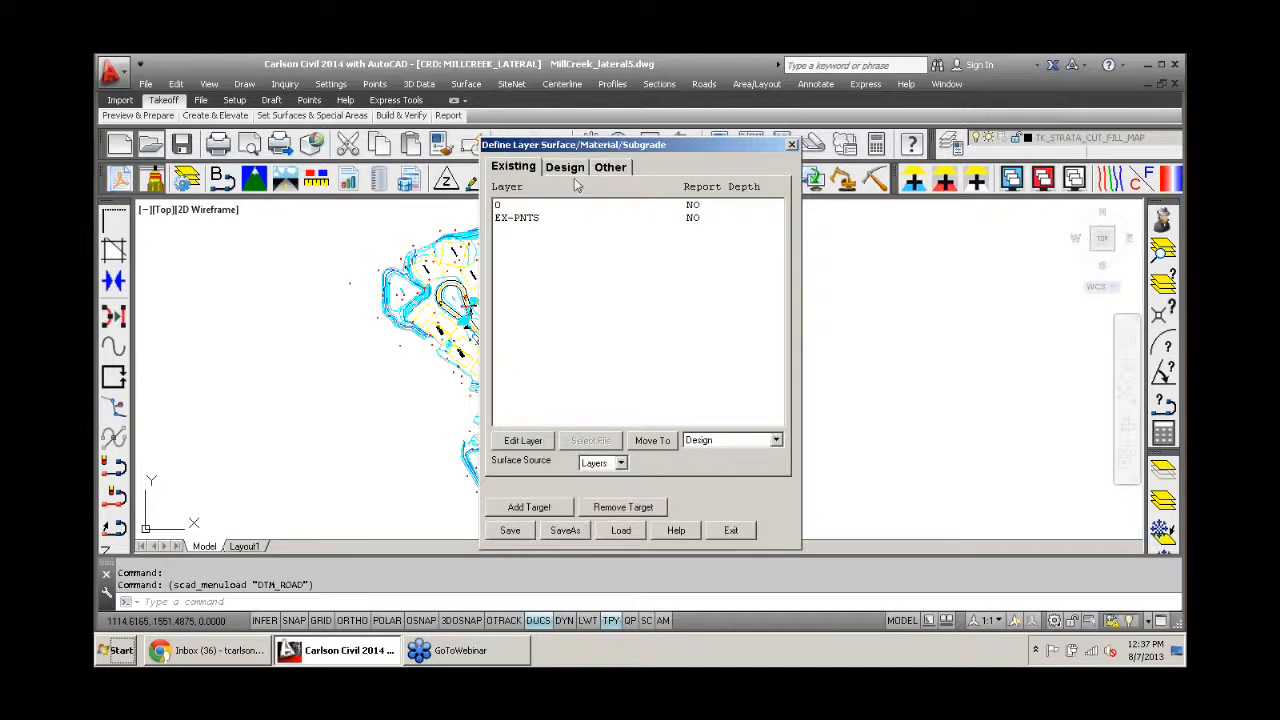
left_click_drag(561, 146, 496, 88)
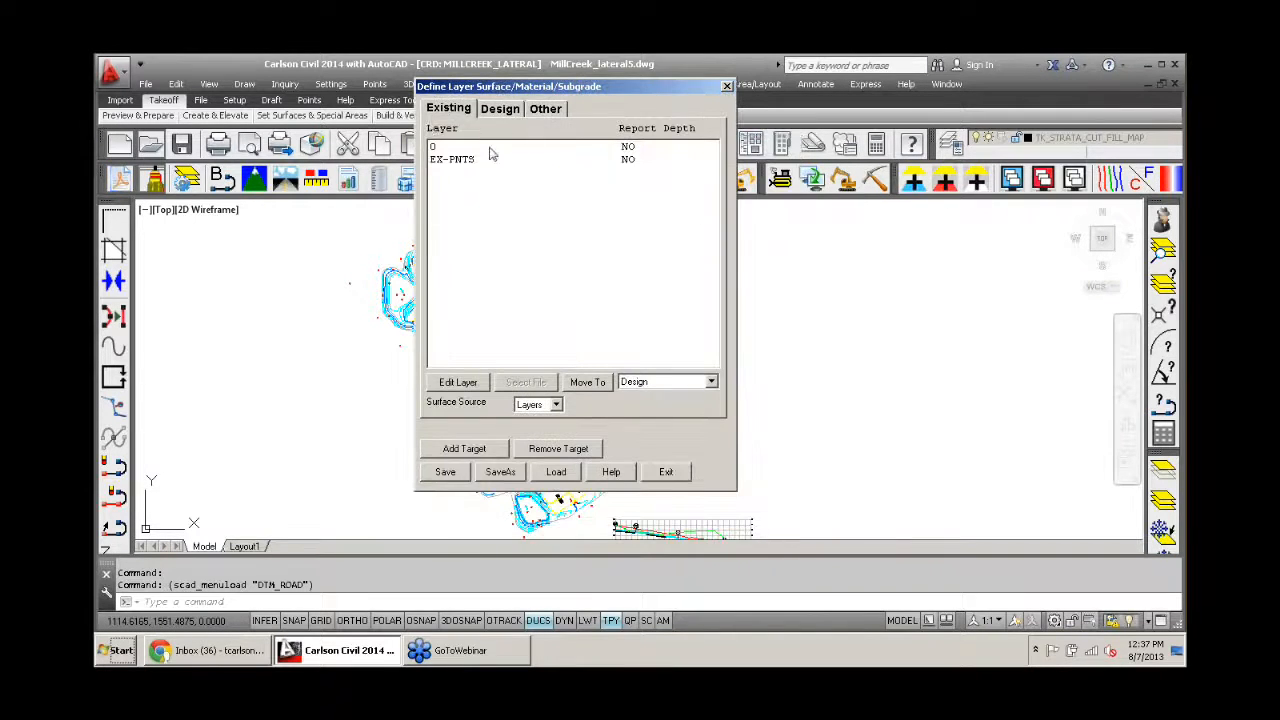
left_click(503, 116)
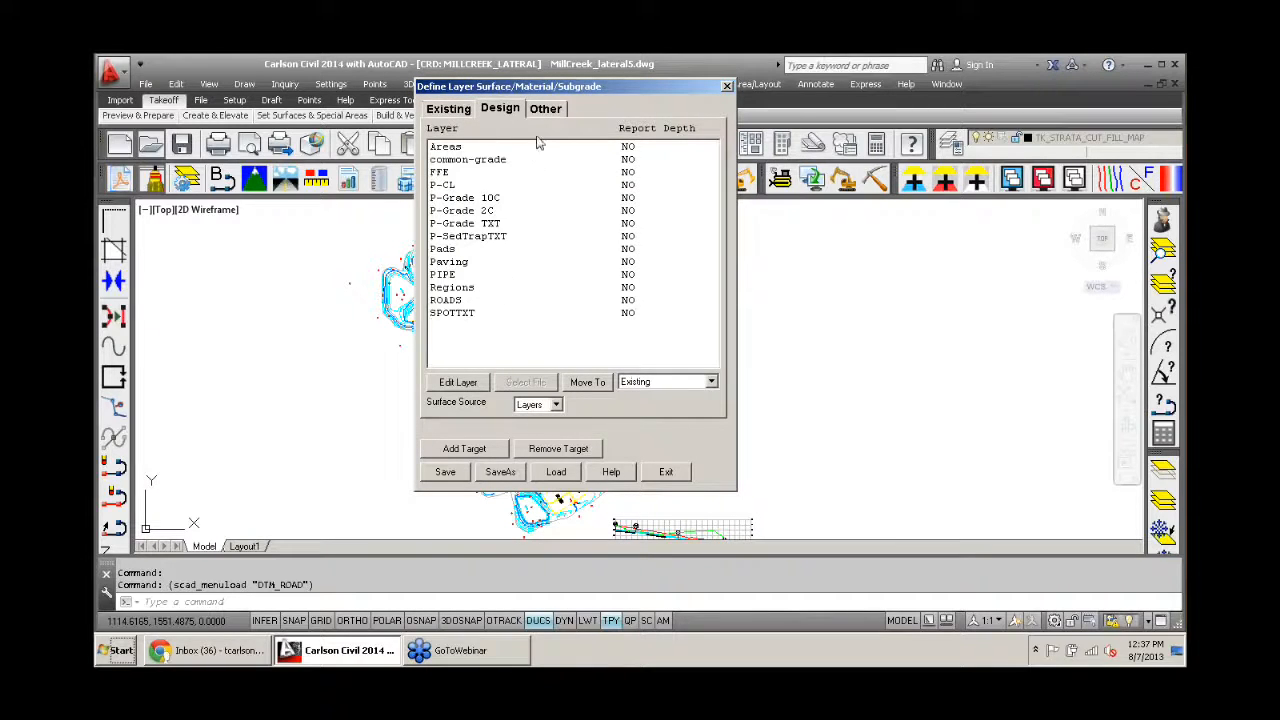
left_click(541, 112)
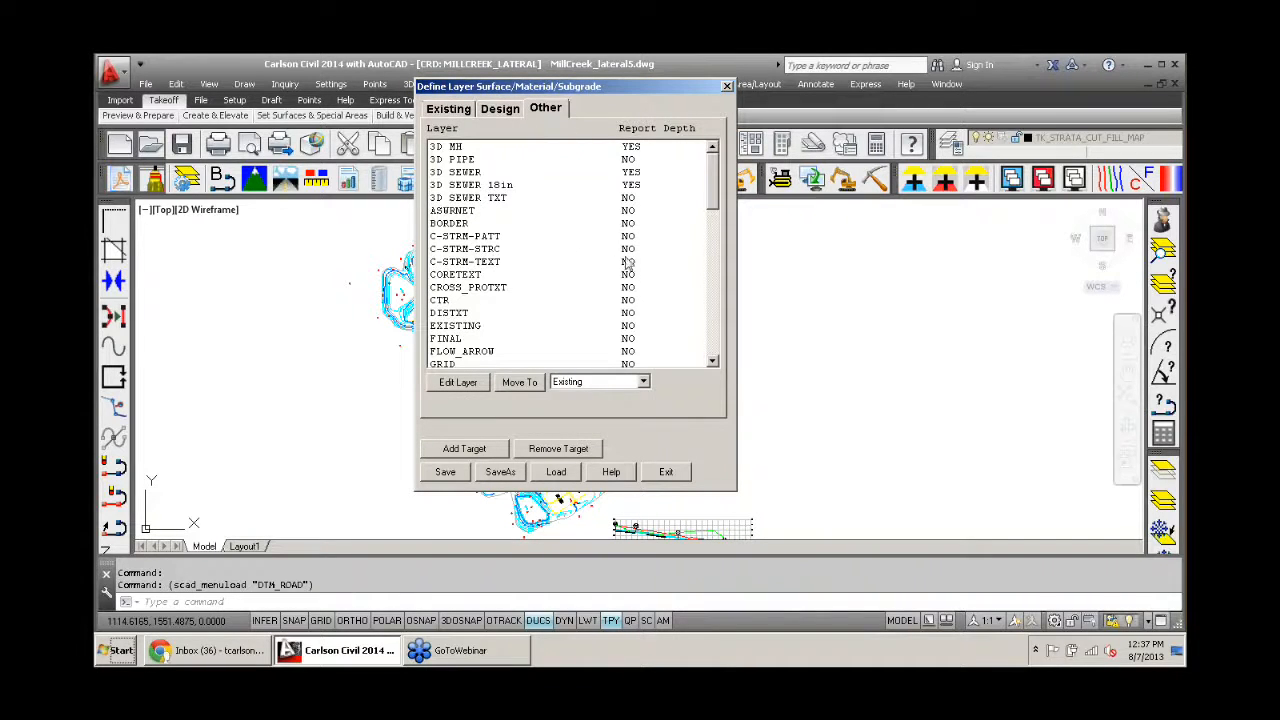
left_click_drag(714, 205, 686, 188)
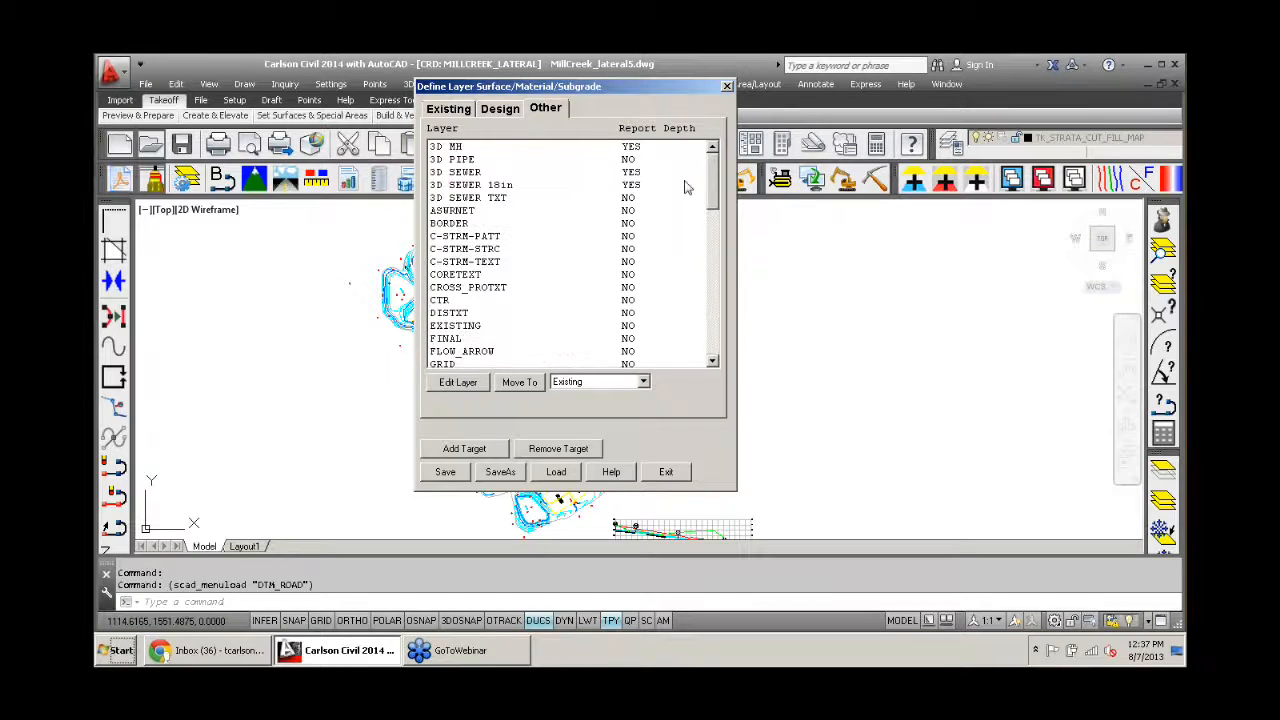
left_click(446, 110)
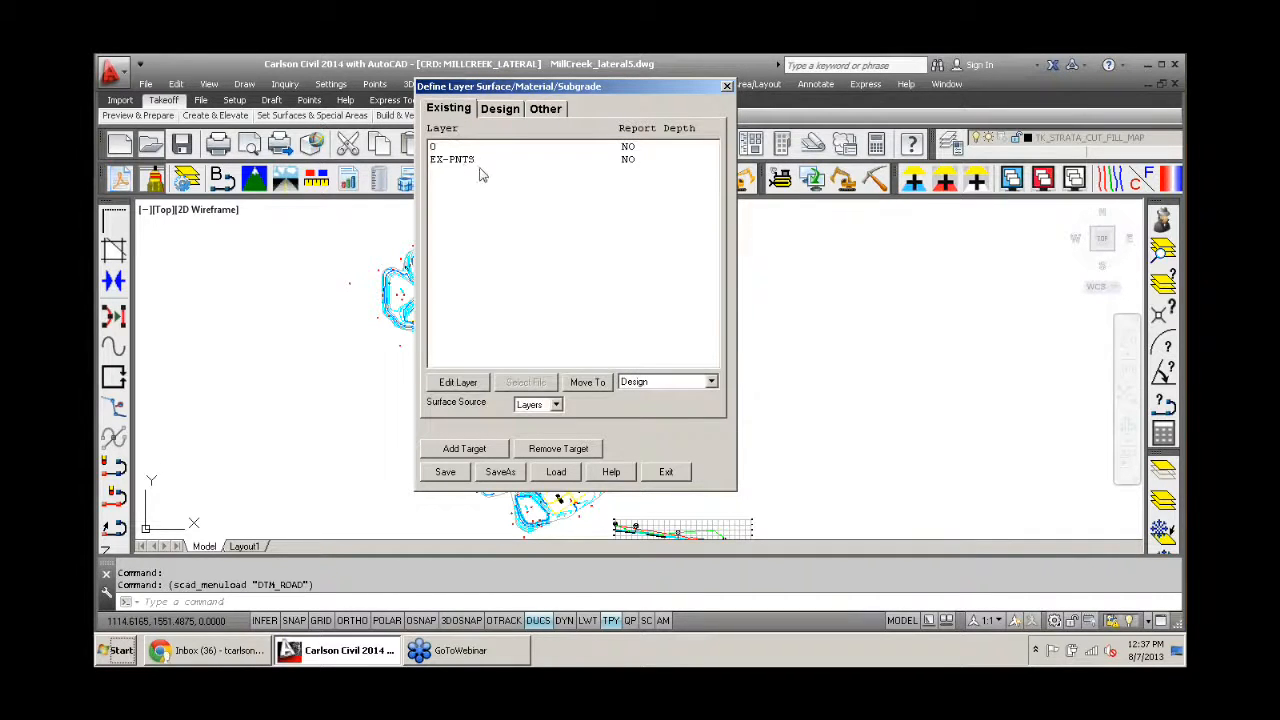
left_click(500, 110)
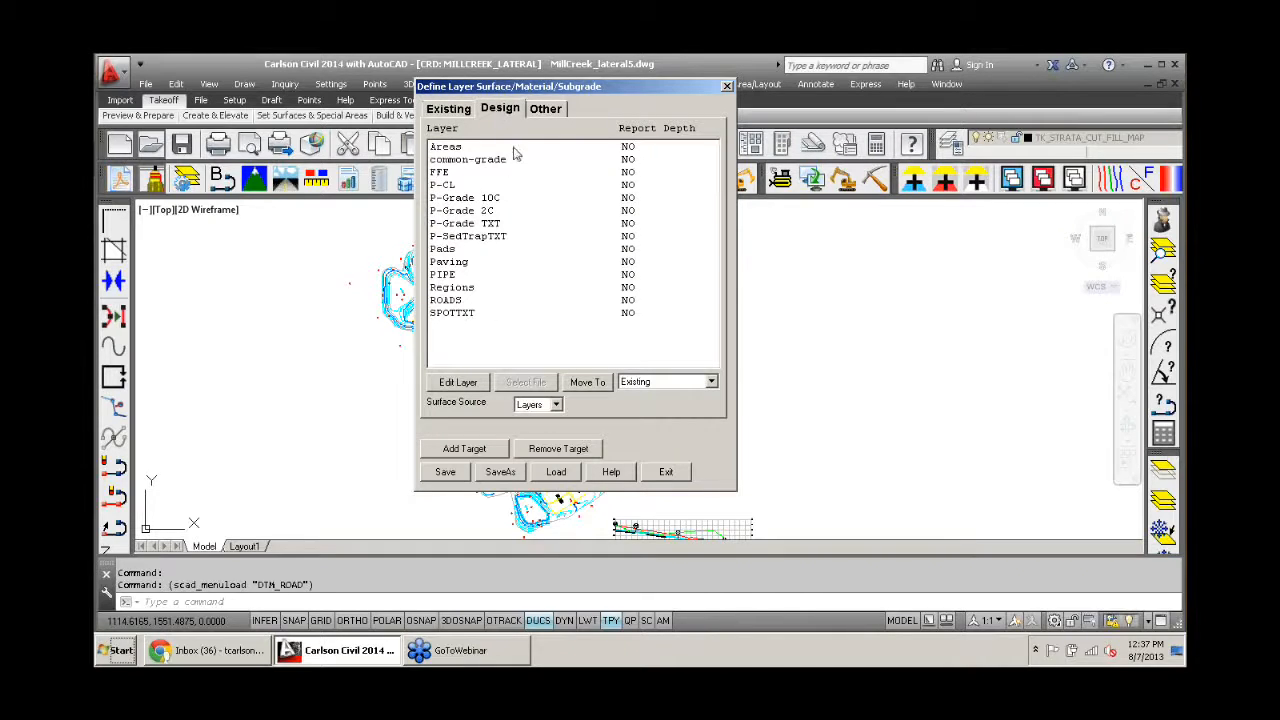
- Compare the layers assigned to the Existing and Design targets, and leave the layer definition settings
left_click(446, 117)
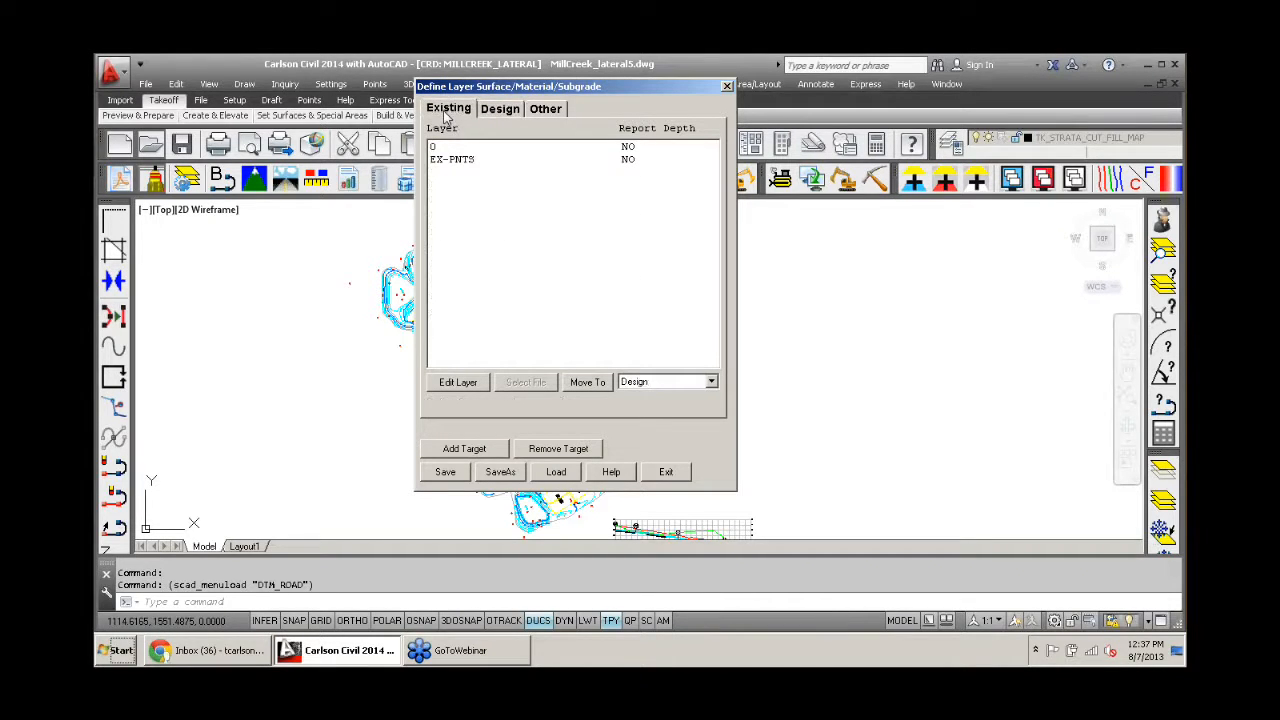
left_click(496, 114)
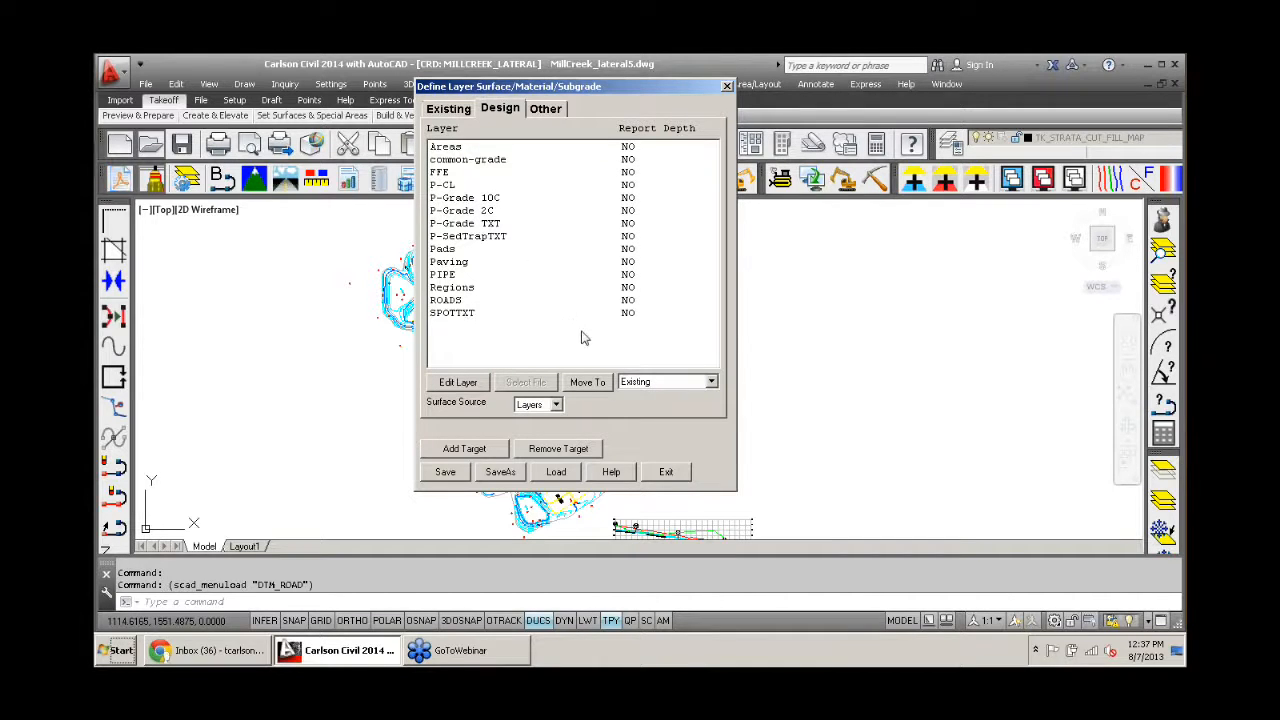
left_click(666, 473)
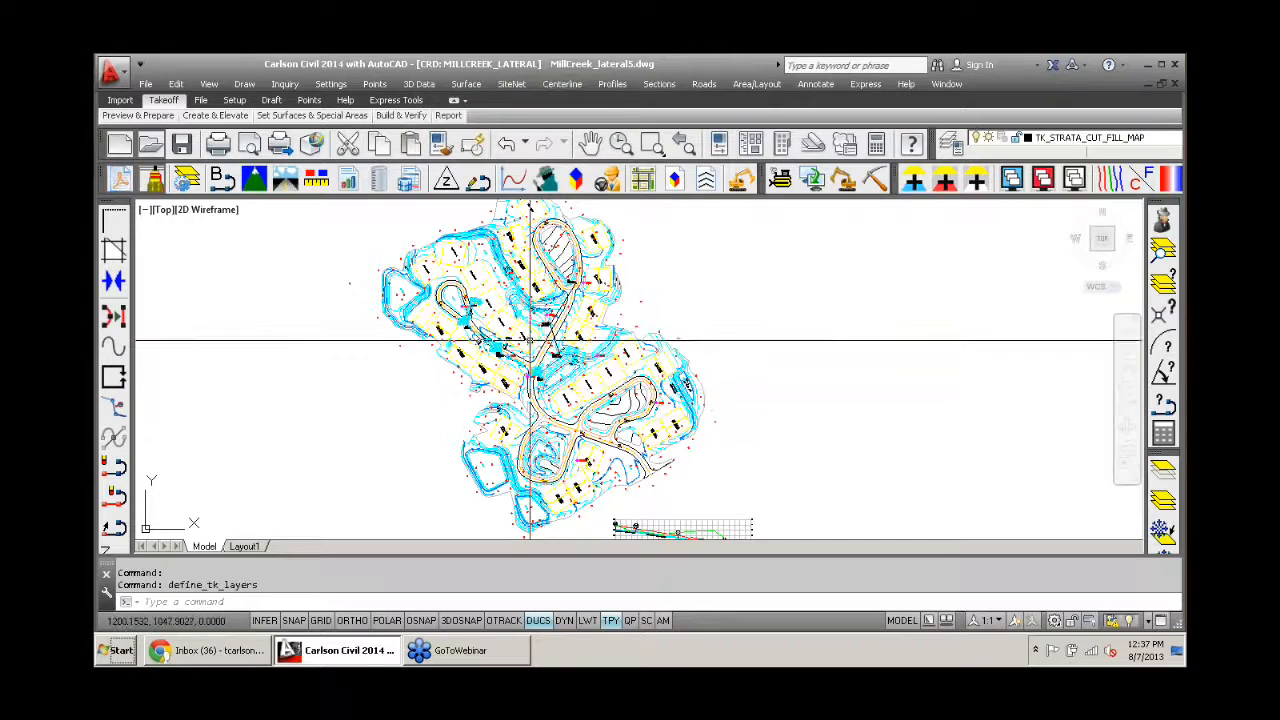
- Hide the Other and Design target layers so that only the existing ground points are displayed
middle_click_drag(530, 342, 506, 334)
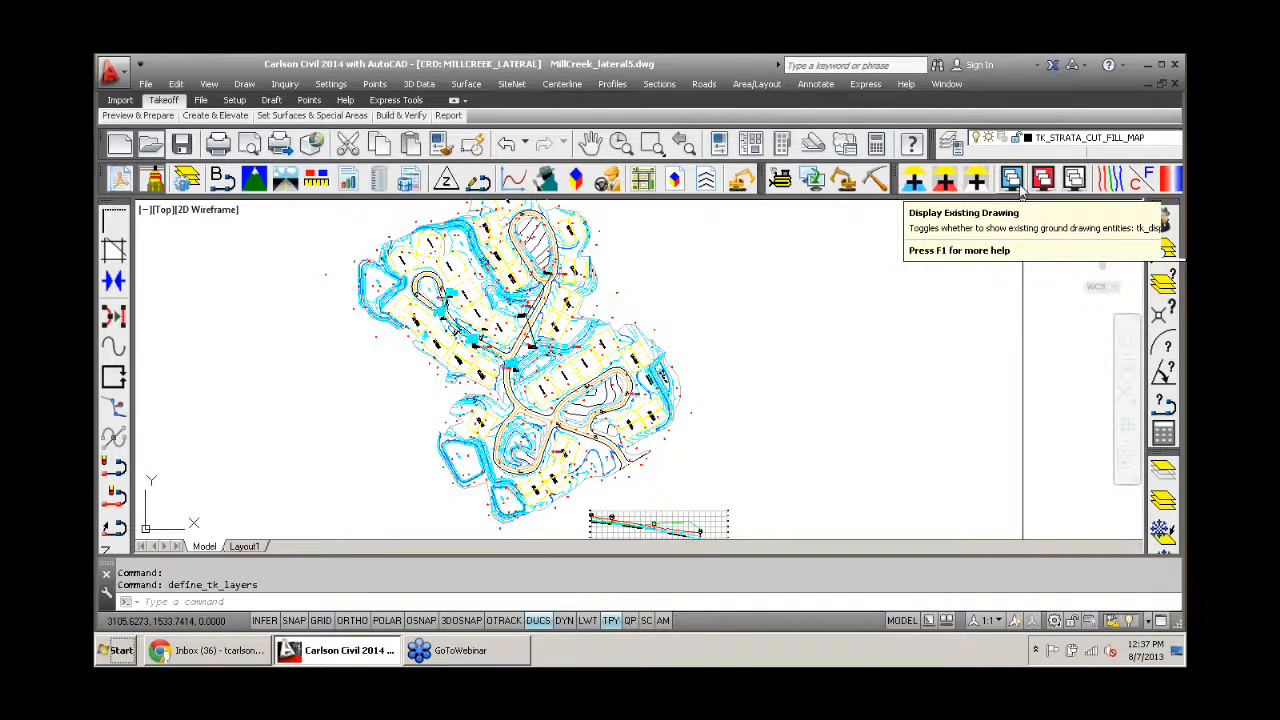
left_click(1072, 182)
left_click(1043, 182)
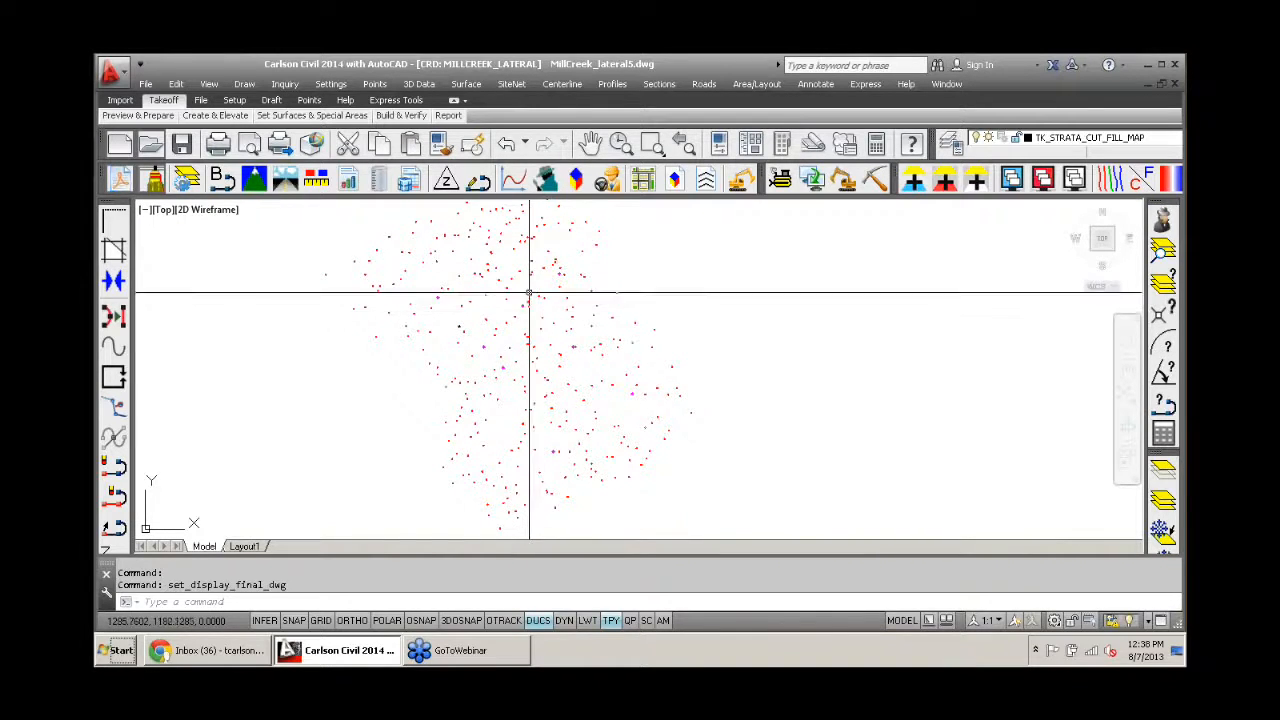
middle_click_drag(671, 306, 644, 289)
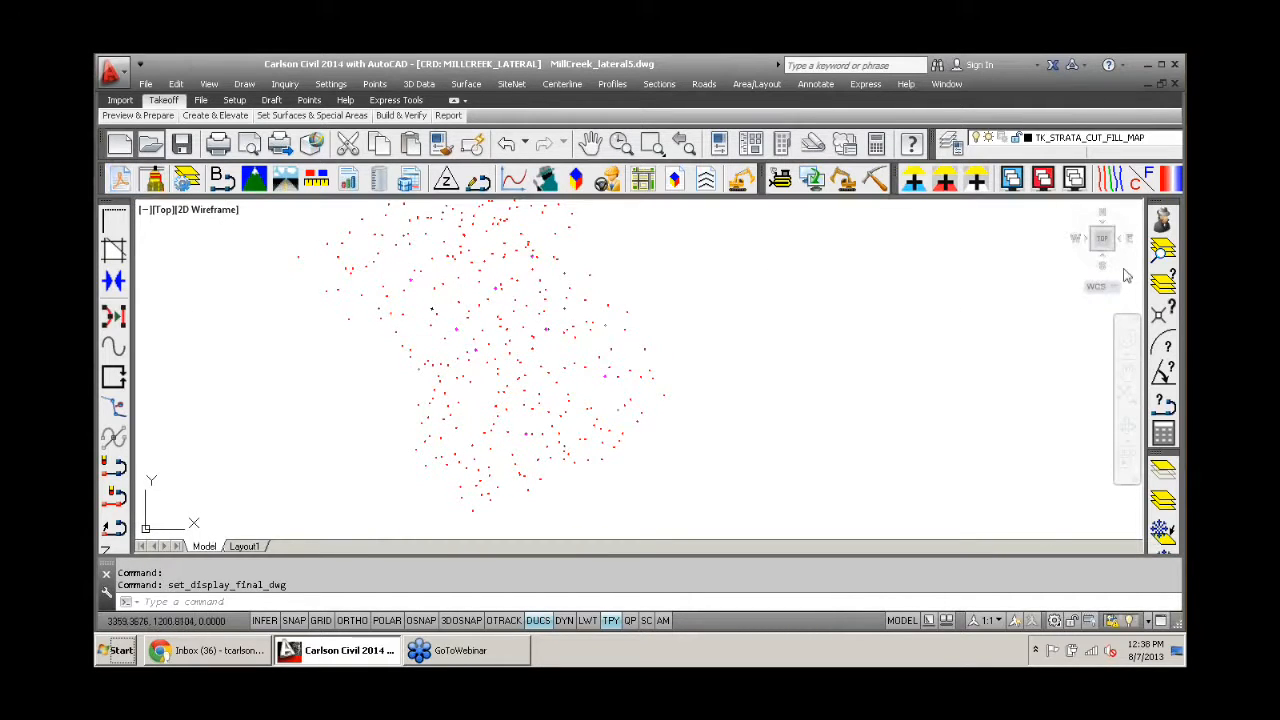
- Inspect individual existing ground points with the Inspector on, and check the layer list of the Existing target
left_click(1160, 222)
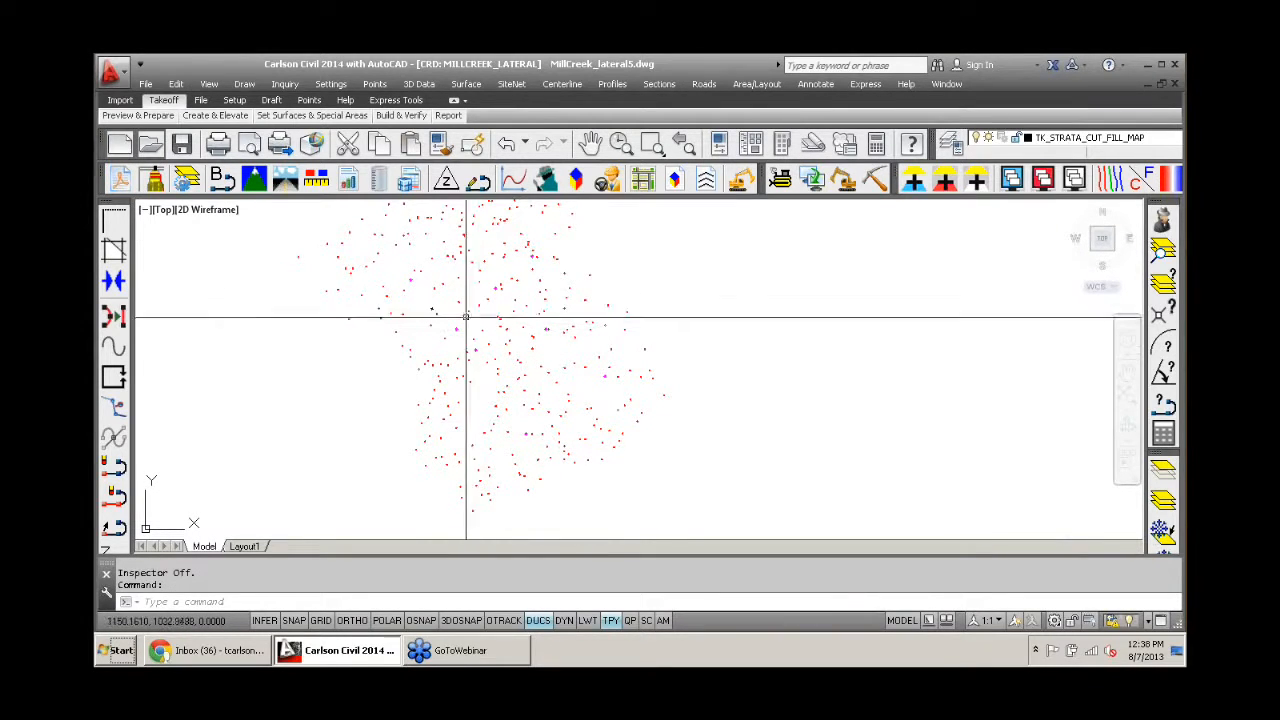
left_click(1160, 222)
scroll(515, 360, "up", 5)
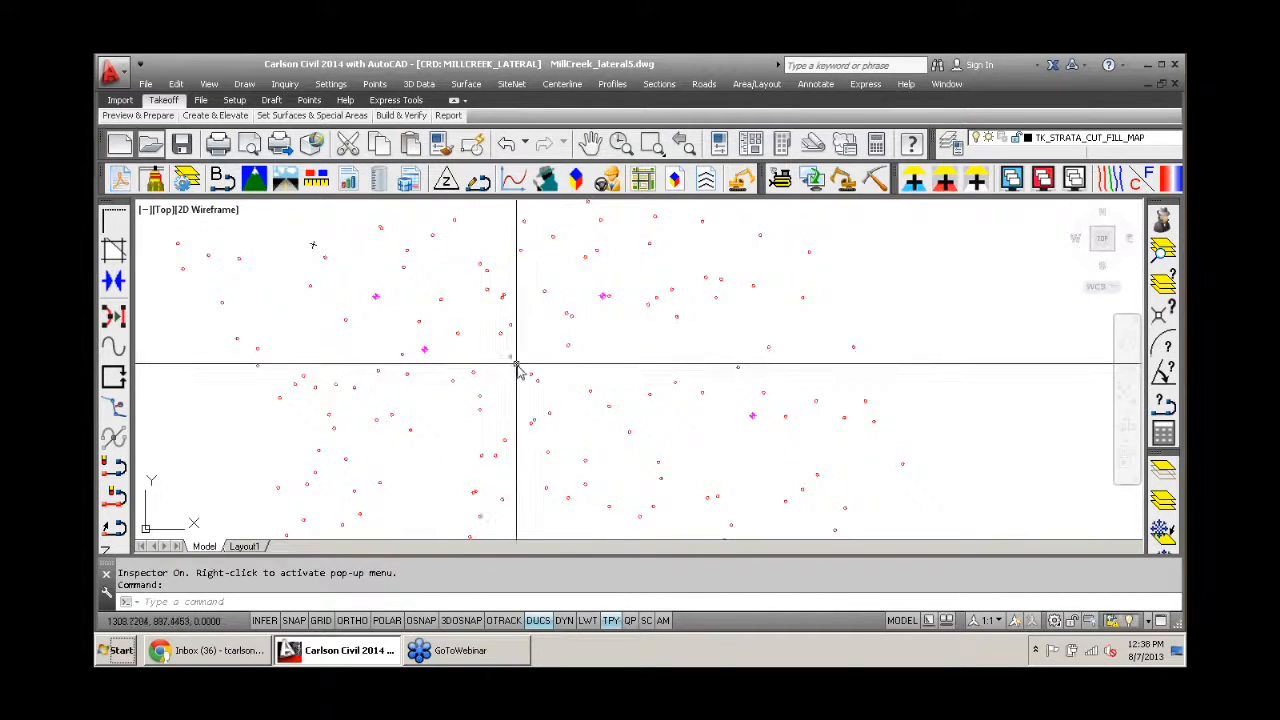
mouse_move(503, 338)
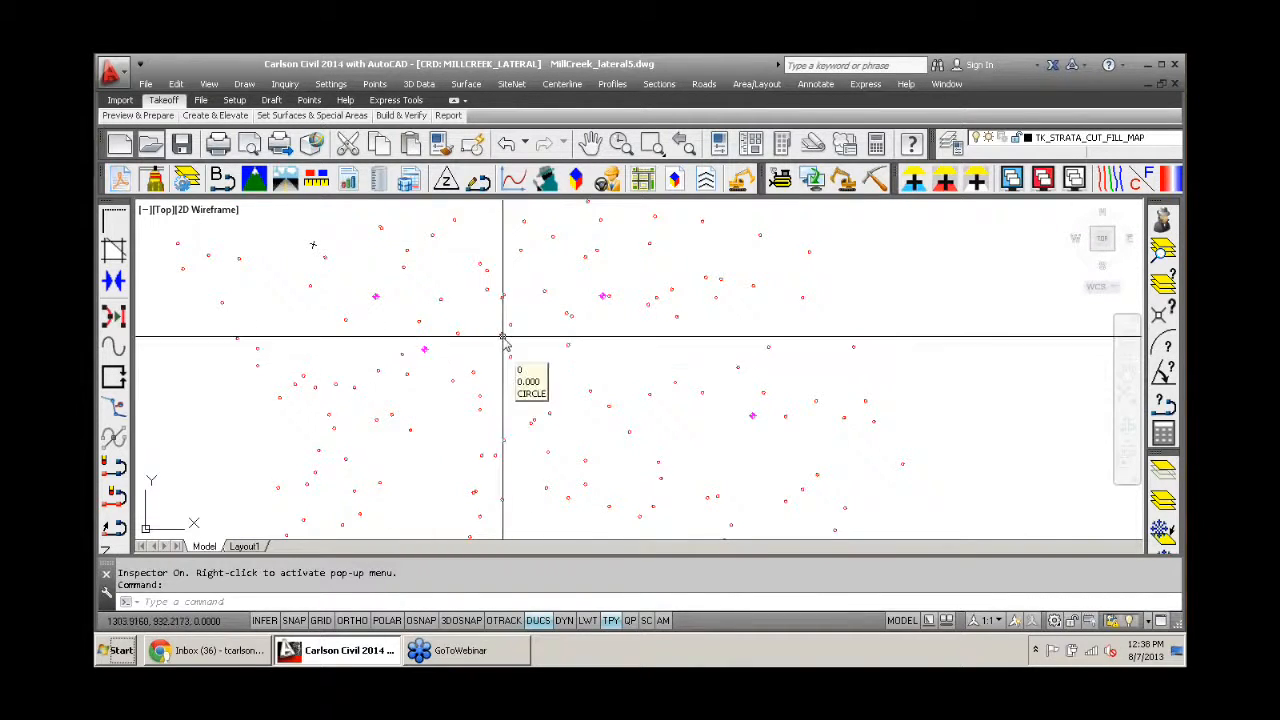
mouse_move(497, 298)
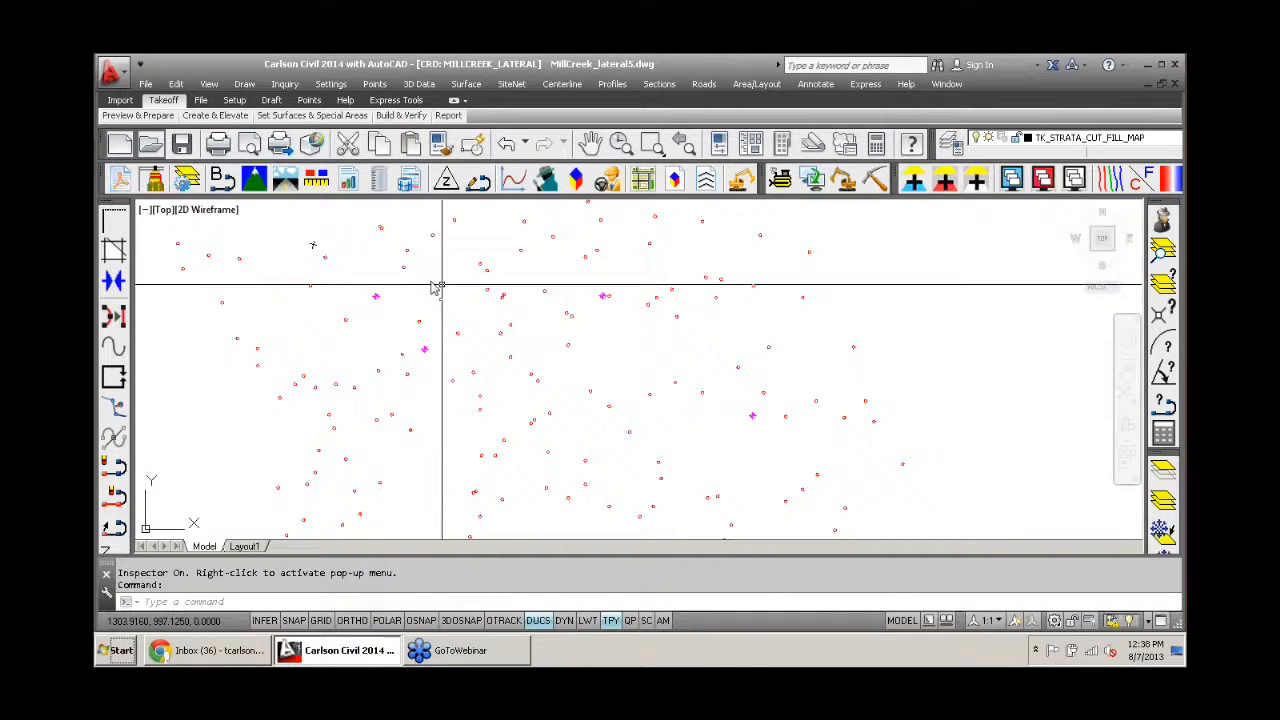
left_click(187, 181)
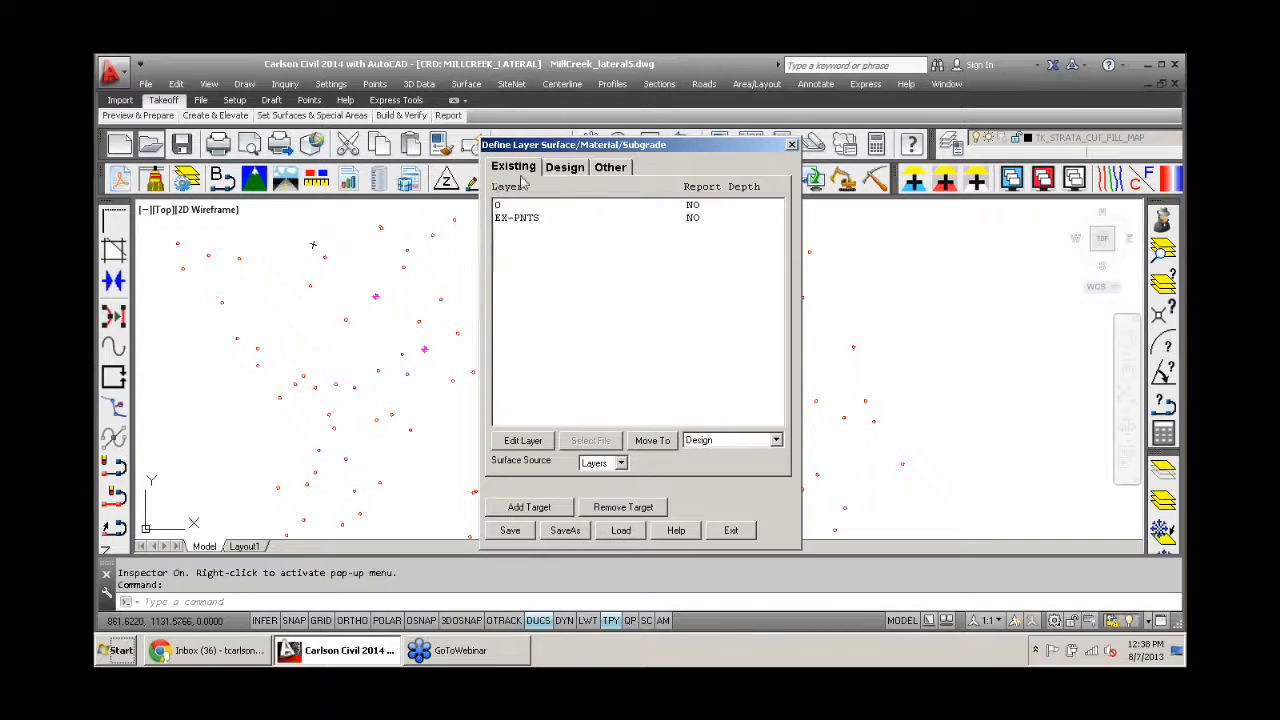
left_click(732, 531)
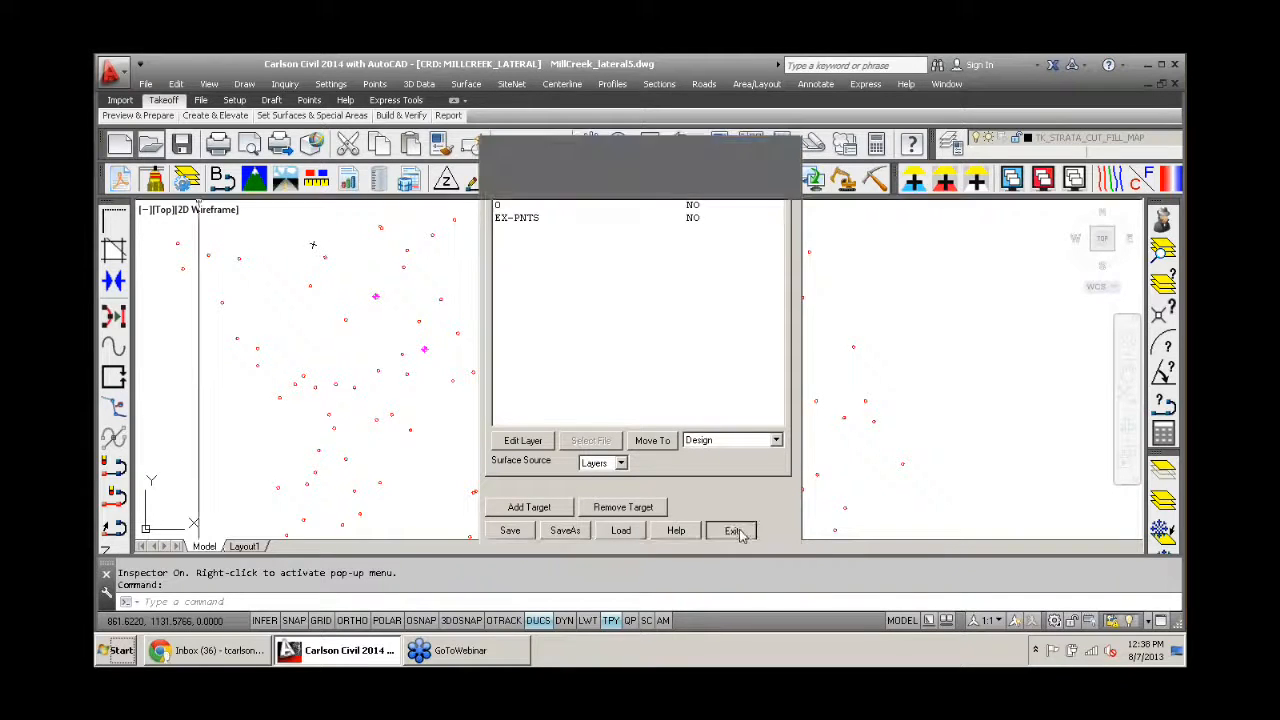
- Switch the display from the Existing to the Design target layers and inspect a grading polyline in the site plan
left_click(1019, 188)
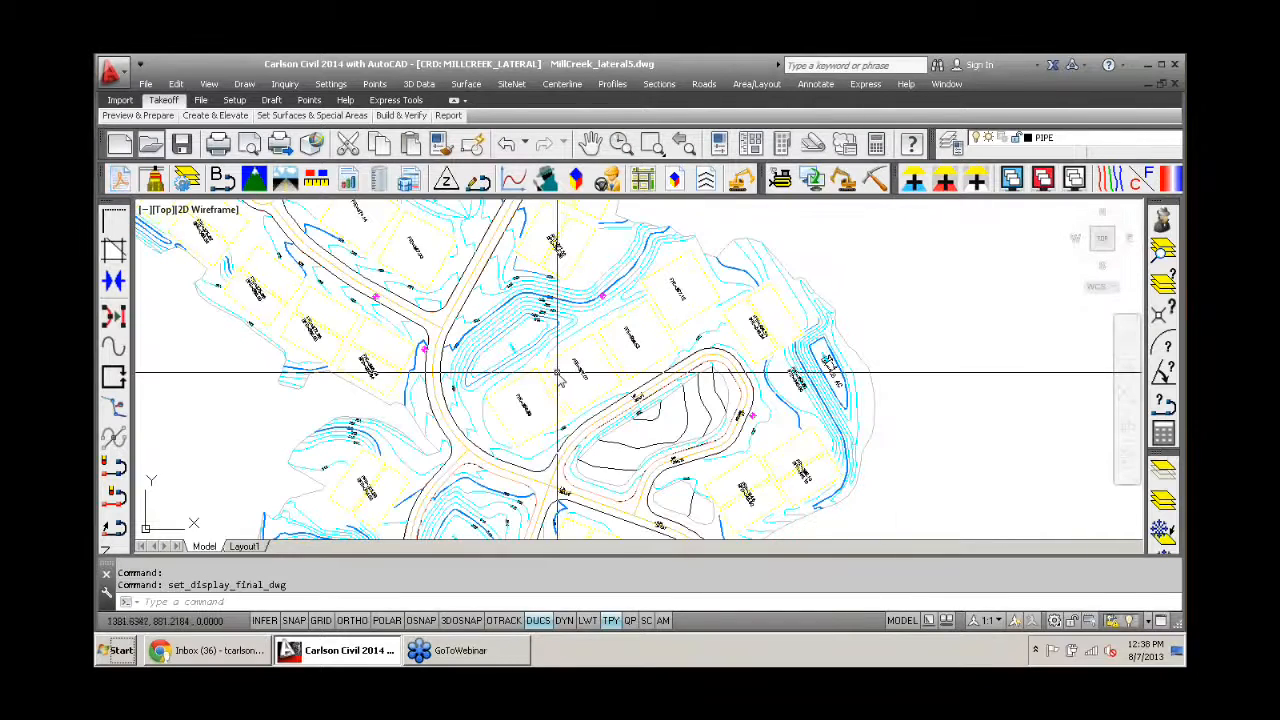
mouse_move(531, 356)
scroll(527, 355, "down", 6)
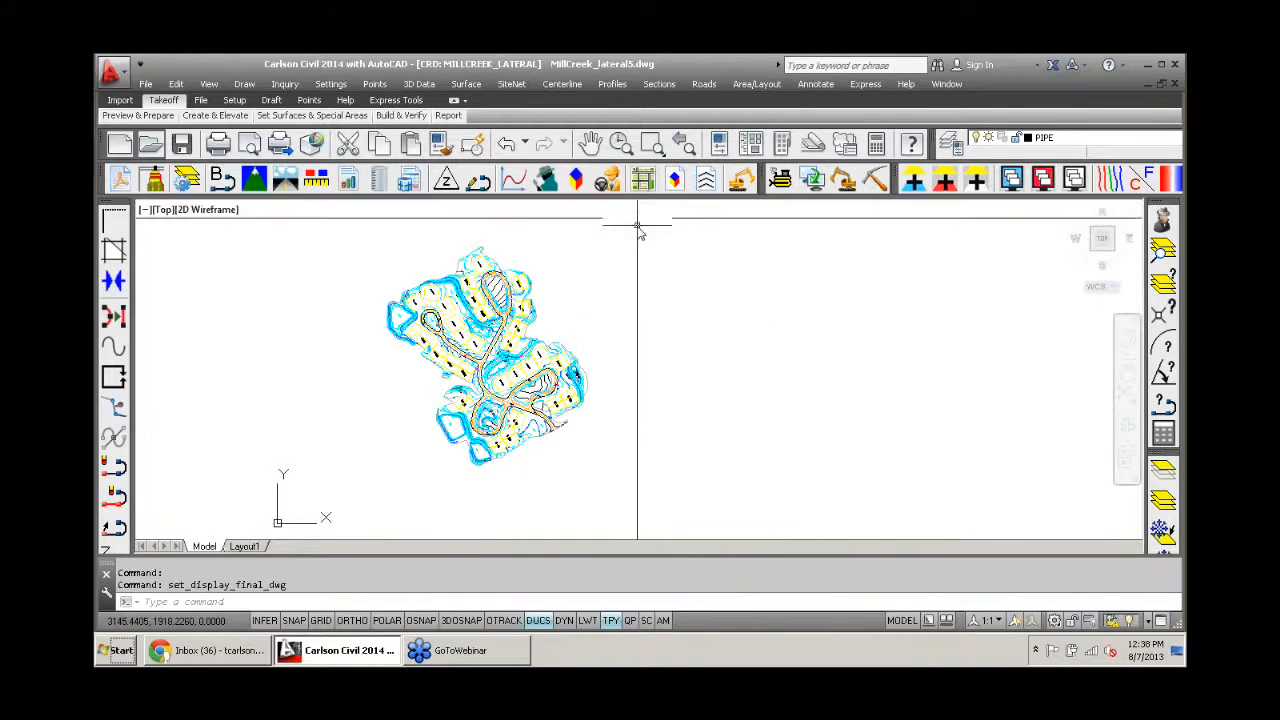
middle_click_drag(608, 300, 651, 294)
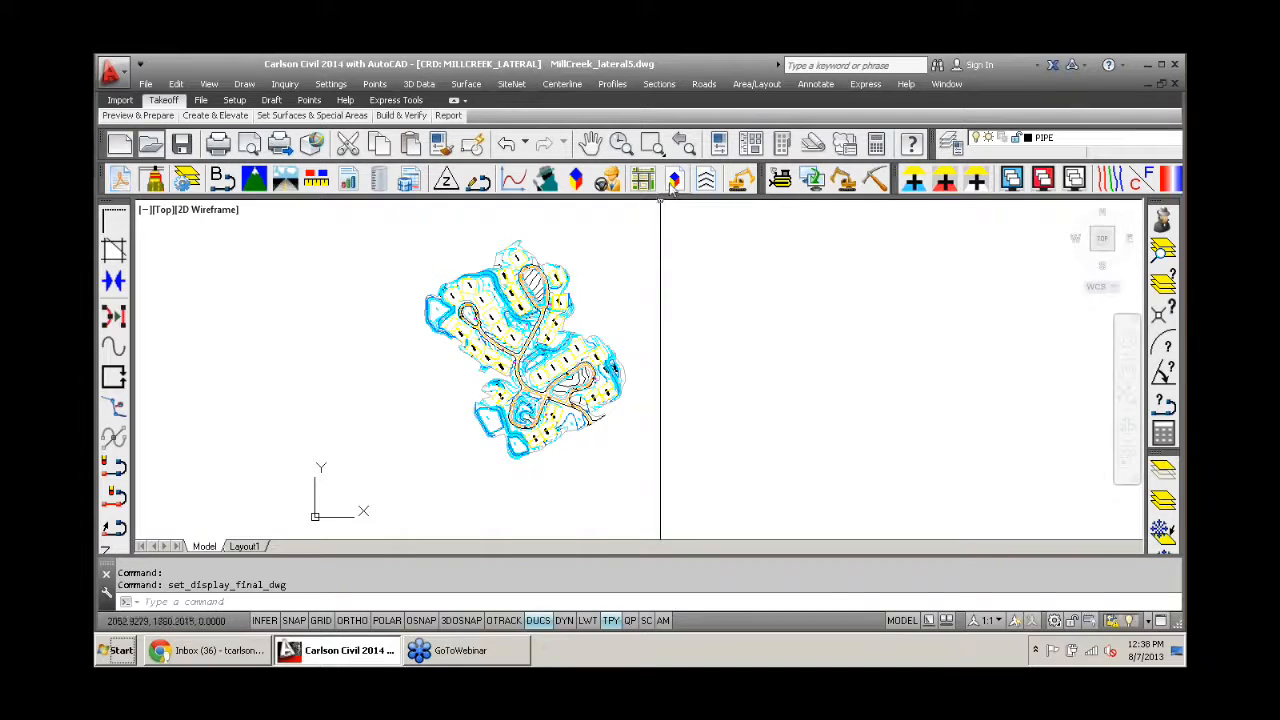
mouse_move(535, 322)
scroll(535, 322, "up", 2)
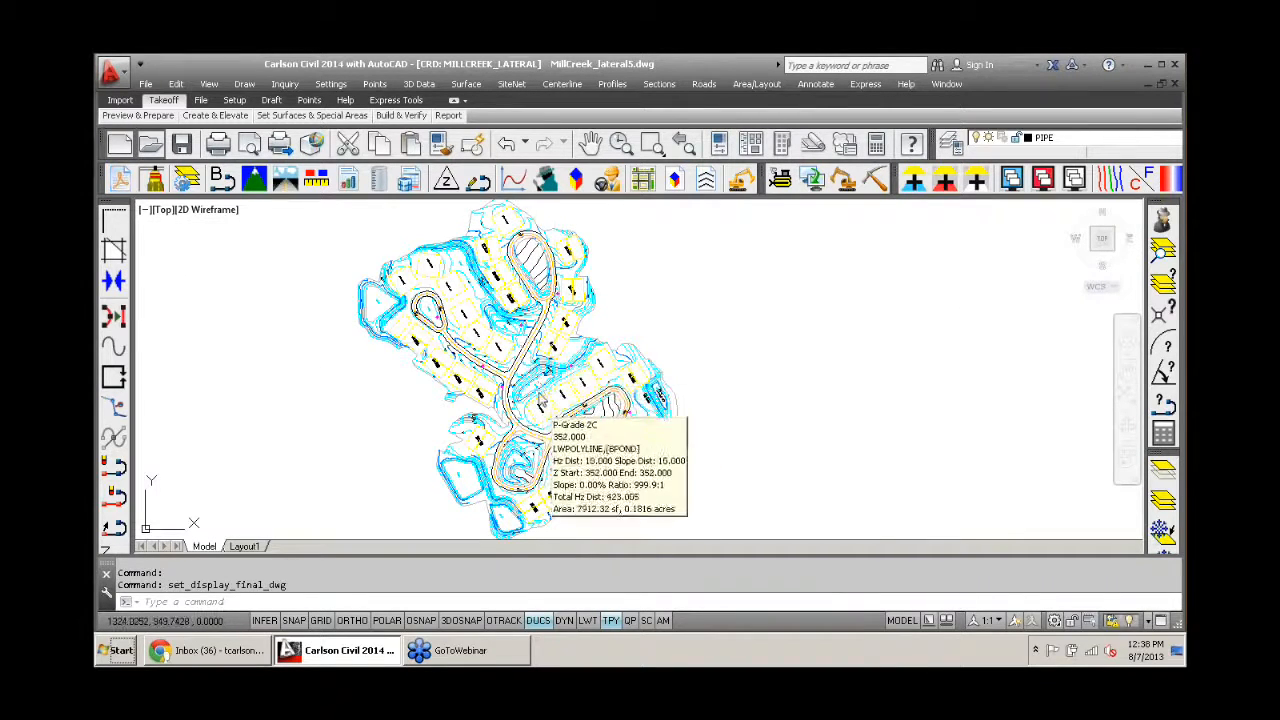
scroll(552, 376, "down", 2)
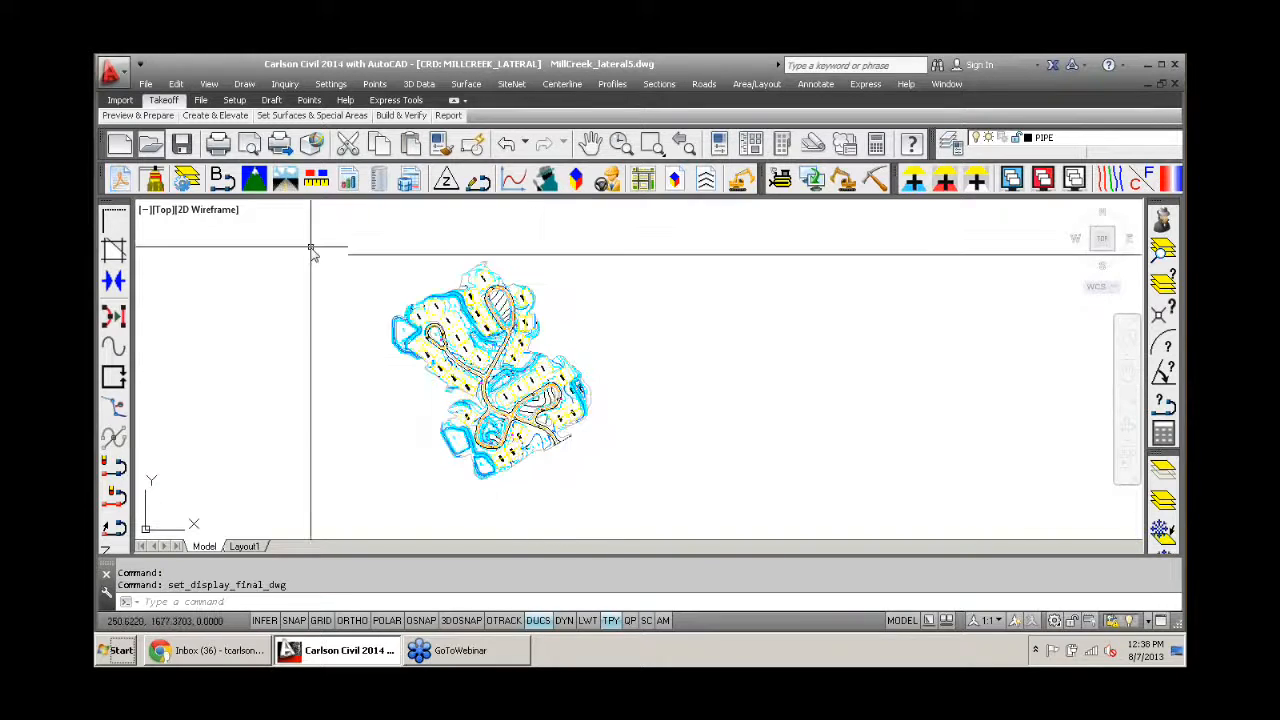
- Review the layers assigned to the Design target in the Define Layer Surface/Material/Subgrade settings and leave them unchanged
left_click(186, 178)
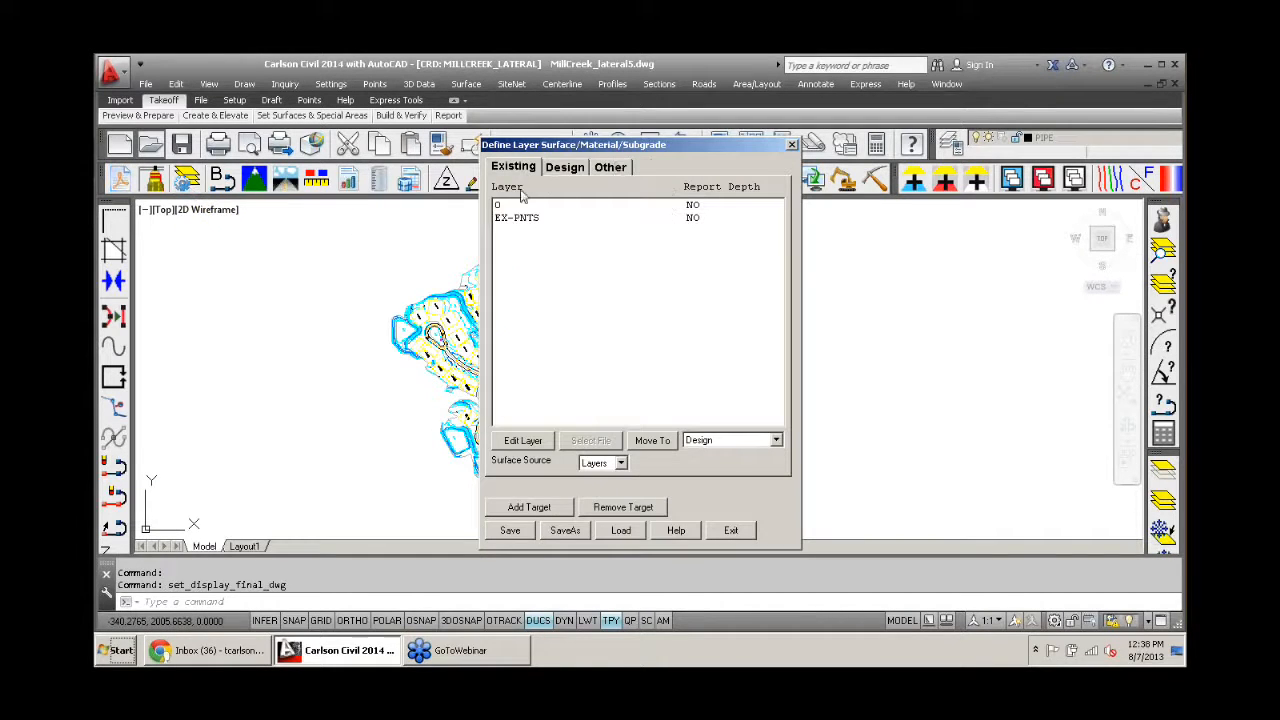
left_click(563, 168)
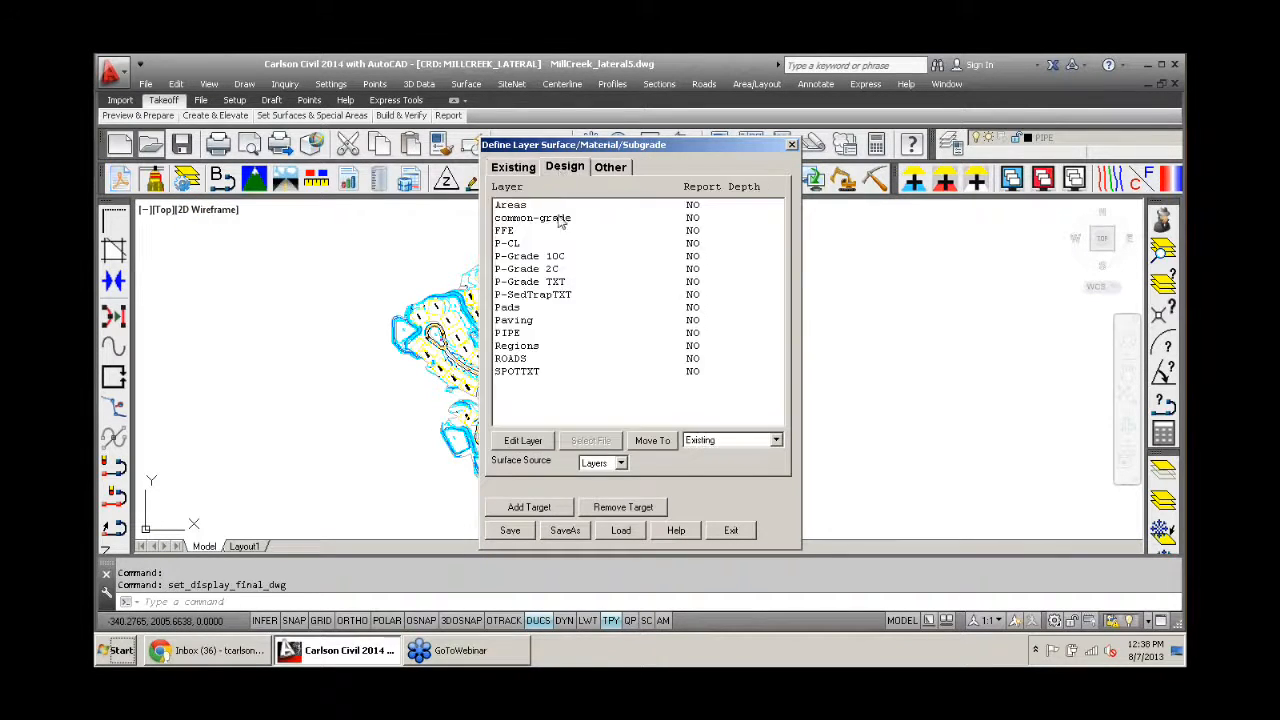
left_click(731, 531)
- Build the existing ground surface and the design surface from their target layers
left_click(511, 84)
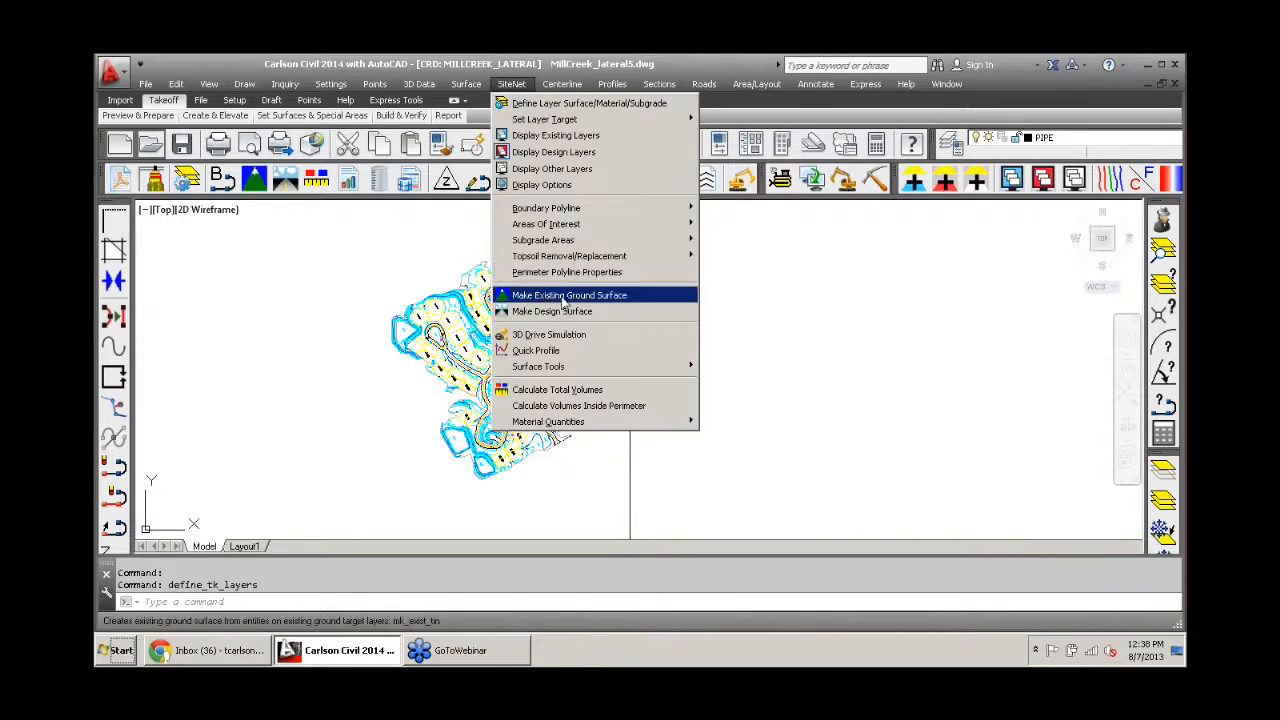
left_click(563, 298)
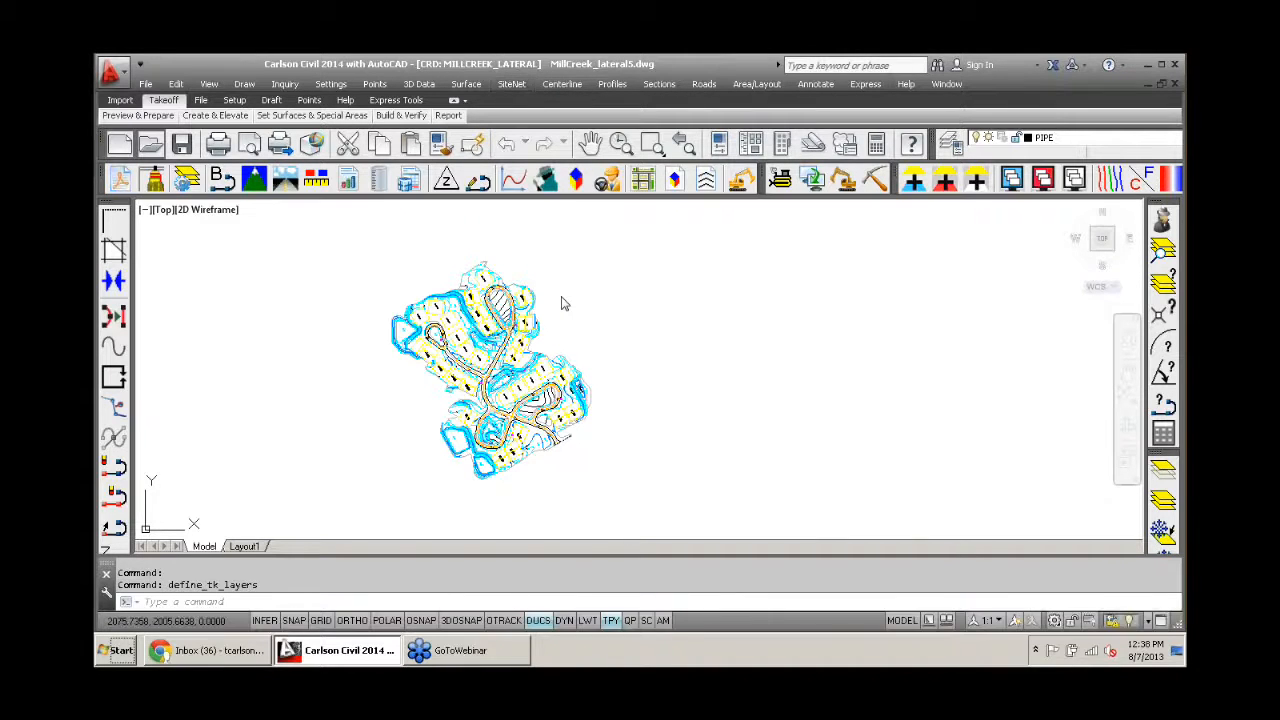
left_click(503, 86)
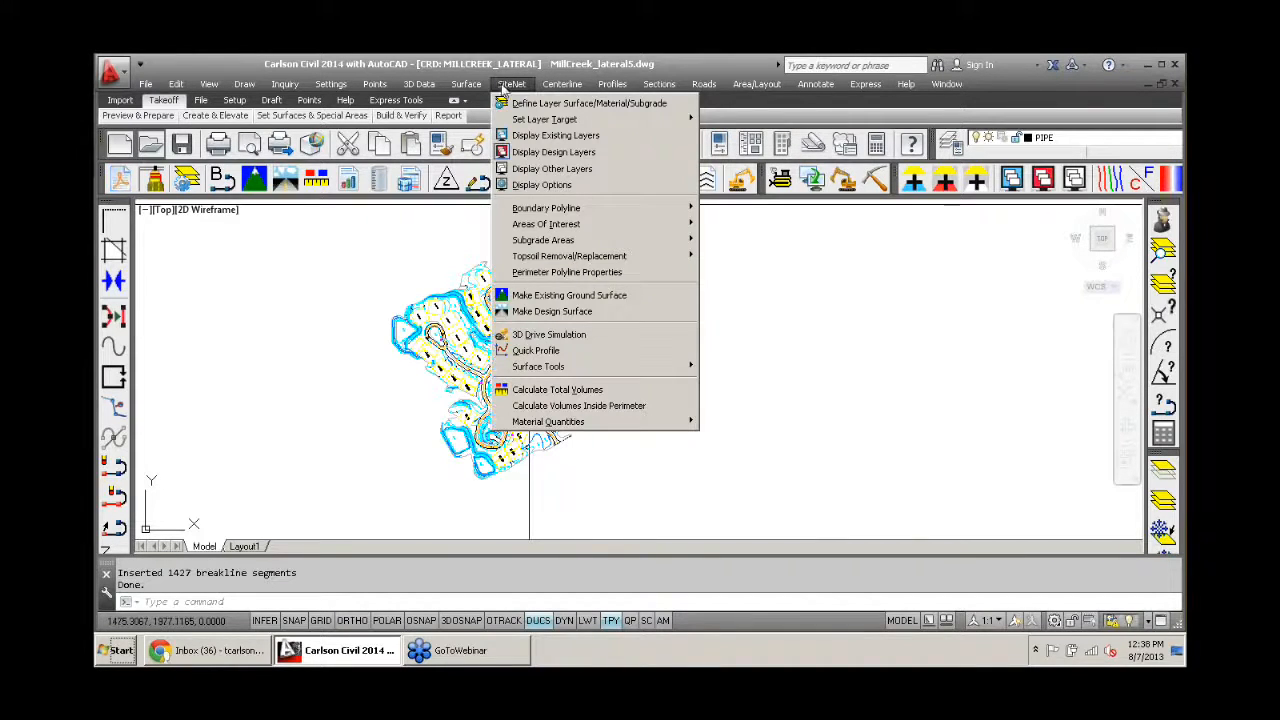
left_click(578, 312)
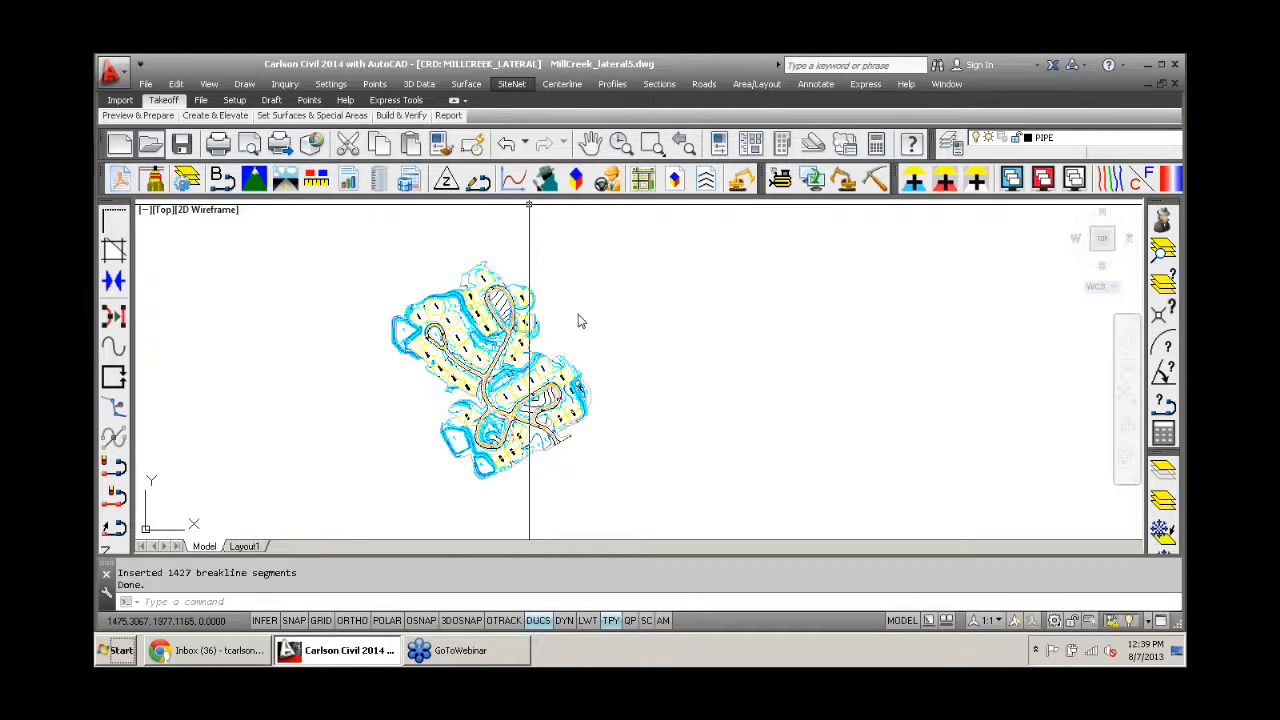
- Examine the whole design site plan's linework from a tilted angle in the 3D viewer, and close the viewer
left_click(675, 178)
left_click(603, 253)
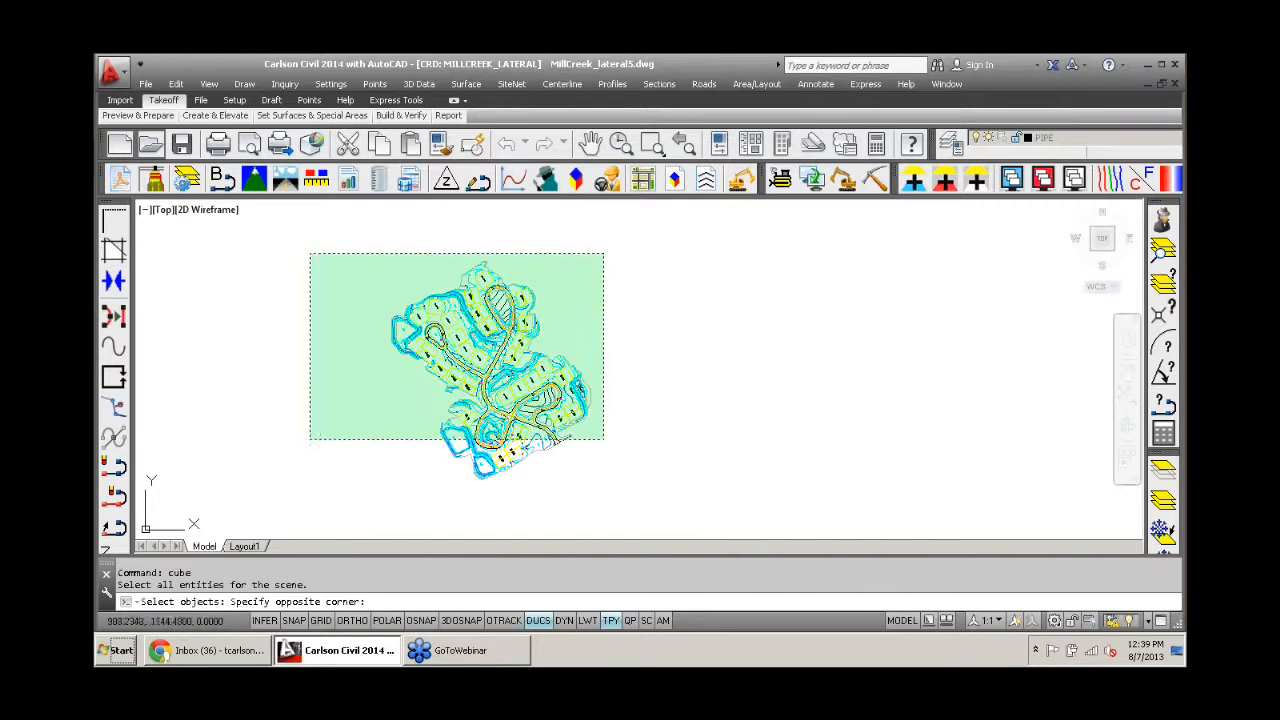
left_click(320, 490)
key("Return")
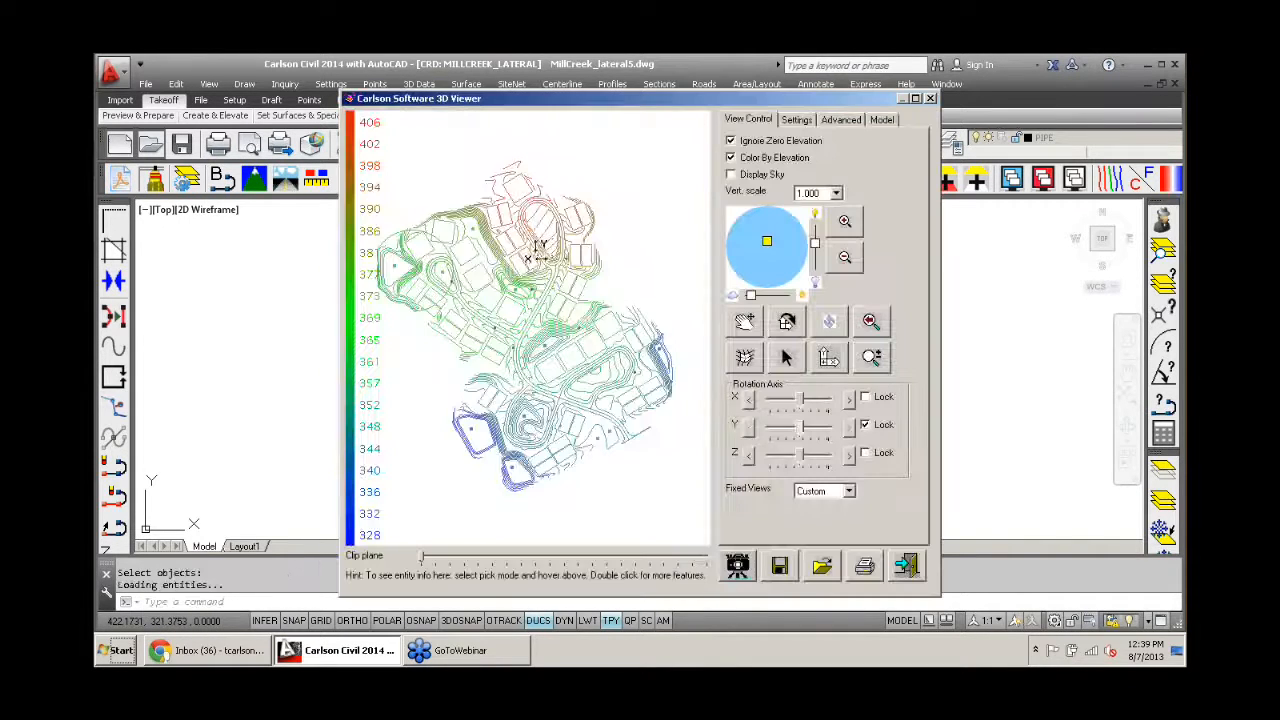
left_click_drag(538, 253, 502, 287)
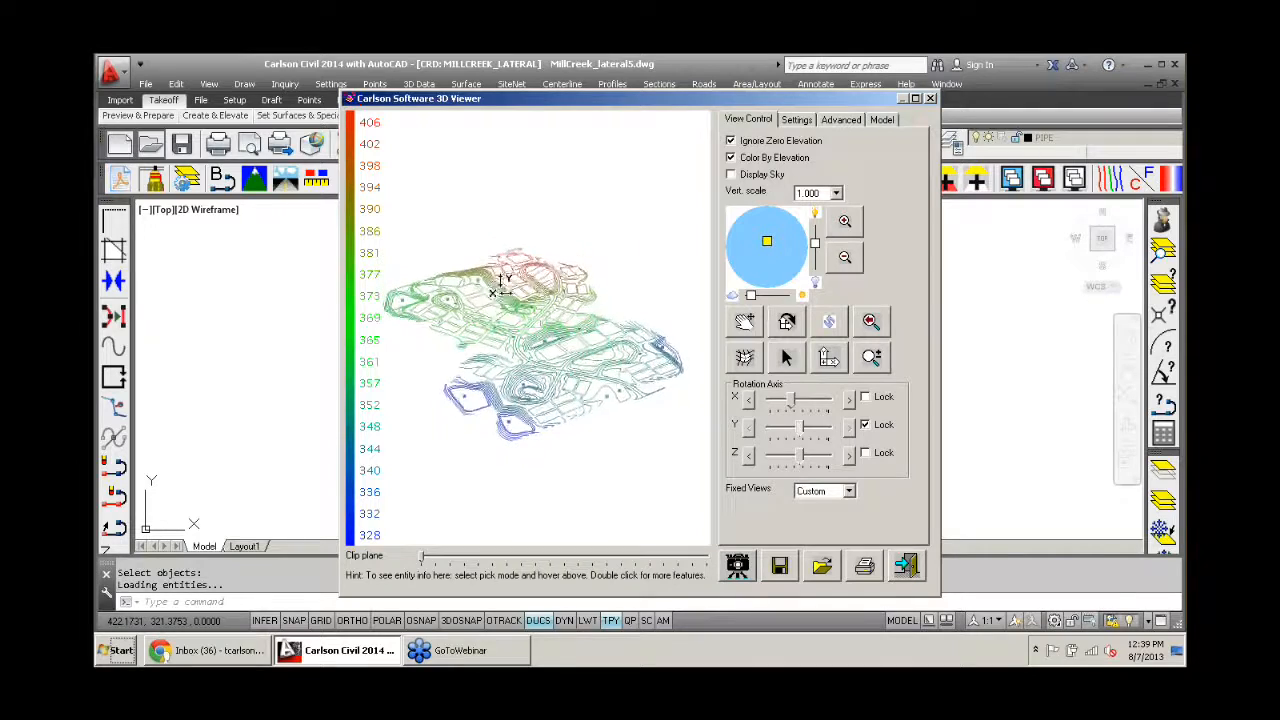
scroll(514, 331, "up", 8)
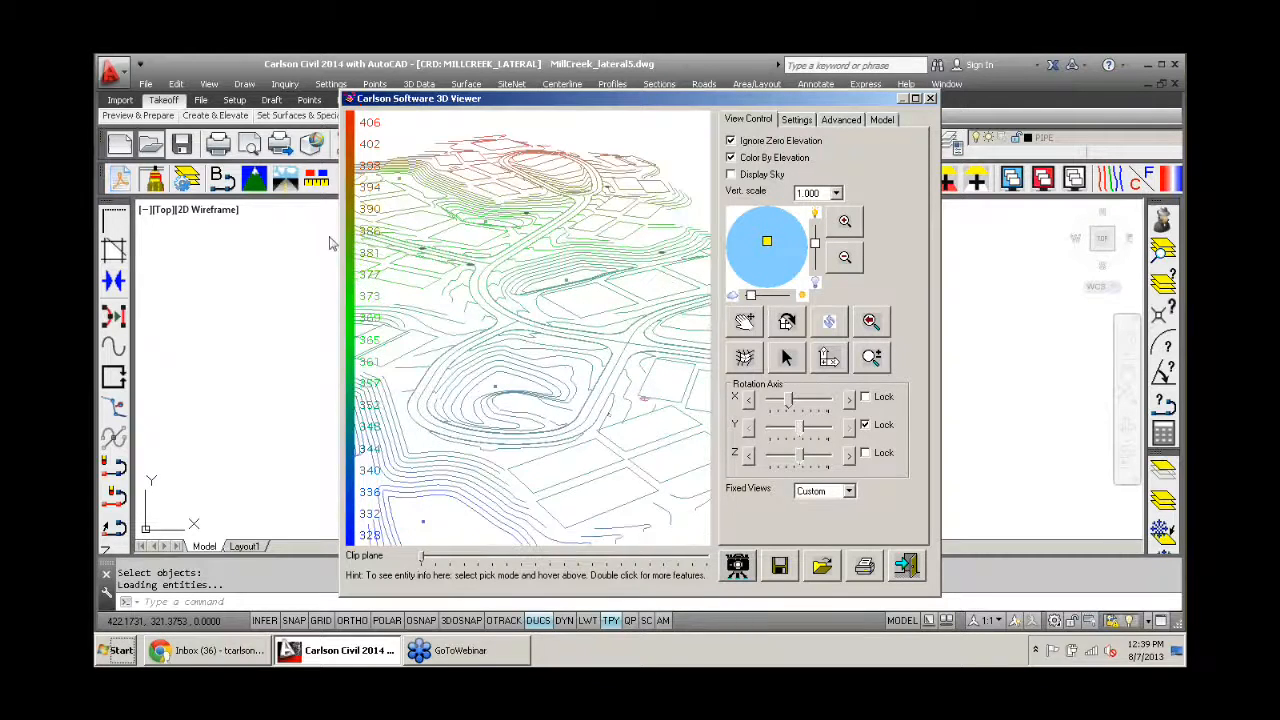
scroll(530, 330, "down", 5)
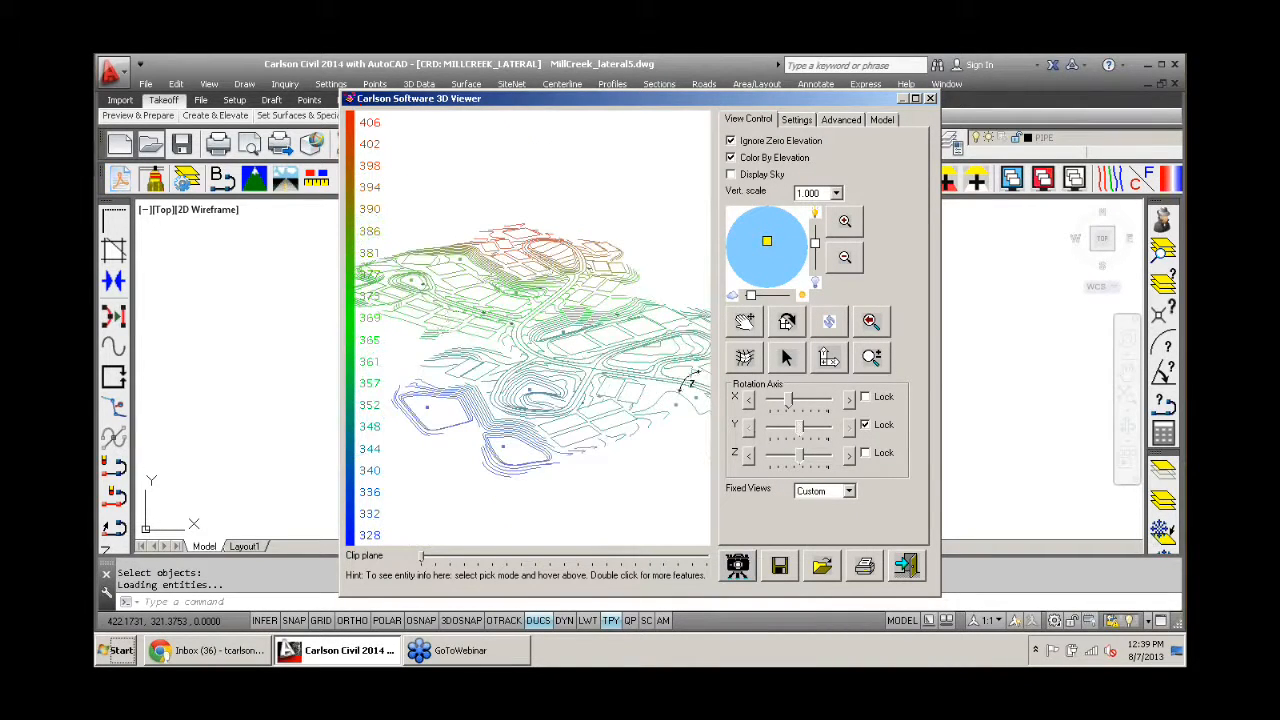
left_click(906, 566)
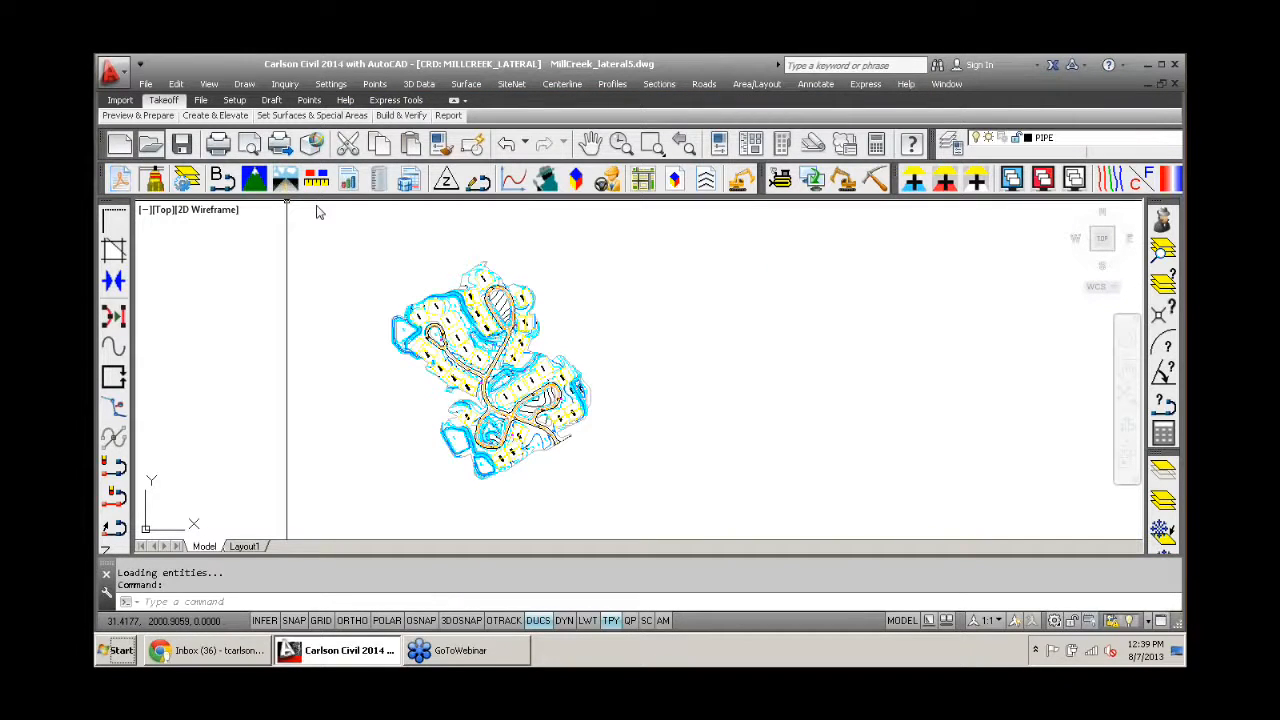
- View the Design with Subgrade surface as a triangulation in the 3D viewer, tilt it, and close the viewer
left_click(675, 180)
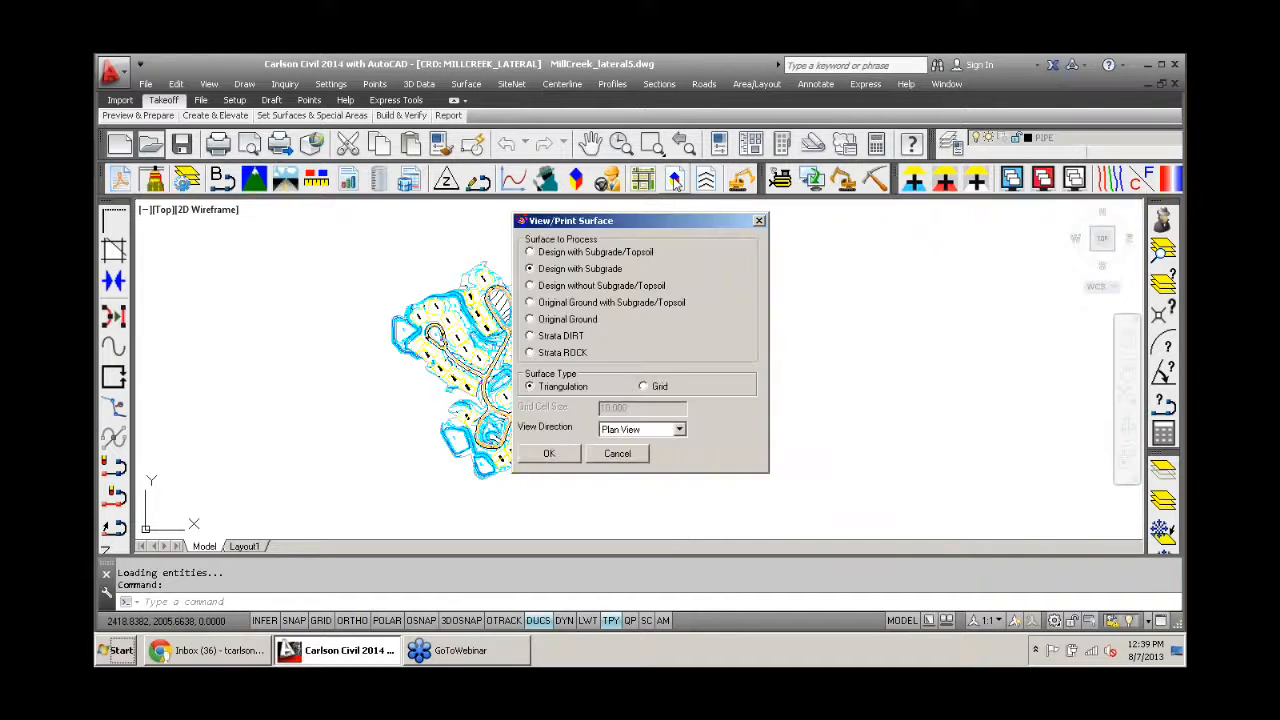
left_click(548, 454)
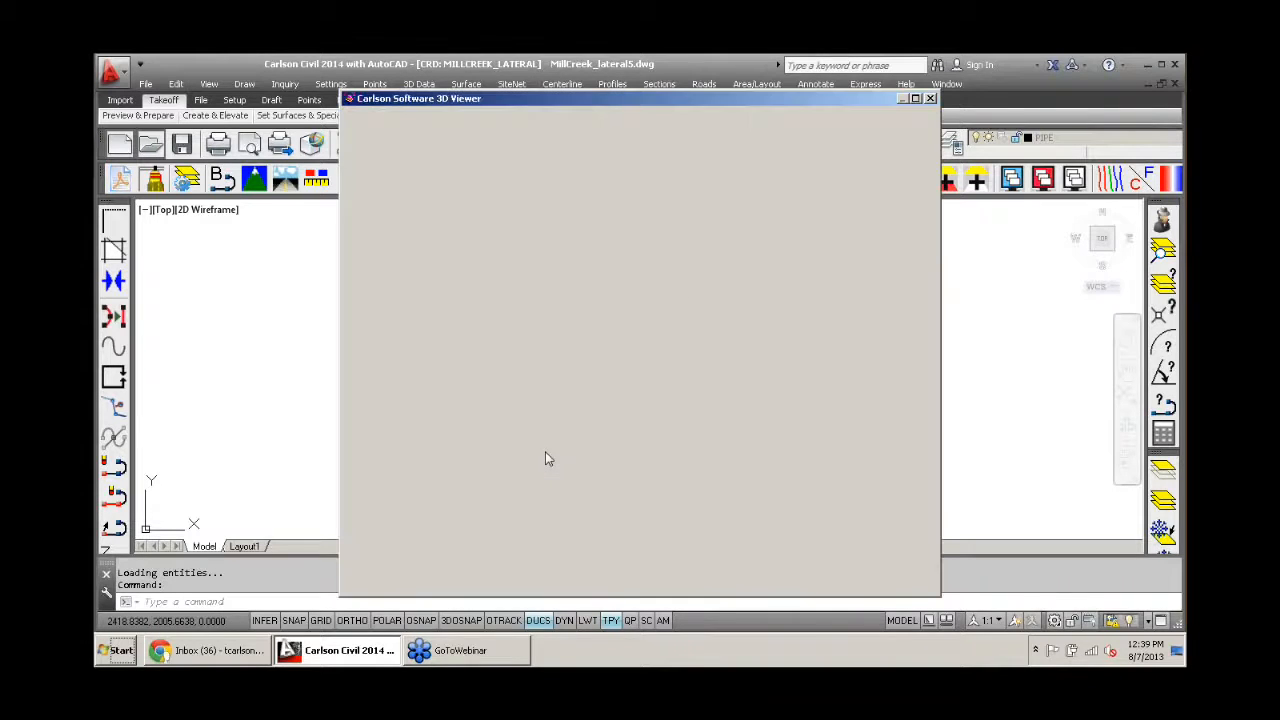
left_click_drag(541, 205, 515, 215)
left_click(912, 568)
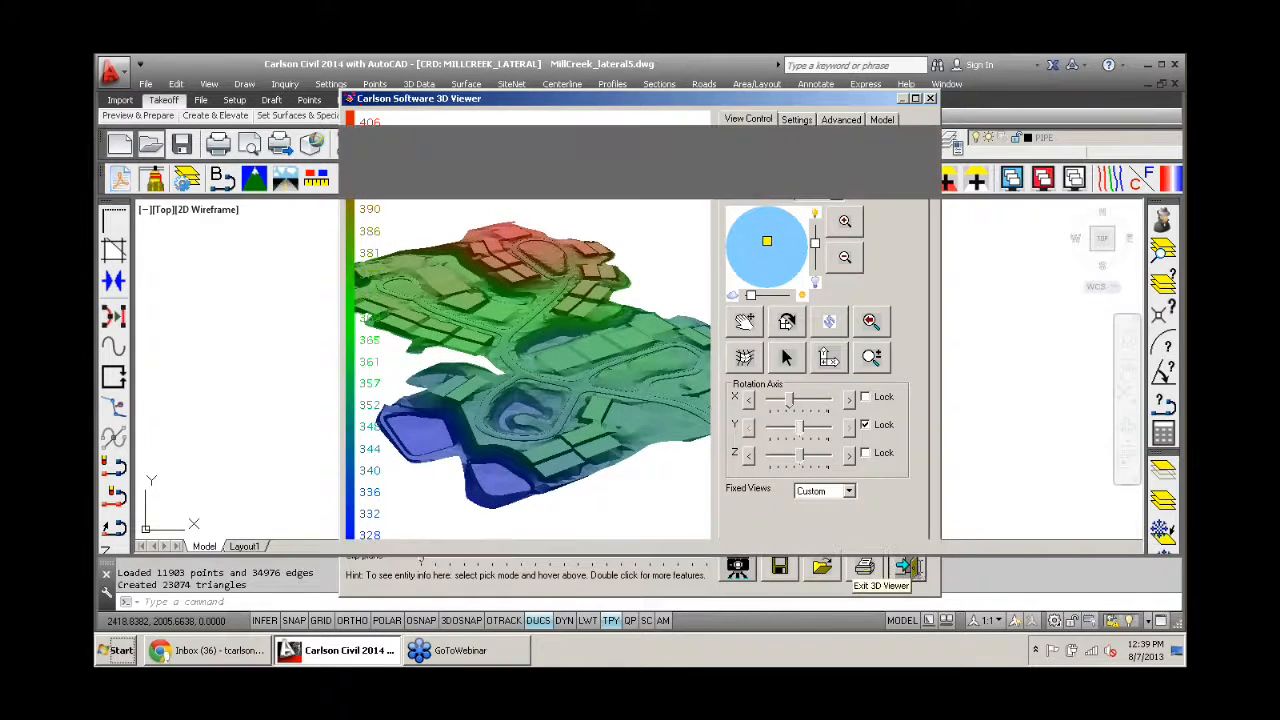
- View the Original Ground surface as a triangulation in the 3D viewer
key("Return")
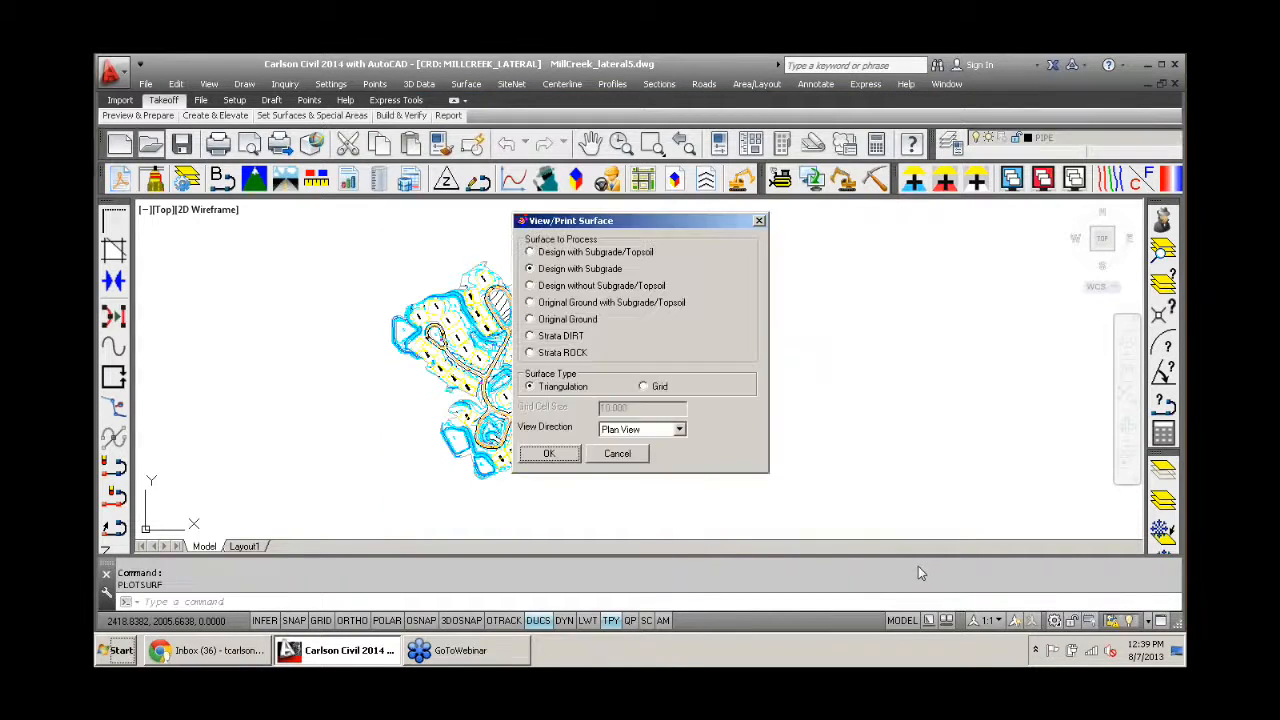
left_click(545, 320)
left_click(551, 453)
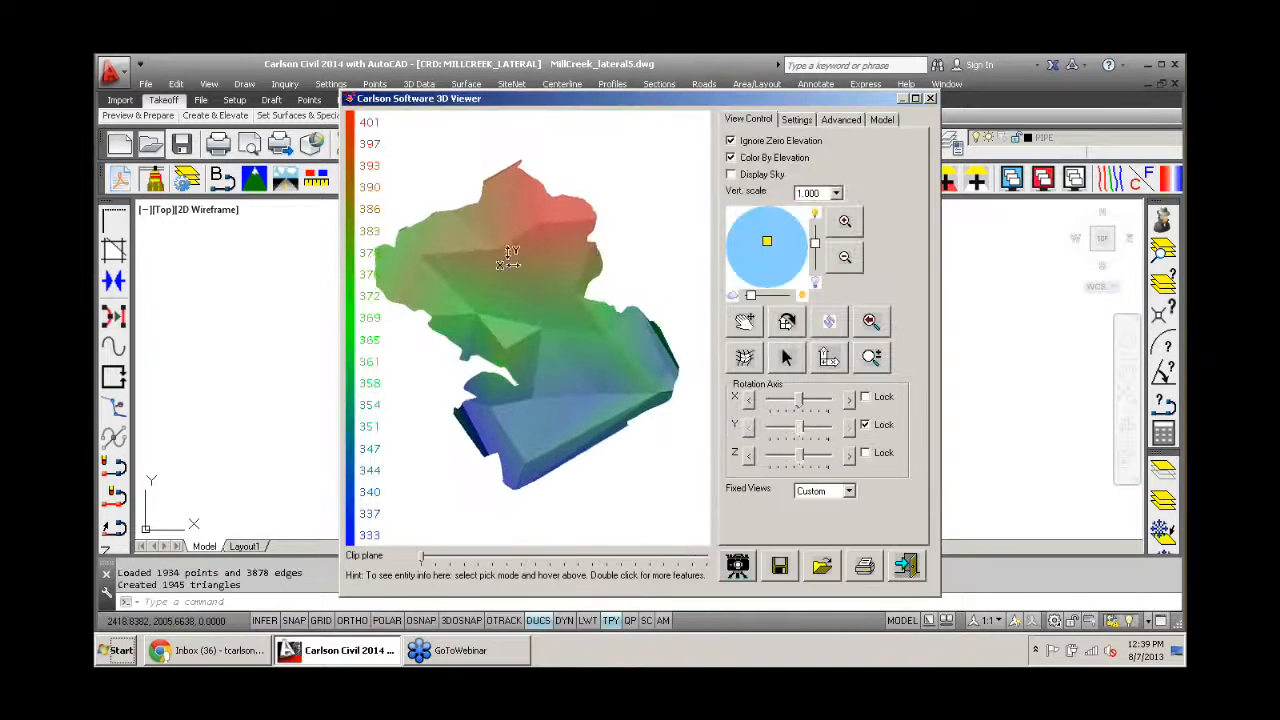
- Tilt the Original Ground surface to a lower viewing angle and close the 3D viewer
left_click_drag(526, 382, 526, 345)
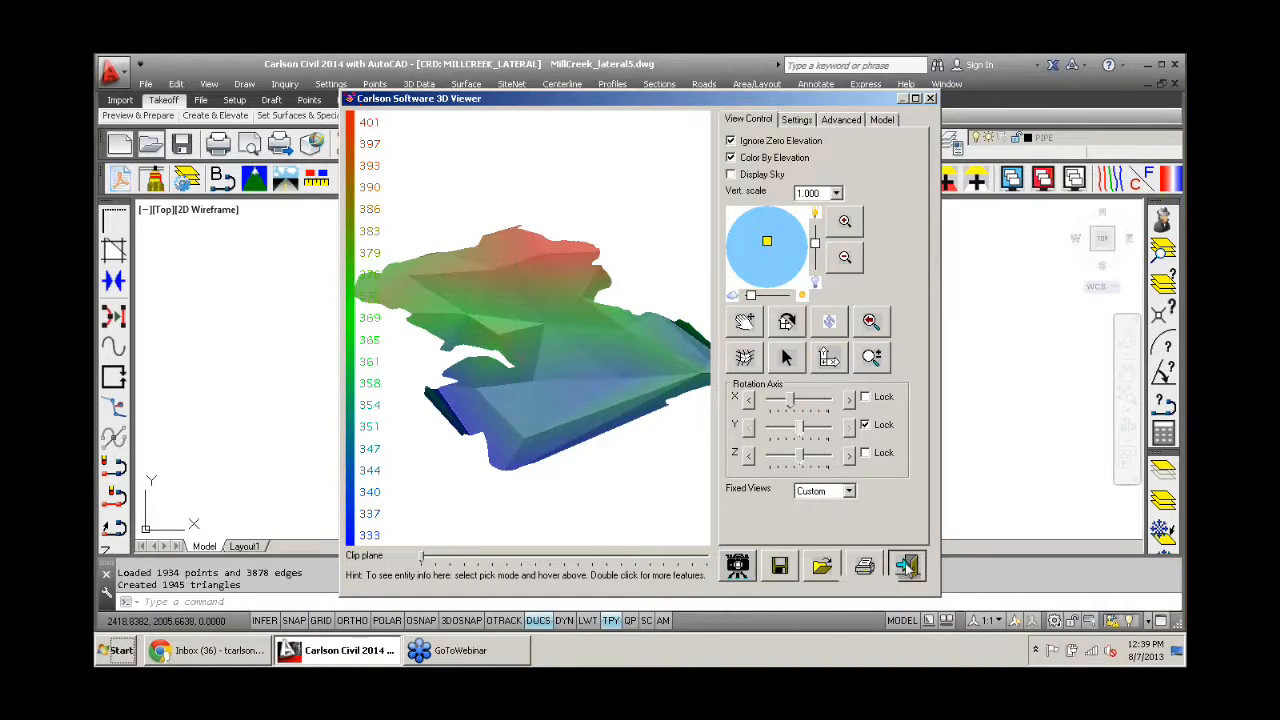
left_click(905, 563)
- Reopen the last trench quantities report, place it as text in the empty area beside the site plan, and exit the report
middle_click_drag(730, 412, 671, 343)
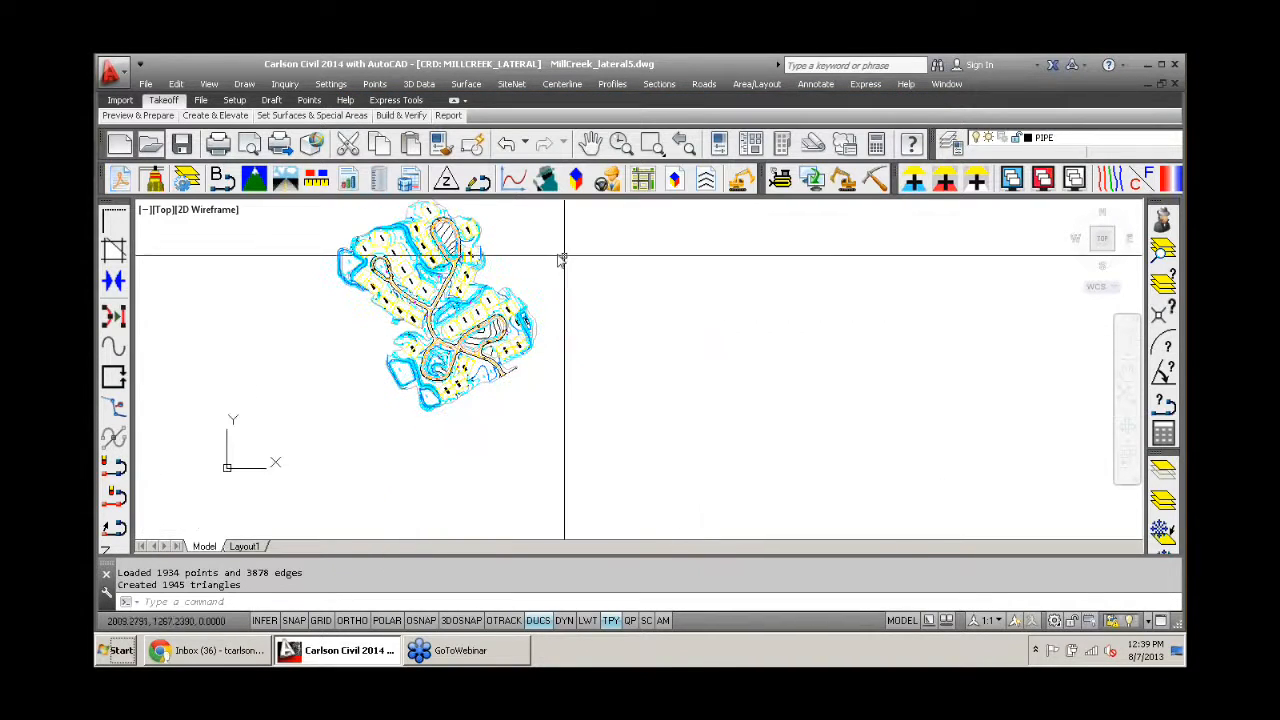
left_click(287, 85)
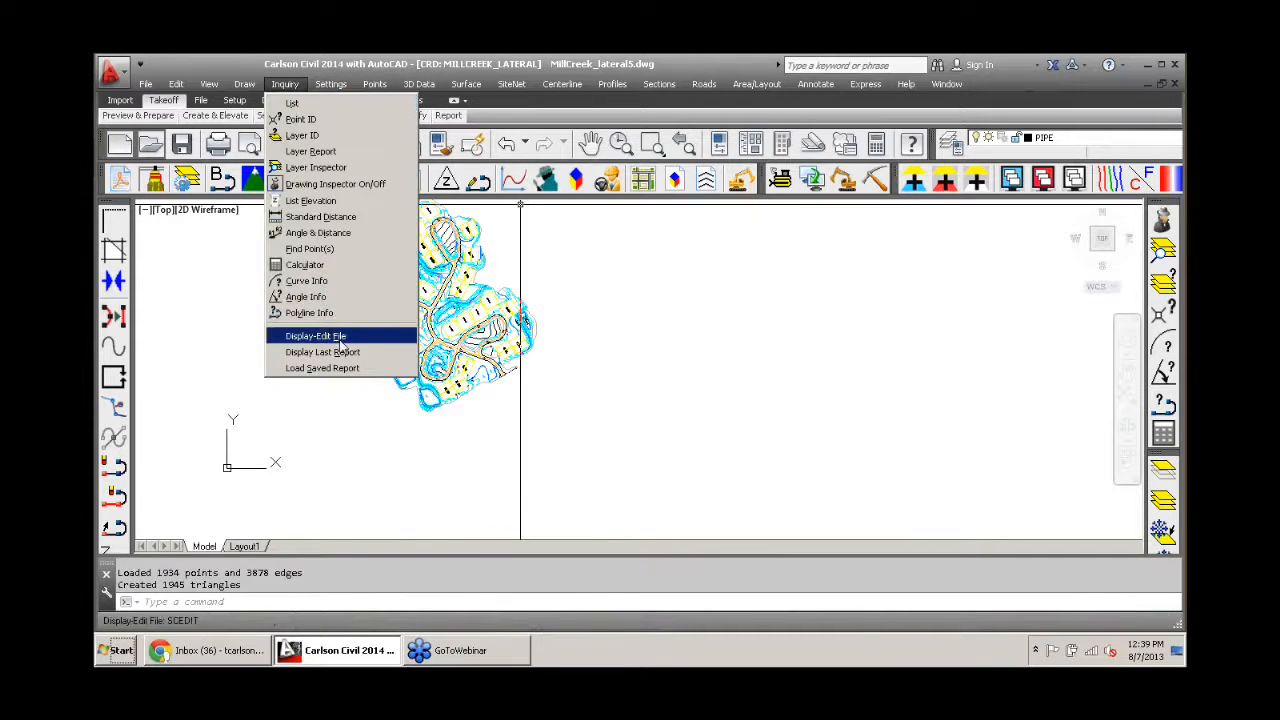
left_click(322, 352)
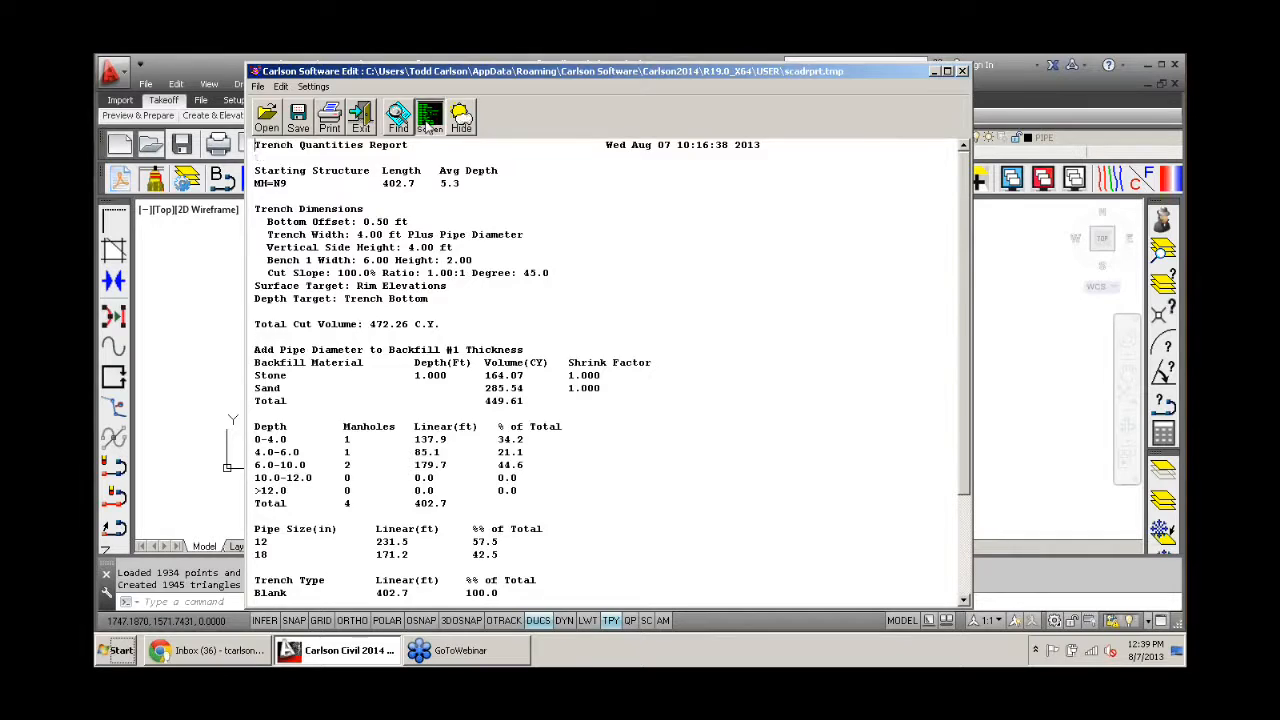
left_click(428, 120)
left_click(575, 398)
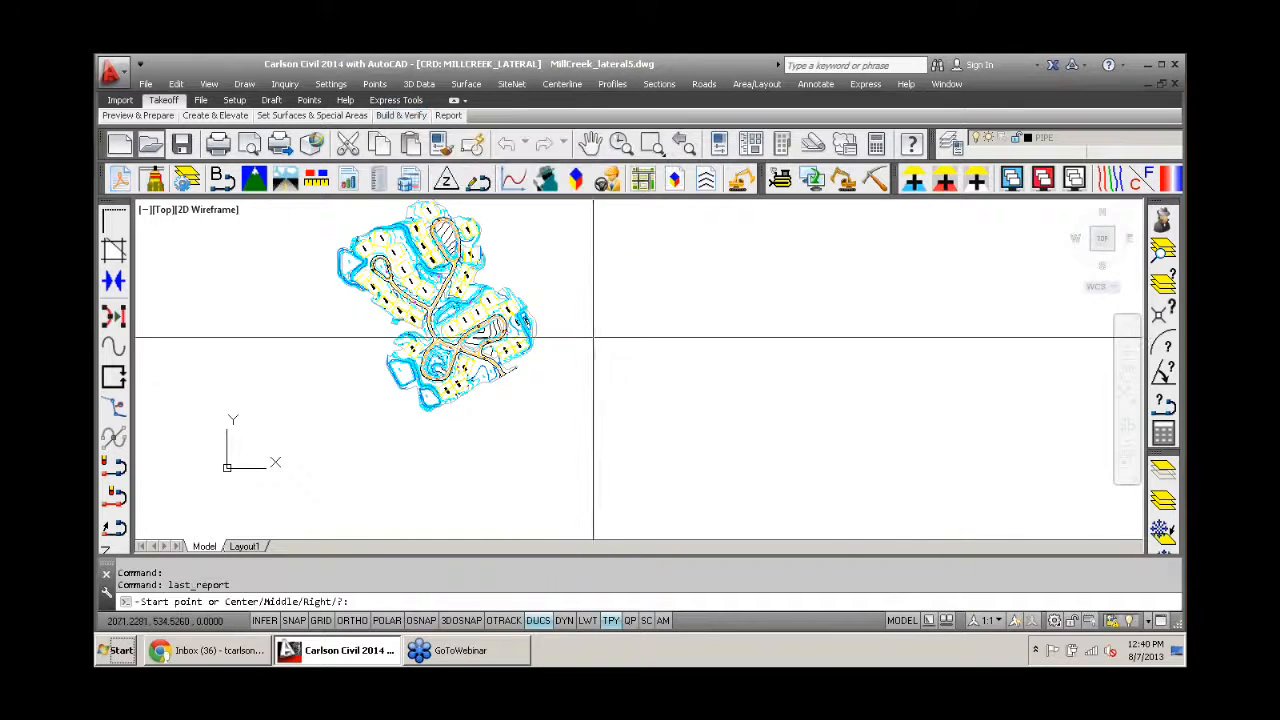
left_click(591, 331)
key("Return")
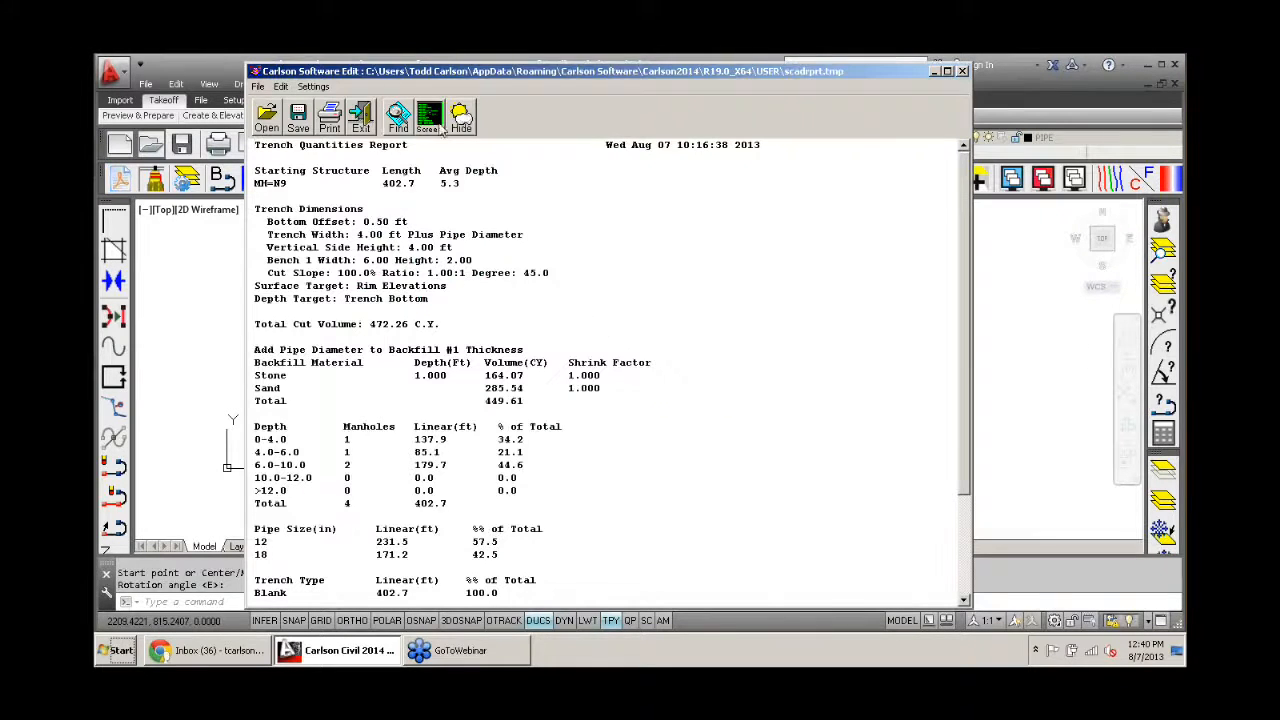
left_click(366, 126)
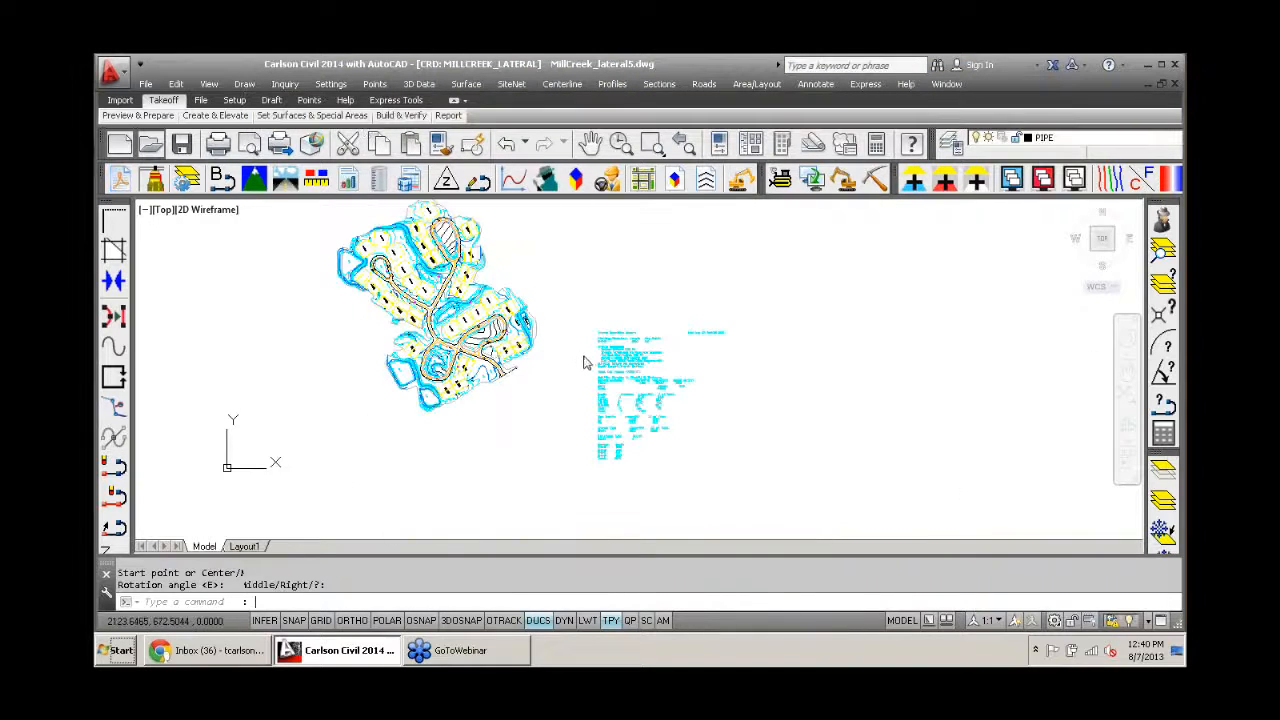
- Switch to the Trench module and calculate Trench Network Quantities for all trench lines with Existing Ground as the surface target
middle_click_drag(506, 352, 460, 347)
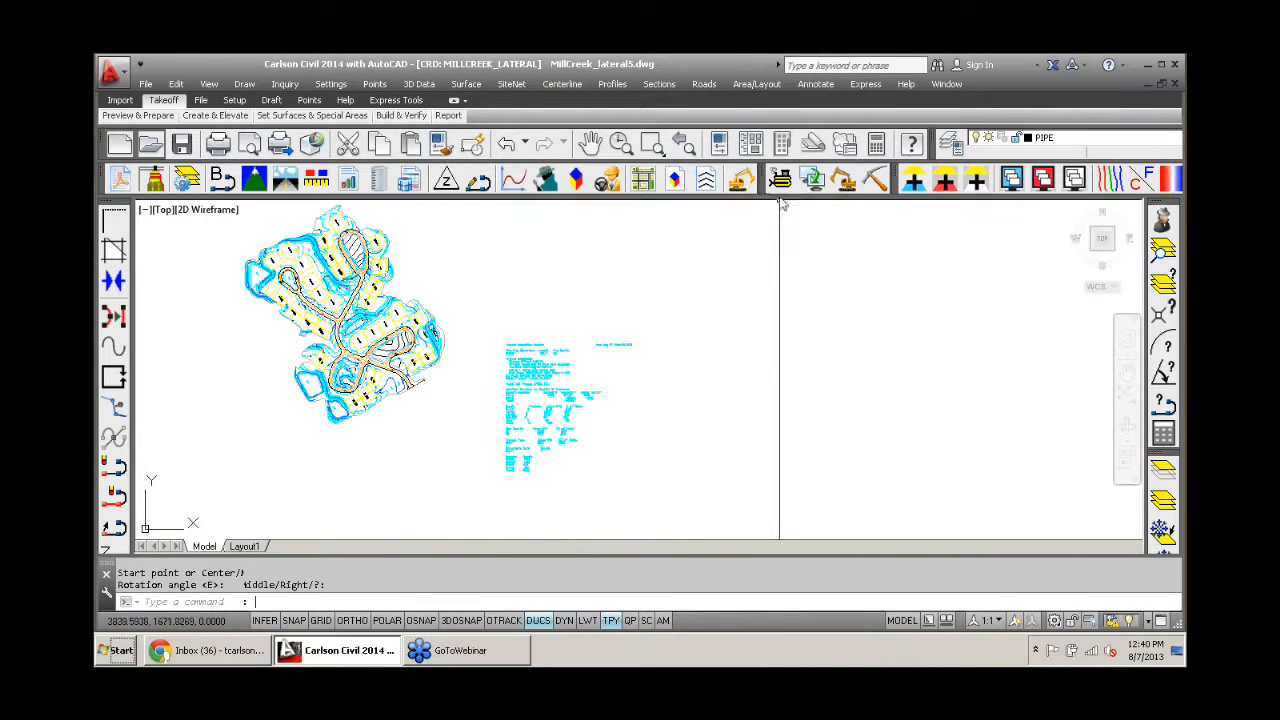
left_click(843, 182)
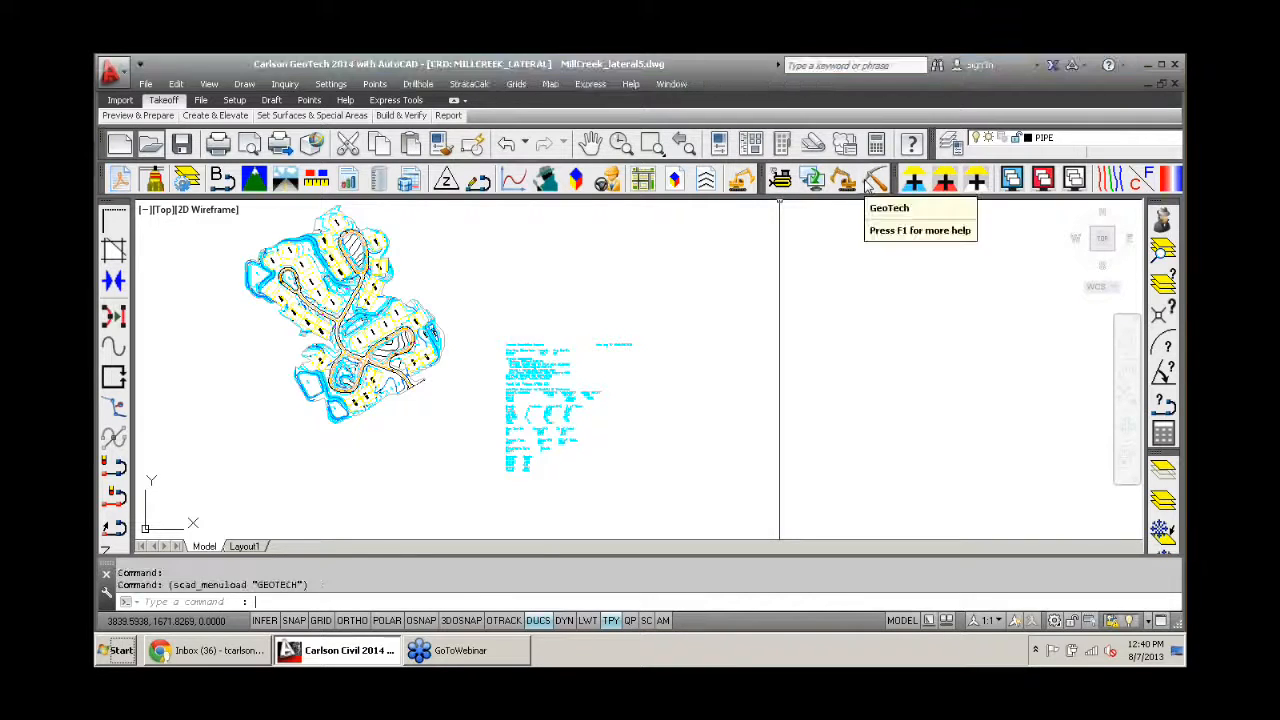
left_click(844, 180)
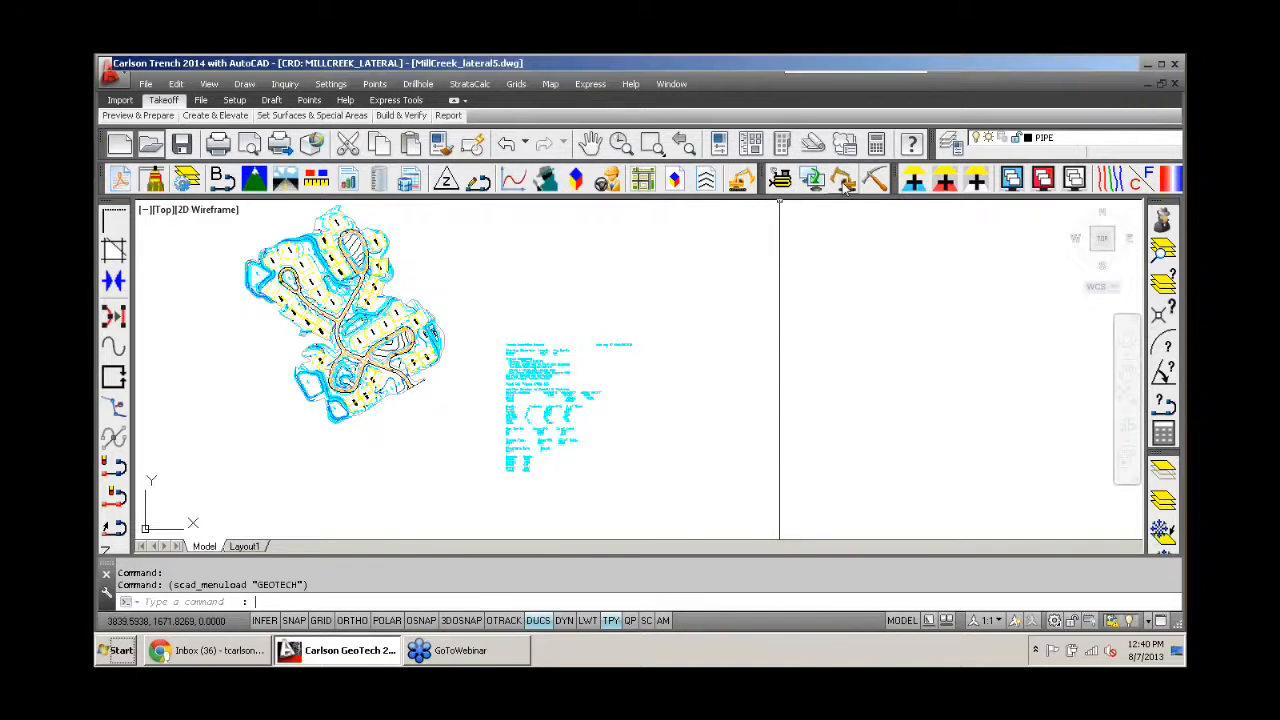
left_click(417, 85)
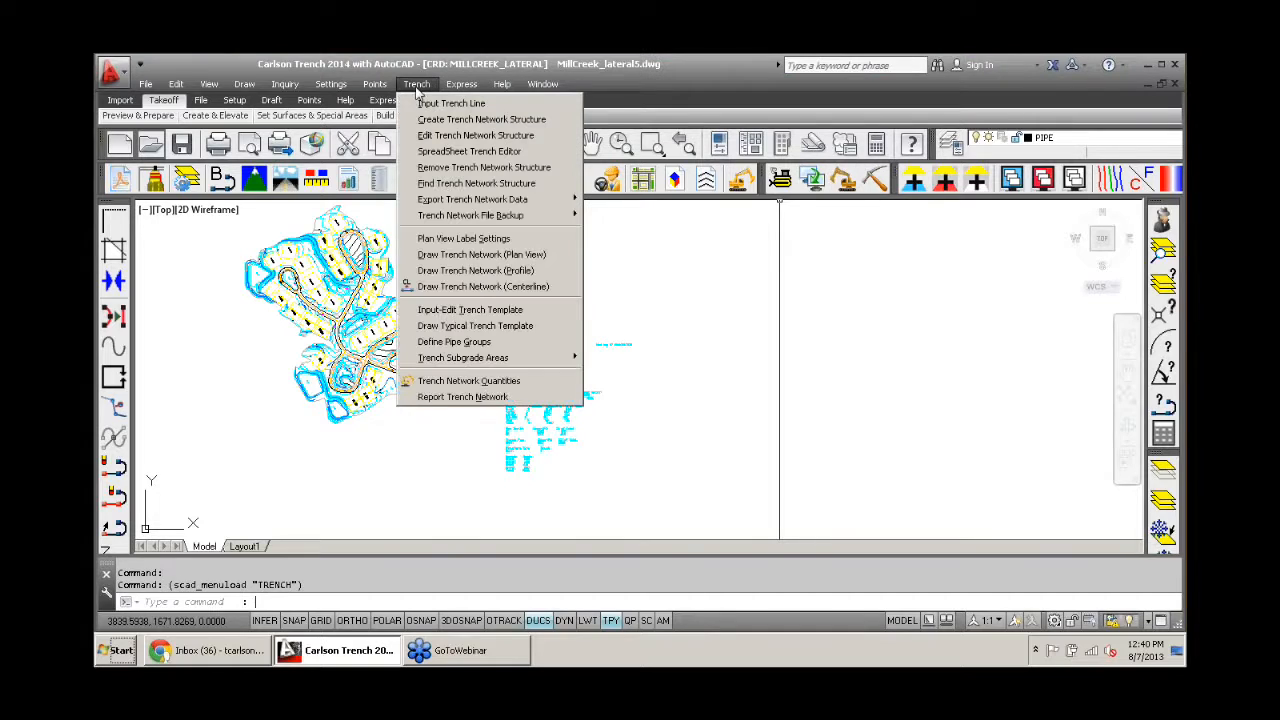
left_click(498, 385)
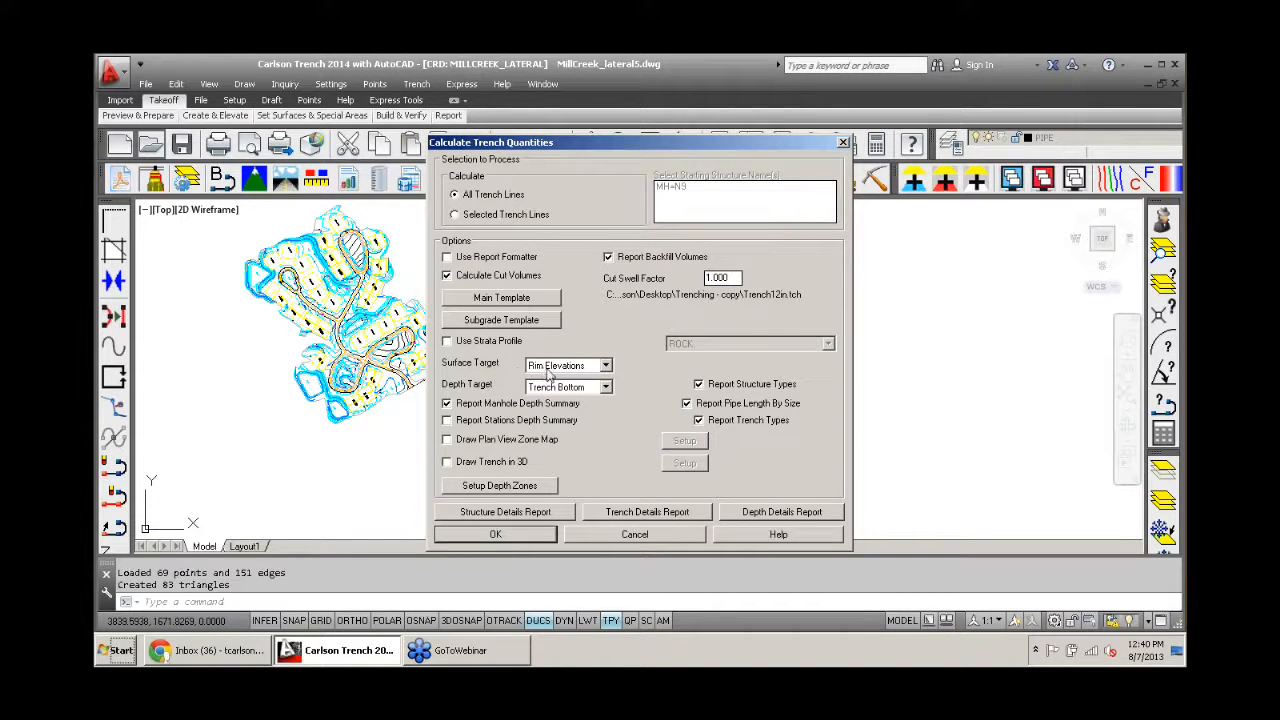
left_click(555, 366)
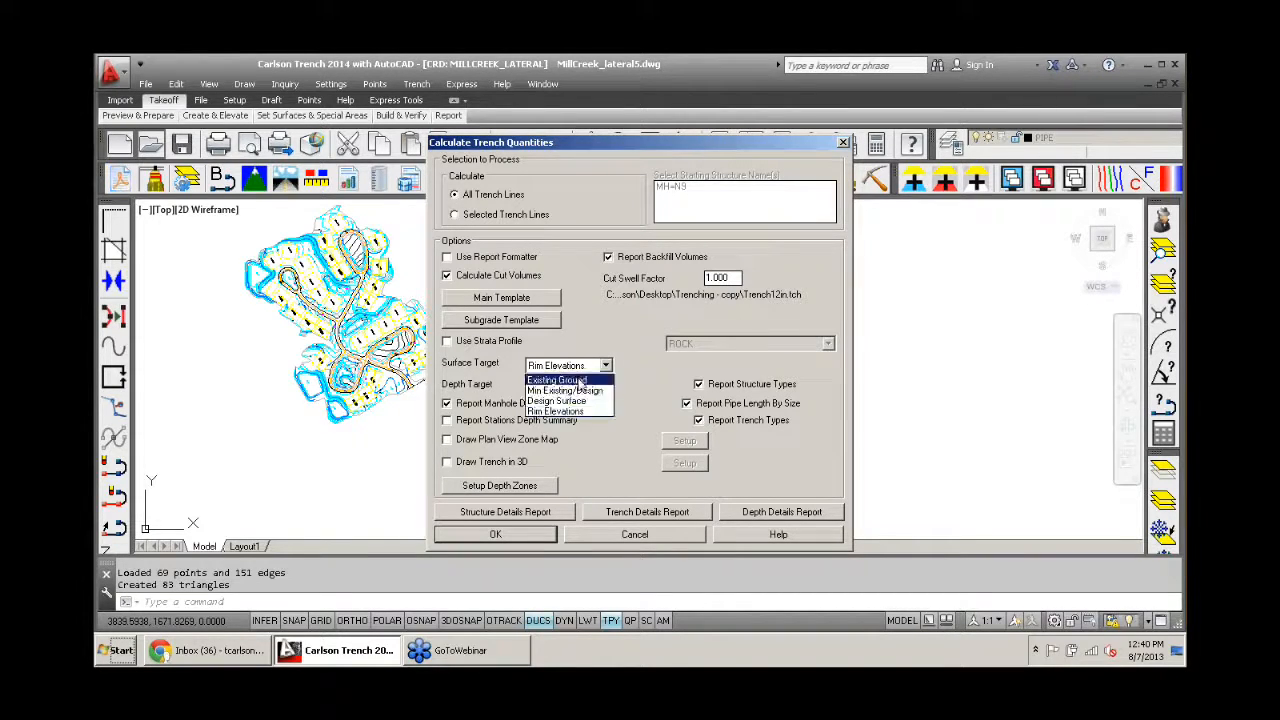
left_click(580, 383)
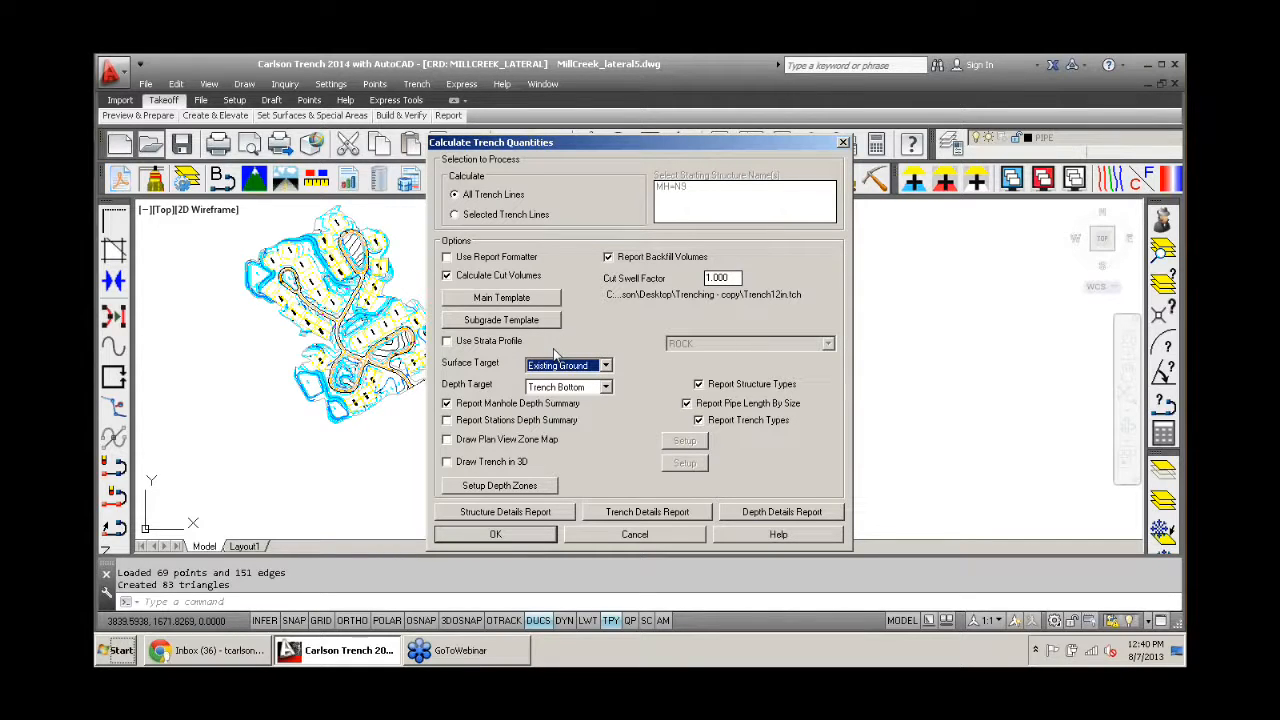
left_click(505, 536)
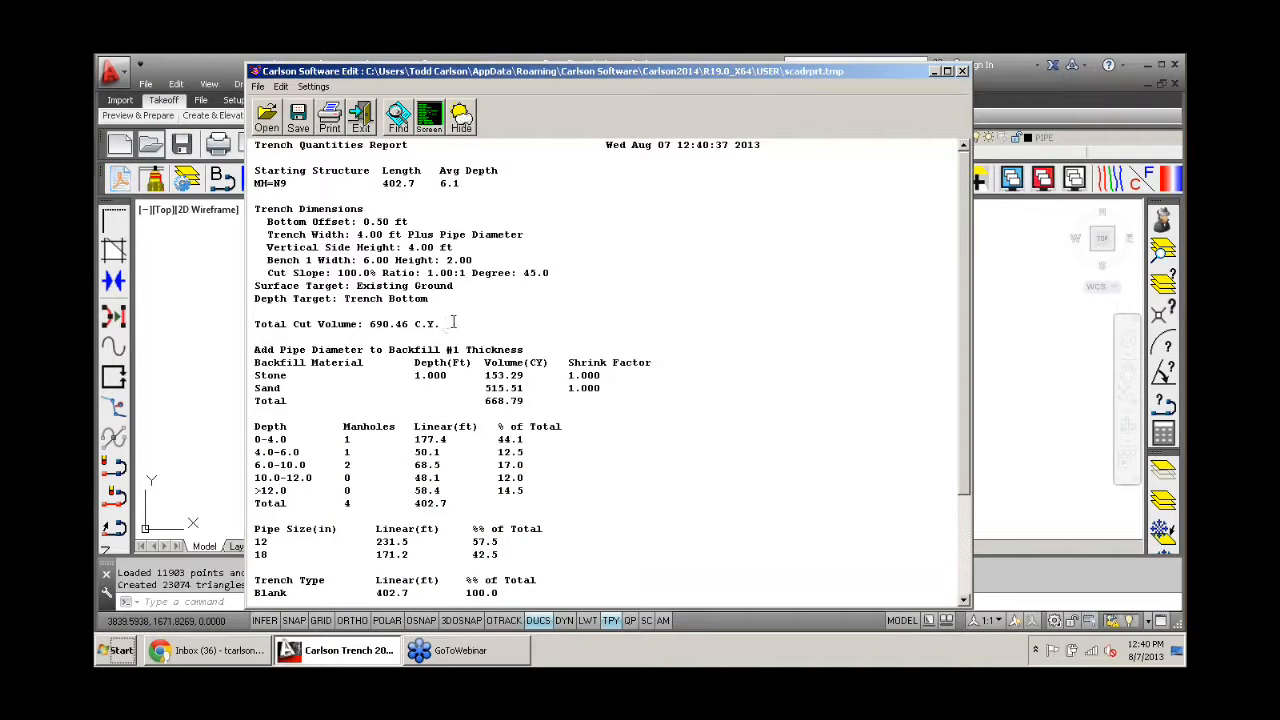
- Highlight the total cut volume, place the Existing Ground report as MText beside the first report, and exit the report
left_click_drag(455, 322, 260, 320)
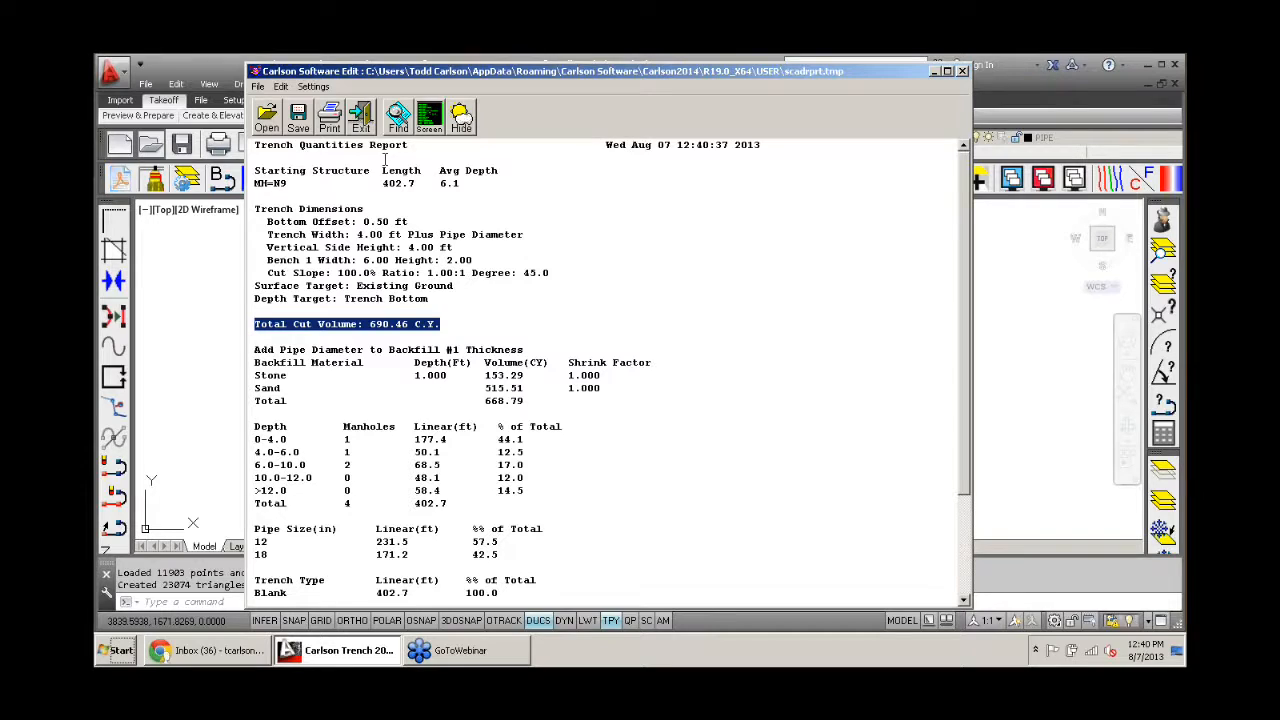
scroll(430, 130, "down", 3)
left_click(429, 122)
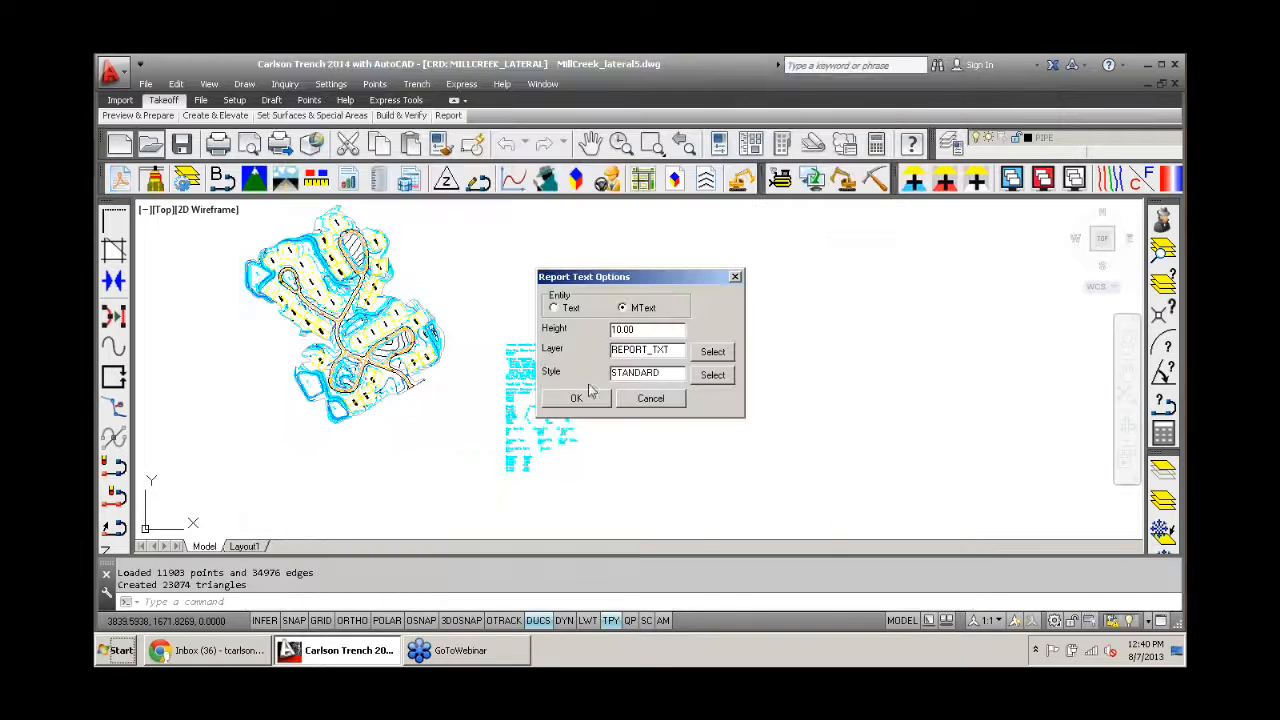
left_click(577, 399)
left_click(506, 345)
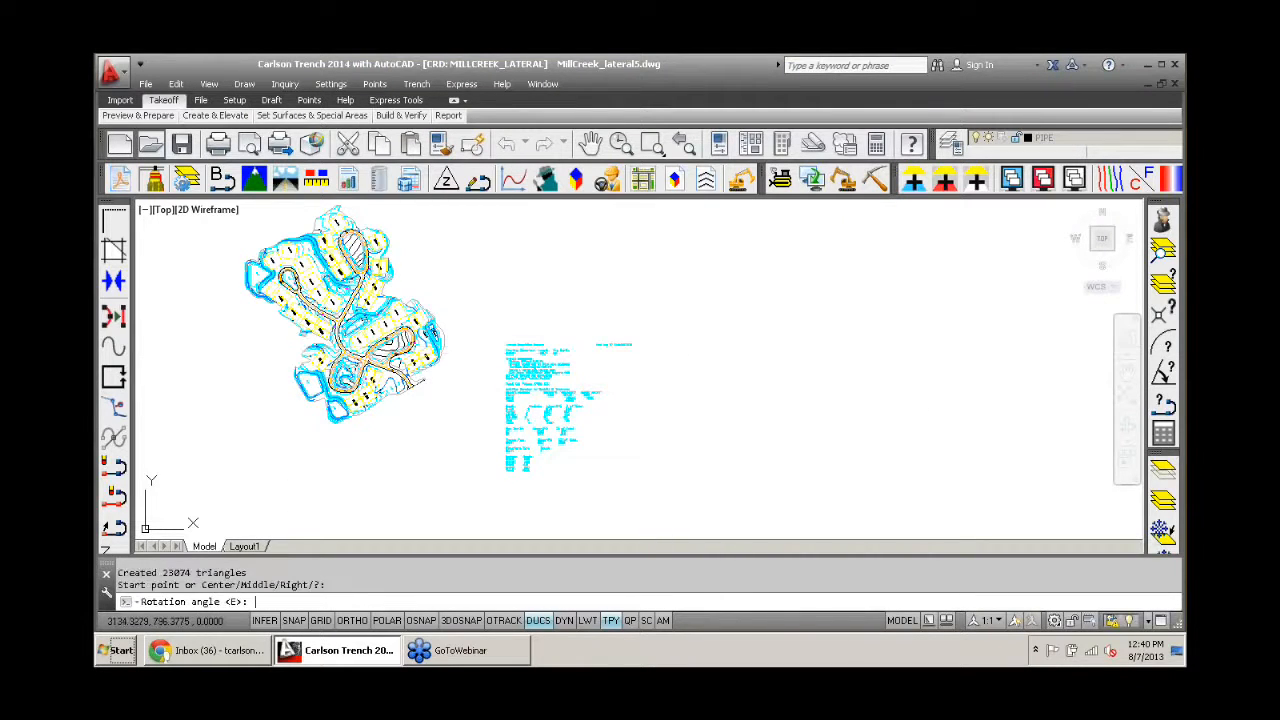
key("Return")
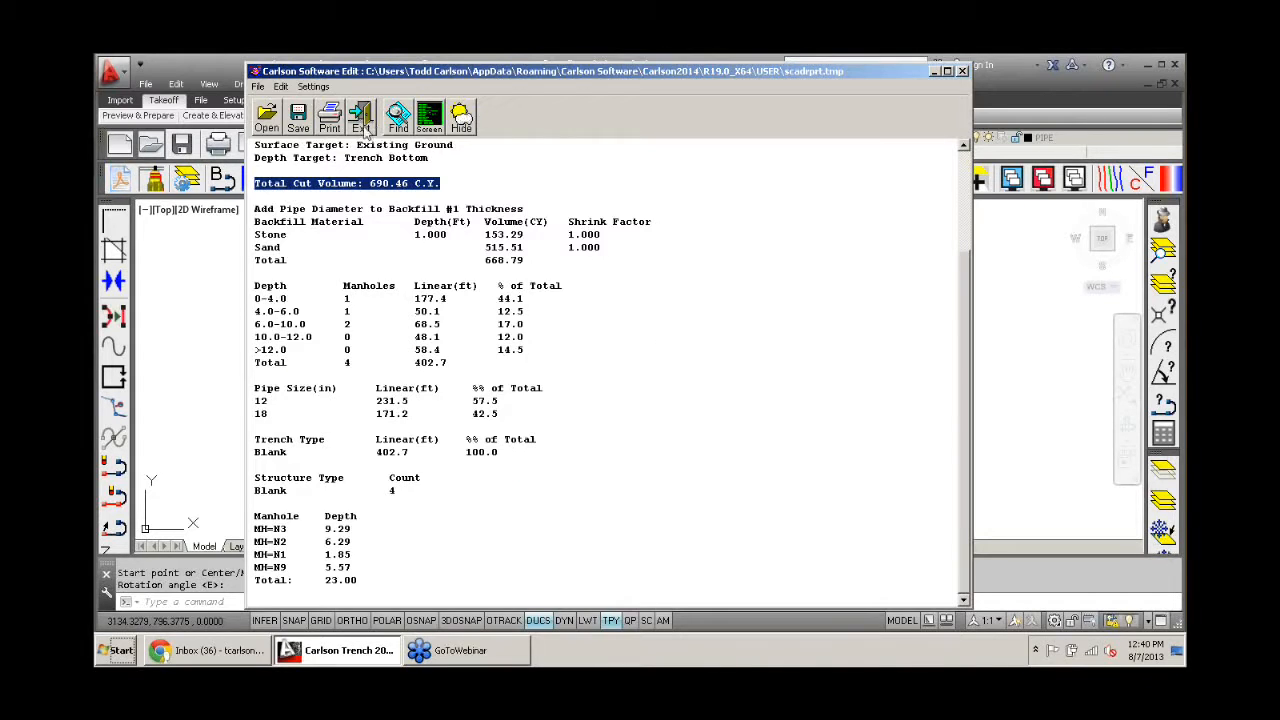
left_click(361, 118)
- Compare the total cut volumes in the Rim Elevations and Existing Ground reports placed in the drawing
scroll(500, 385, "up", 5)
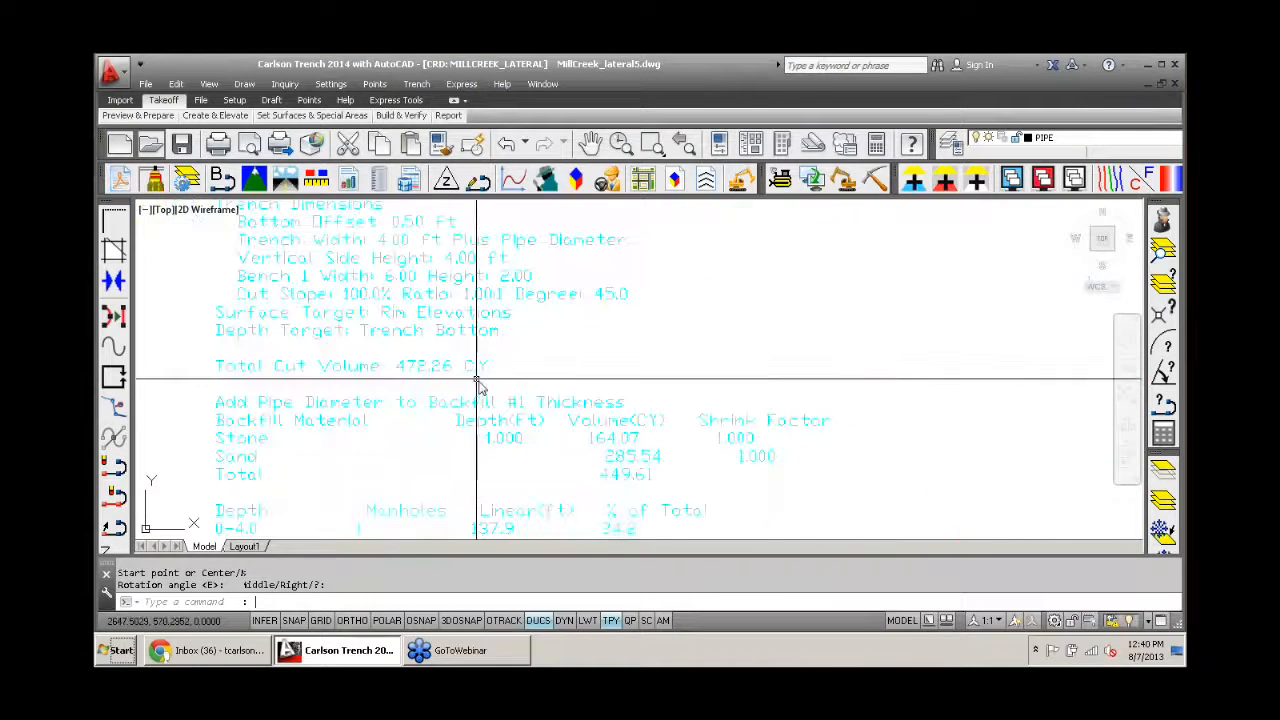
scroll(477, 383, "down", 2)
scroll(493, 350, "up", 2)
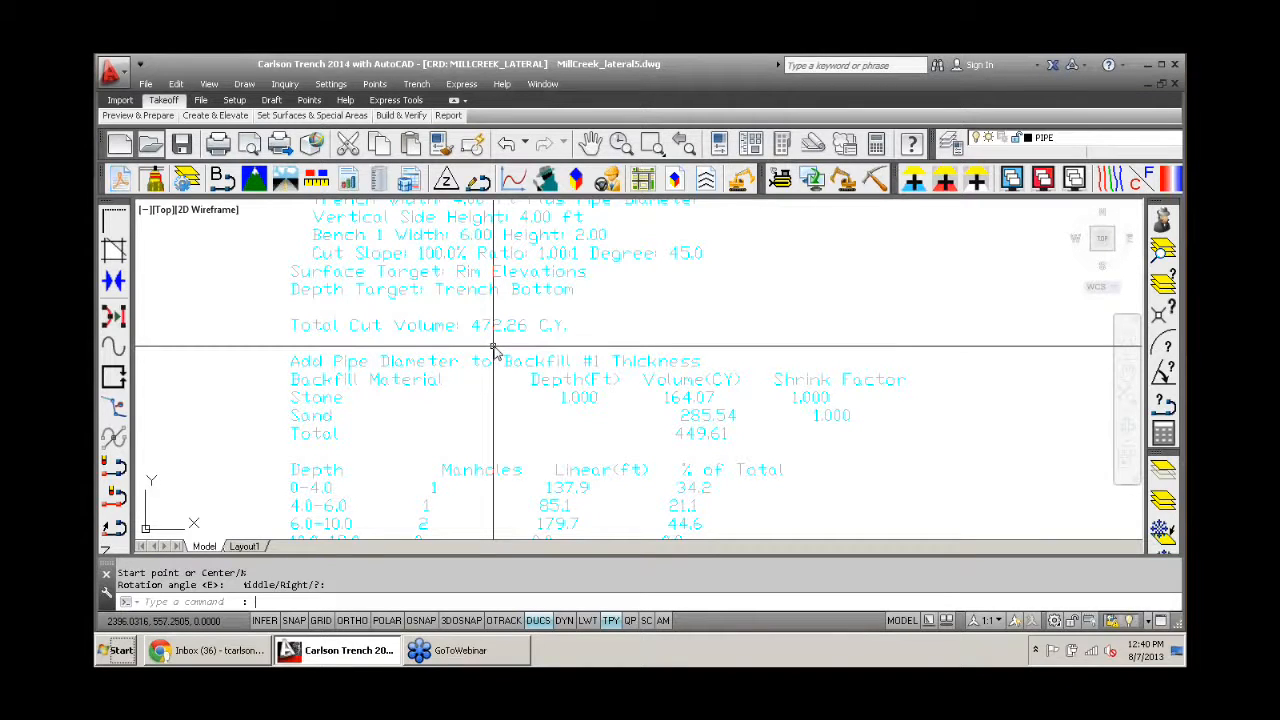
scroll(493, 350, "down", 5)
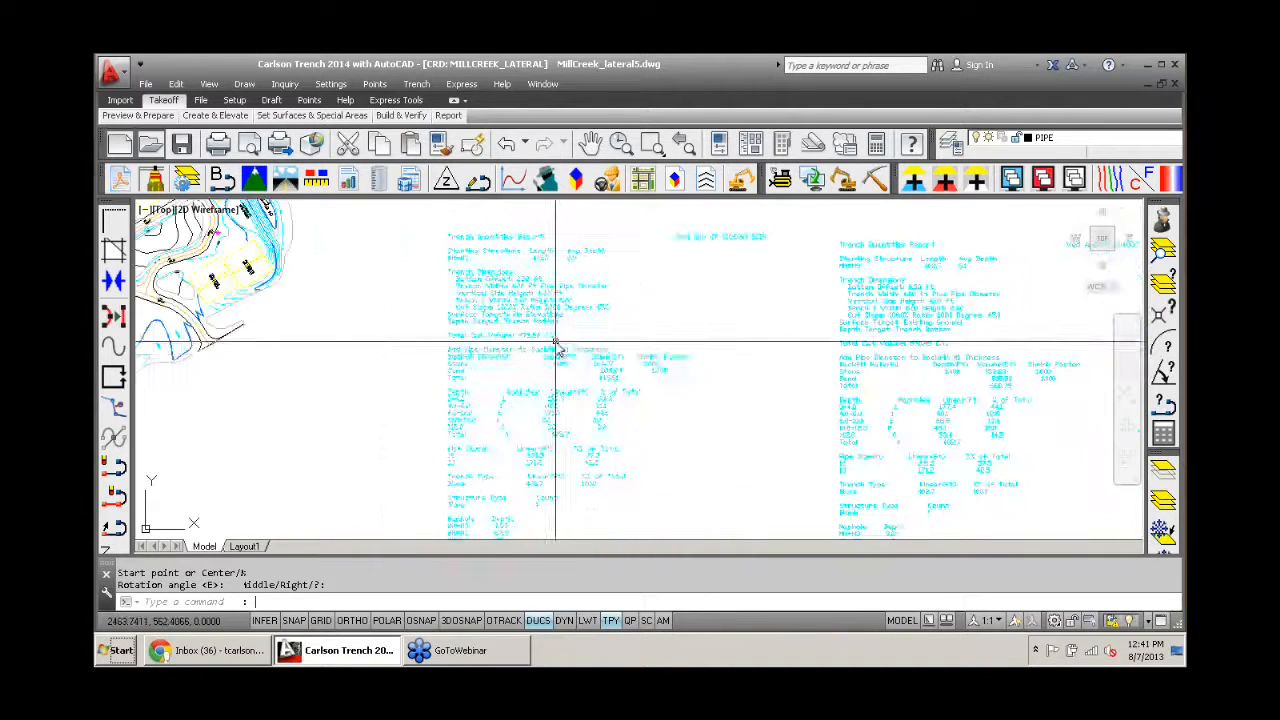
scroll(610, 356, "down", 4)
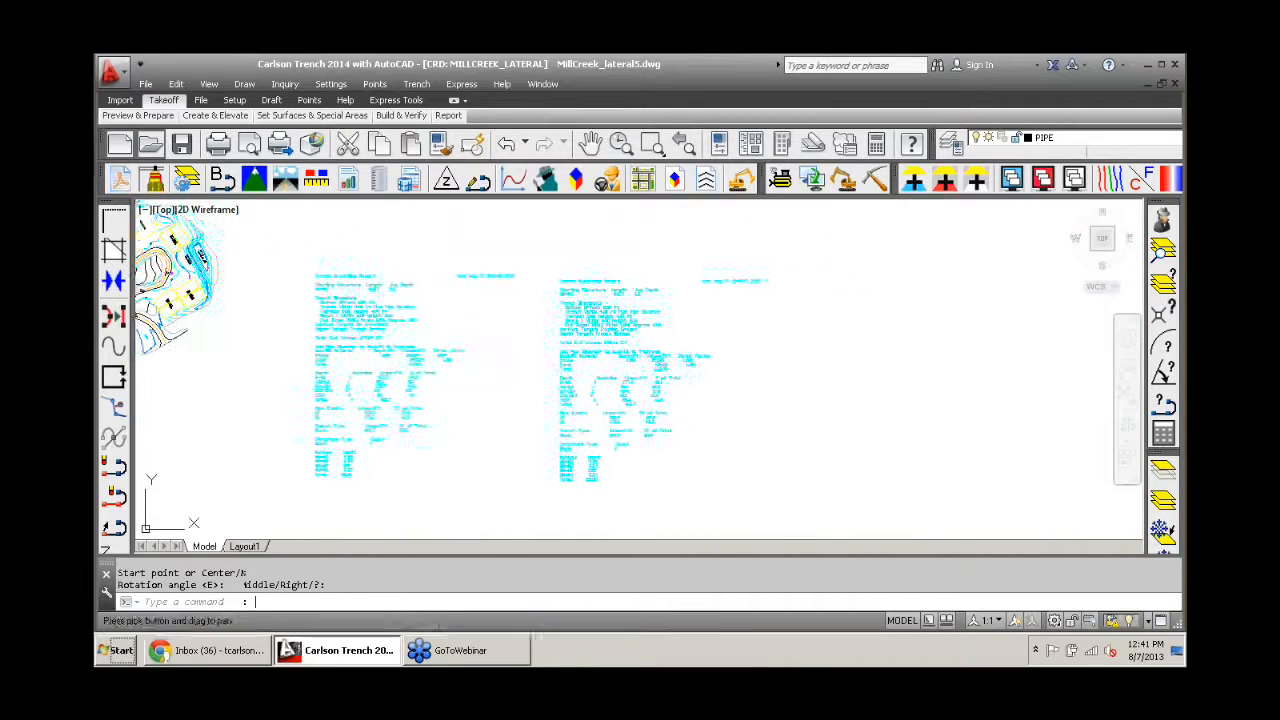
scroll(540, 345, "up", 5)
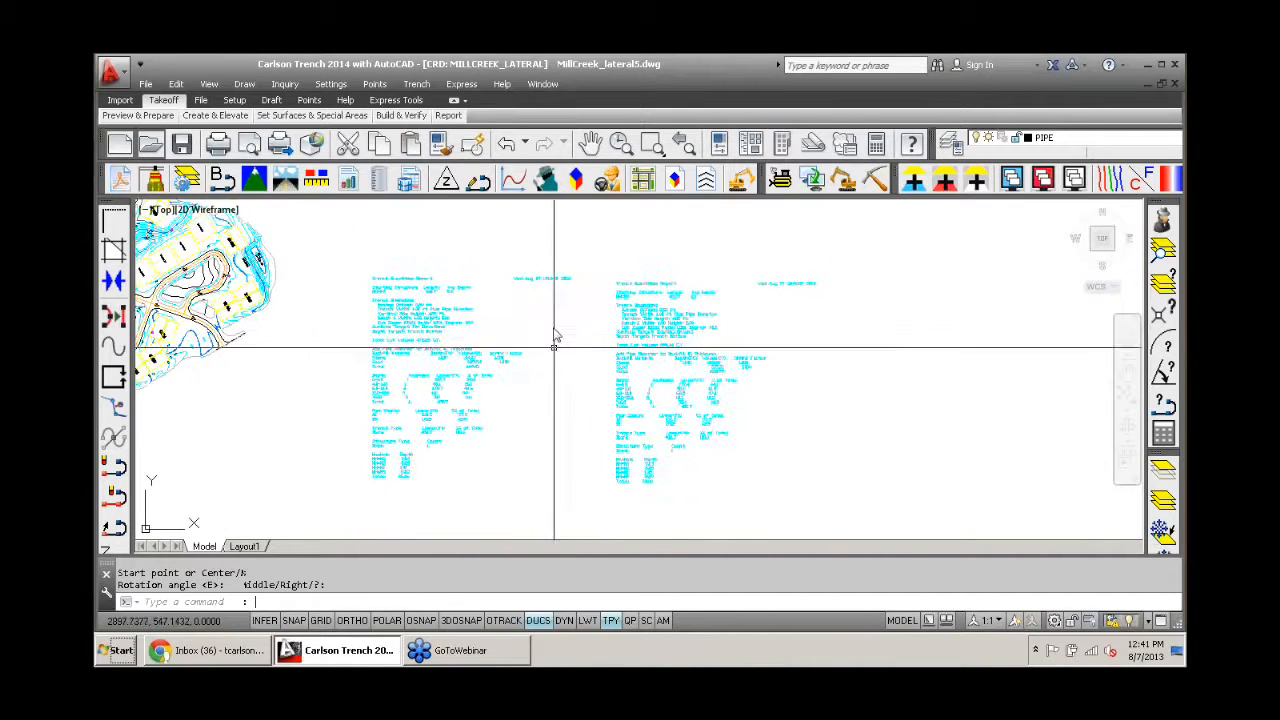
- Recalculate Trench Network Quantities for all trench lines with Min Existing/Design as the surface target
left_click(416, 84)
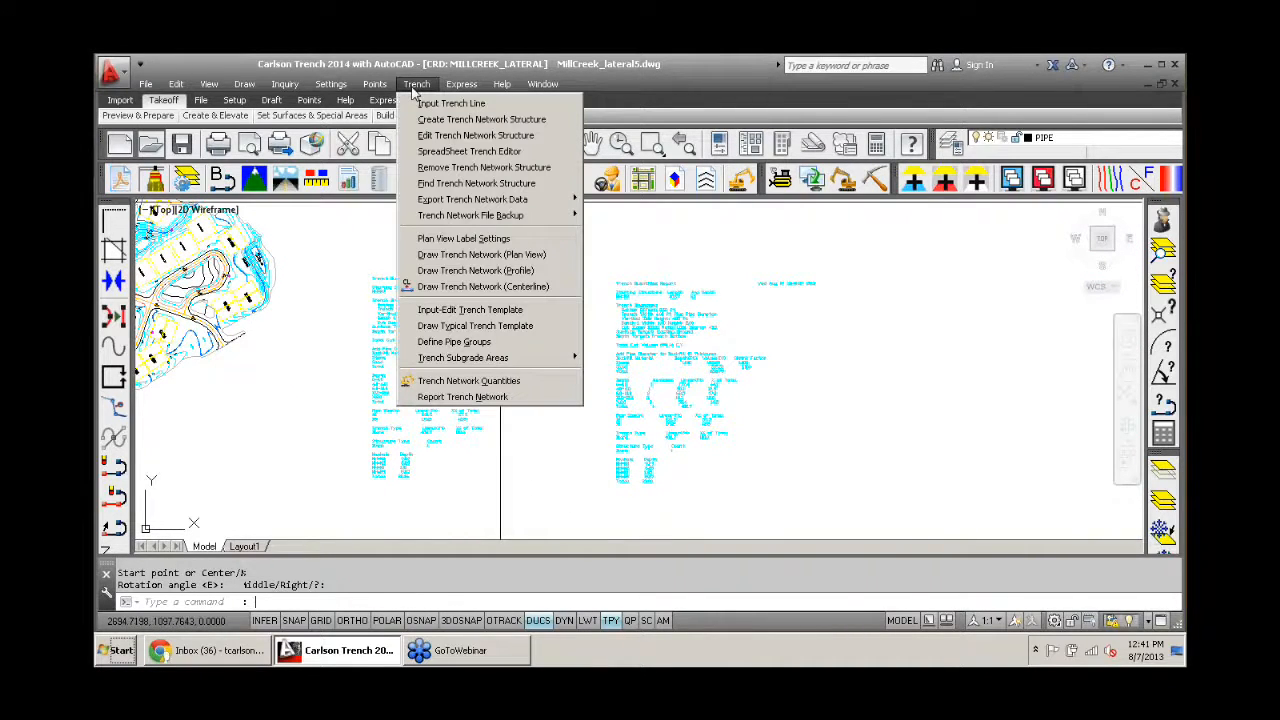
left_click(503, 386)
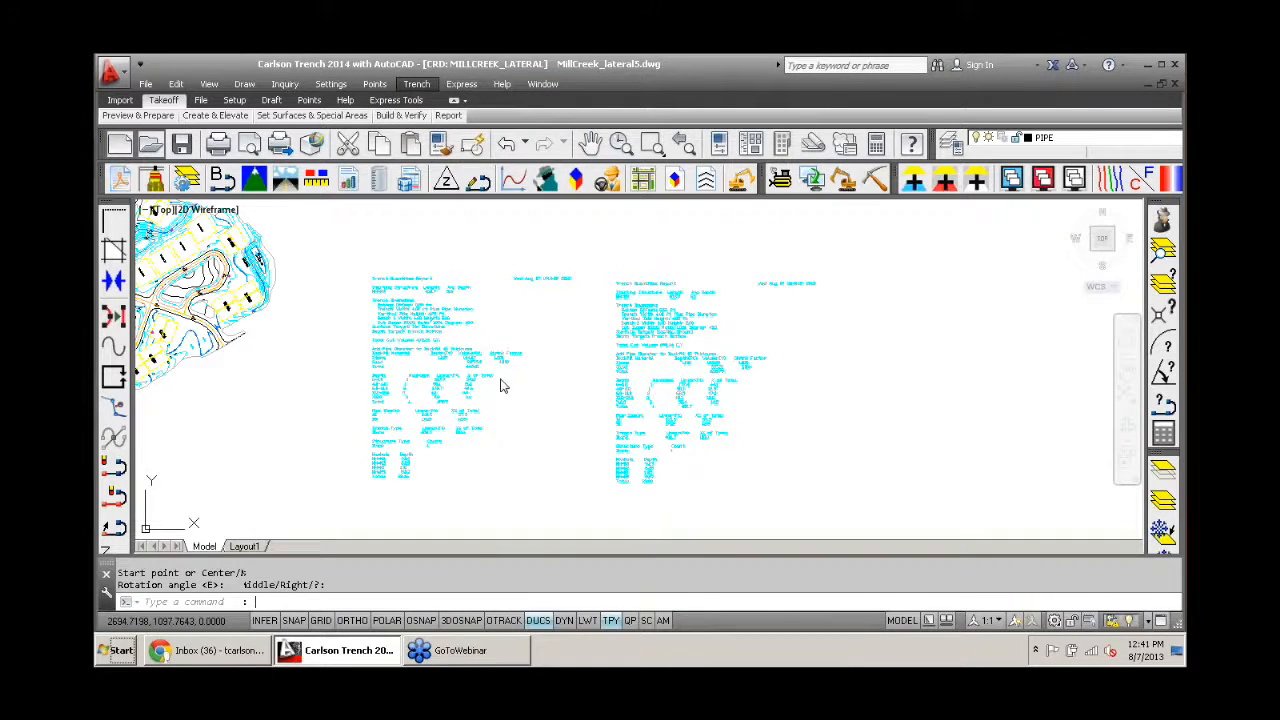
left_click(578, 370)
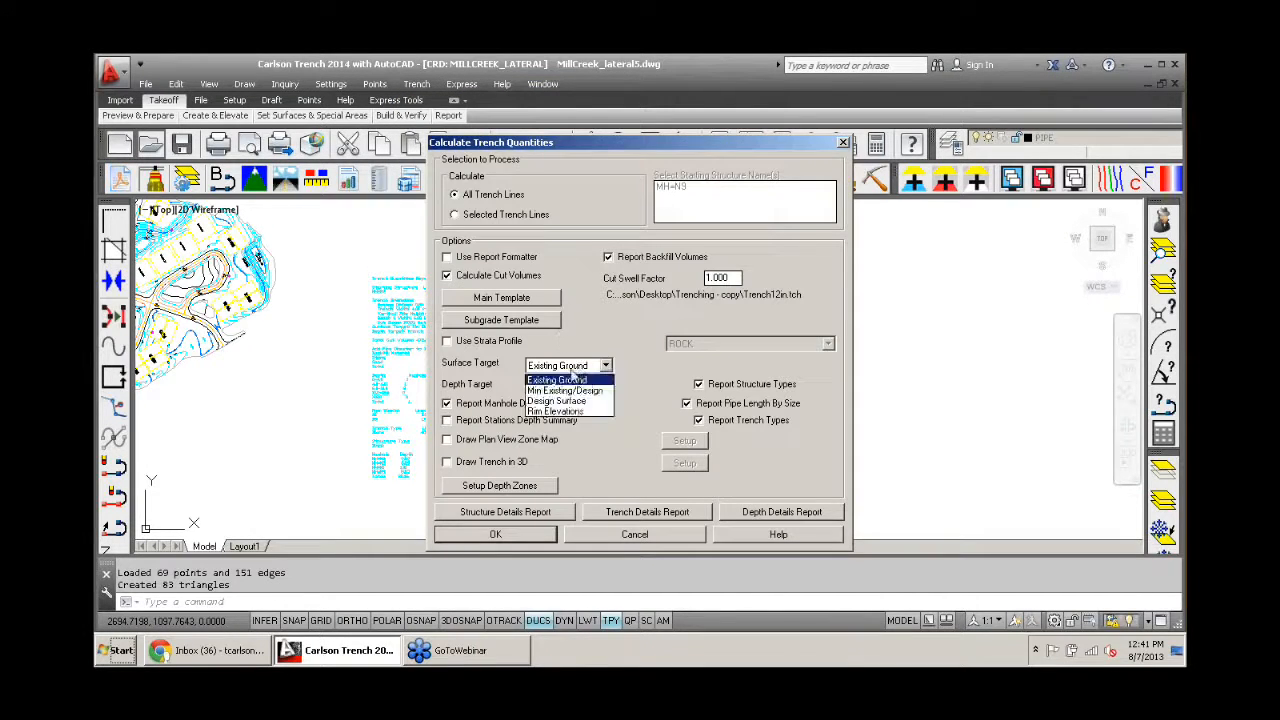
left_click(565, 394)
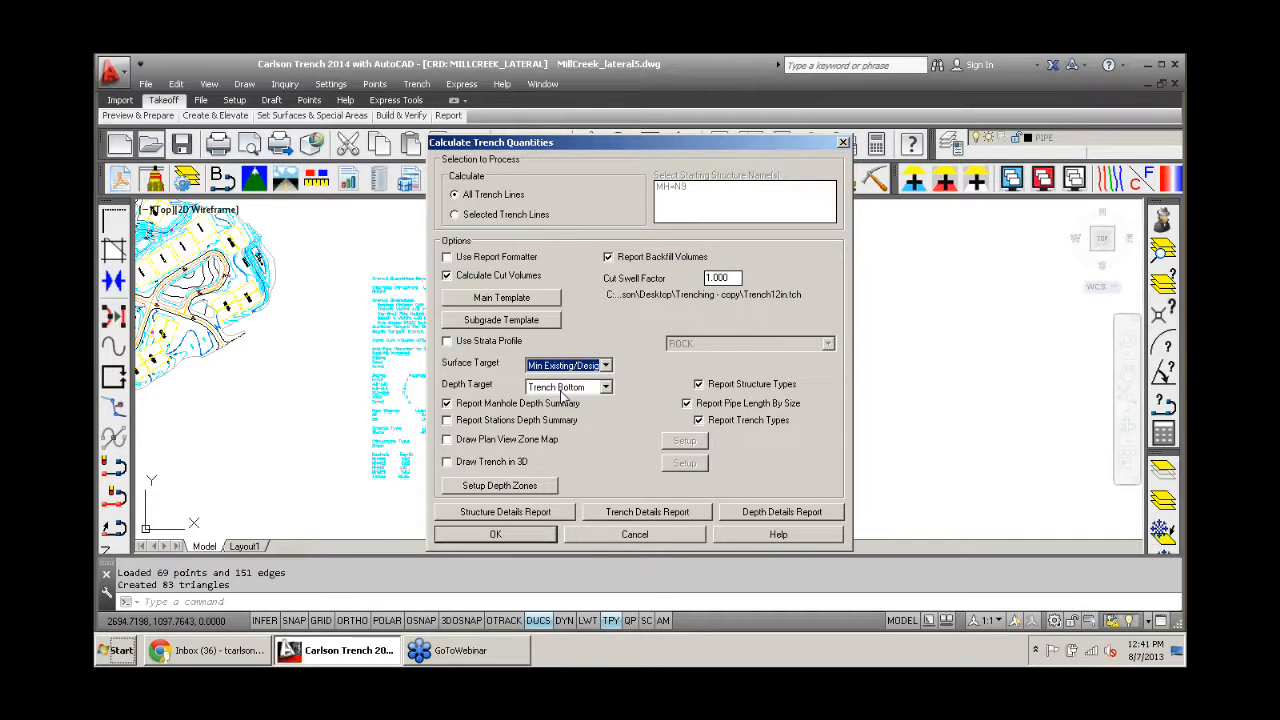
left_click(492, 536)
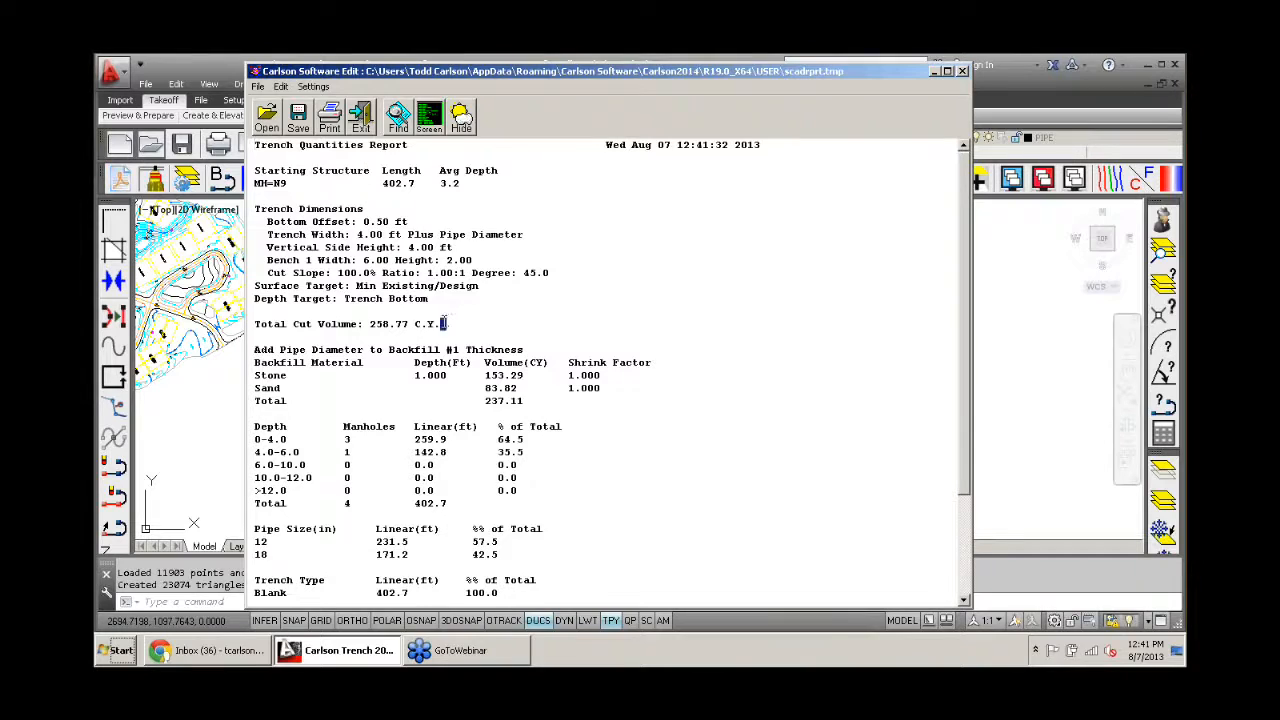
- Highlight the cut and backfill totals, place the Min Existing/Design report as MText beside the other two, and exit the report
left_click_drag(442, 322, 246, 333)
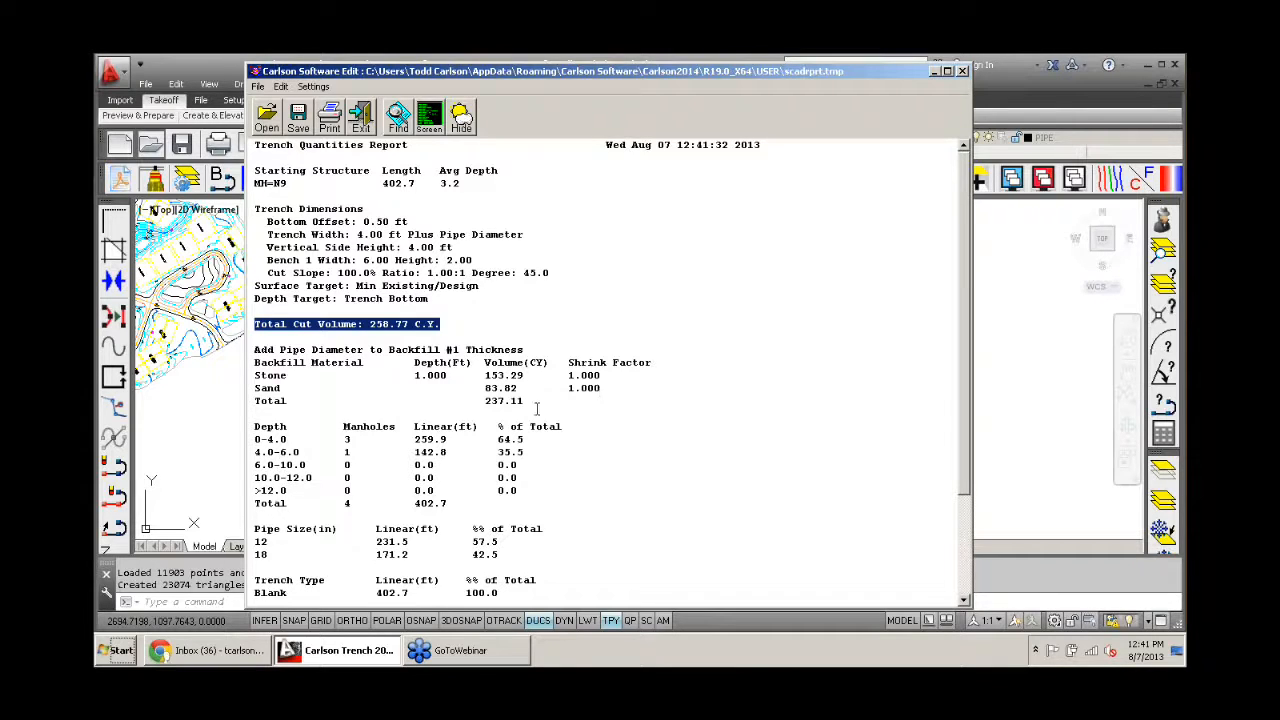
left_click_drag(533, 403, 492, 408)
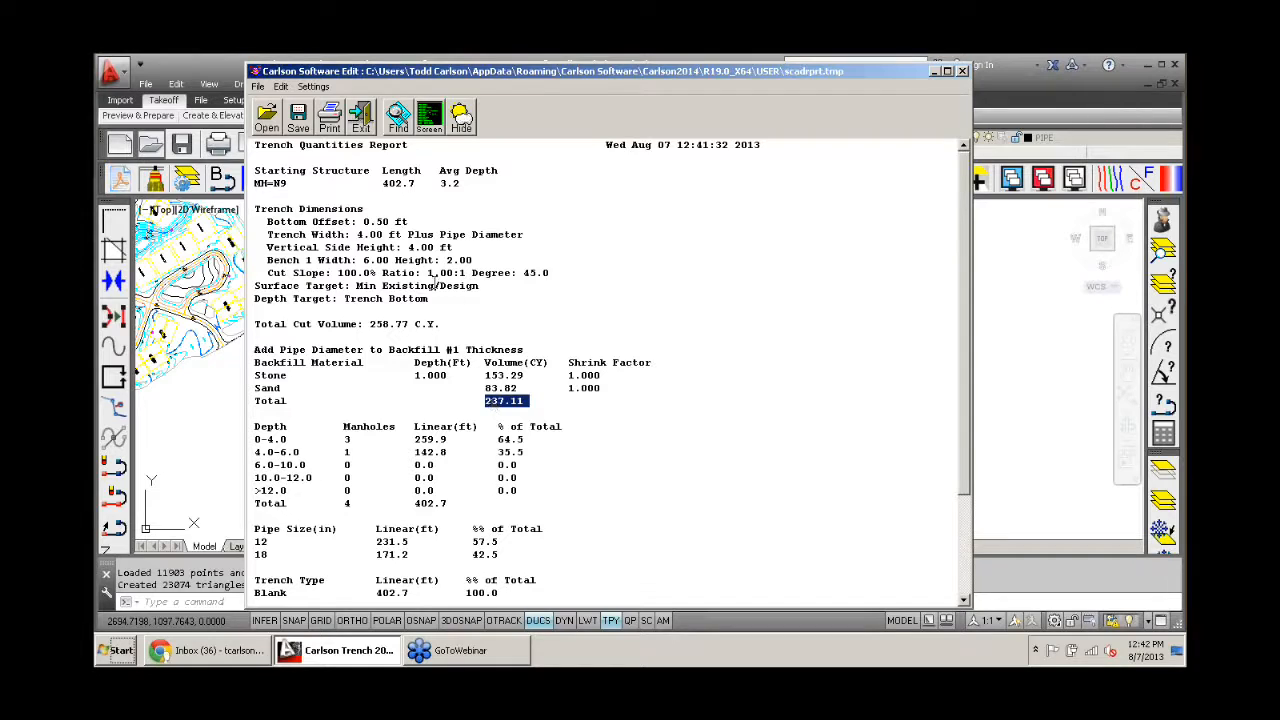
left_click(432, 131)
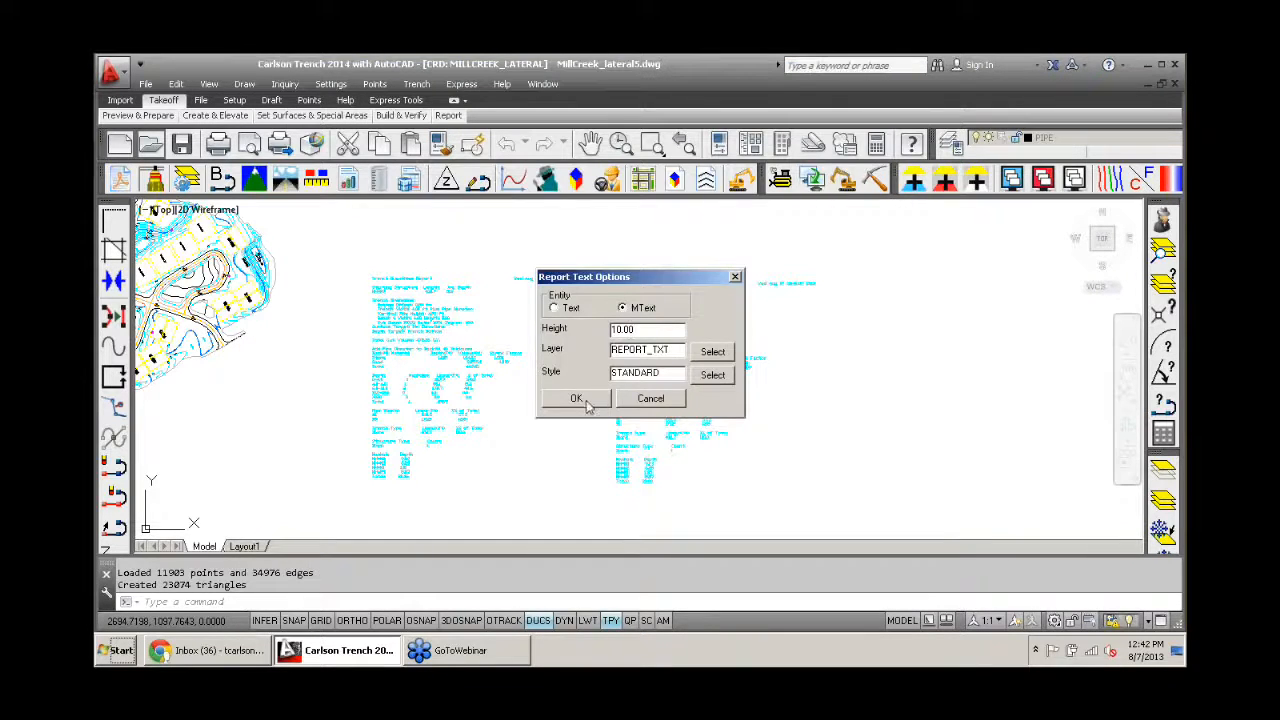
left_click(588, 404)
left_click(878, 291)
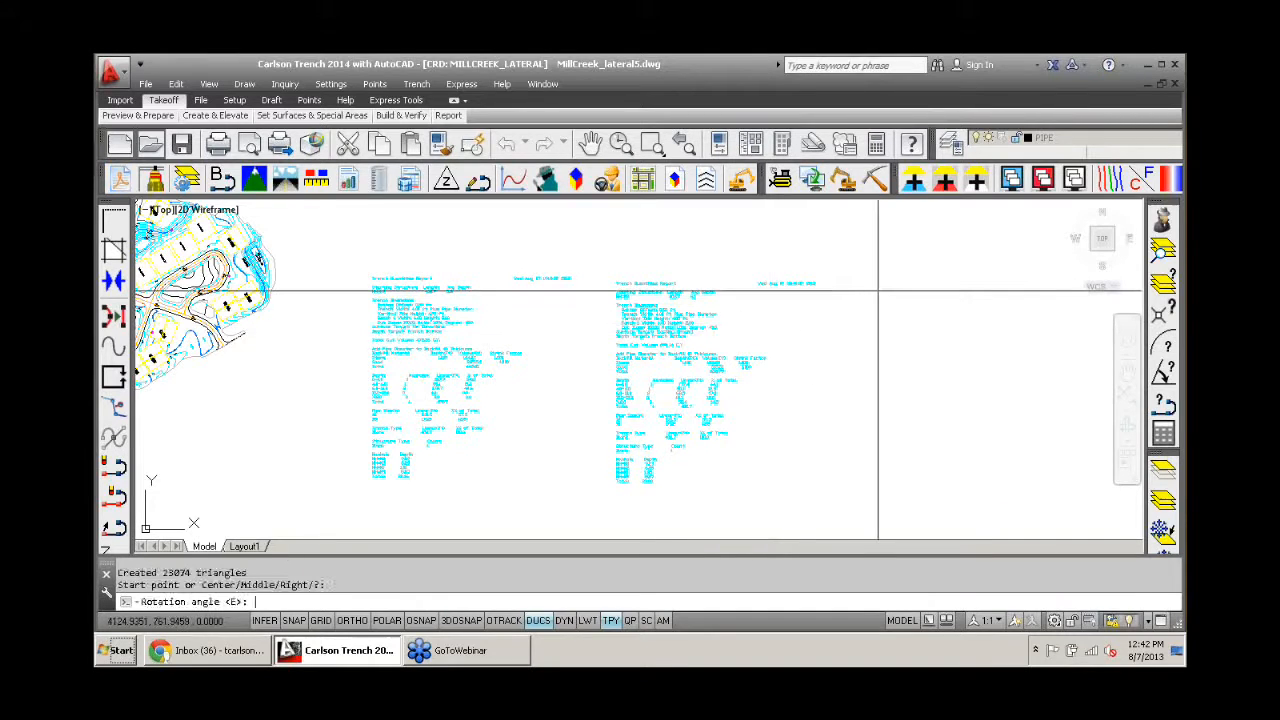
key("Return")
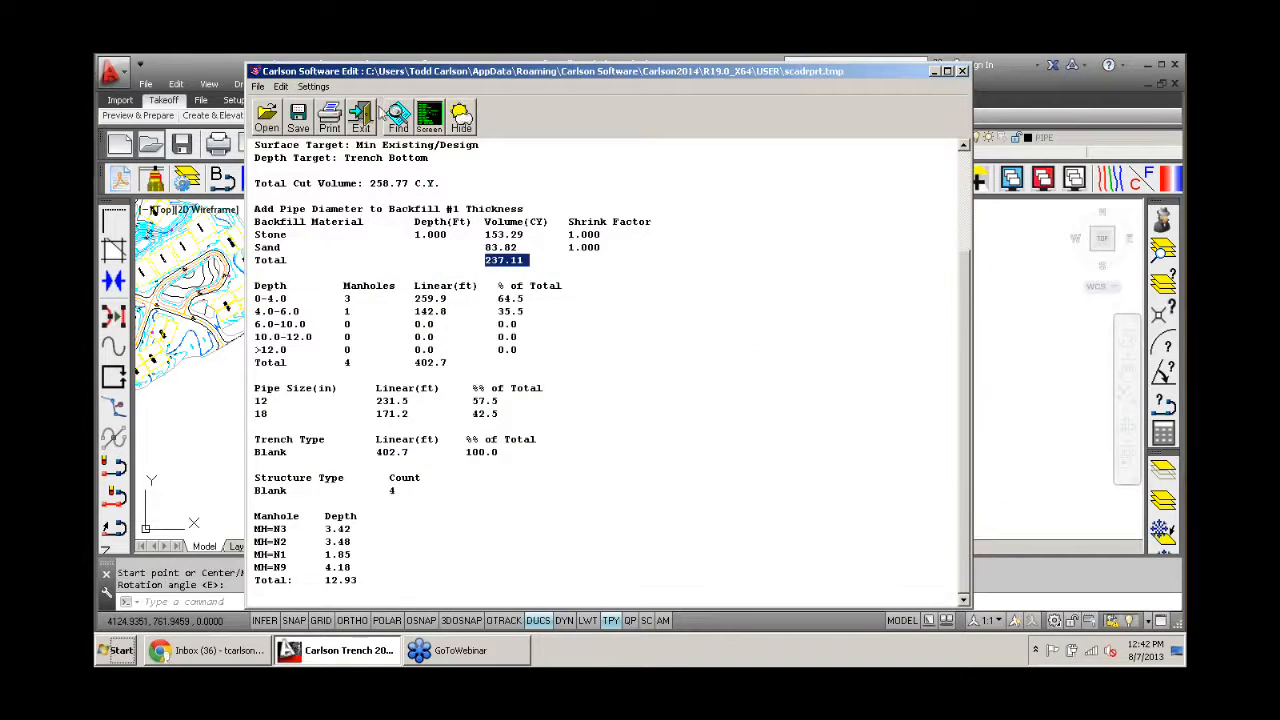
left_click(362, 122)
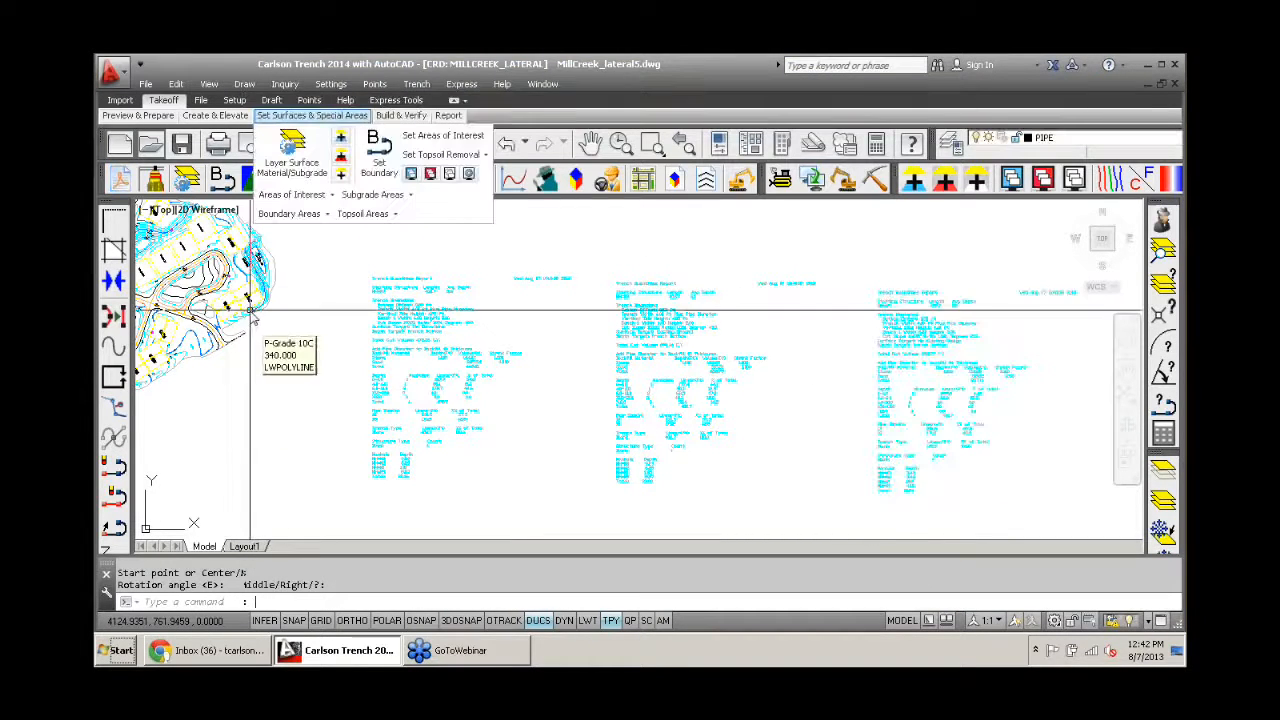
- Turn on the display of the other drawing layers and examine the sewer line between manholes N2 and N3
scroll(268, 328, "up", 1)
scroll(268, 328, "up", 6)
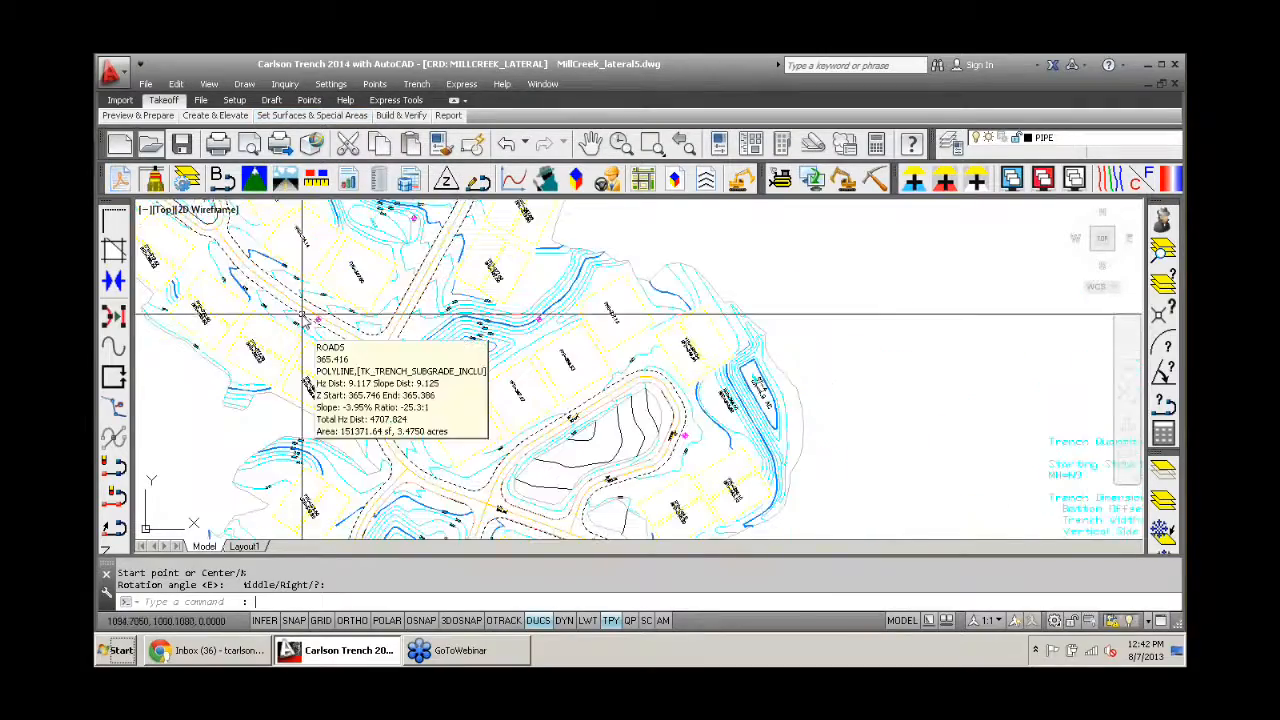
scroll(349, 298, "up", 3)
mouse_move(351, 291)
middle_mouse_down()
mouse_move(500, 280)
mouse_move(547, 328)
middle_mouse_up()
scroll(505, 295, "down", 8)
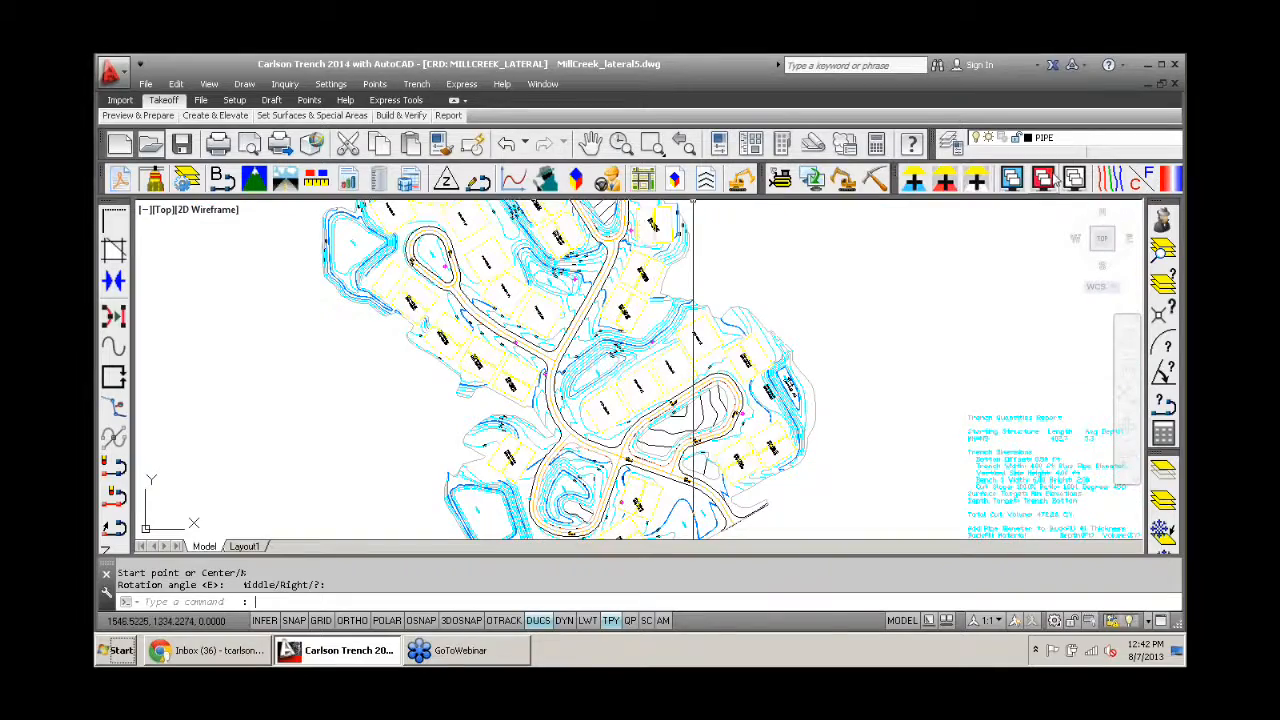
scroll(560, 320, "up", 6)
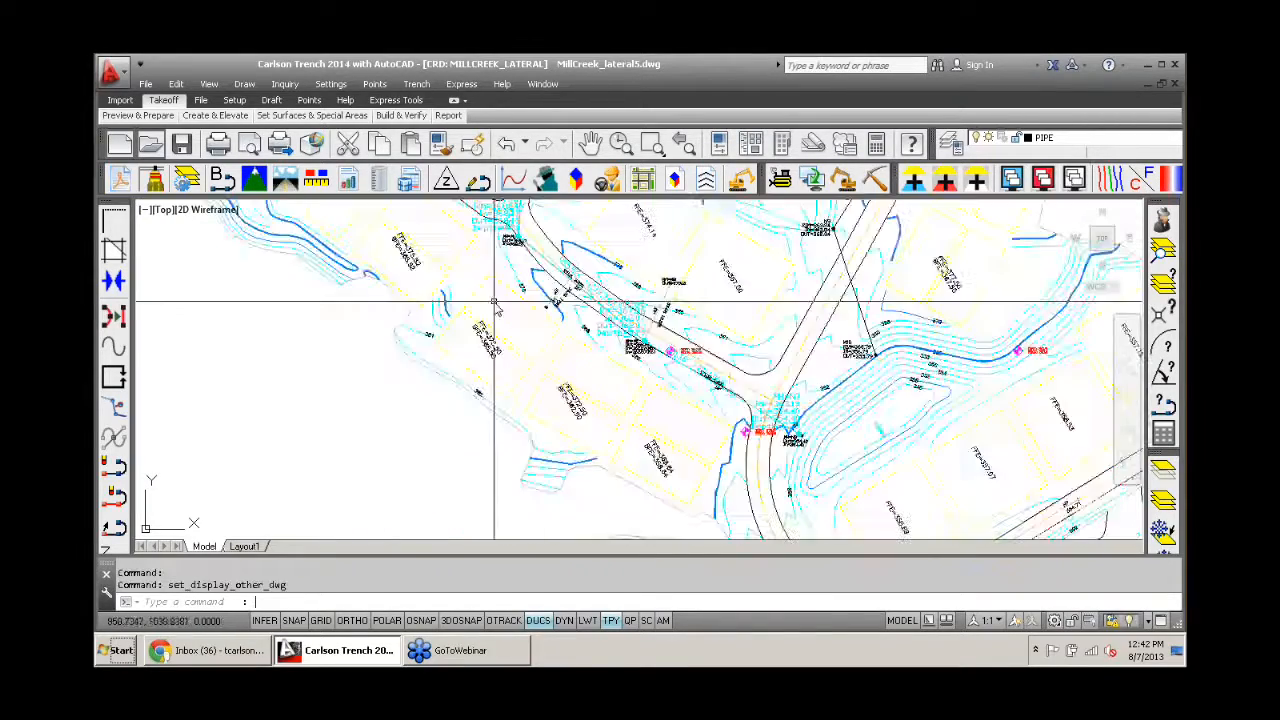
middle_click_drag(582, 324, 414, 329)
scroll(591, 443, "up", 2)
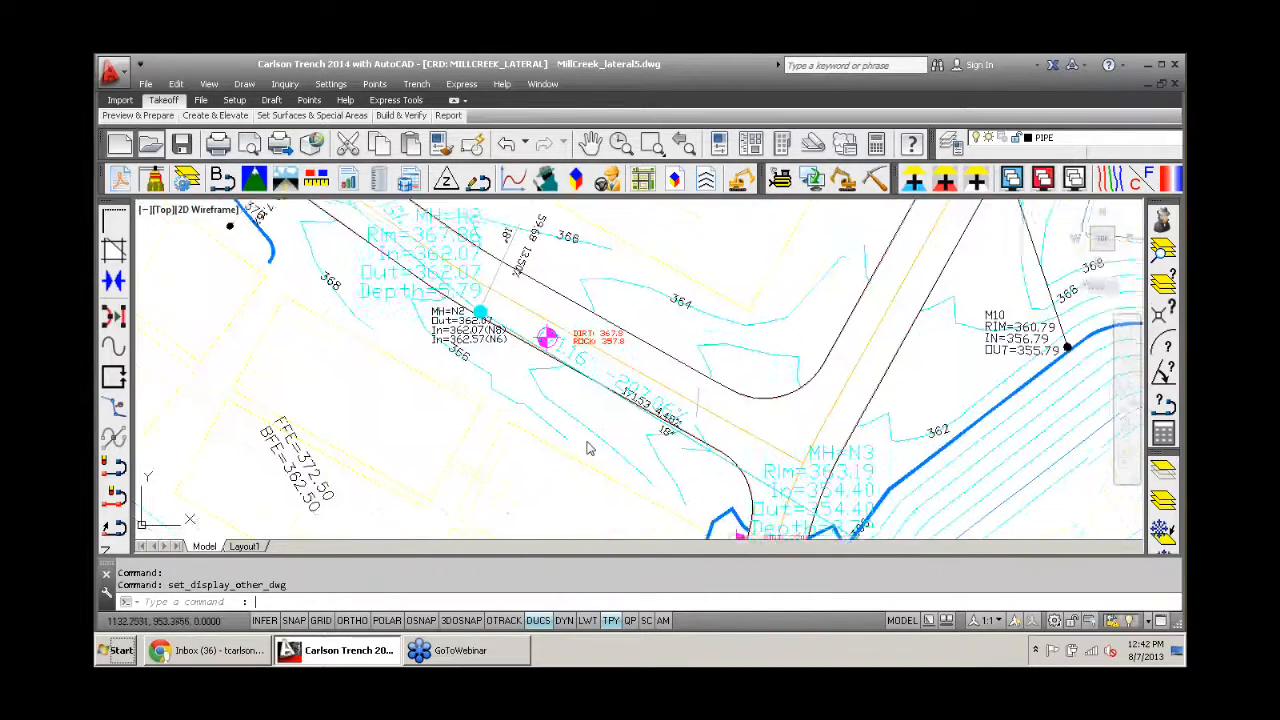
middle_click_drag(640, 468, 534, 382)
scroll(534, 382, "down", 9)
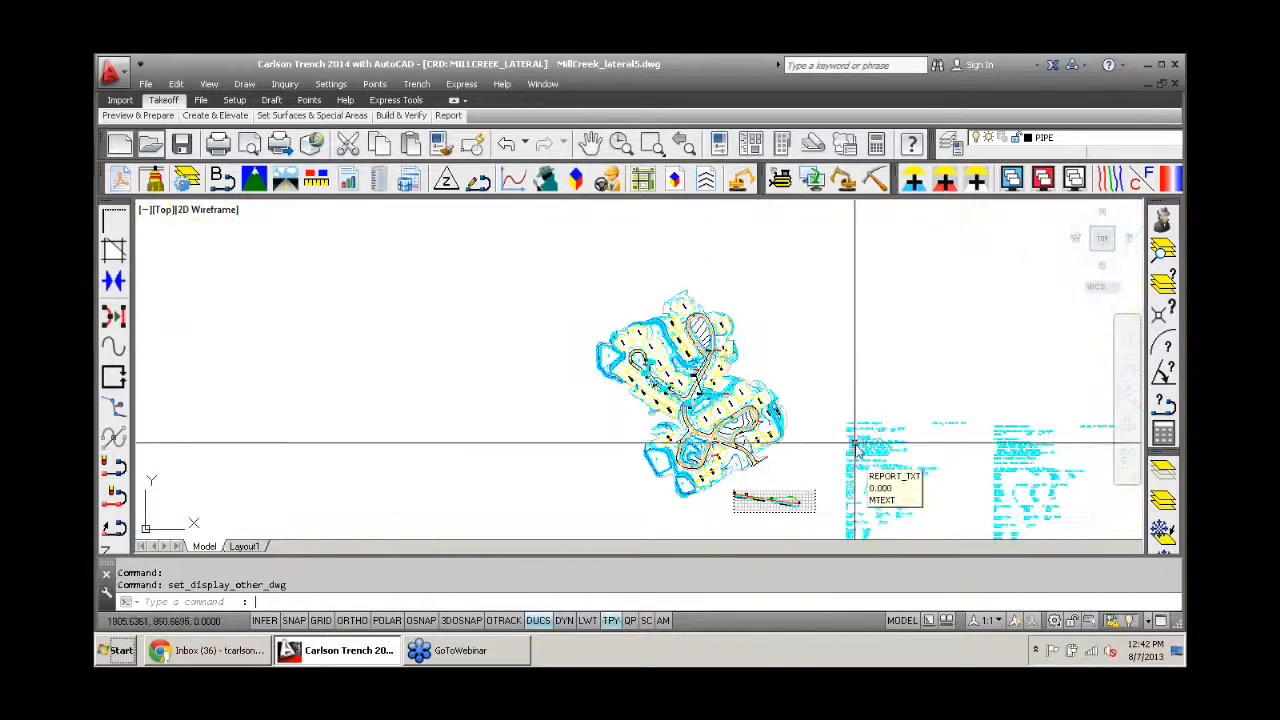
- Examine the placed quantity reports and the sewer line with its laterals crossing the road around manhole N2
scroll(897, 480, "up", 7)
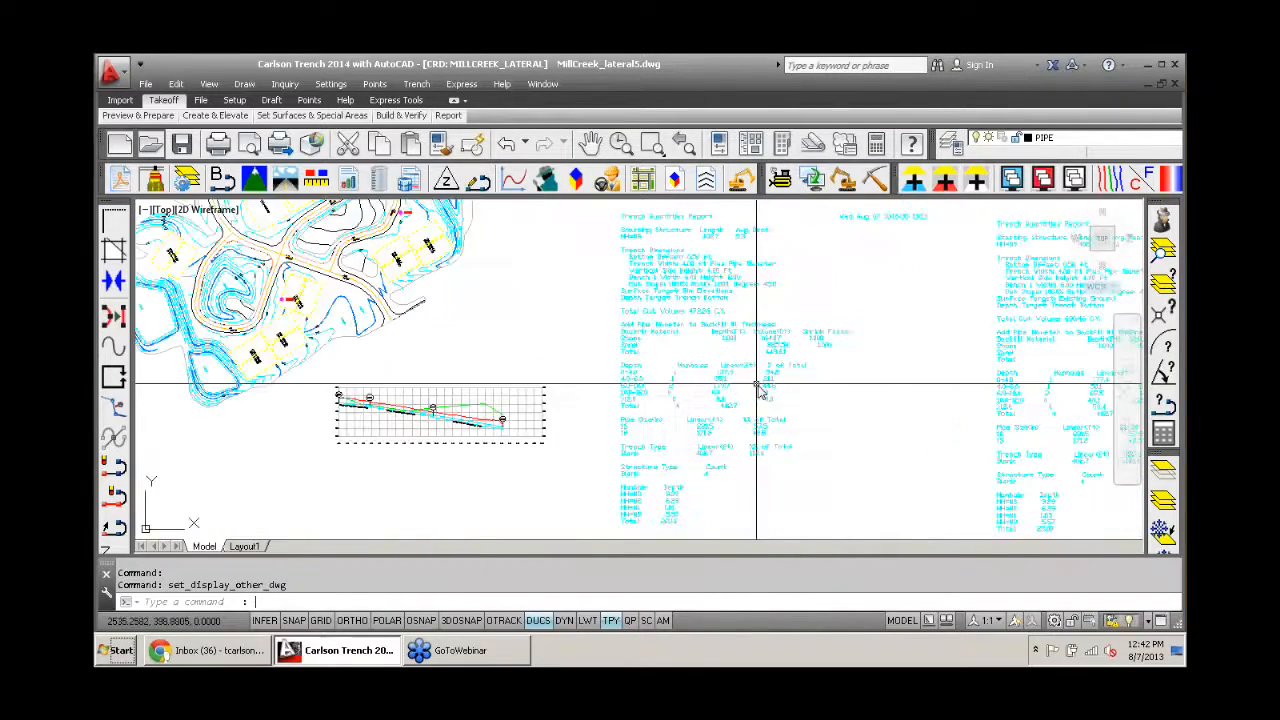
scroll(466, 313, "down", 5)
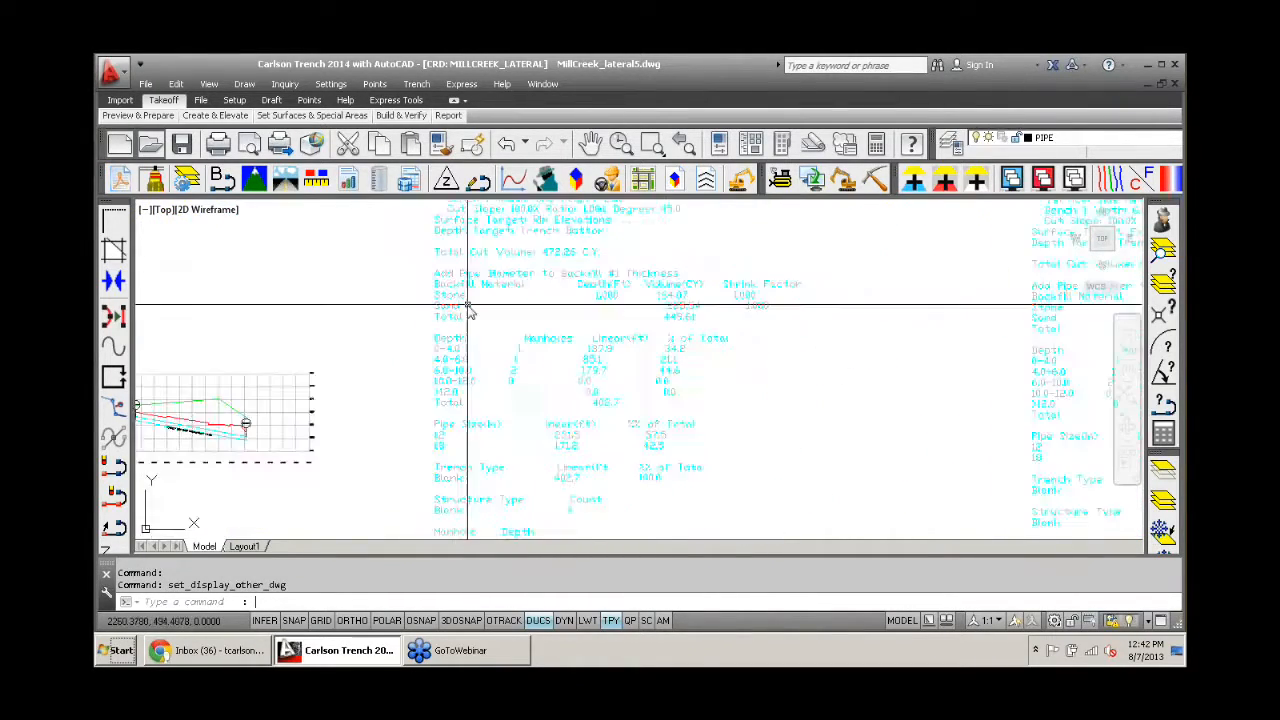
scroll(245, 230, "up", 8)
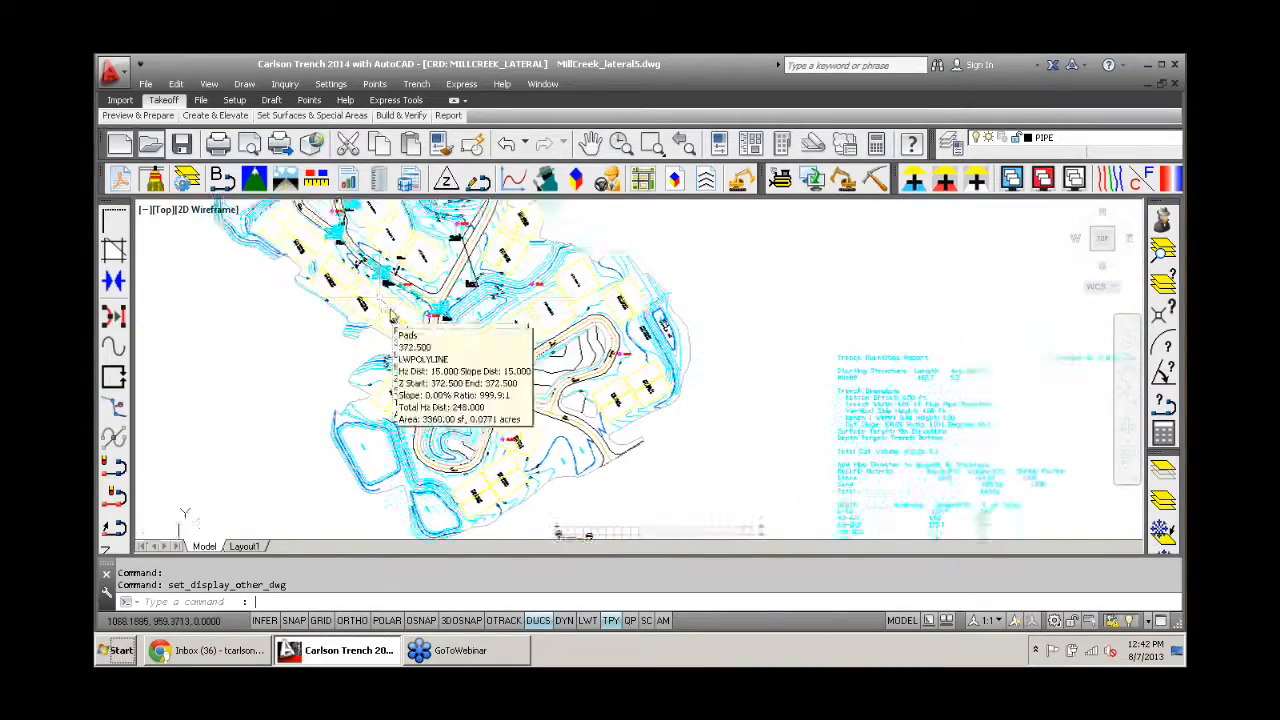
scroll(442, 338, "up", 6)
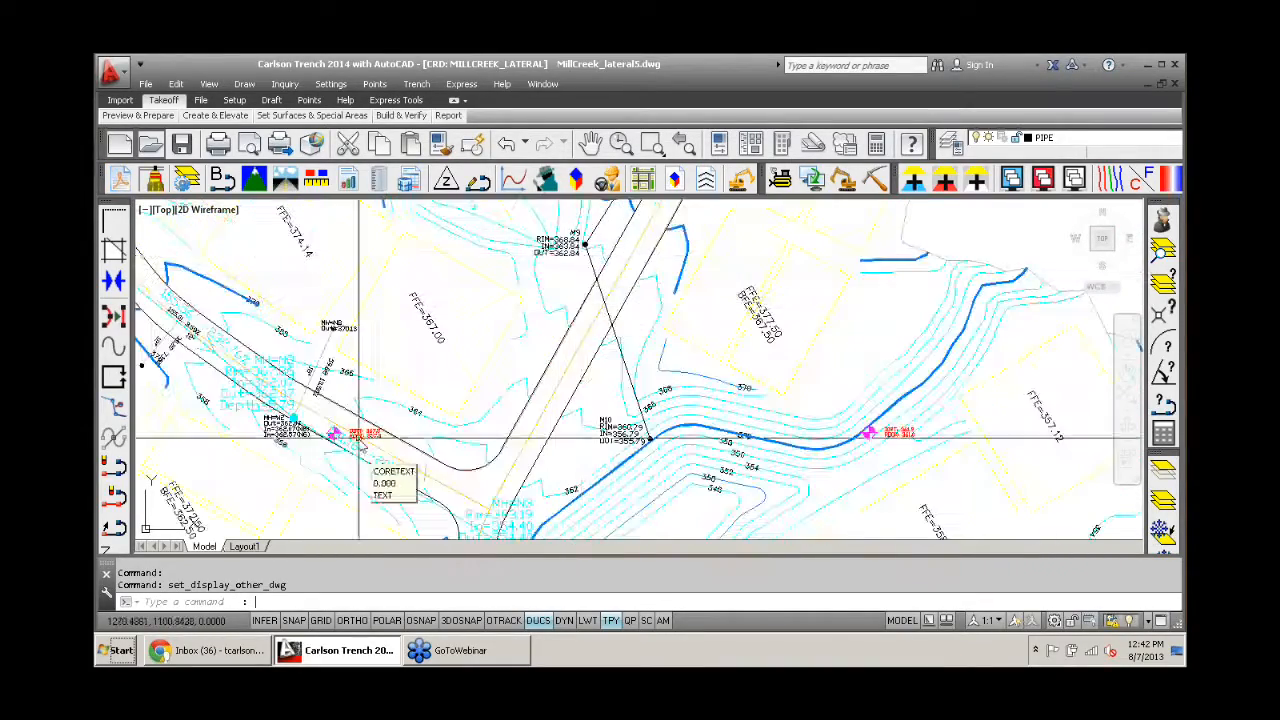
middle_click_drag(371, 431, 542, 345)
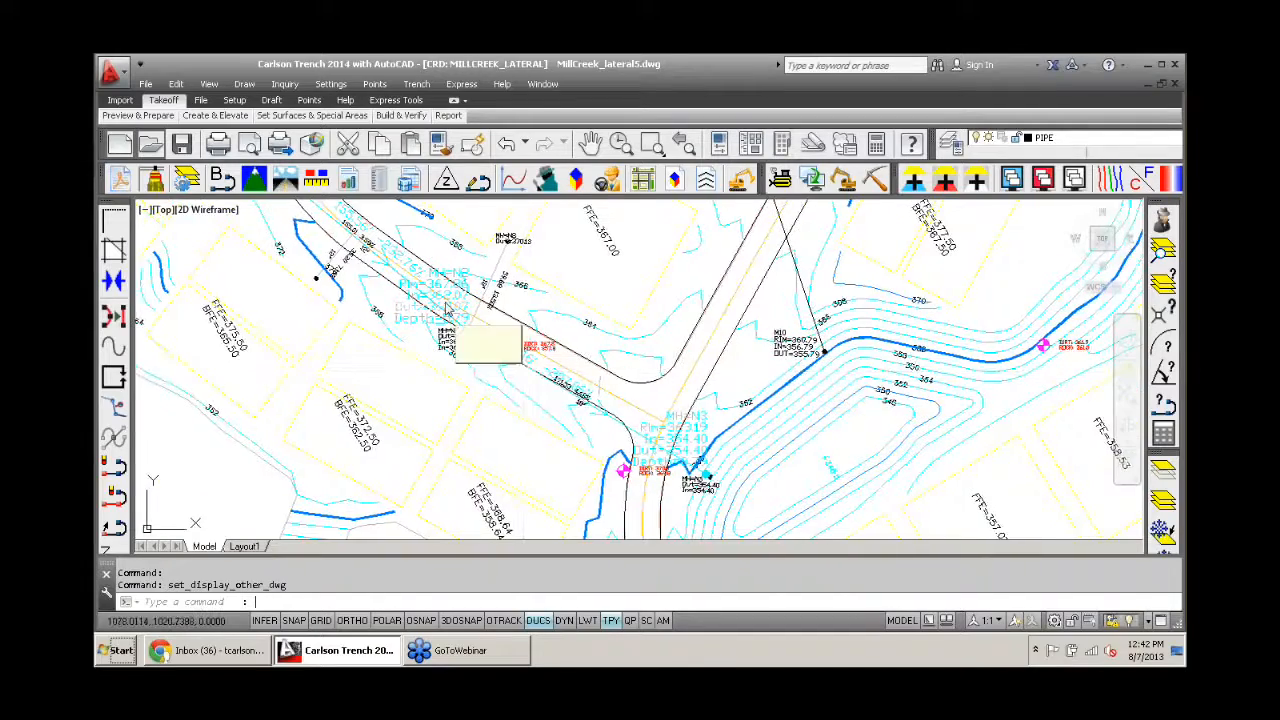
middle_click_drag(451, 306, 681, 455)
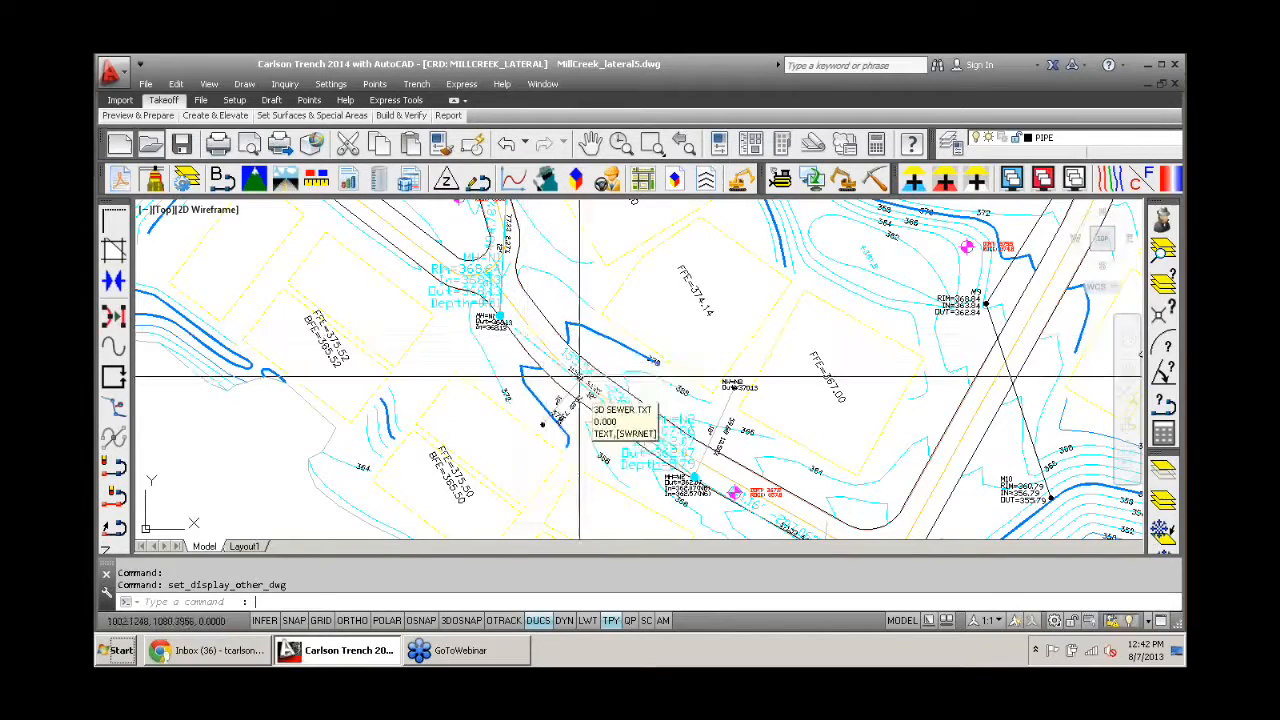
middle_click_drag(700, 466, 686, 423)
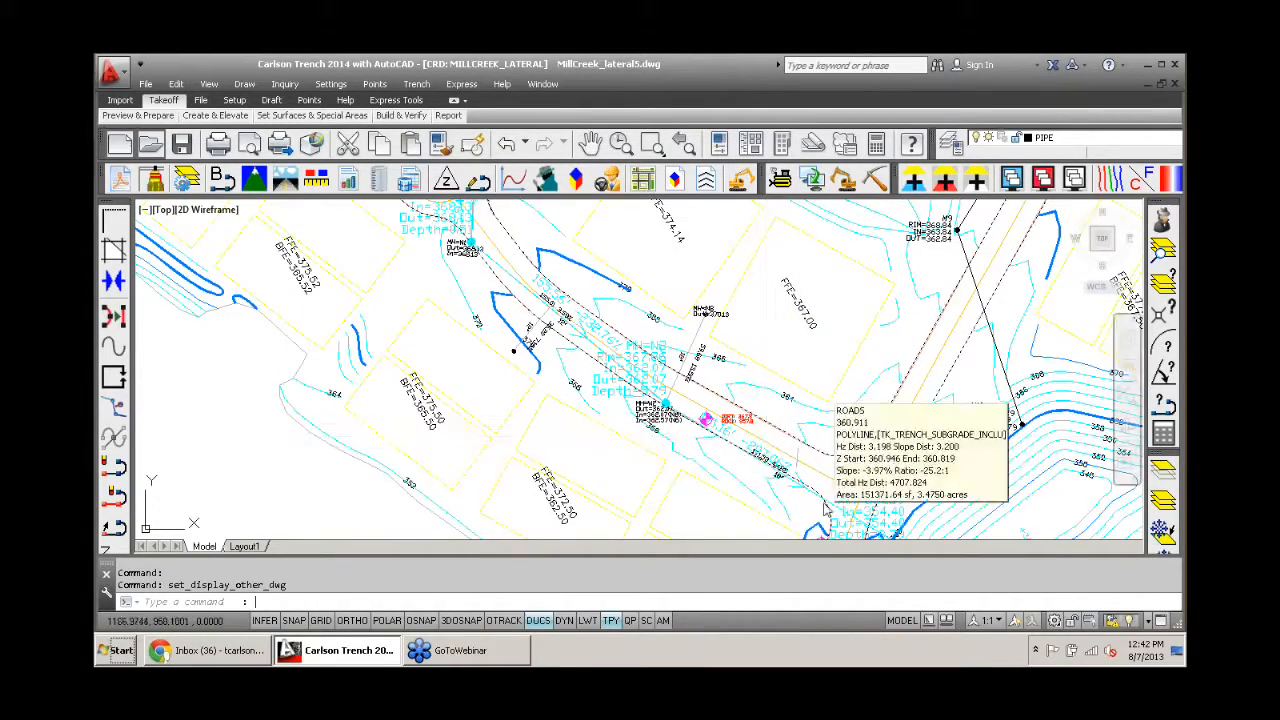
scroll(651, 408, "up", 4)
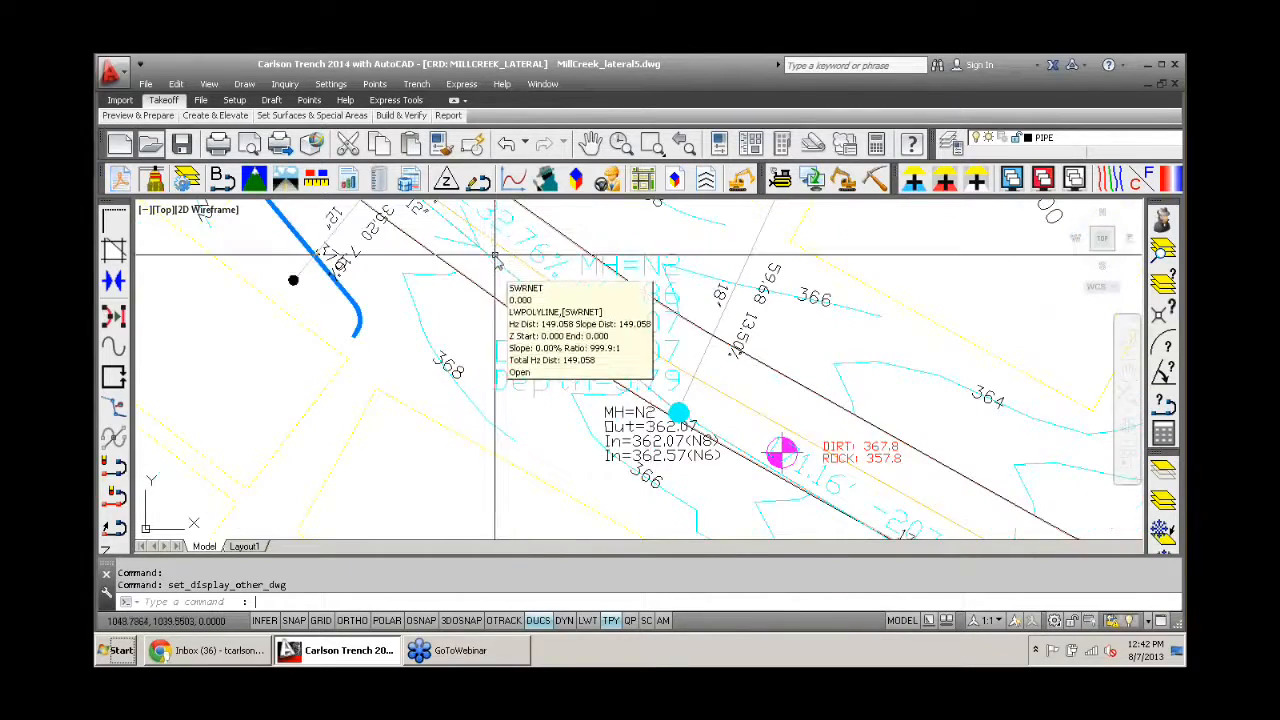
middle_click_drag(494, 263, 478, 391)
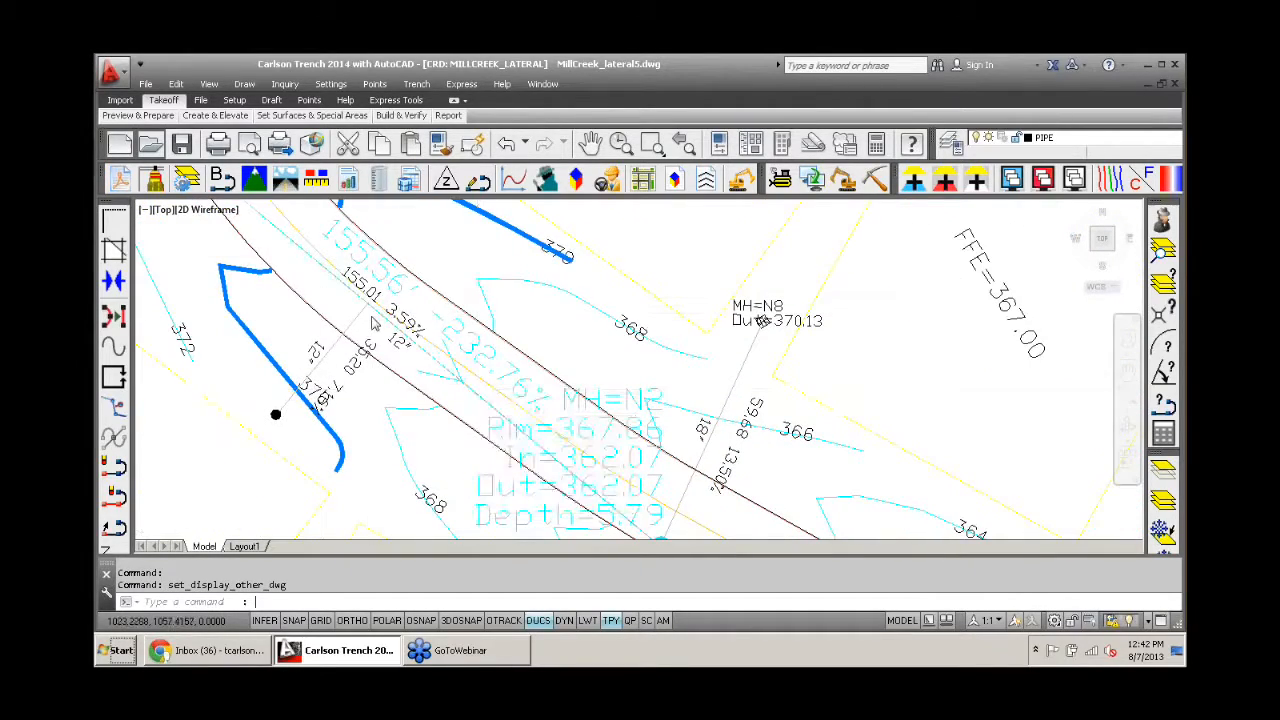
scroll(371, 315, "down", 2)
scroll(371, 315, "down", 3)
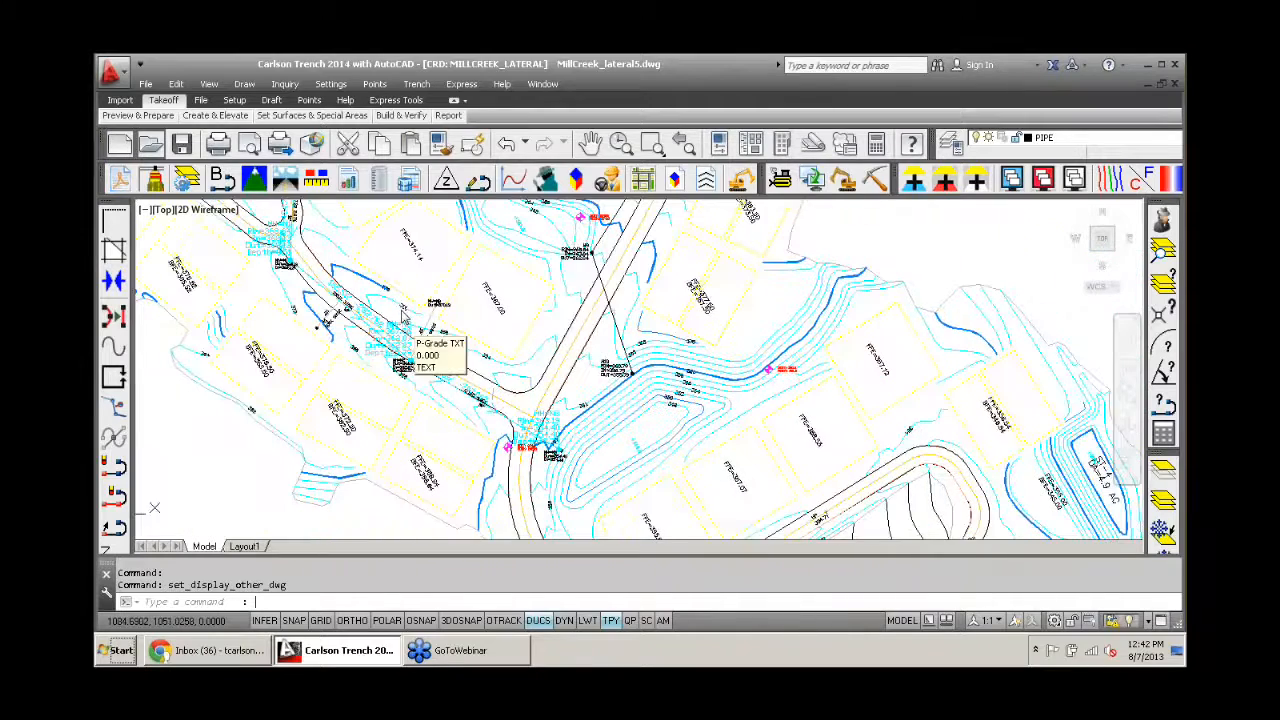
- Open the existing trench template file Trench12in Road.tch for editing with Input-Edit Trench Template
left_click(416, 84)
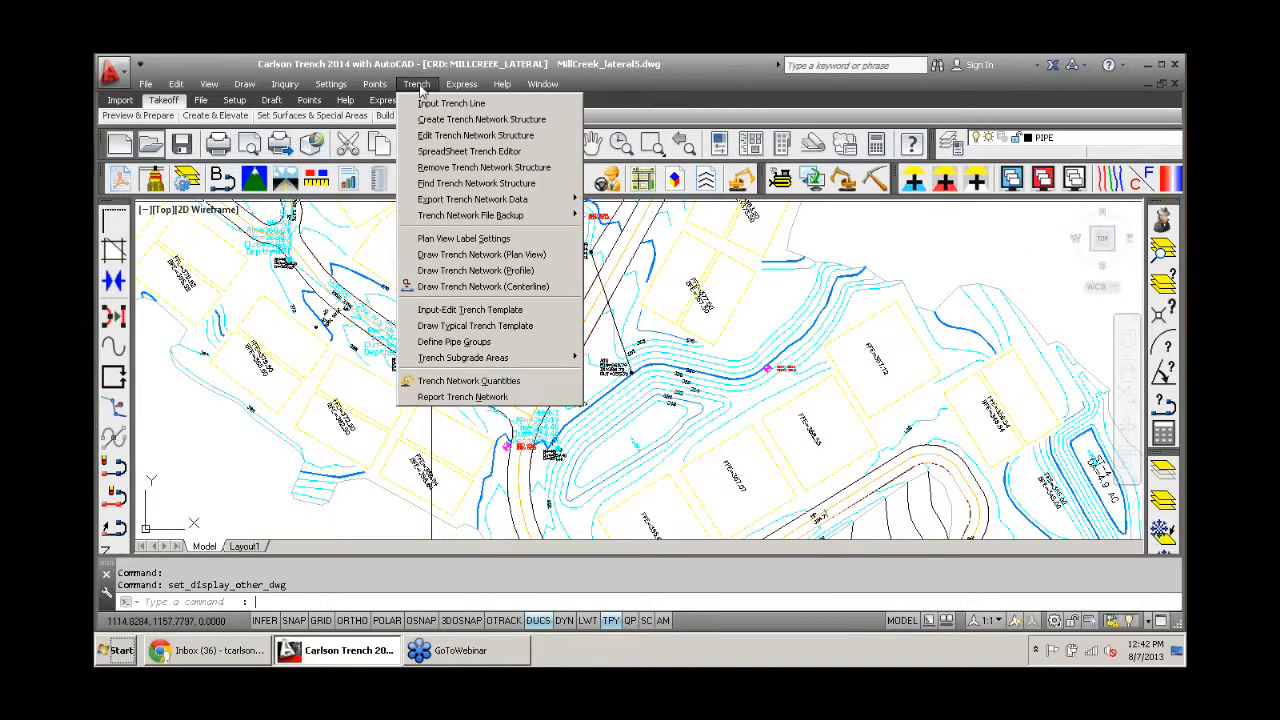
left_click(488, 315)
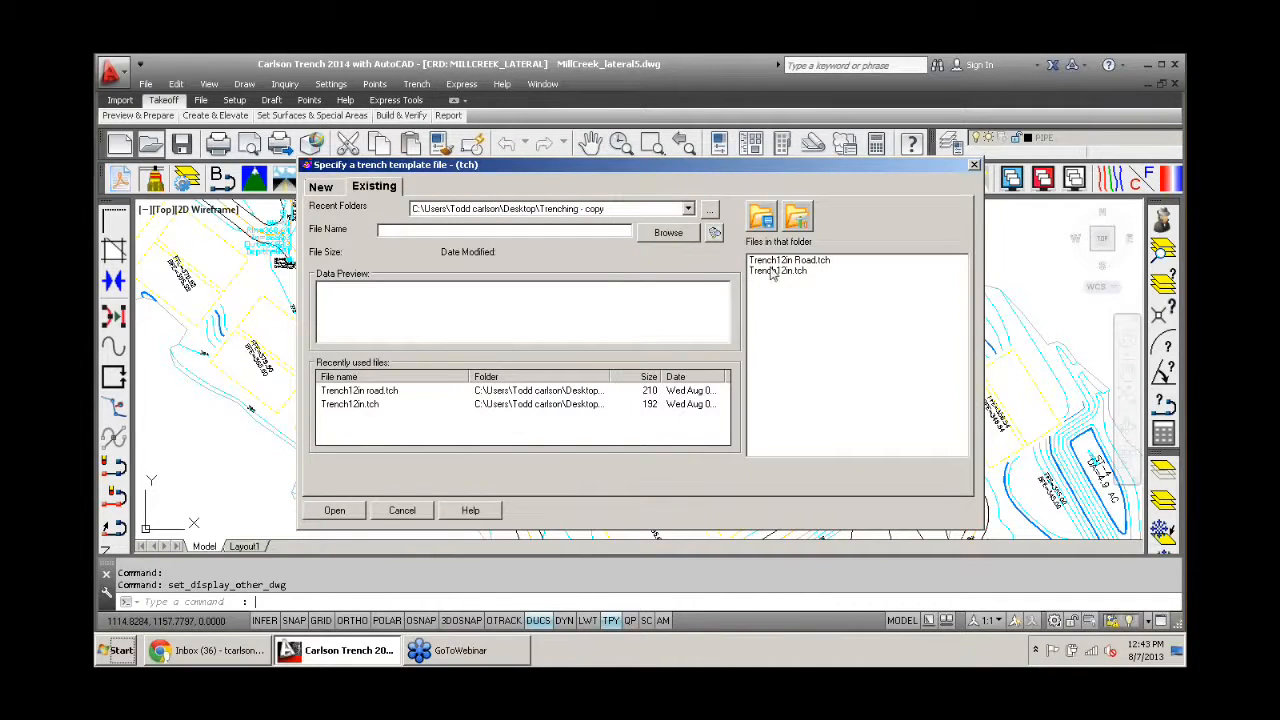
left_click(770, 261)
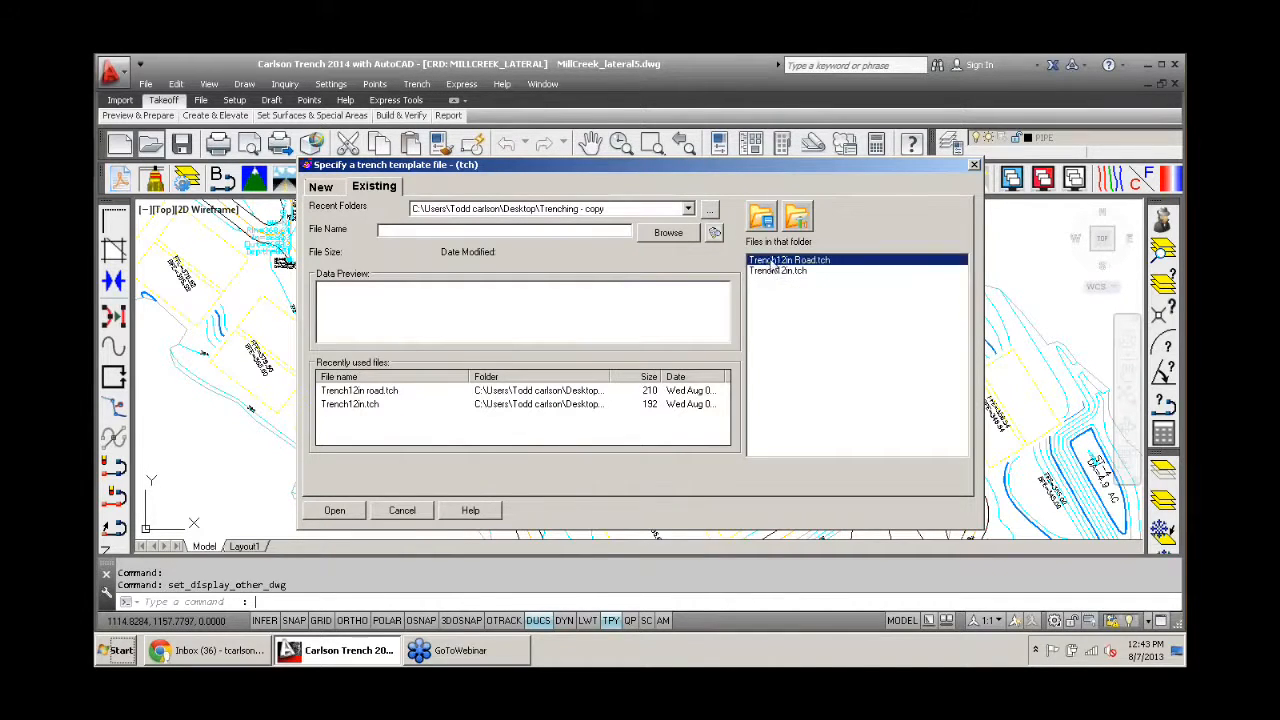
left_click(334, 513)
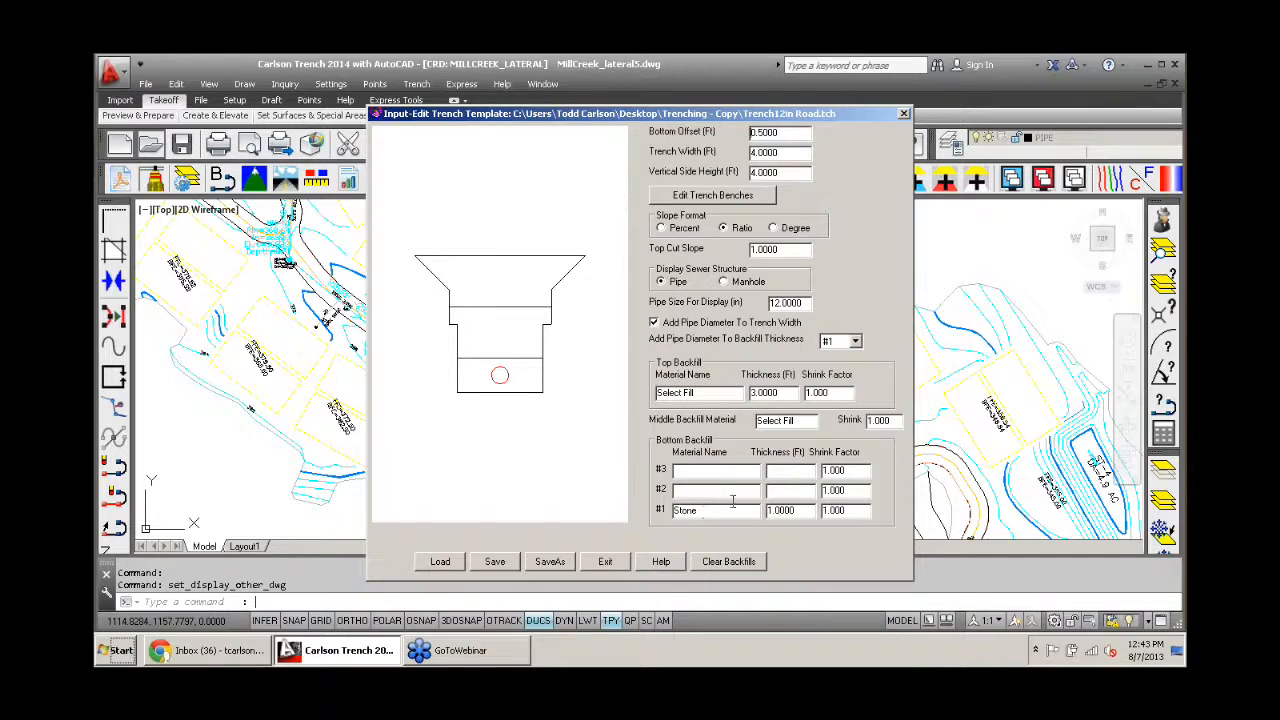
- Review the Stone bottom backfill and the trench width, and toggle Add Pipe Diameter To Trench Width off and on to compare the template preview
left_click_drag(705, 511, 662, 514)
left_click(802, 511)
left_click_drag(801, 512, 767, 512)
left_click(772, 152)
left_click_drag(776, 152, 744, 156)
left_click(654, 322)
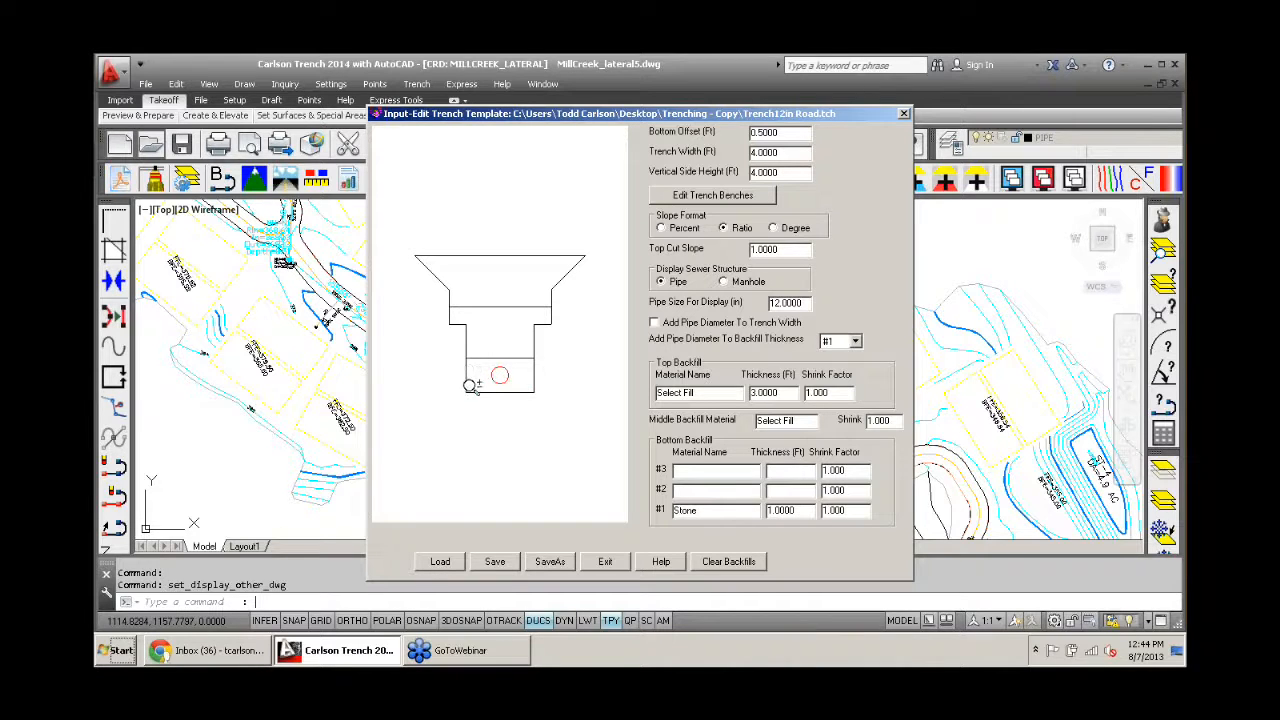
left_click(655, 324)
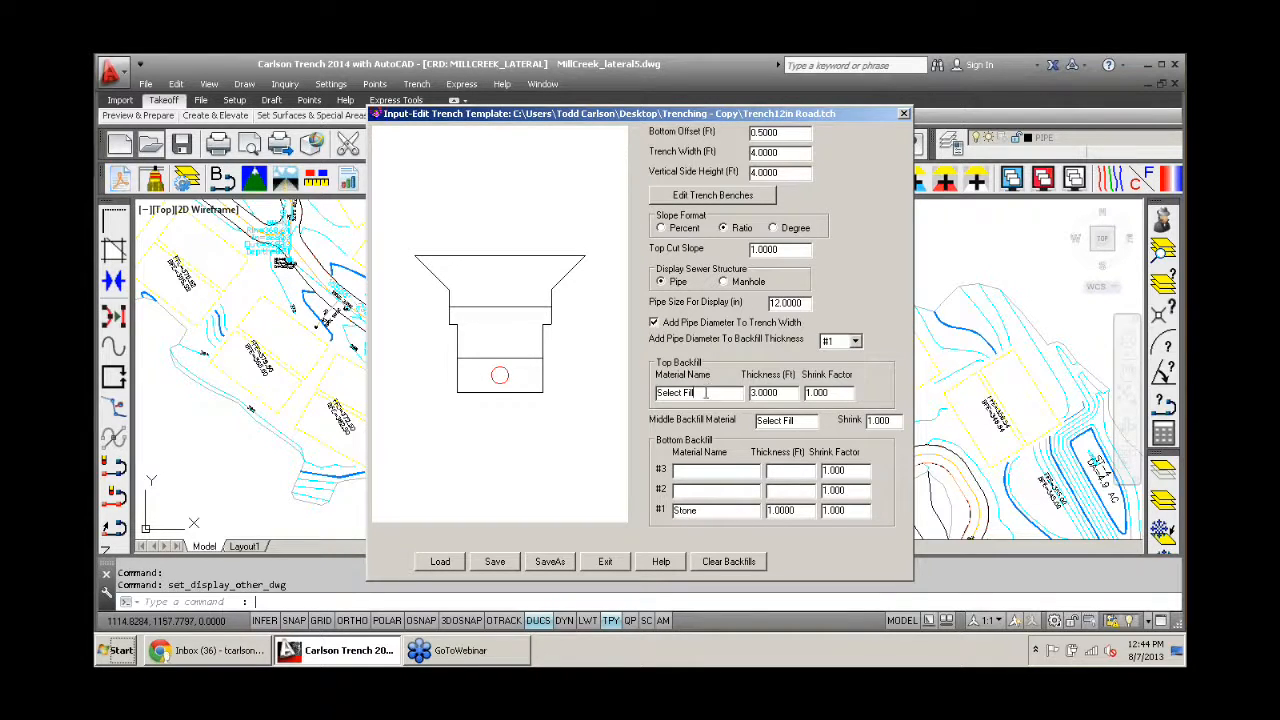
- Highlight the Select Fill top backfill and the top and bottom backfill thicknesses, save the road trench template, and exit the editor
left_click_drag(690, 393, 656, 396)
left_click_drag(795, 513, 762, 511)
left_click_drag(787, 393, 745, 393)
left_click(493, 563)
left_click(606, 563)
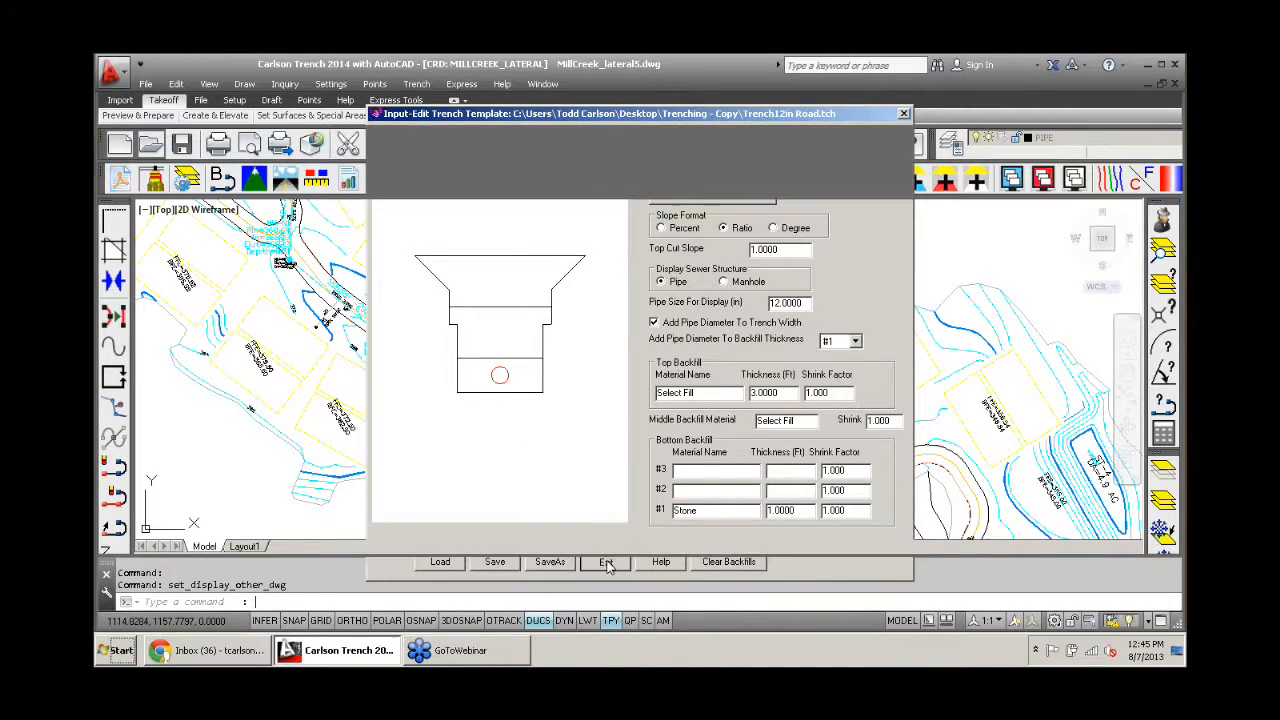
- View the placed reports, review the Calculate Trench Quantities options for all trench lines, and cancel the calculation
scroll(549, 313, "down", 5)
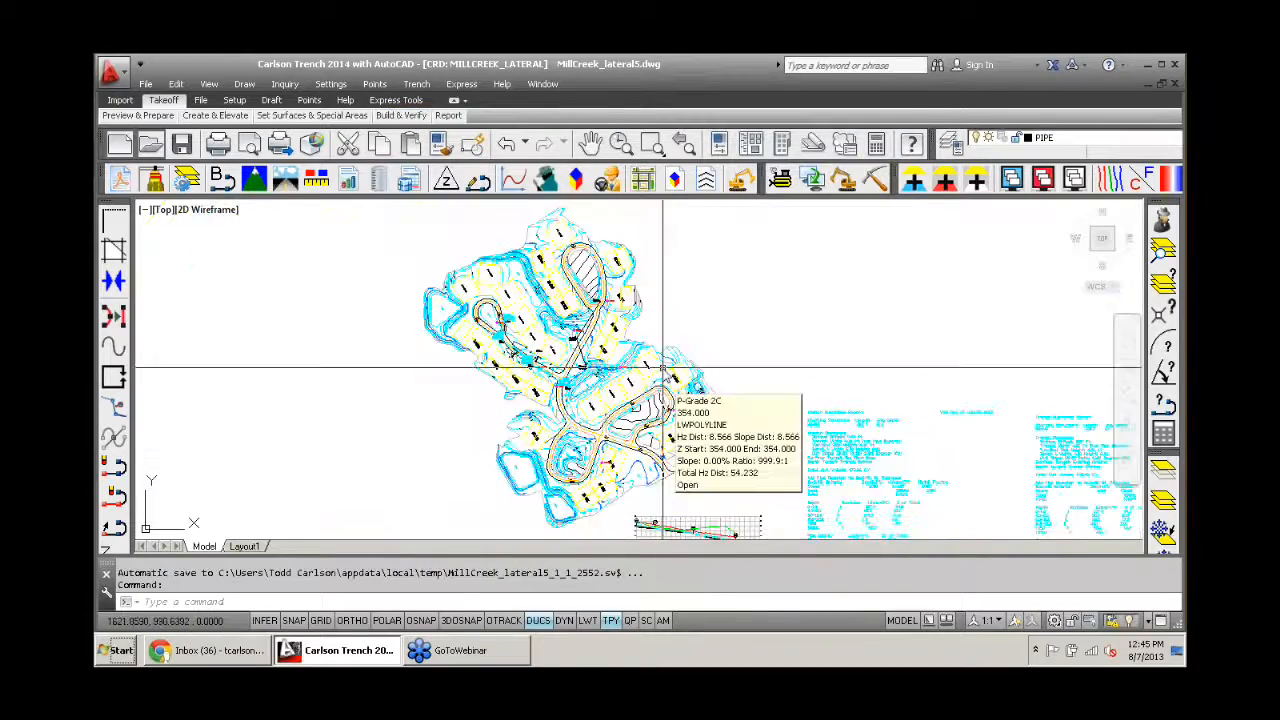
scroll(586, 323, "down", 3)
middle_click_drag(586, 323, 316, 320)
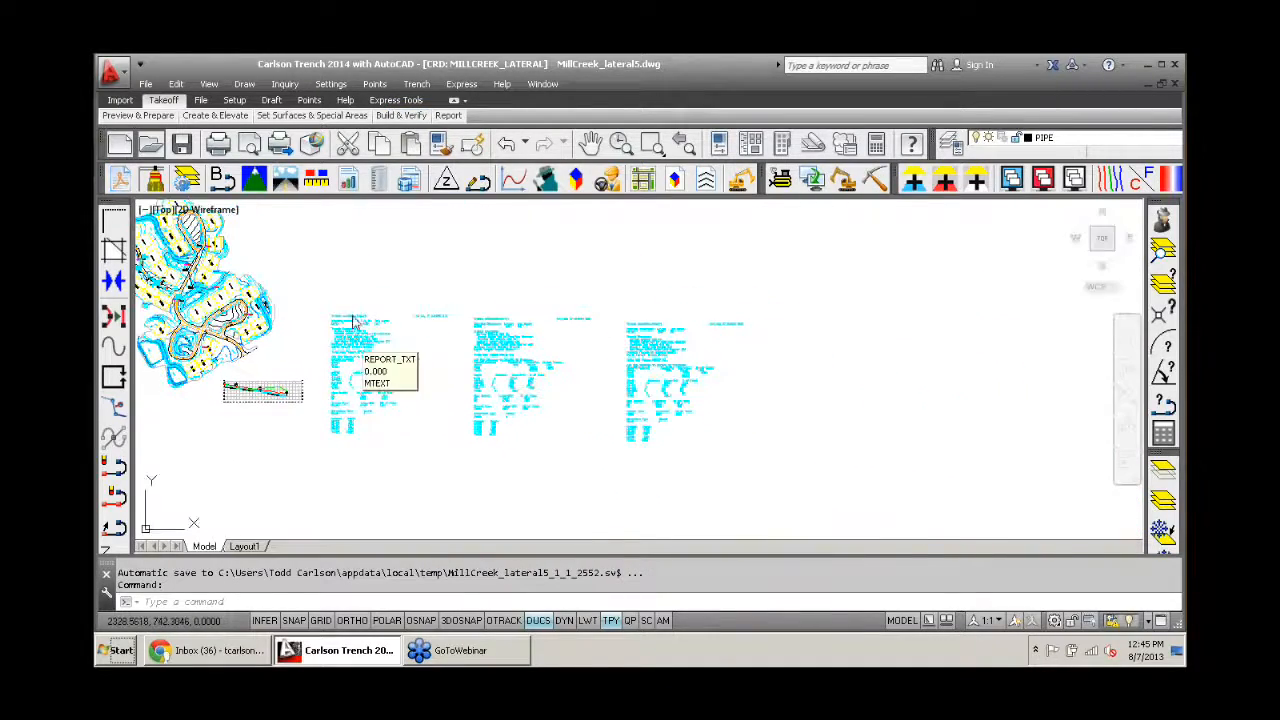
left_click(416, 84)
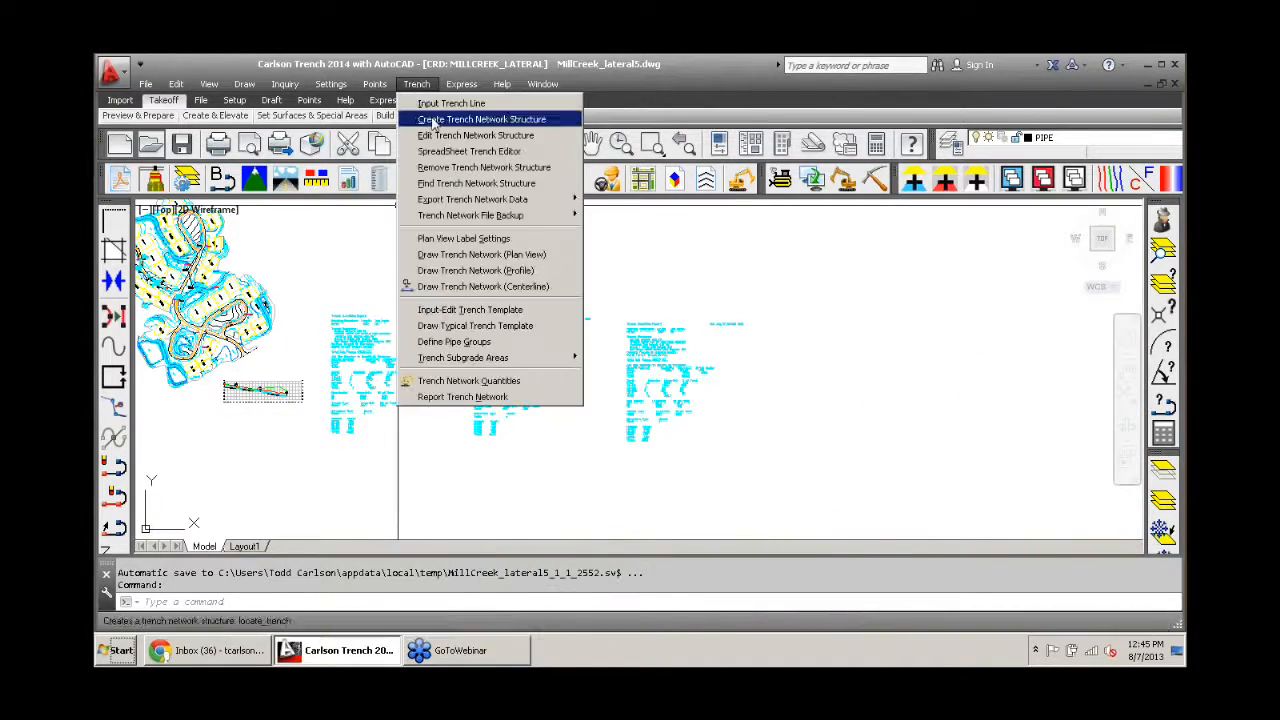
left_click(470, 380)
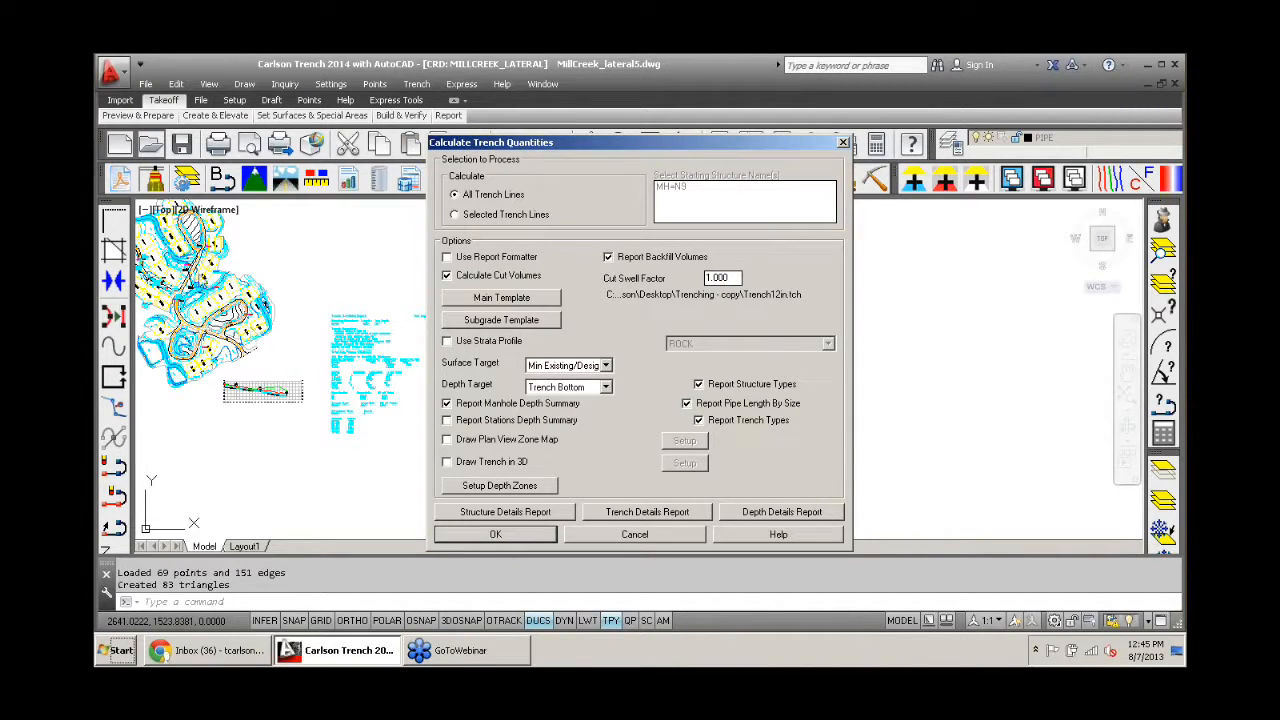
left_click(614, 537)
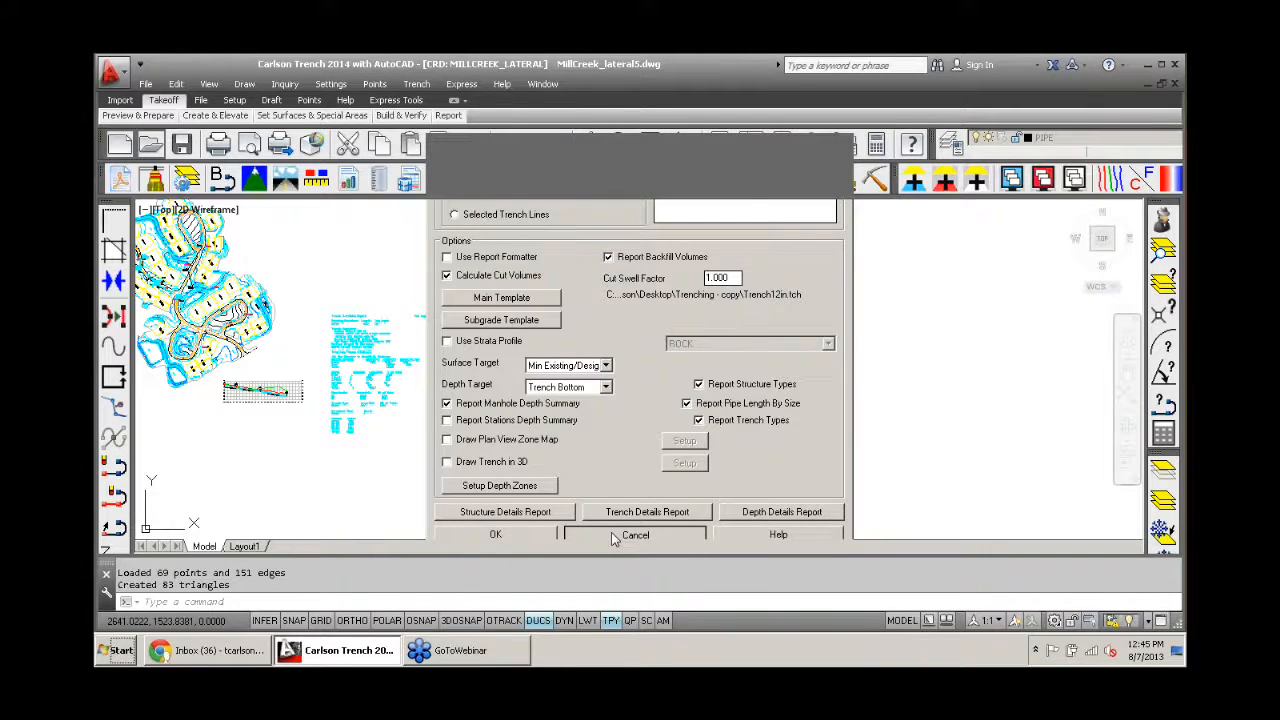
- Set the road perimeter polyline near manhole N3 as the trench subgrade inclusion area, with no exclusion polylines
scroll(355, 340, "up", 3)
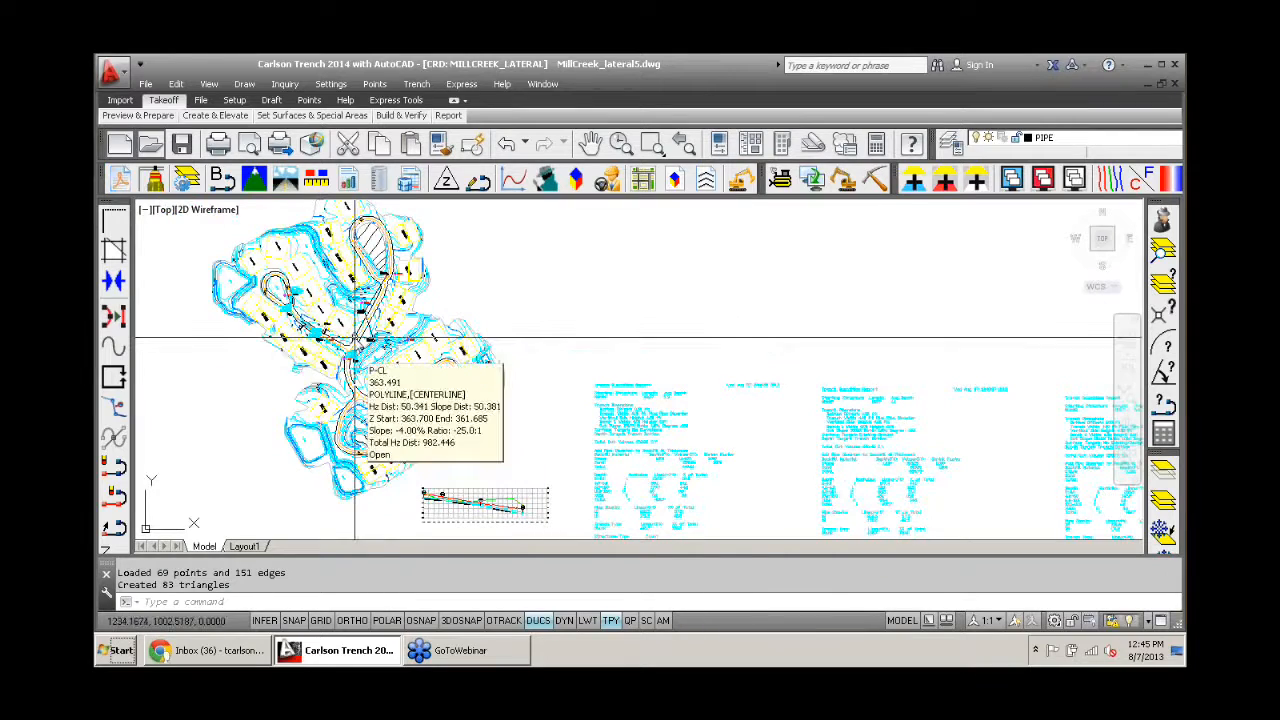
middle_click_drag(355, 340, 471, 322)
left_click(417, 84)
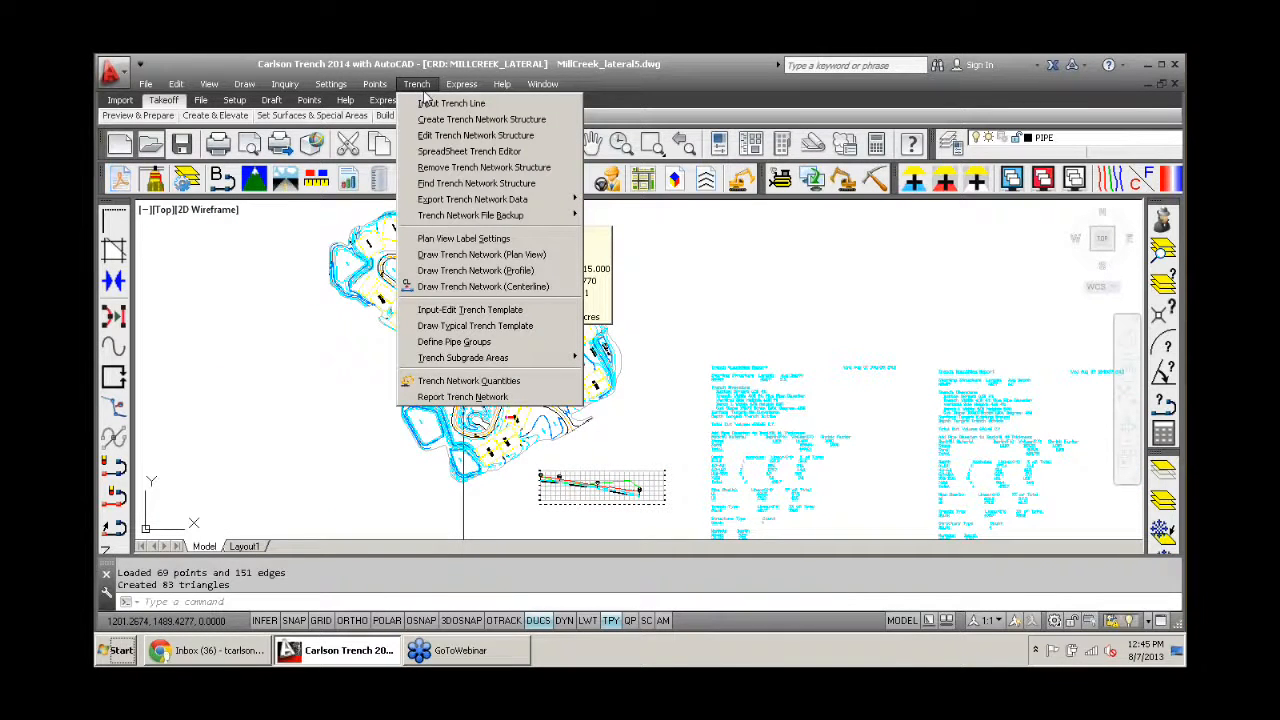
mouse_move(522, 360)
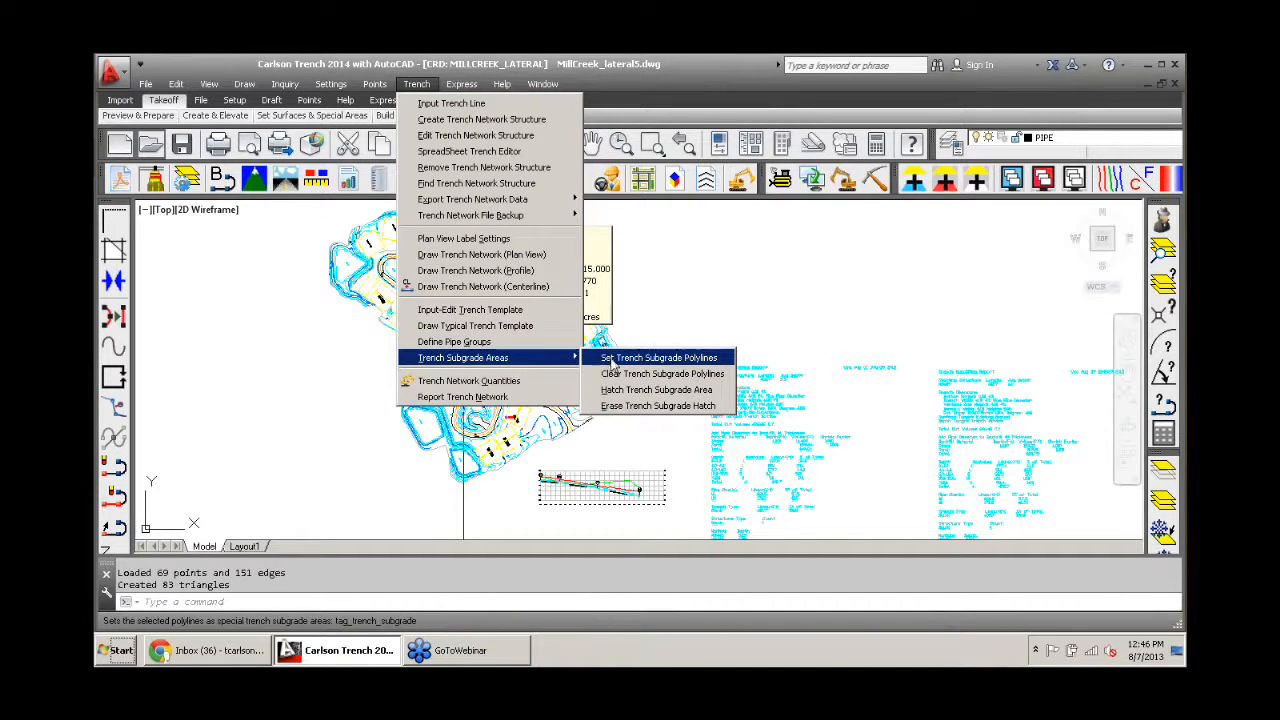
left_click(612, 362)
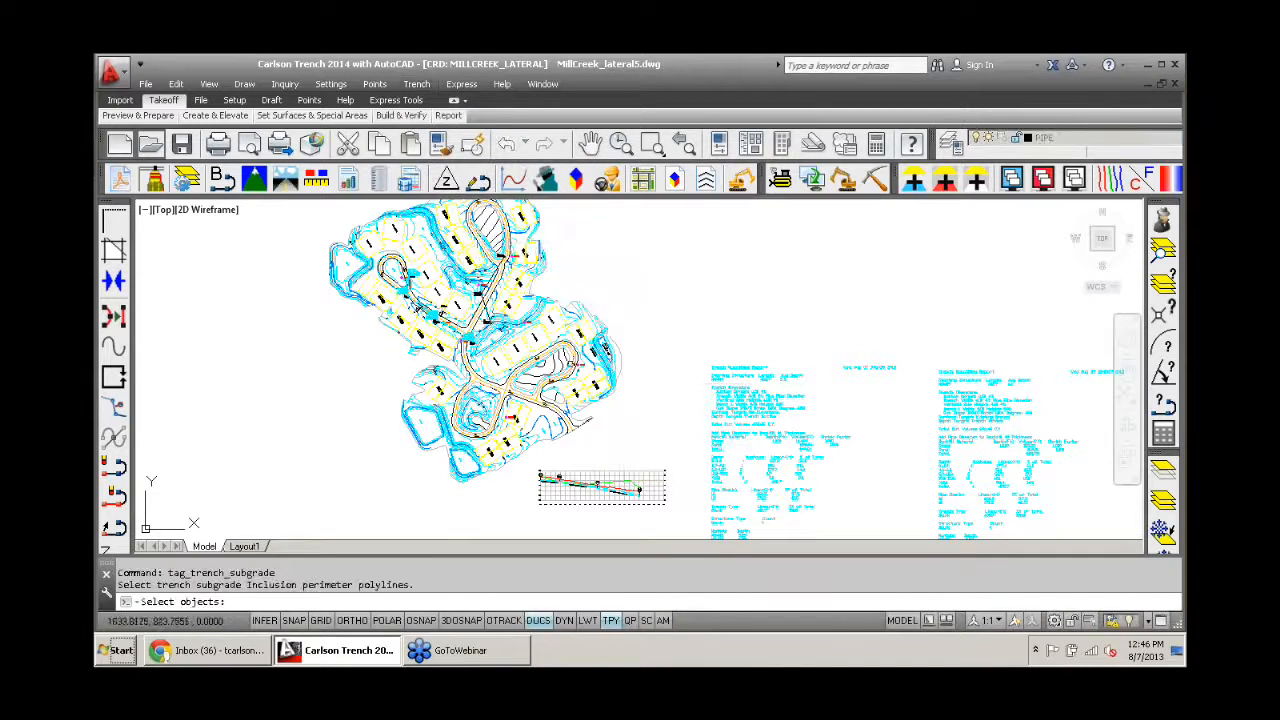
scroll(485, 395, "up", 5)
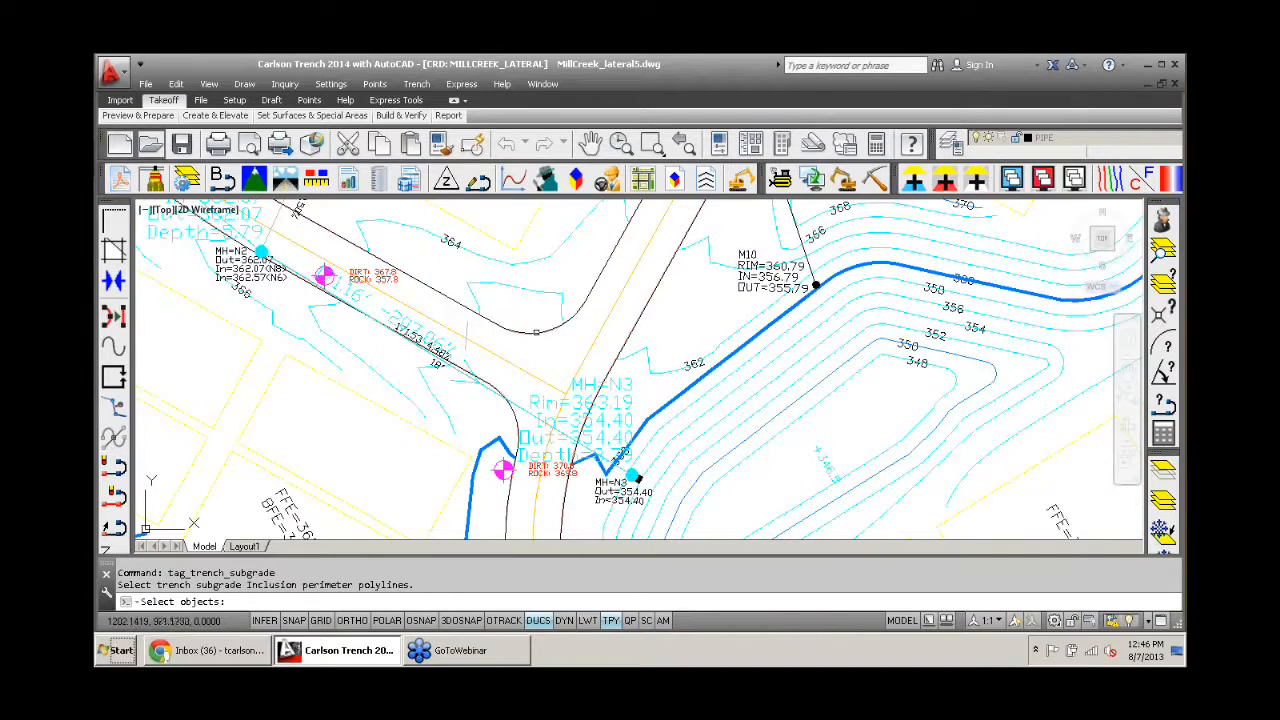
scroll(540, 330, "up", 4)
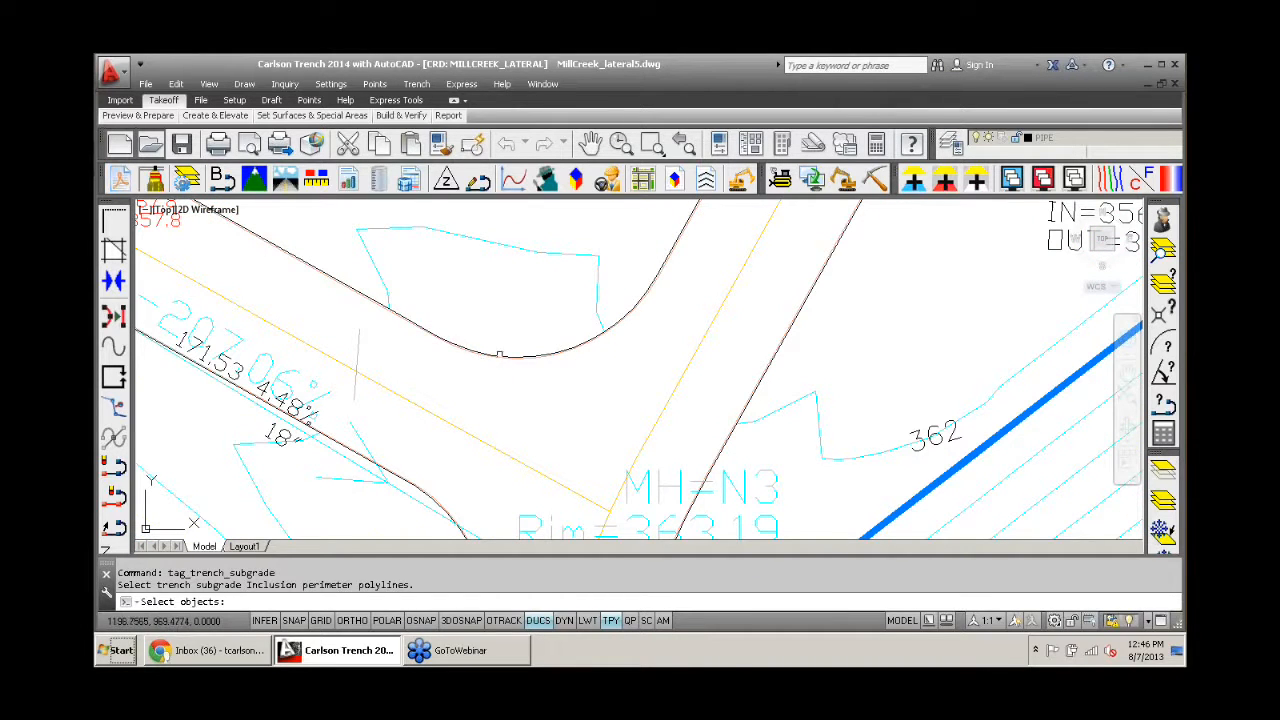
scroll(505, 348, "up", 2)
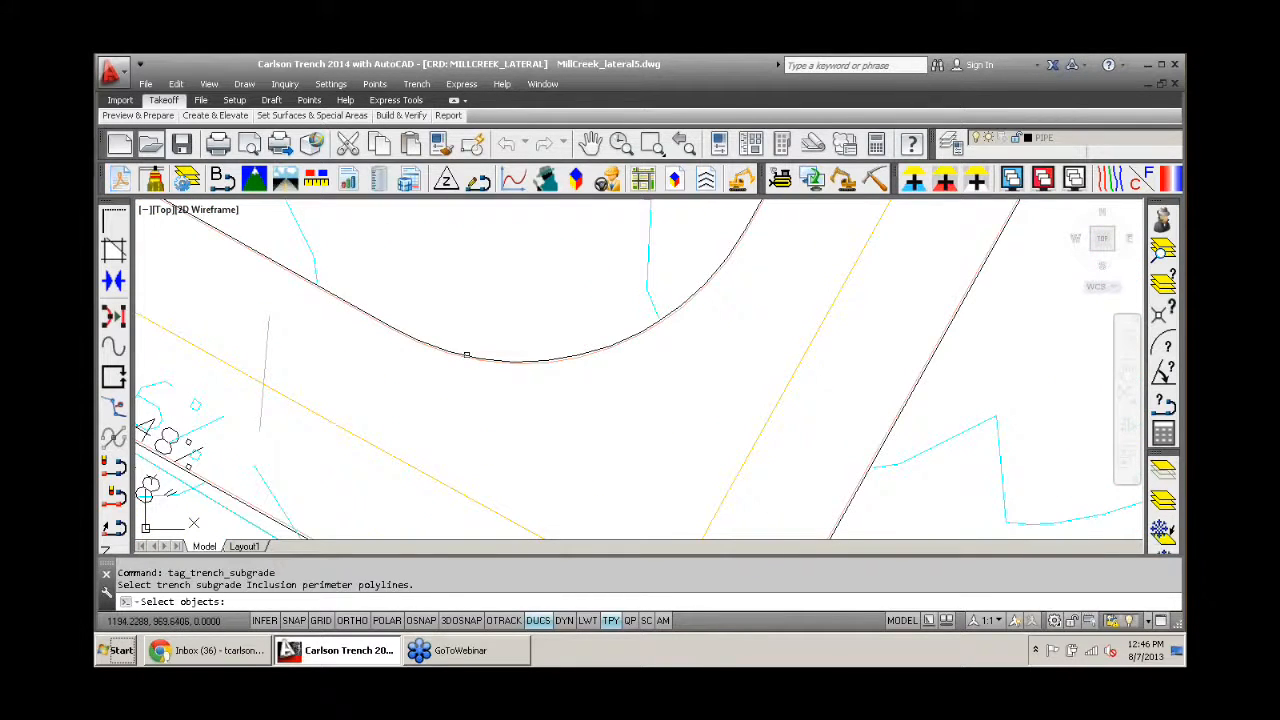
left_click(466, 355)
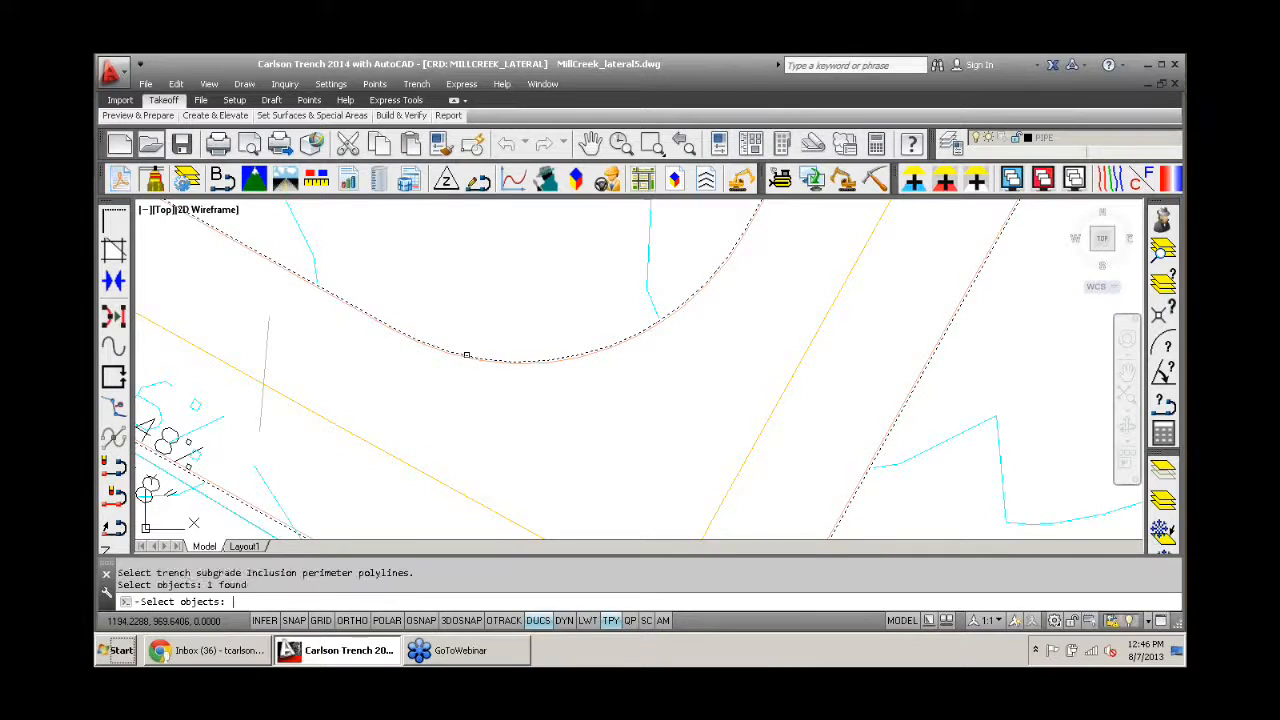
key("Return")
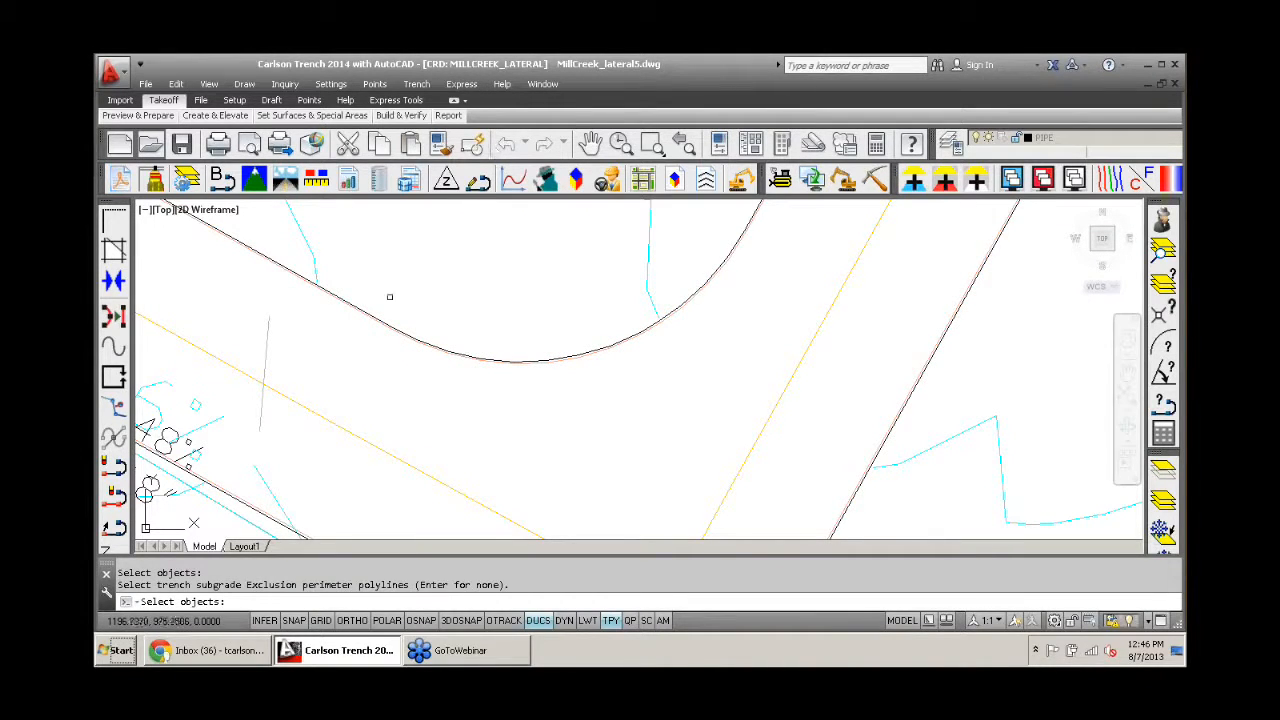
key("Return")
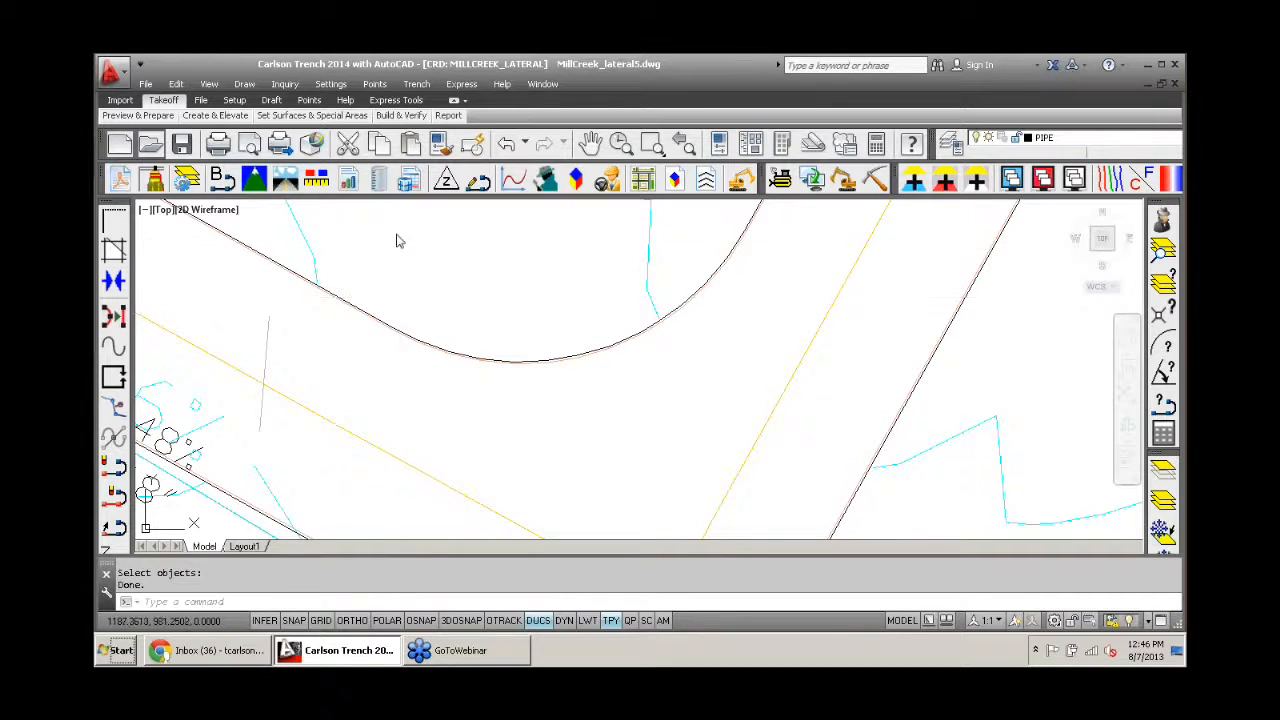
- Hatch the trench subgrade area with the magenta ANSI31 pattern and automatic hatch scale
left_click(418, 85)
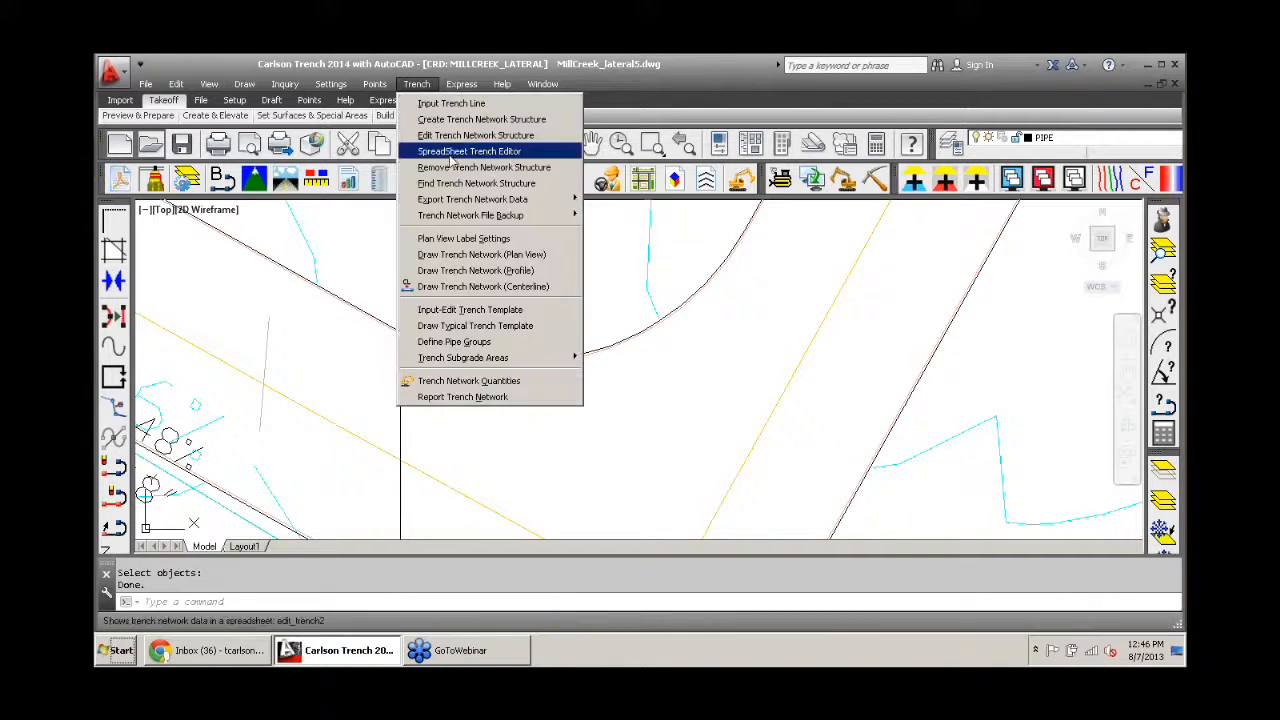
mouse_move(514, 360)
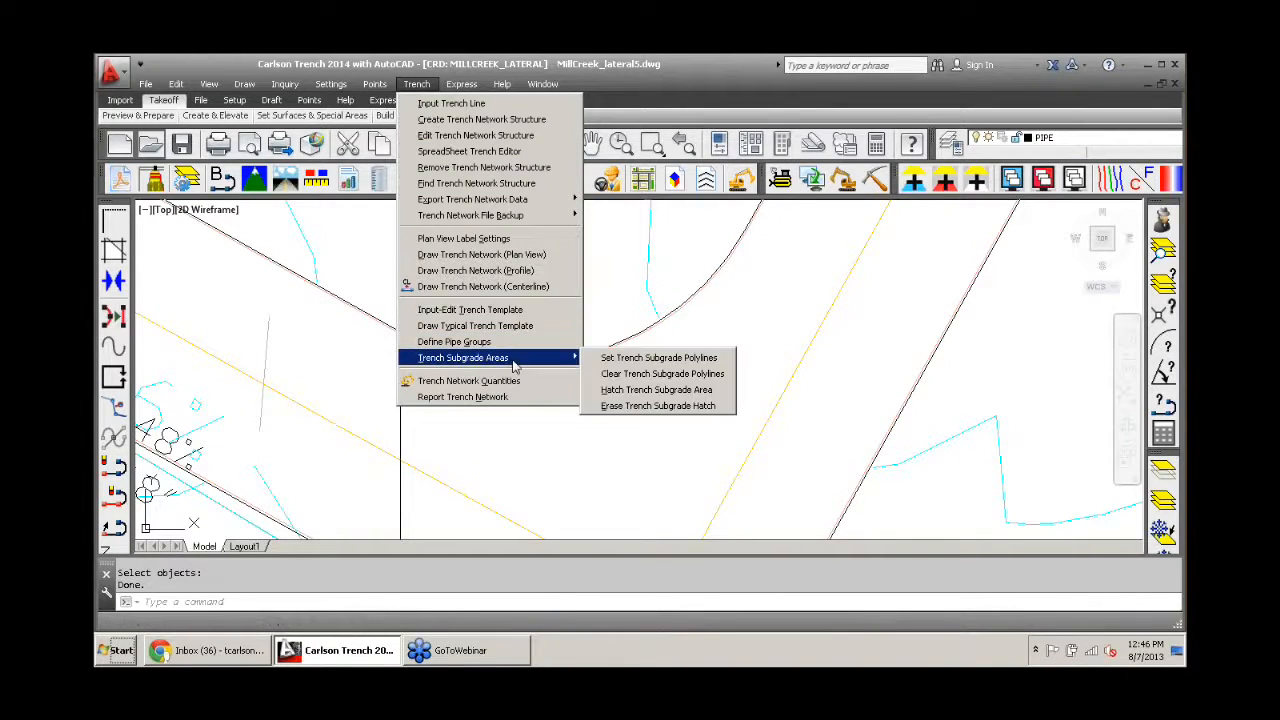
left_click(650, 392)
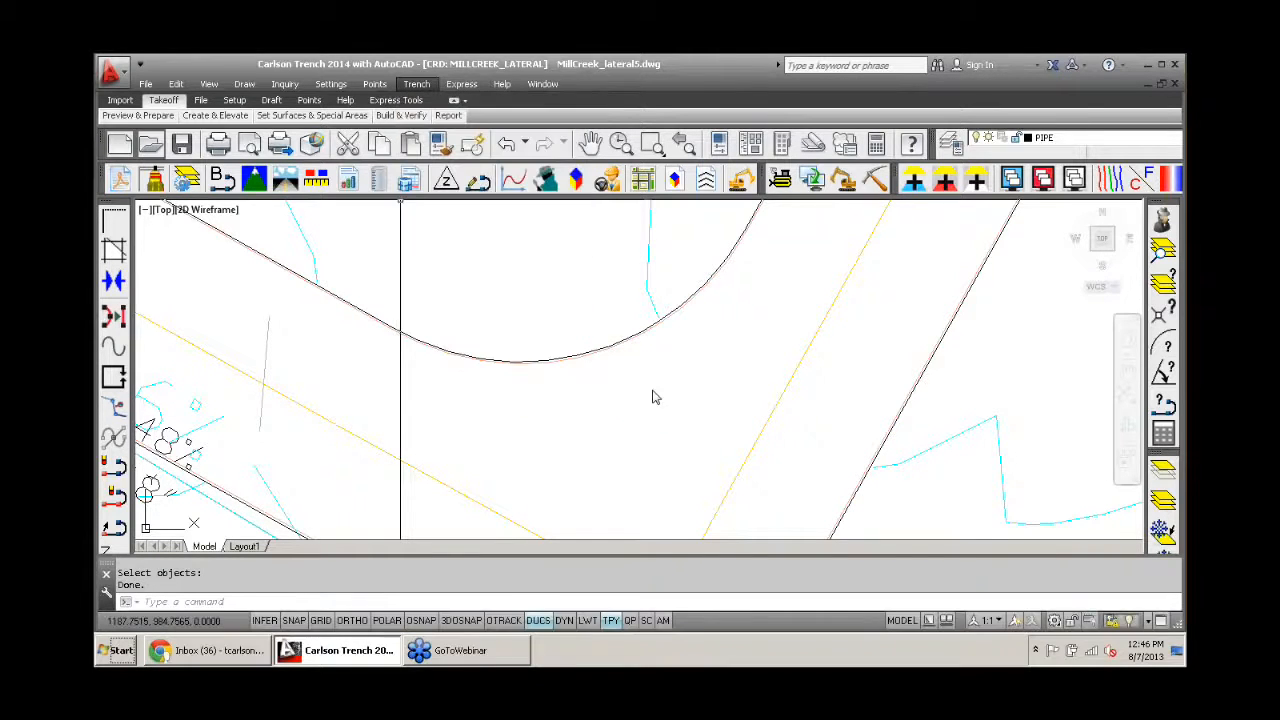
left_click(597, 430)
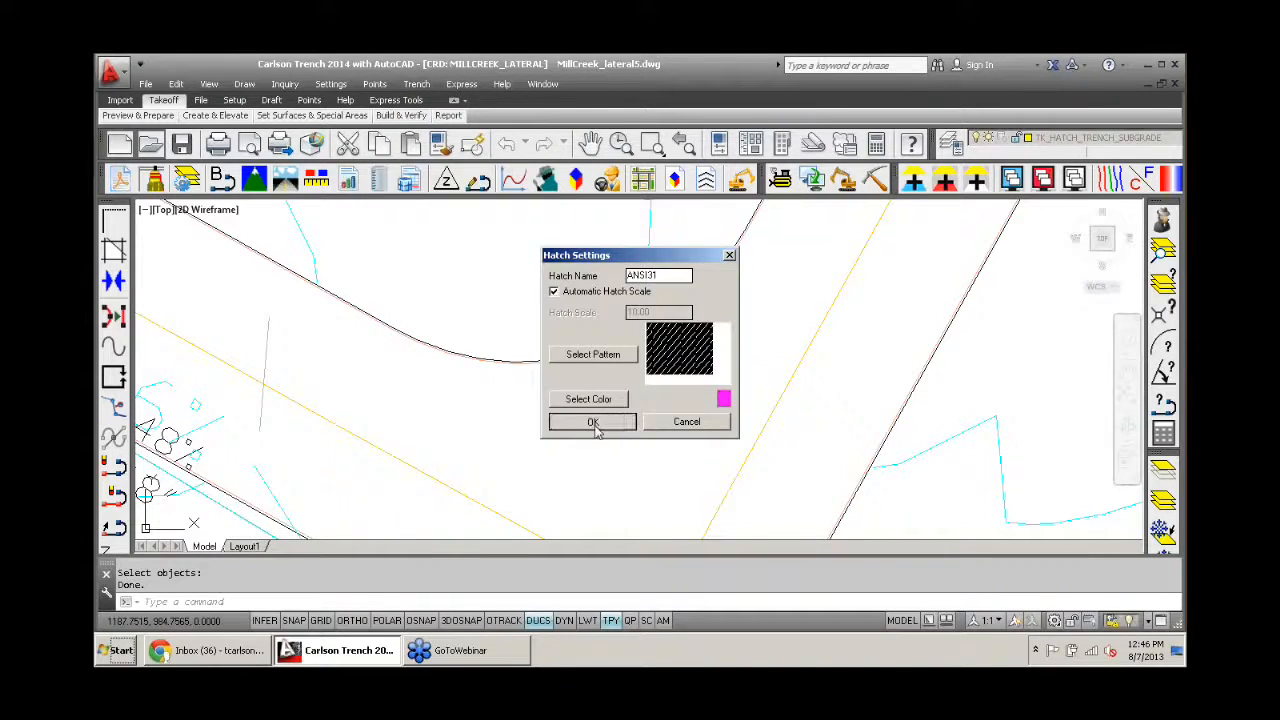
scroll(560, 340, "down", 10)
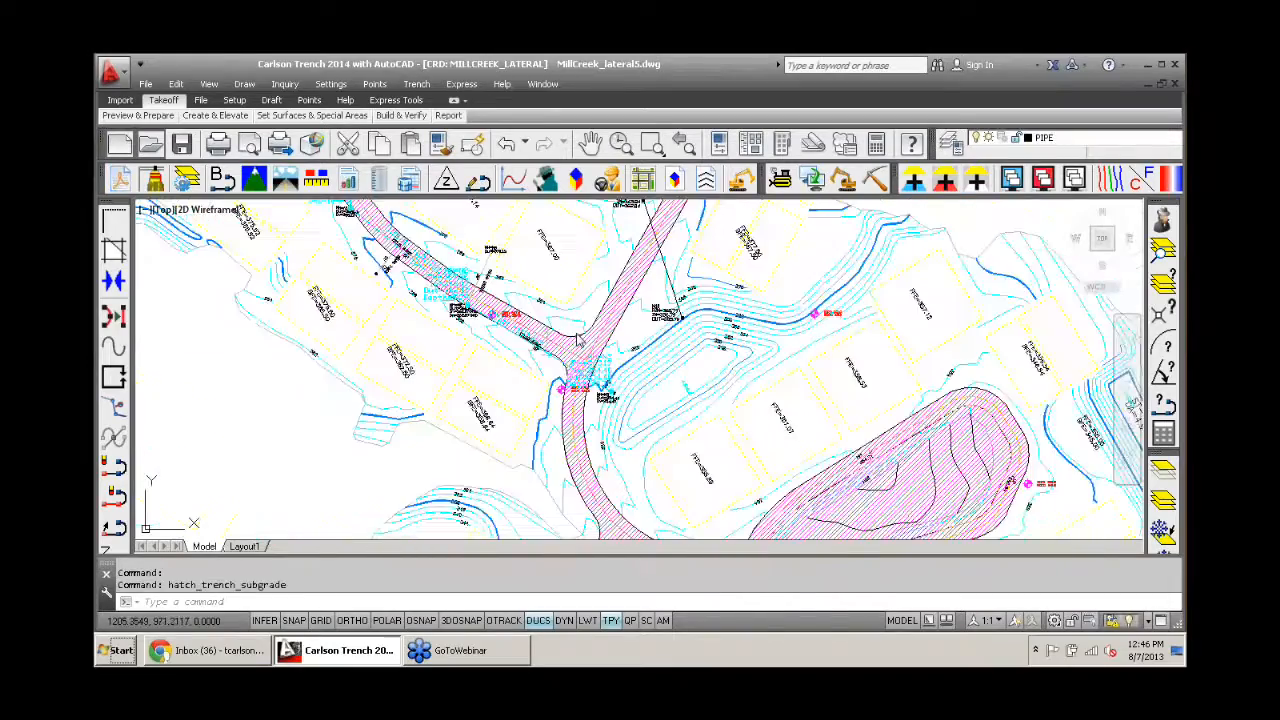
- Examine where the sewer line and its manholes run inside and outside the hatched road subgrade area, and minimize the chat window
scroll(519, 338, "up", 5)
scroll(430, 311, "up", 3)
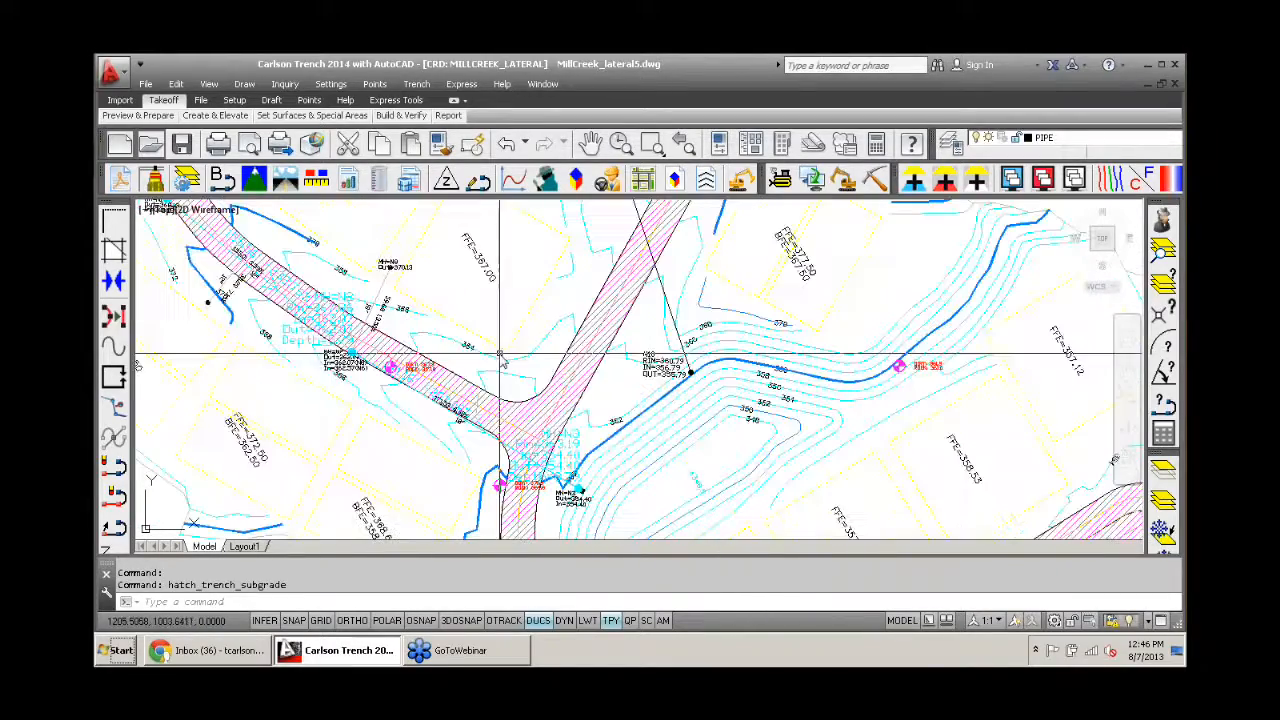
mouse_move(430, 311)
middle_mouse_down()
mouse_move(545, 261)
mouse_move(662, 423)
middle_mouse_up()
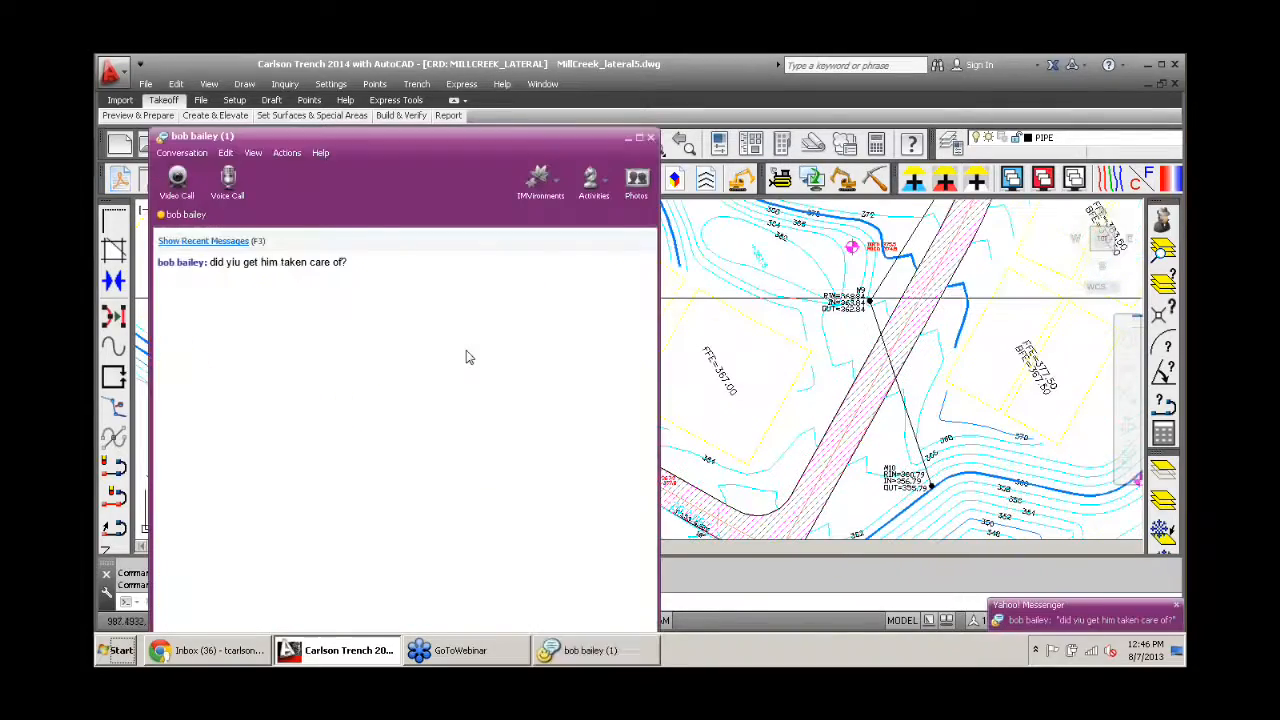
left_click(628, 138)
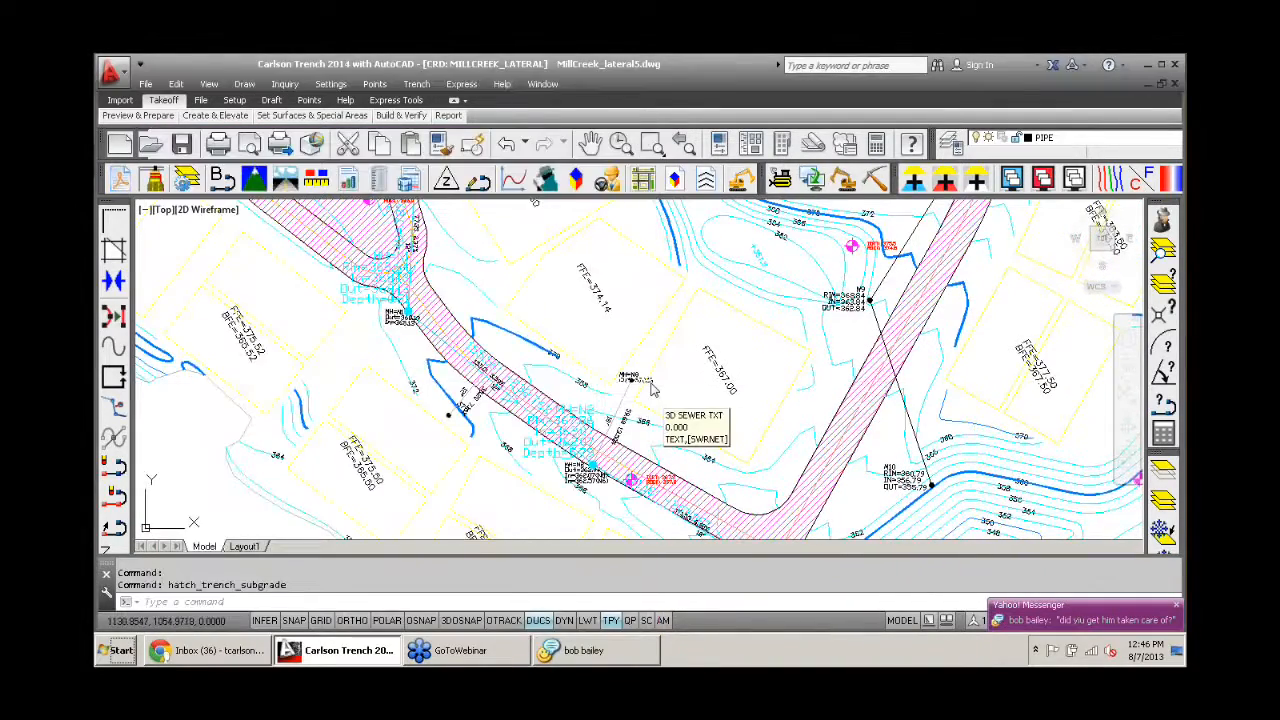
middle_click_drag(650, 383, 474, 227)
middle_click_drag(662, 386, 559, 319)
scroll(474, 348, "up", 2)
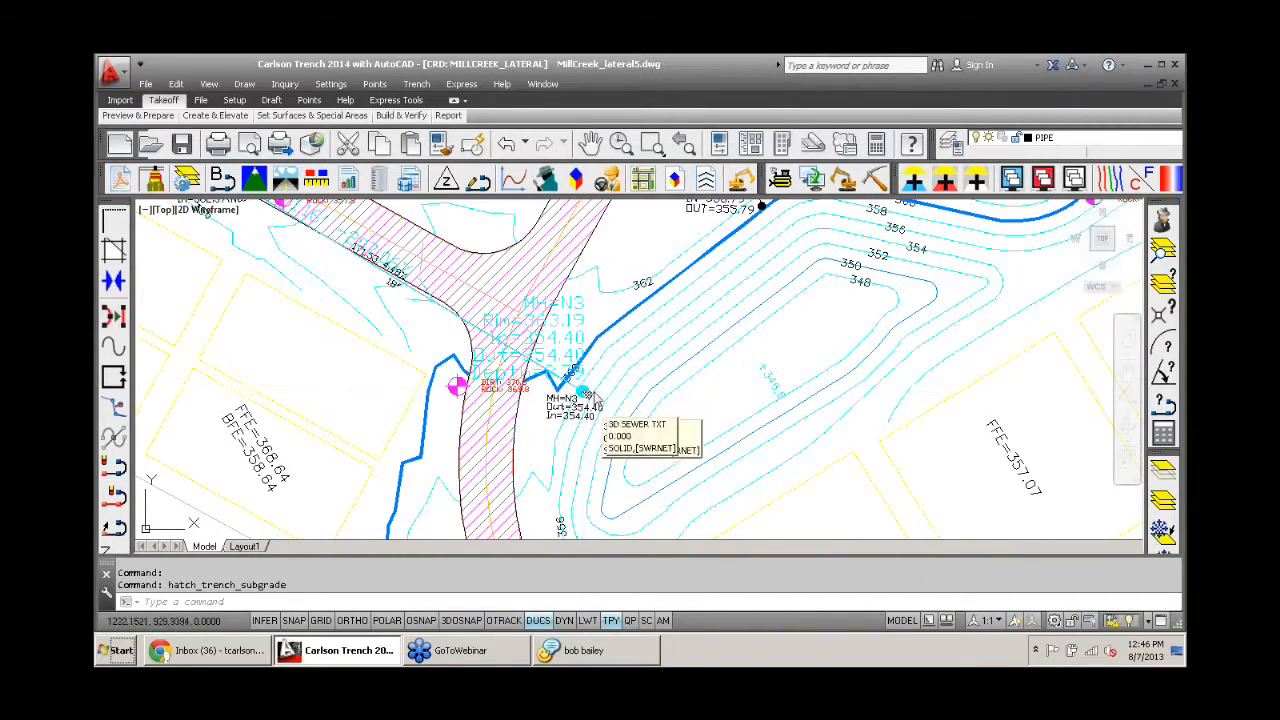
scroll(586, 388, "down", 5)
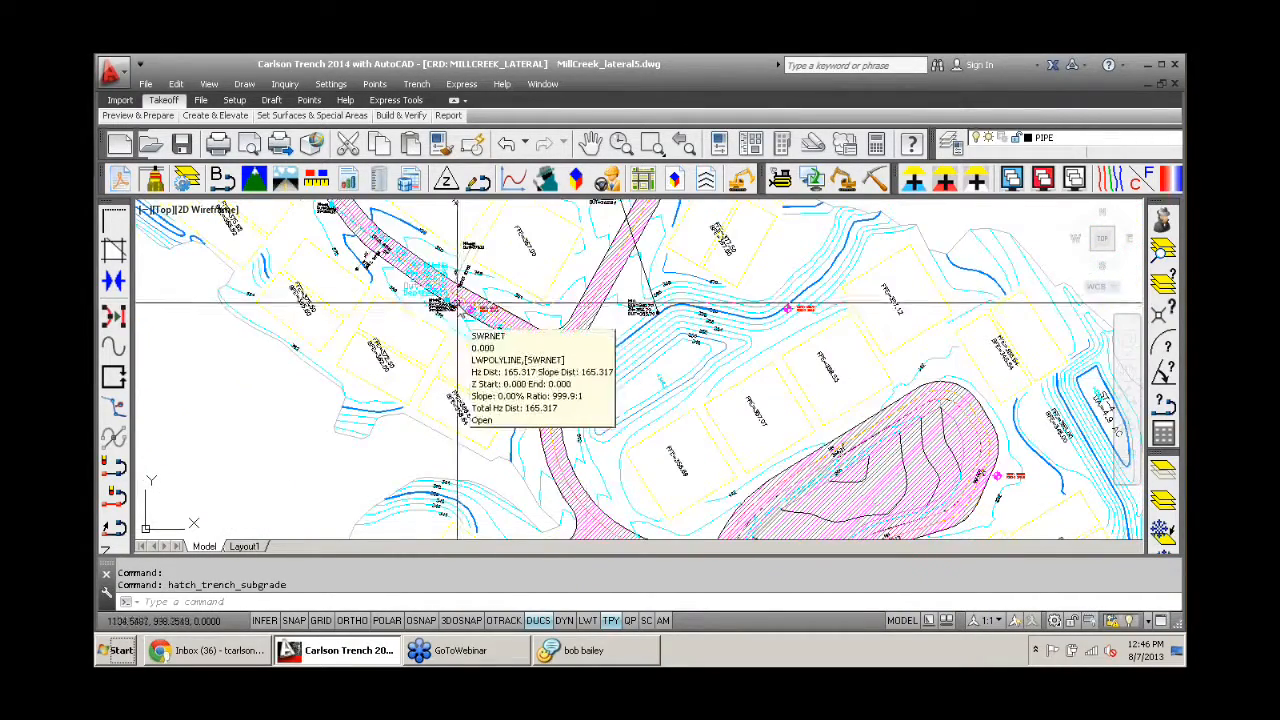
scroll(414, 284, "up", 2)
middle_click_drag(468, 260, 695, 467)
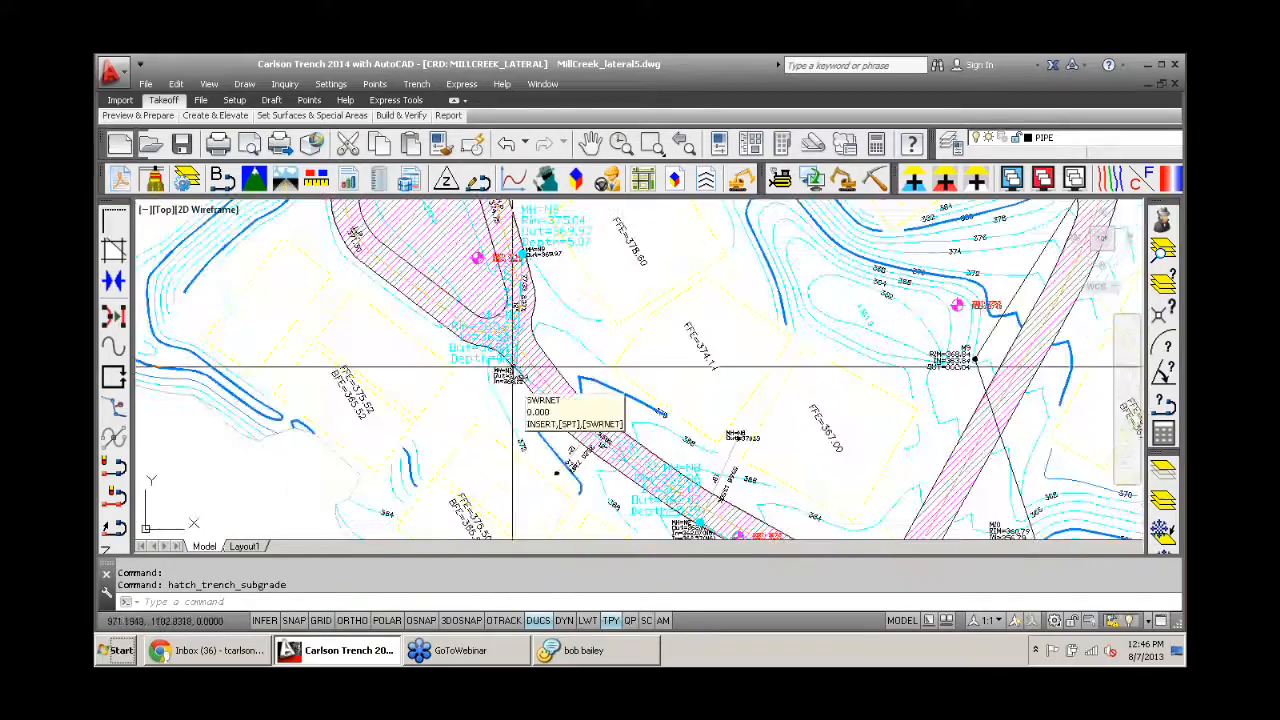
scroll(661, 328, "down", 2)
middle_click_drag(666, 337, 446, 377)
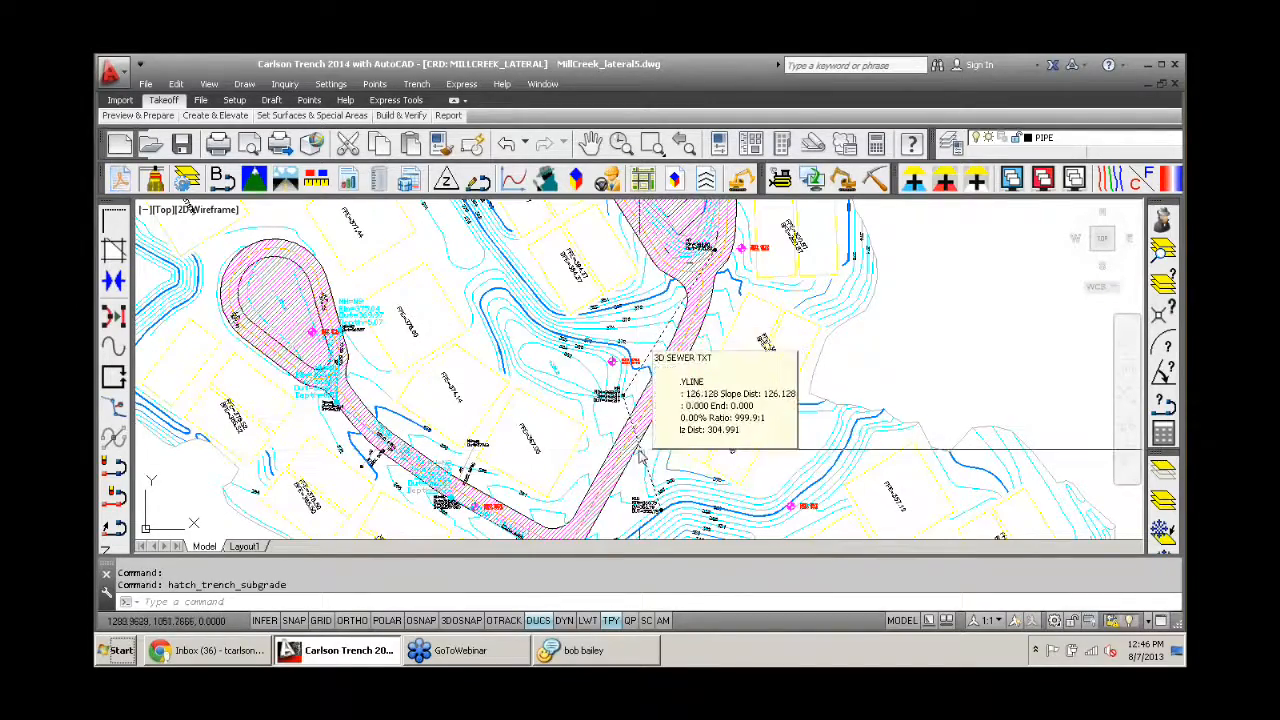
scroll(545, 400, "down", 2)
scroll(545, 400, "down", 1)
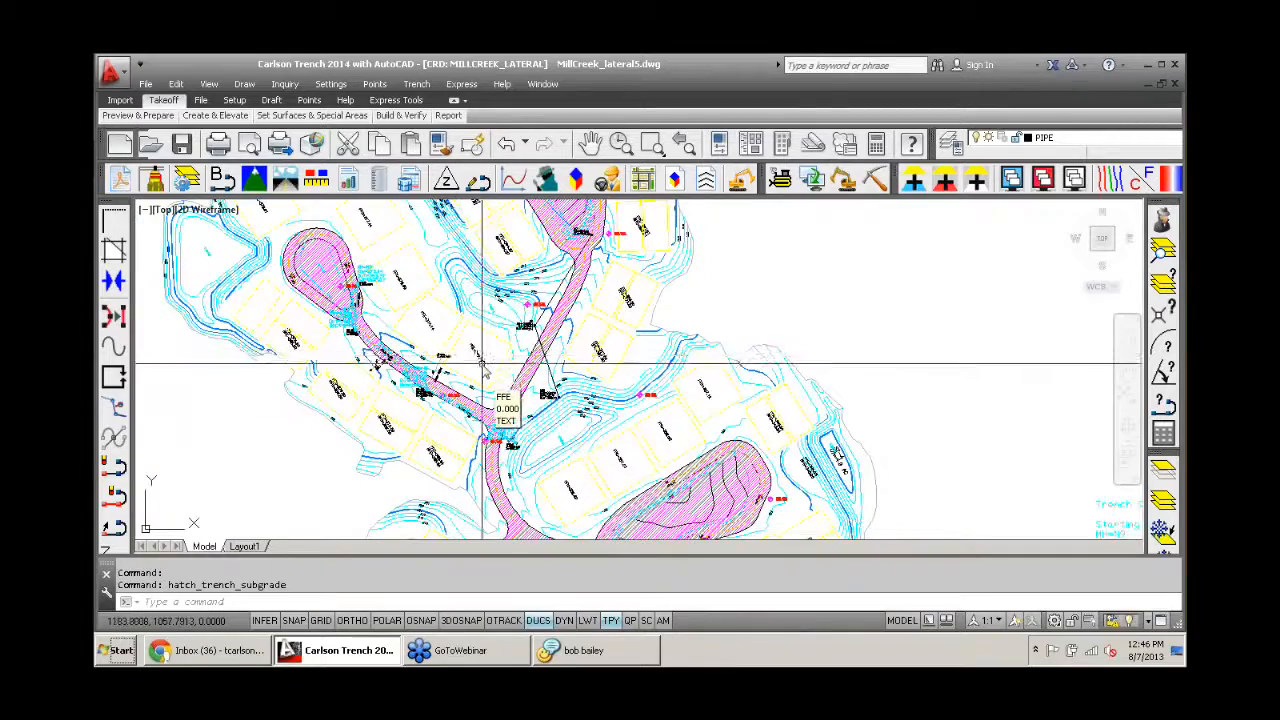
scroll(450, 336, "down", 2)
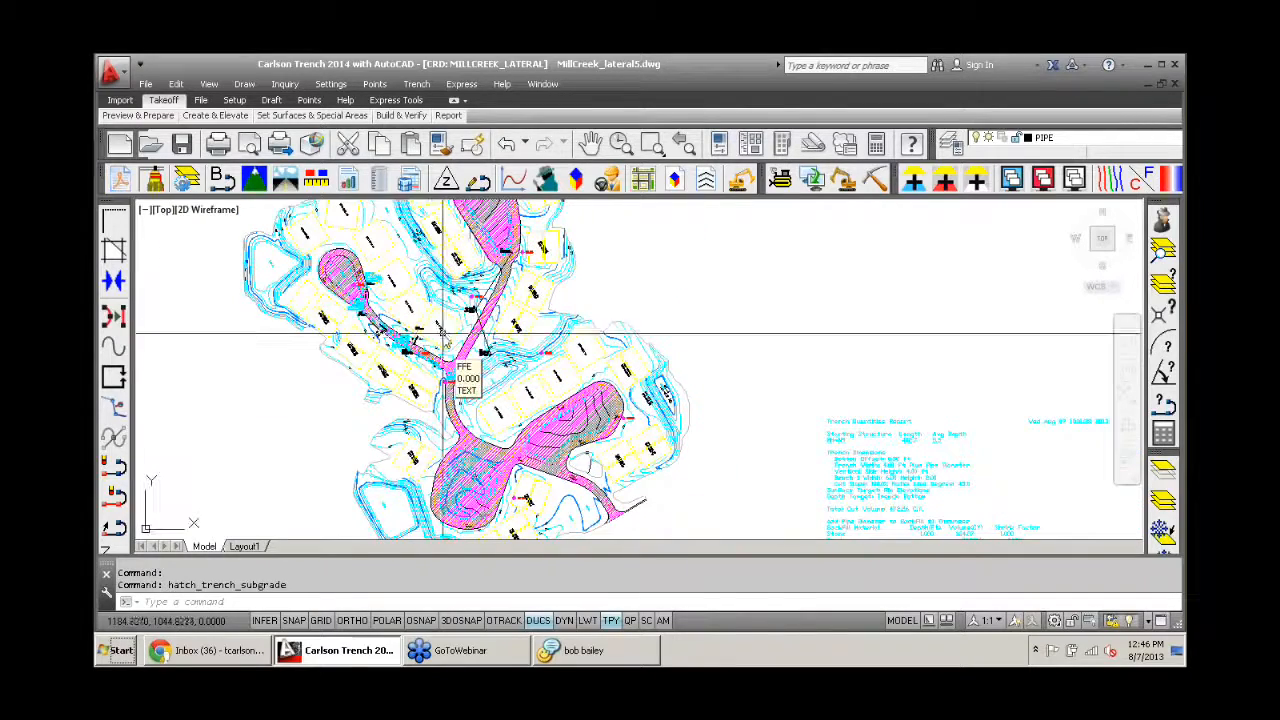
- Undo the last view change and erase the trench subgrade hatch
left_click(505, 143)
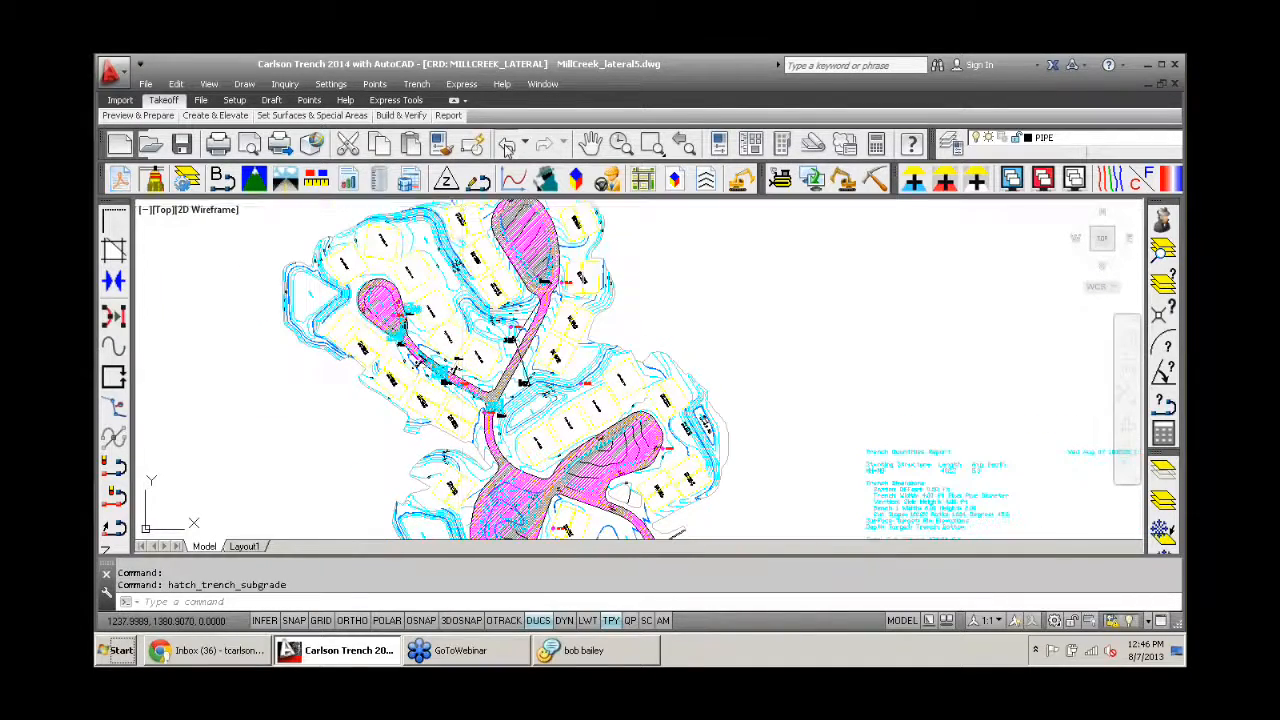
left_click(416, 84)
mouse_move(545, 358)
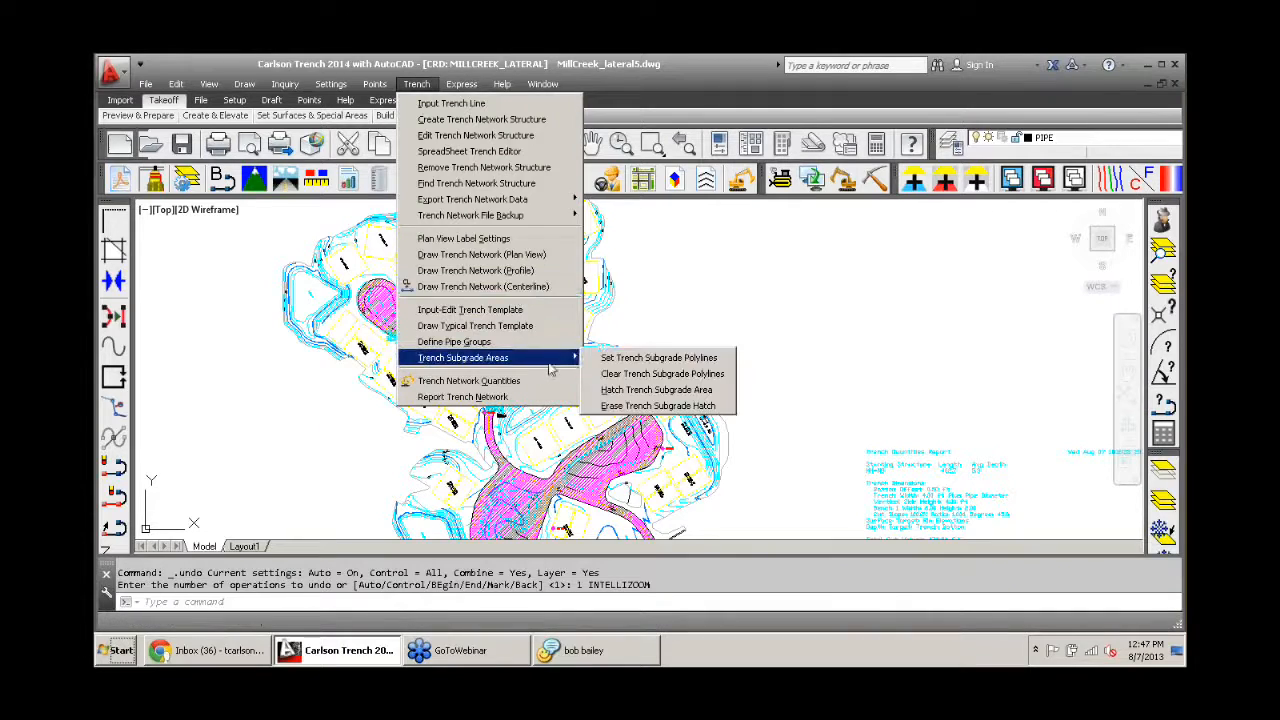
left_click(658, 405)
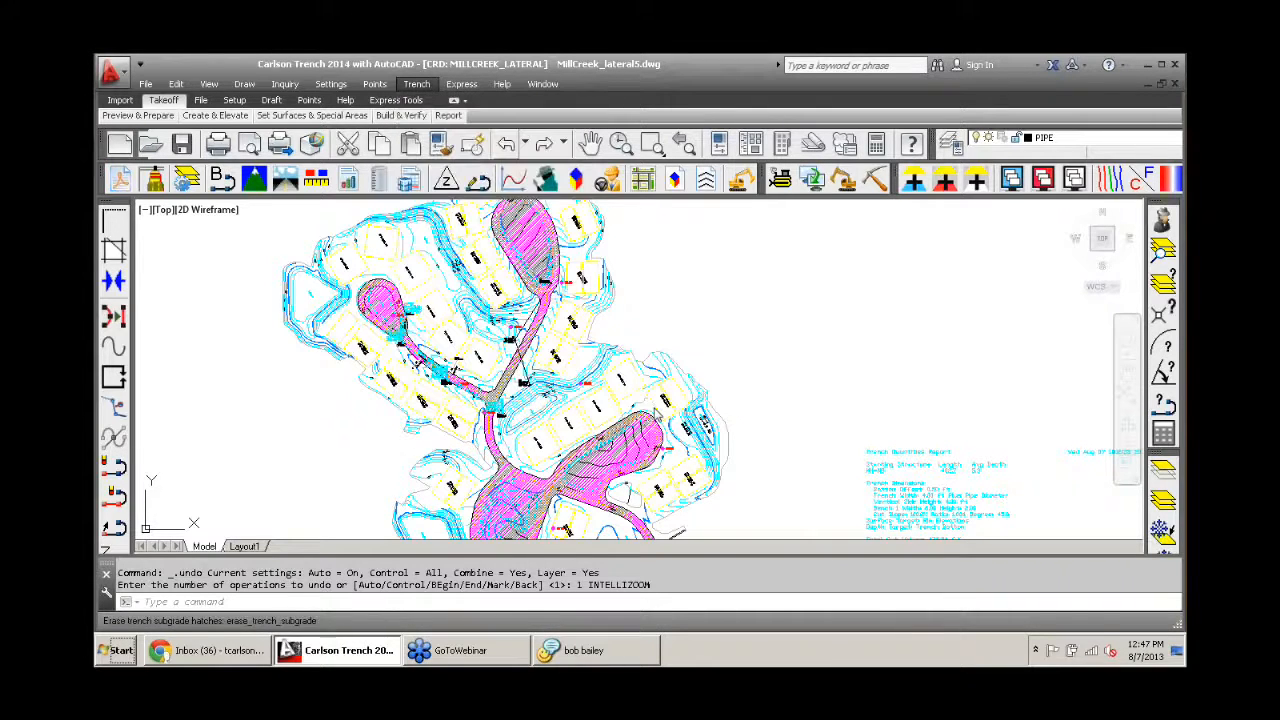
- Calculate the trench network quantities for all trench lines, using Trench12in Road.tch as the subgrade template
left_click(416, 84)
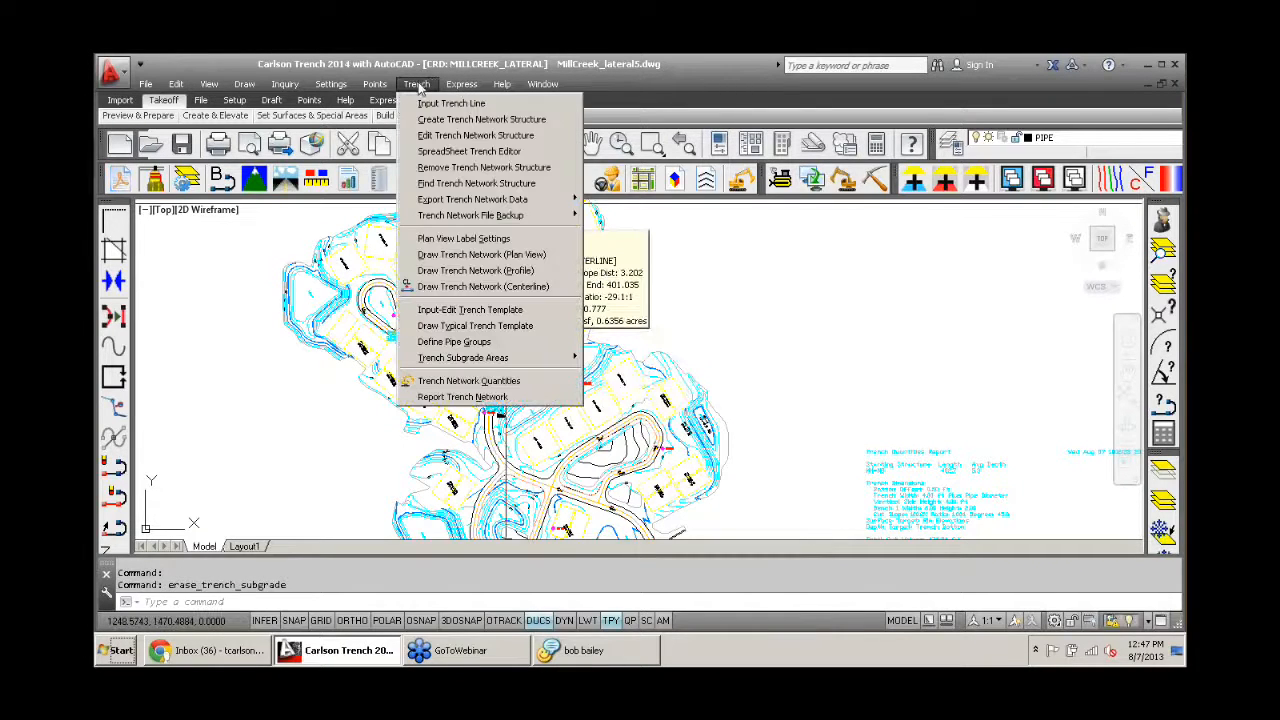
left_click(522, 380)
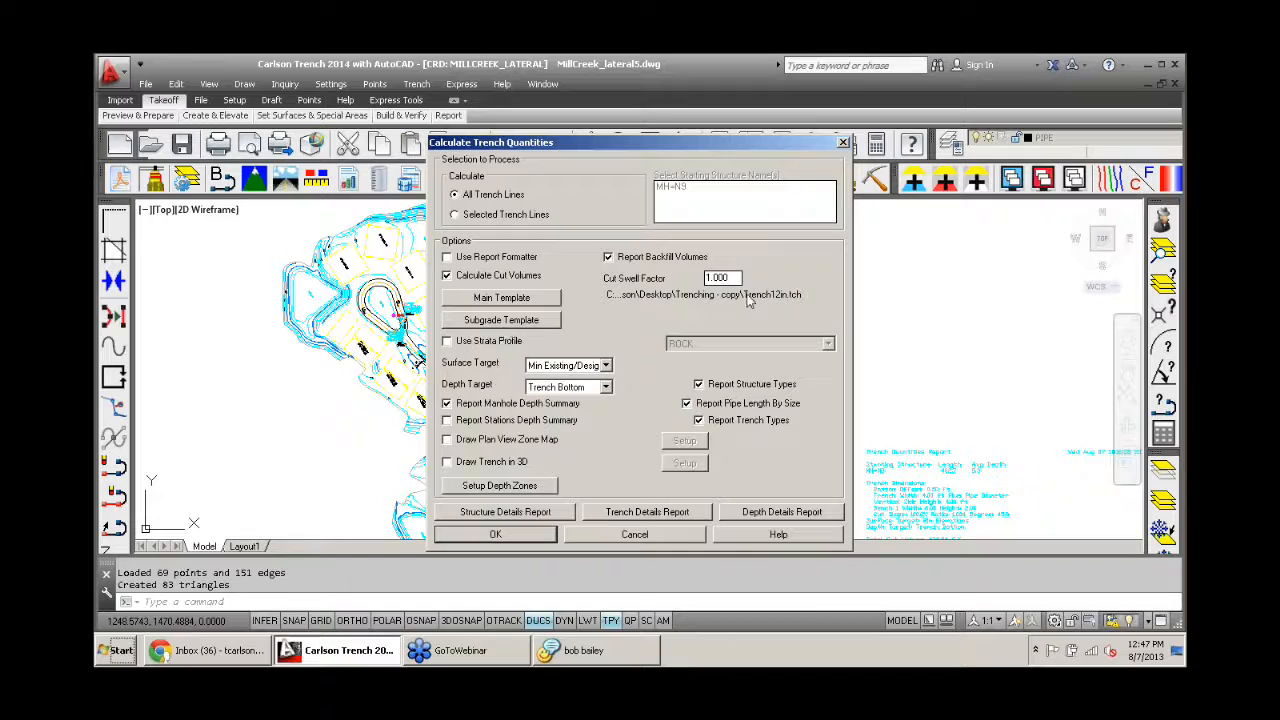
left_click(488, 322)
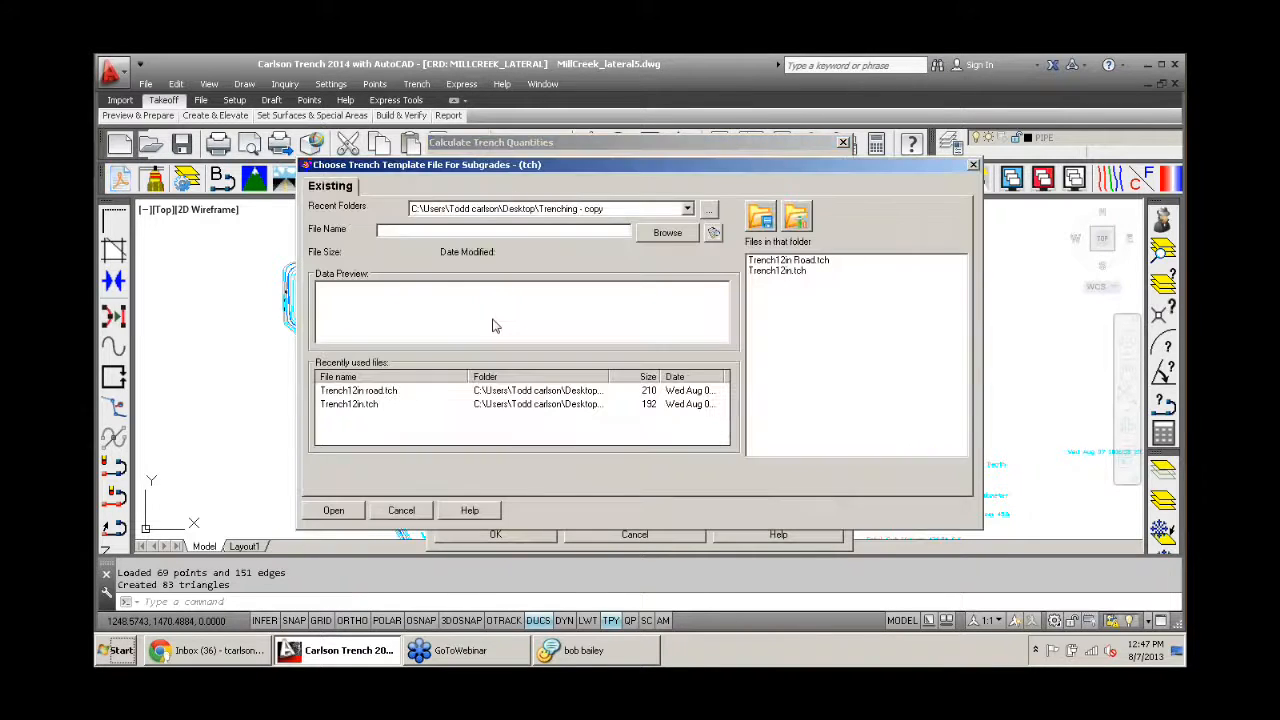
left_click(775, 261)
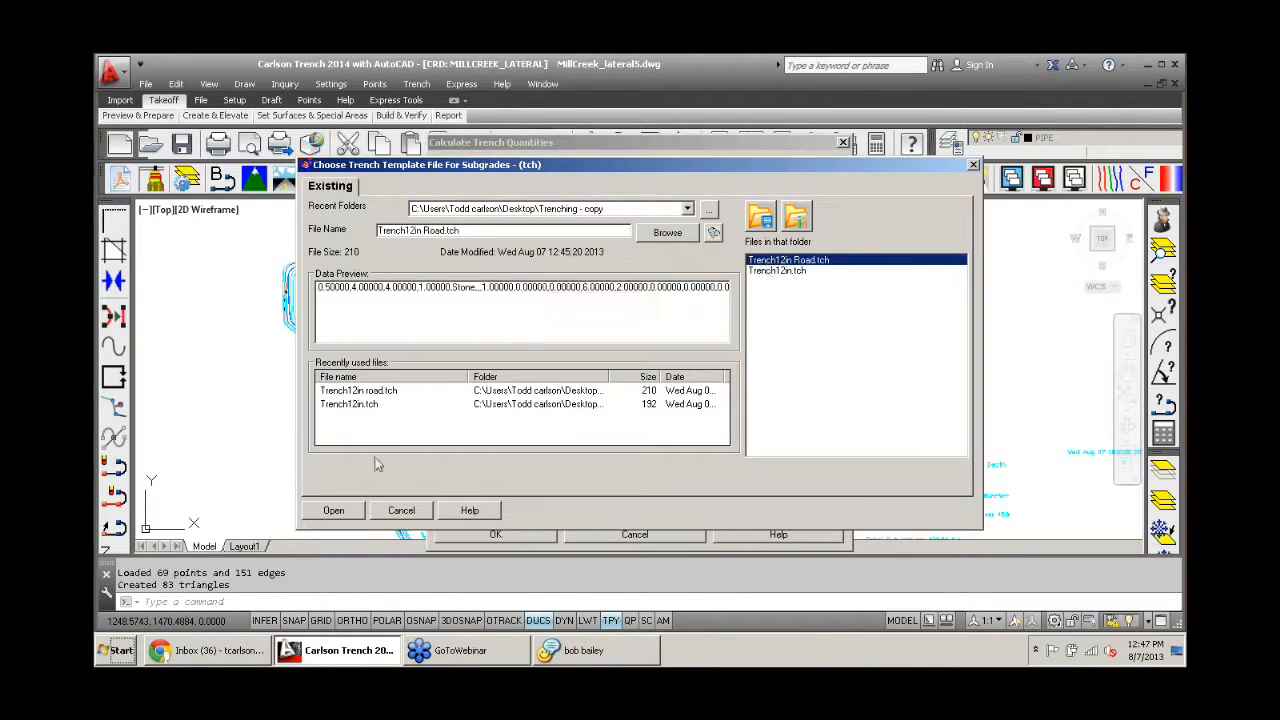
left_click(336, 511)
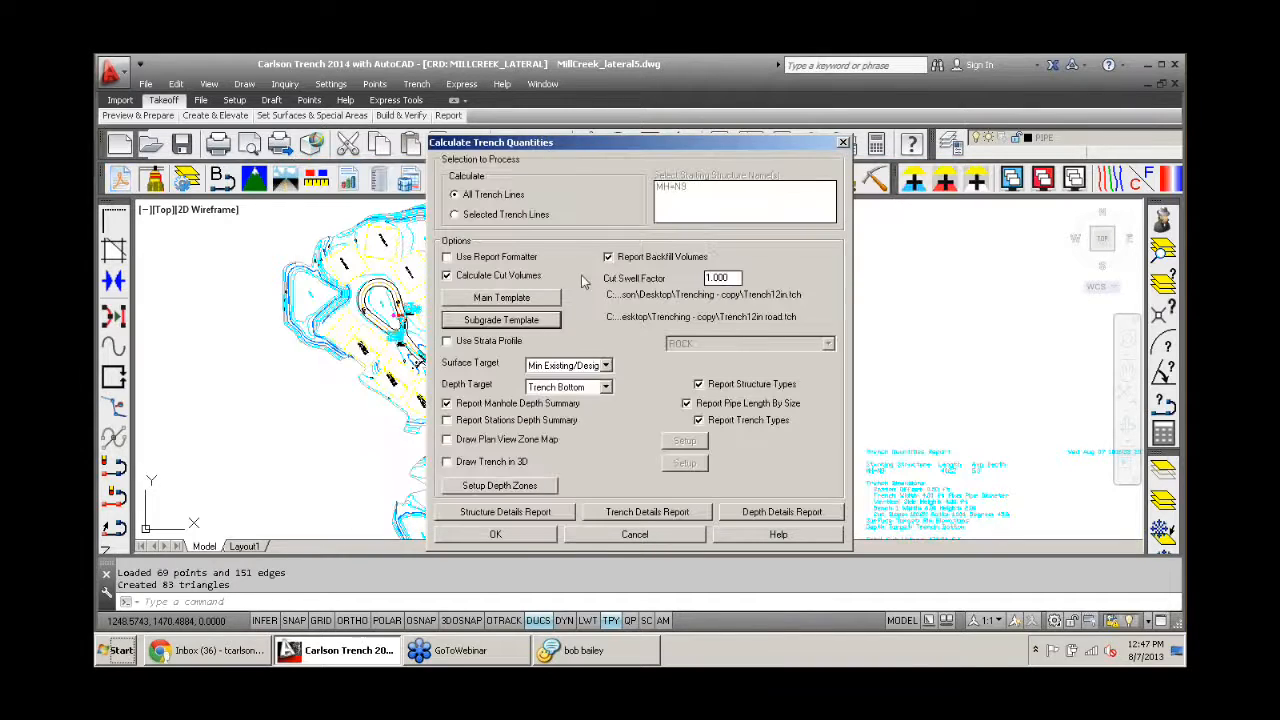
left_click(480, 540)
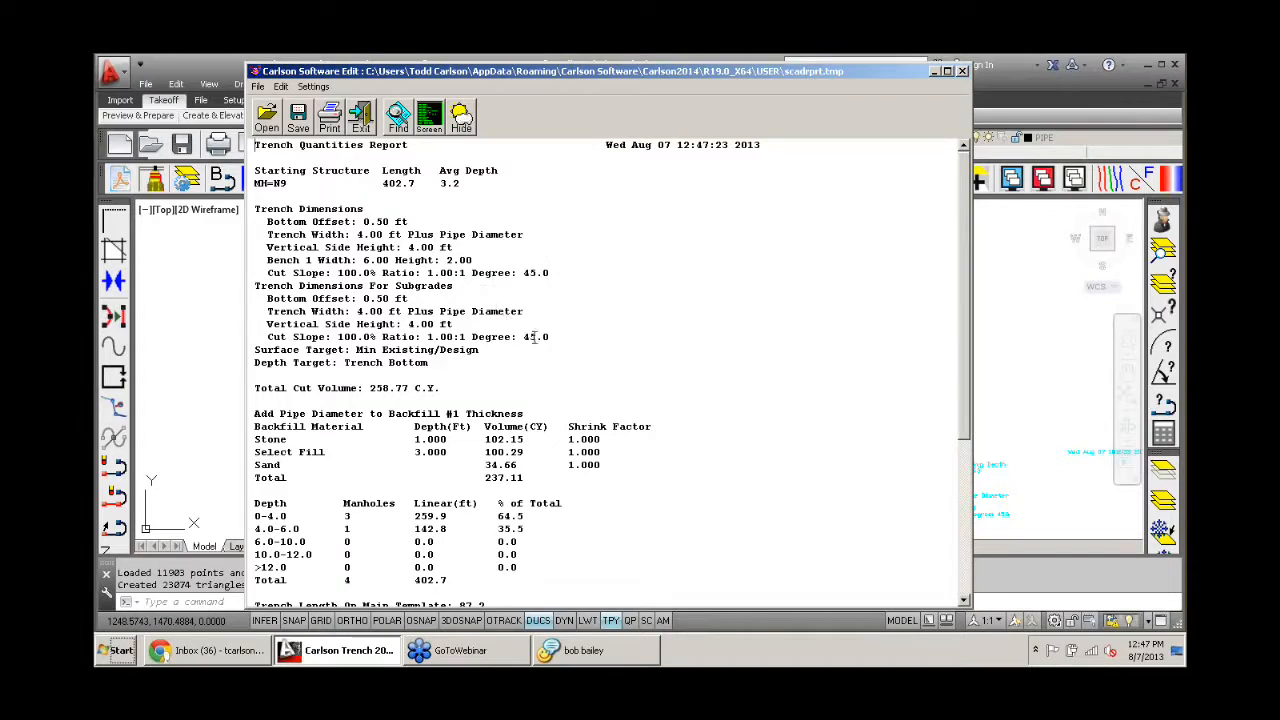
- Compare the main trench dimensions with the trench dimensions for subgrades in the Trench Quantities Report
left_click_drag(558, 340, 242, 215)
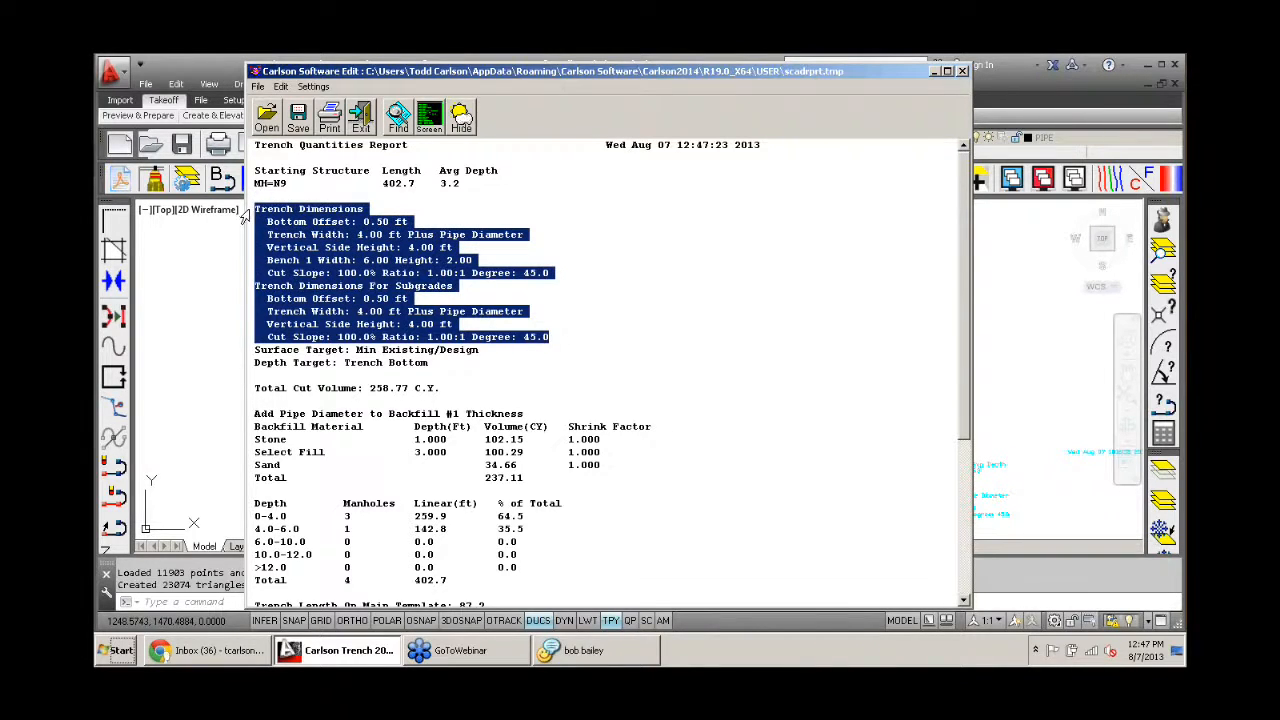
left_click(468, 292)
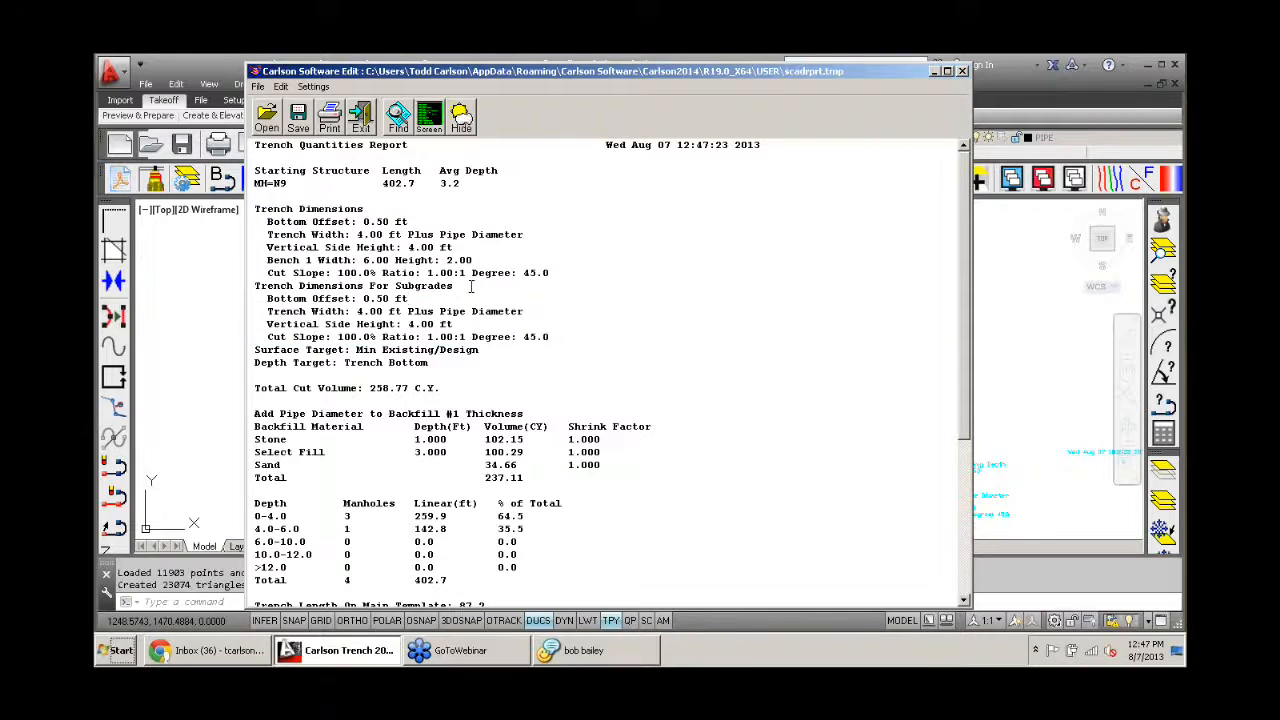
left_click_drag(470, 287, 242, 283)
scroll(566, 253, "down", 3)
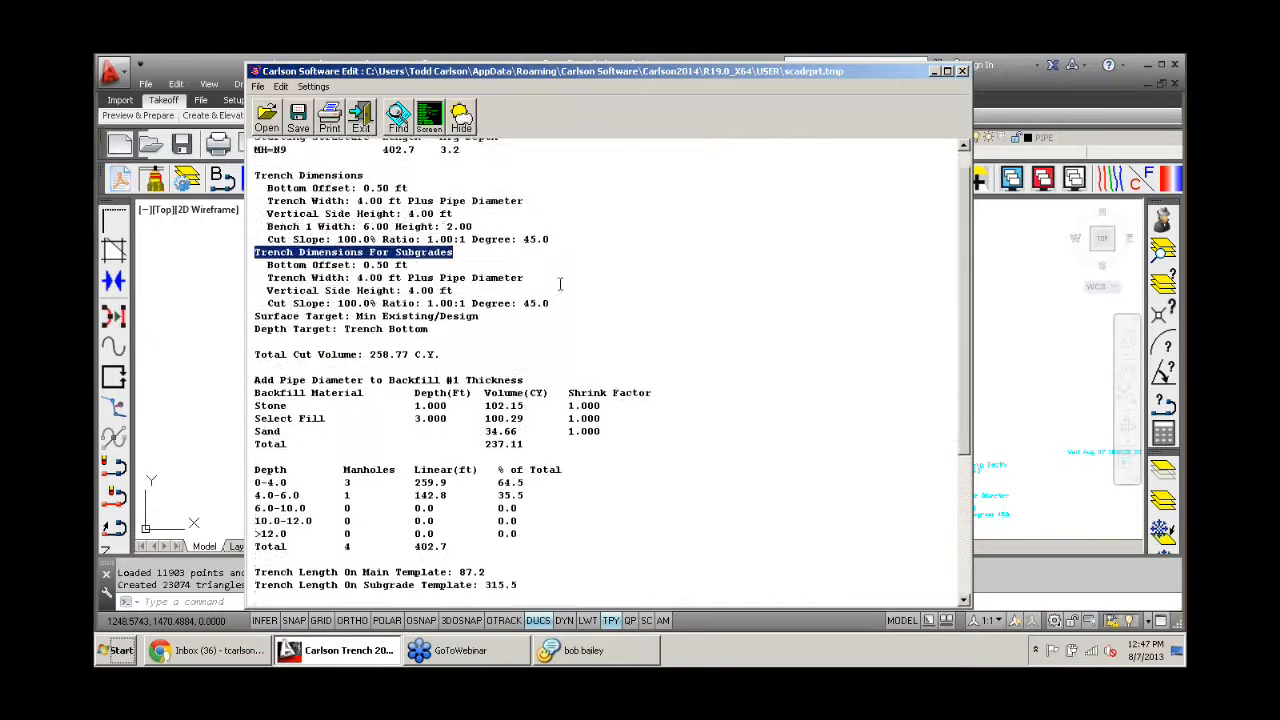
- Review the stone, select fill and sand backfill volumes and their total in the trench report
scroll(566, 253, "down", 1)
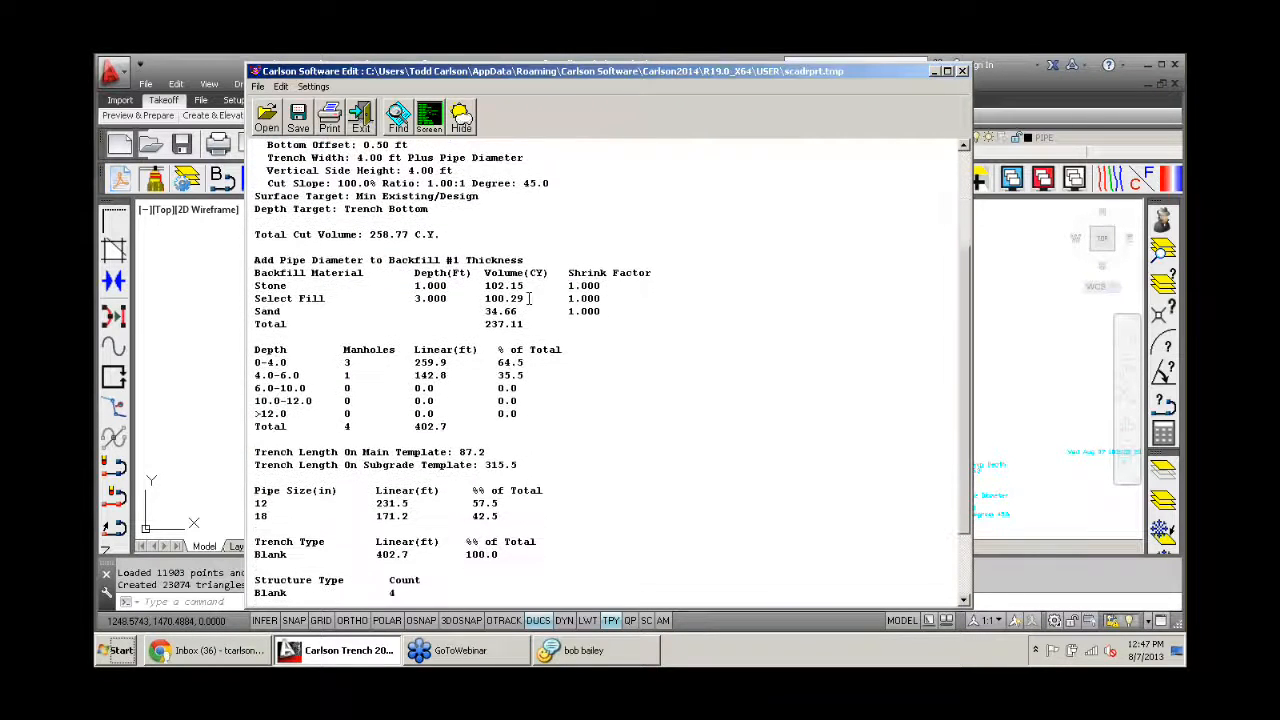
left_click_drag(530, 298, 487, 299)
left_click(529, 285)
left_click_drag(529, 285, 489, 313)
left_click(527, 323)
left_click_drag(522, 323, 488, 324)
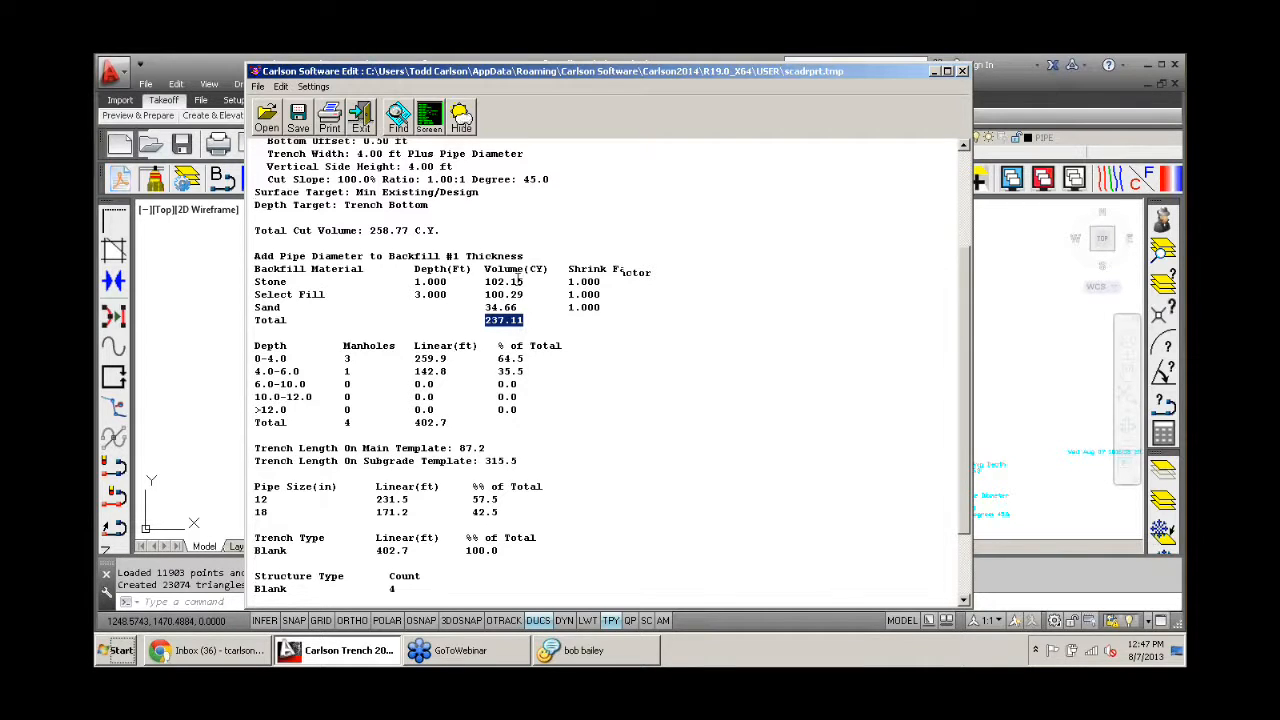
- Check the trench lengths reported for the subgrade template and the main template
scroll(518, 283, "down", 3)
left_click_drag(513, 370, 254, 370)
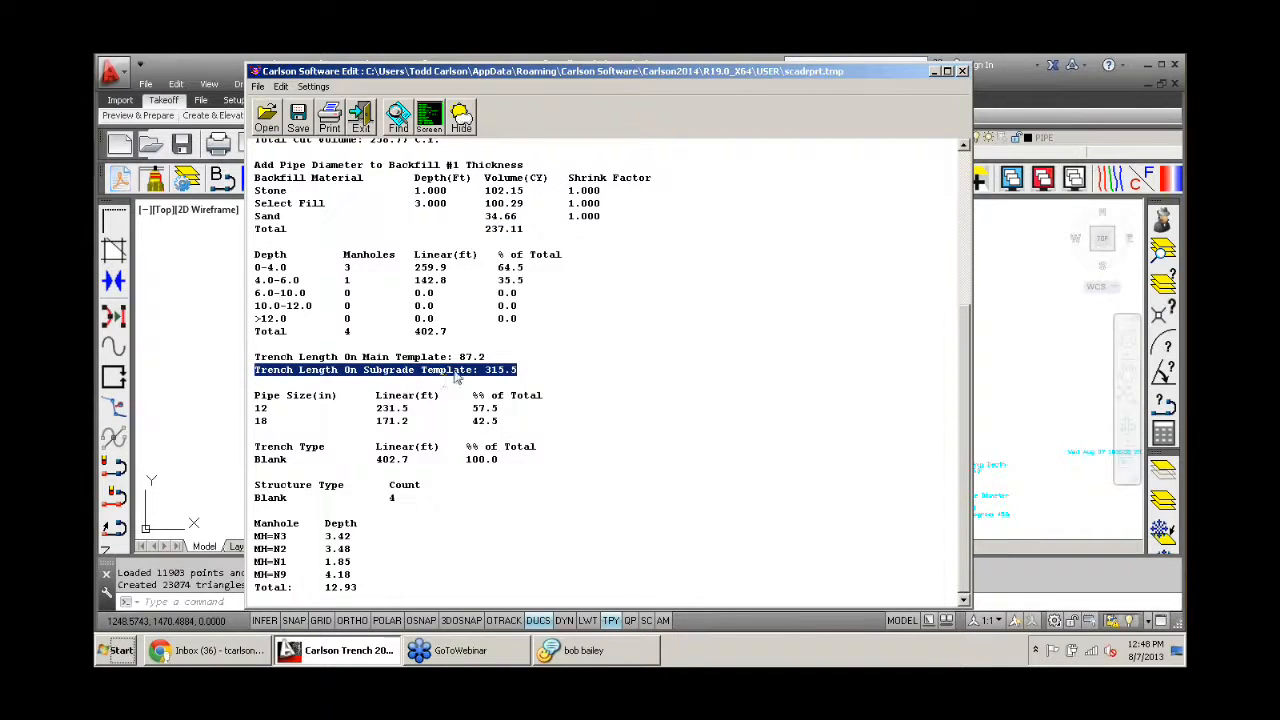
left_click_drag(486, 357, 252, 366)
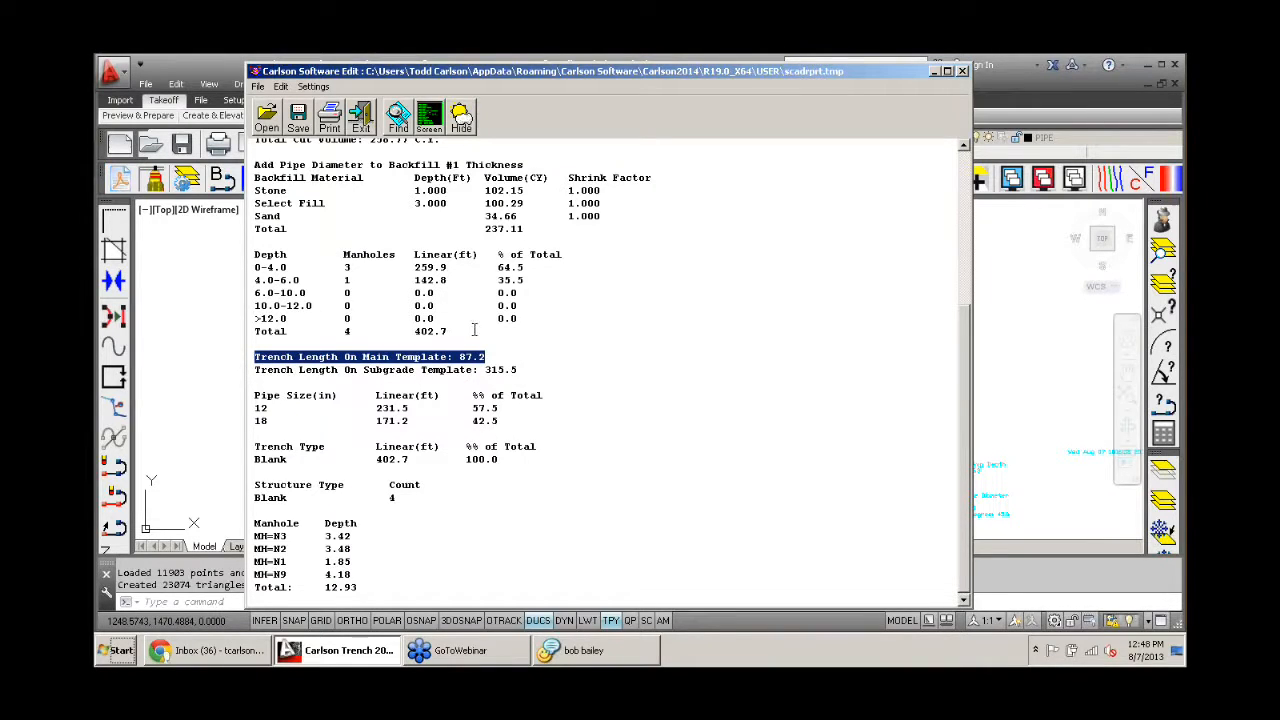
- Check the total cut volume in the trench quantities report and close the report
scroll(497, 330, "up", 1)
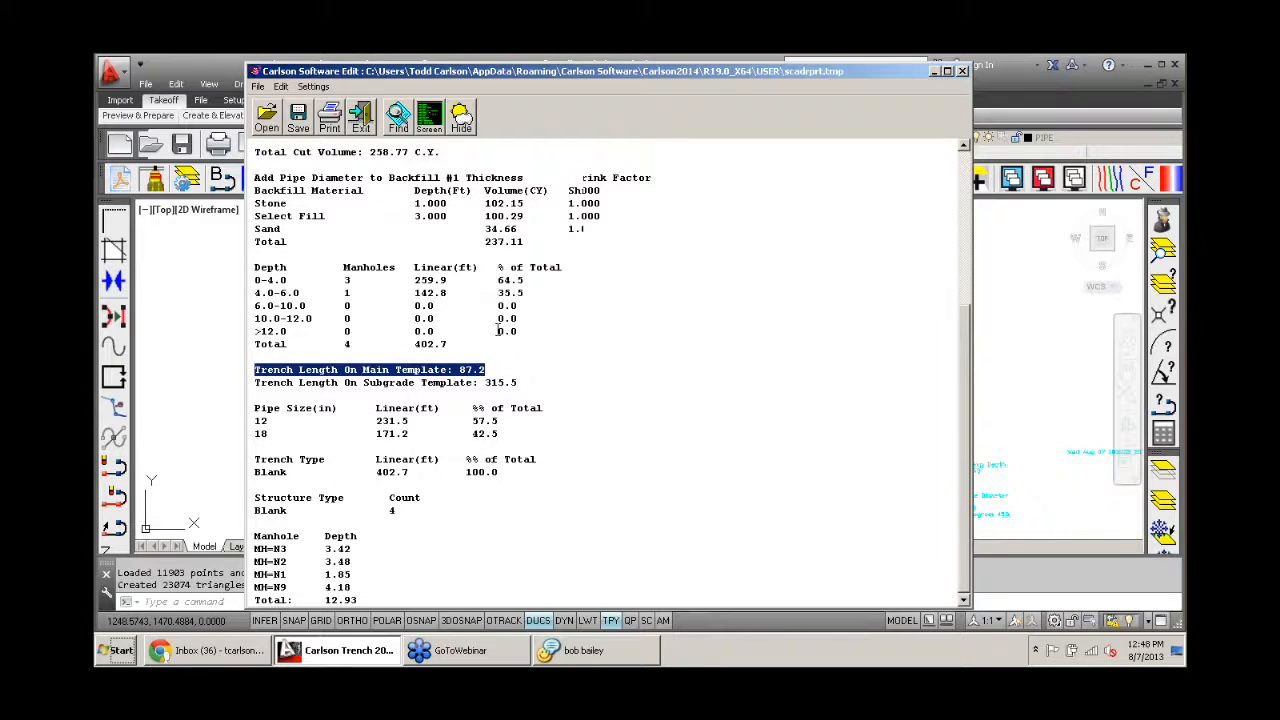
scroll(497, 330, "up", 5)
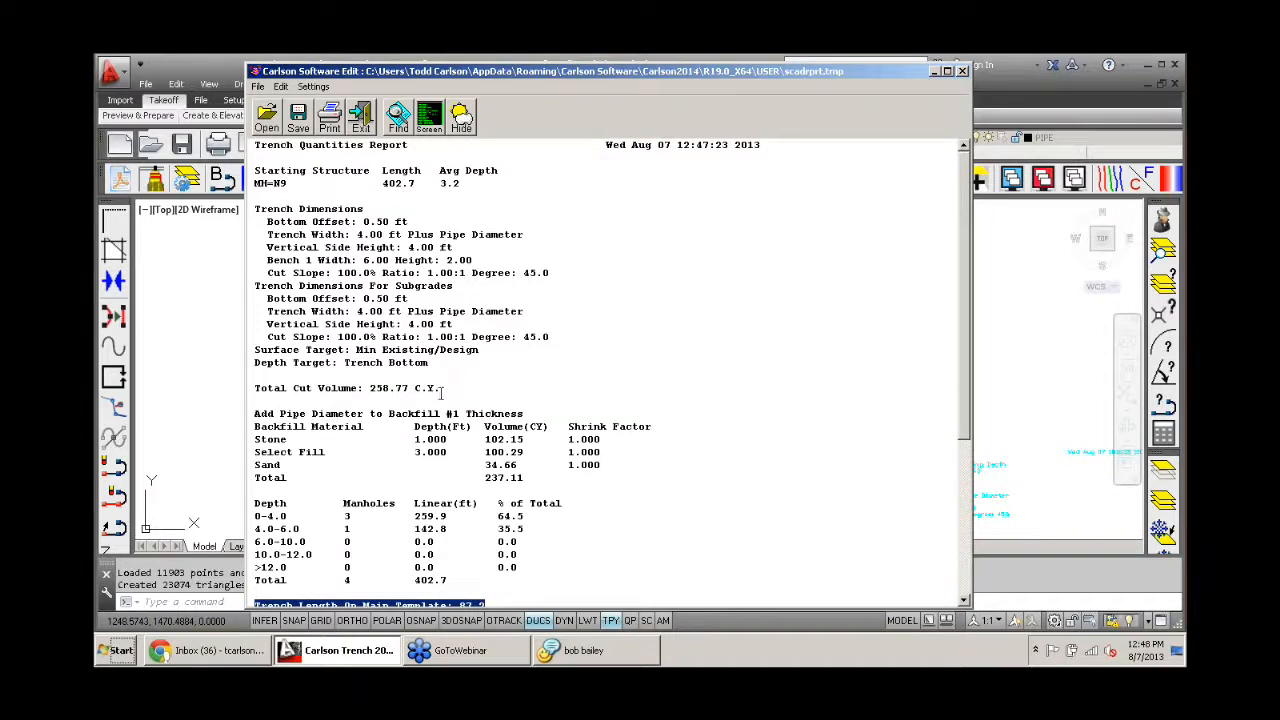
left_click_drag(442, 390, 247, 400)
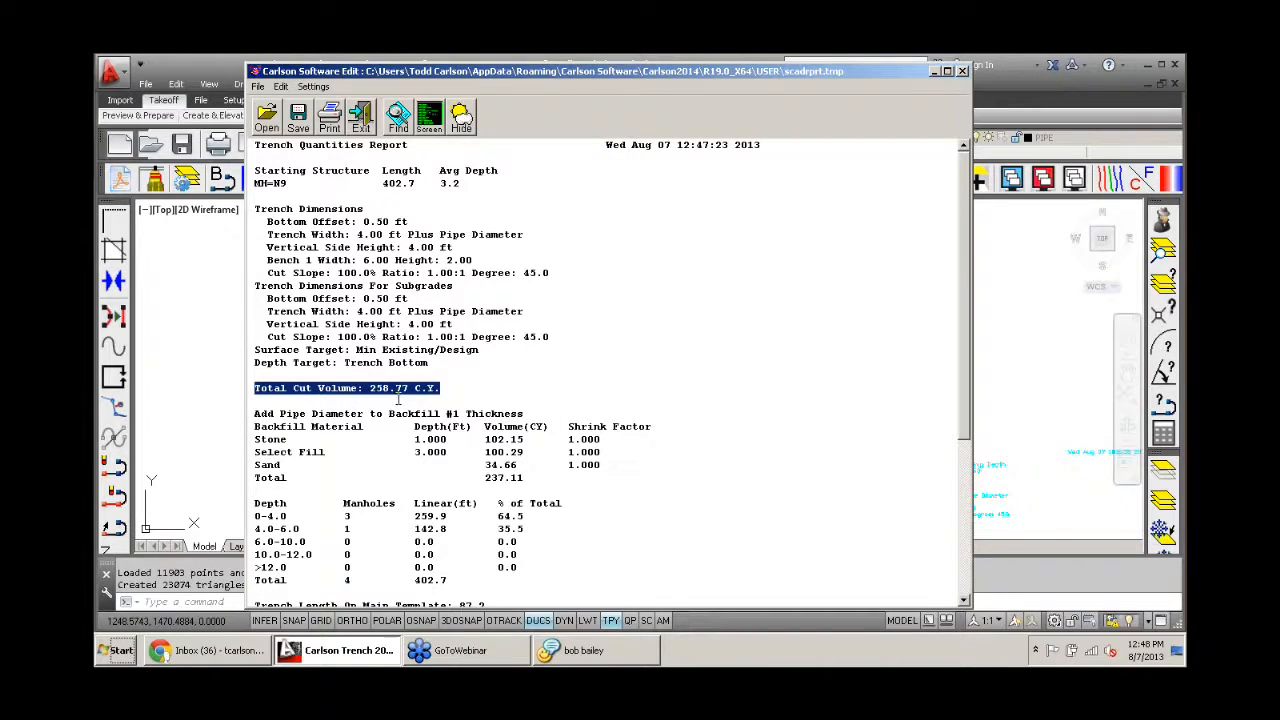
left_click(361, 120)
- Examine the 18-inch sewer run between manholes N2 and N3 along the road in the drawing
scroll(481, 418, "up", 8)
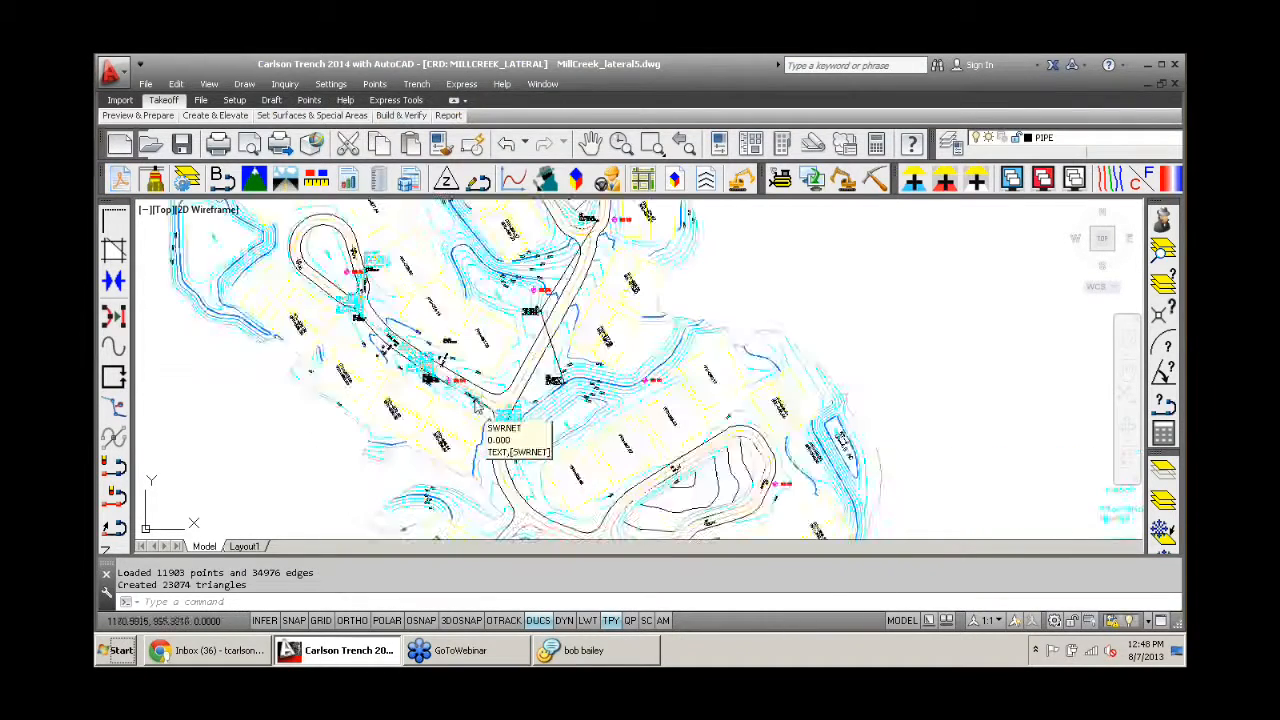
scroll(379, 293, "up", 8)
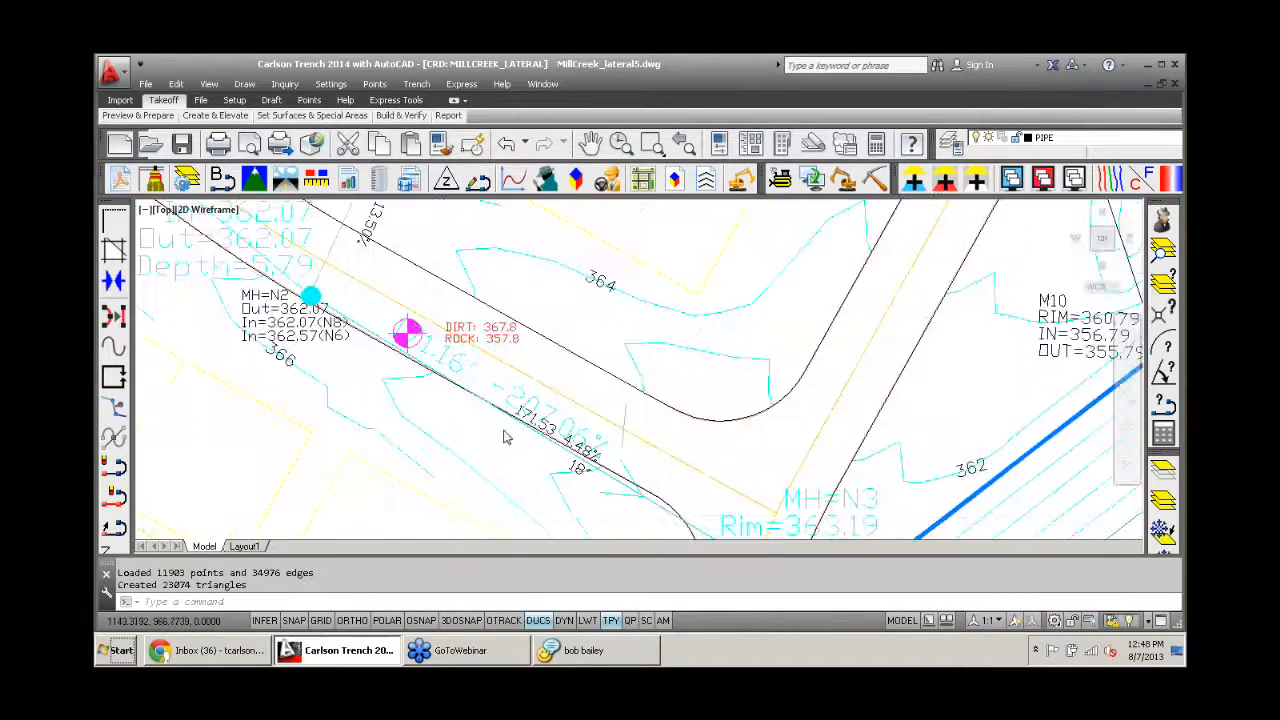
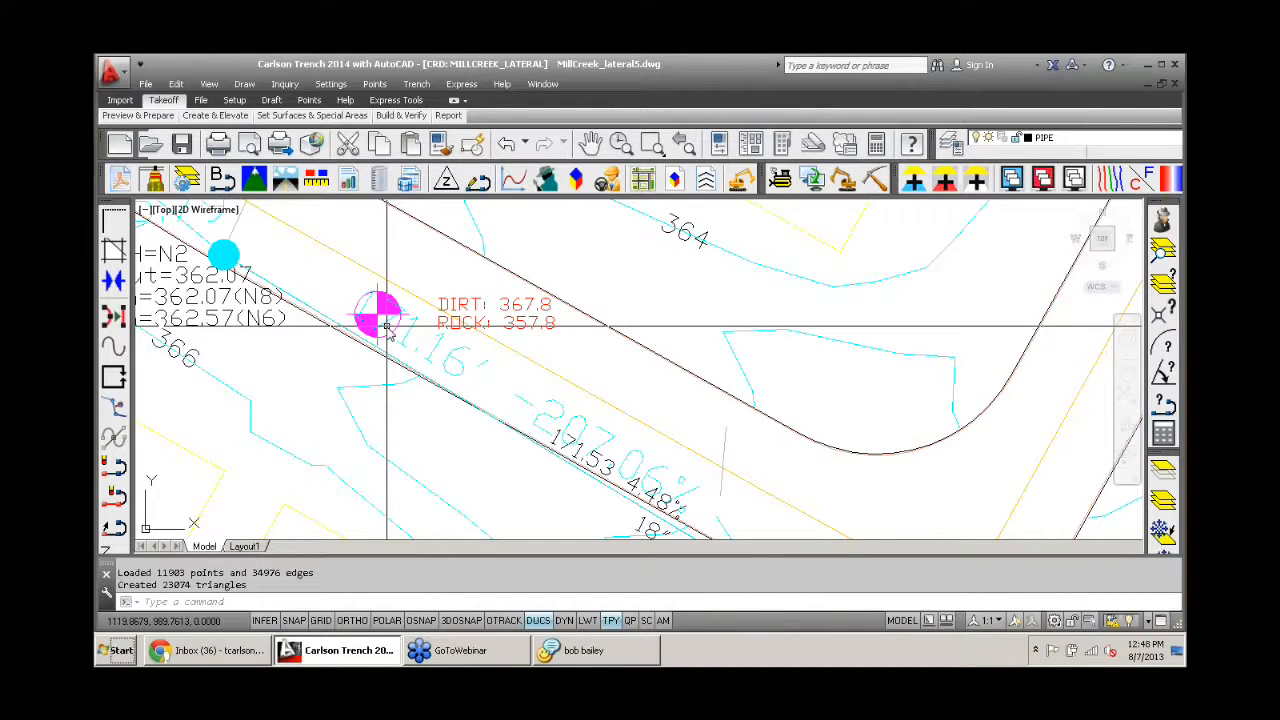
- Examine the dirt and rock elevations labelled on the drillhole beside manhole N2 along the sewer run
scroll(387, 325, "down", 2)
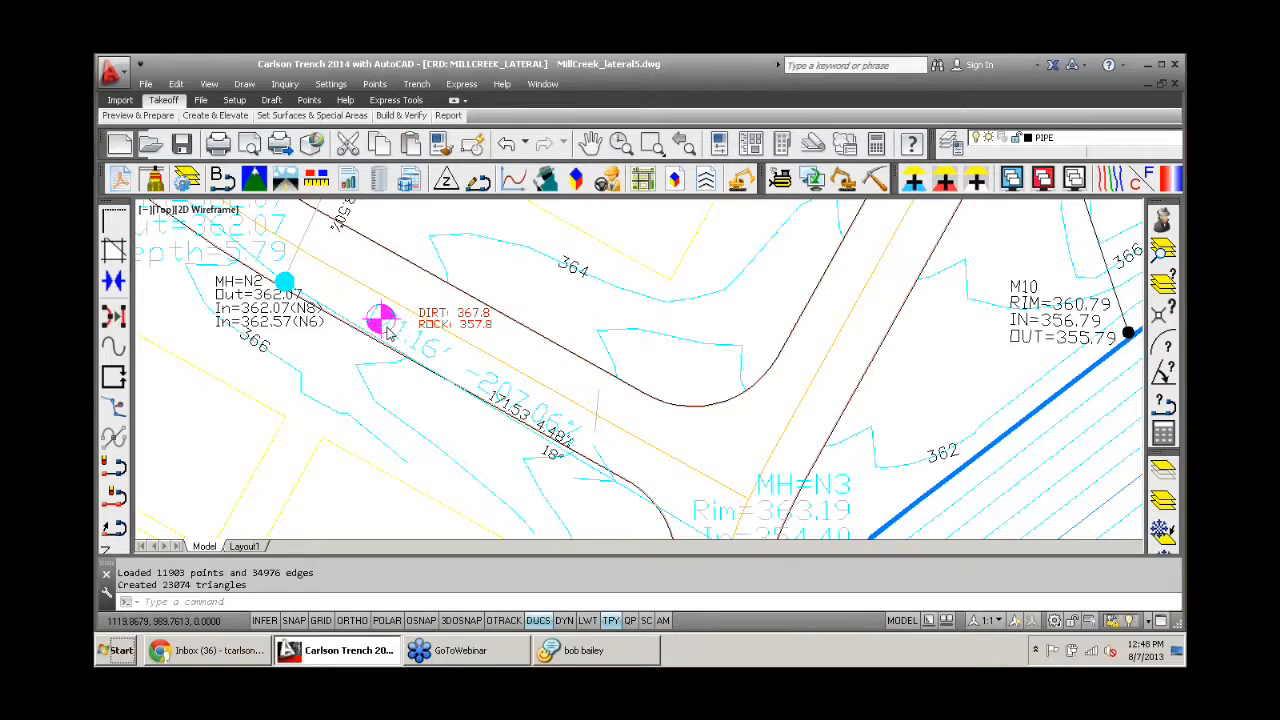
scroll(387, 327, "down", 4)
middle_click_drag(456, 320, 493, 340)
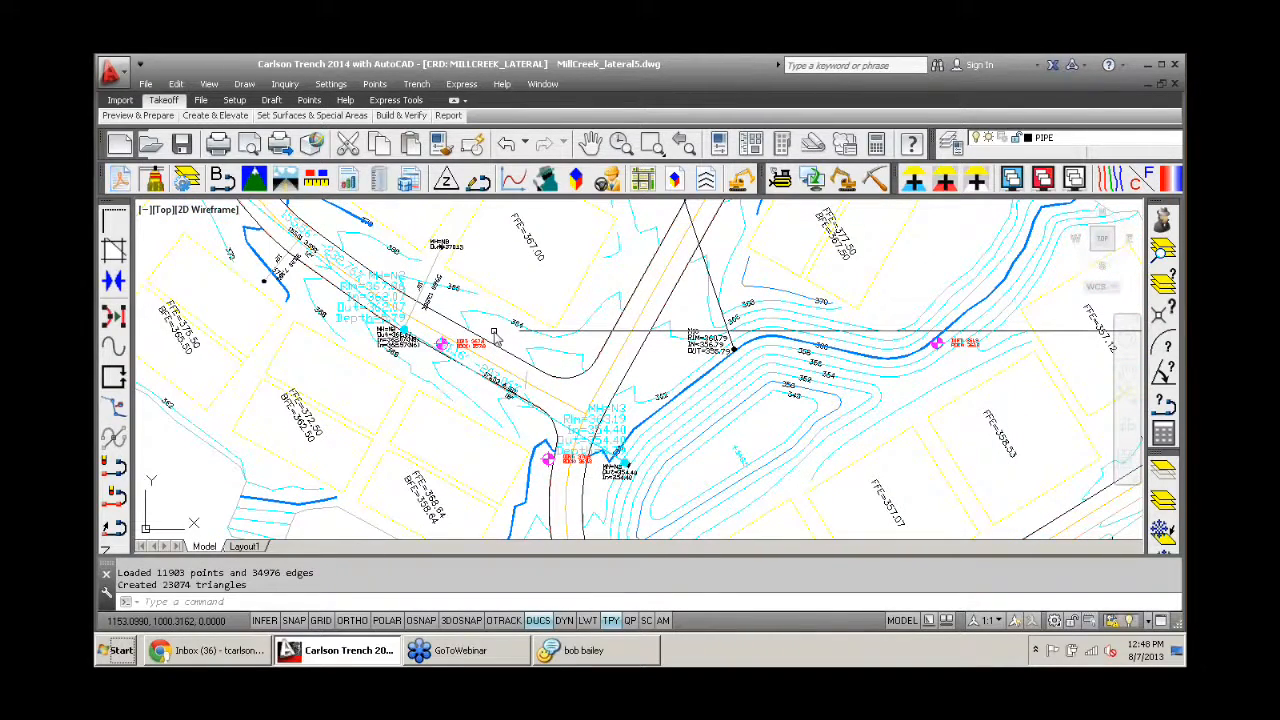
scroll(493, 333, "up", 8)
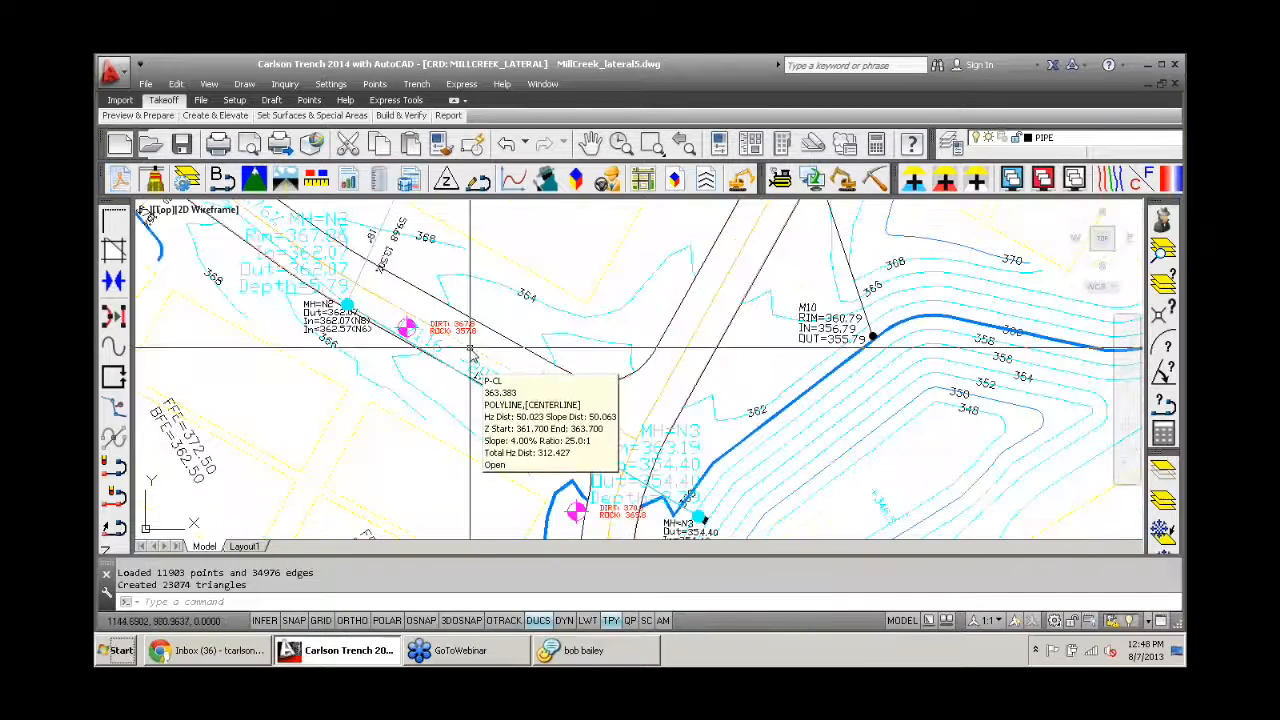
scroll(394, 341, "up", 2)
middle_click_drag(366, 323, 624, 405)
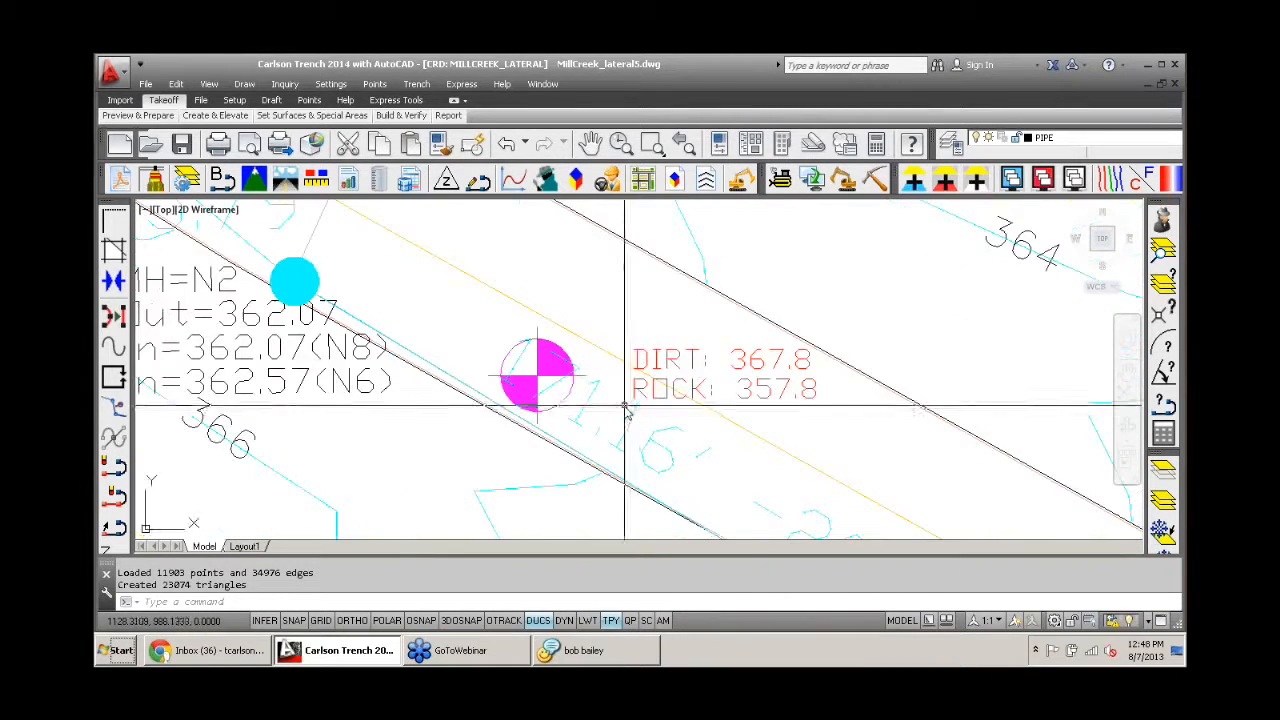
scroll(621, 405, "down", 2)
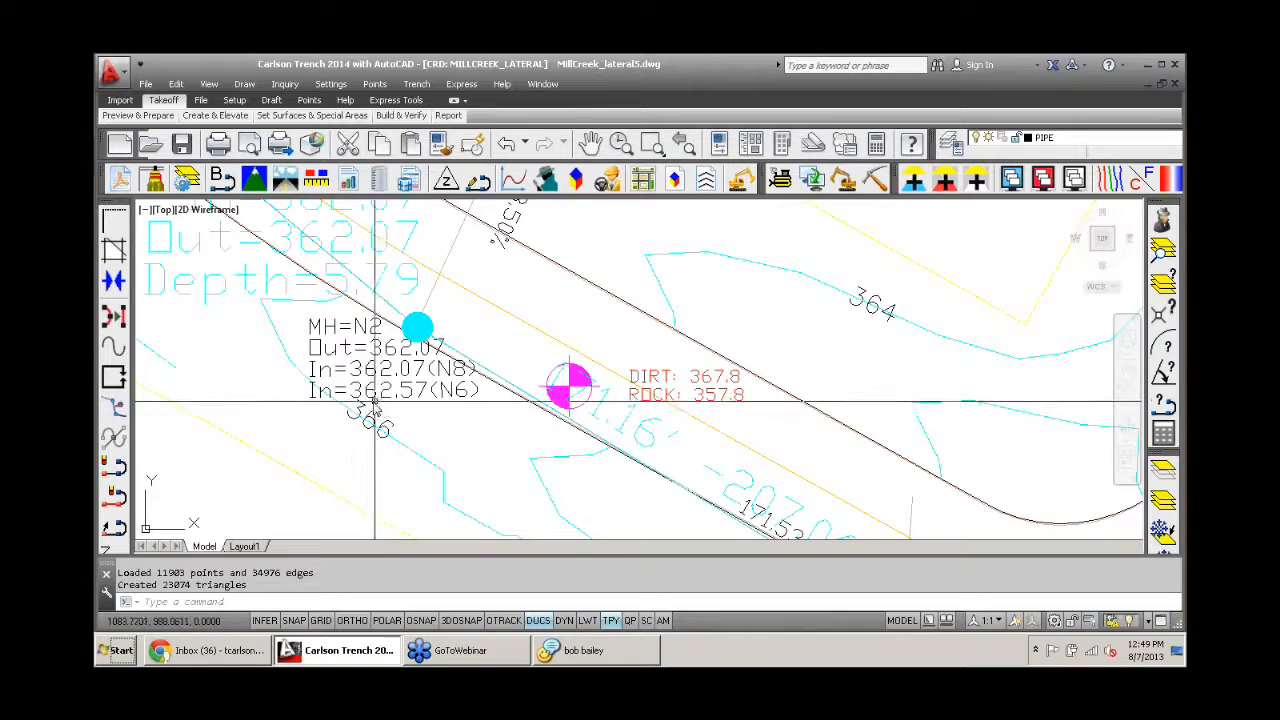
scroll(465, 392, "down", 6)
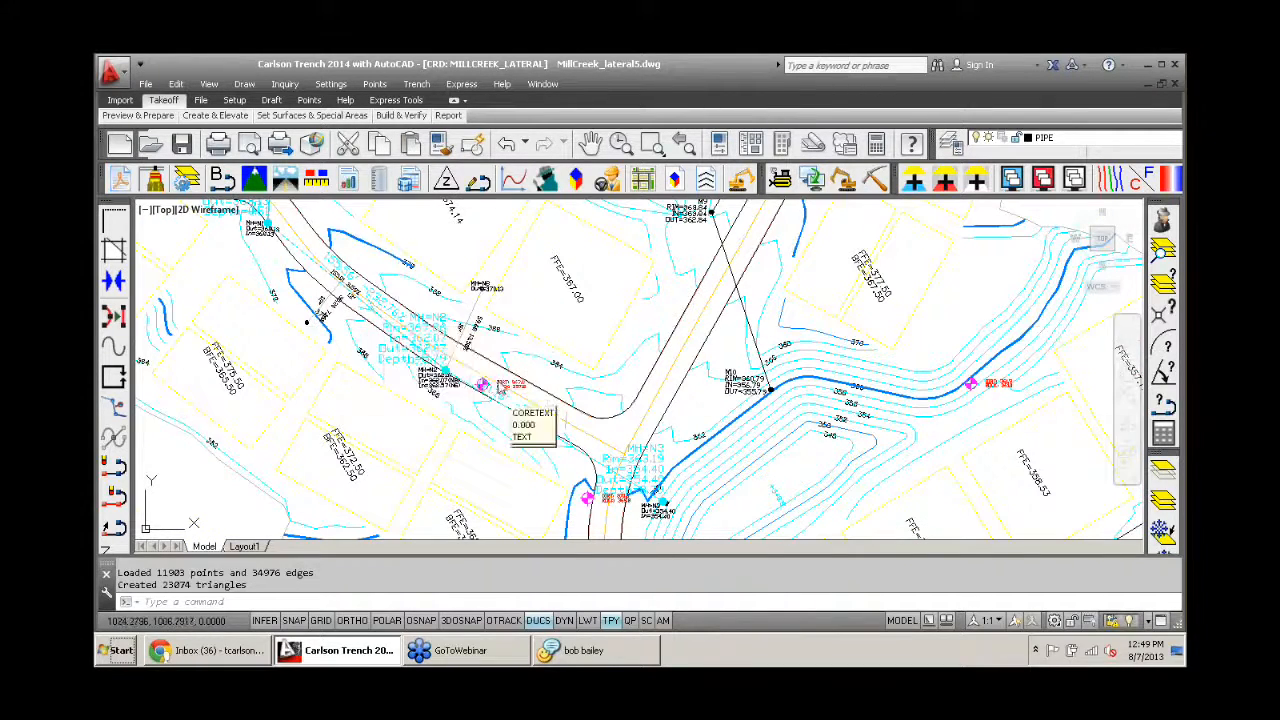
- Examine the drillhole labels beside manhole N3 and the spread of drillholes across the surrounding site
scroll(588, 437, "up", 8)
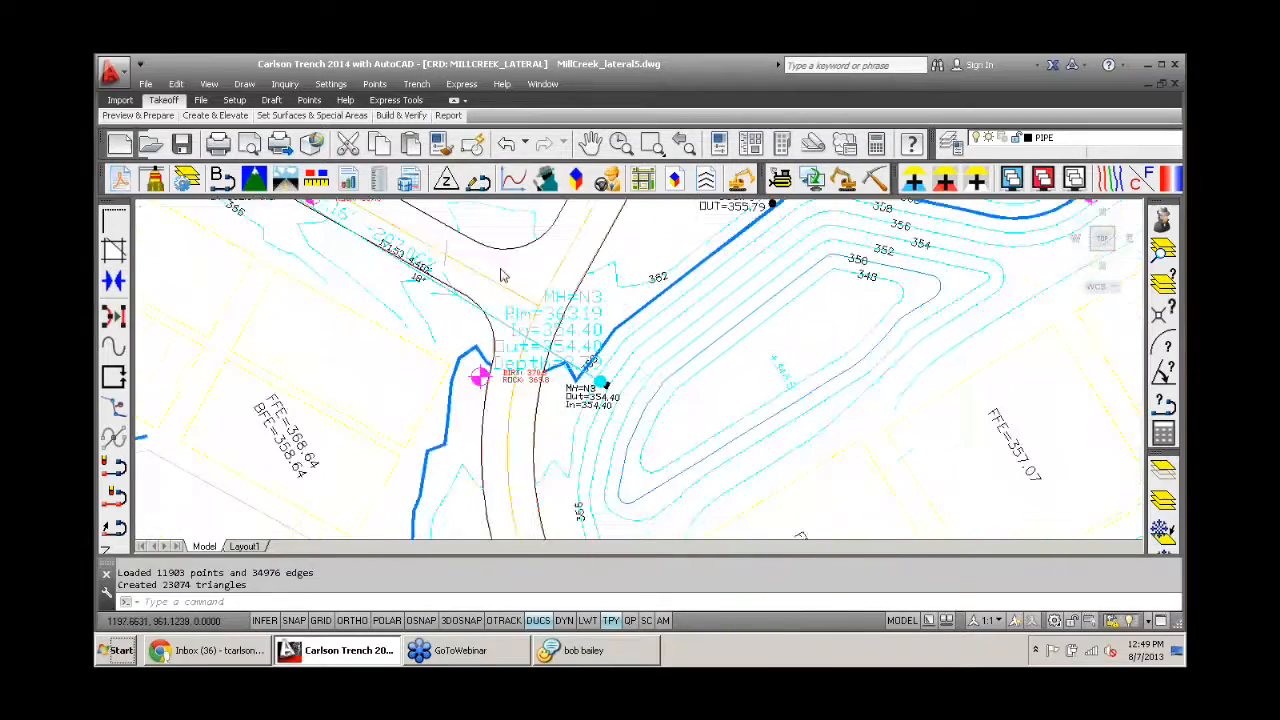
middle_click_drag(583, 383, 531, 457)
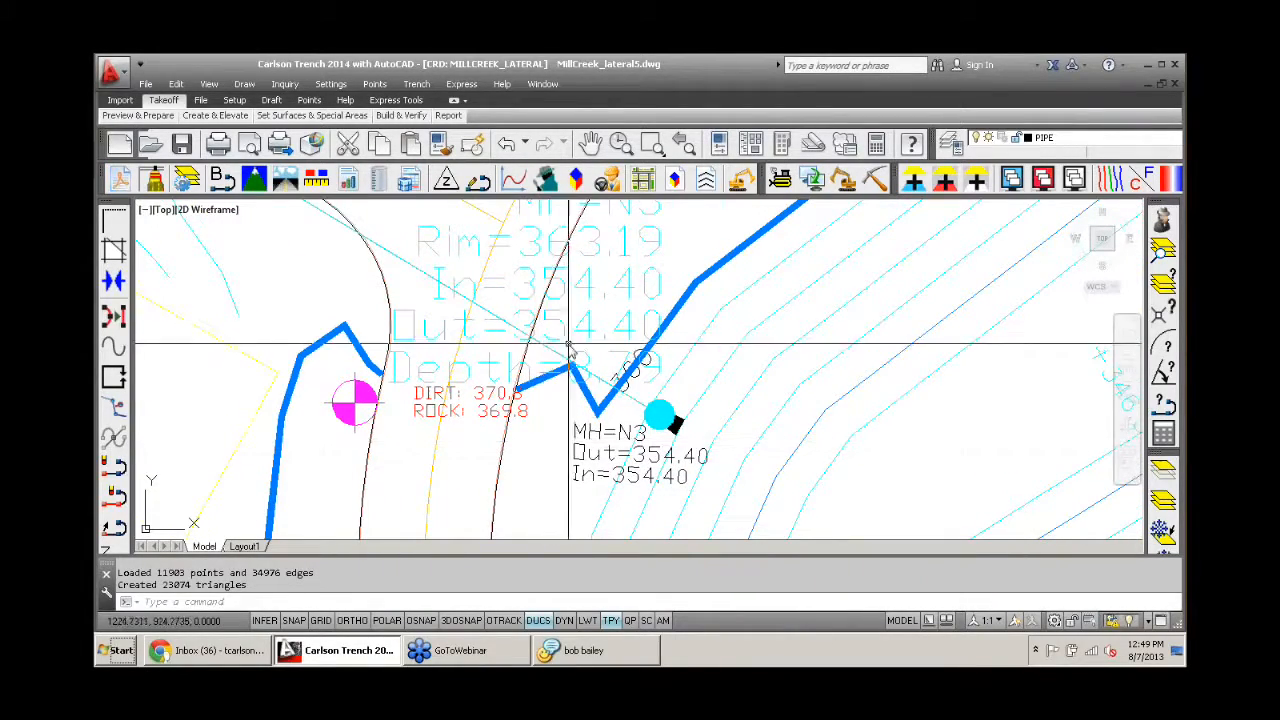
mouse_move(537, 345)
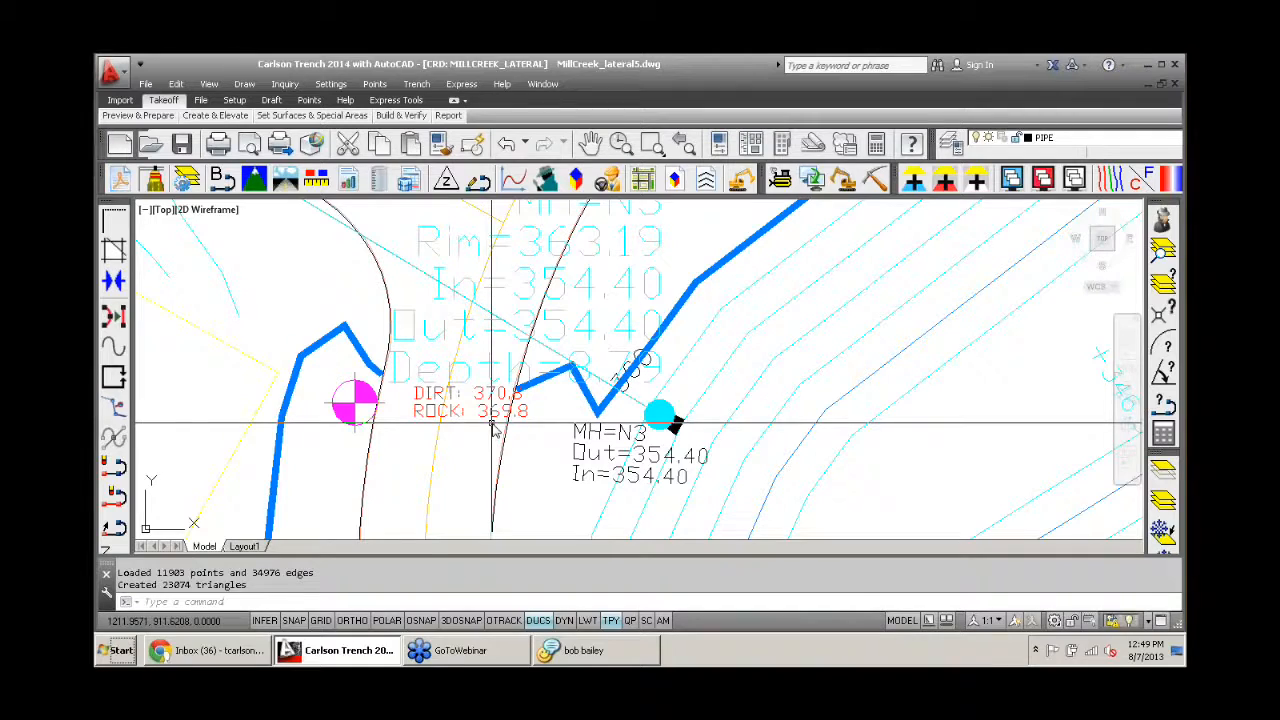
scroll(500, 432, "down", 2)
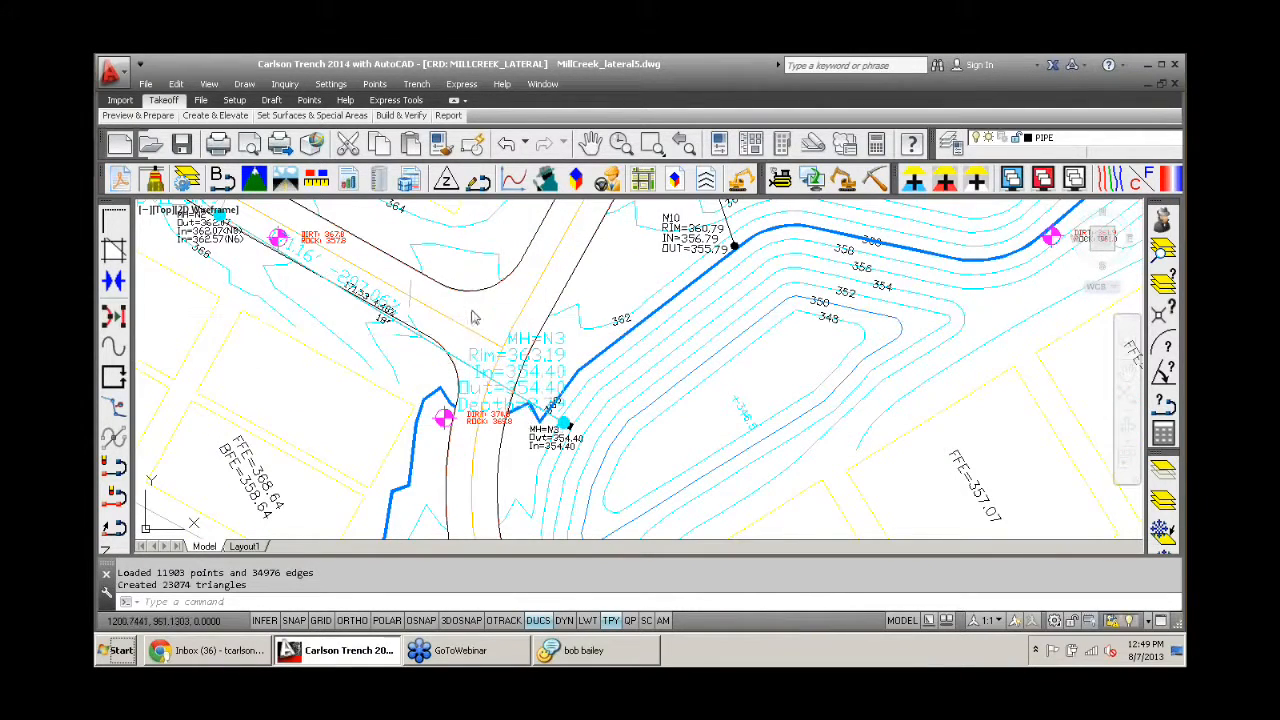
scroll(530, 400, "down", 2)
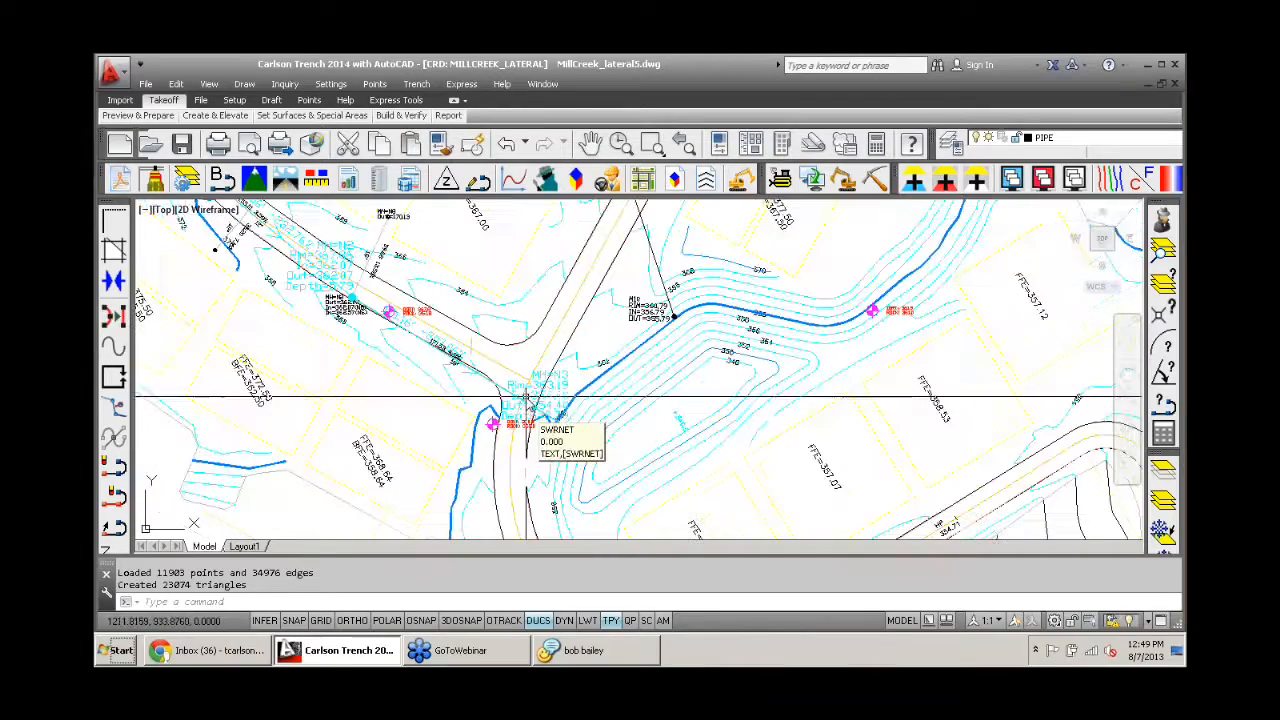
middle_click_drag(513, 341, 479, 373)
scroll(465, 288, "down", 2)
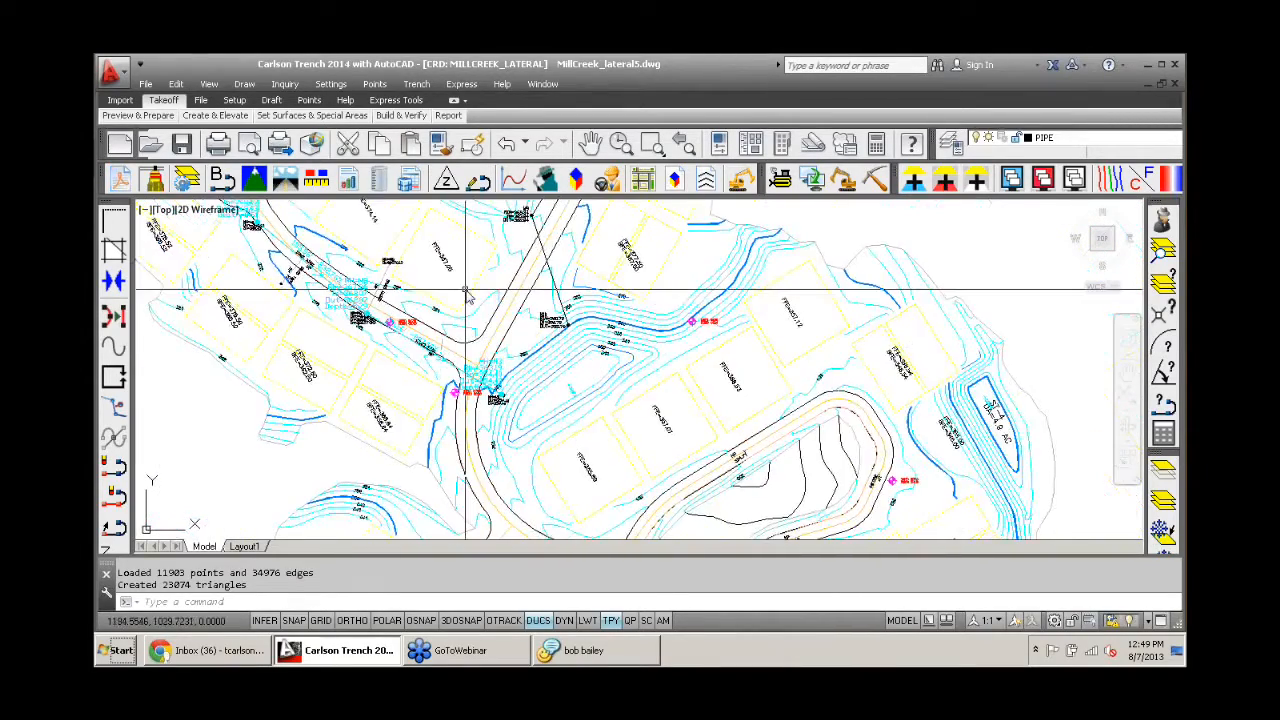
middle_click_drag(465, 288, 514, 308)
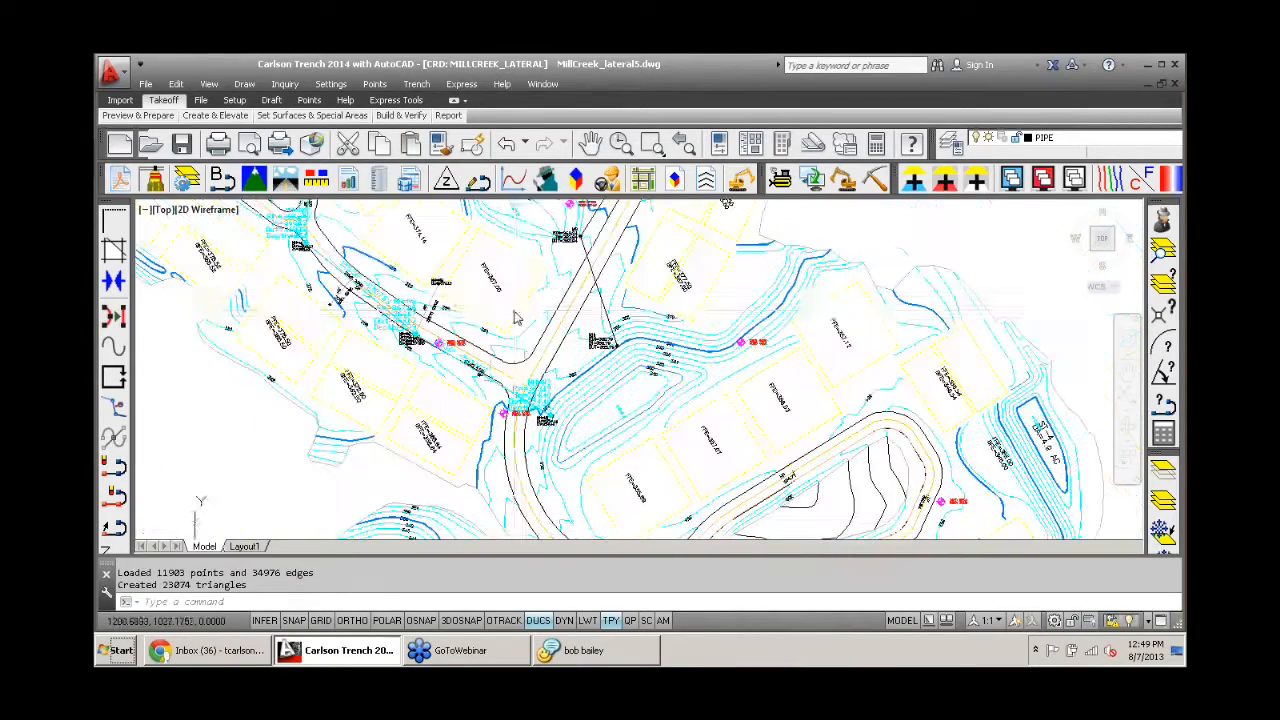
- Switch to the GeoTech module, check the DIRT and ROCK strata in the drillhole definition, and accept the settings
left_click(875, 182)
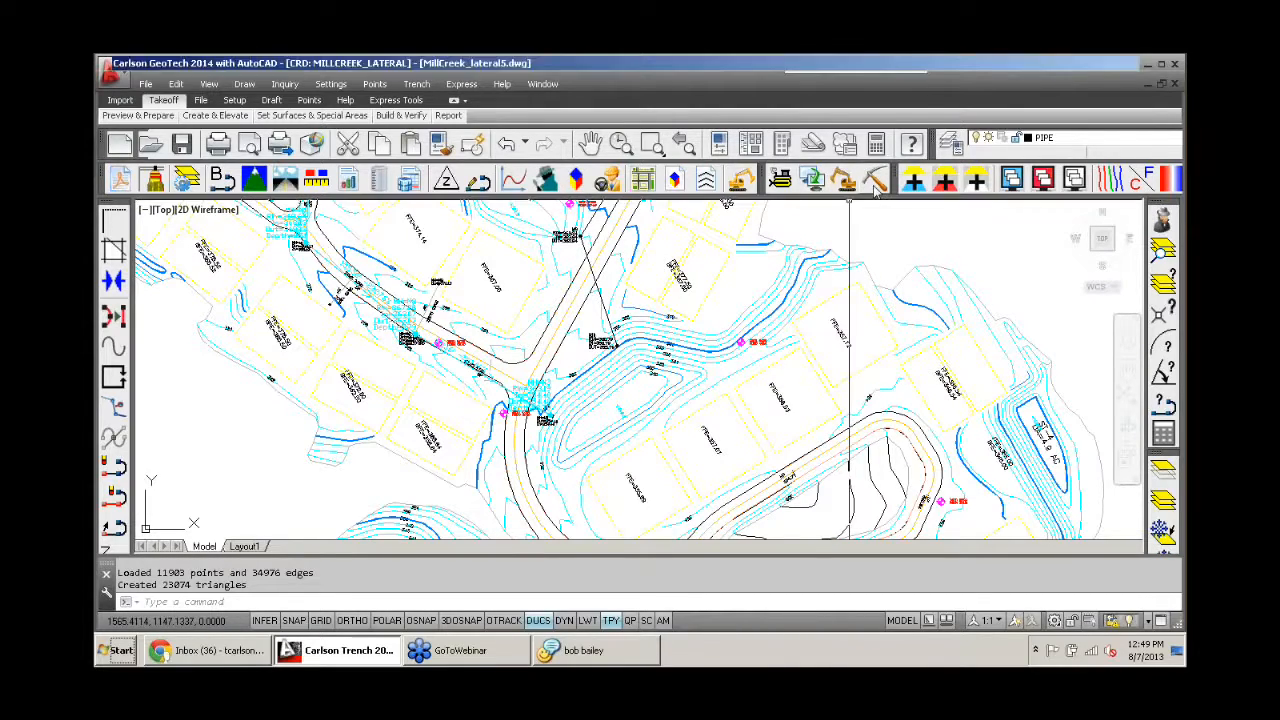
middle_click_drag(528, 303, 426, 283)
left_click(418, 84)
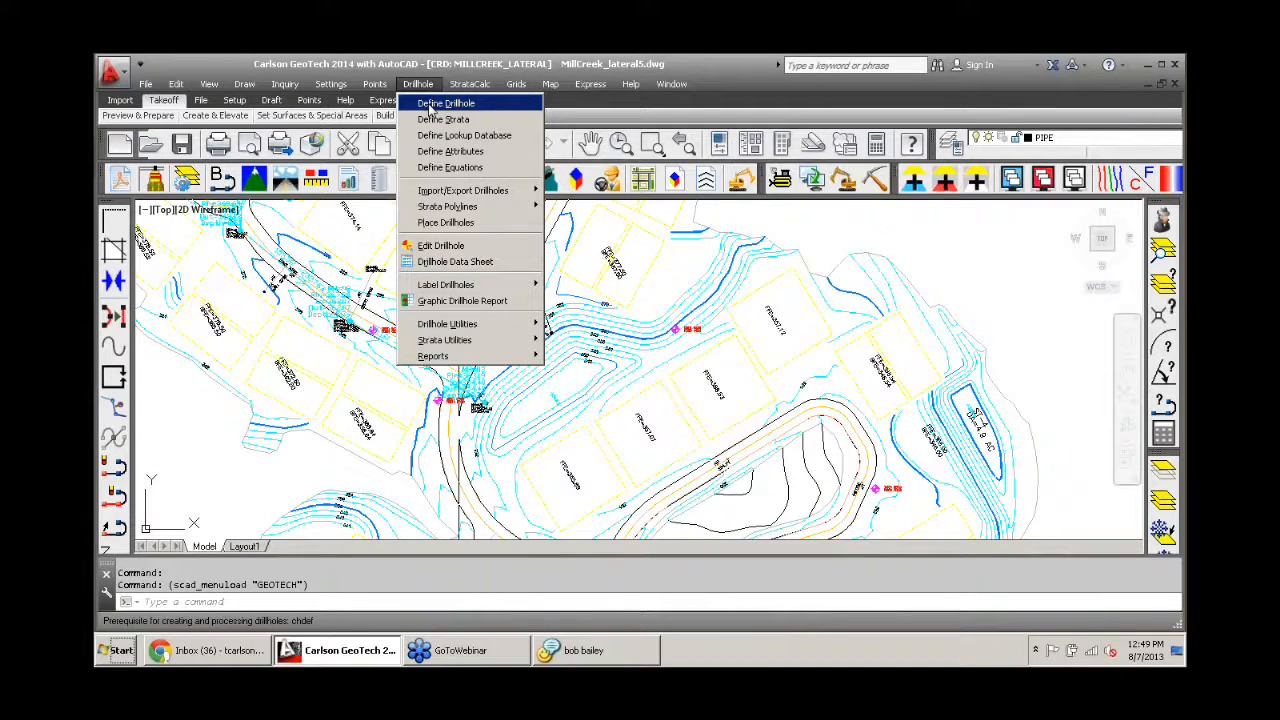
left_click(430, 106)
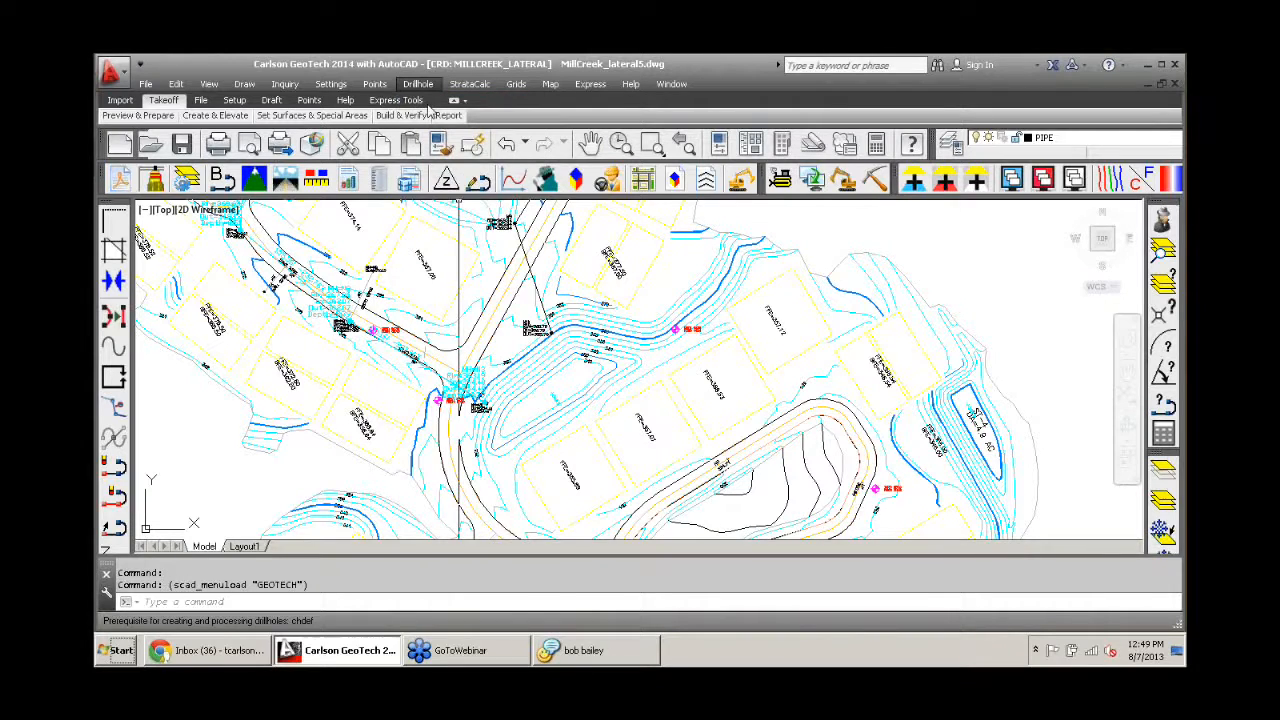
left_click(486, 312)
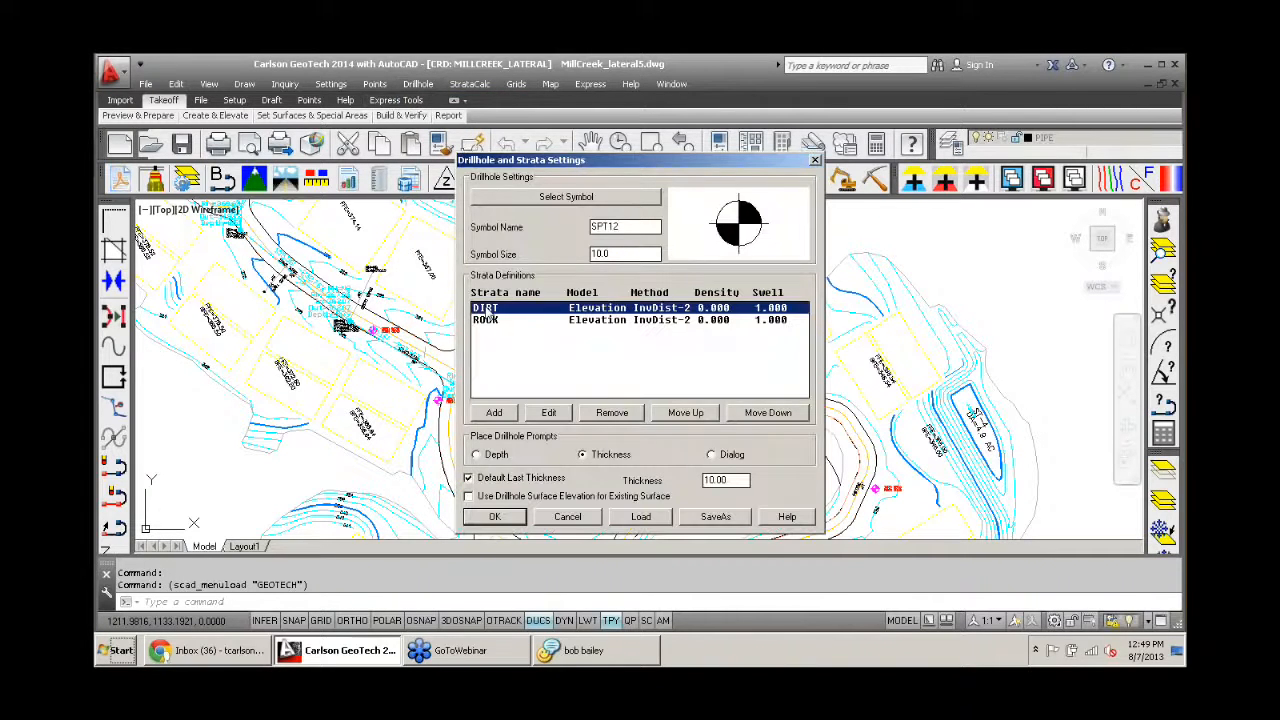
left_click(488, 320)
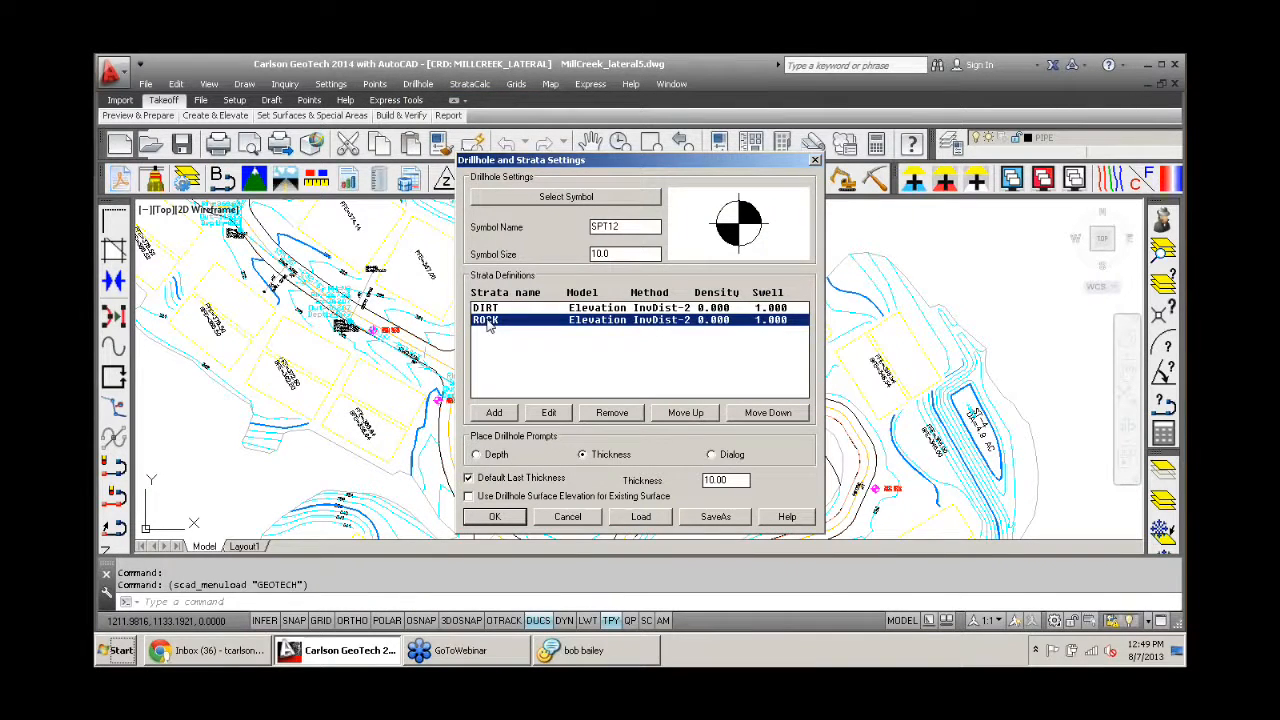
left_click(494, 518)
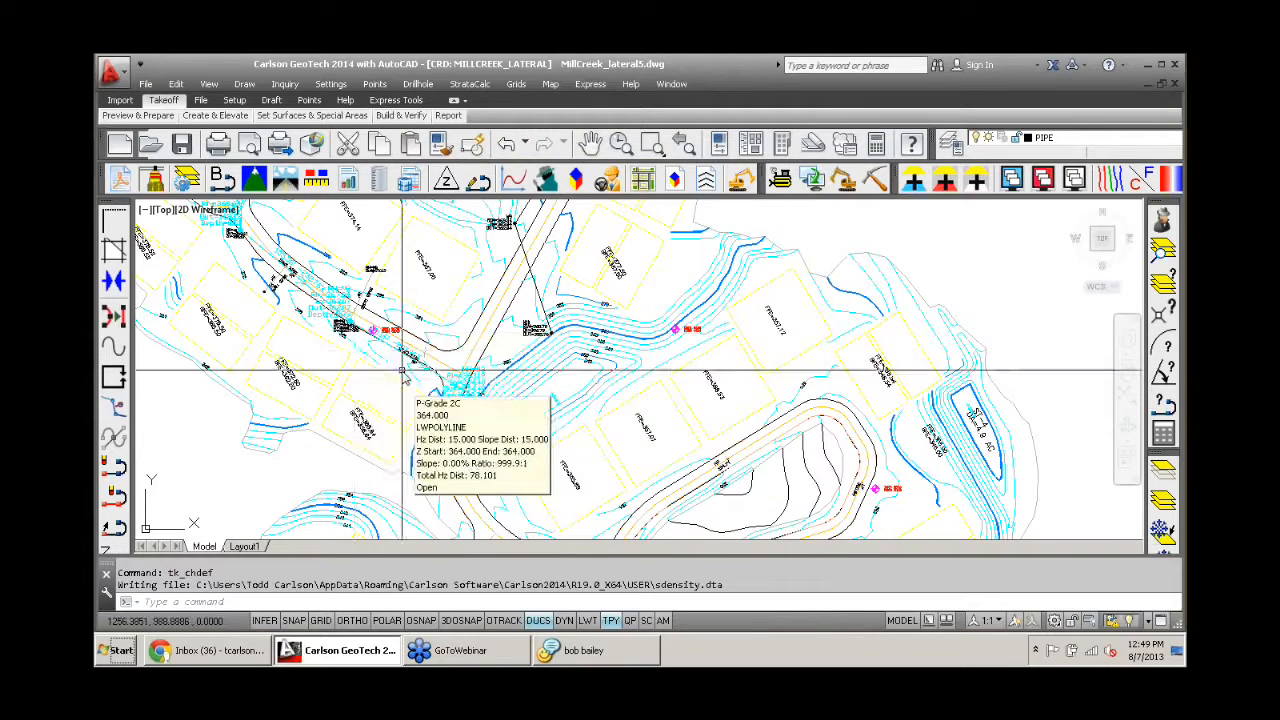
- Look at the options for adding another stratum in the drillhole definition, and leave without adding one
left_click(420, 85)
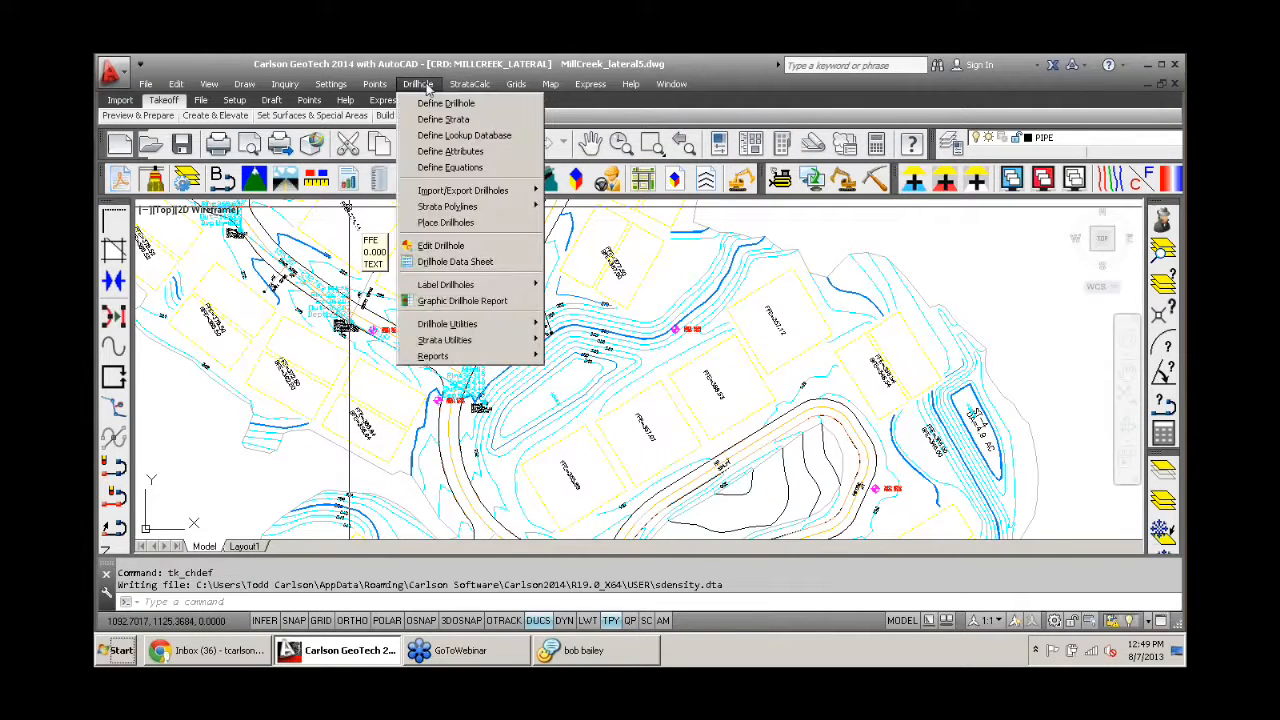
left_click(442, 103)
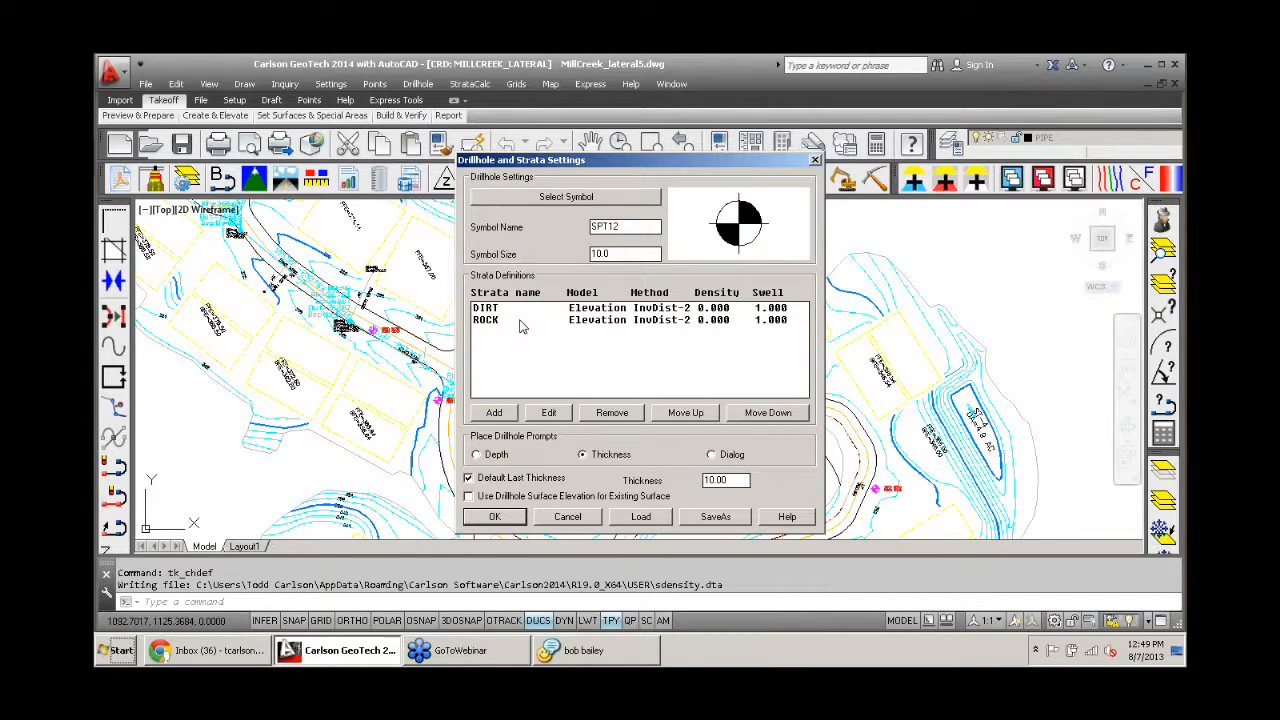
left_click(498, 414)
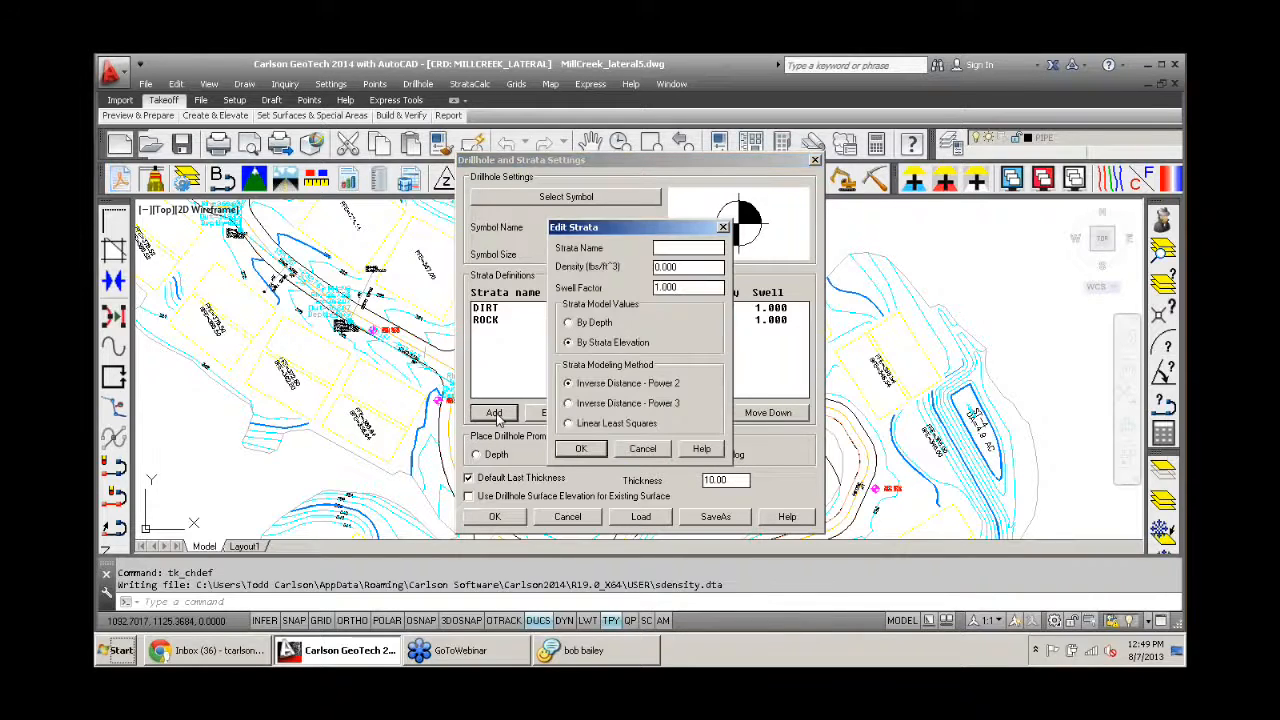
left_click(637, 452)
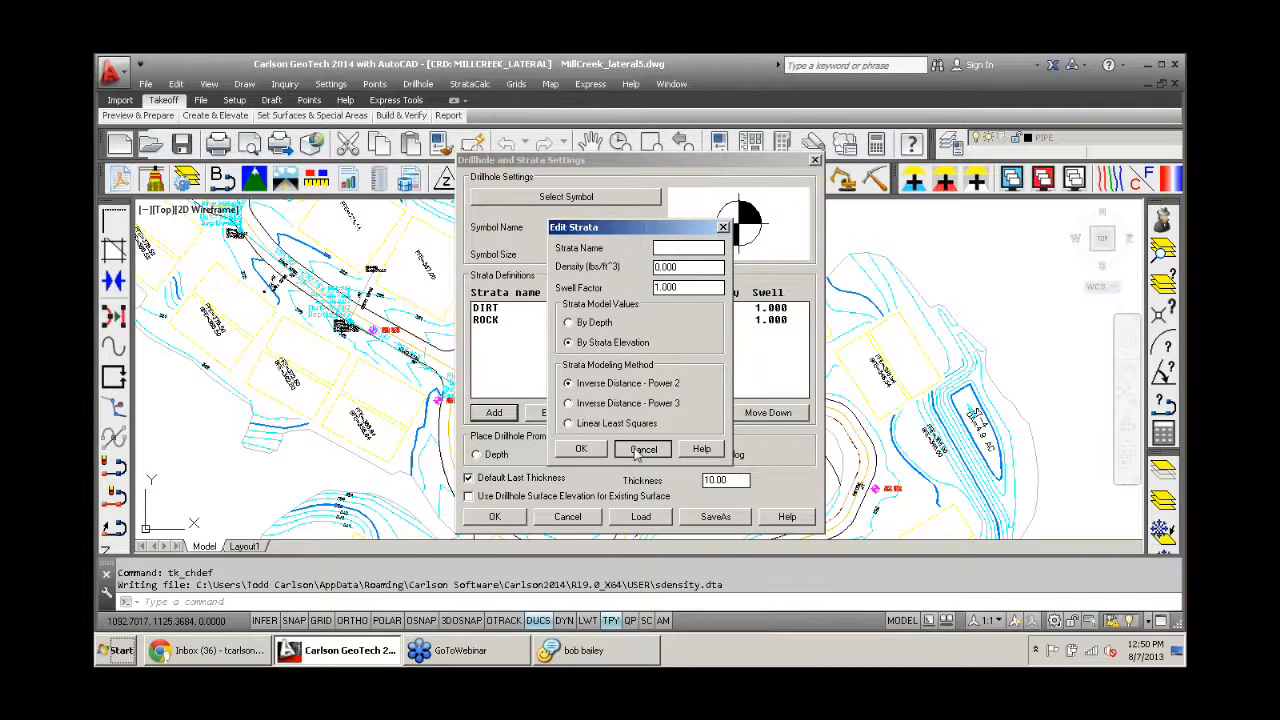
left_click(640, 450)
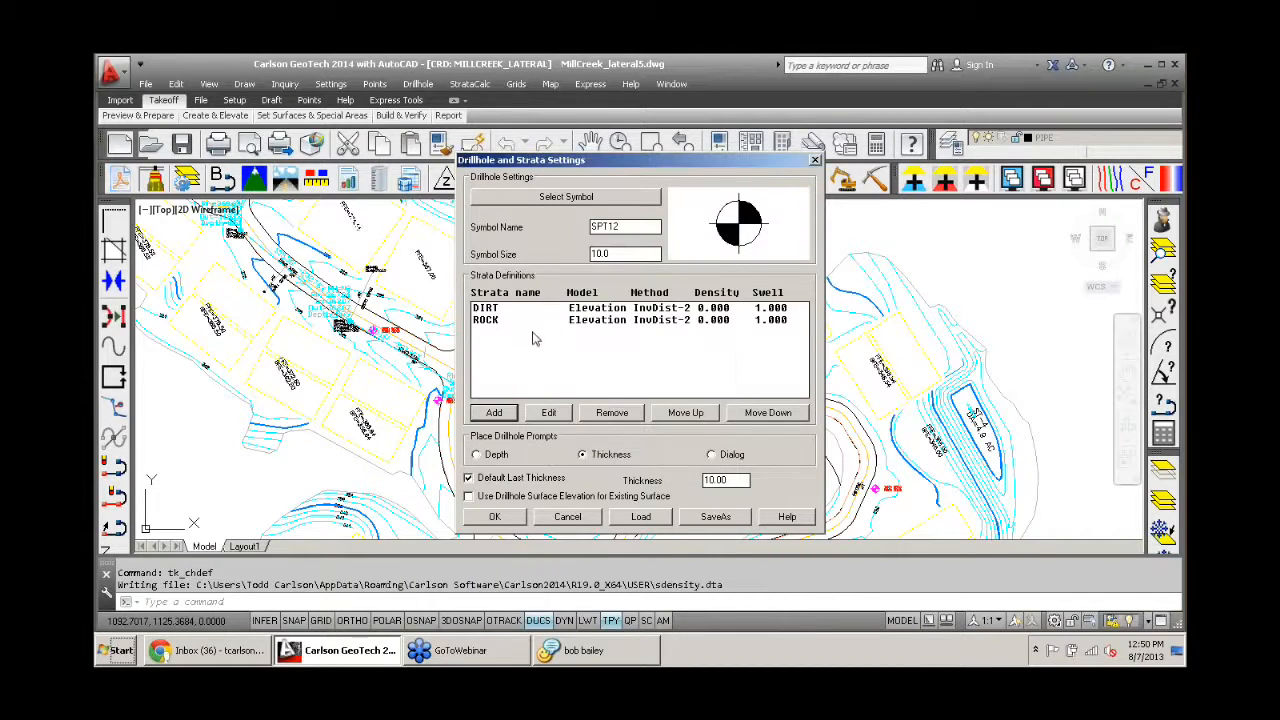
left_click(566, 517)
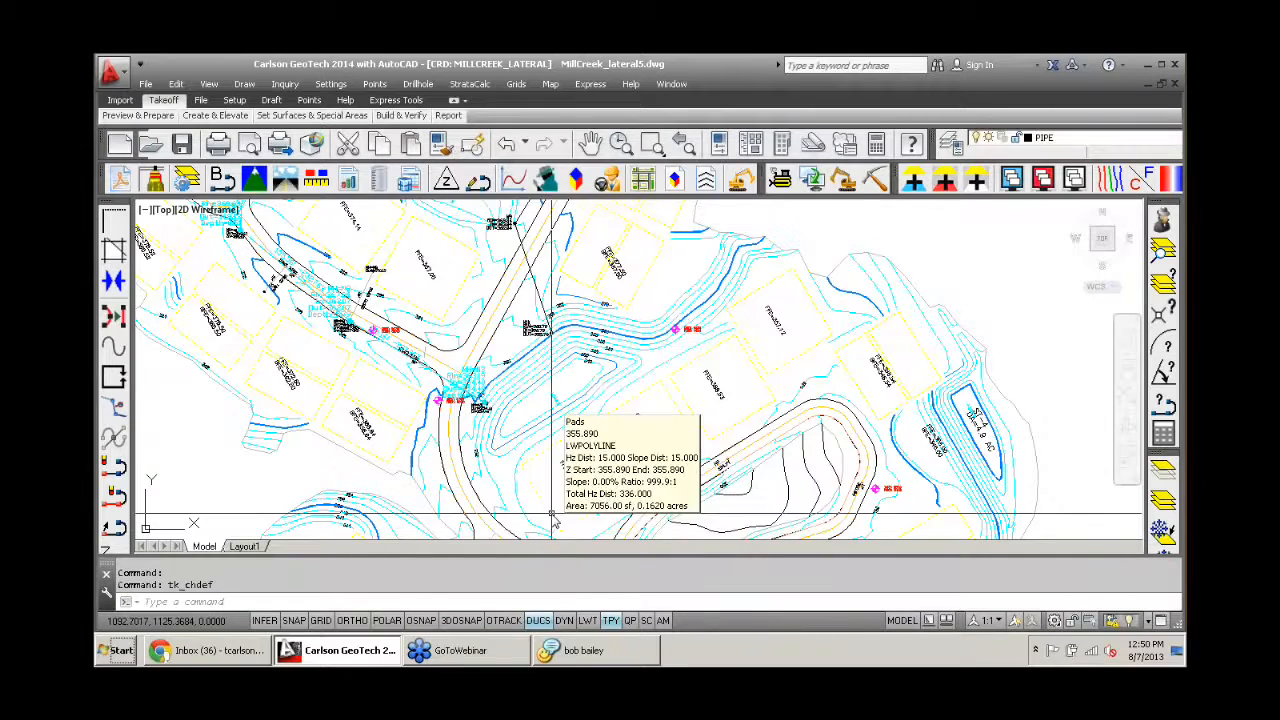
- Place a drillhole just northeast of the FFE=374.14 pad with a DIRT thickness of 4 and a ROCK thickness of 10
left_click(418, 84)
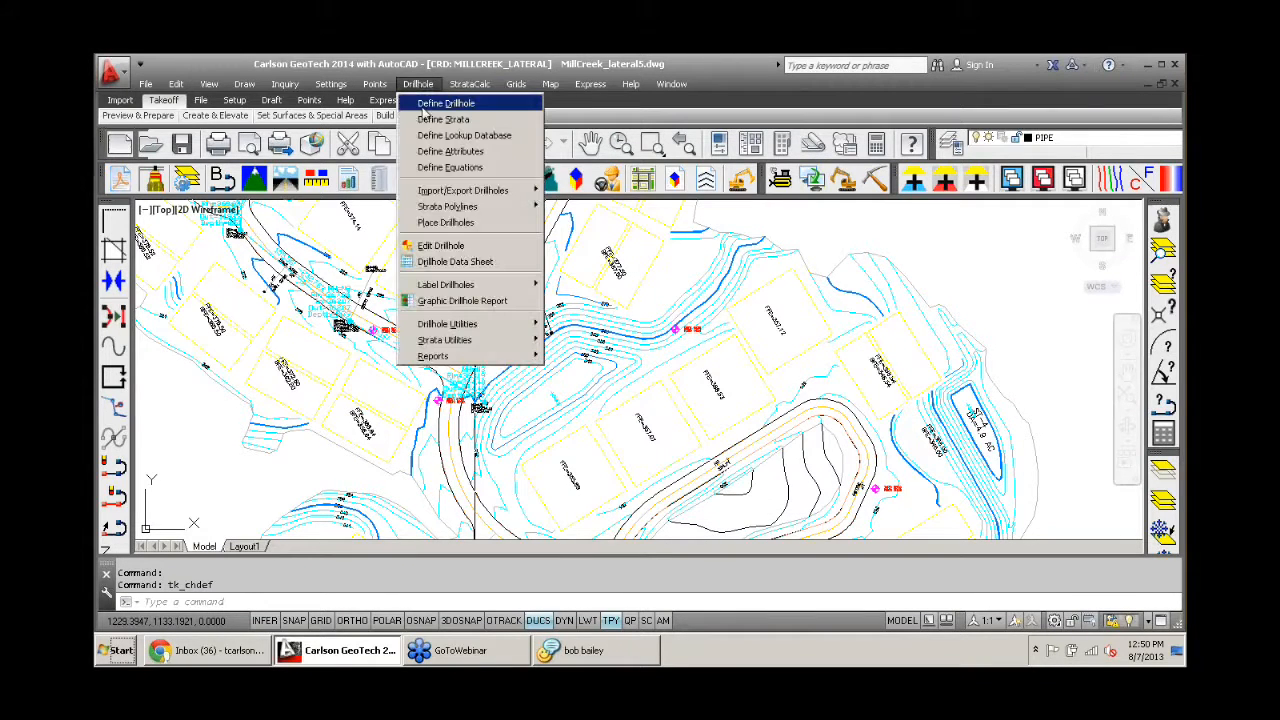
left_click(495, 226)
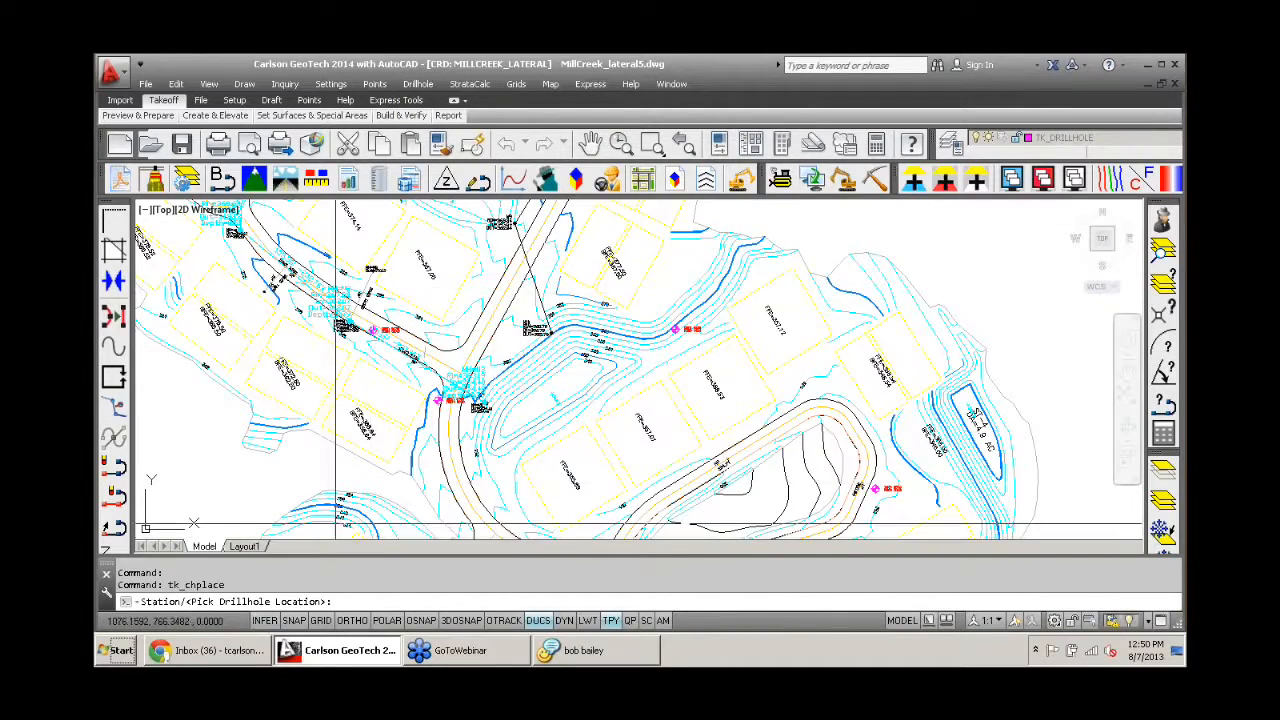
scroll(552, 288, "up", 2)
scroll(524, 297, "down", 4)
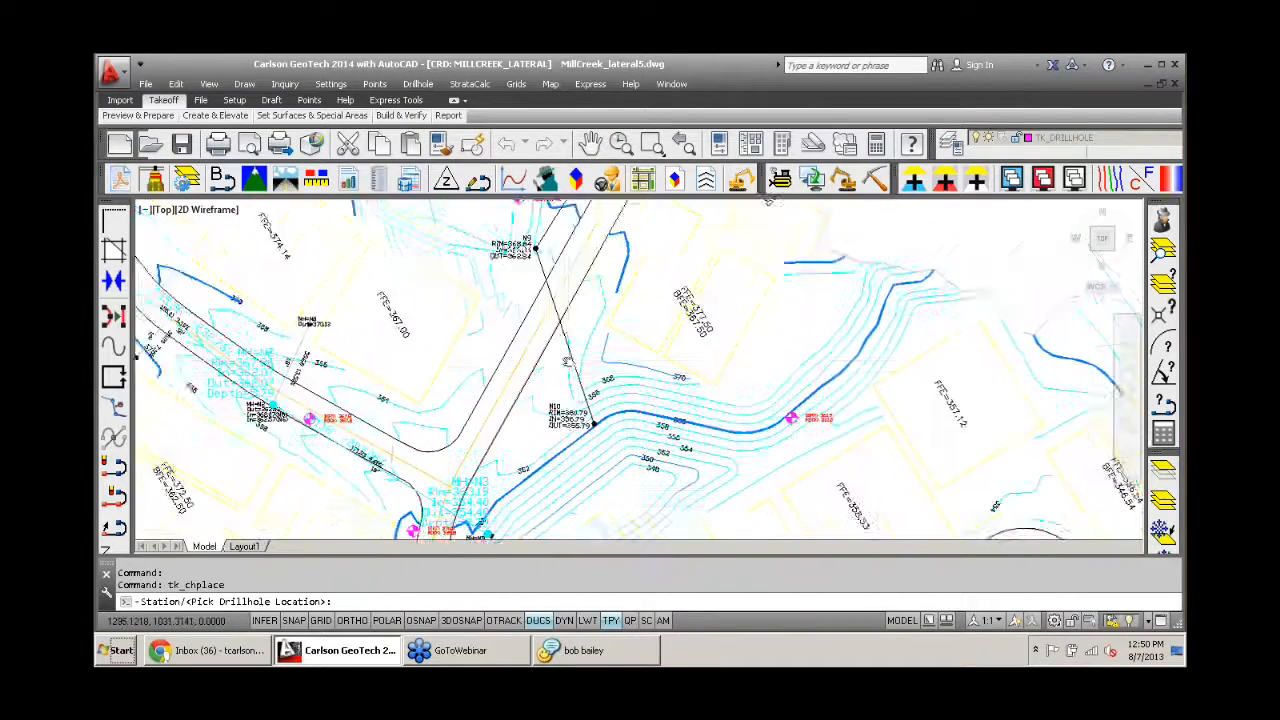
scroll(435, 280, "up", 2)
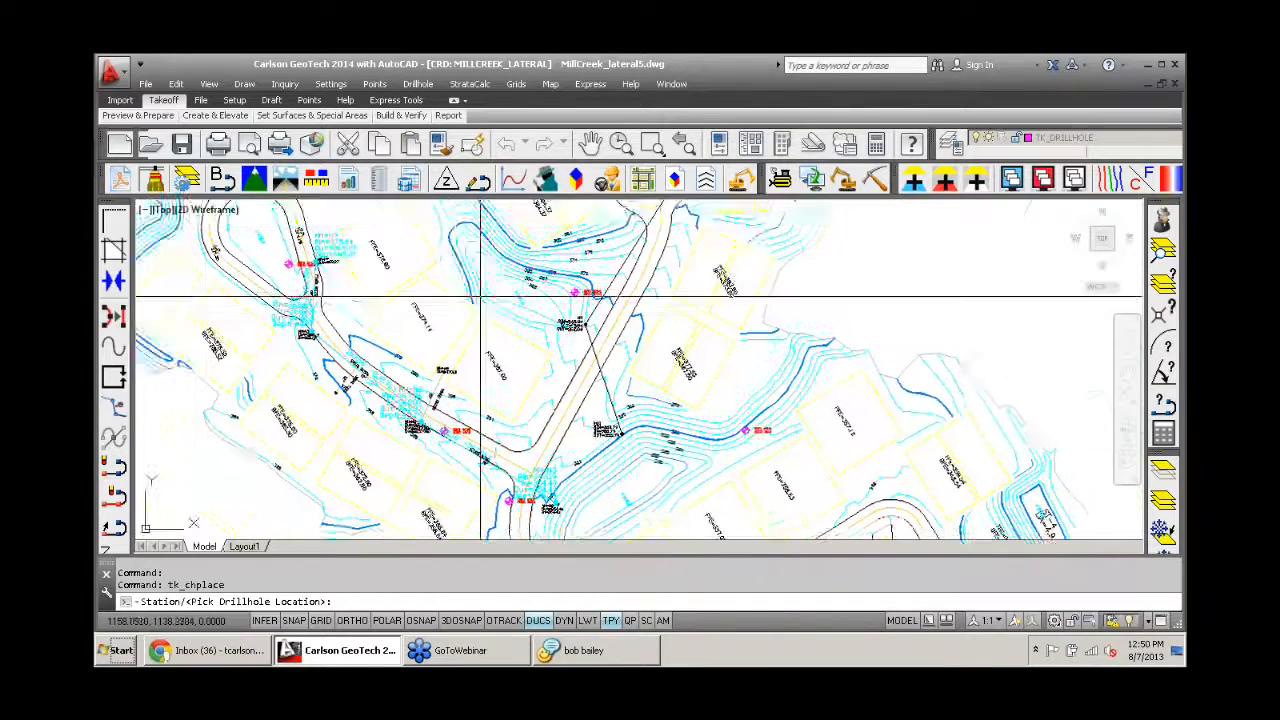
left_click(435, 268)
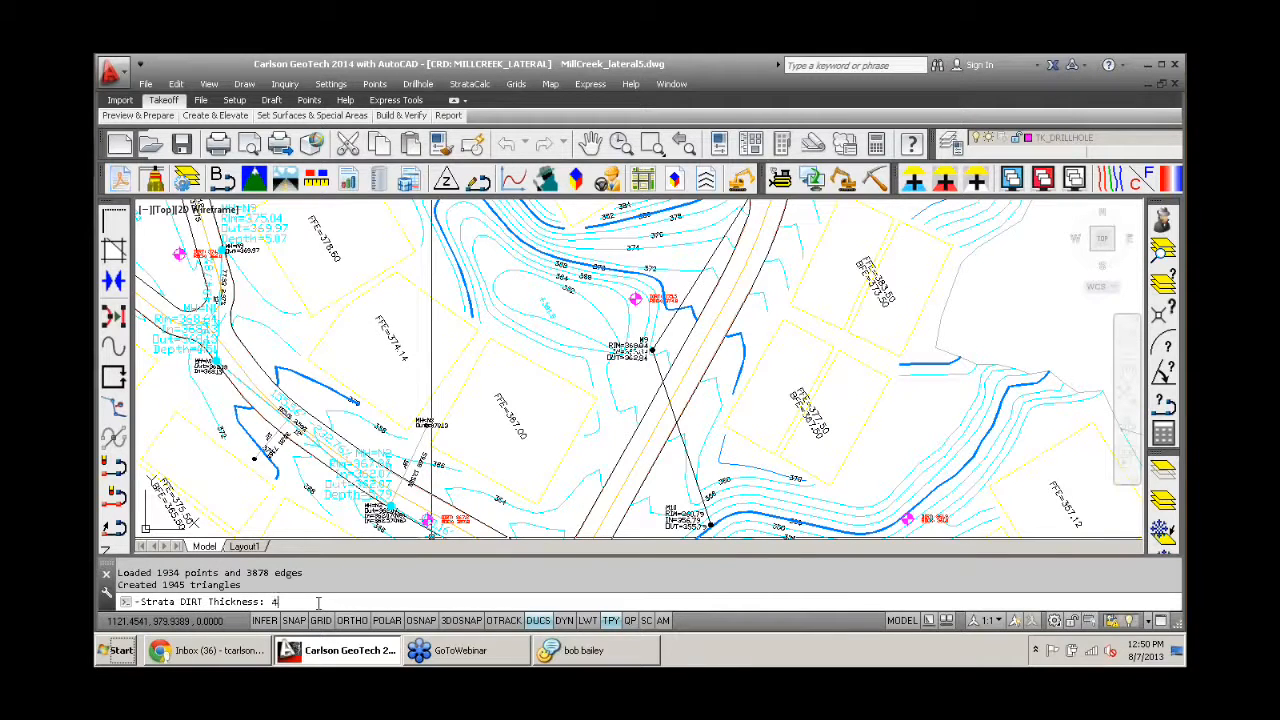
type("4")
key("Return")
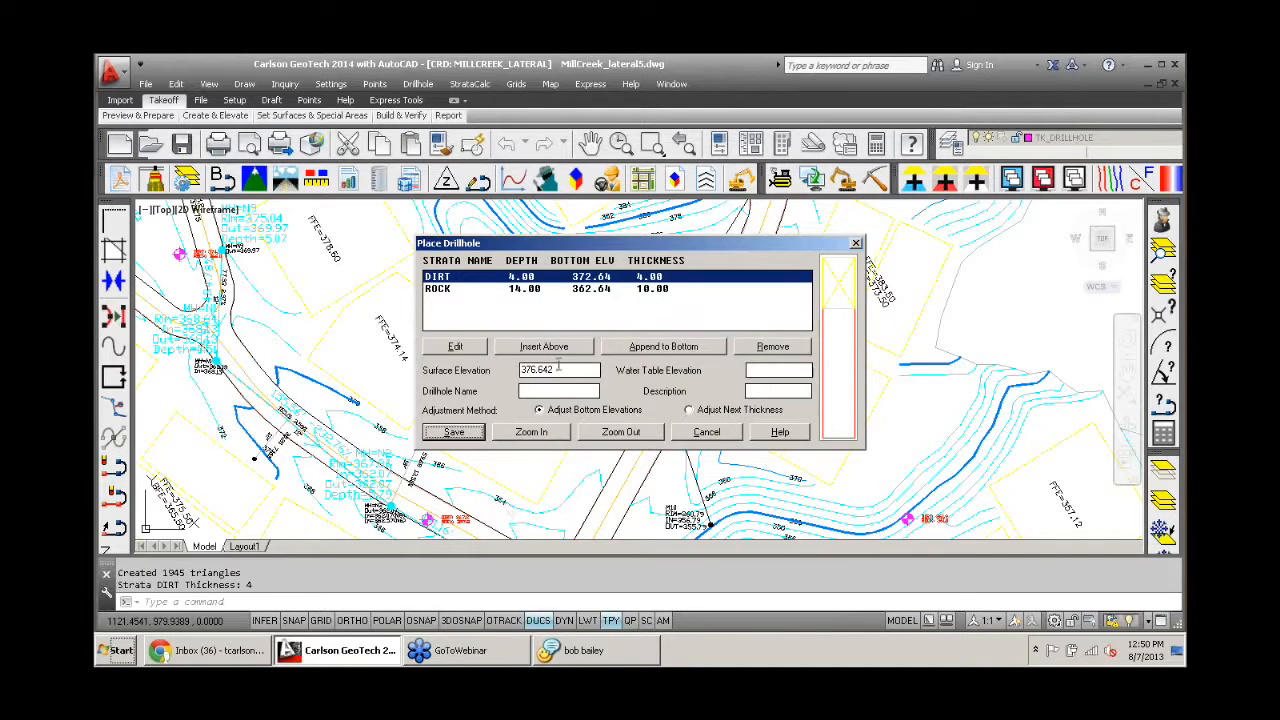
left_click_drag(563, 370, 519, 370)
left_click(453, 432)
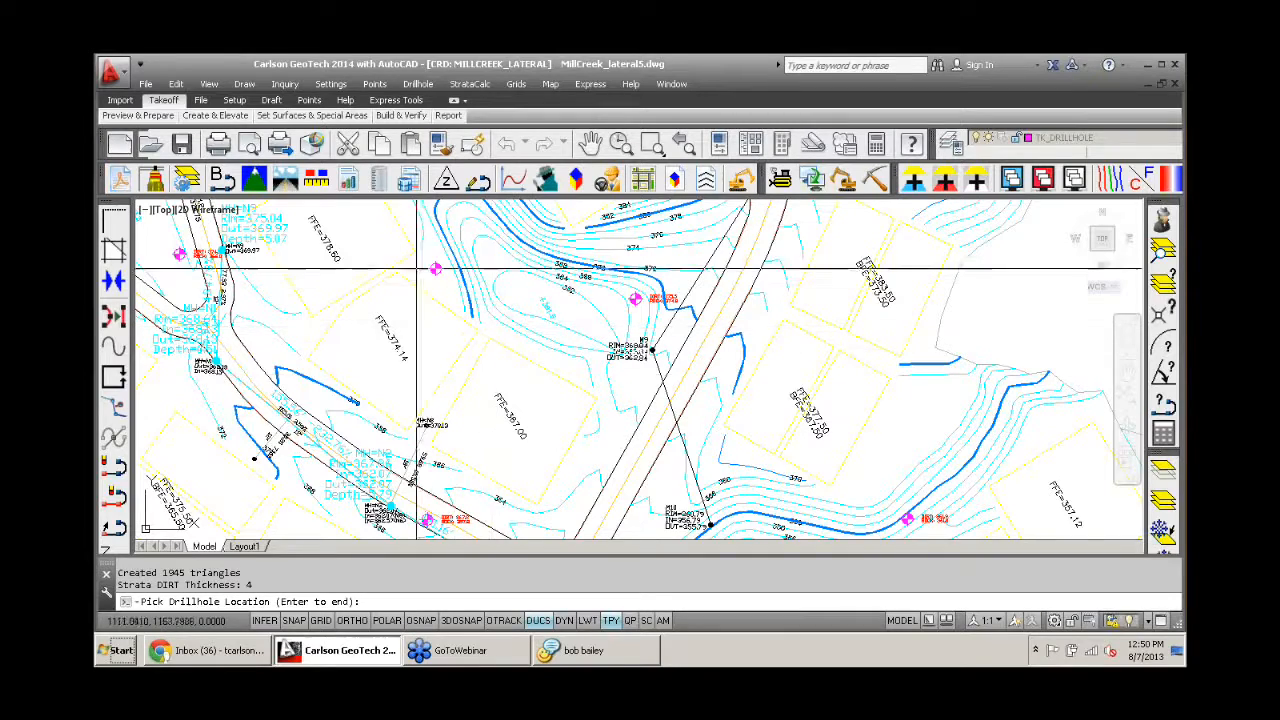
scroll(500, 271, "down", 2)
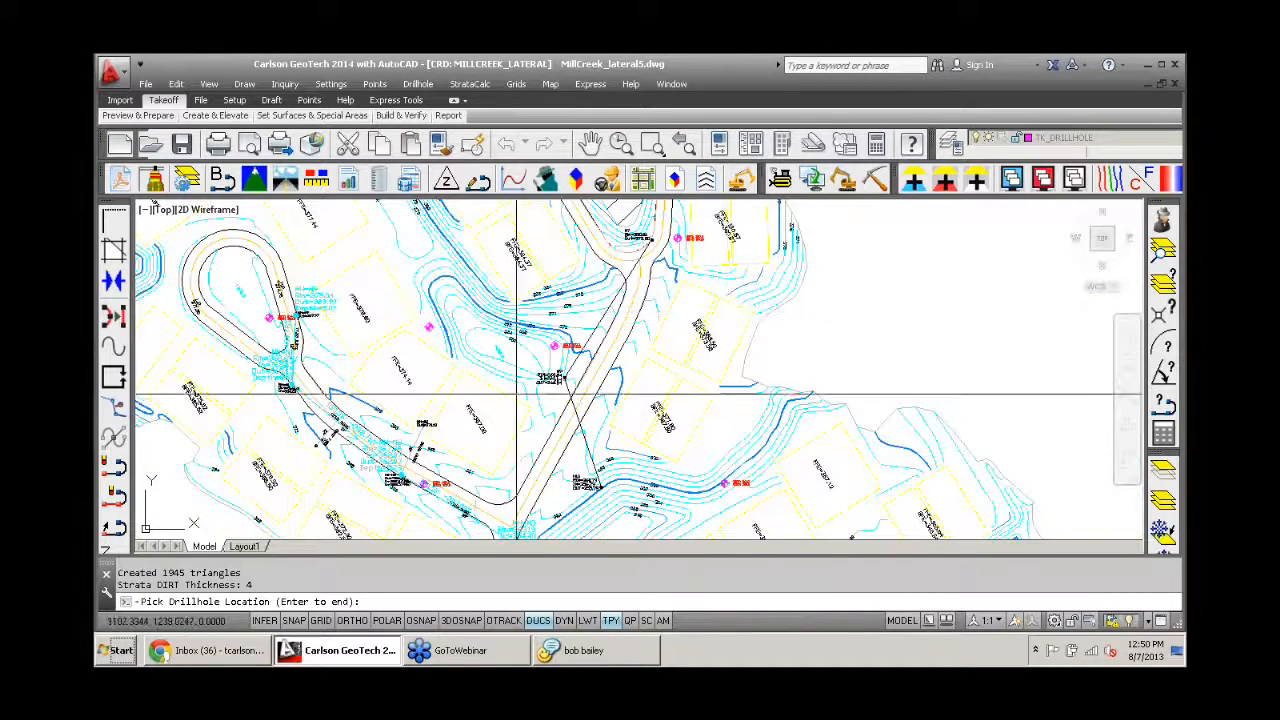
key("Return")
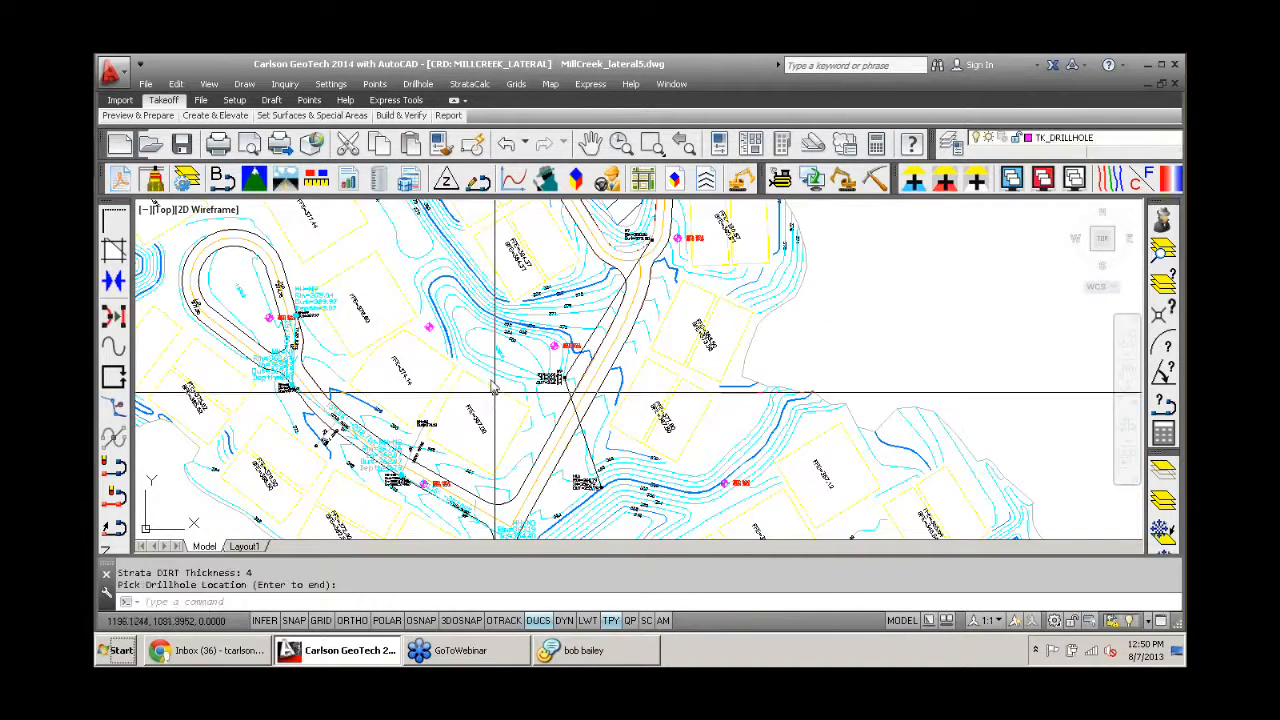
- Make the strata surfaces from the placed drillholes and accept the completion message
left_click(414, 86)
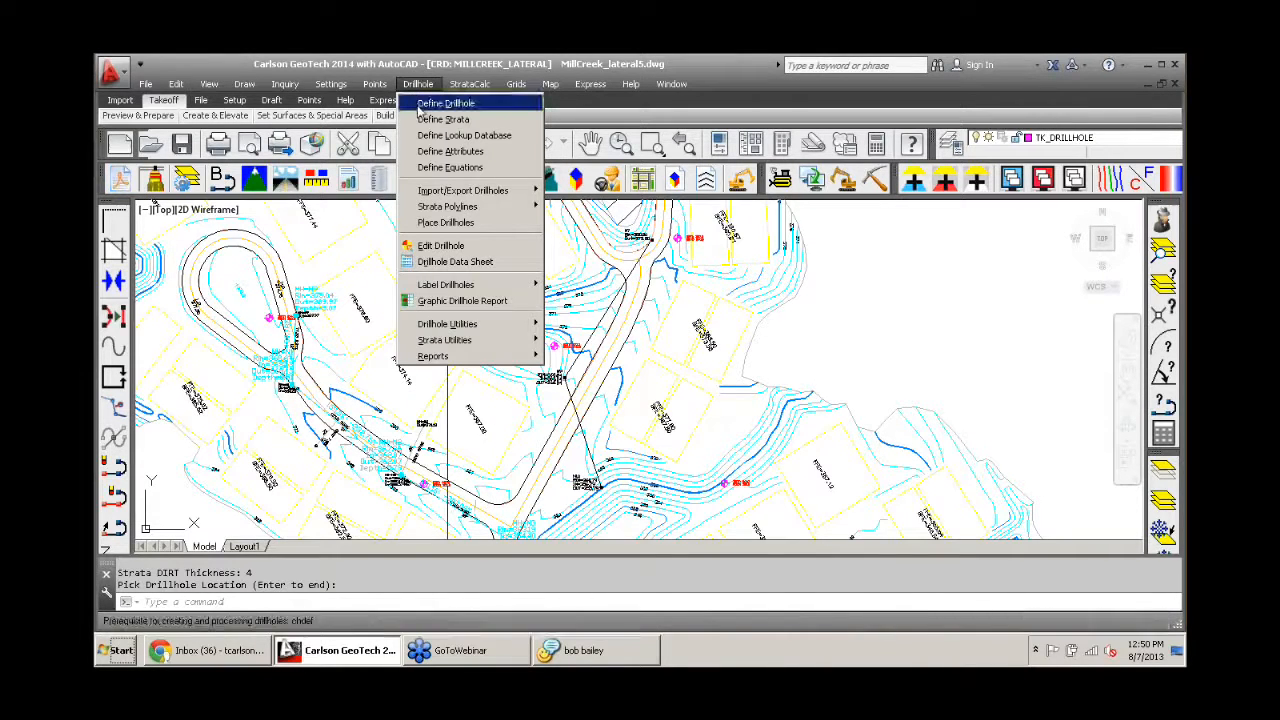
left_click(453, 86)
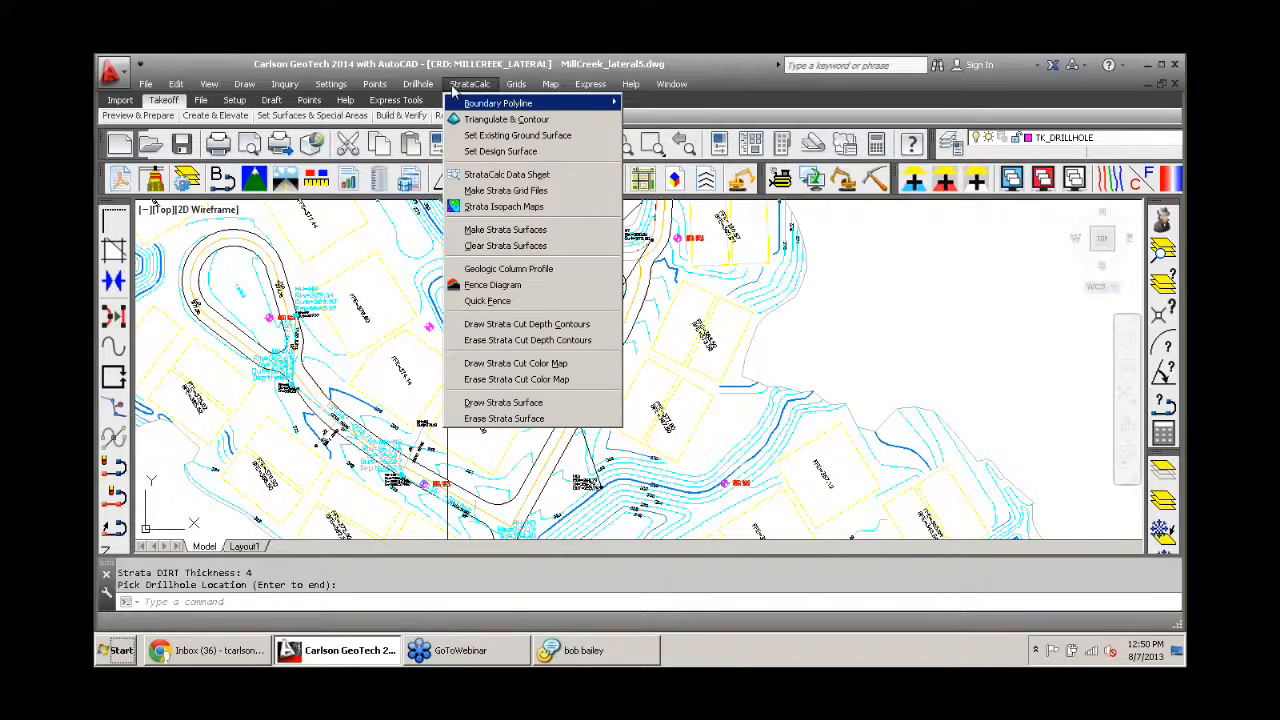
left_click(519, 233)
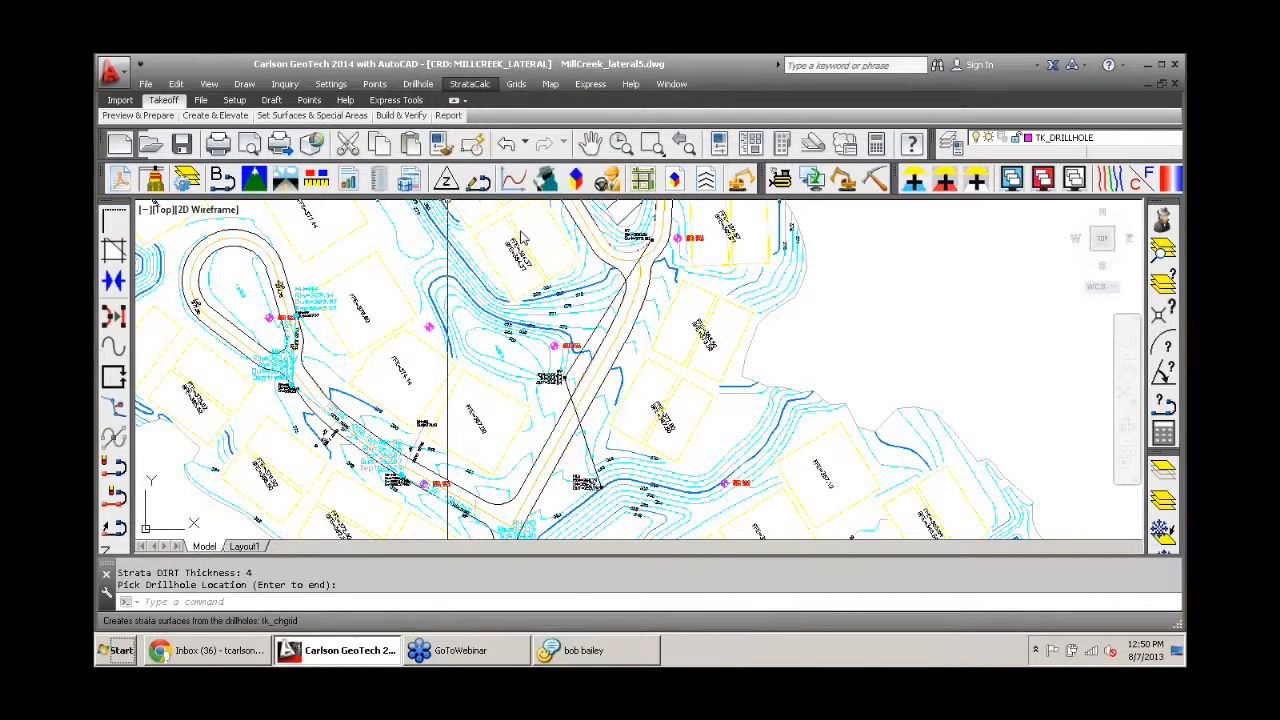
key("Return")
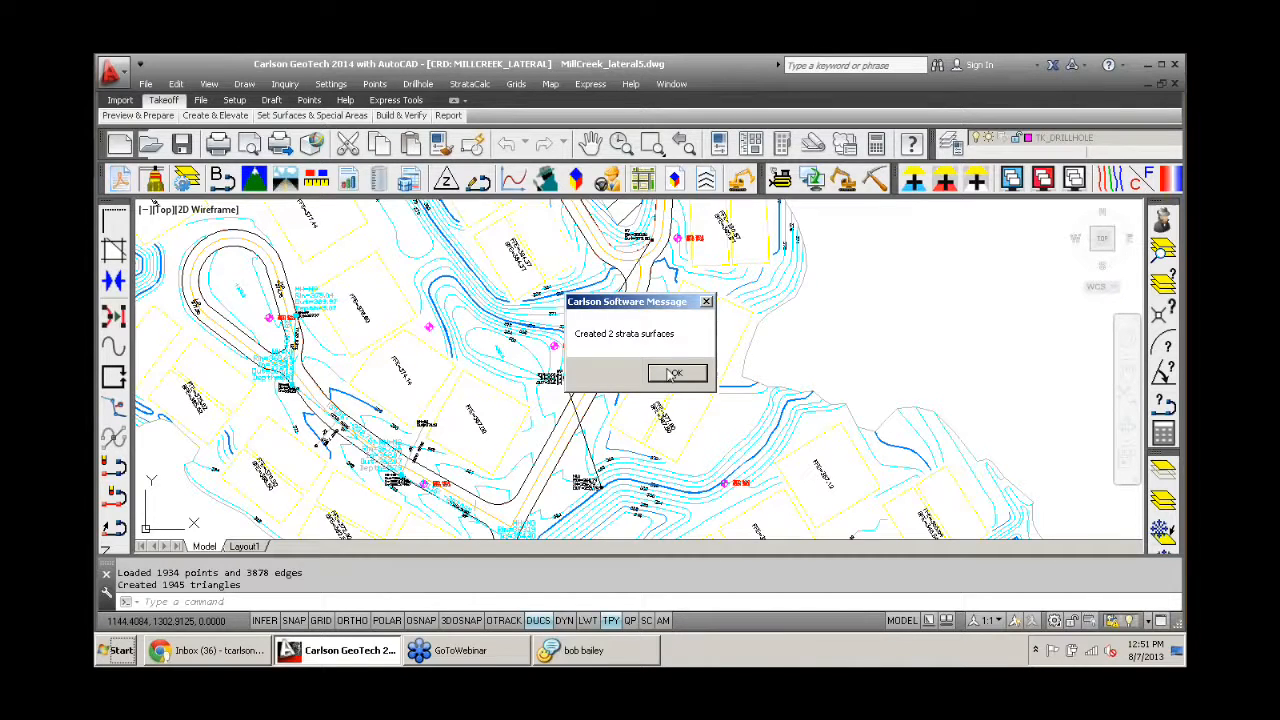
left_click(677, 375)
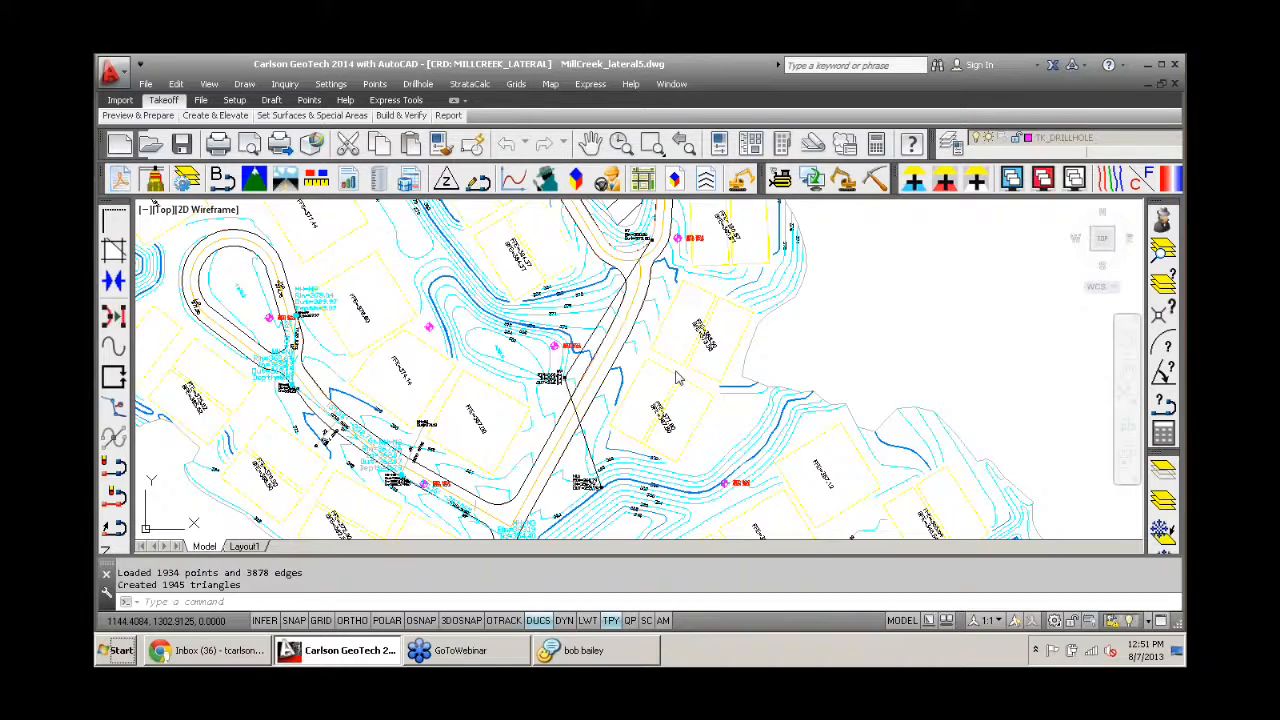
- Draw a strata cut color map across the site
left_click(467, 85)
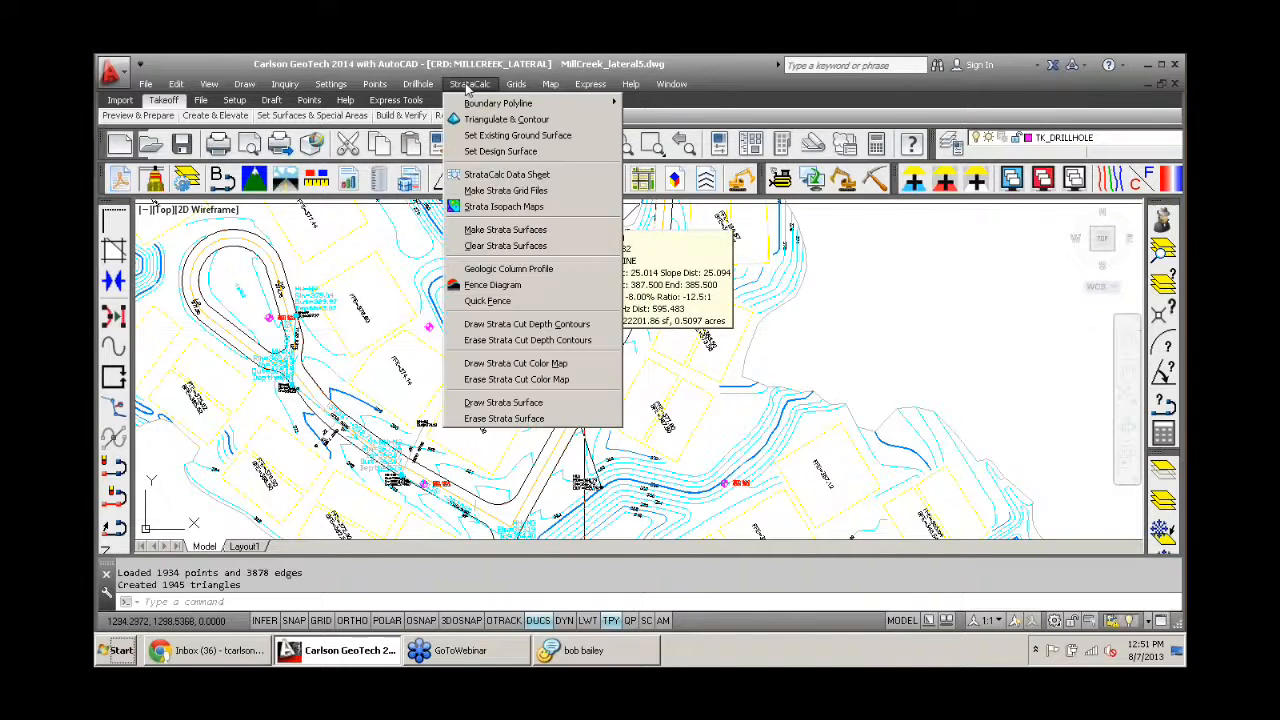
left_click(503, 365)
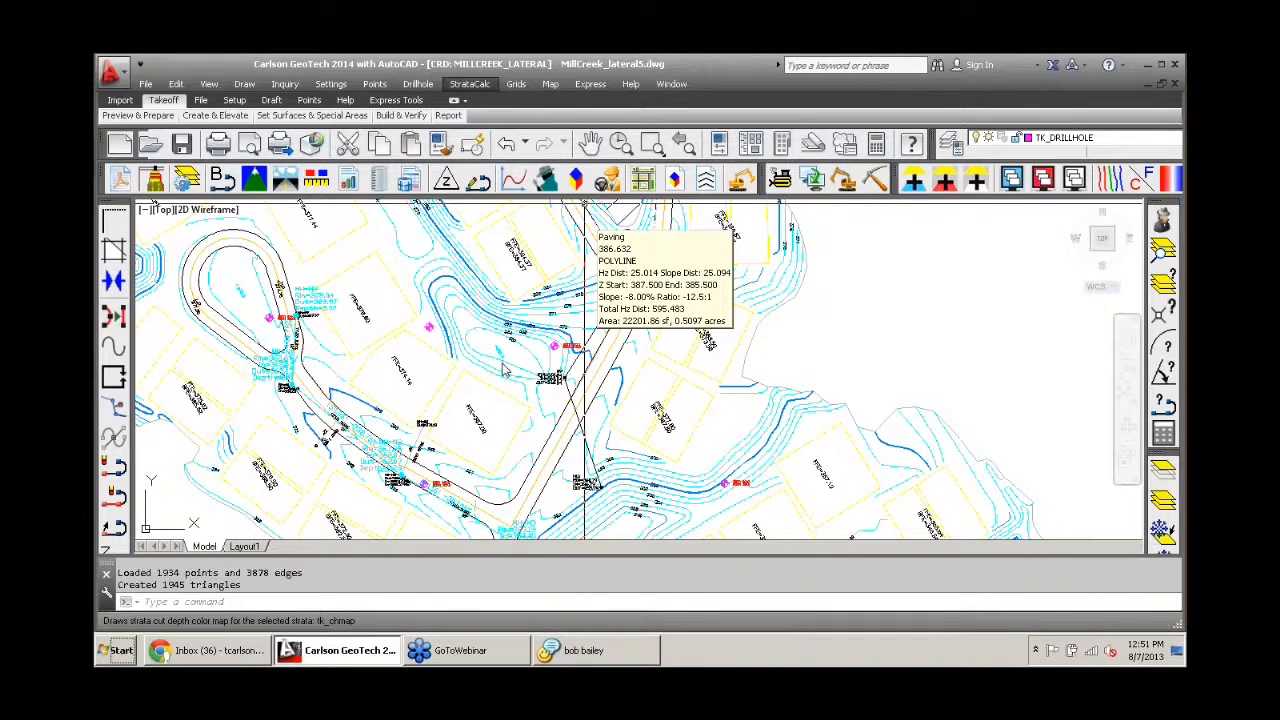
left_click(608, 362)
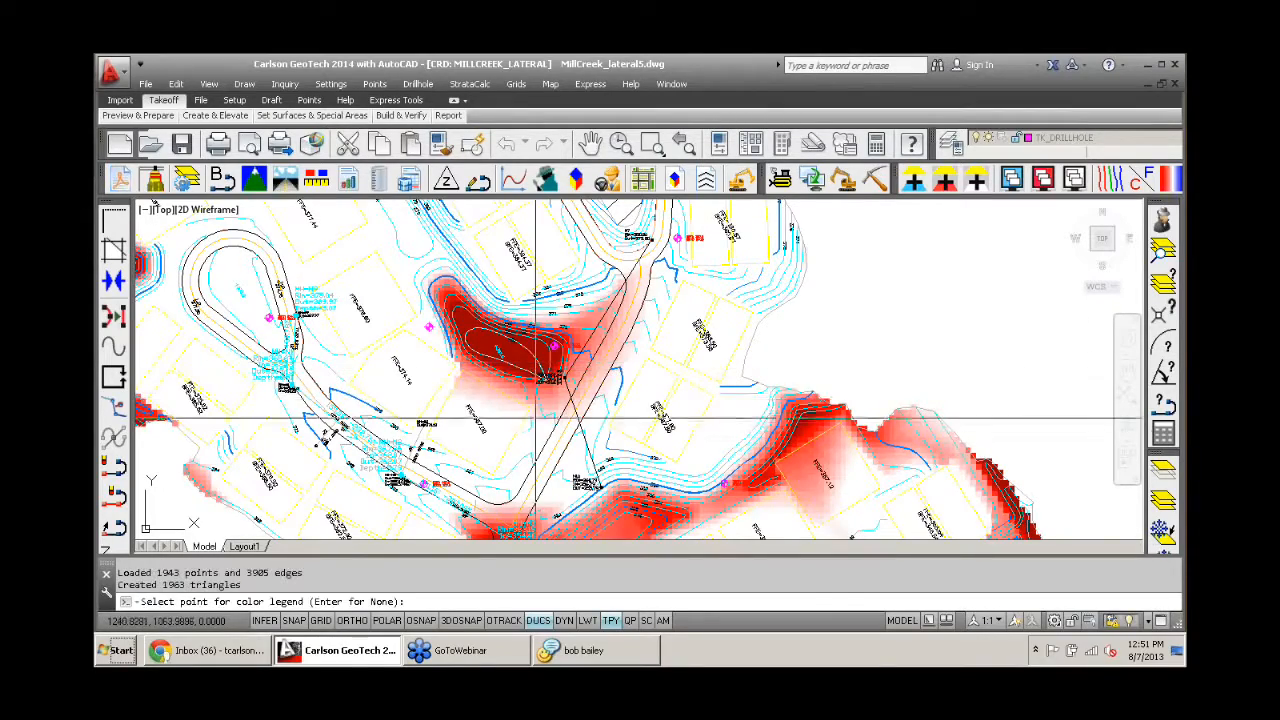
- Examine the red strata cut areas around manhole N3 and across the rest of the site
middle_click_drag(536, 438, 507, 283)
middle_click_drag(507, 335, 474, 257)
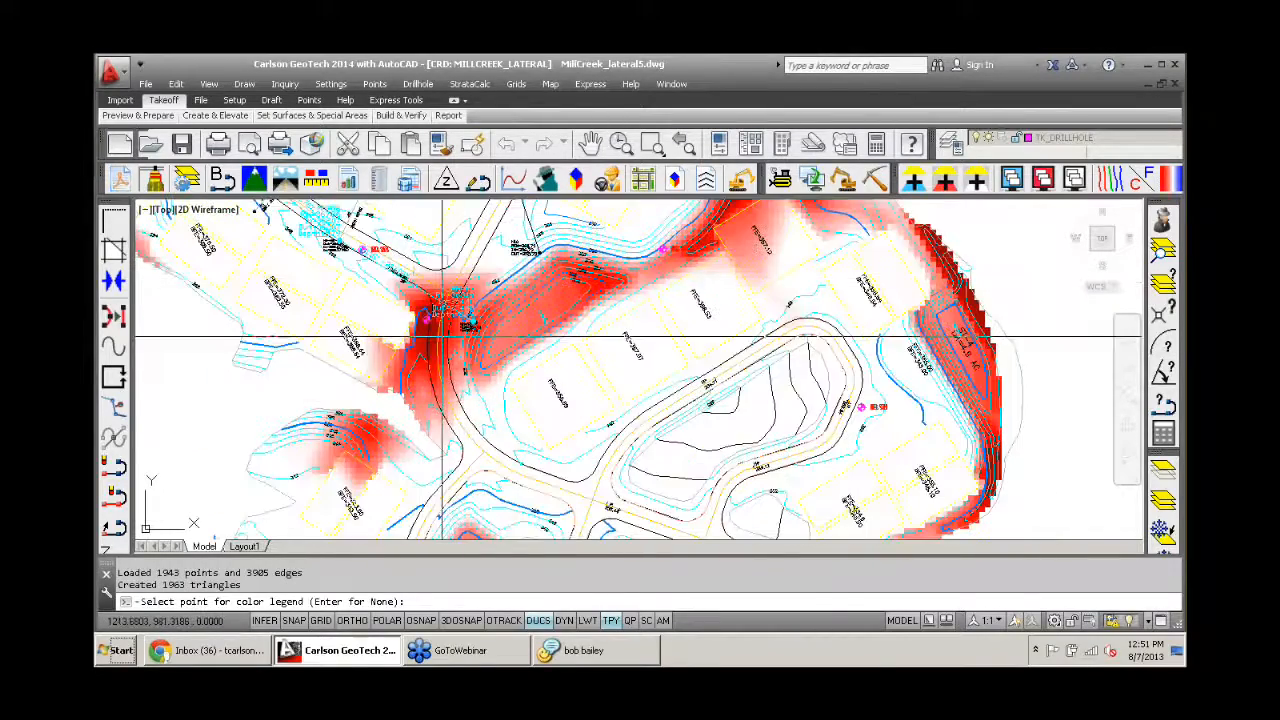
scroll(392, 309, "up", 2)
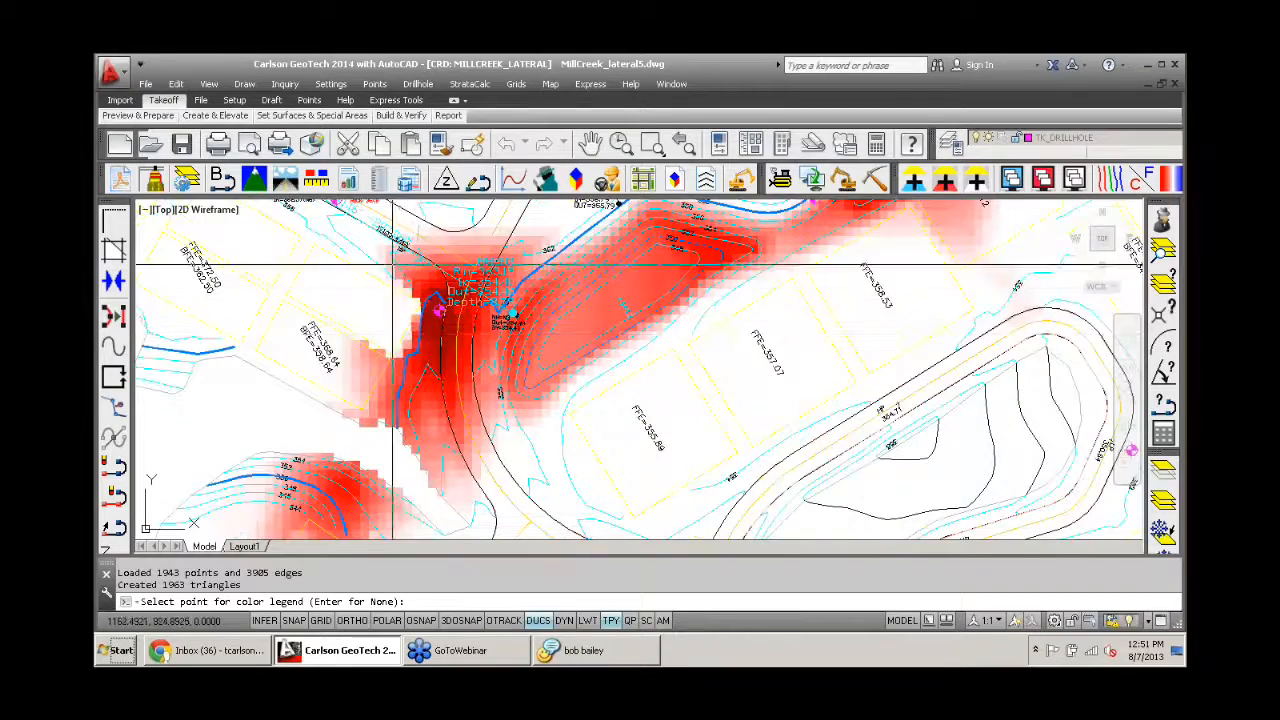
scroll(437, 288, "up", 2)
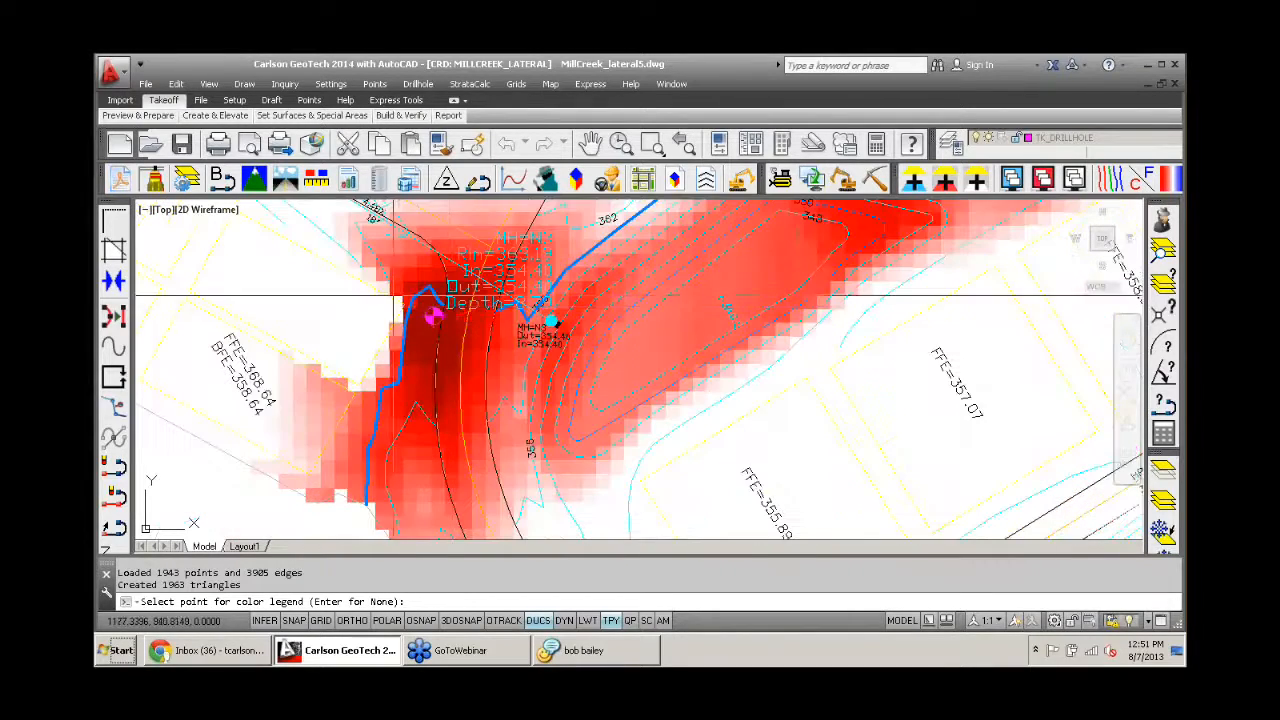
scroll(437, 318, "down", 2)
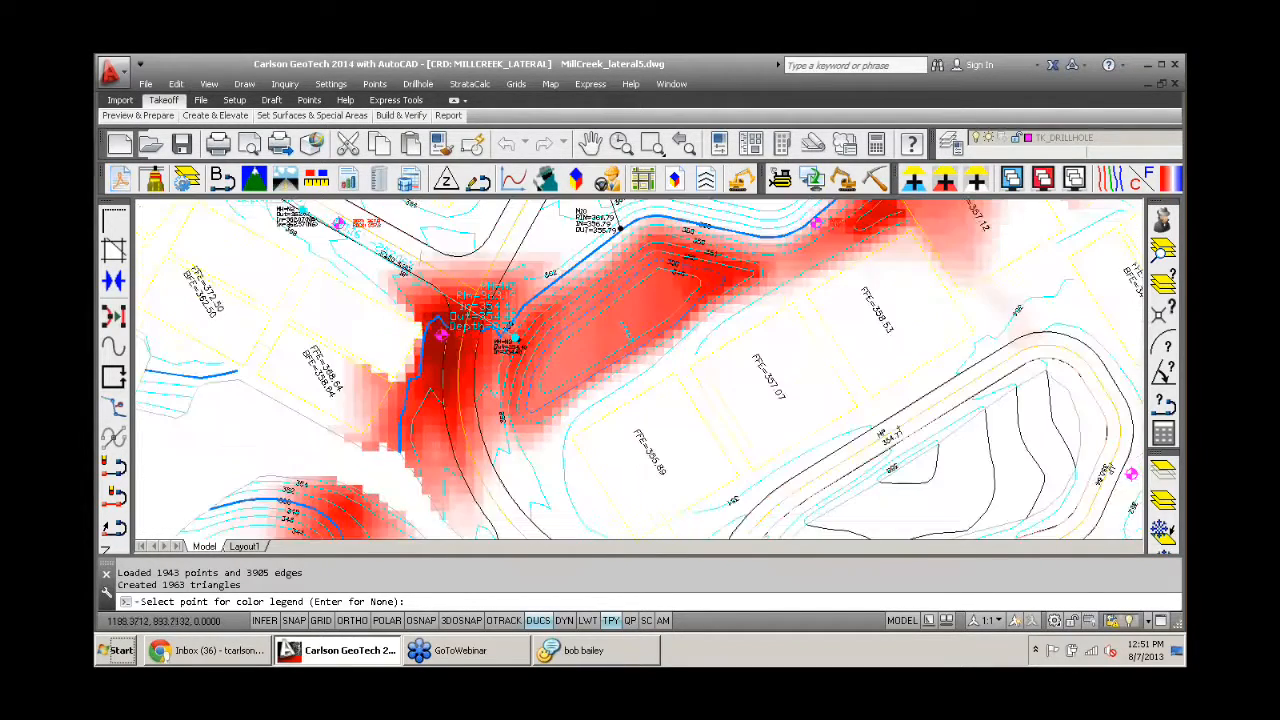
middle_click_drag(445, 296, 505, 348)
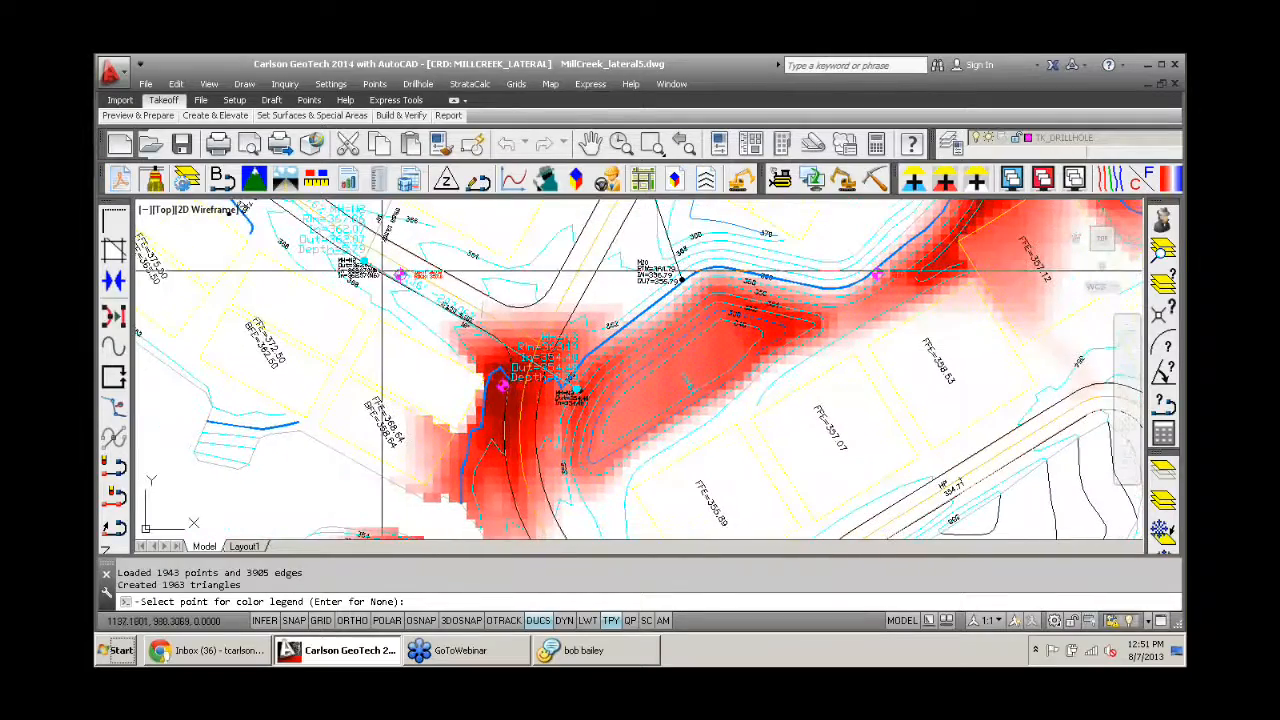
scroll(505, 348, "down", 3)
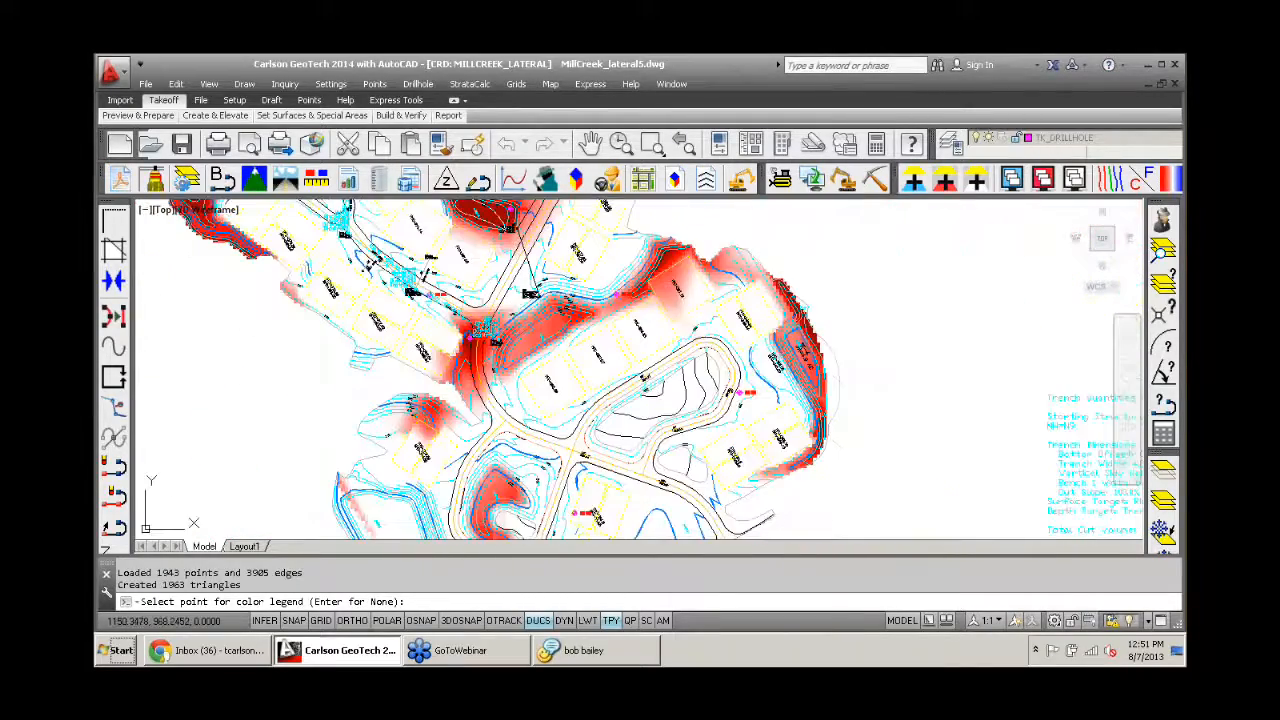
middle_click_drag(460, 290, 464, 370)
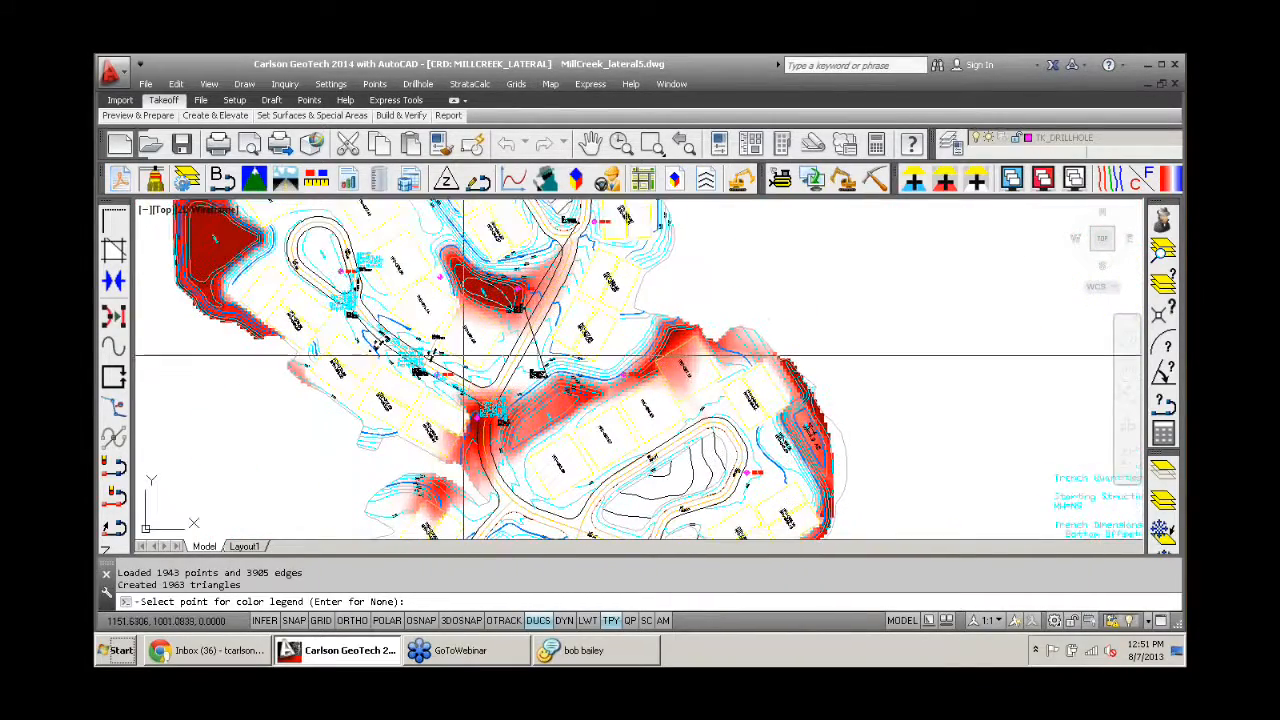
- Erase the strata cut color map from the drawing without placing a color legend
left_click(469, 84)
left_click(553, 379)
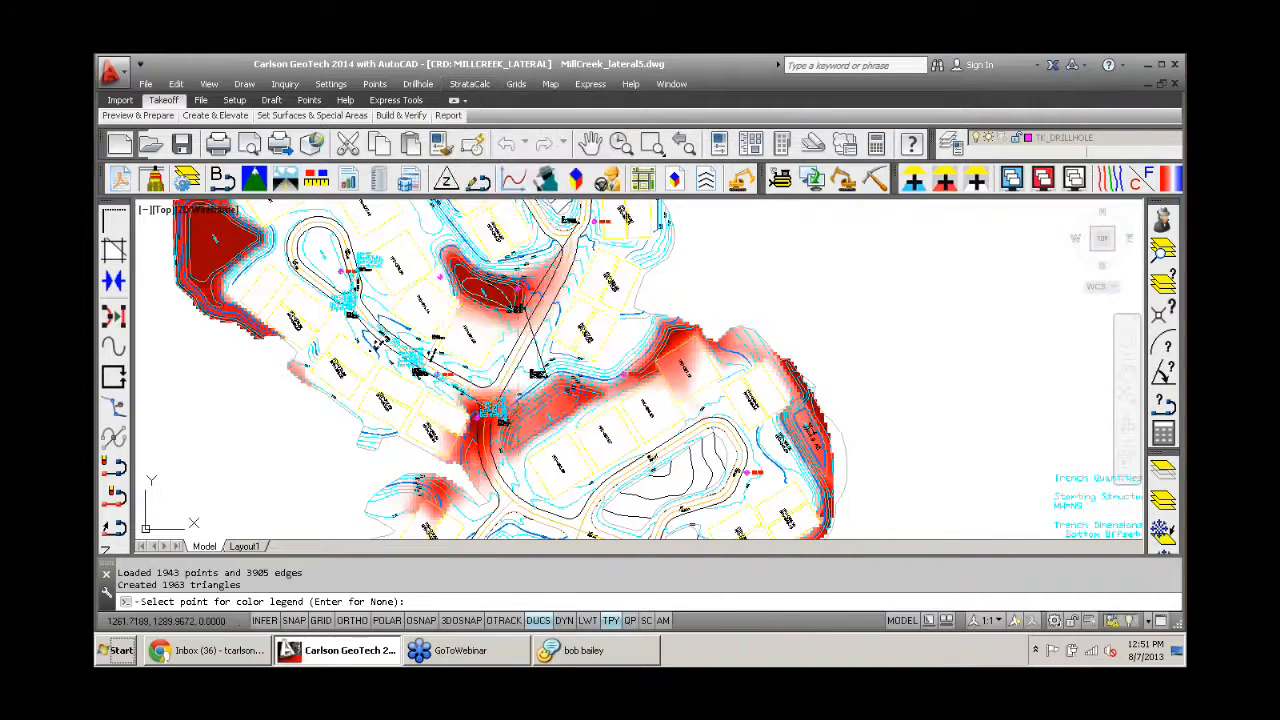
scroll(568, 345, "down", 4)
middle_click_drag(568, 345, 508, 335)
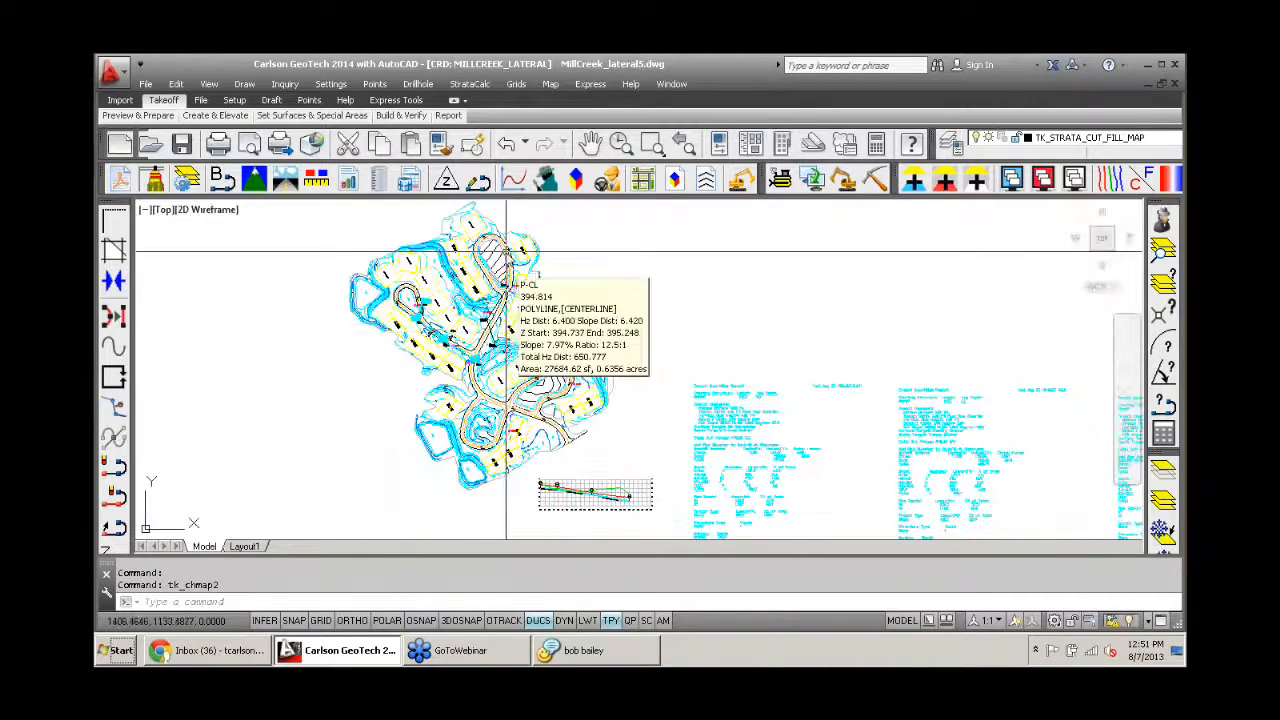
- Switch to the Trench module and calculate quantities for all trench lines, reporting backfill volumes and using the ROCK strata profile
left_click(843, 182)
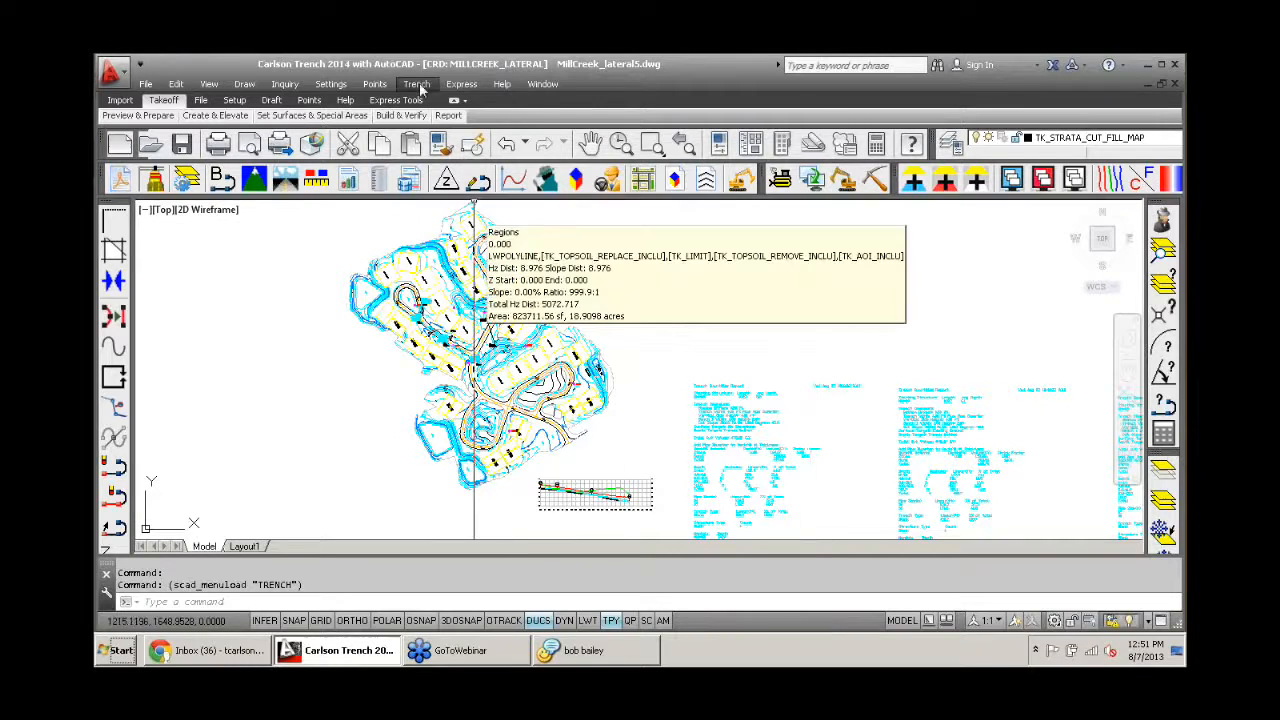
left_click(418, 86)
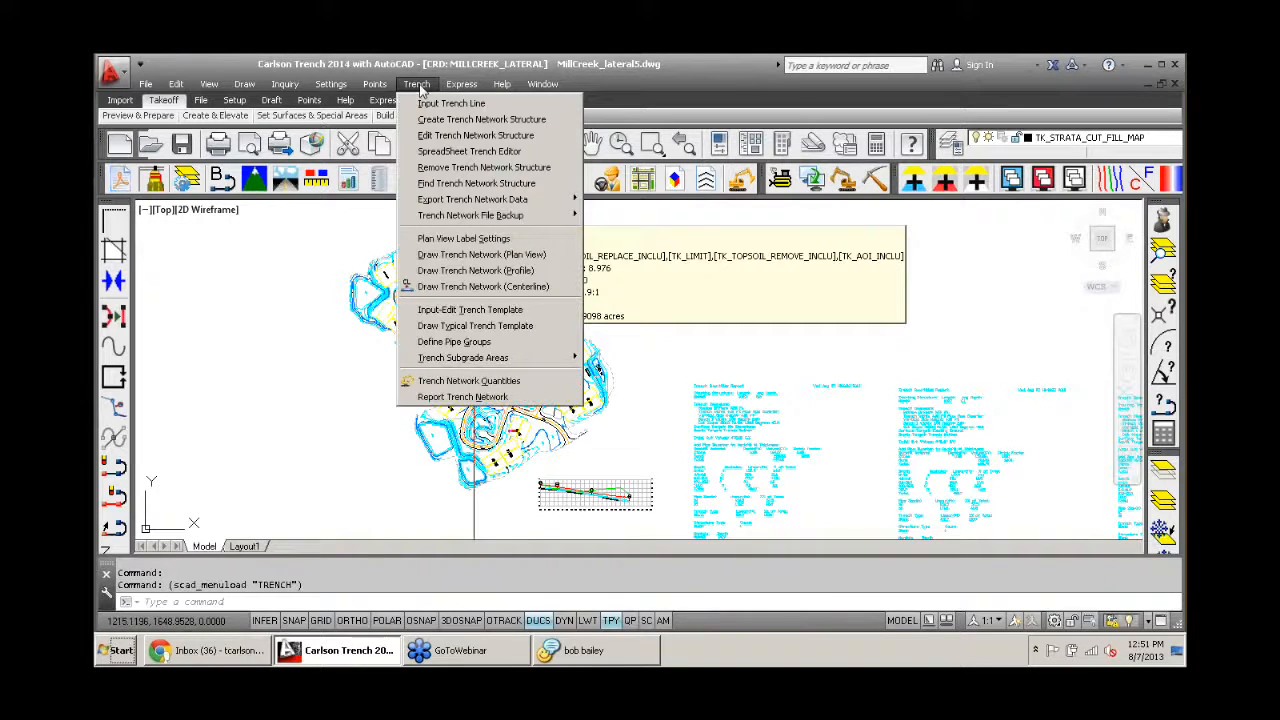
left_click(469, 381)
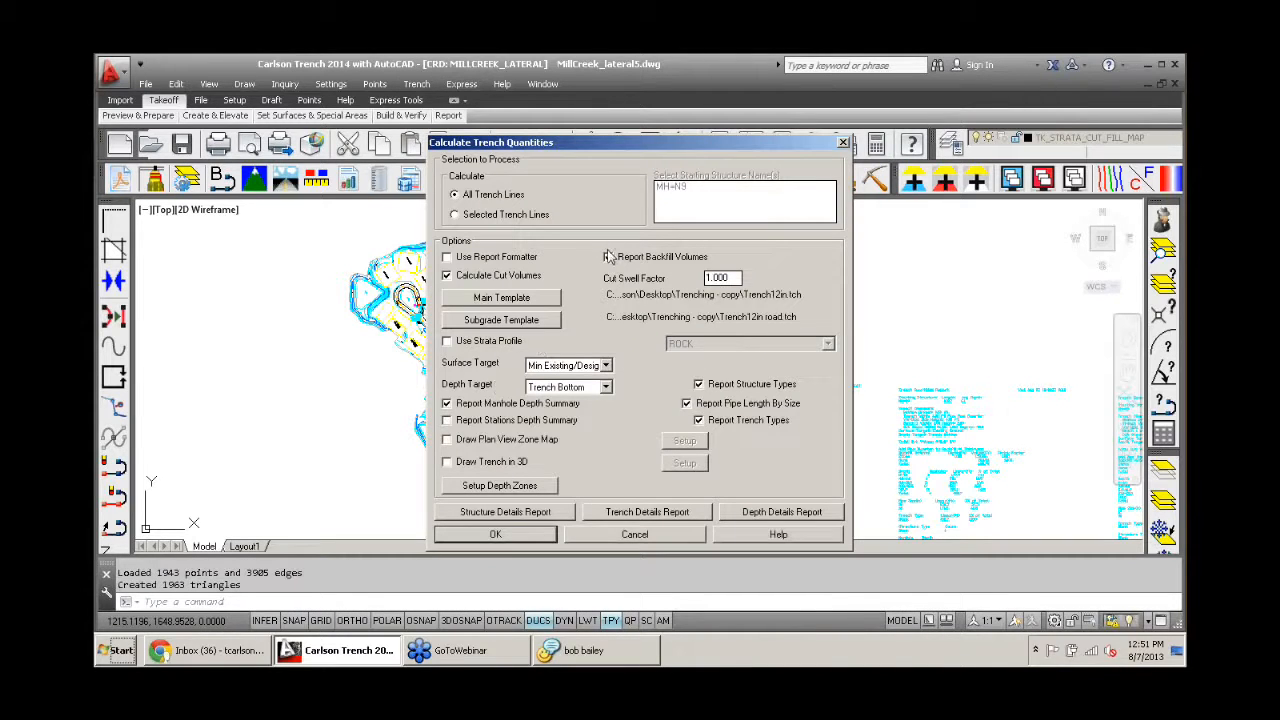
left_click(608, 257)
left_click(447, 341)
left_click(692, 346)
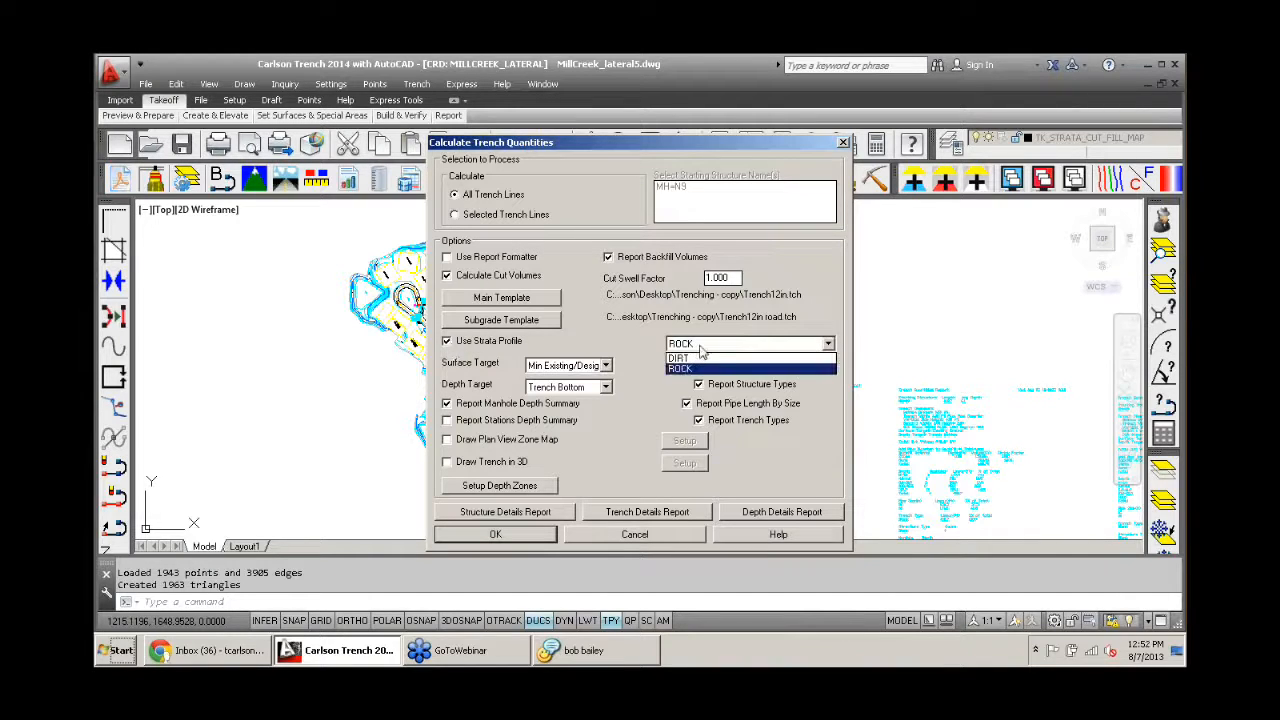
left_click(709, 368)
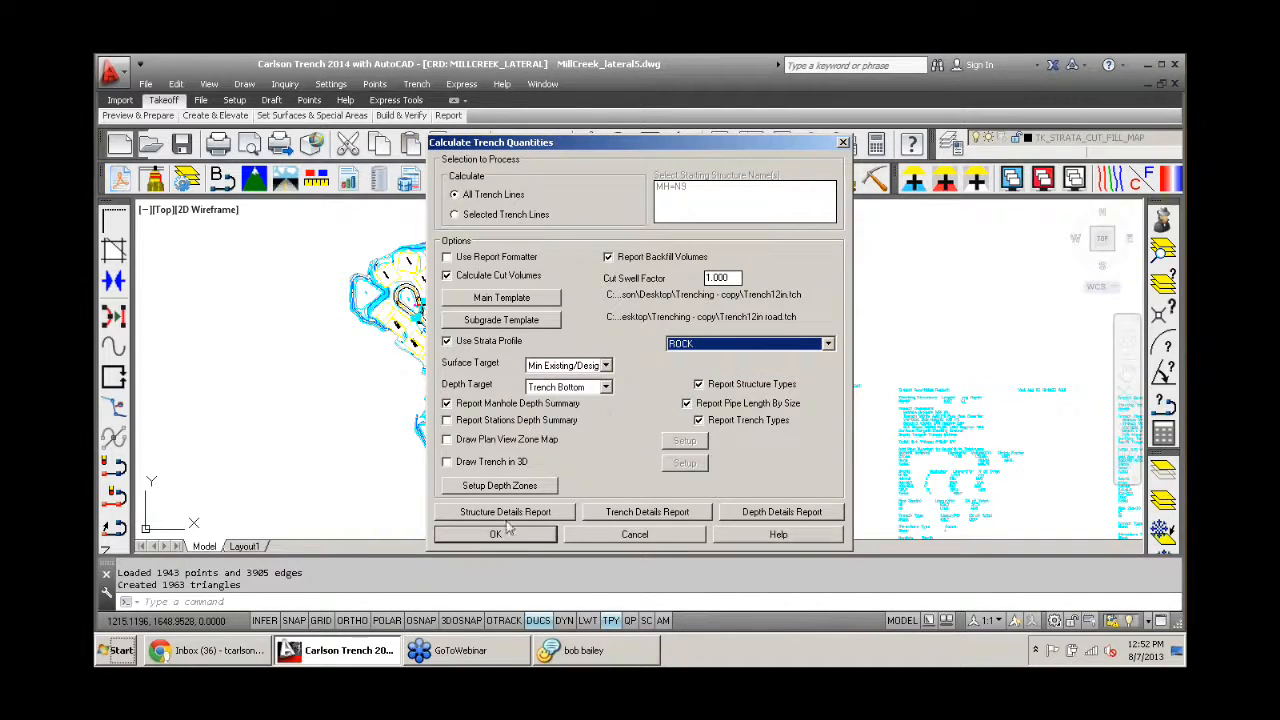
left_click_drag(537, 150, 384, 114)
left_click(355, 502)
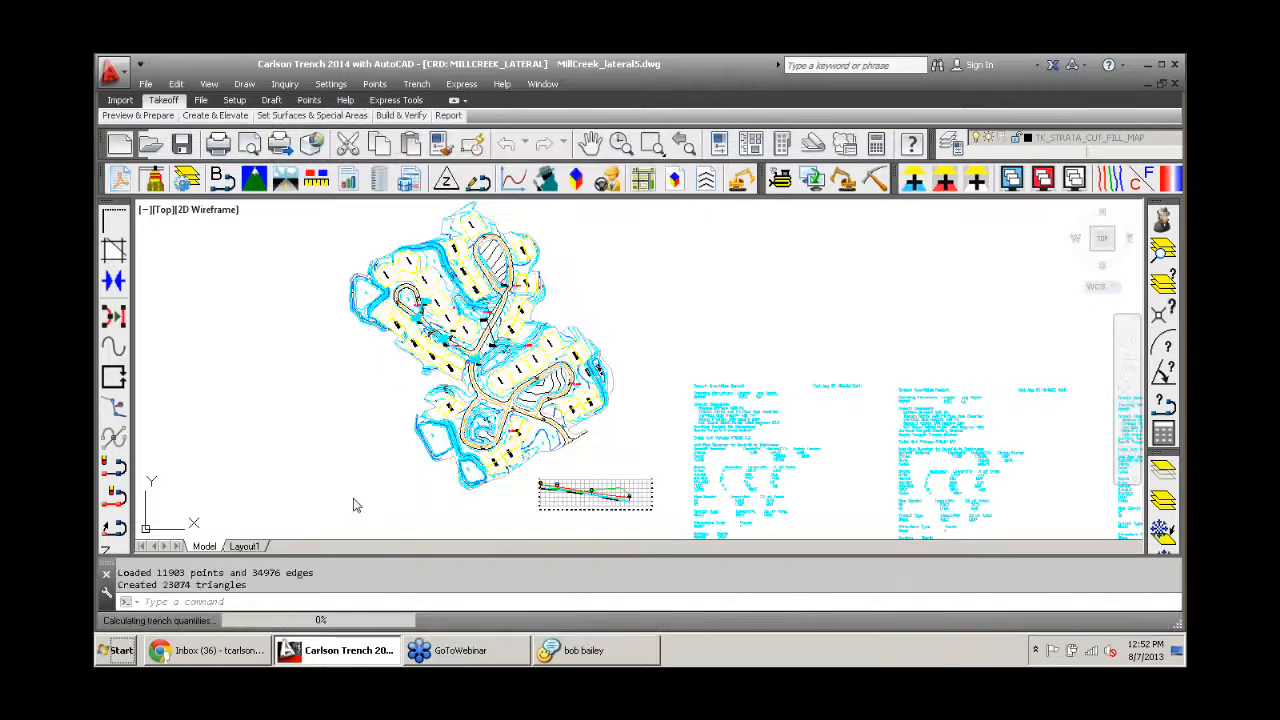
- Review the rock and other cut volumes, backfill materials and rock lengths by depth in the trench quantities report, and close it
scroll(513, 260, "down", 2)
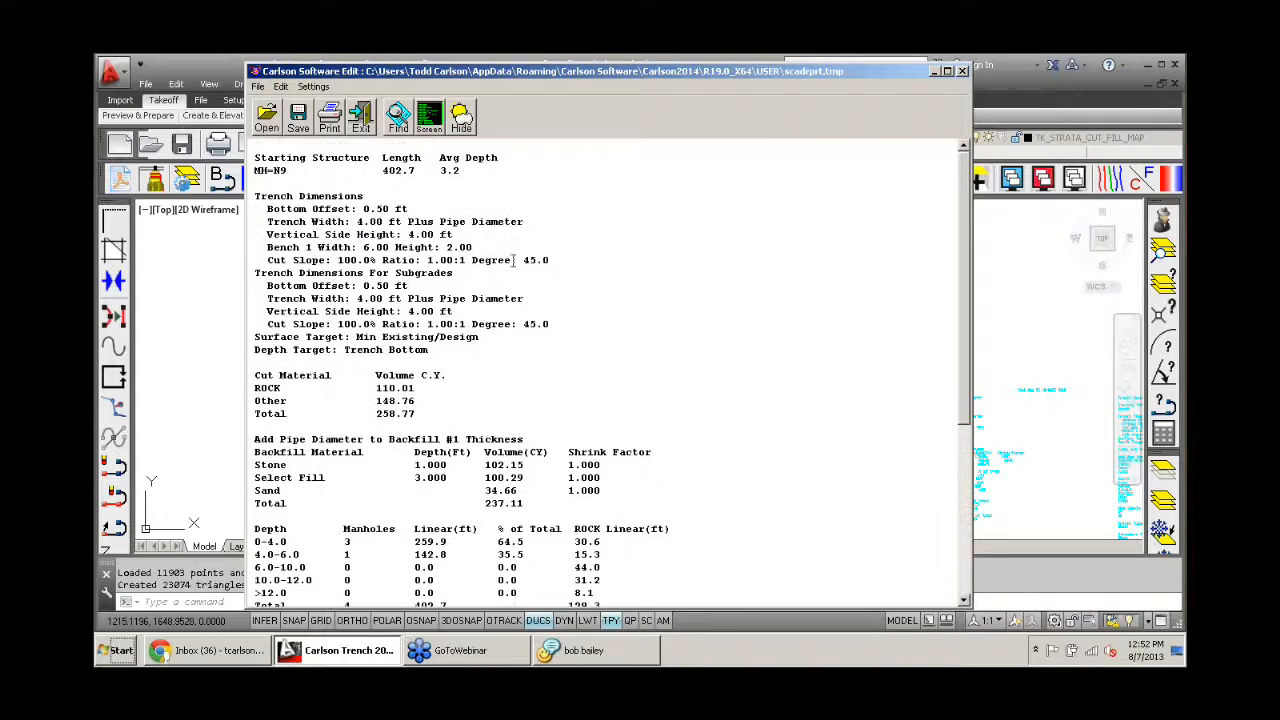
left_click_drag(428, 352, 257, 360)
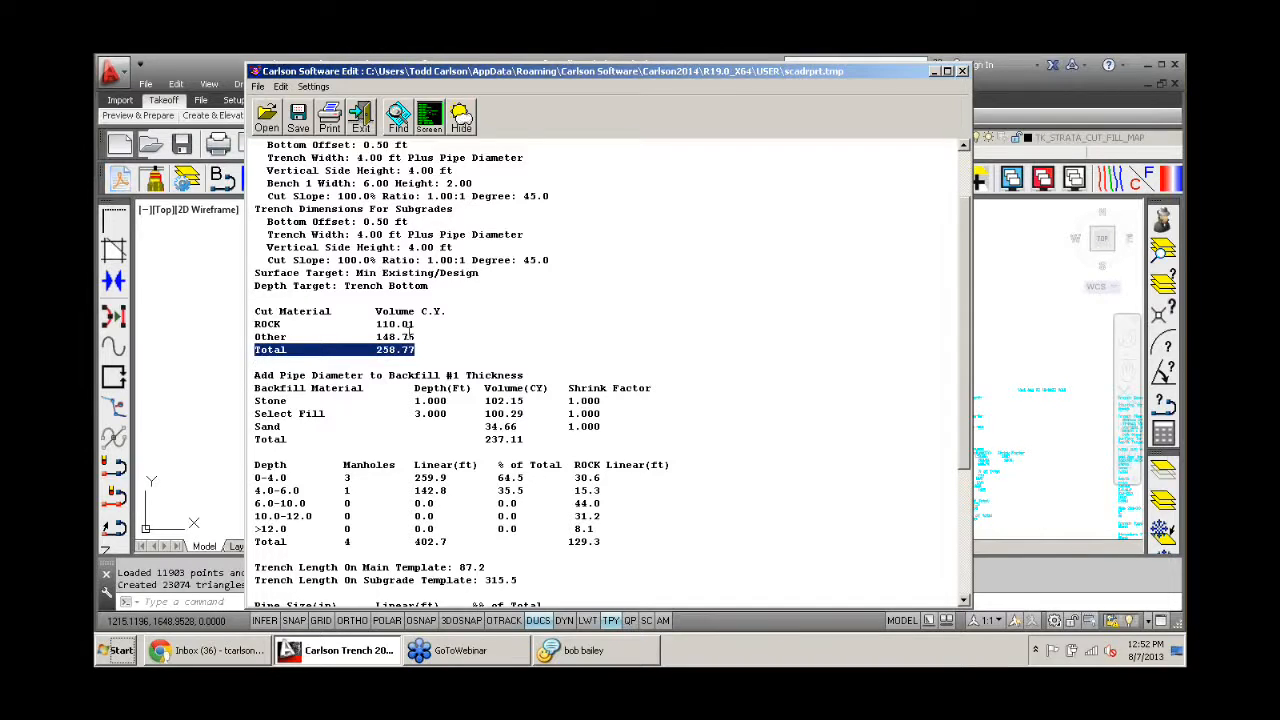
left_click_drag(414, 337, 377, 323)
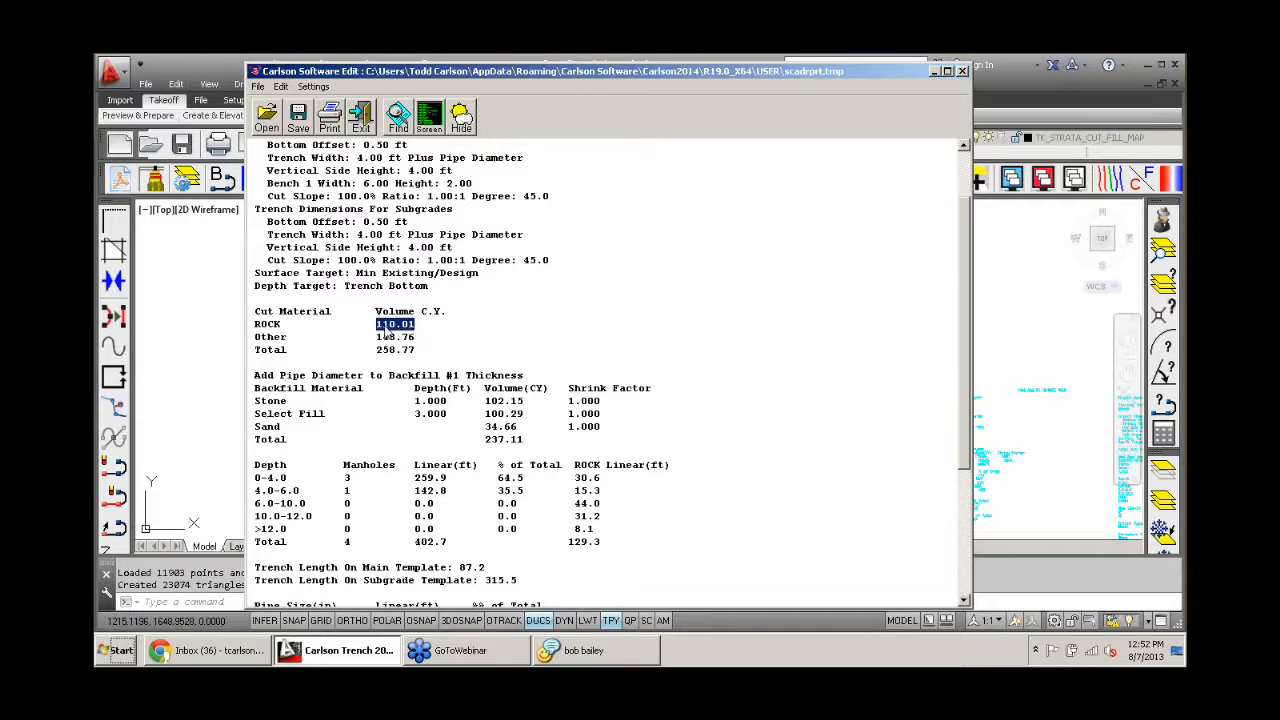
left_click_drag(417, 338, 380, 346)
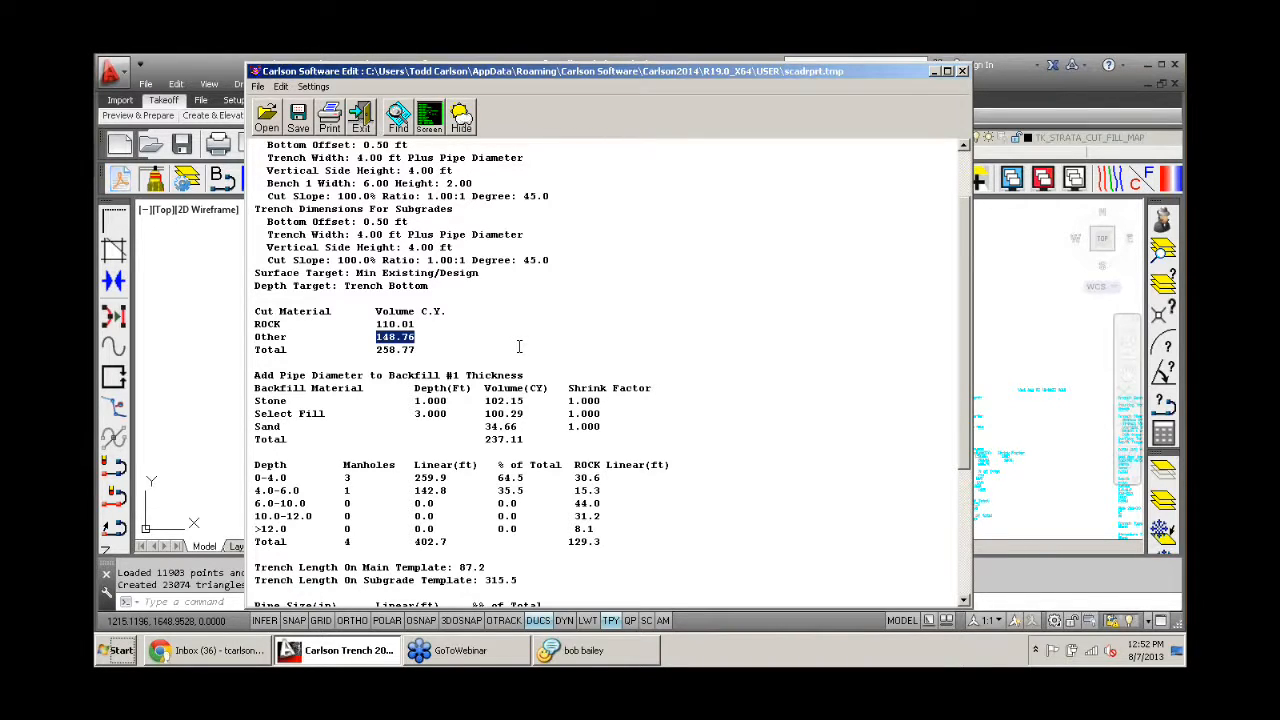
left_click_drag(418, 324, 379, 338)
left_click_drag(426, 324, 375, 325)
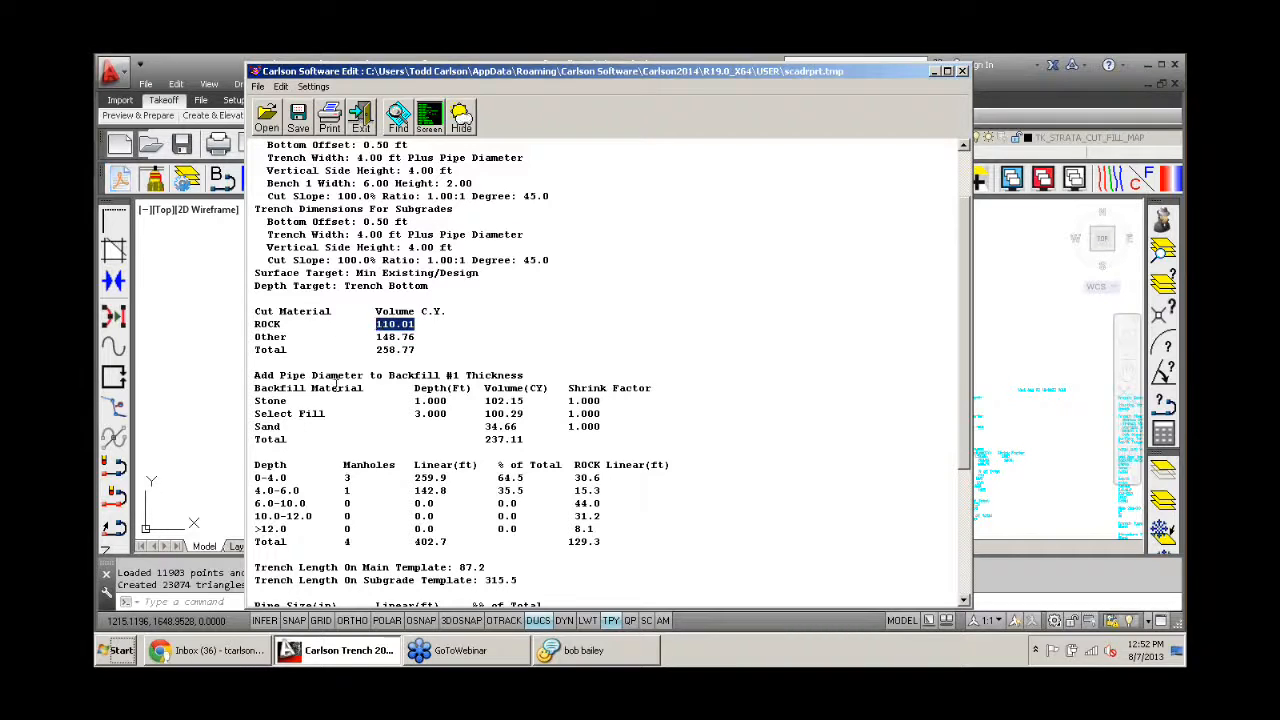
scroll(483, 339, "down", 1)
scroll(483, 339, "down", 2)
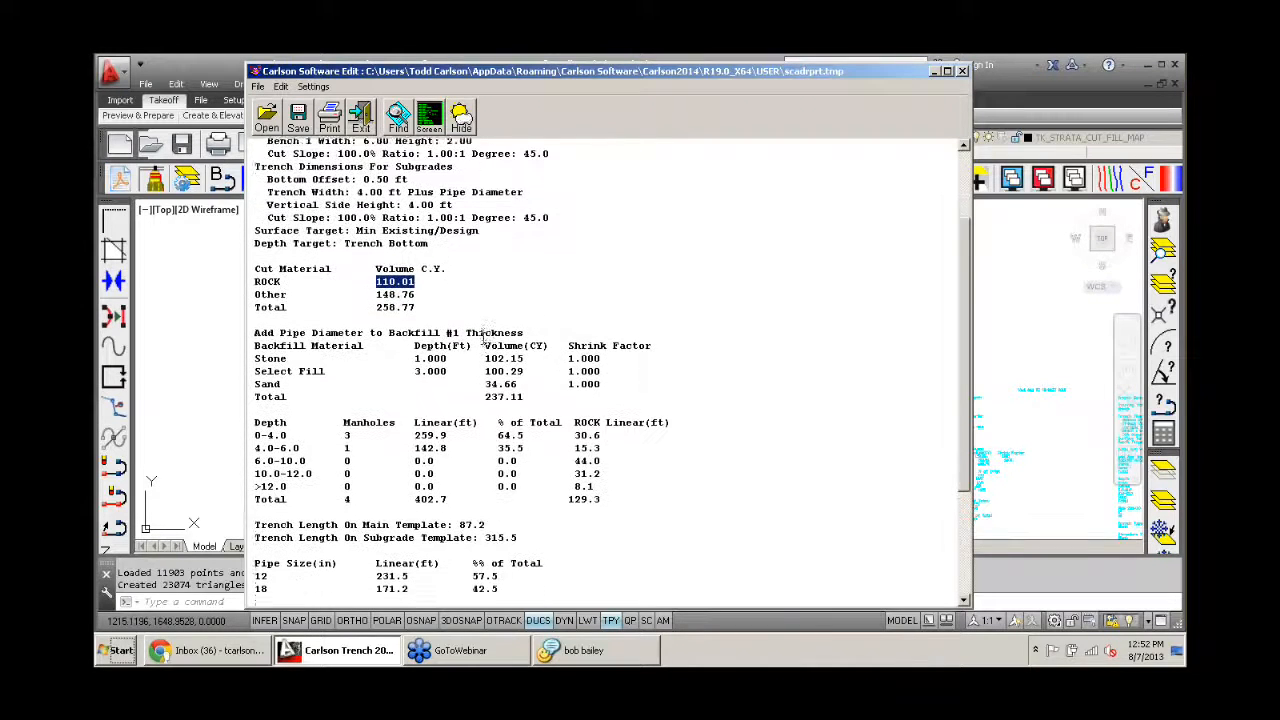
scroll(484, 338, "up", 2)
scroll(483, 338, "down", 5)
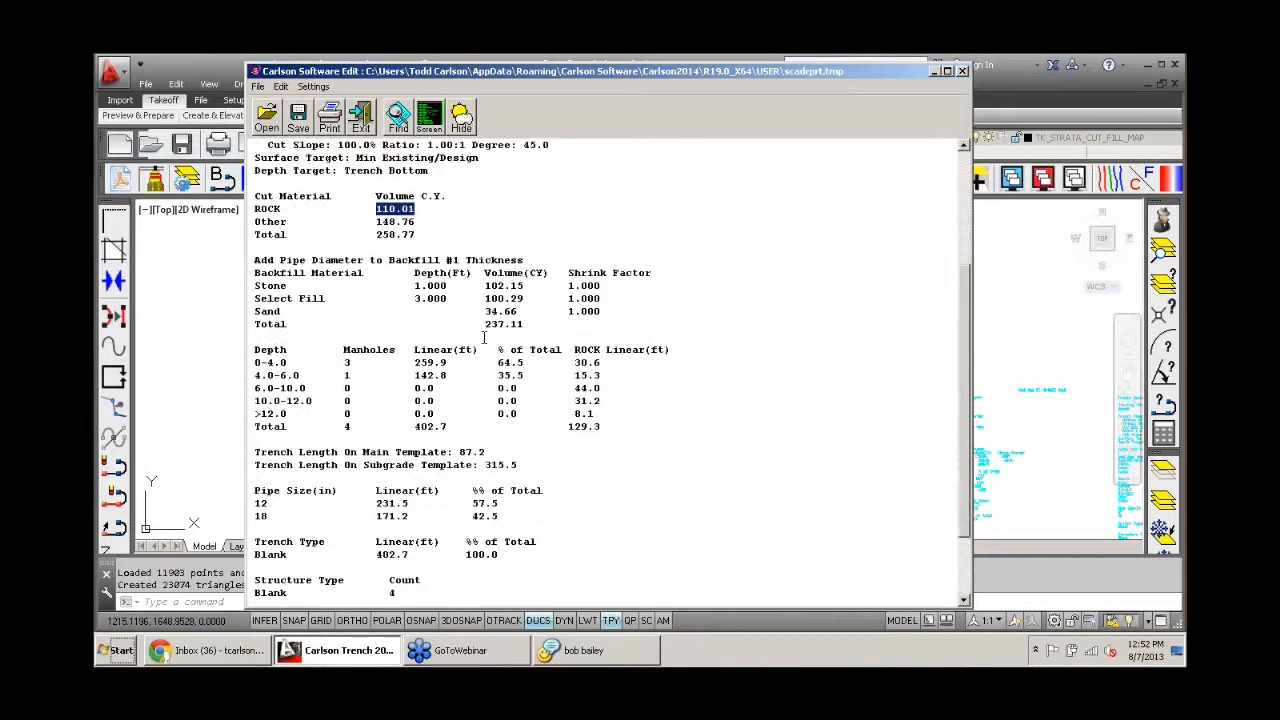
scroll(486, 337, "up", 4)
scroll(488, 337, "down", 1)
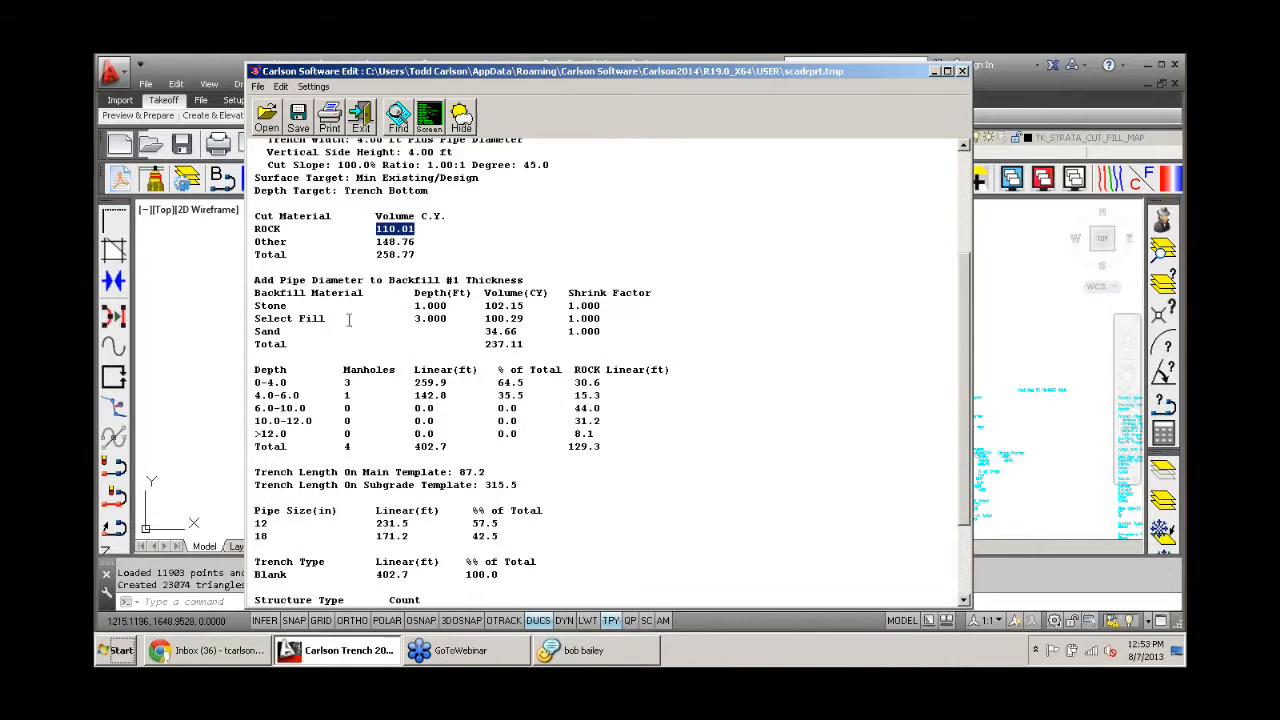
left_click(362, 118)
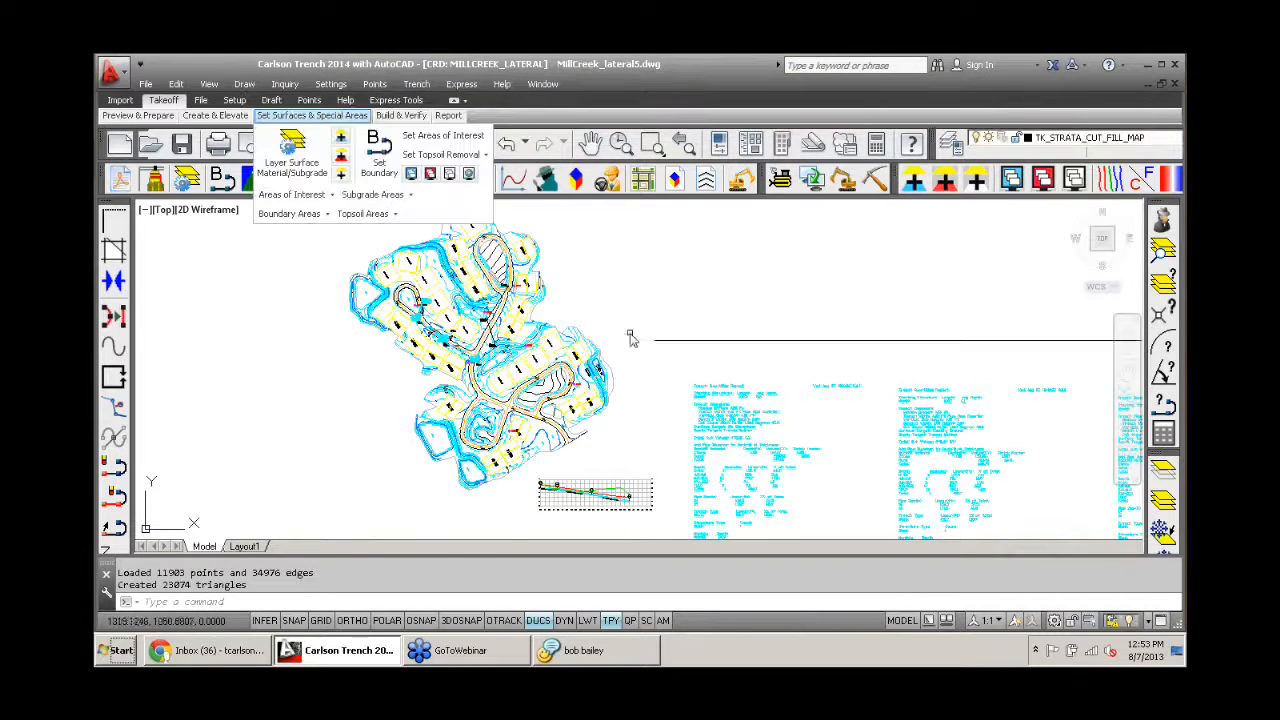
- Reopen the trench quantities setup and set the depth limits of zones 1 to 5 to 2, 4, 6, 10 and 12
left_click(653, 296)
key("Return")
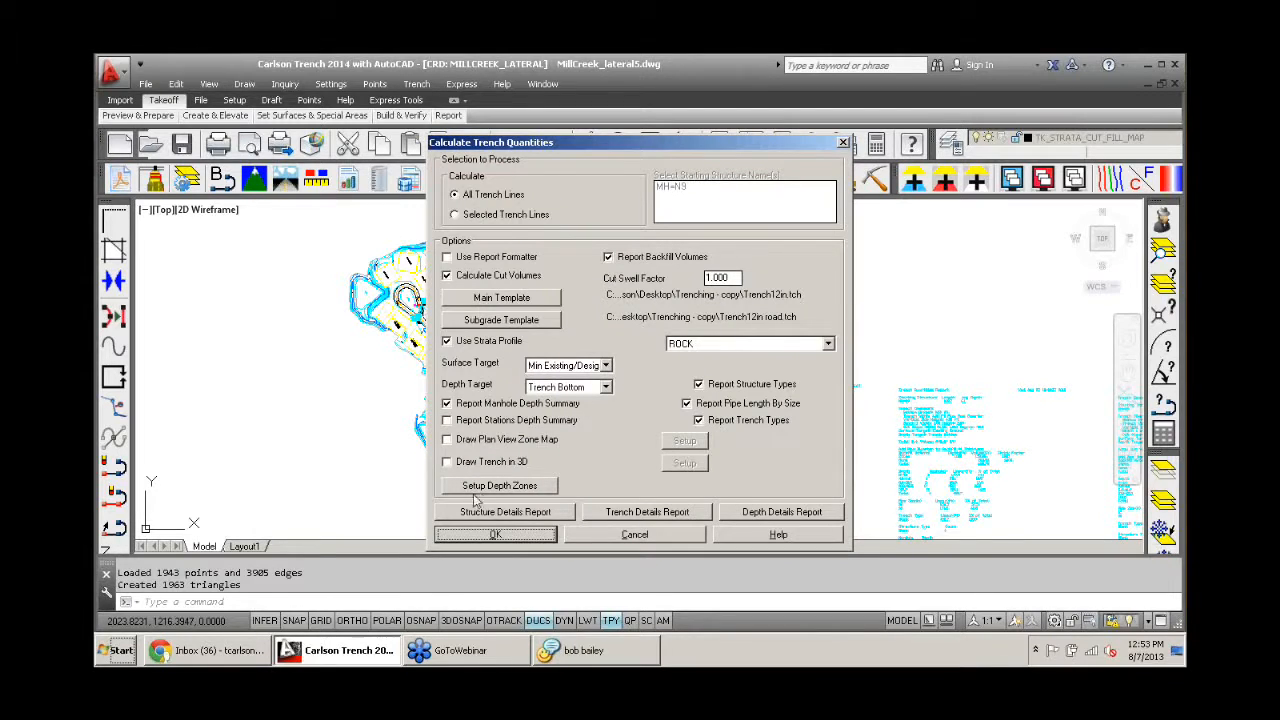
left_click(487, 490)
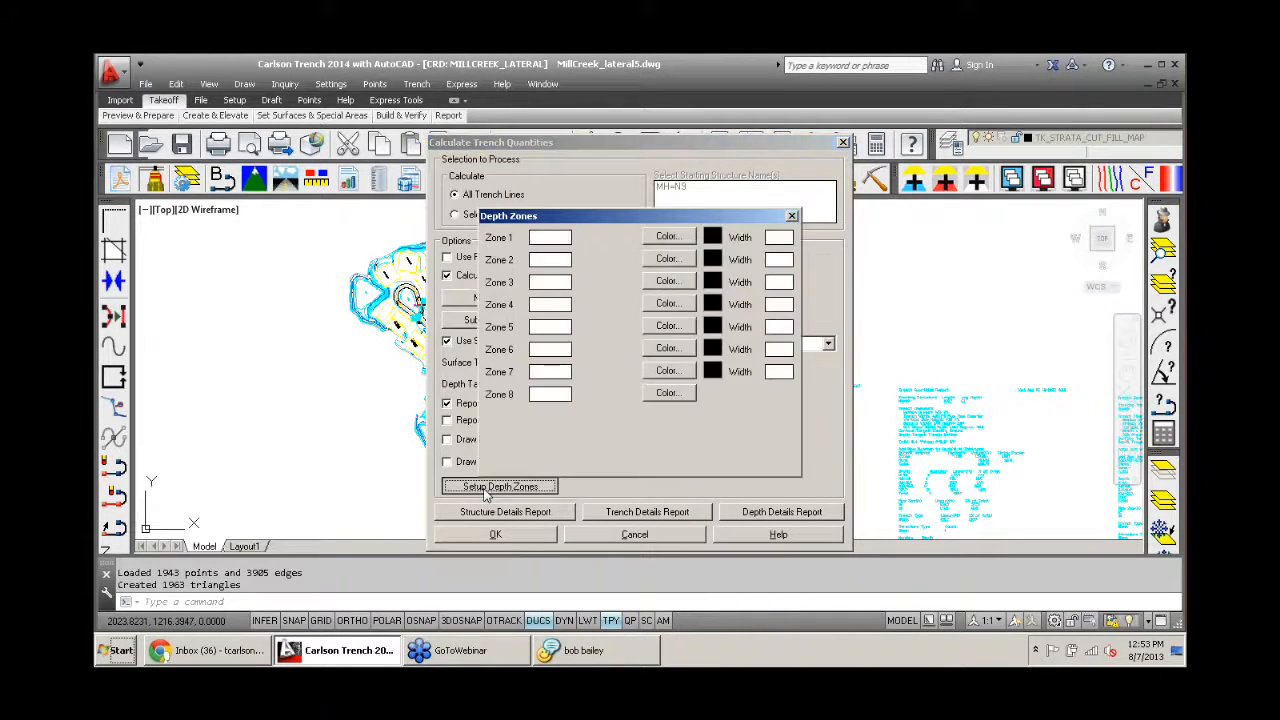
left_click(554, 237)
key("BackSpace")
key("BackSpace")
key("BackSpace")
key("BackSpace")
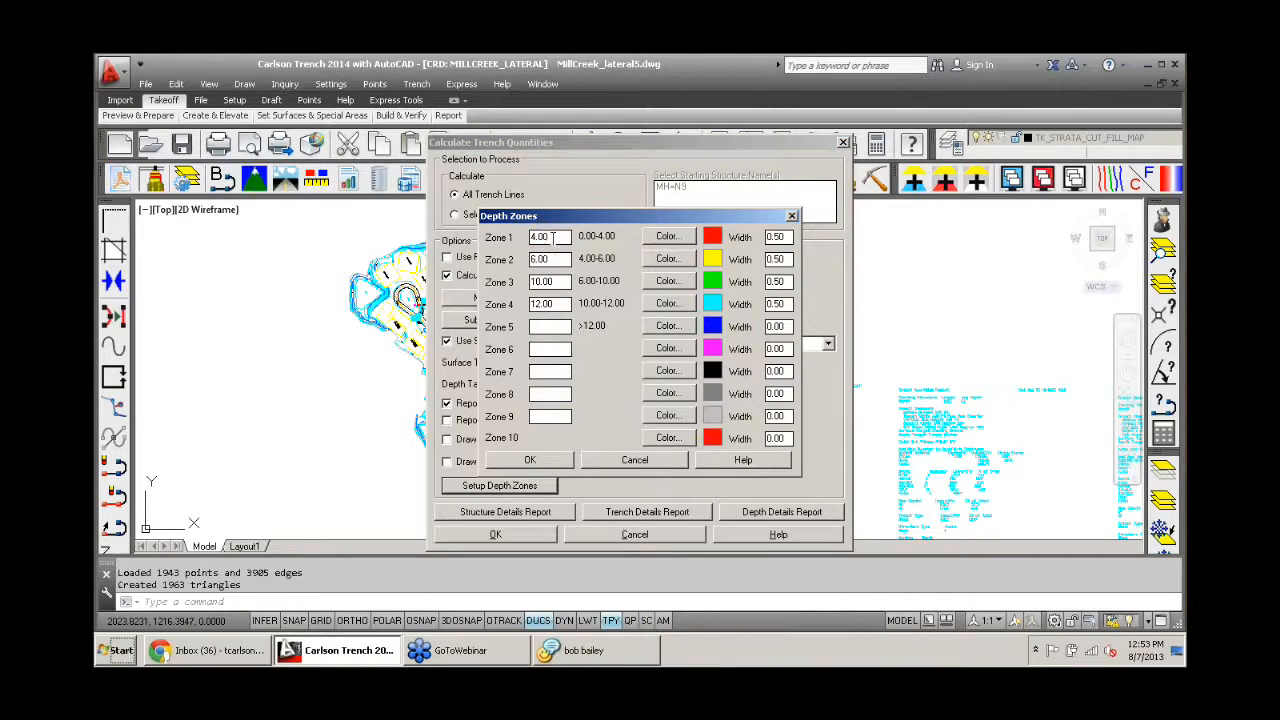
type("2")
double_click(540, 258)
type("4")
double_click(558, 282)
type("6")
double_click(545, 304)
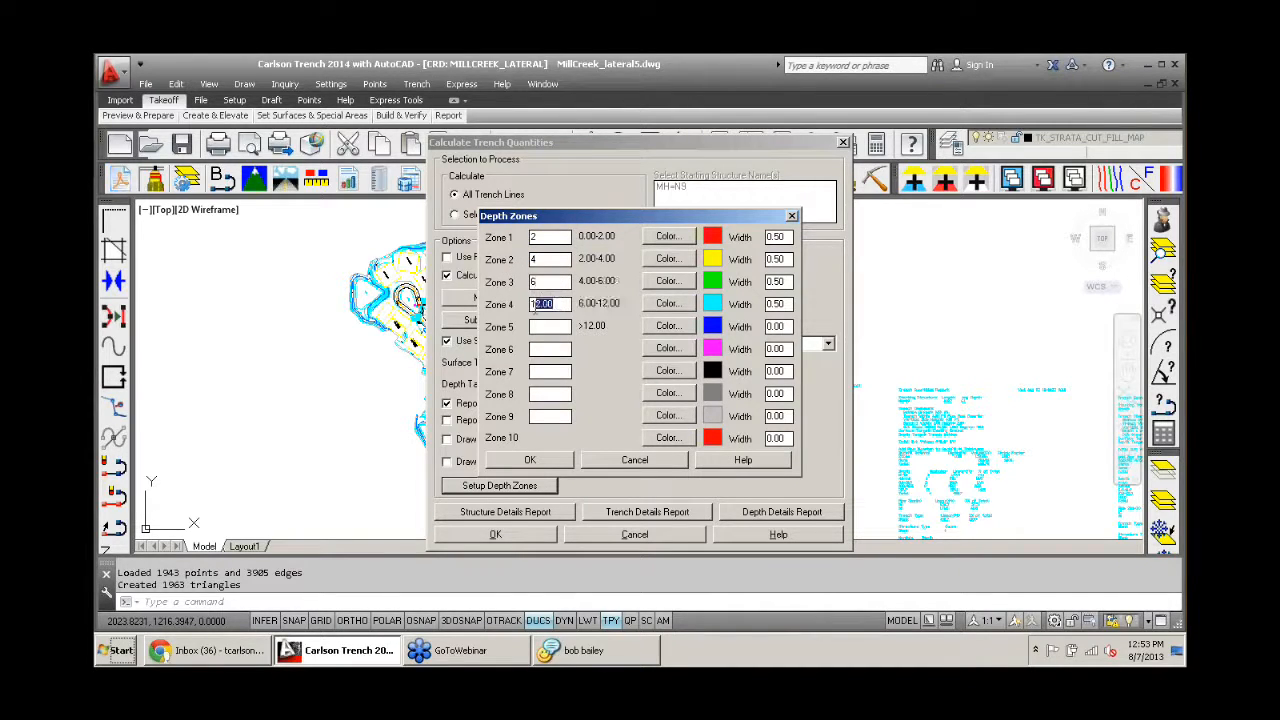
type("10")
type("12")
left_click(542, 350)
- Set the line widths of depth zones 5 and 6 to .5 and accept the depth zone setup
double_click(787, 326)
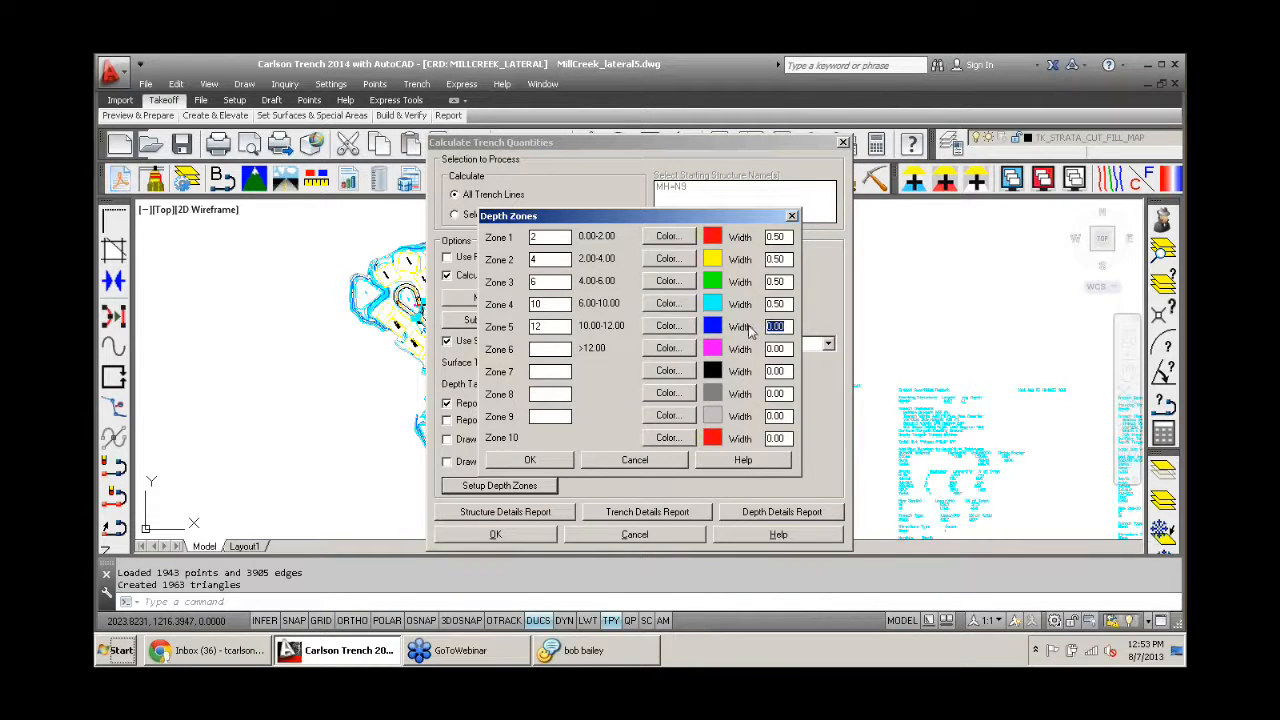
type(".5")
double_click(777, 348)
type(".5")
left_click(540, 348)
left_click(532, 460)
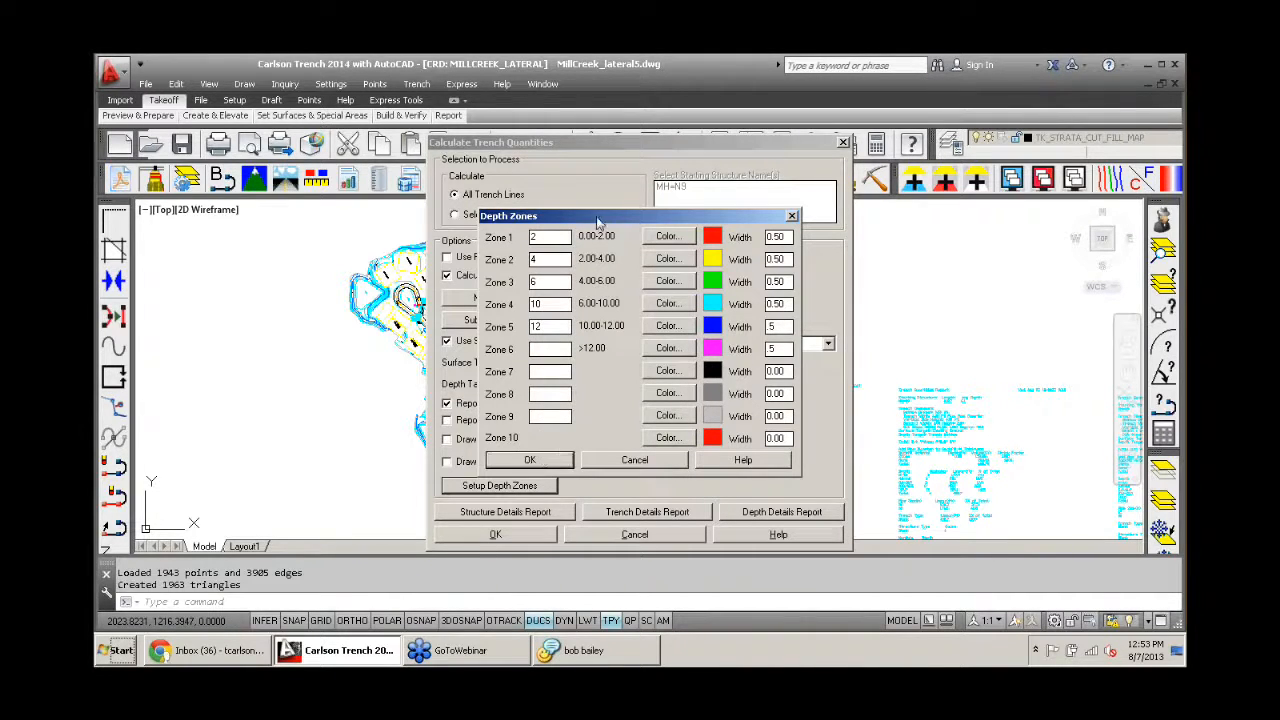
left_click(530, 460)
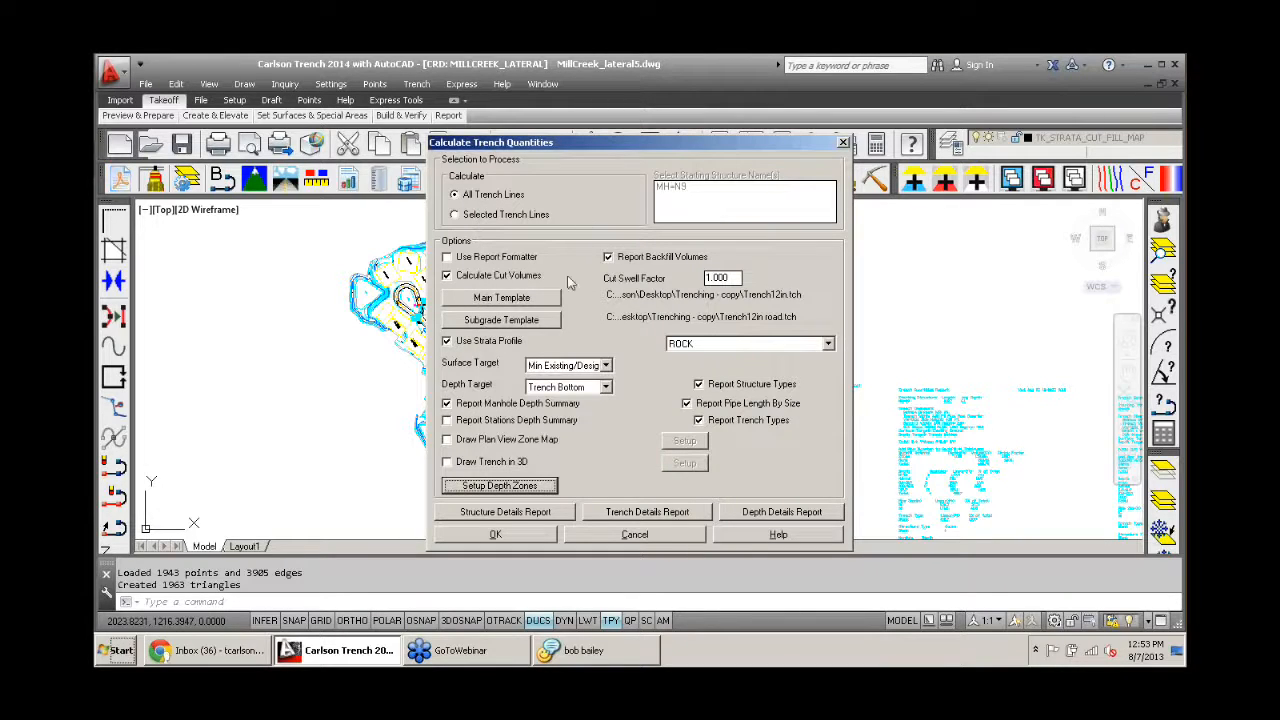
- Enable drawing the plan view zone map on layer SWR_ZONE, keeping the plan view labels on
left_click(447, 441)
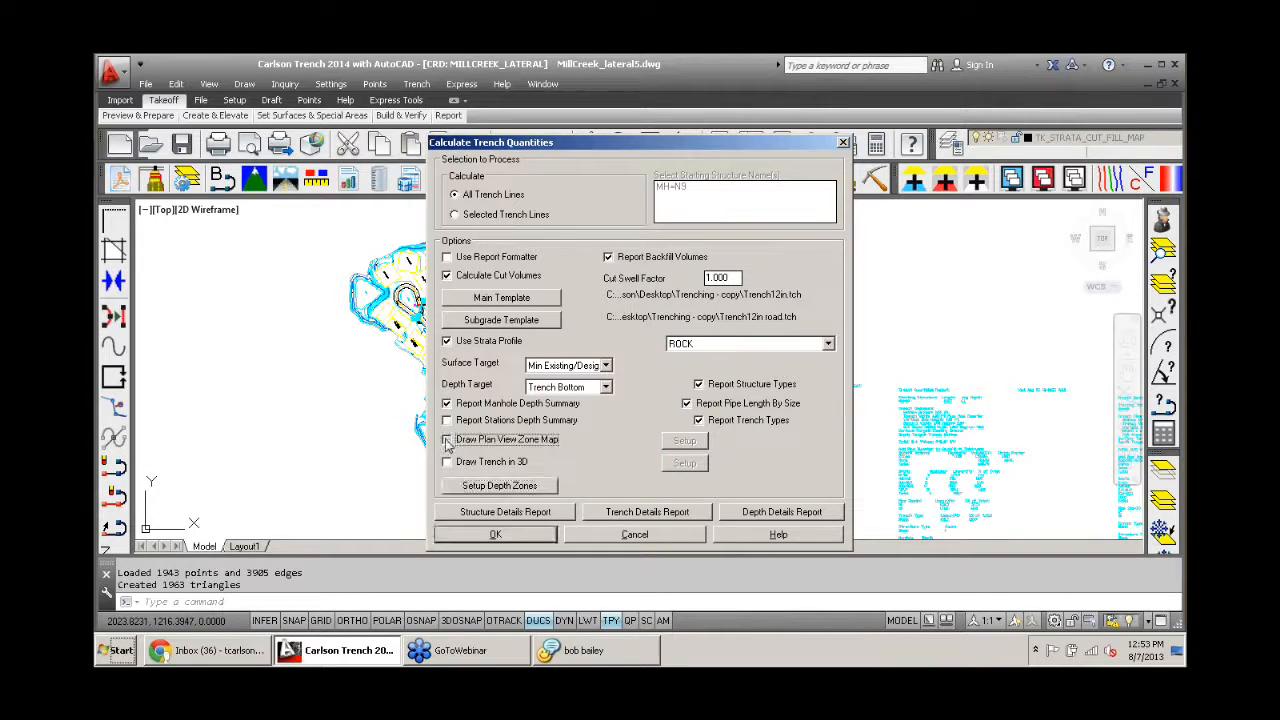
left_click(447, 441)
left_click(685, 443)
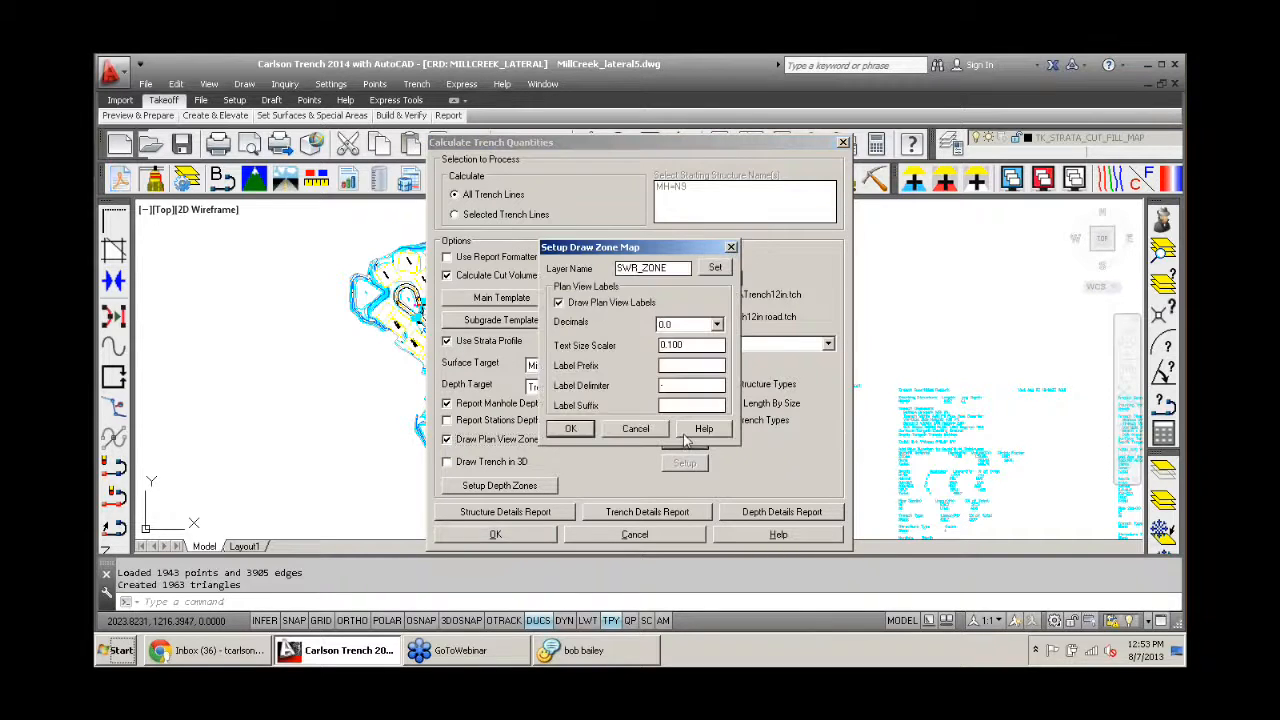
left_click(570, 429)
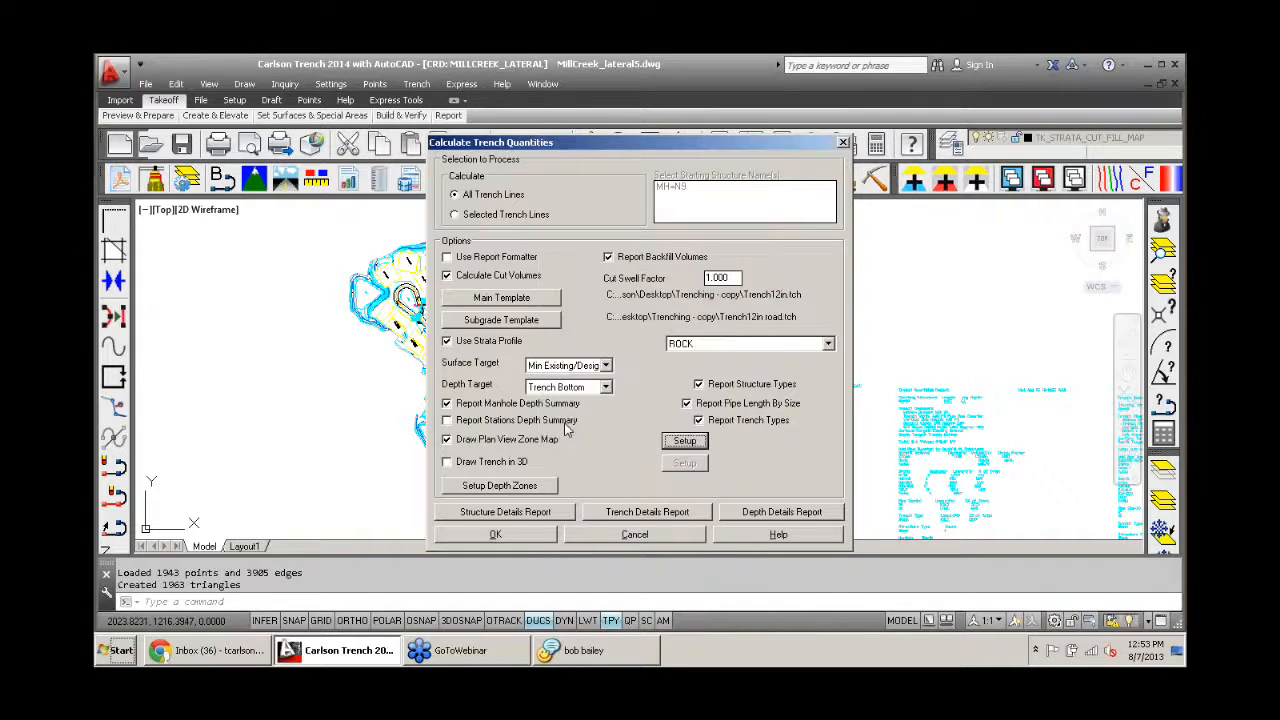
- Enable drawing the trench in 3D on layer 3DTRENCH and run the trench quantities calculation
left_click(447, 463)
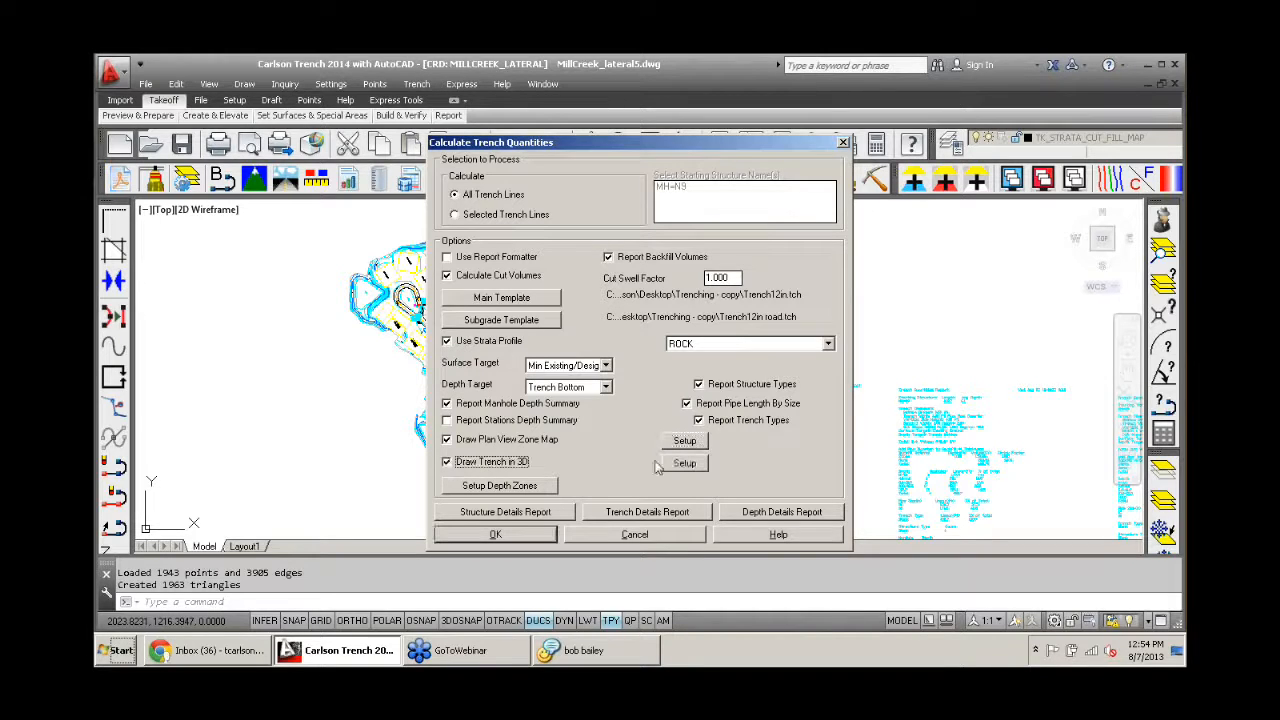
left_click(682, 464)
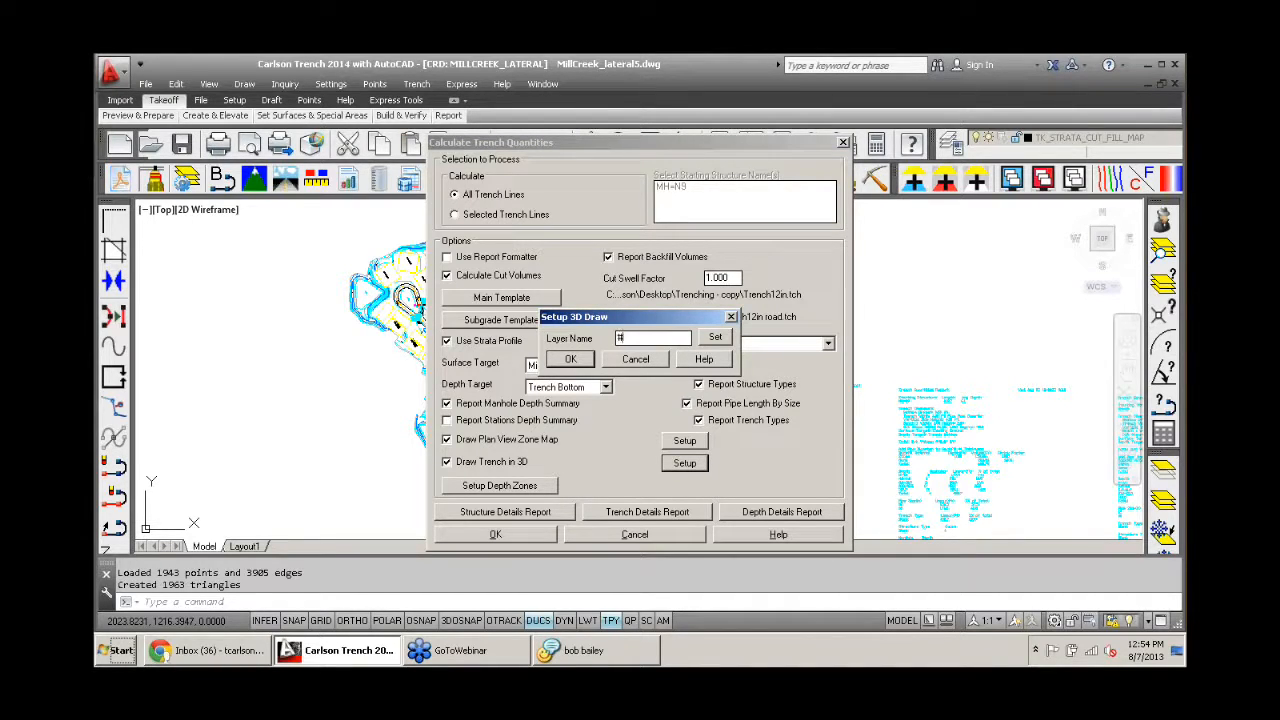
type("3DTRENCH")
left_click(570, 359)
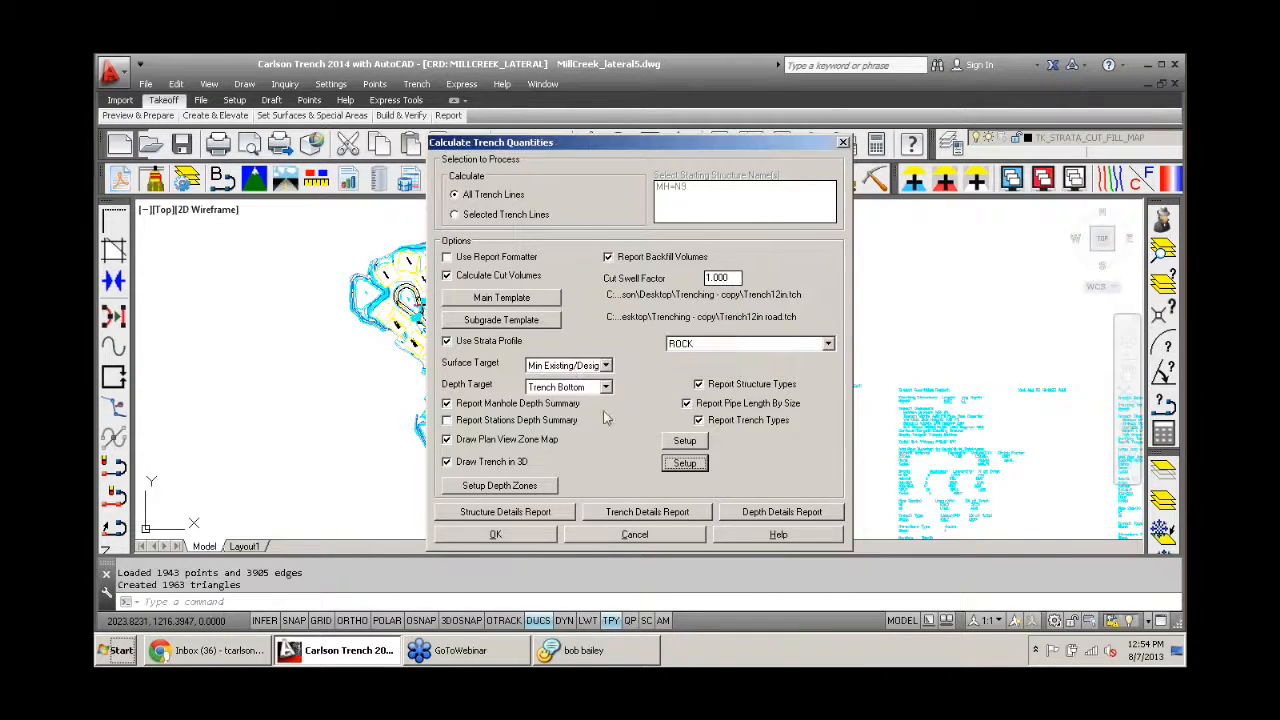
left_click(505, 542)
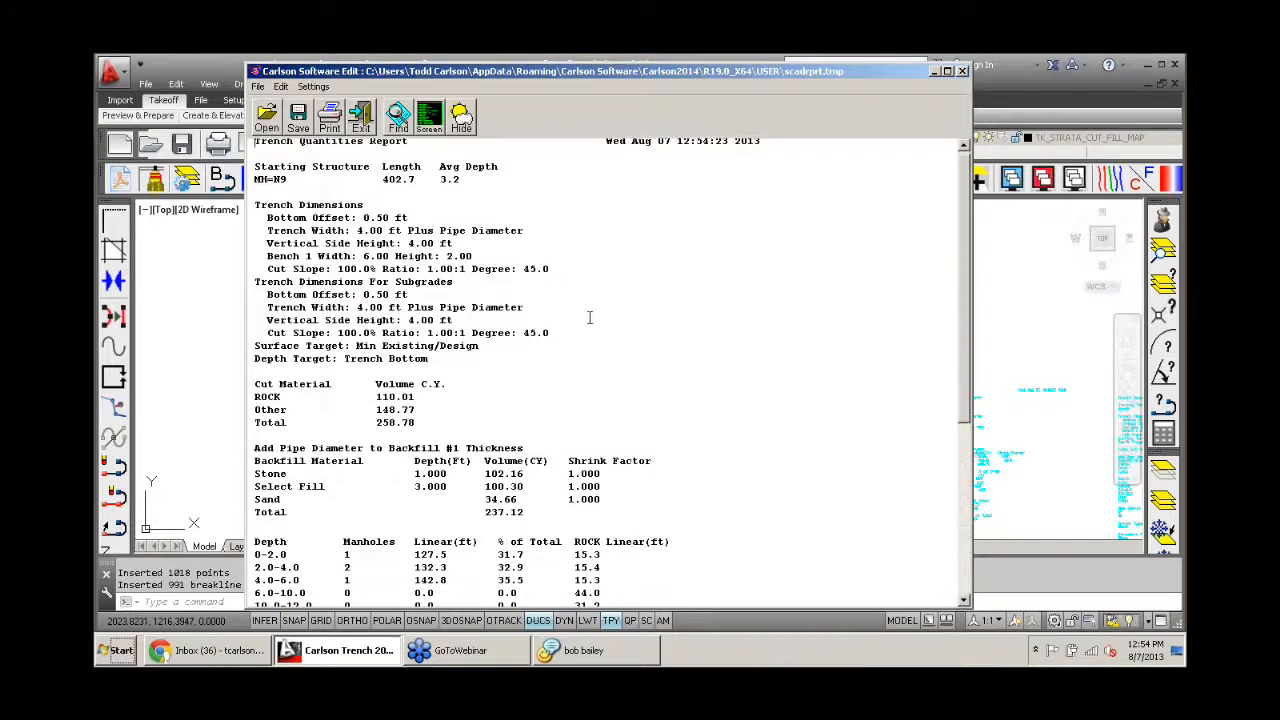
- Review the trench and rock lengths by depth zone in the trench quantities report, and close it
scroll(283, 432, "down", 4)
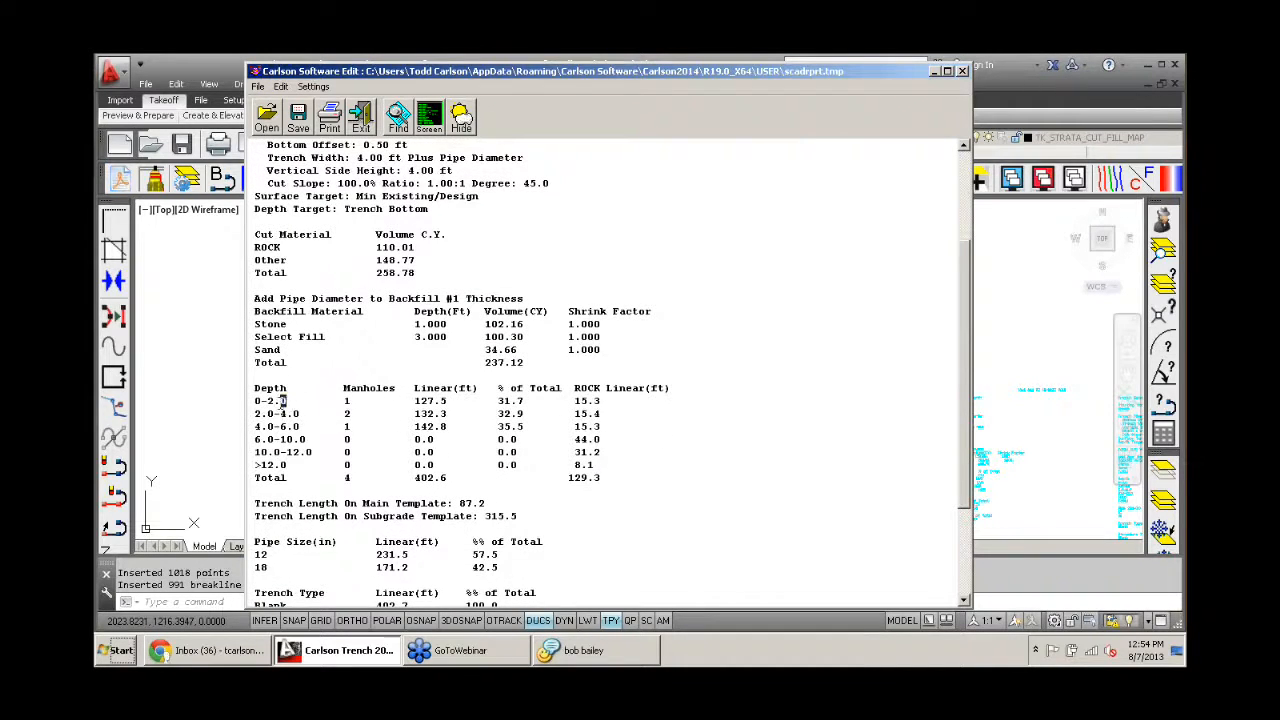
left_click_drag(287, 400, 254, 402)
left_click(449, 401)
left_click_drag(449, 401, 414, 401)
scroll(463, 426, "down", 4)
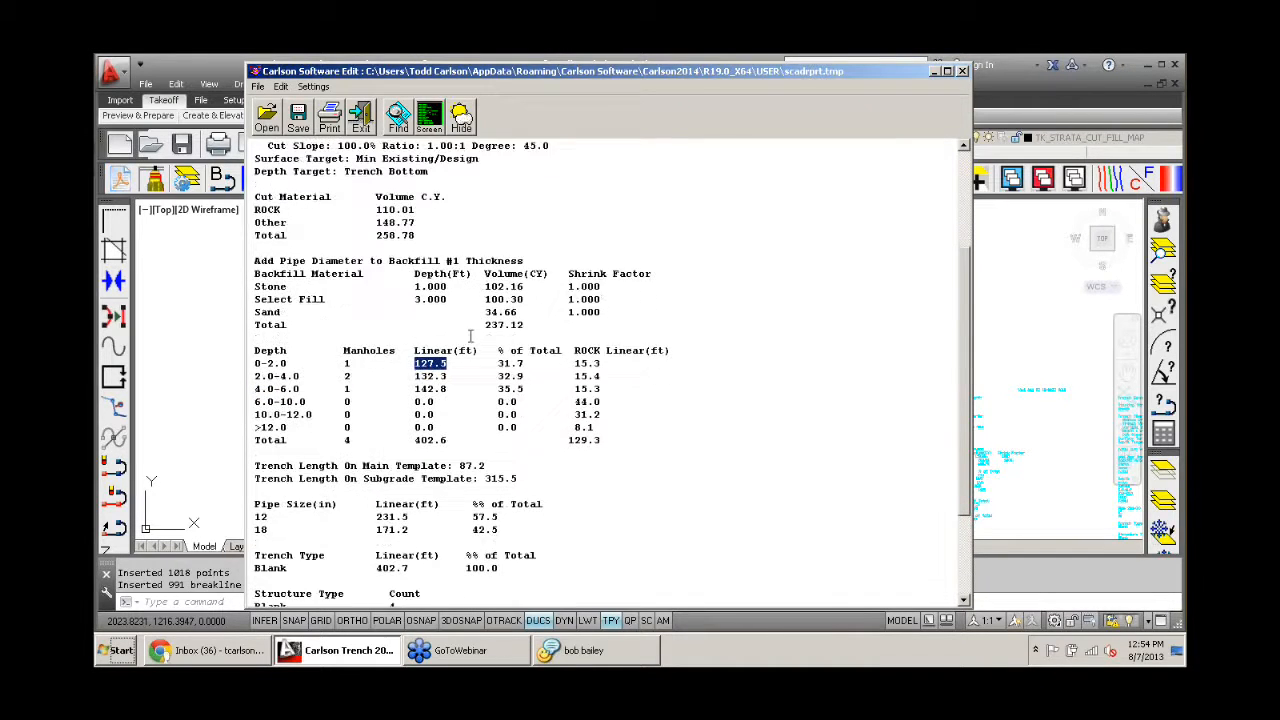
left_click(361, 125)
- Draw the zone map color legend in the empty area beside the site plan at size 4.00
type("y")
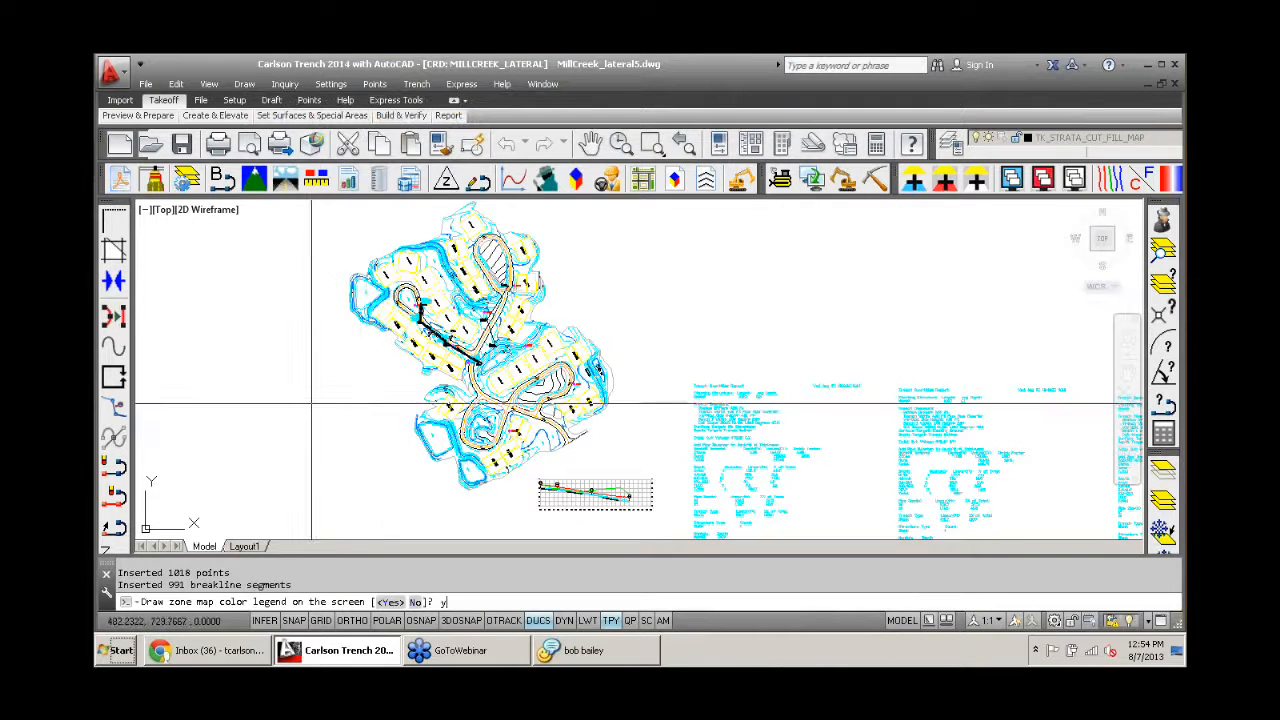
key("Return")
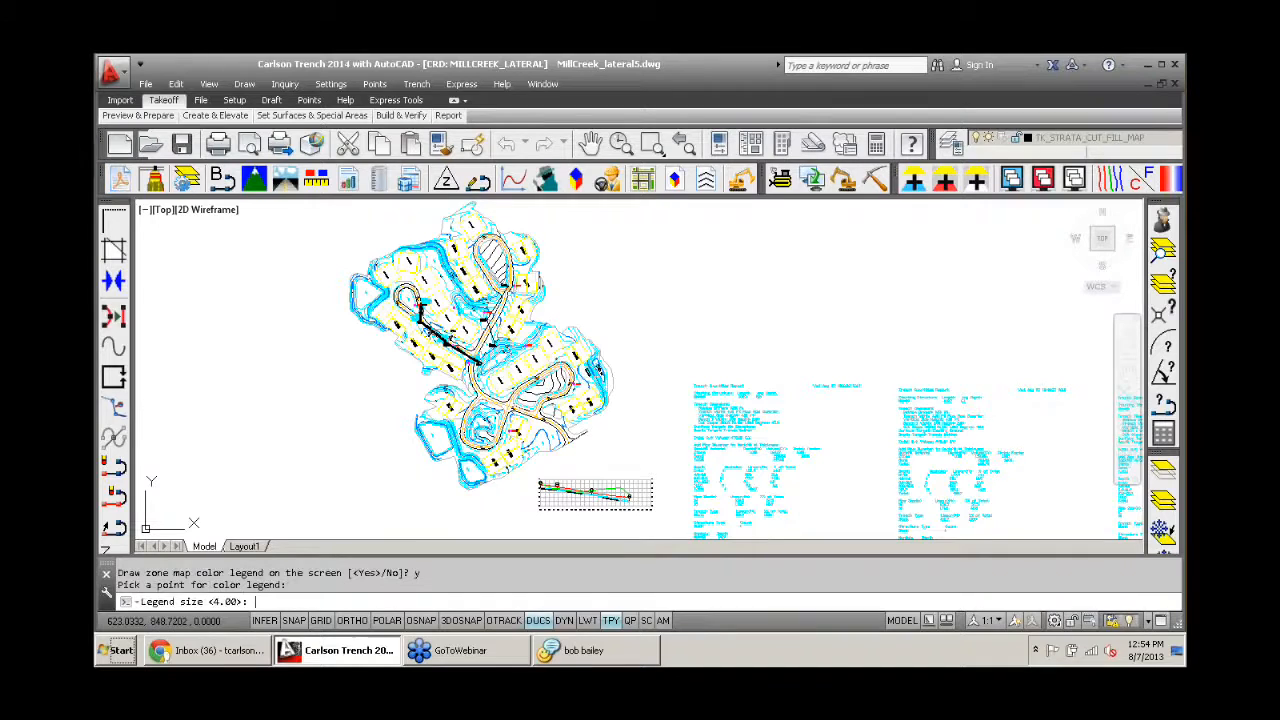
key("Return")
- Compare the zone map color legend with the depth zone colors and labels along the trench near manhole N3
scroll(352, 384, "up", 8)
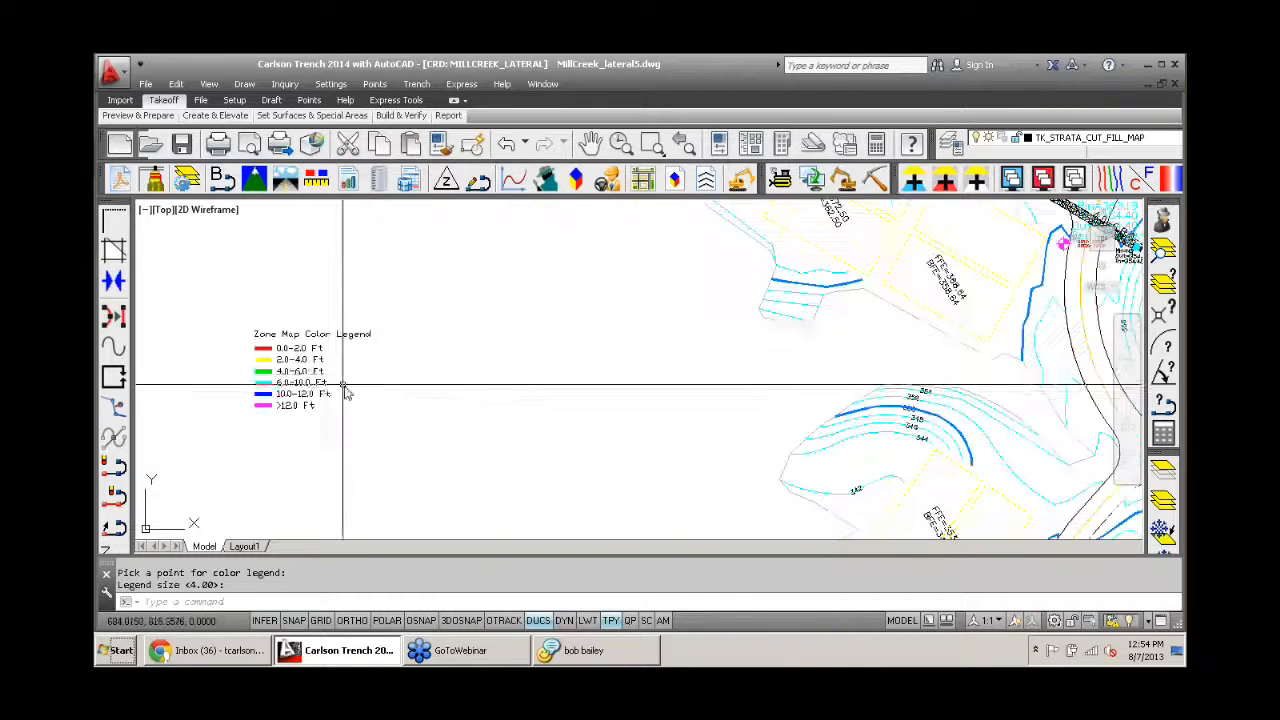
scroll(345, 390, "up", 5)
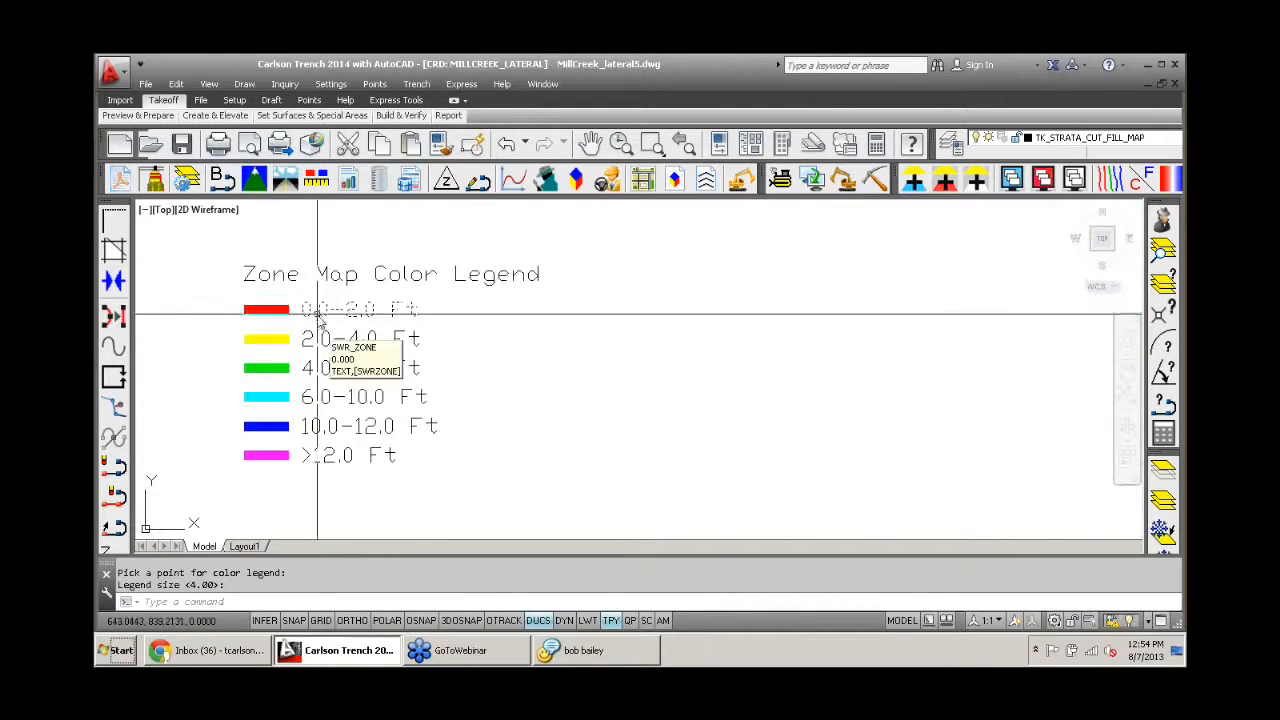
scroll(318, 314, "down", 12)
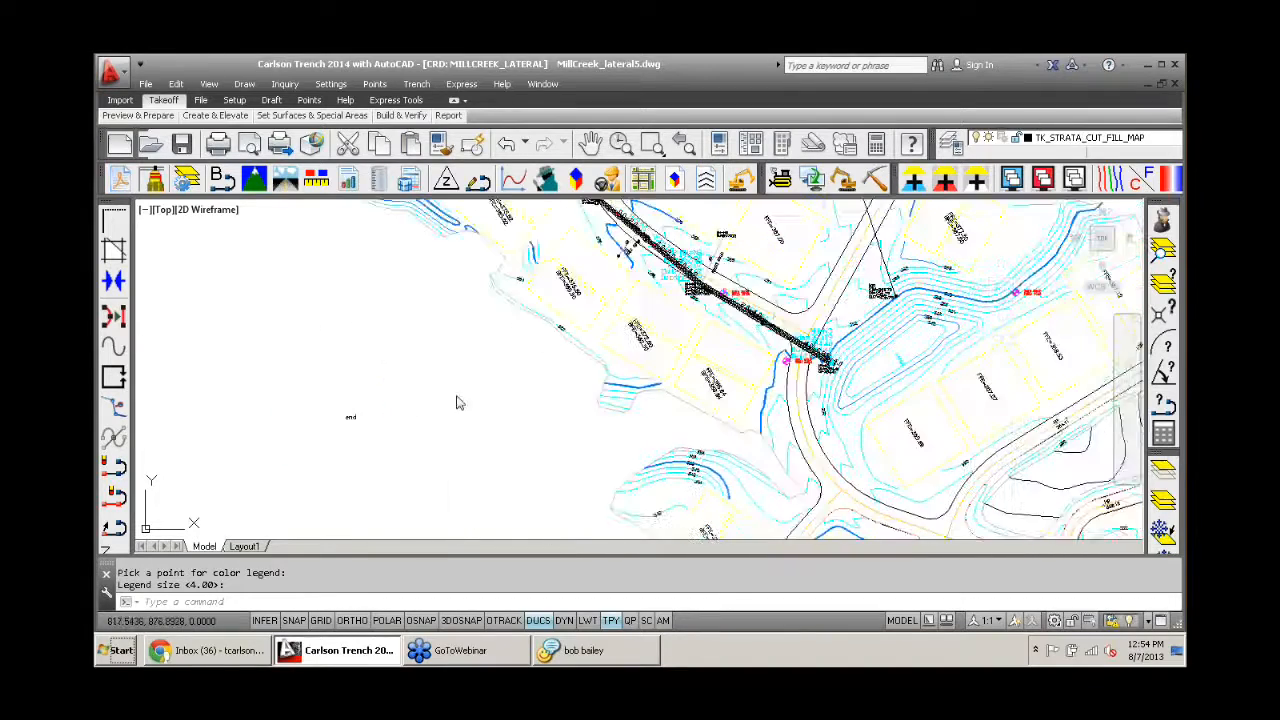
scroll(682, 303, "up", 10)
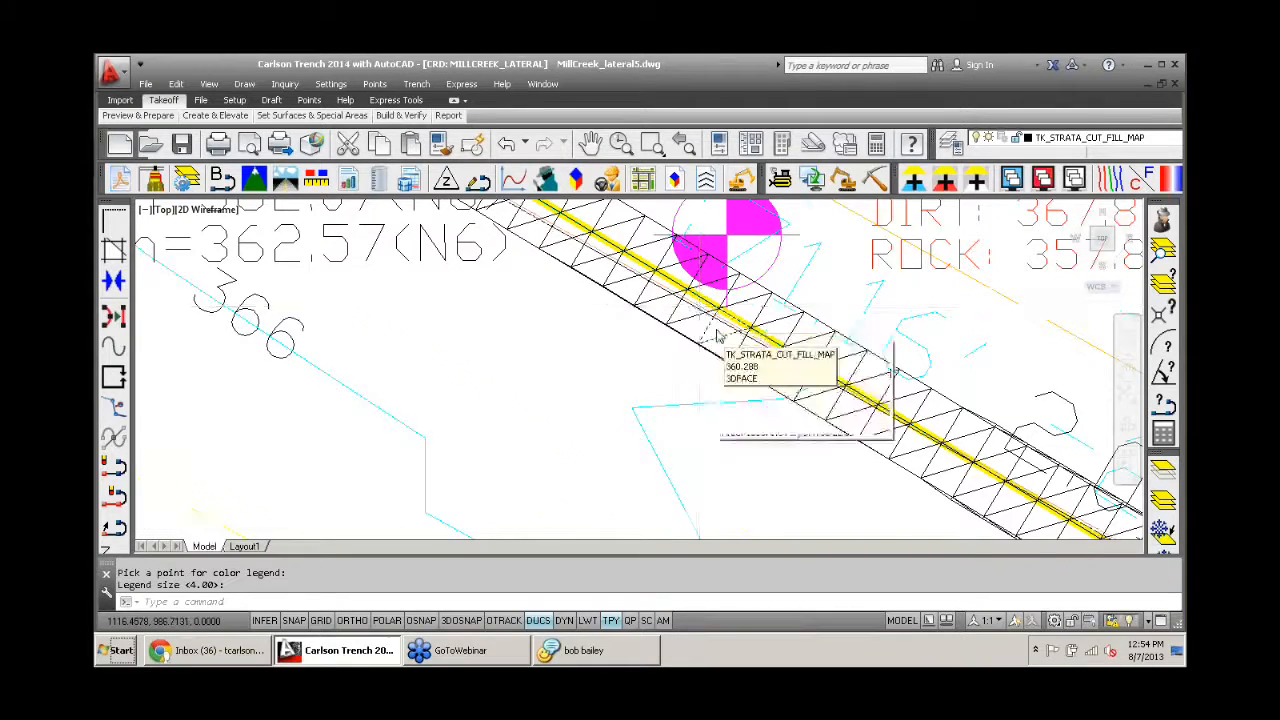
scroll(690, 325, "down", 4)
scroll(690, 345, "down", 3)
scroll(758, 355, "up", 8)
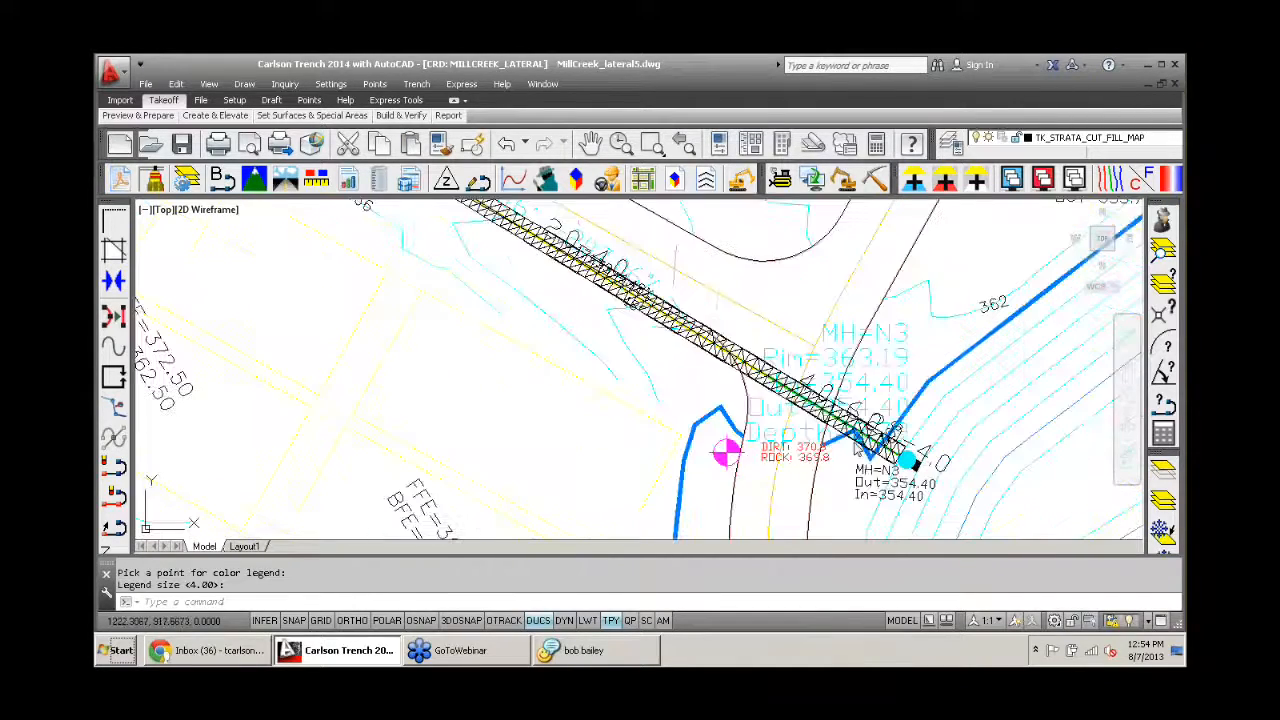
scroll(685, 360, "down", 9)
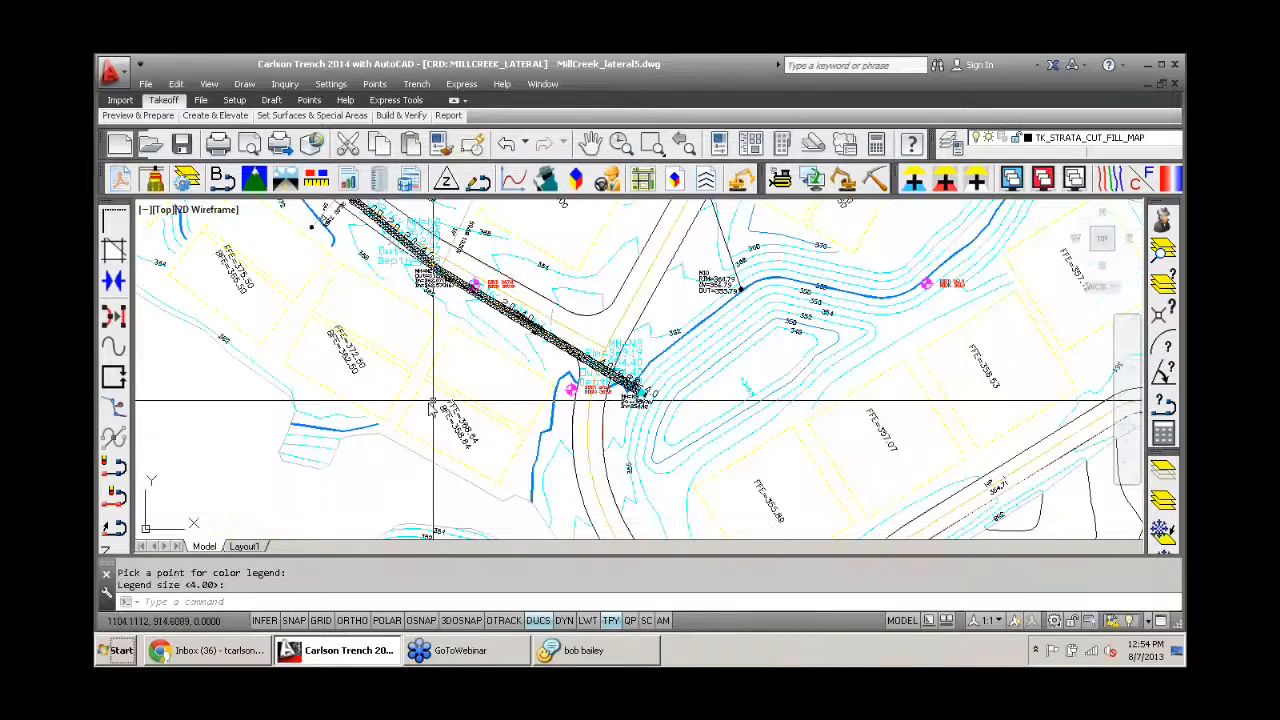
middle_click_drag(379, 428, 714, 315)
middle_click_drag(225, 392, 451, 363)
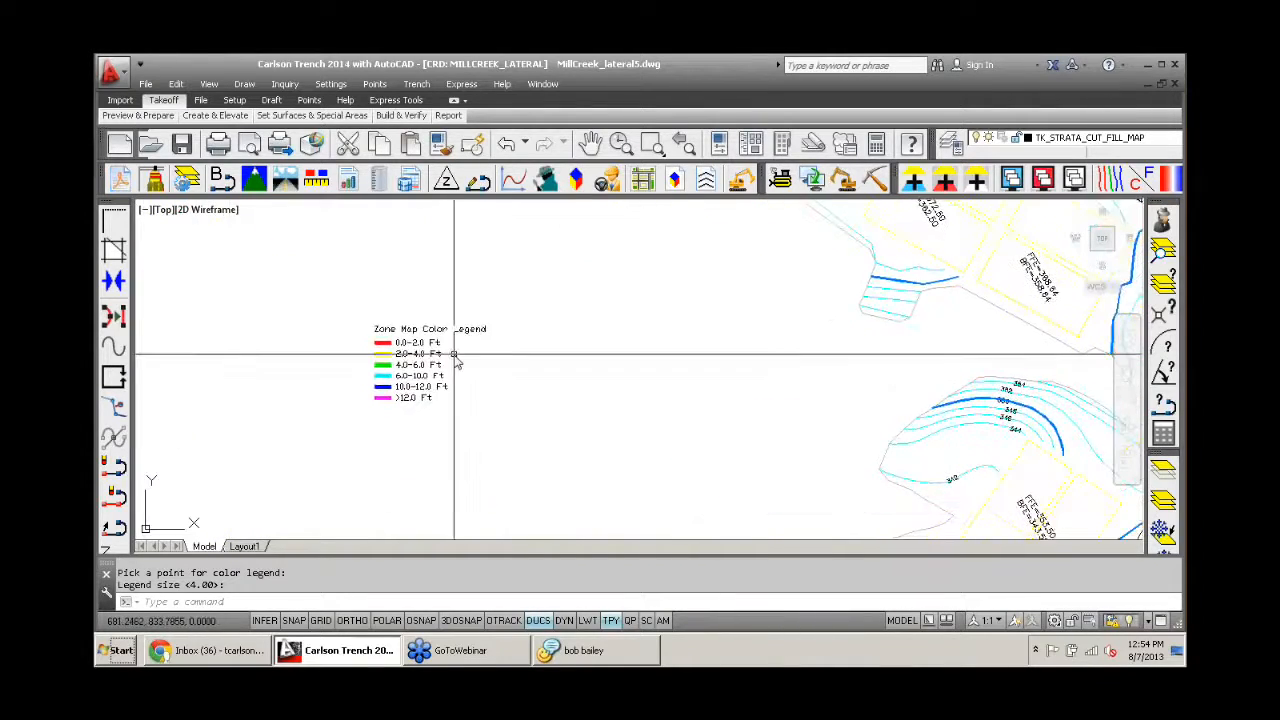
scroll(437, 349, "up", 2)
scroll(437, 378, "down", 2)
scroll(534, 357, "down", 4)
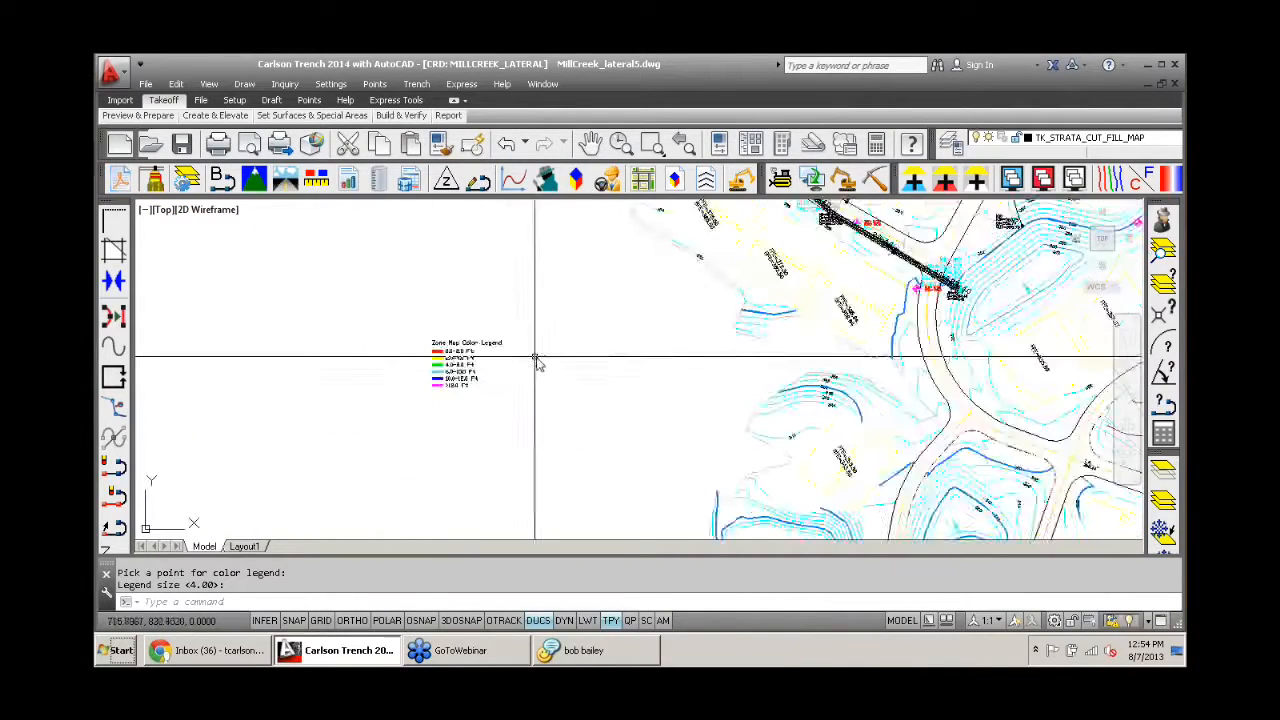
middle_click_drag(776, 308, 626, 359)
scroll(612, 332, "up", 2)
scroll(620, 360, "up", 4)
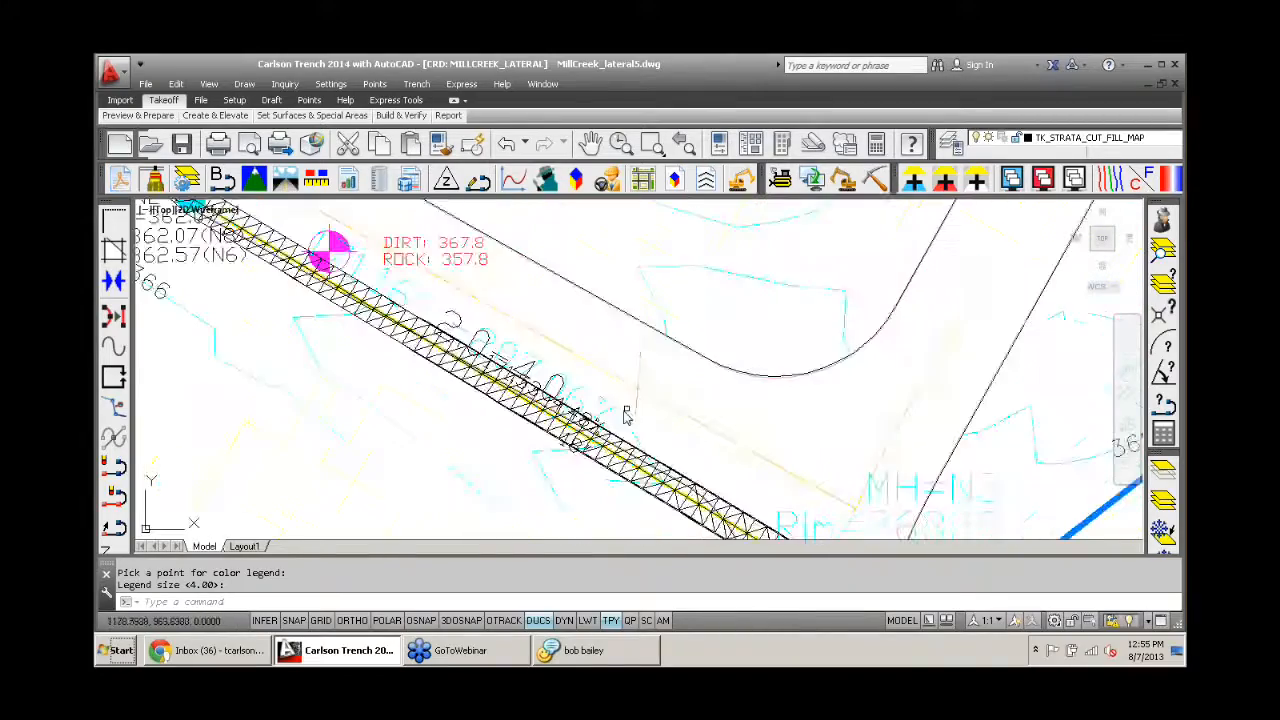
scroll(600, 460, "down", 3)
middle_click_drag(662, 455, 499, 305)
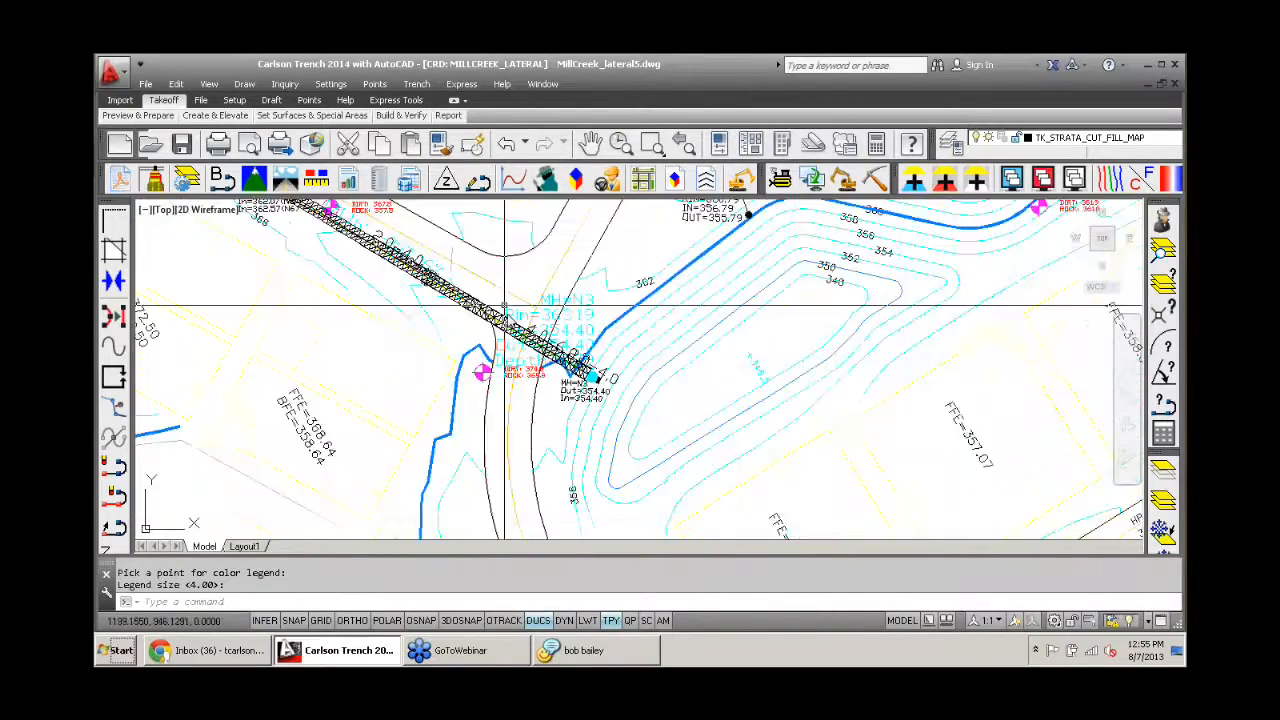
scroll(555, 362, "up", 4)
scroll(528, 312, "down", 8)
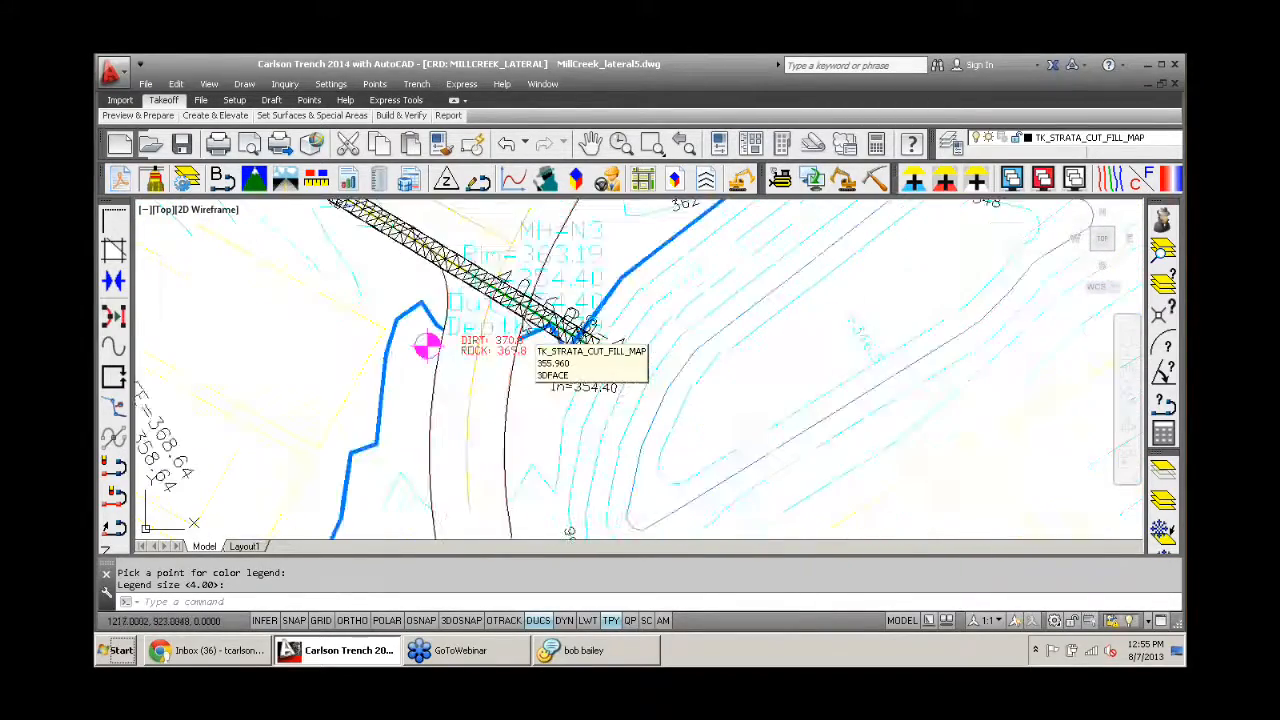
scroll(451, 270, "up", 5)
middle_click_drag(520, 257, 580, 312)
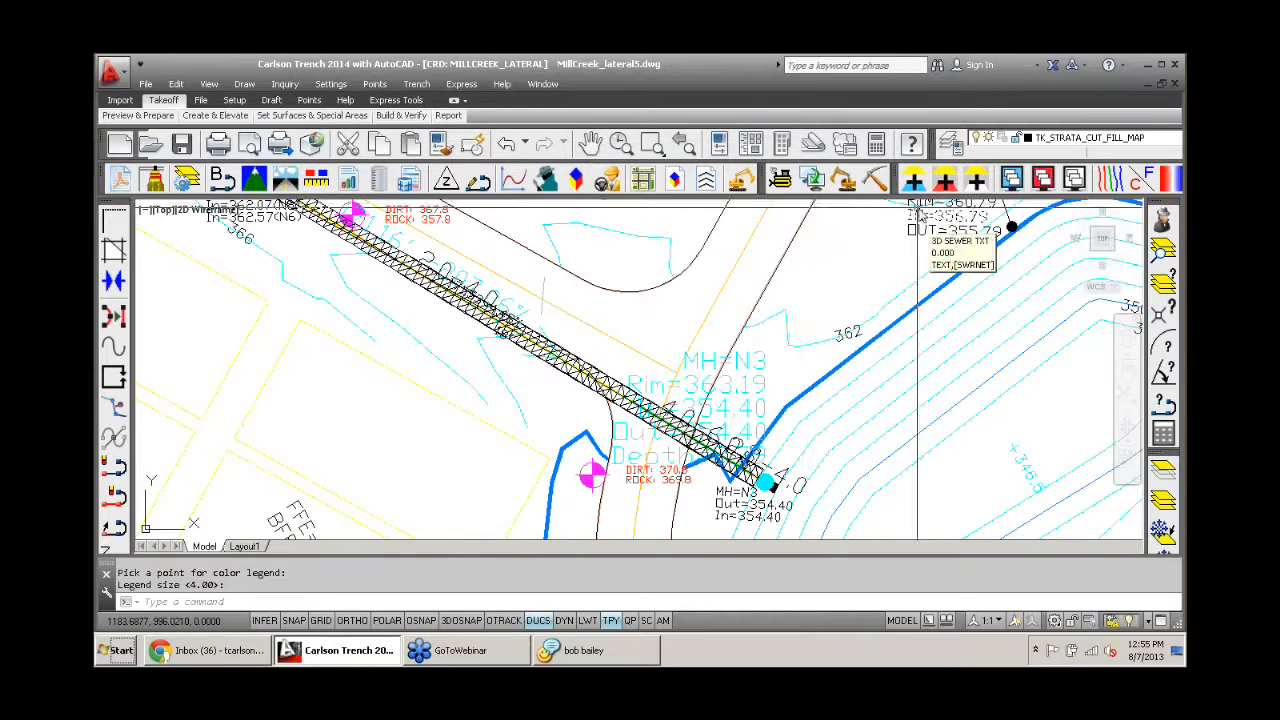
- Isolate the layers of the 3D trench mesh and zone map line near manhole N3, plus the grading contours and building pads
left_click(1166, 480)
scroll(603, 380, "up", 3)
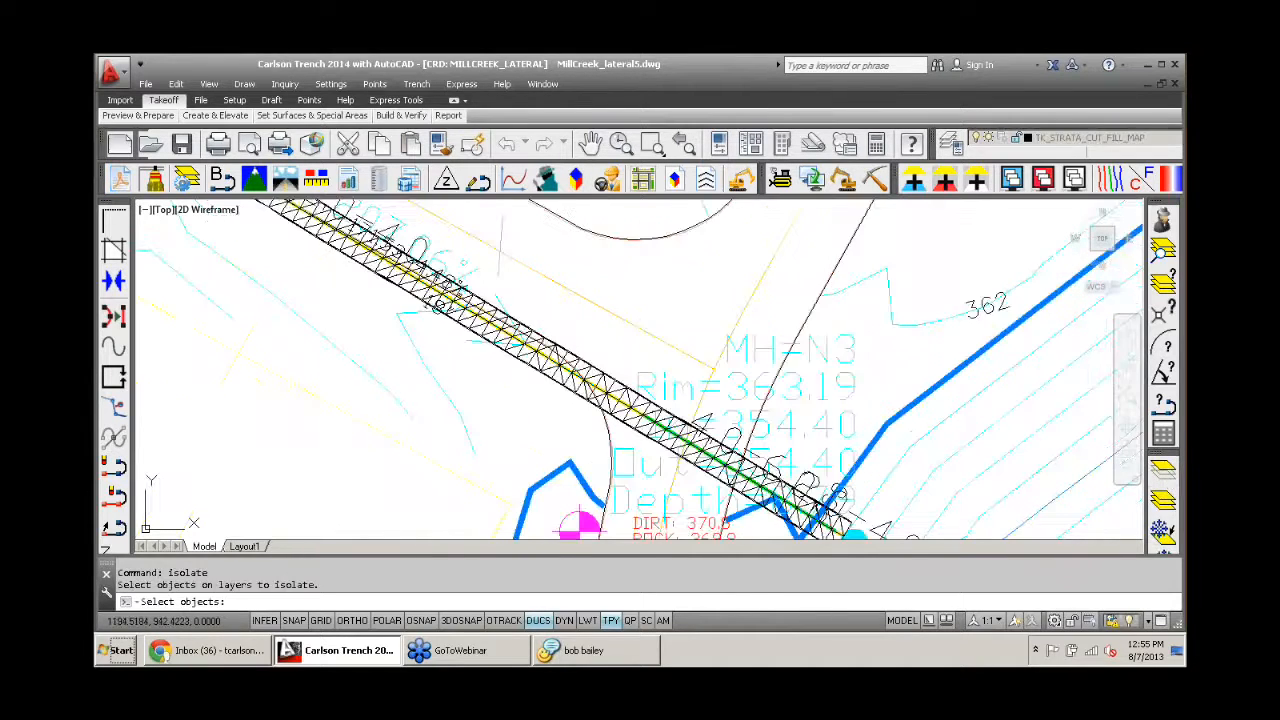
left_click(588, 384)
left_click(585, 380)
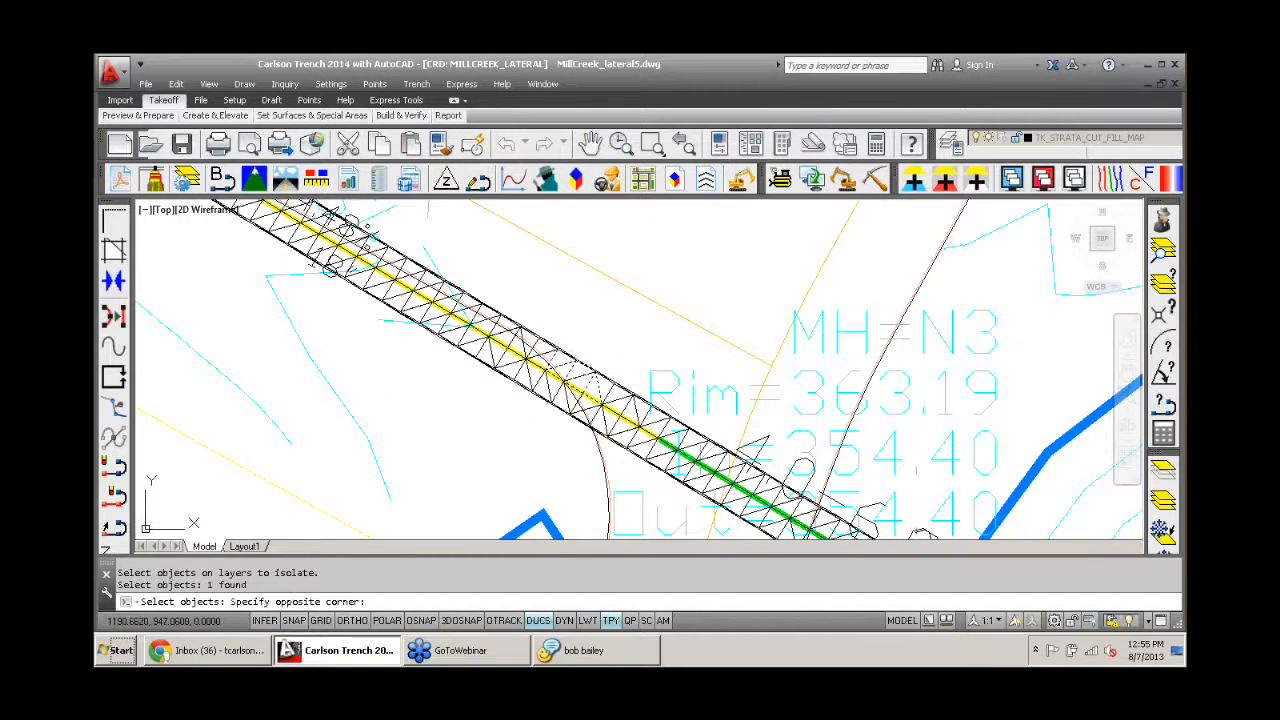
left_click(558, 369)
scroll(580, 394, "up", 5)
left_click(588, 390)
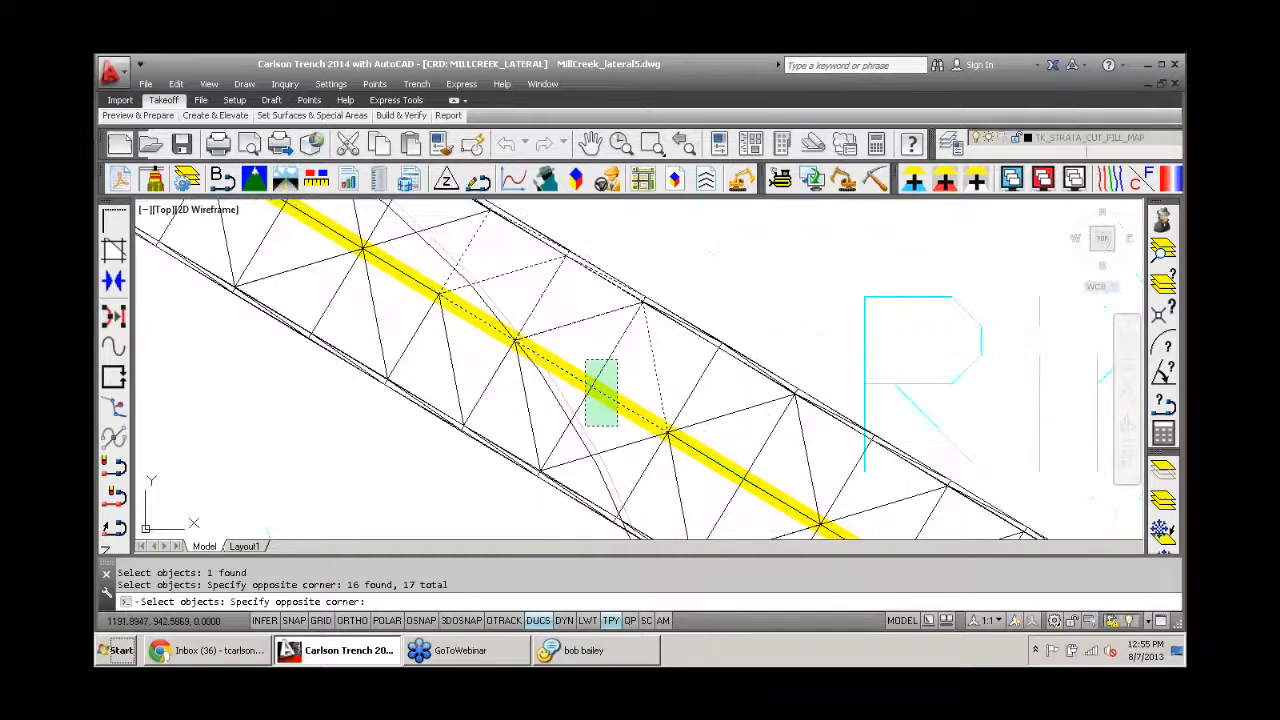
left_click(586, 362)
scroll(487, 350, "down", 5)
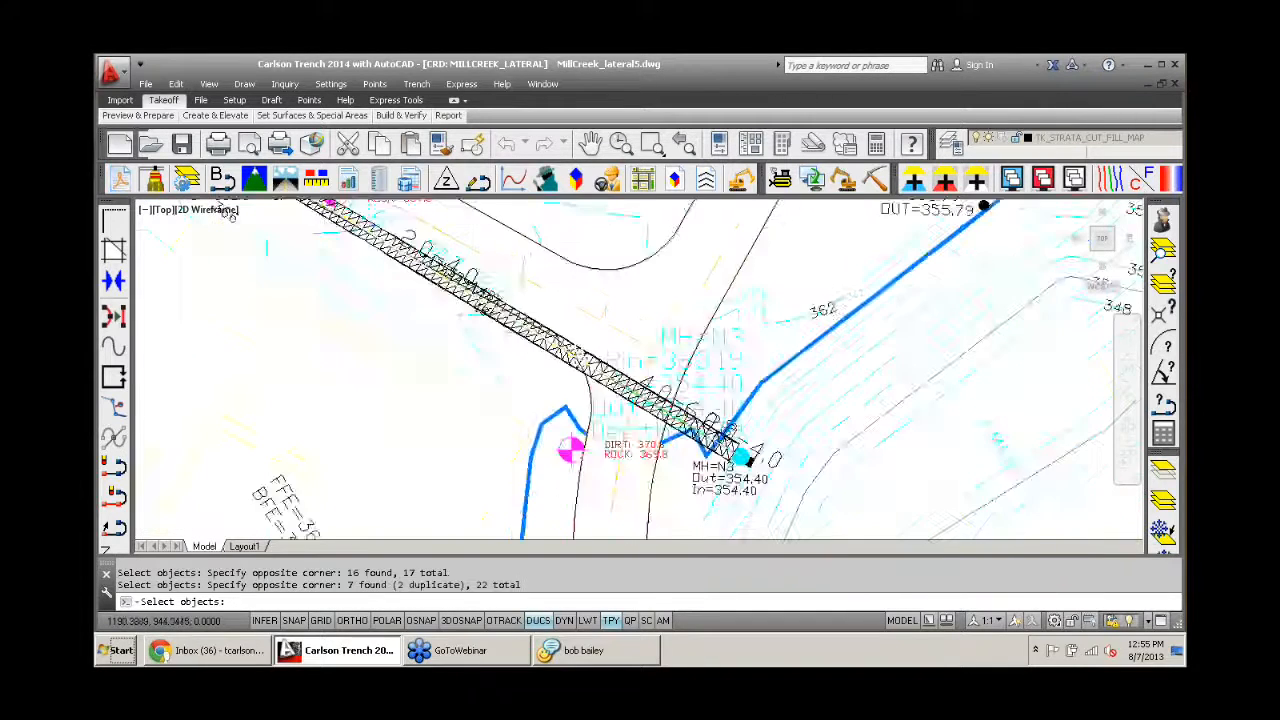
left_click(512, 350)
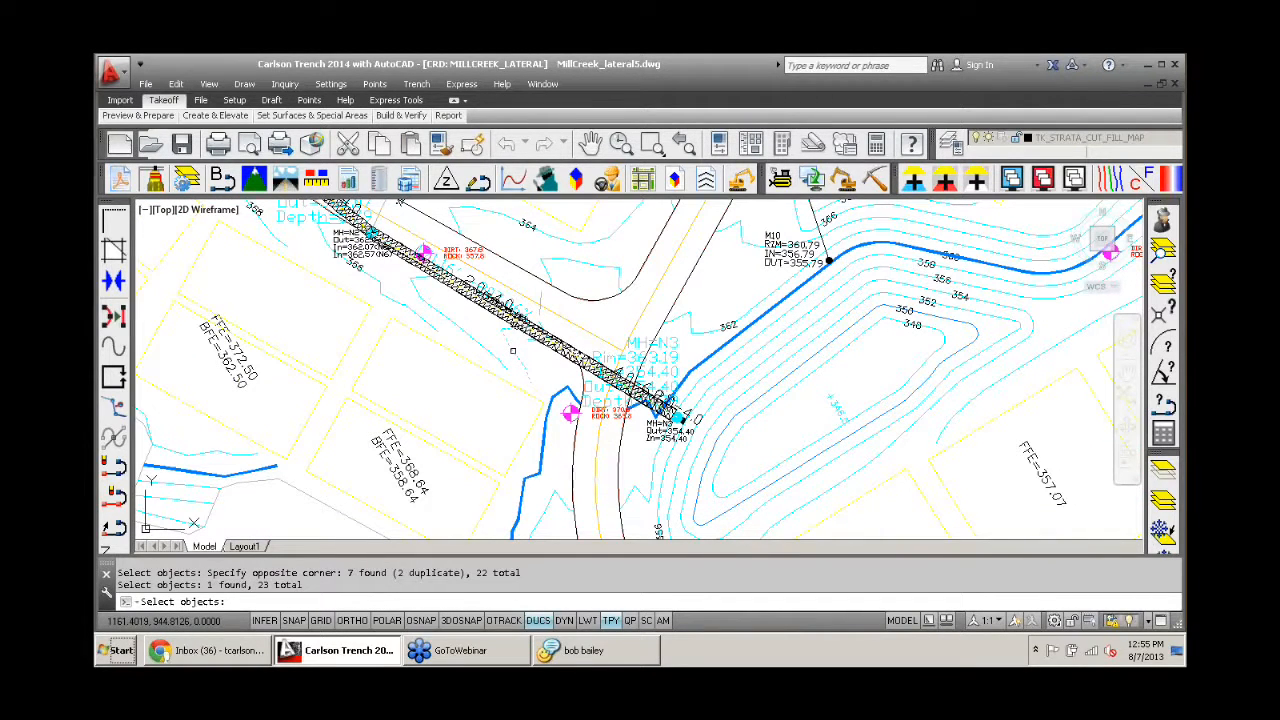
left_click(504, 377)
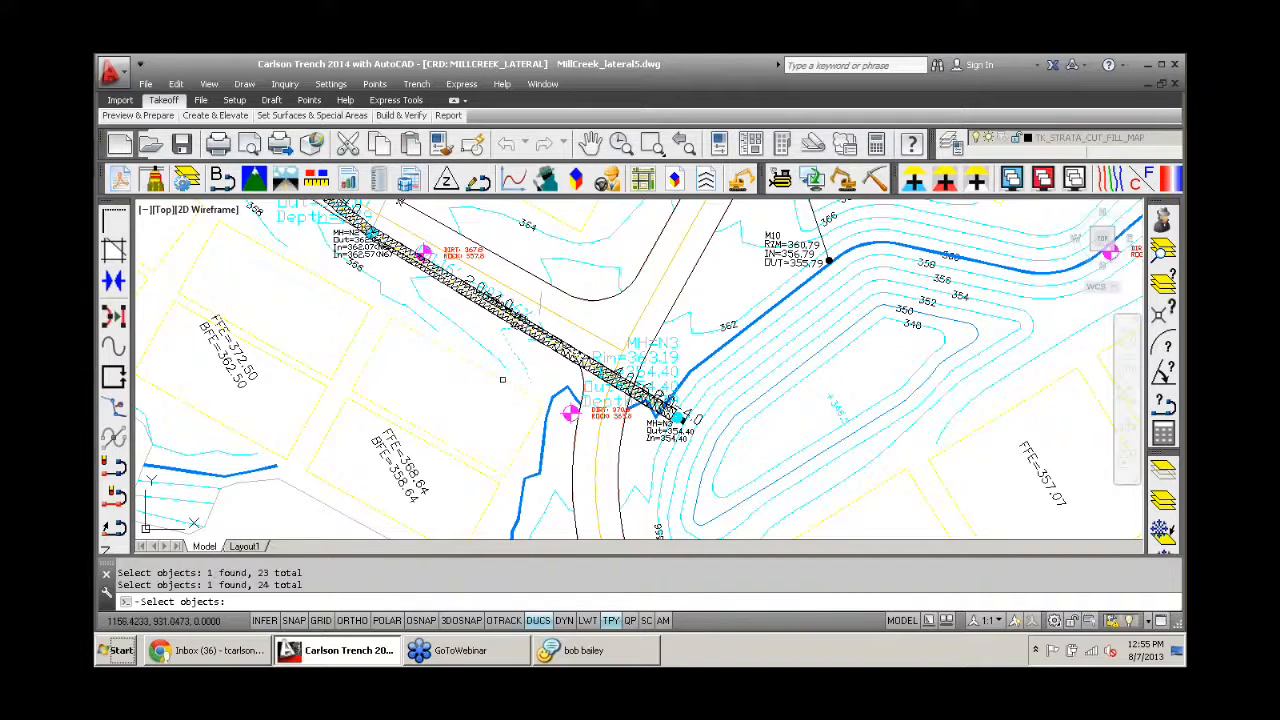
key("Return")
scroll(445, 368, "down", 5)
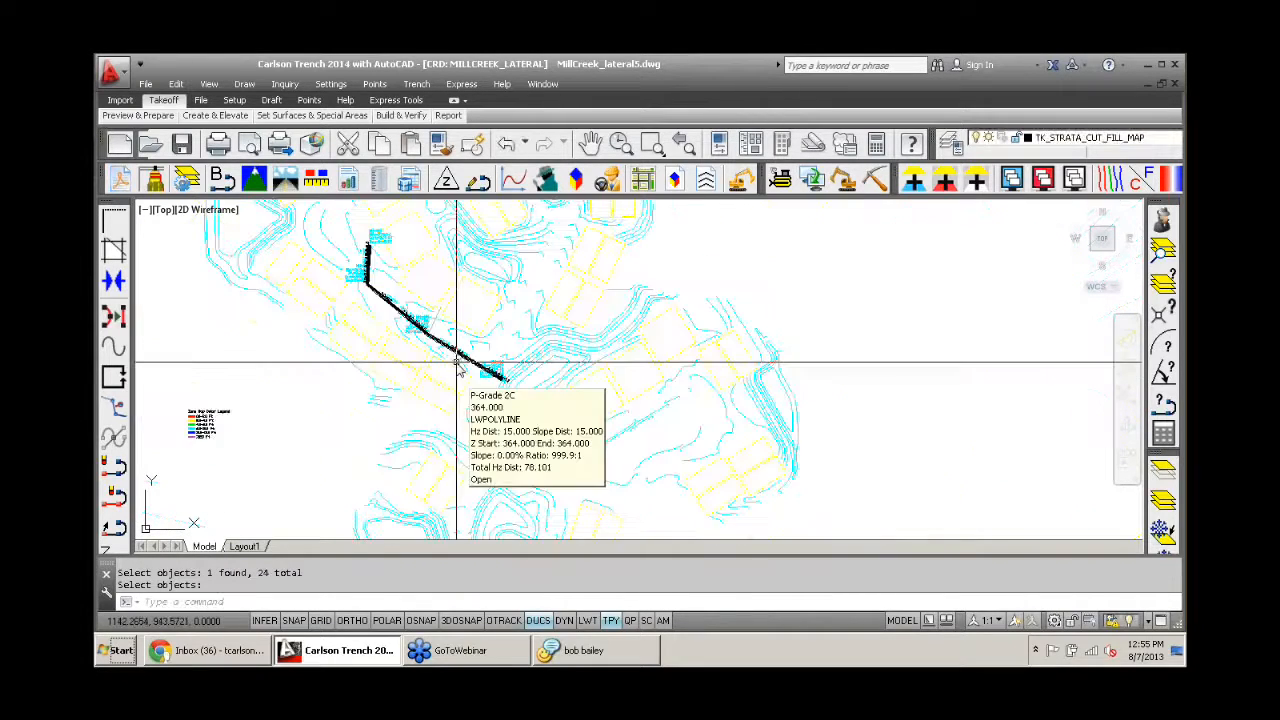
- Load the isolated trench with its surrounding contours and building pads into the 3D viewer
middle_click_drag(494, 340, 509, 357)
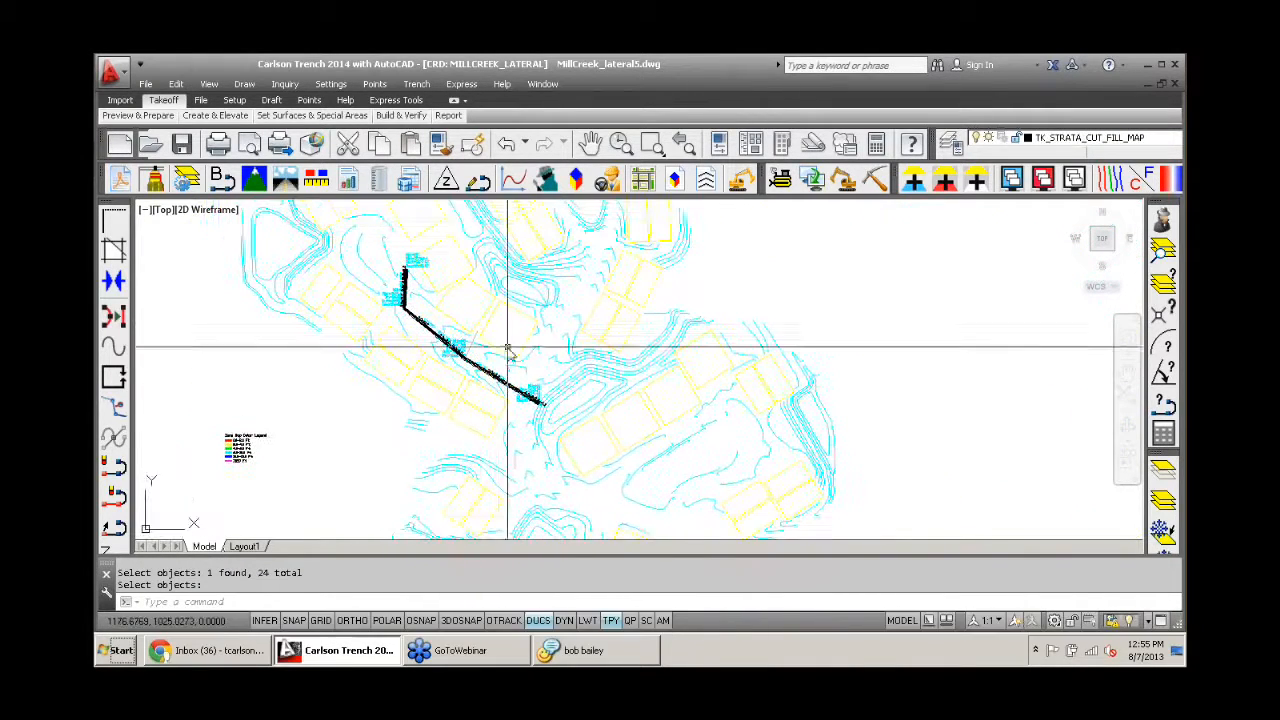
left_click(578, 181)
left_click(592, 441)
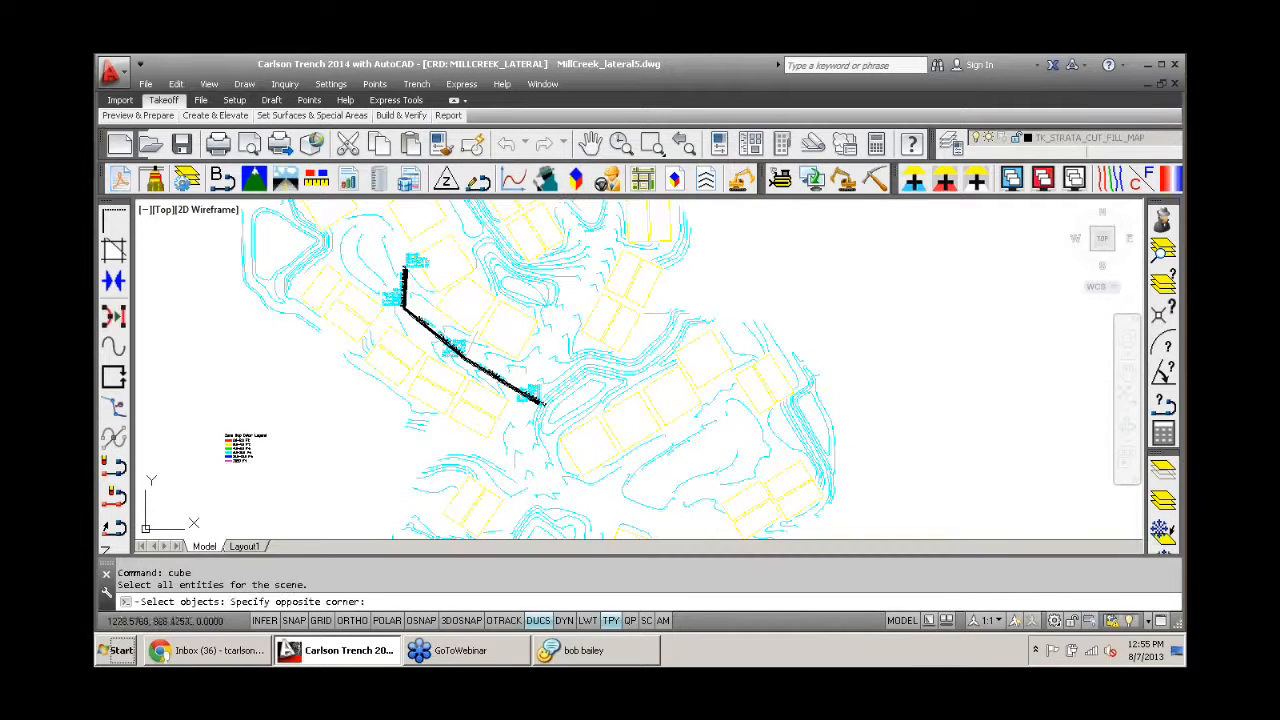
left_click(351, 251)
key("Return")
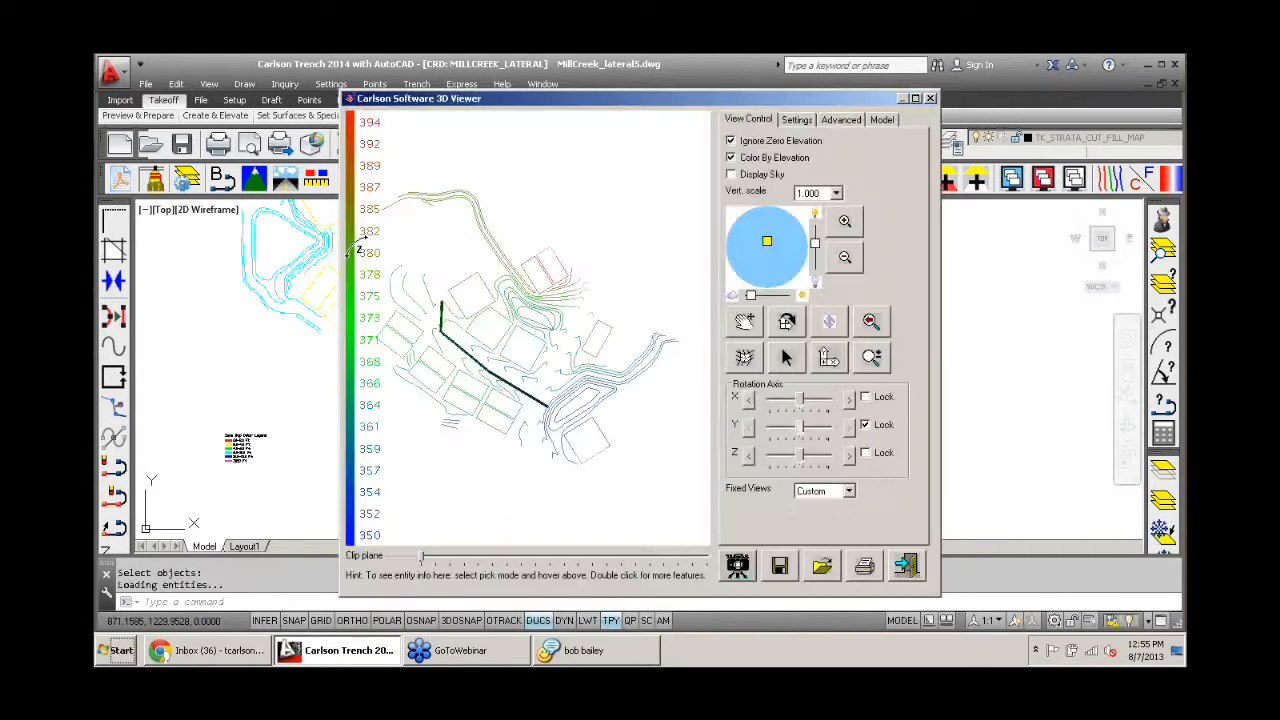
- Examine the trench bottom, walls and pipe in 3D from its open end and from the side, and close the viewer
mouse_move(460, 337)
left_mouse_down()
mouse_move(445, 266)
mouse_move(470, 255)
mouse_move(486, 266)
mouse_move(480, 222)
mouse_move(472, 326)
left_mouse_up()
scroll(455, 310, "up", 6)
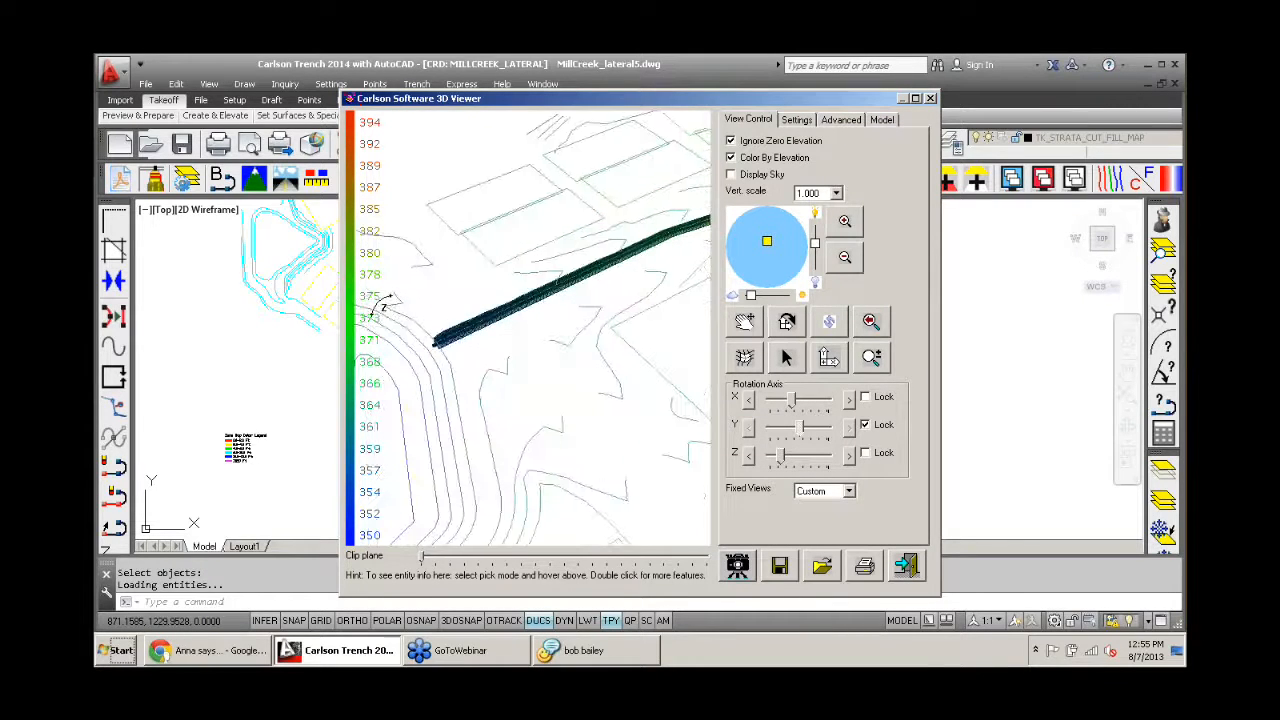
left_click_drag(382, 308, 461, 412)
scroll(440, 358, "up", 8)
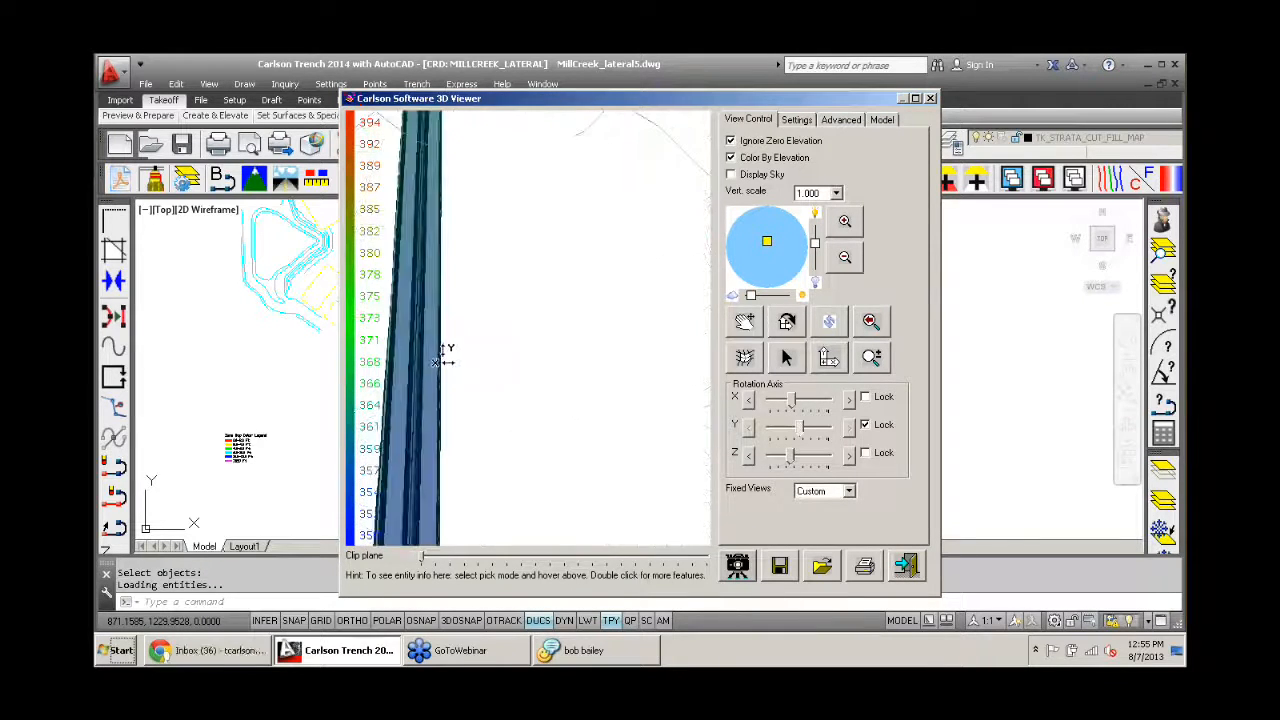
left_click_drag(438, 332, 516, 256)
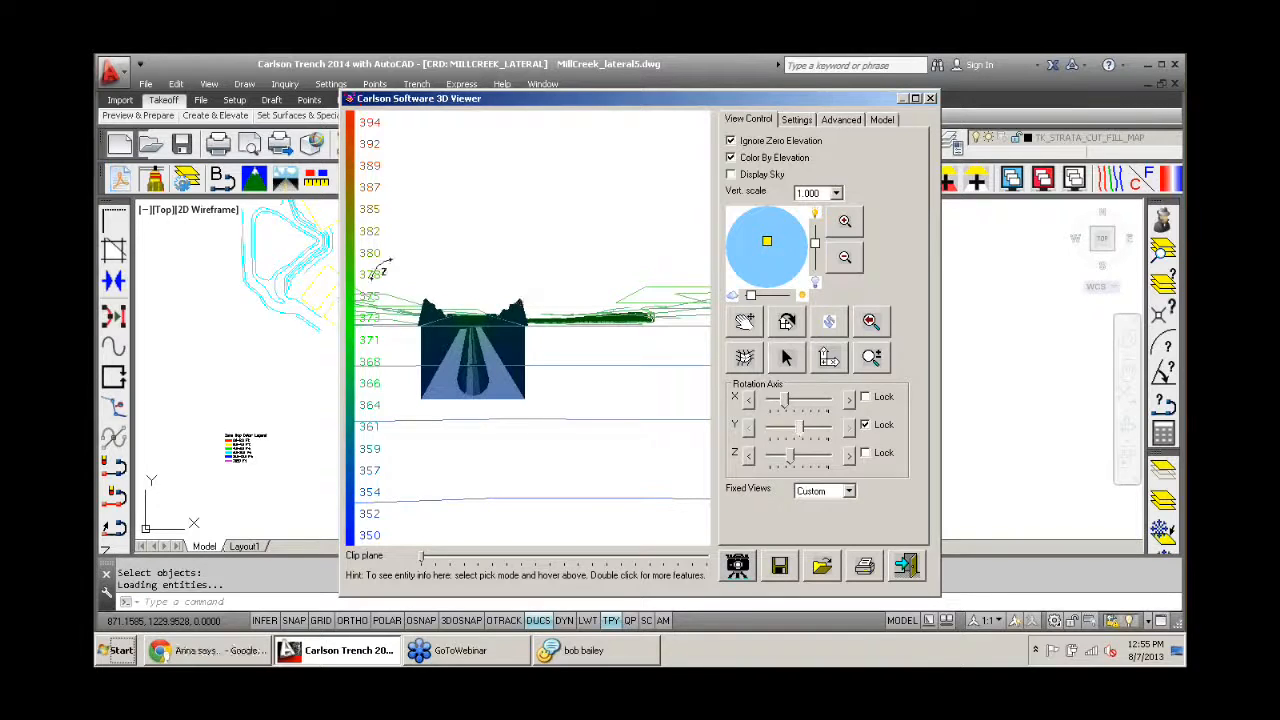
mouse_move(478, 368)
left_mouse_down()
mouse_move(475, 340)
mouse_move(470, 372)
left_mouse_up()
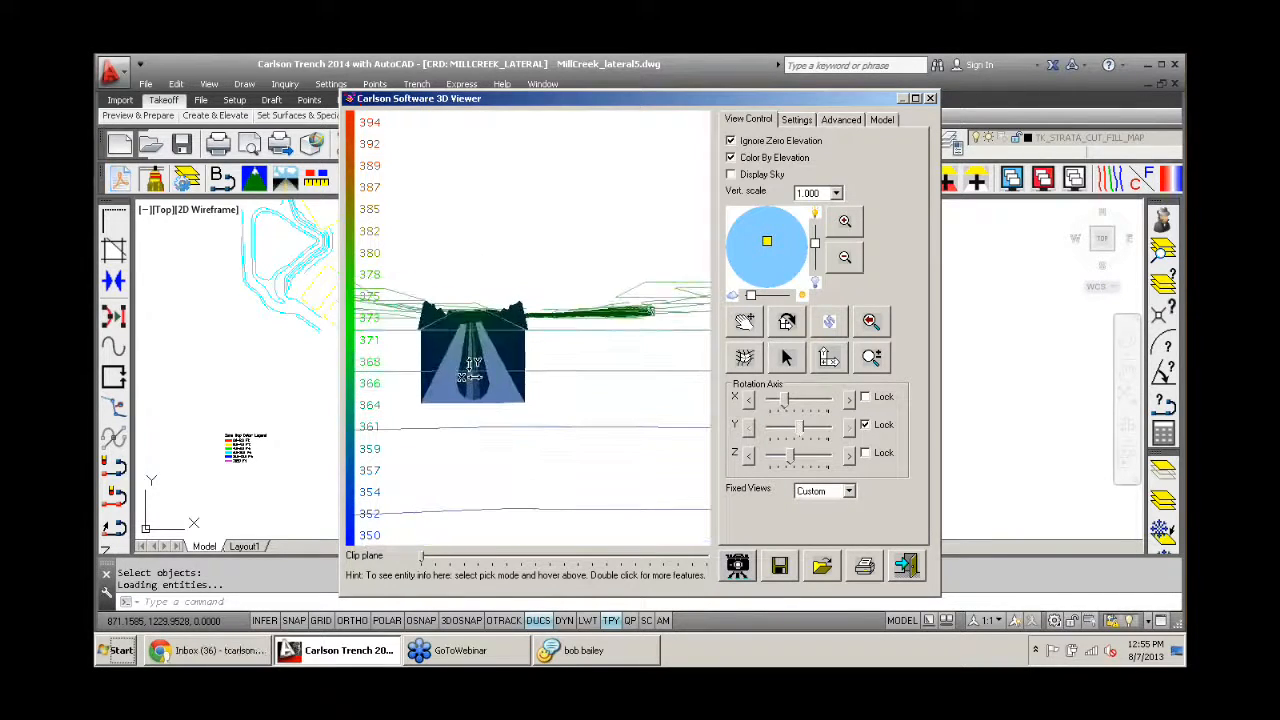
left_click_drag(390, 333, 440, 370)
scroll(430, 345, "up", 8)
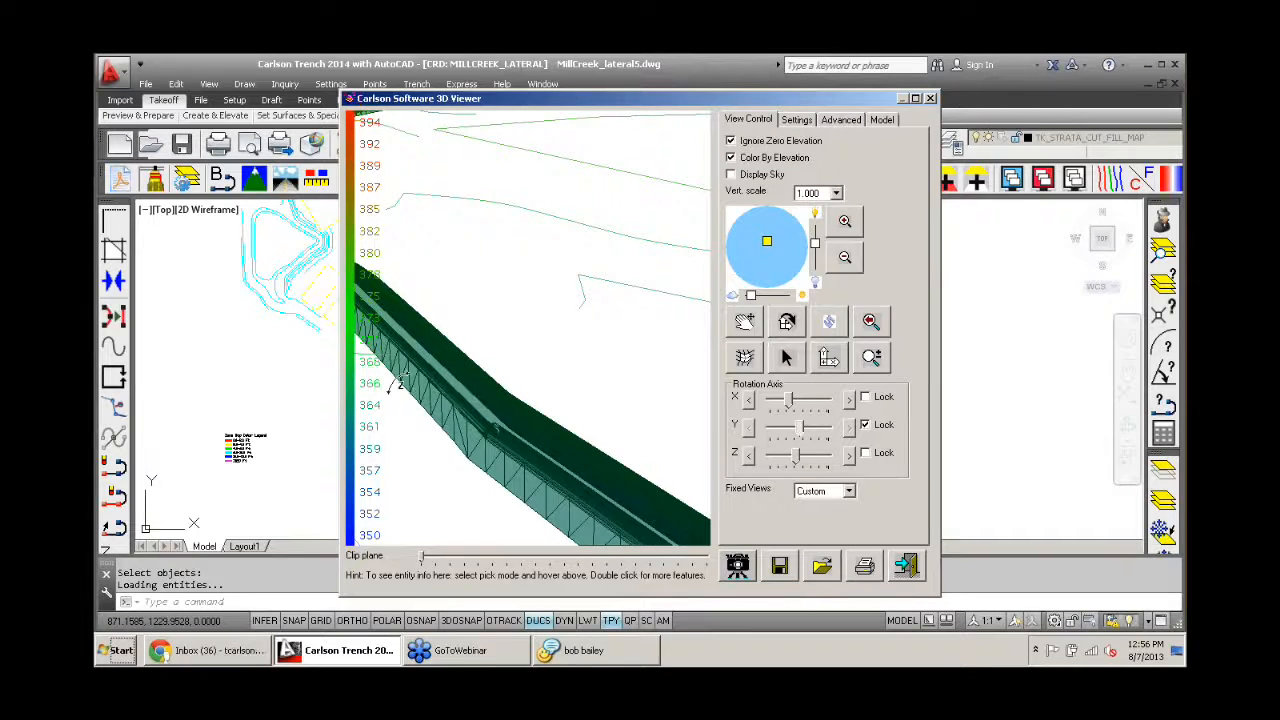
left_click_drag(424, 410, 421, 386)
left_click_drag(507, 393, 543, 378)
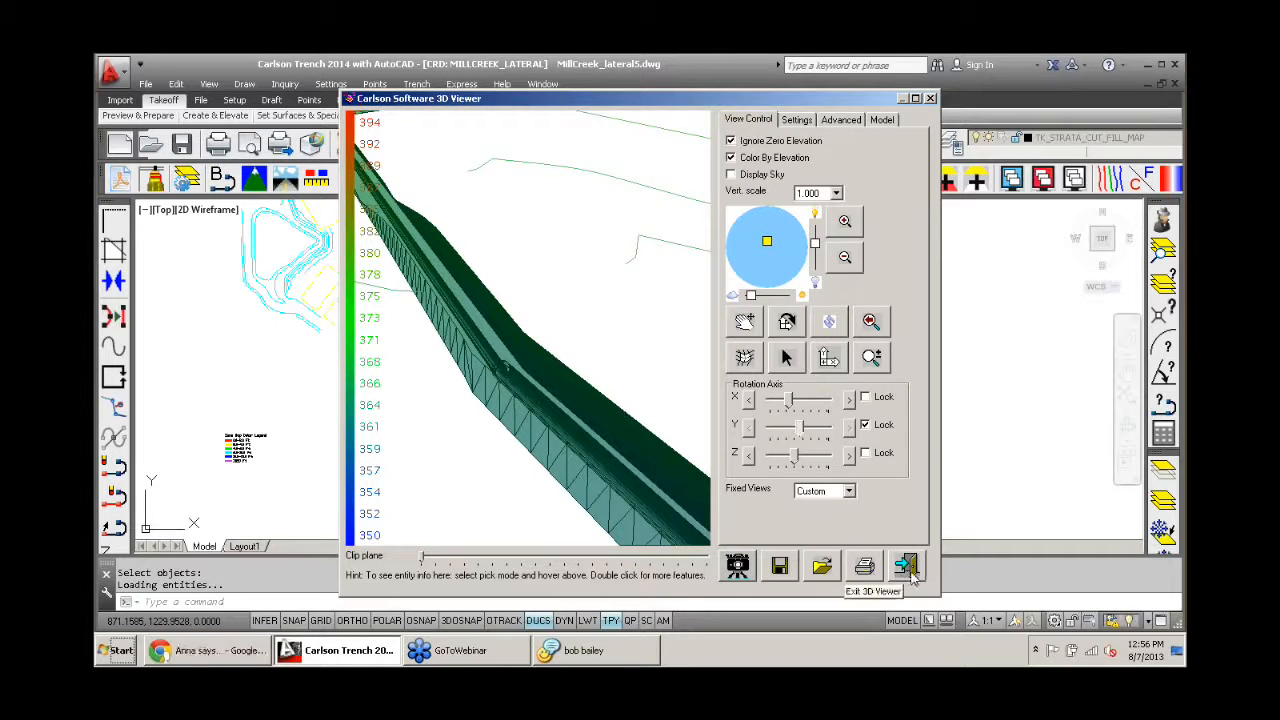
left_click(908, 567)
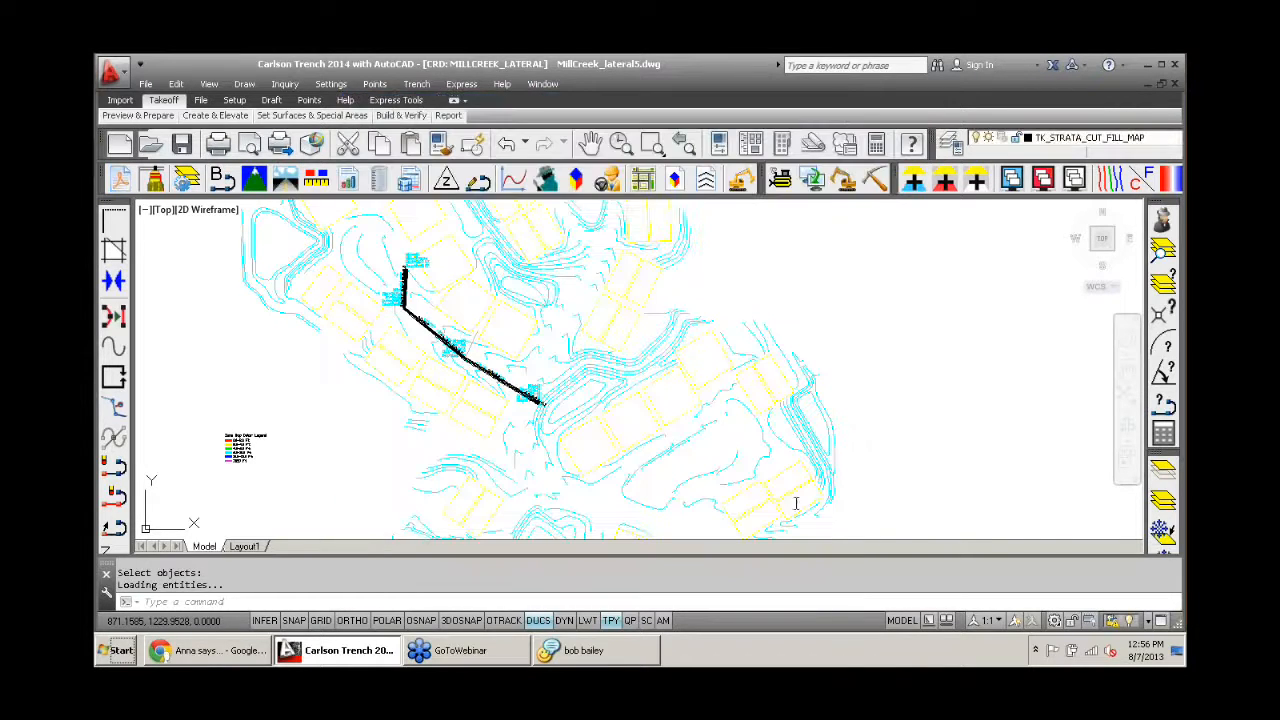
- Review the options for calculating the trench network quantities, and leave without running the calculation
left_click(416, 85)
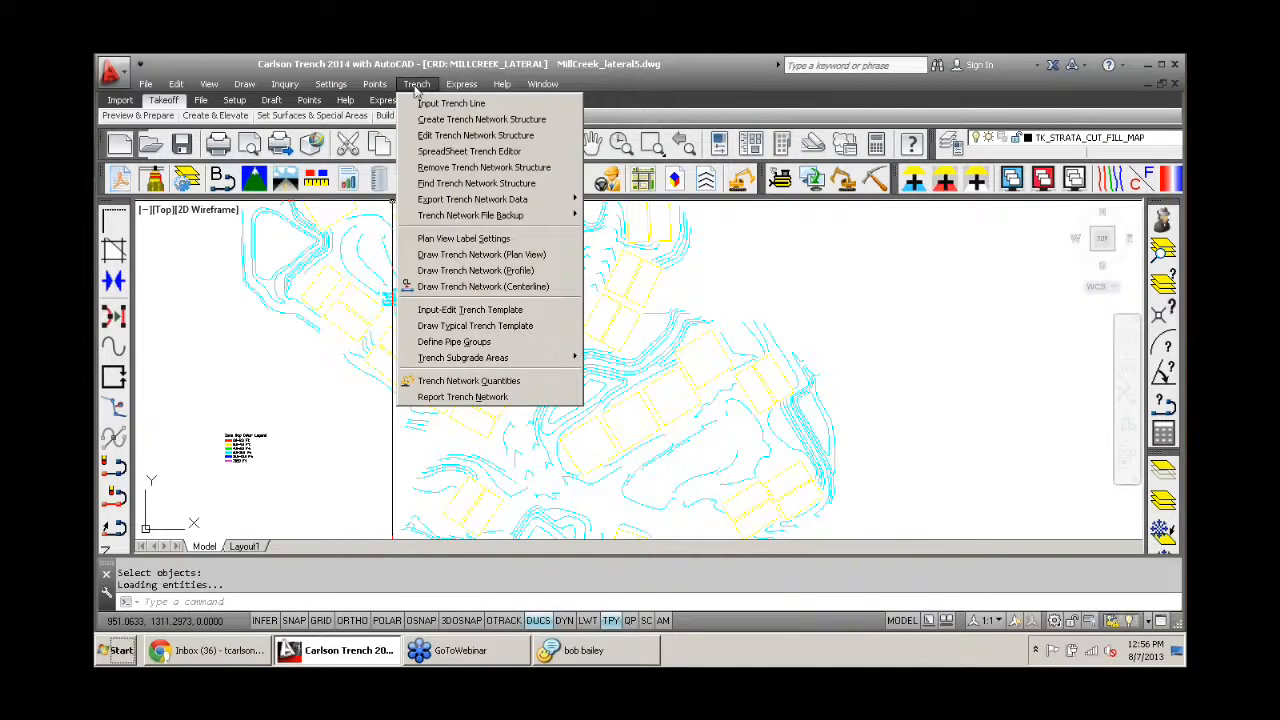
mouse_move(517, 218)
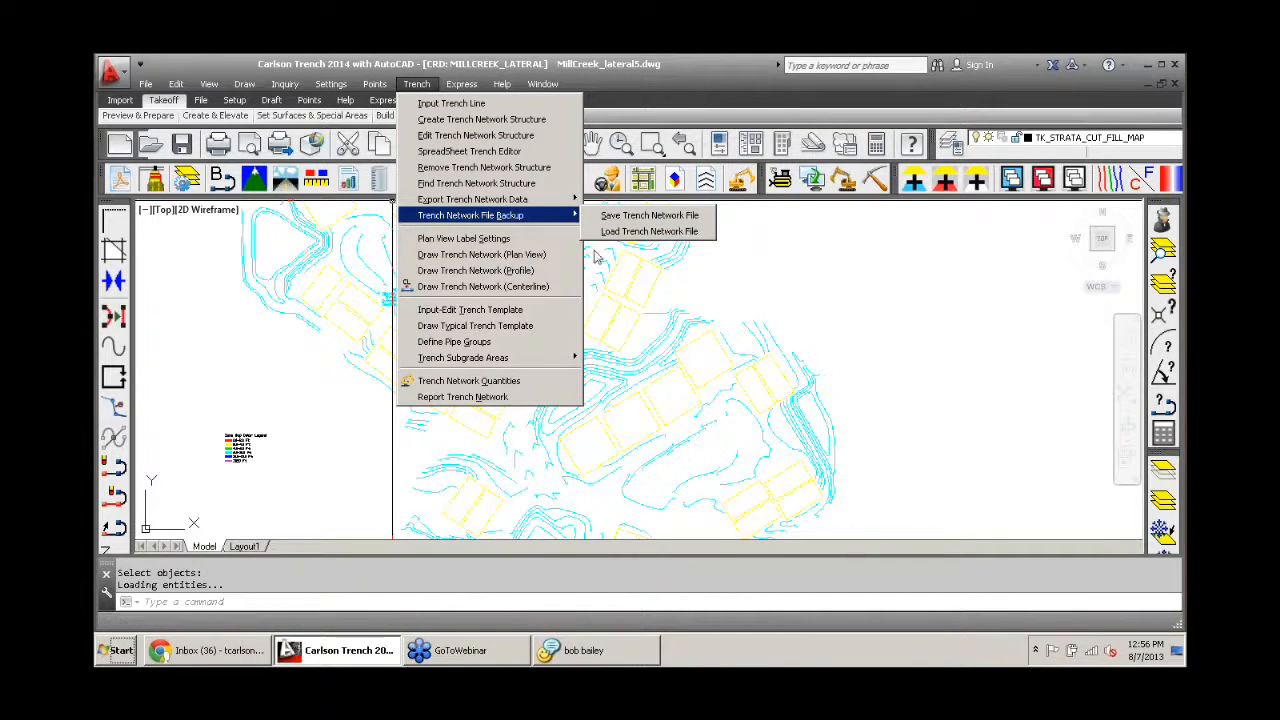
left_click(528, 380)
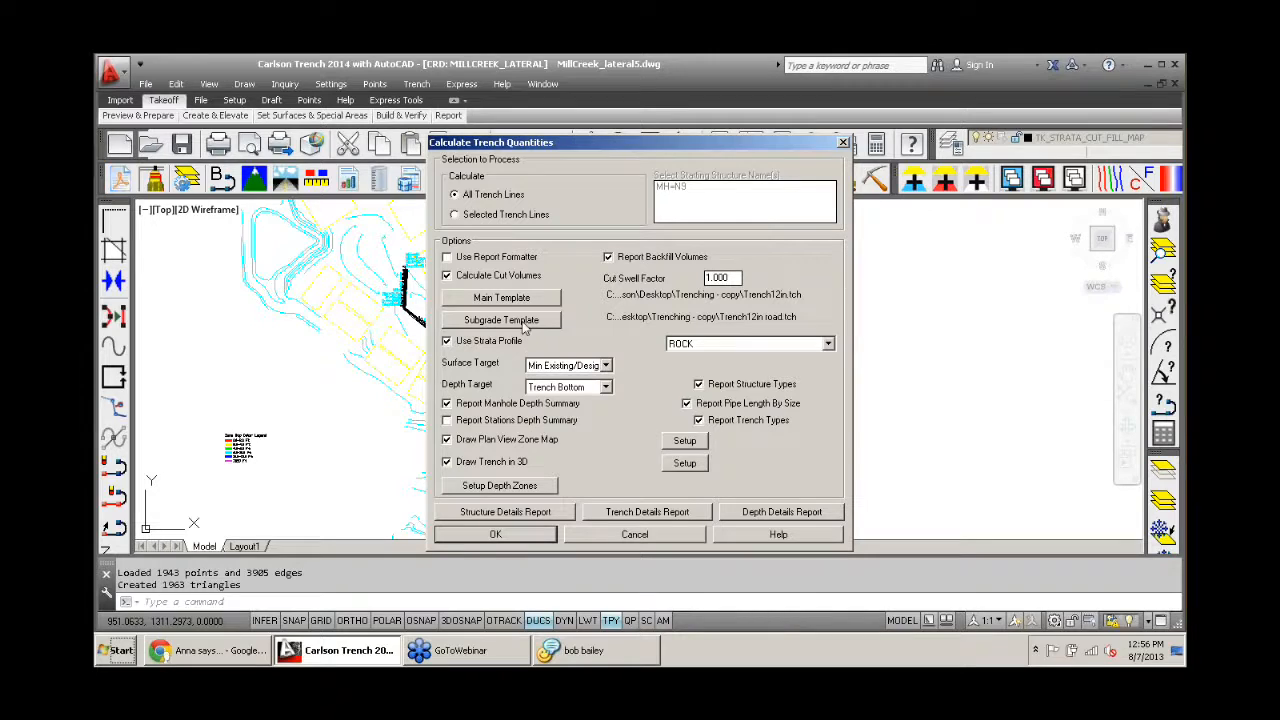
left_click_drag(576, 143, 549, 89)
left_click(610, 486)
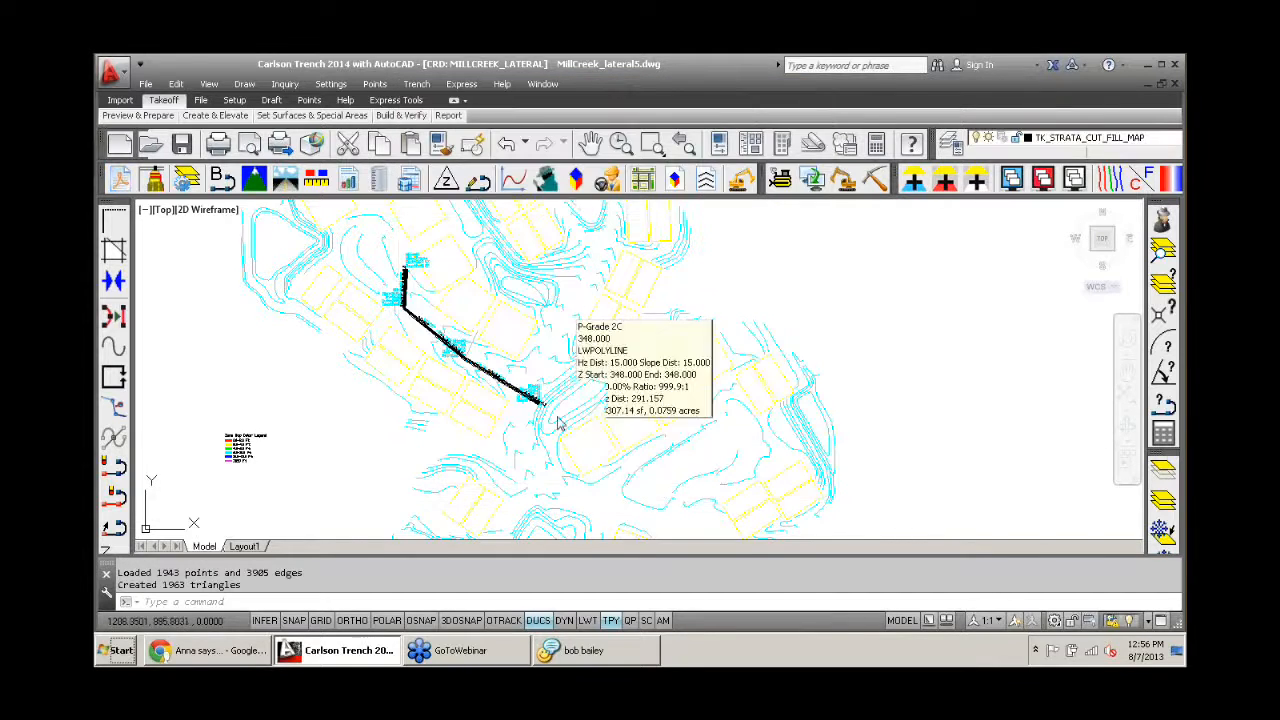
- Turn the display of the other drawing layers back on around the trench, including the roads, labels and existing sewer structures
middle_click_drag(520, 347, 601, 369)
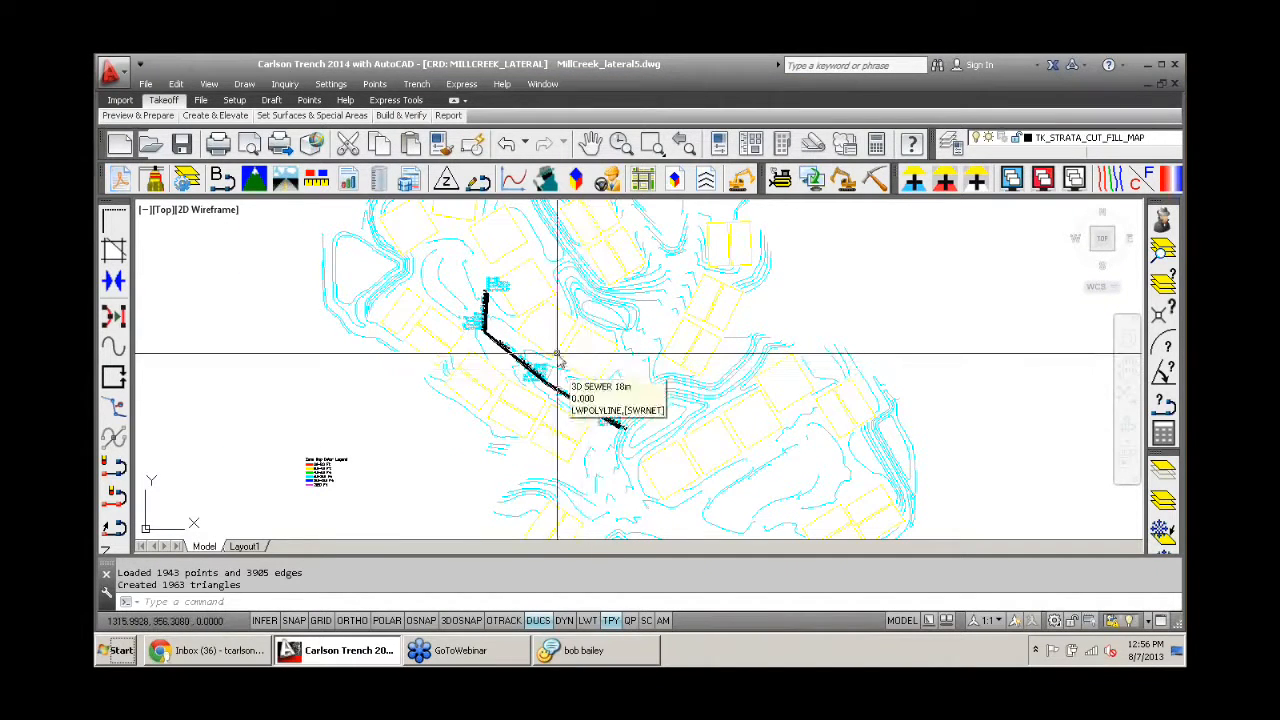
middle_click_drag(556, 355, 621, 337)
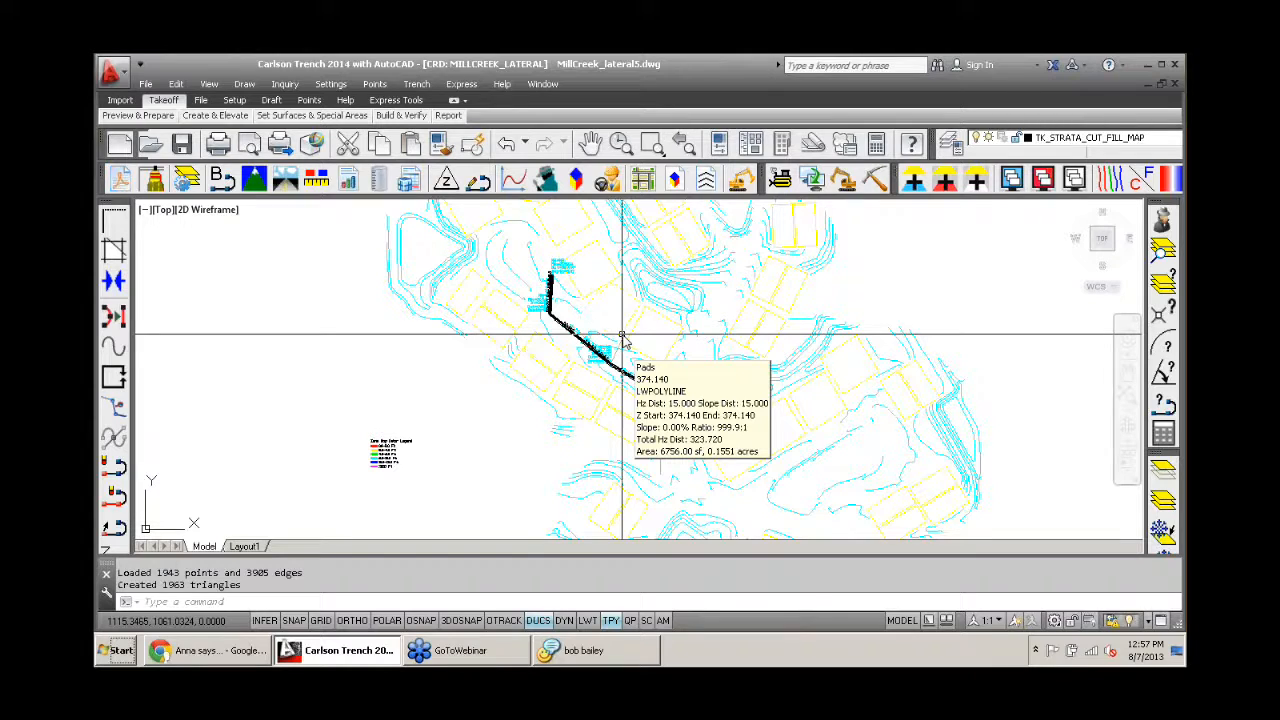
scroll(621, 337, "up", 3)
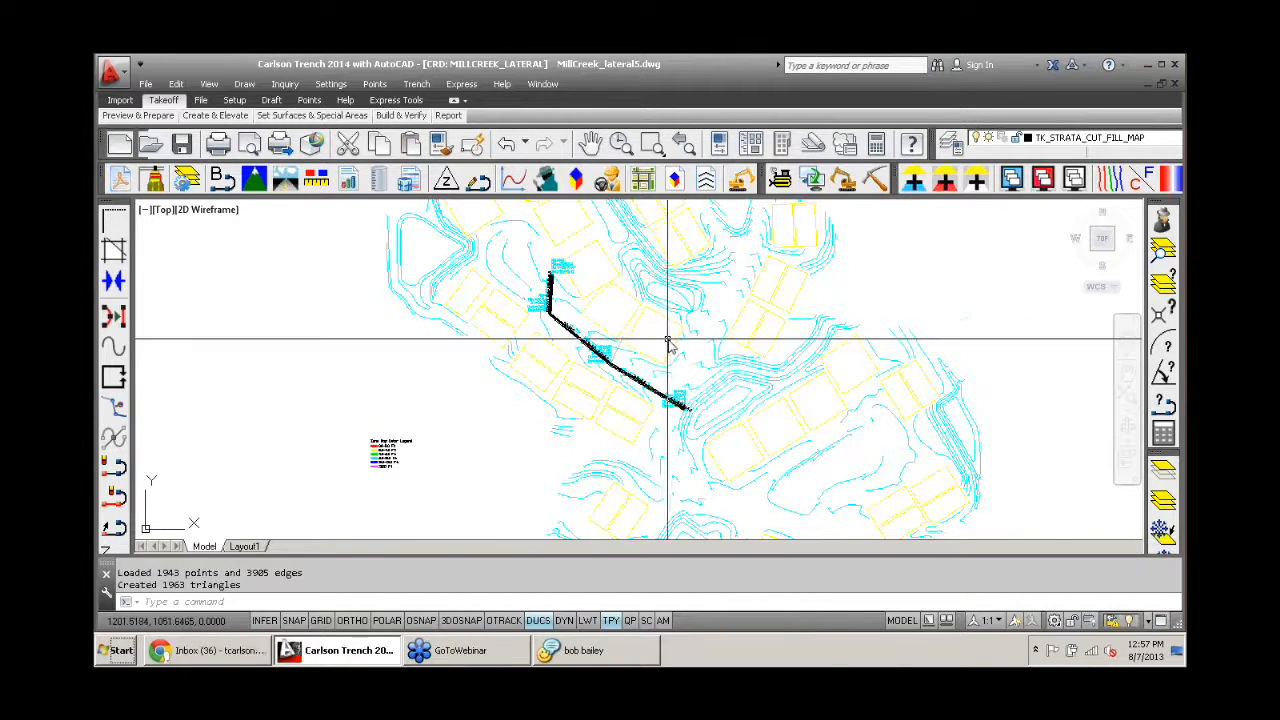
middle_click_drag(686, 351, 632, 337)
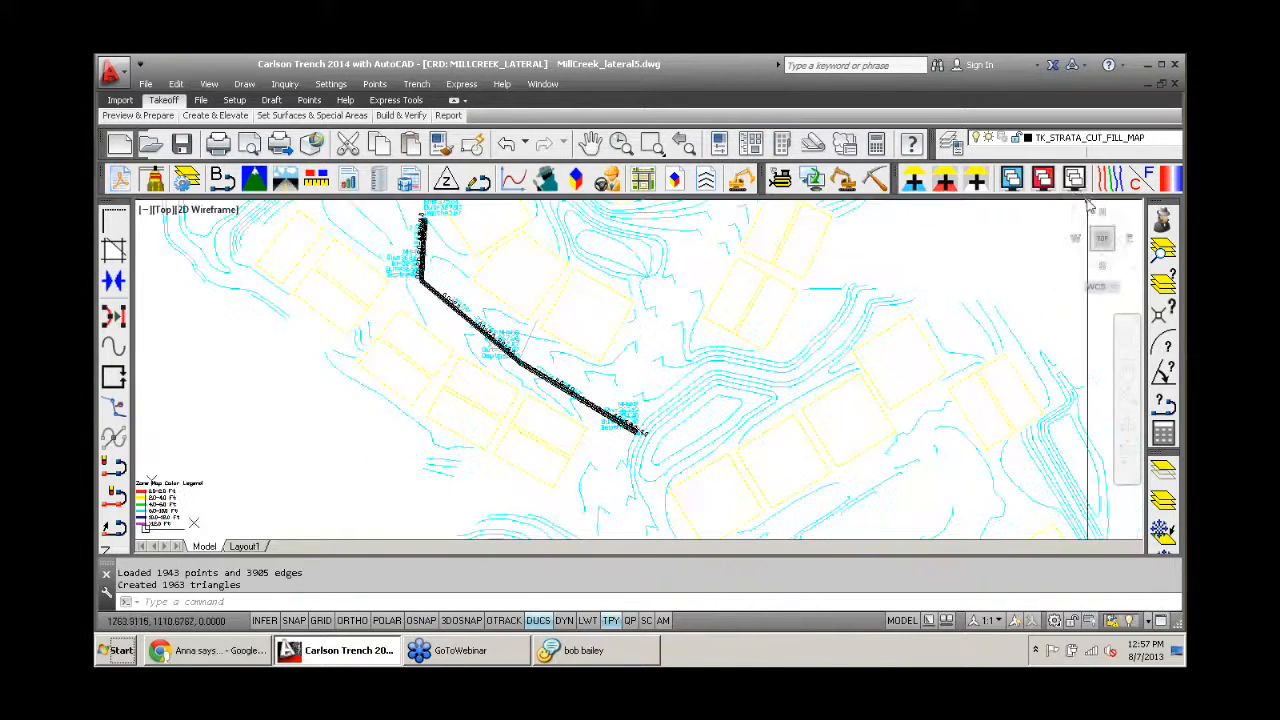
left_click(1074, 182)
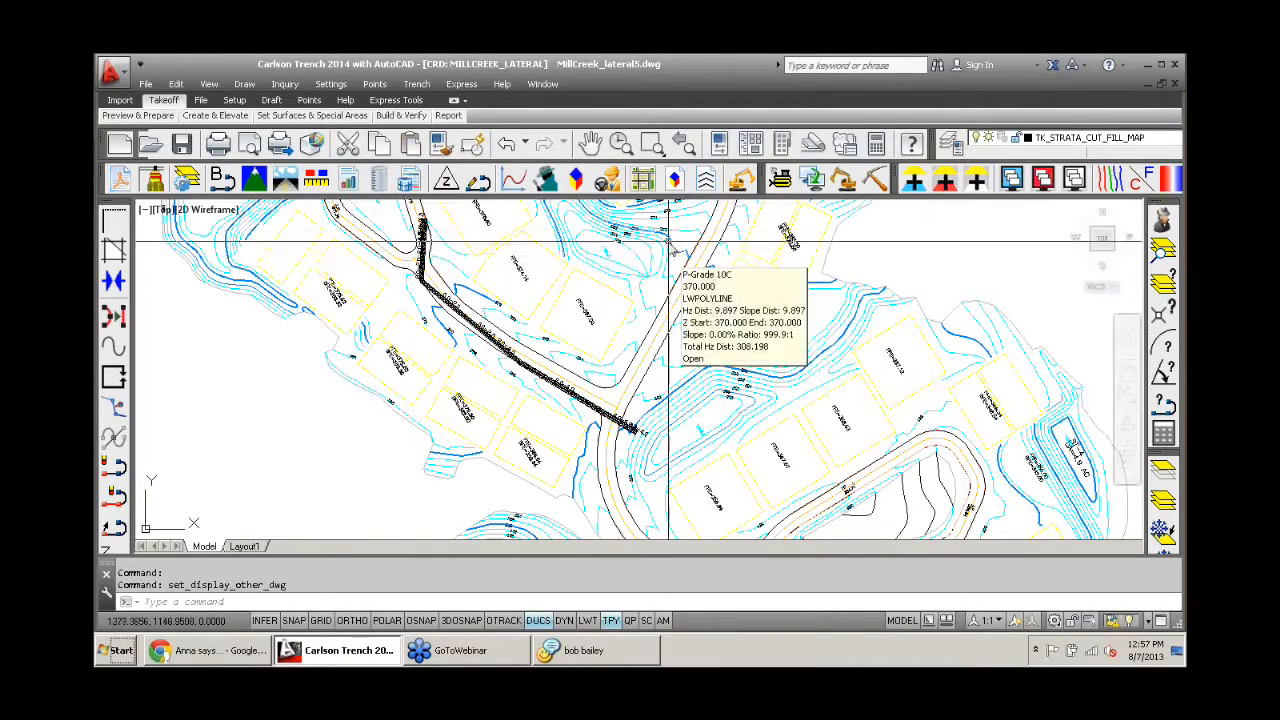
middle_click_drag(661, 243, 664, 422)
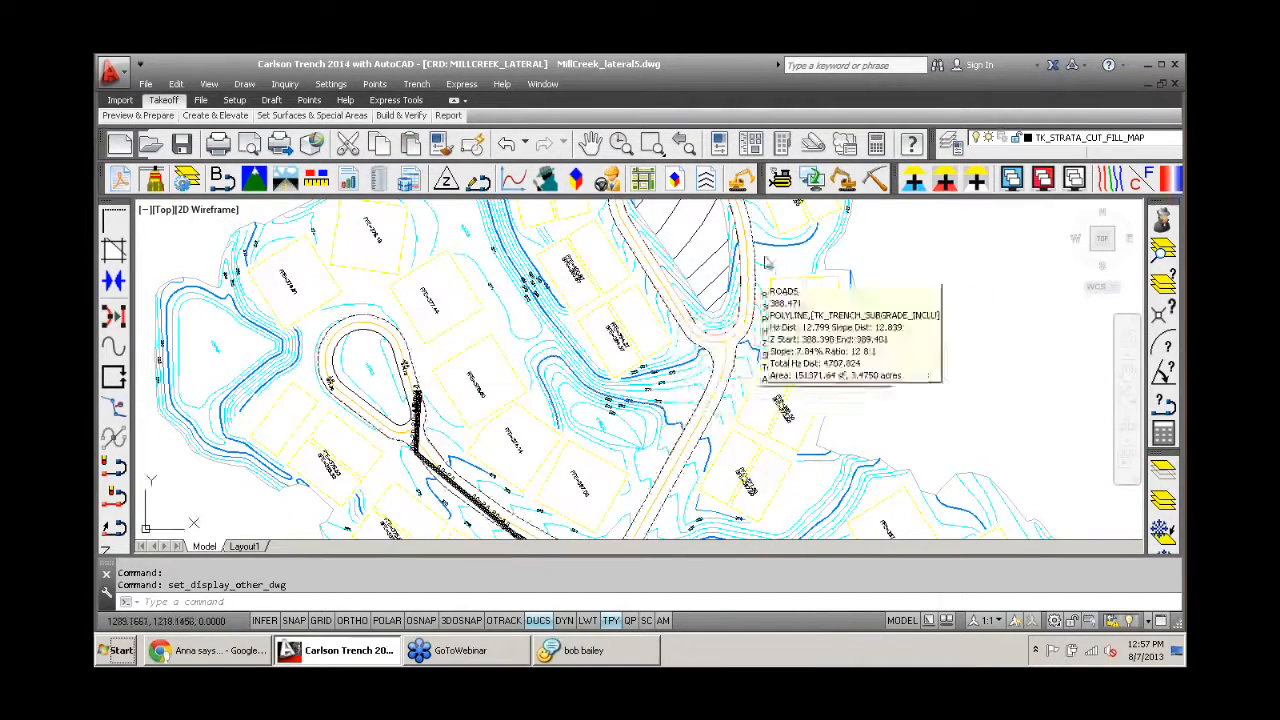
left_click(1074, 182)
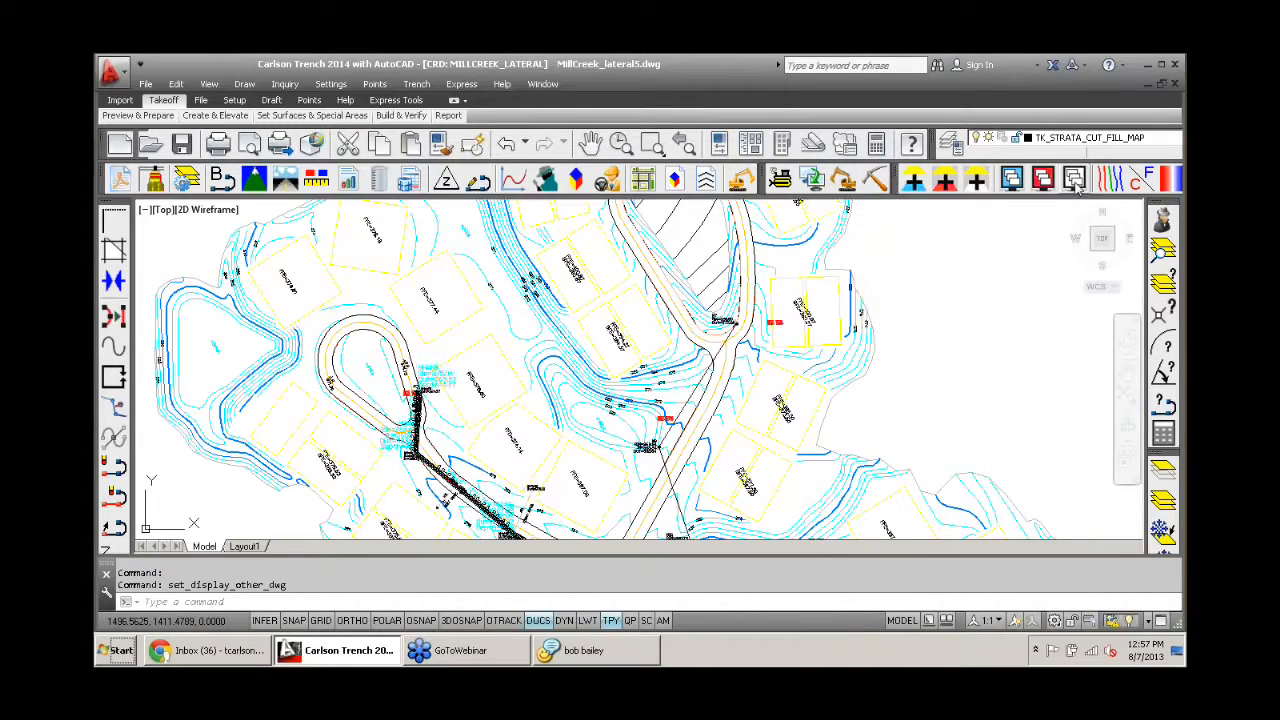
- Examine the existing sewer line and its manhole labels from M10 through M9 up to M7
middle_click_drag(565, 378, 499, 257)
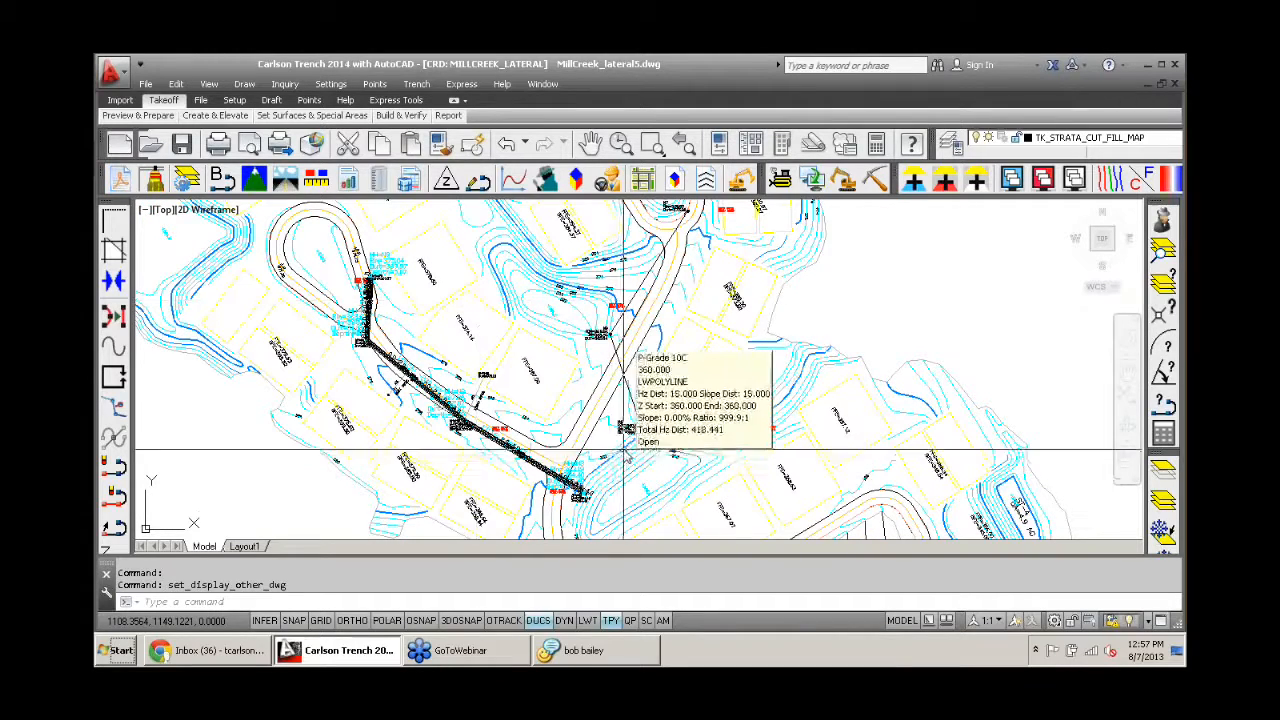
scroll(630, 440, "up", 4)
scroll(630, 443, "up", 3)
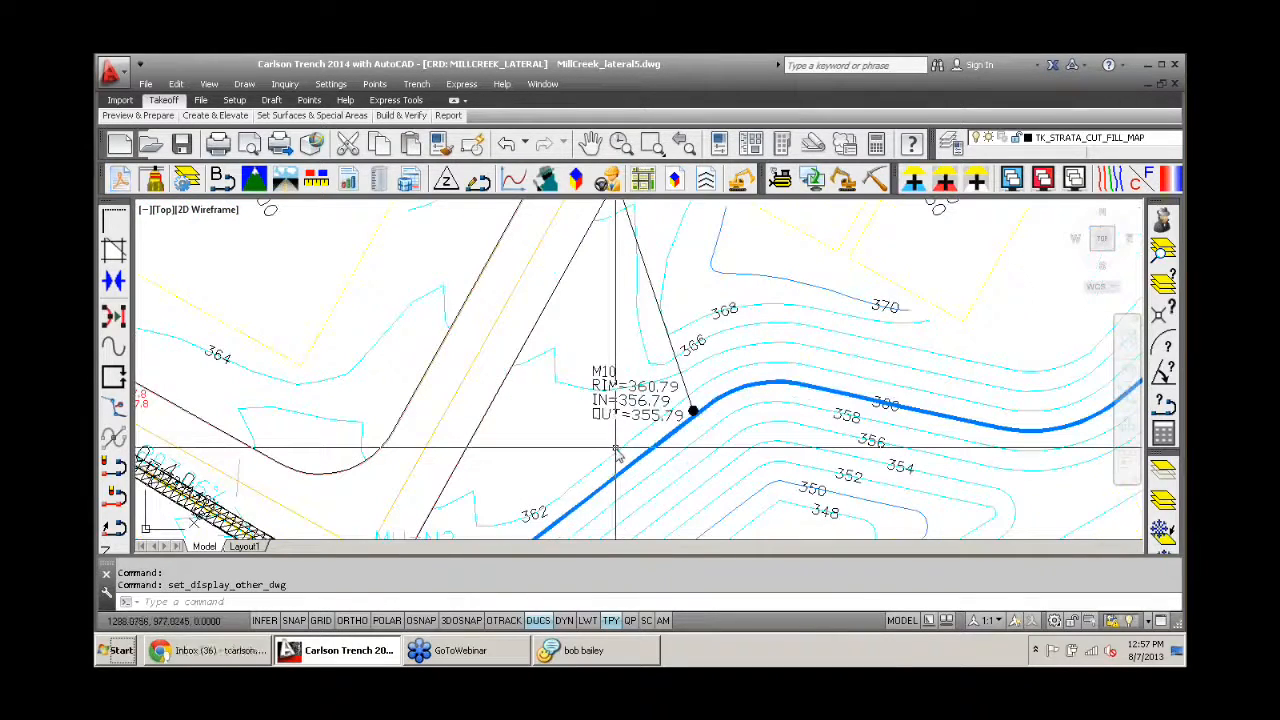
scroll(617, 453, "down", 6)
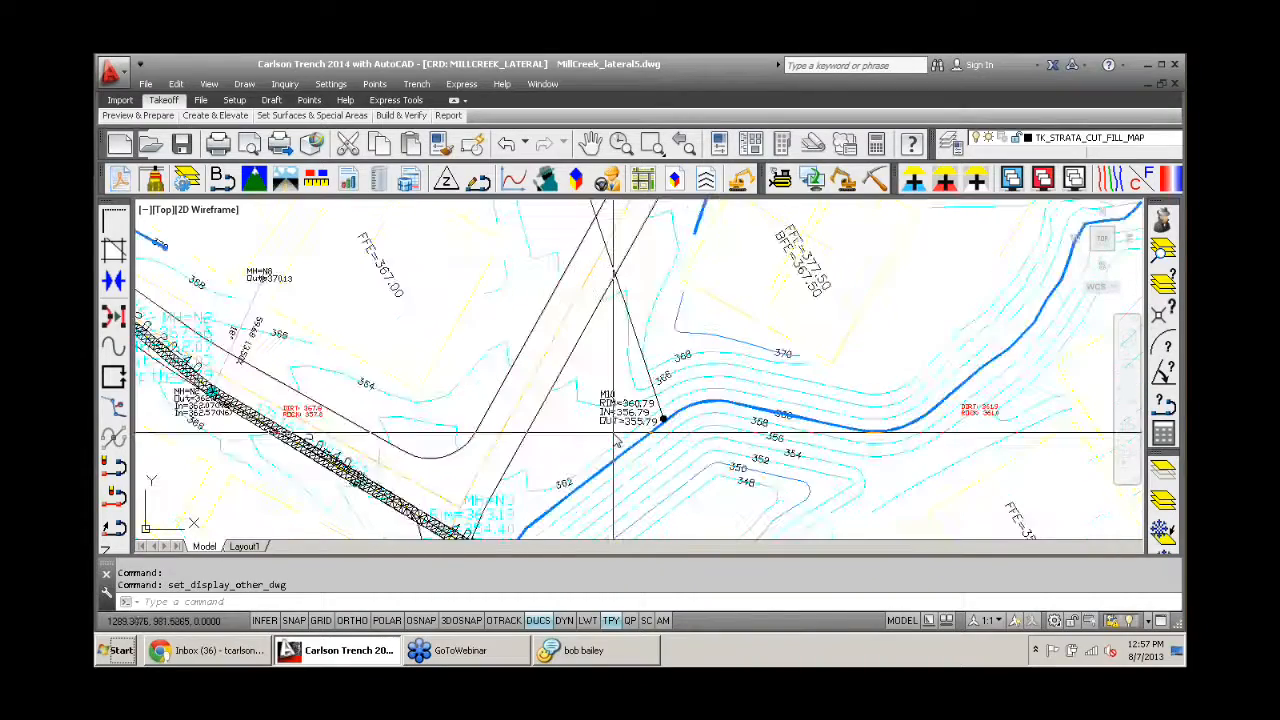
scroll(514, 470, "down", 2)
scroll(548, 366, "up", 5)
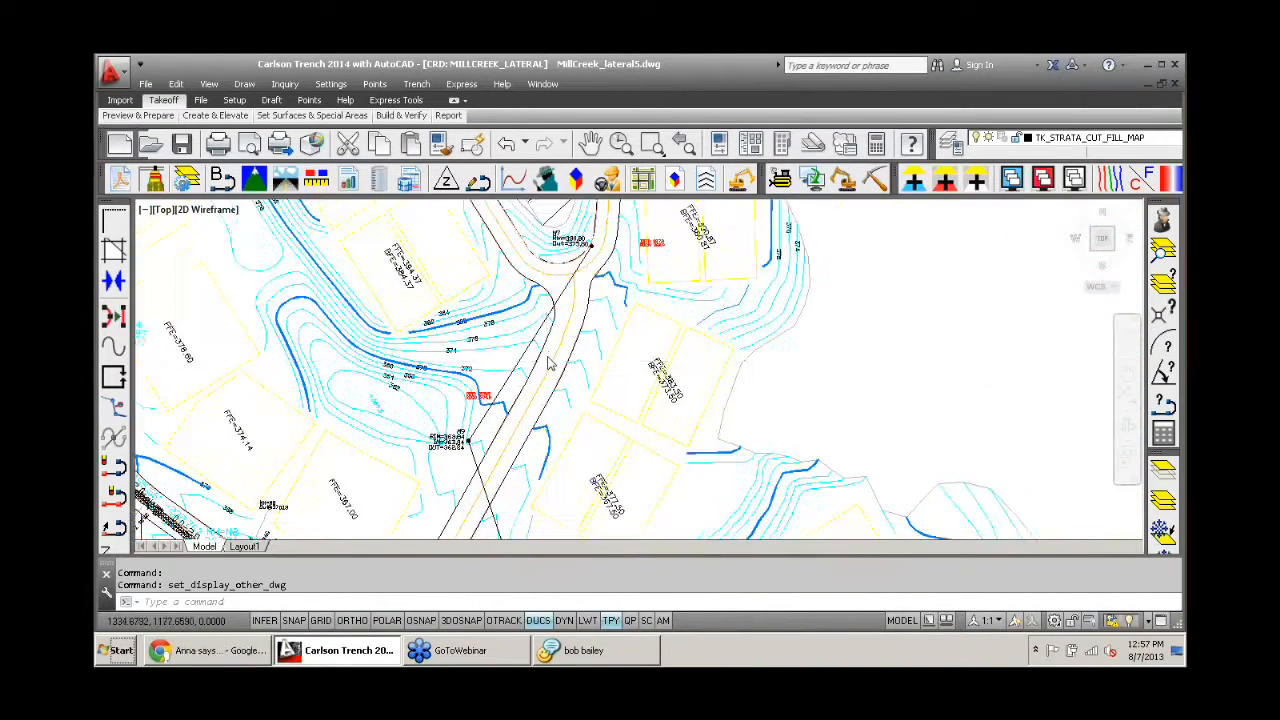
scroll(570, 316, "up", 4)
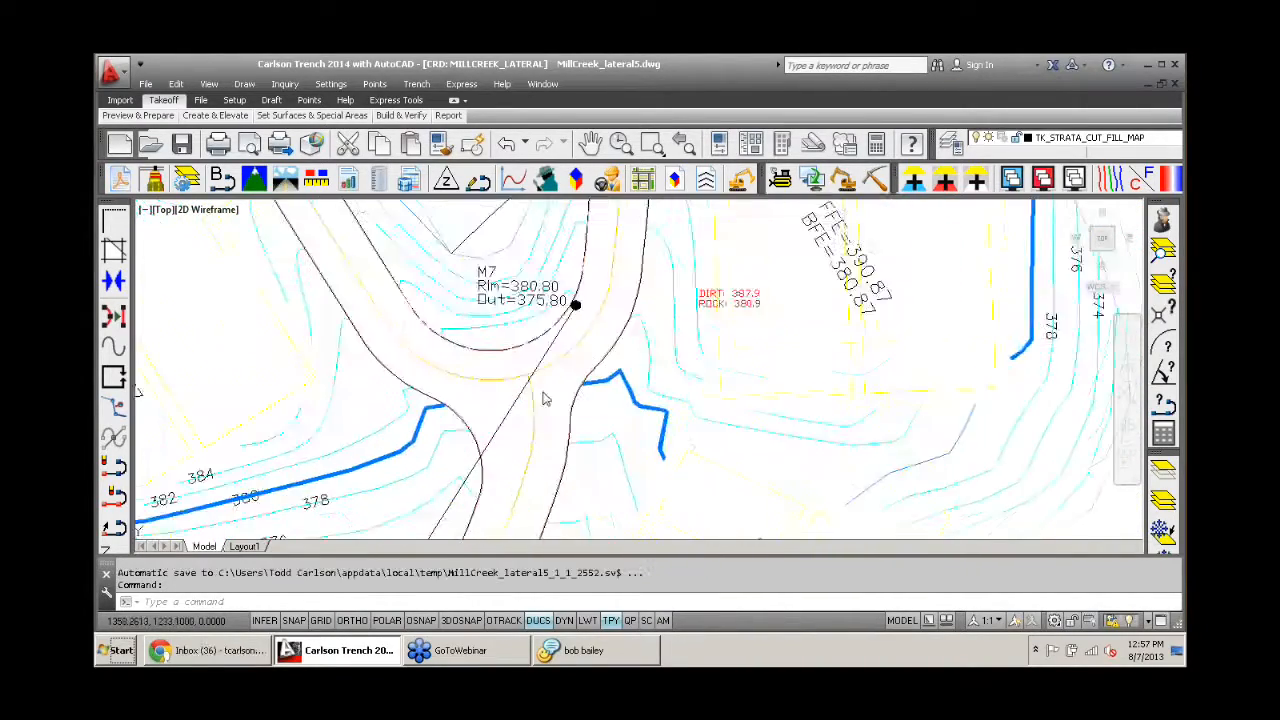
- Start a sewer trench line along the M10–M7 polyline at station 0.0, with the rim elevation default to surface elevation turned off
left_click(416, 84)
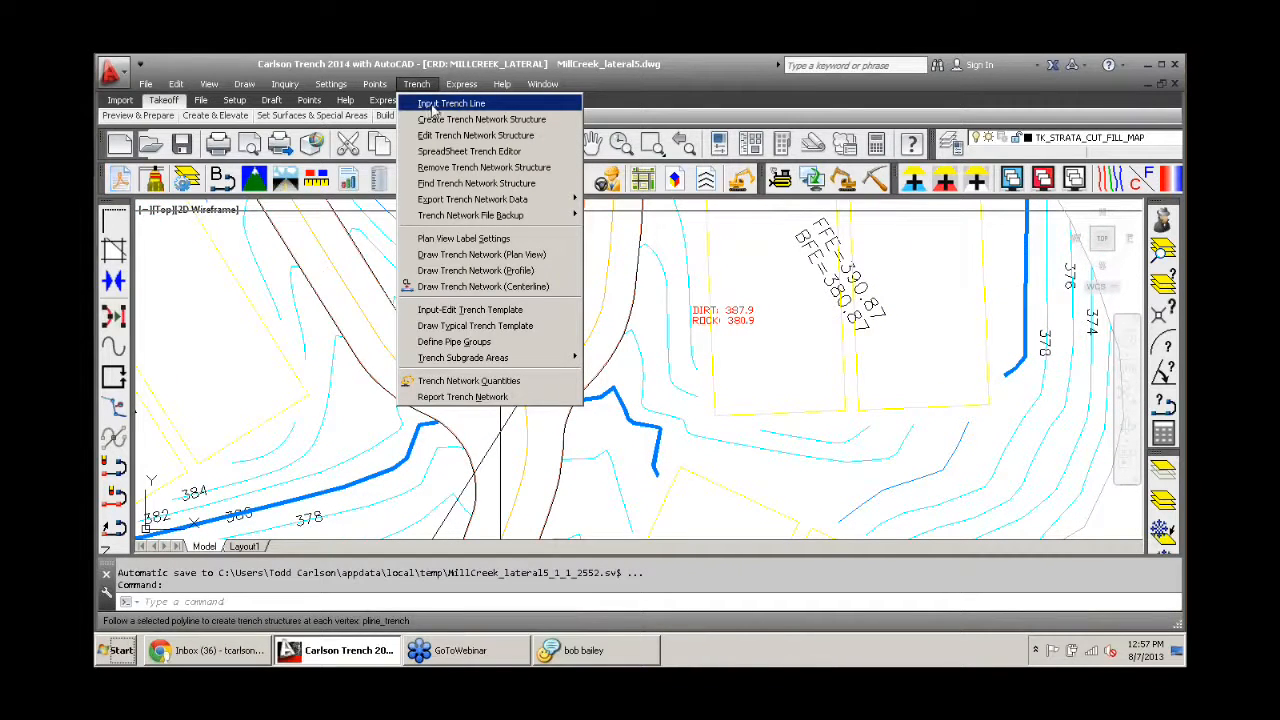
left_click(433, 104)
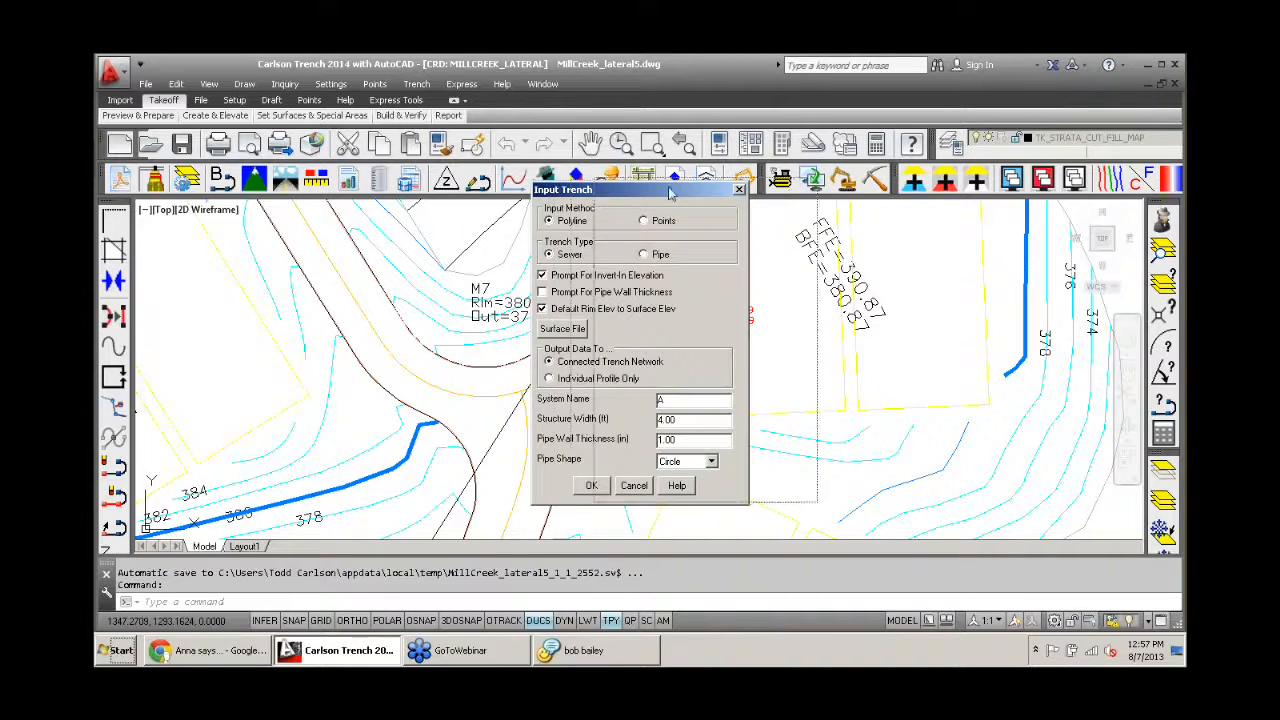
left_click_drag(603, 196, 796, 183)
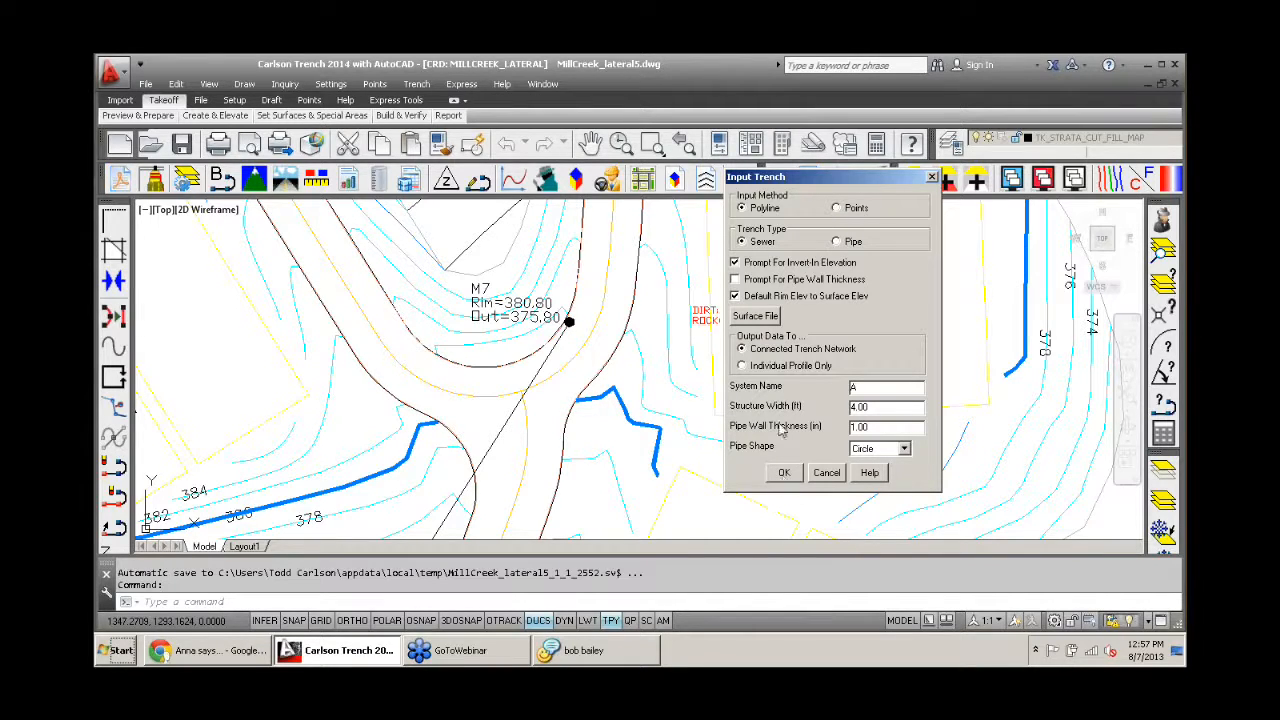
left_click(736, 296)
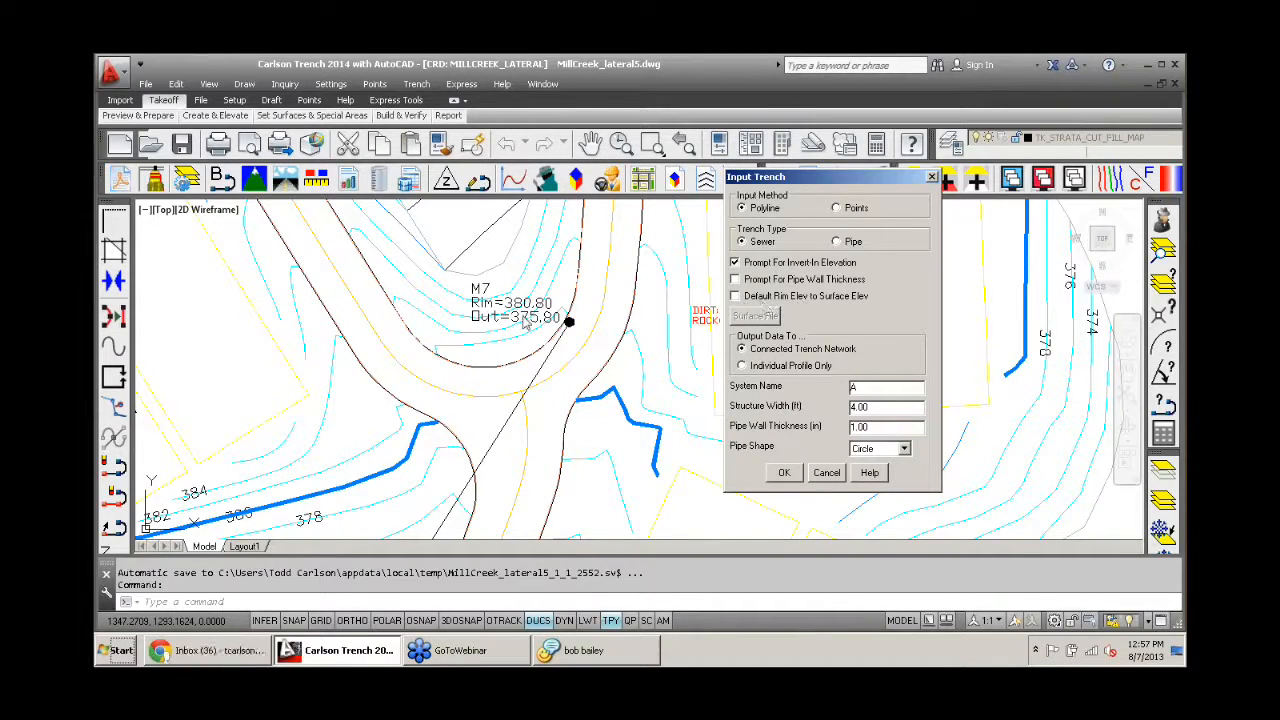
left_click(785, 476)
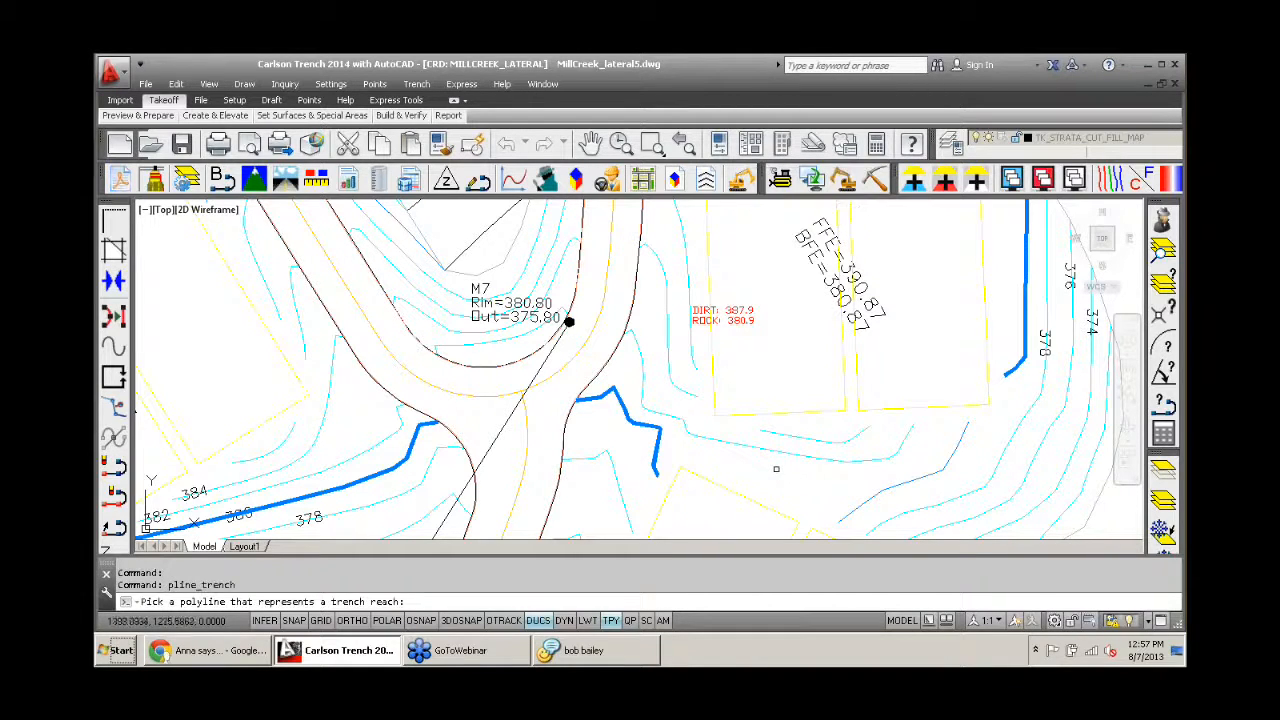
left_click(534, 376)
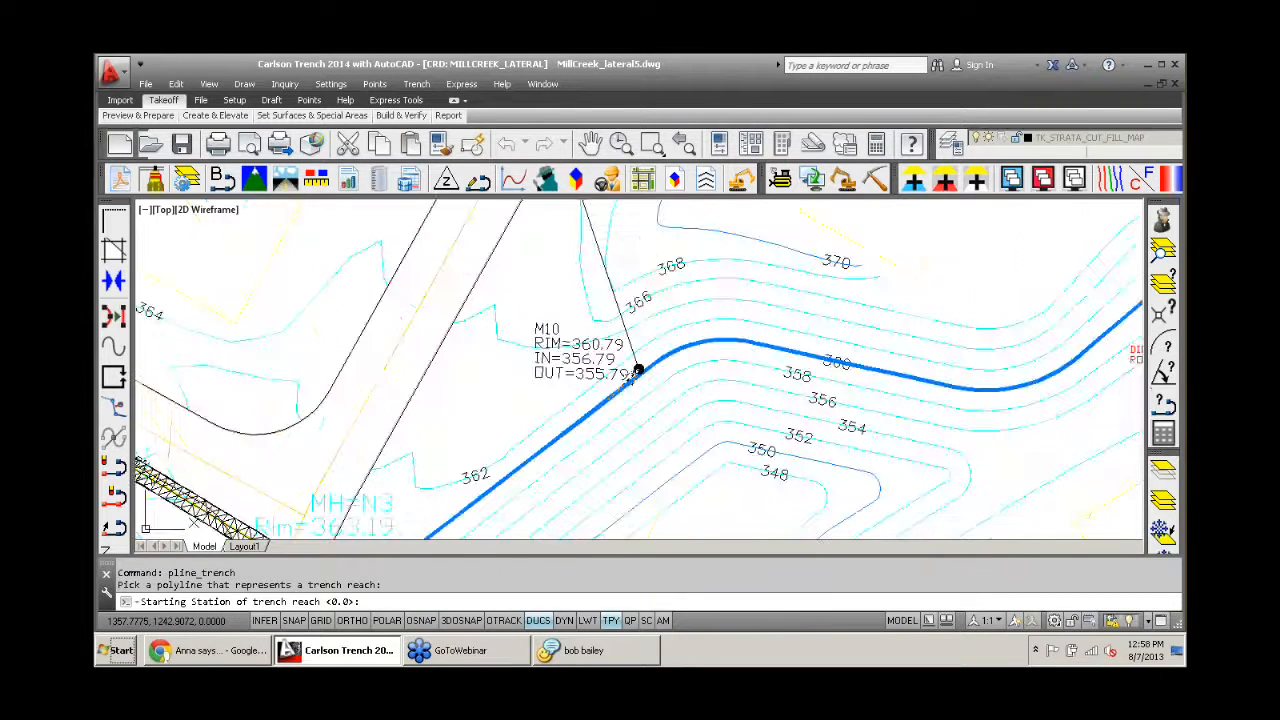
key("Return")
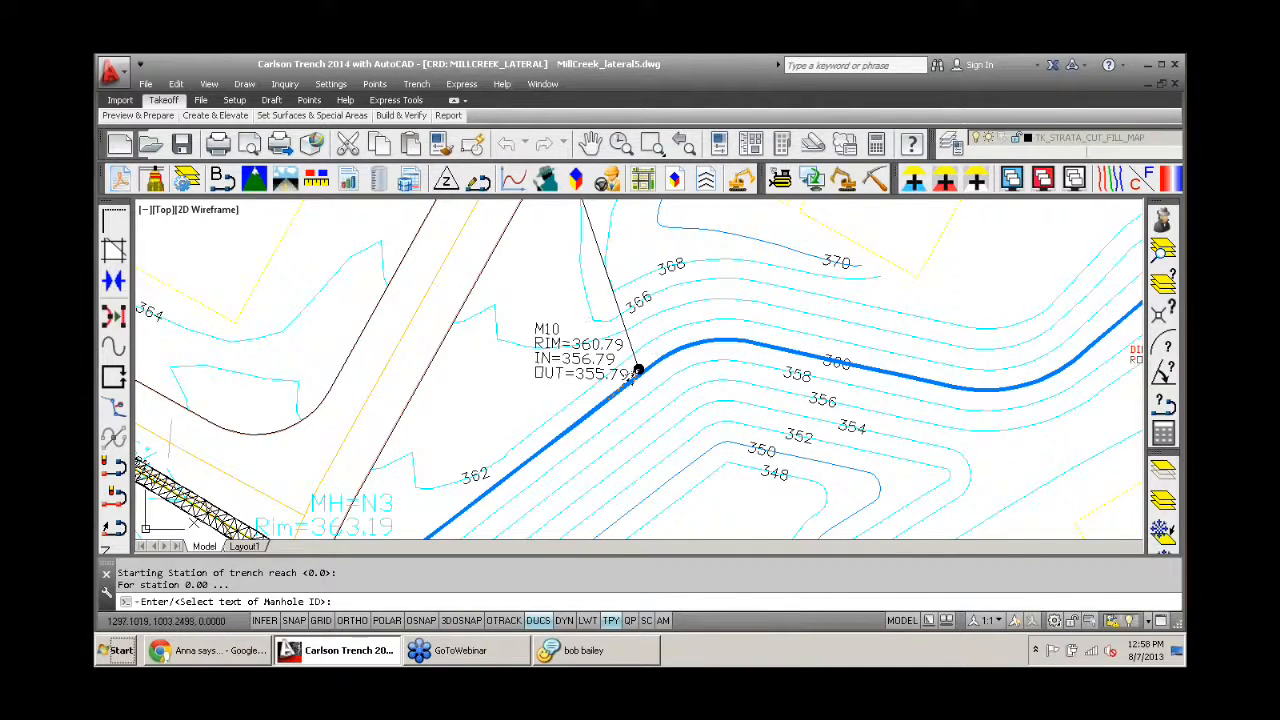
- Assign the first manhole its ID M10, invert-in 356.79, invert-out 355.79 and rim 360.79 from the label texts in the drawing
scroll(549, 330, "up", 2)
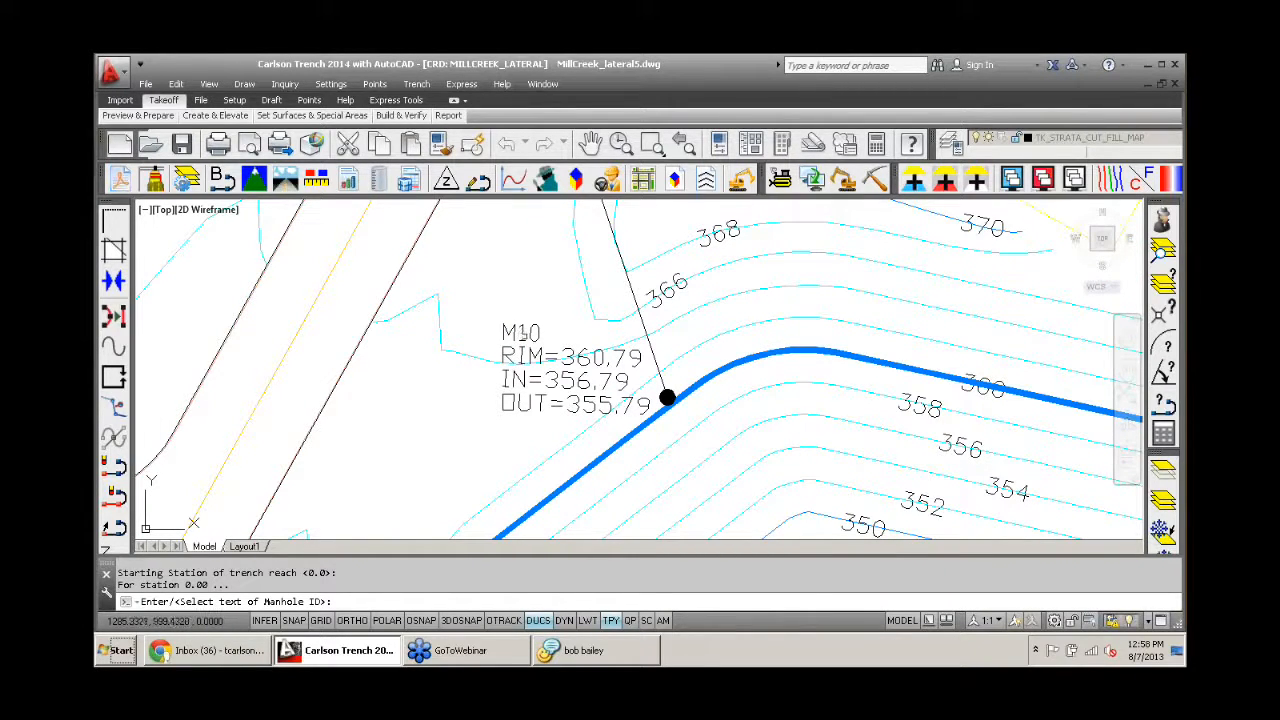
left_click(521, 333)
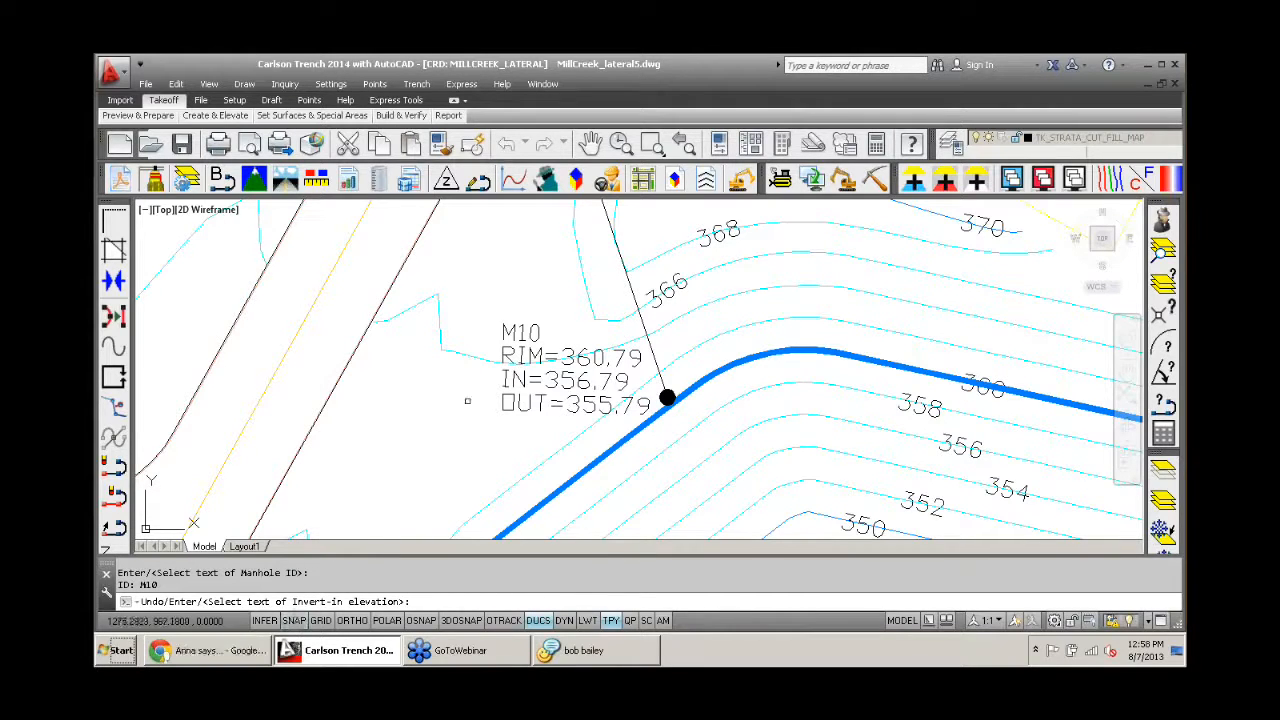
left_click(505, 382)
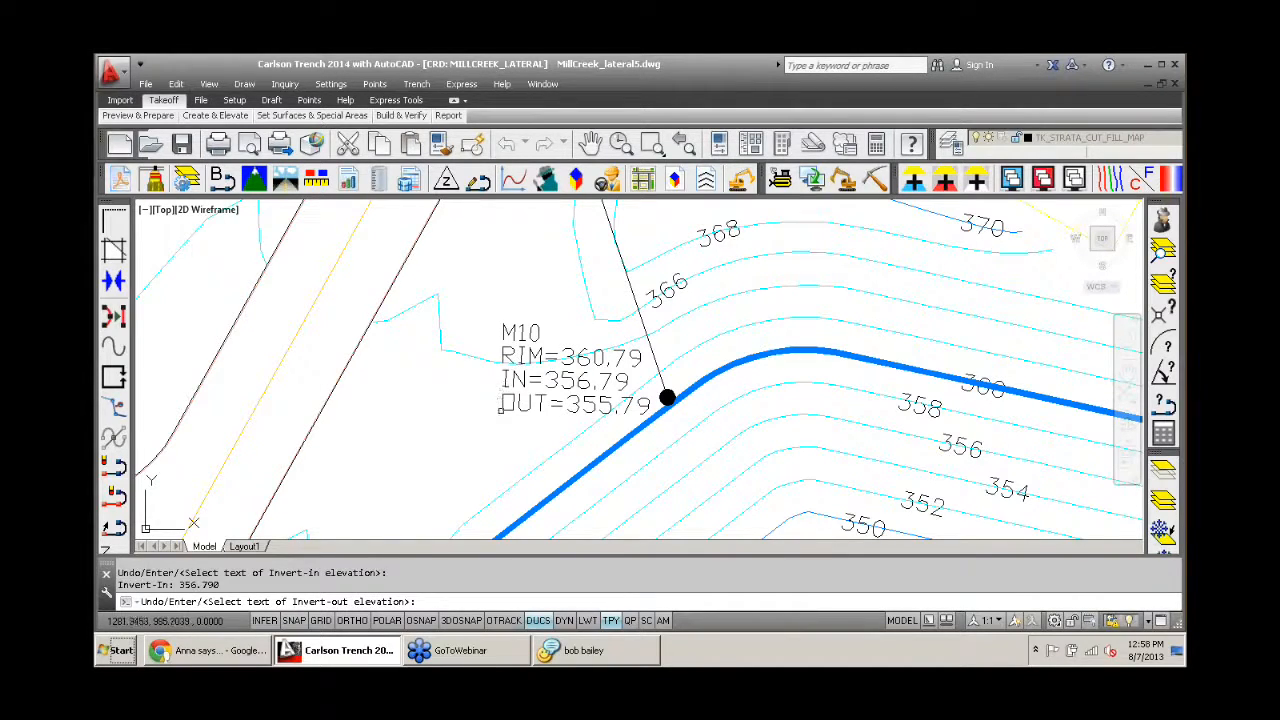
left_click(504, 406)
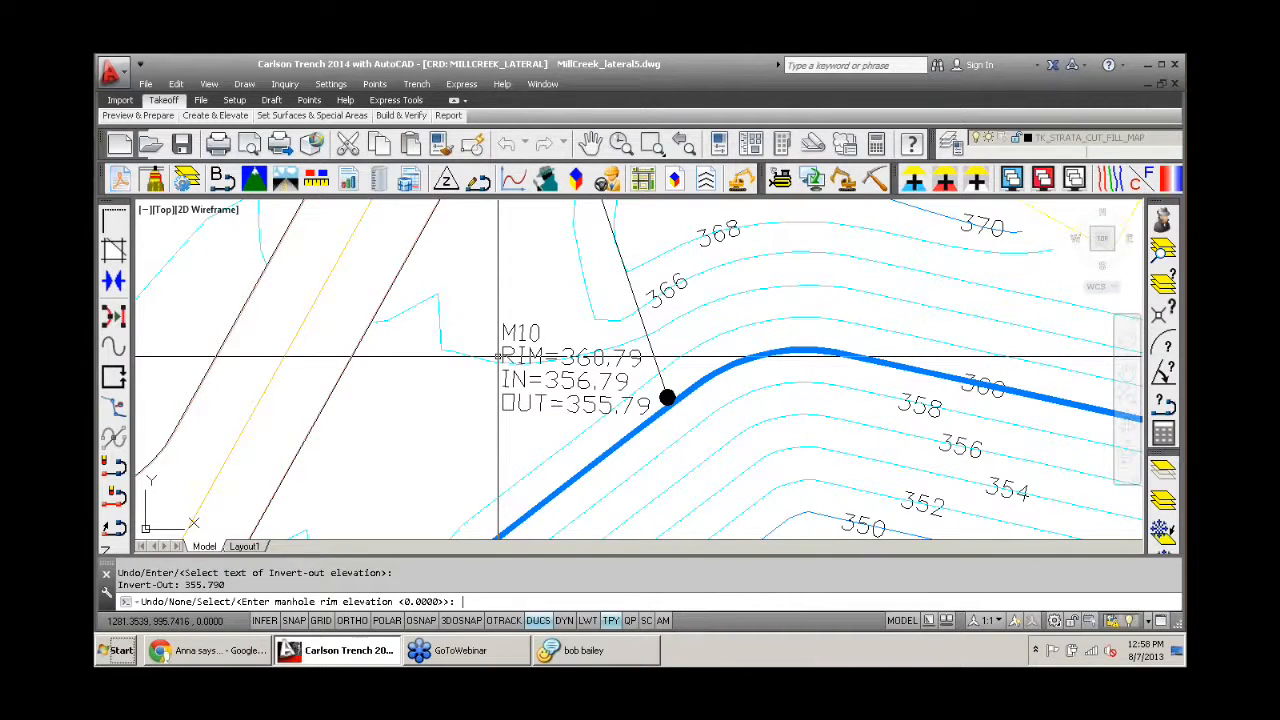
type("s")
key("Return")
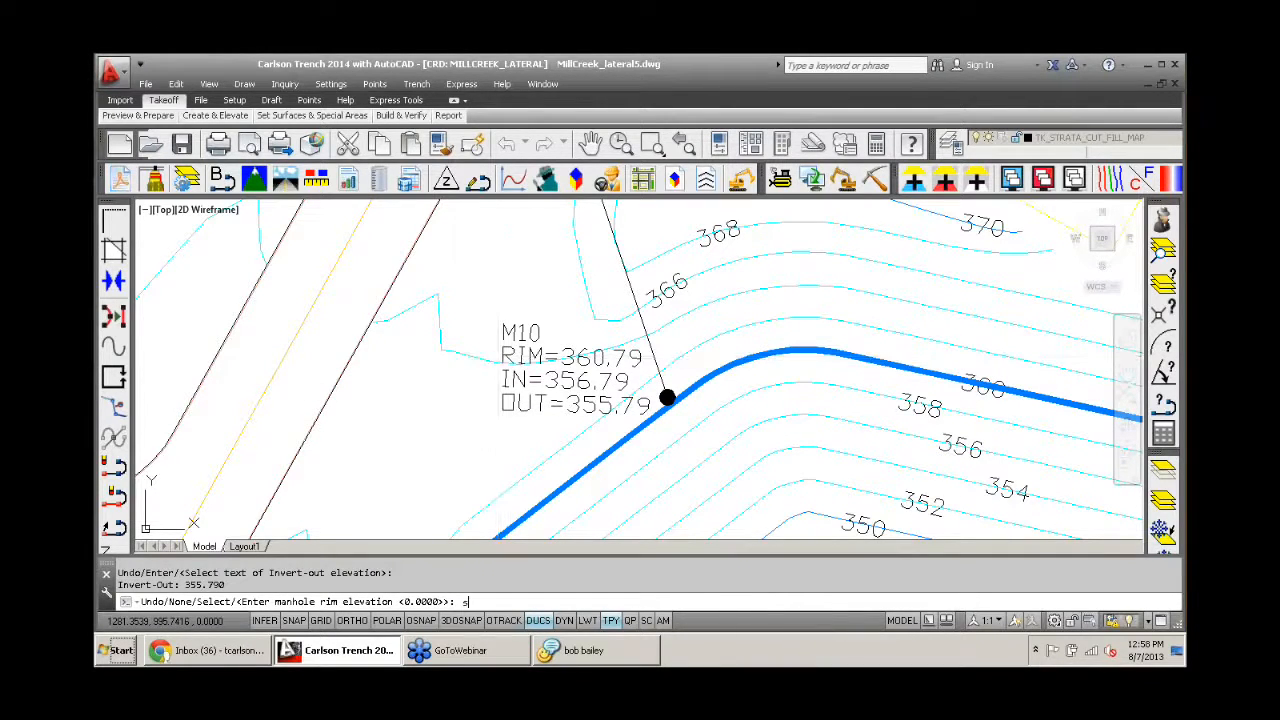
left_click(504, 356)
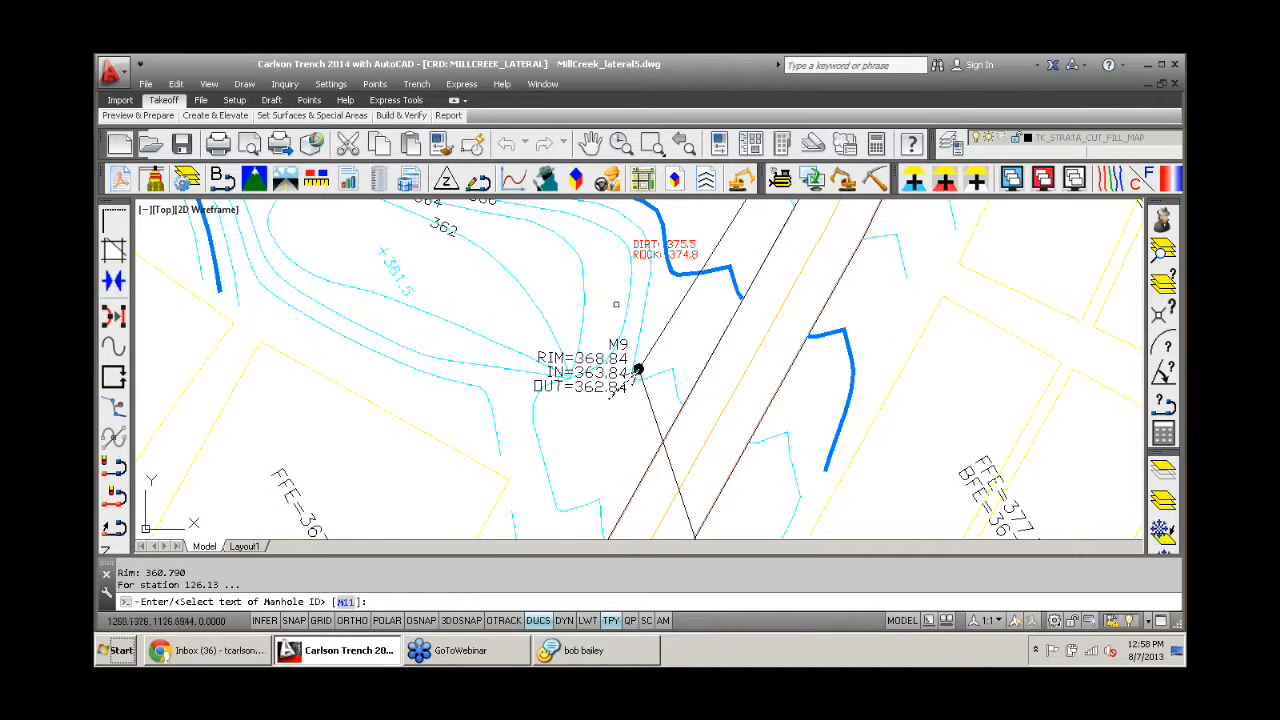
- Assign the second manhole ID M9, invert-in 363.84, invert-out 362.84 and rim 368.84 from its label, with pipe size 12 down to M10
scroll(625, 395, "up", 2)
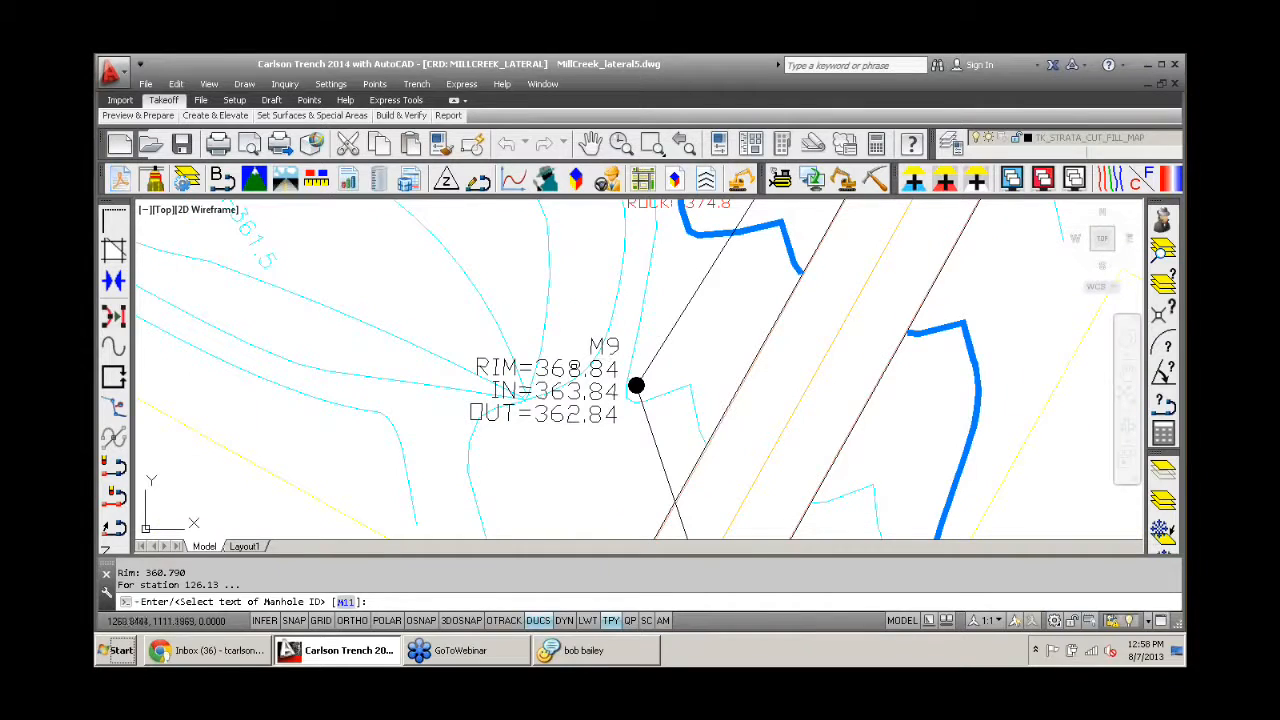
left_click(591, 345)
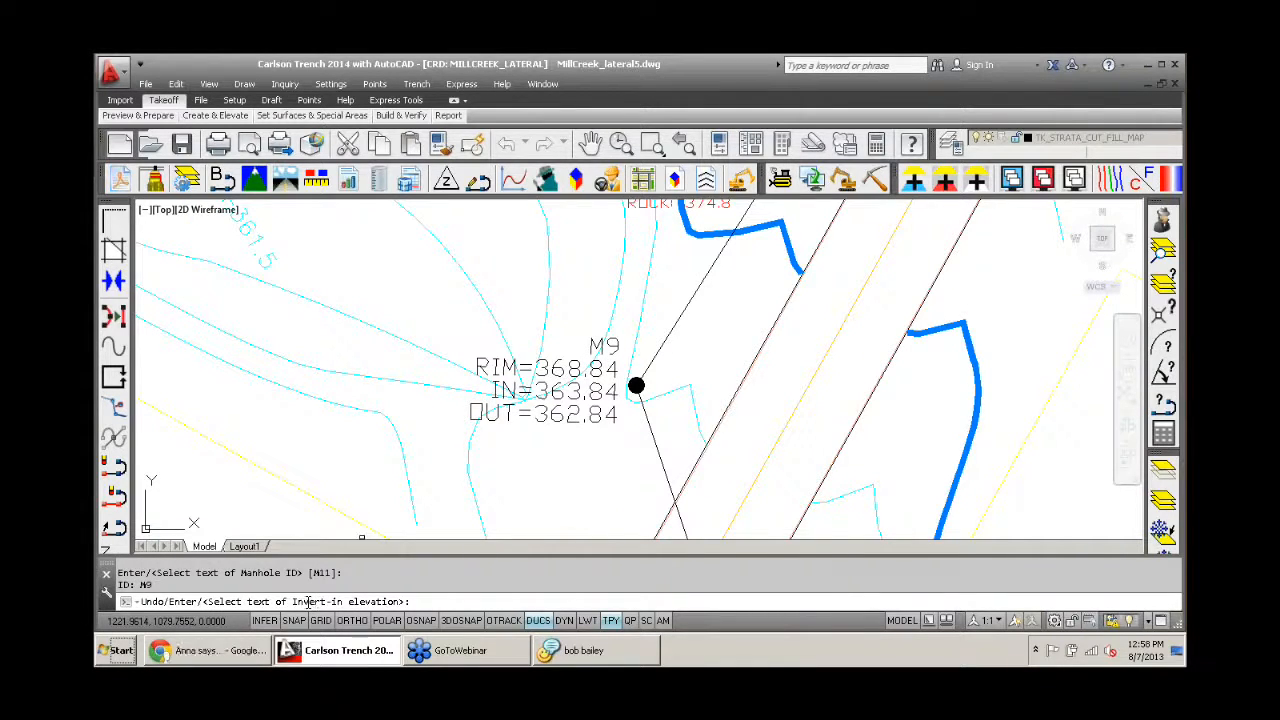
left_click(561, 397)
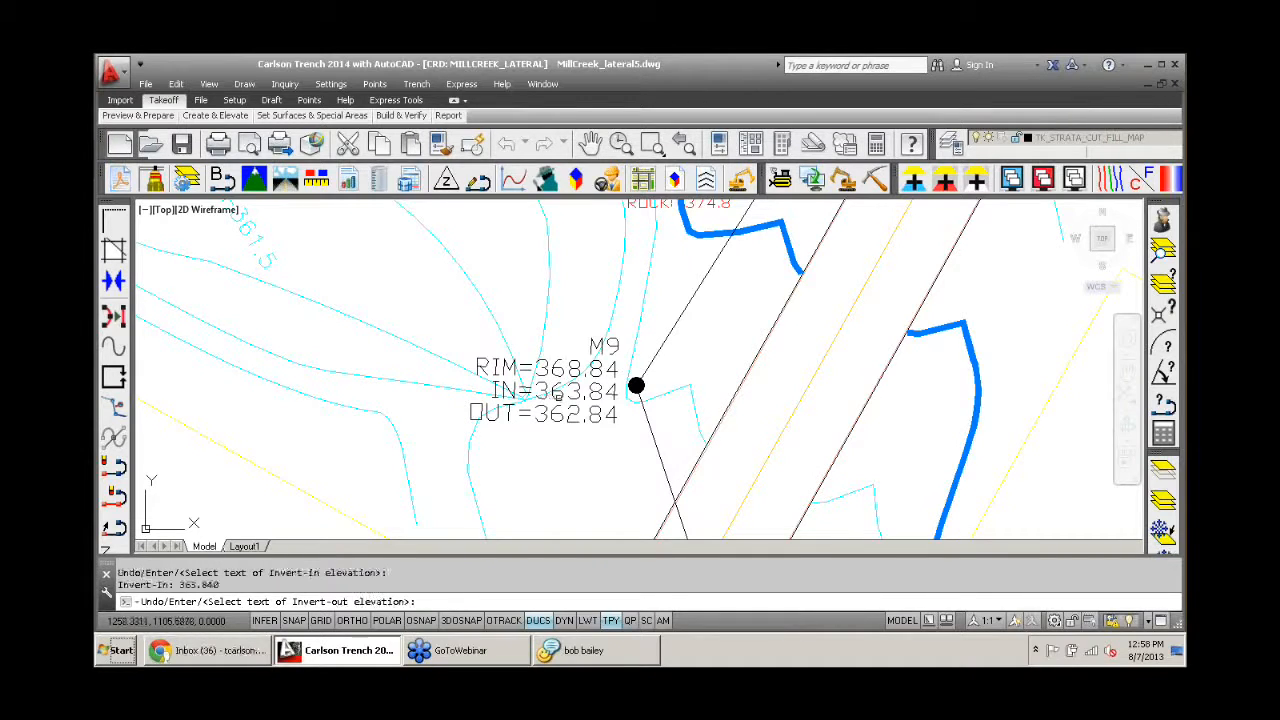
left_click(549, 408)
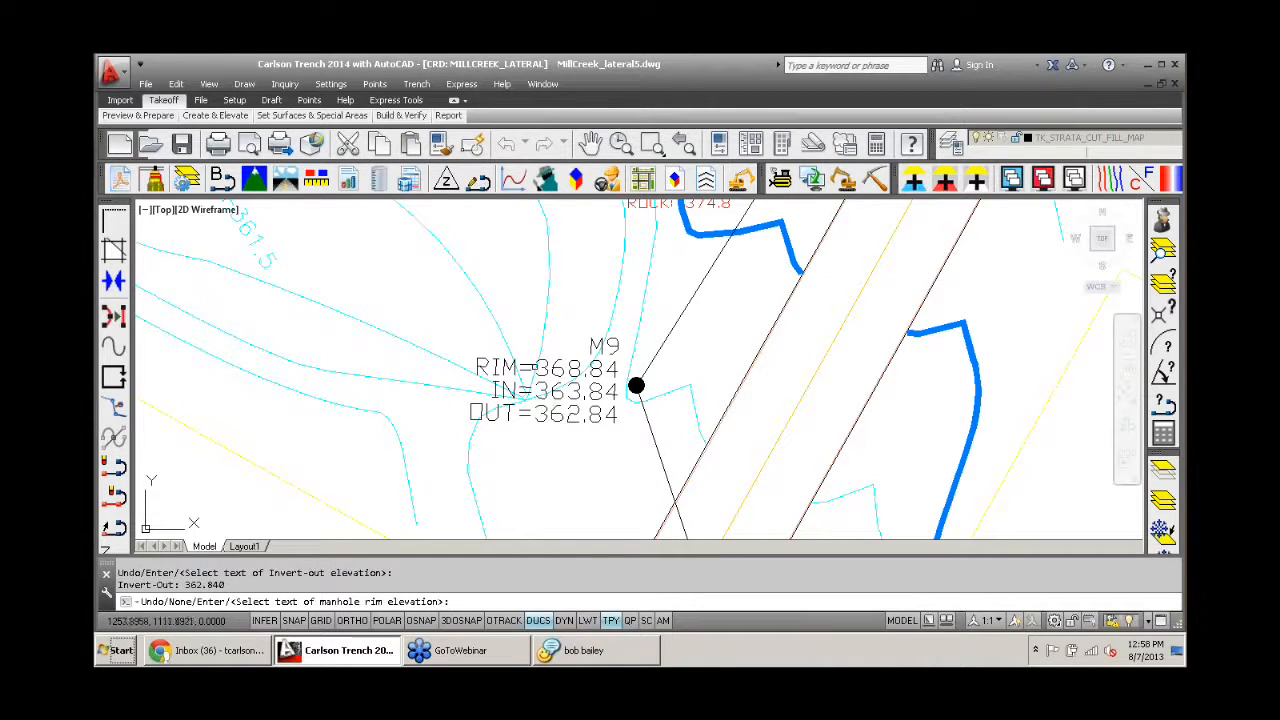
scroll(547, 369, "down", 2)
left_click(547, 369)
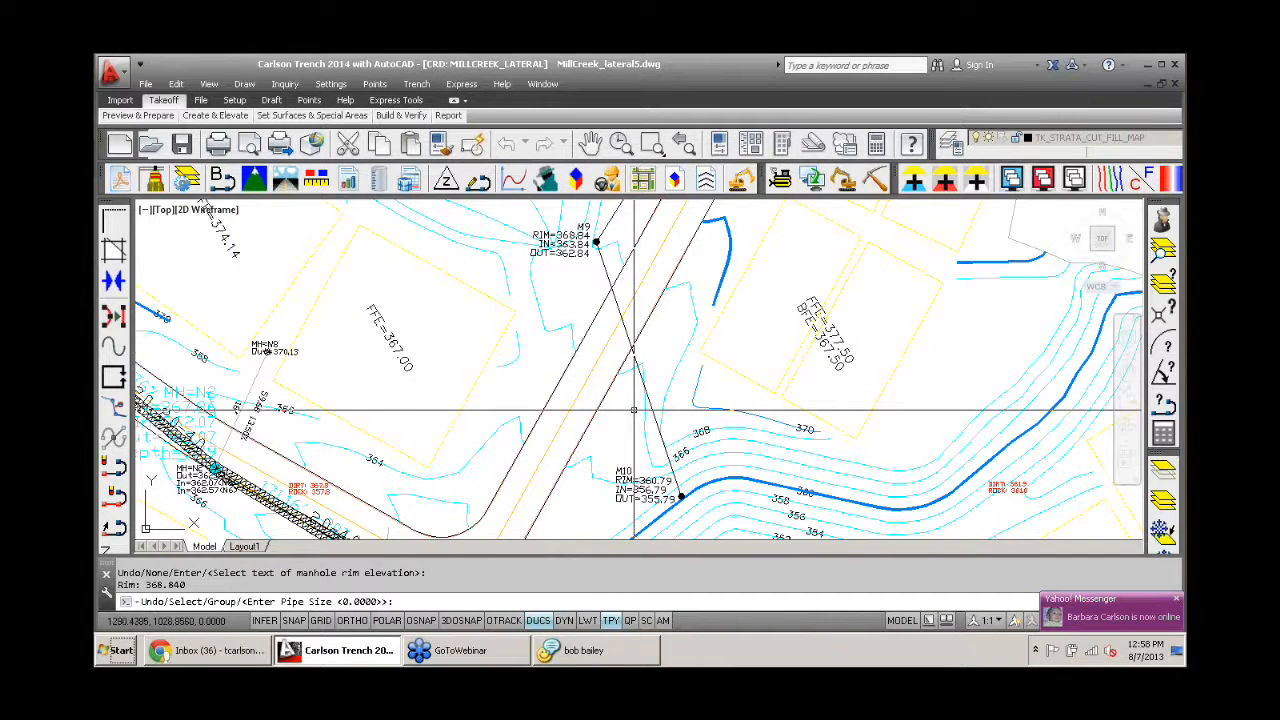
type("12")
key("Return")
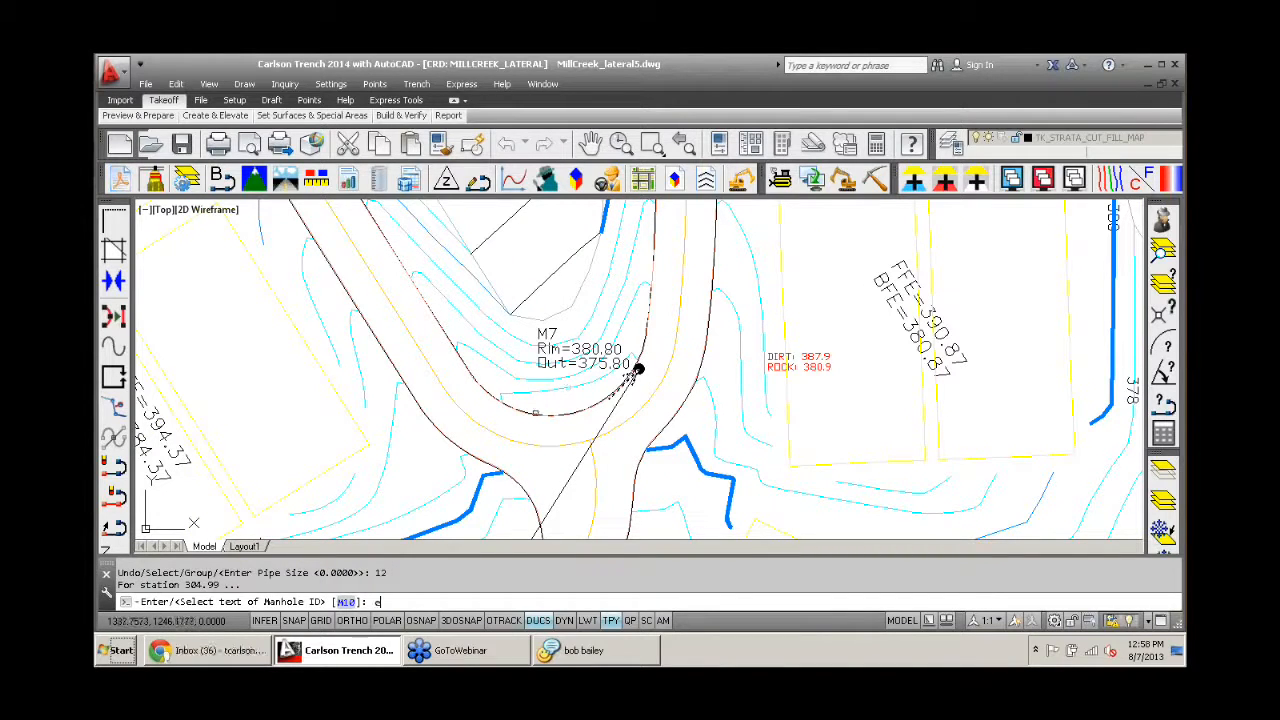
- Enter M7 as the last manhole's ID and 375.8 as its invert-in elevation manually
type("e")
key("Return")
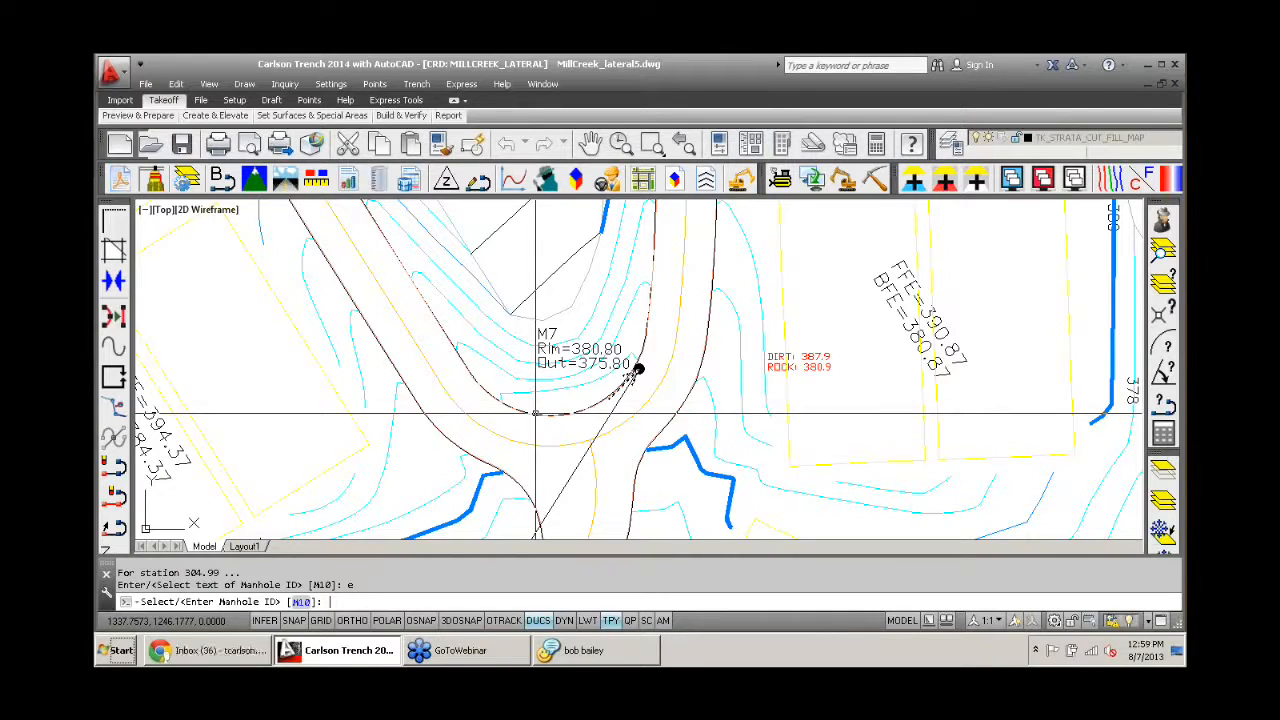
type("M7")
key("Return")
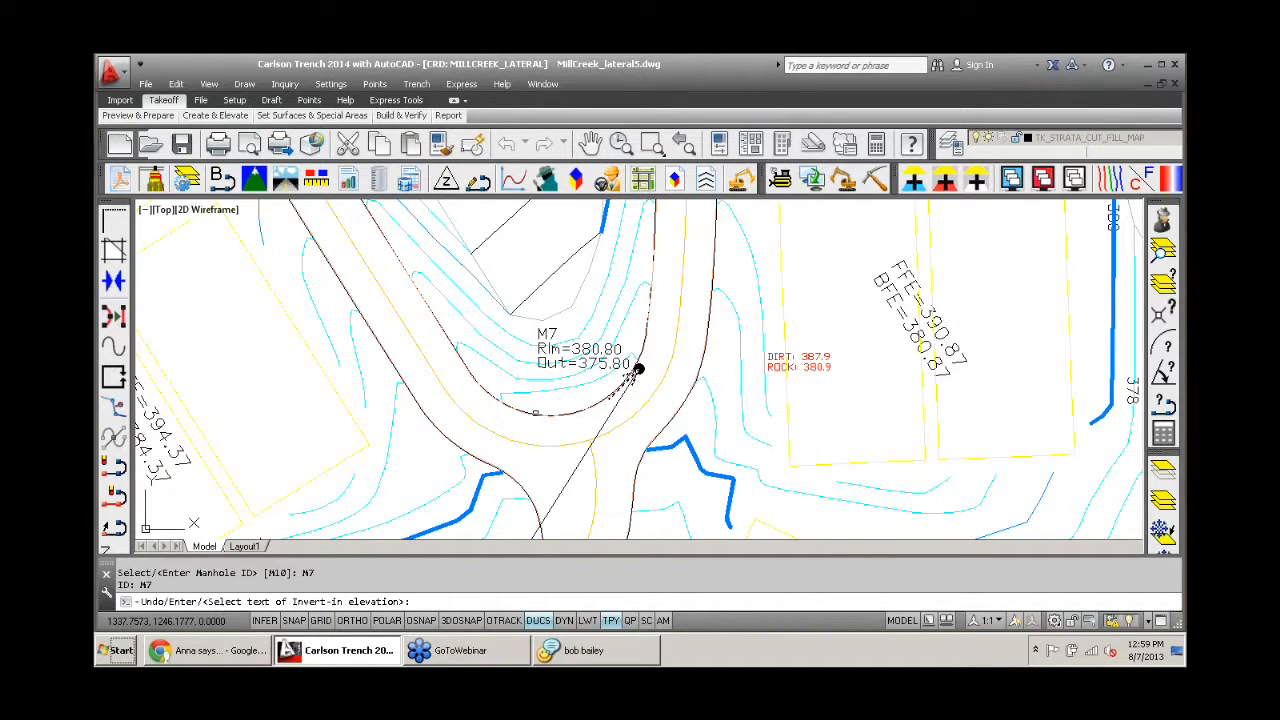
type("e")
key("Return")
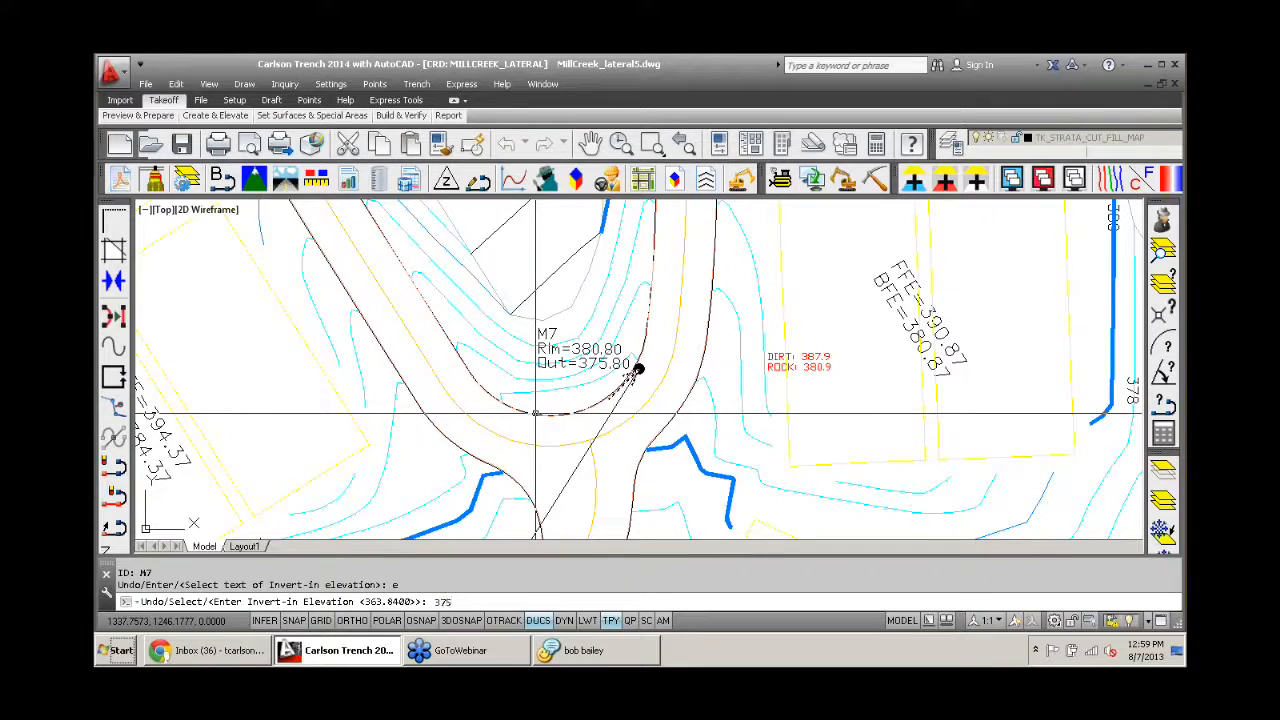
type("375.8")
key("Return")
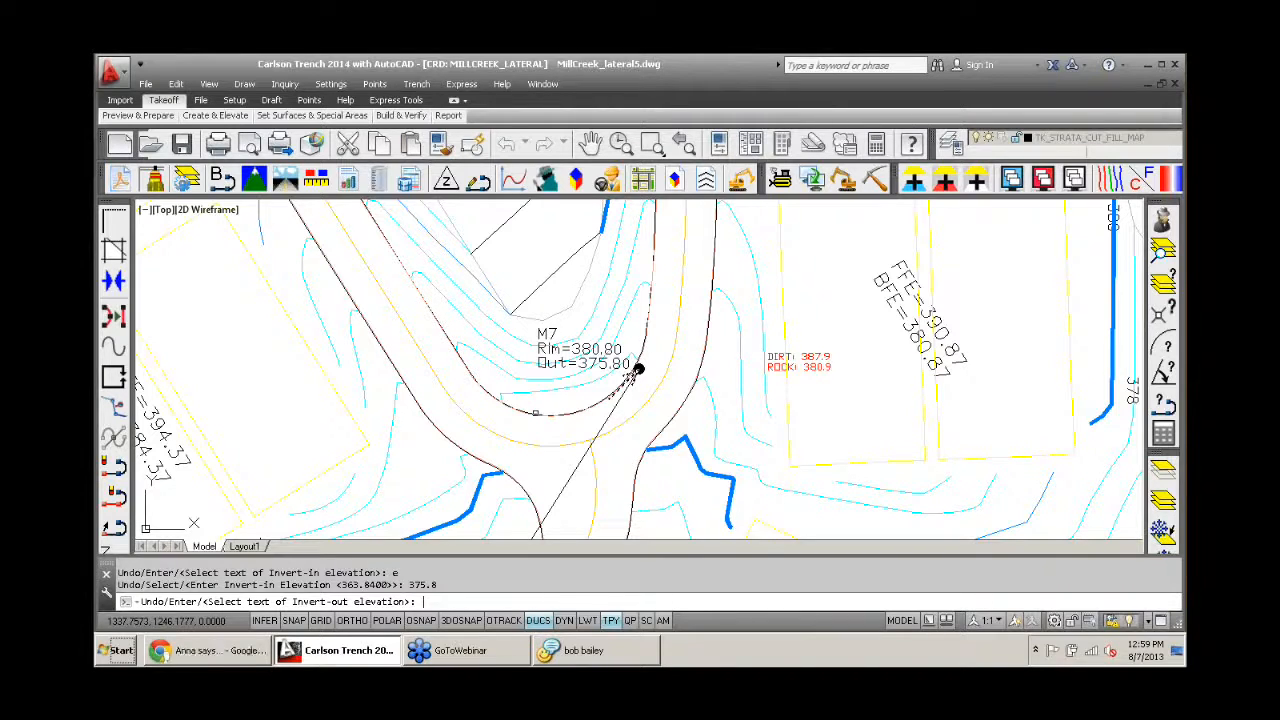
- Enter an invert-out elevation of 375.8 and a rim elevation of 380.8 for manhole M7
type("e")
key("Return")
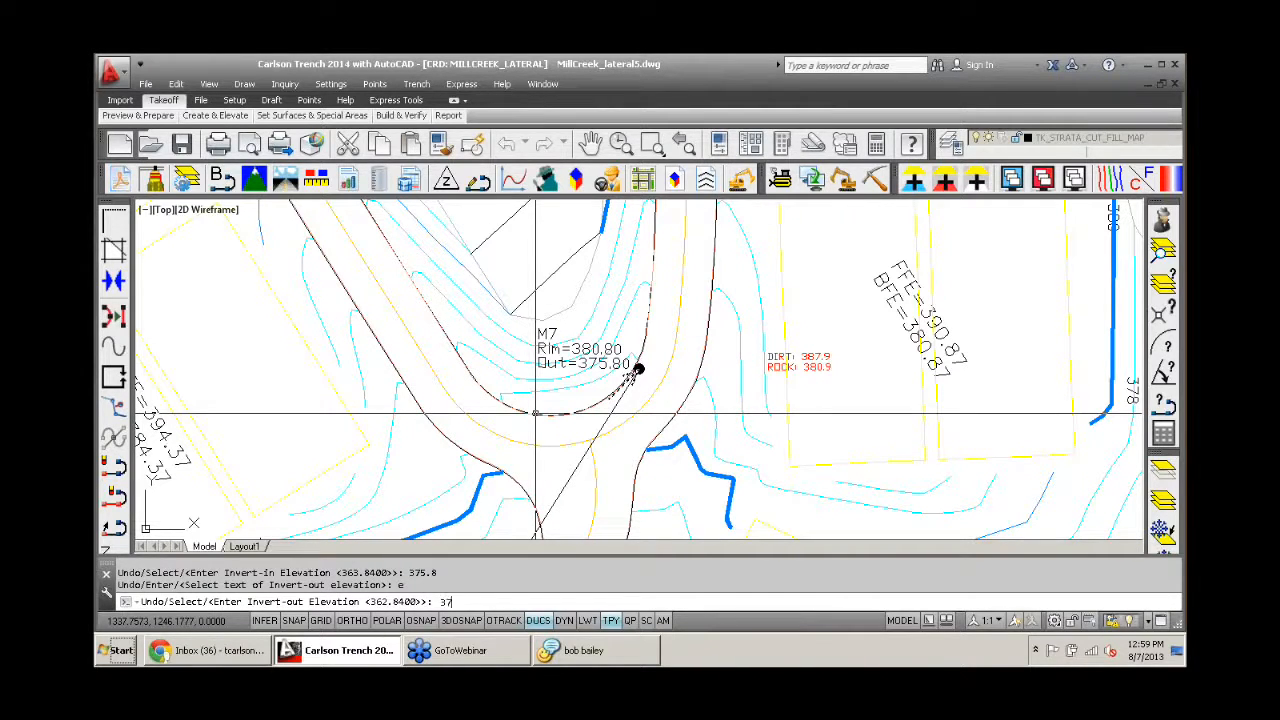
type("375.8")
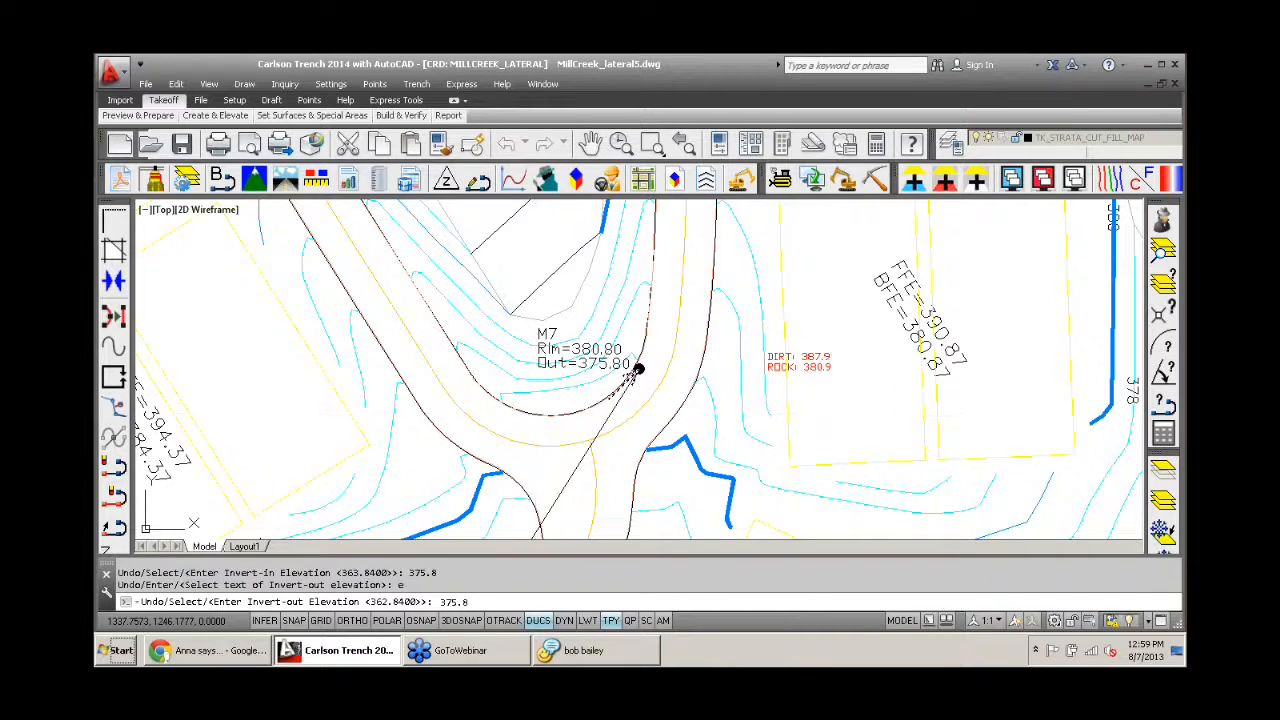
key("Return")
type("e")
key("Return")
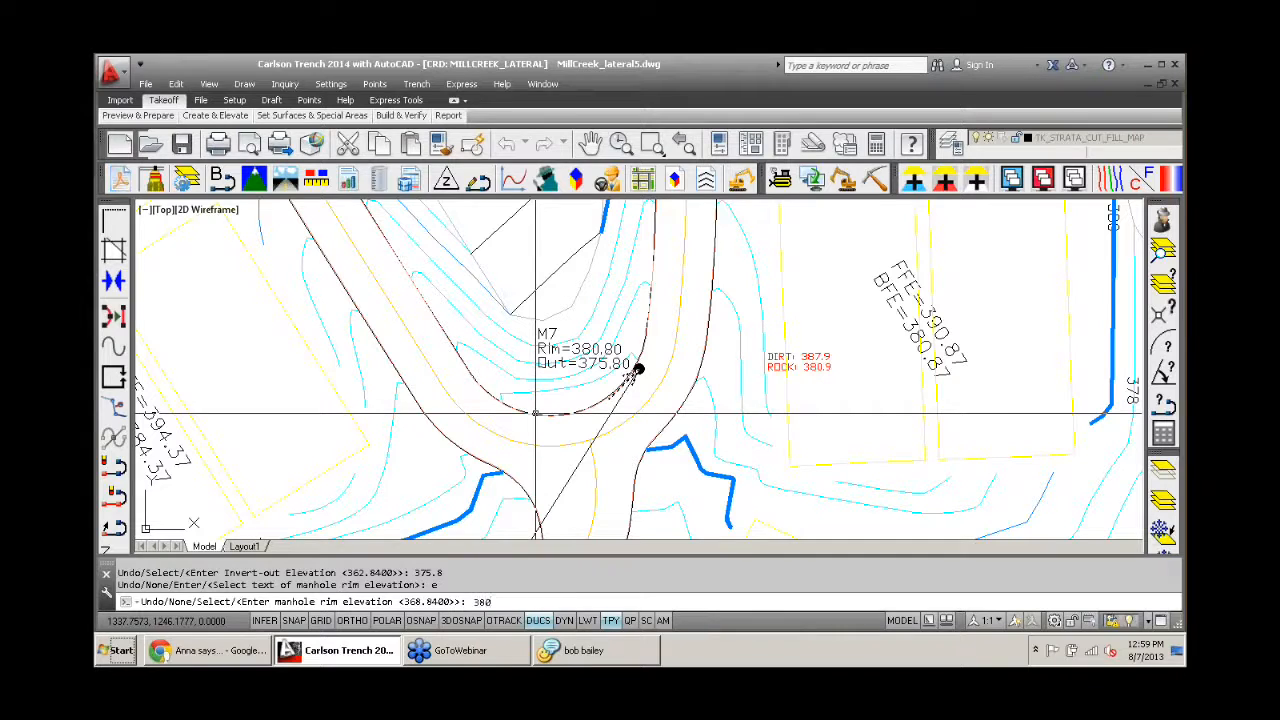
key("Return")
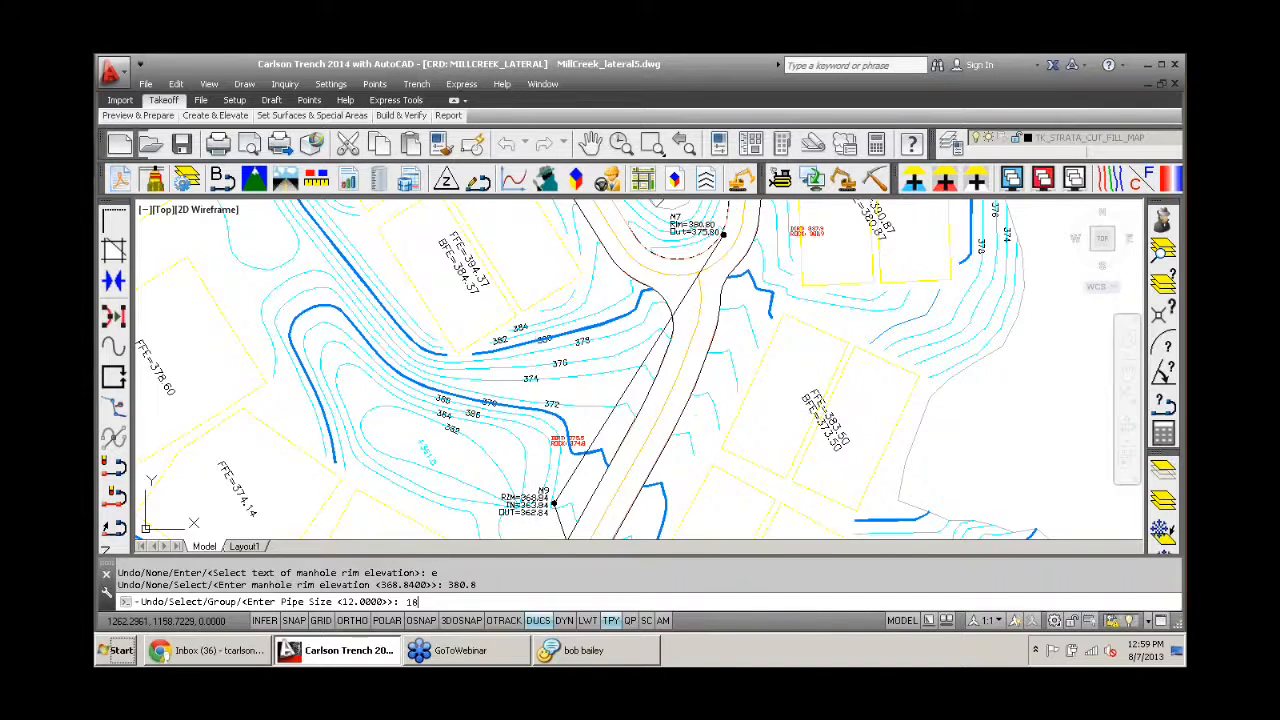
- Set the pipe size between M9 and M7 to 18 and finish without adding another trench line
key("Return")
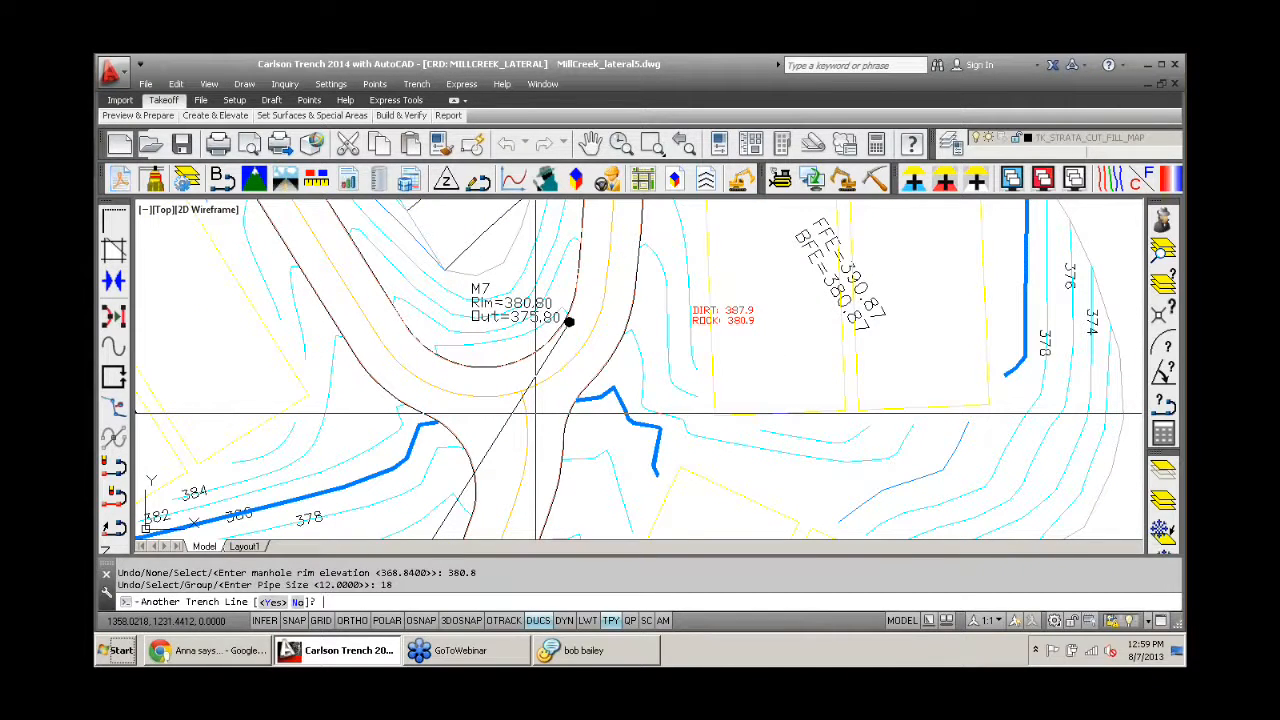
type("n")
key("Return")
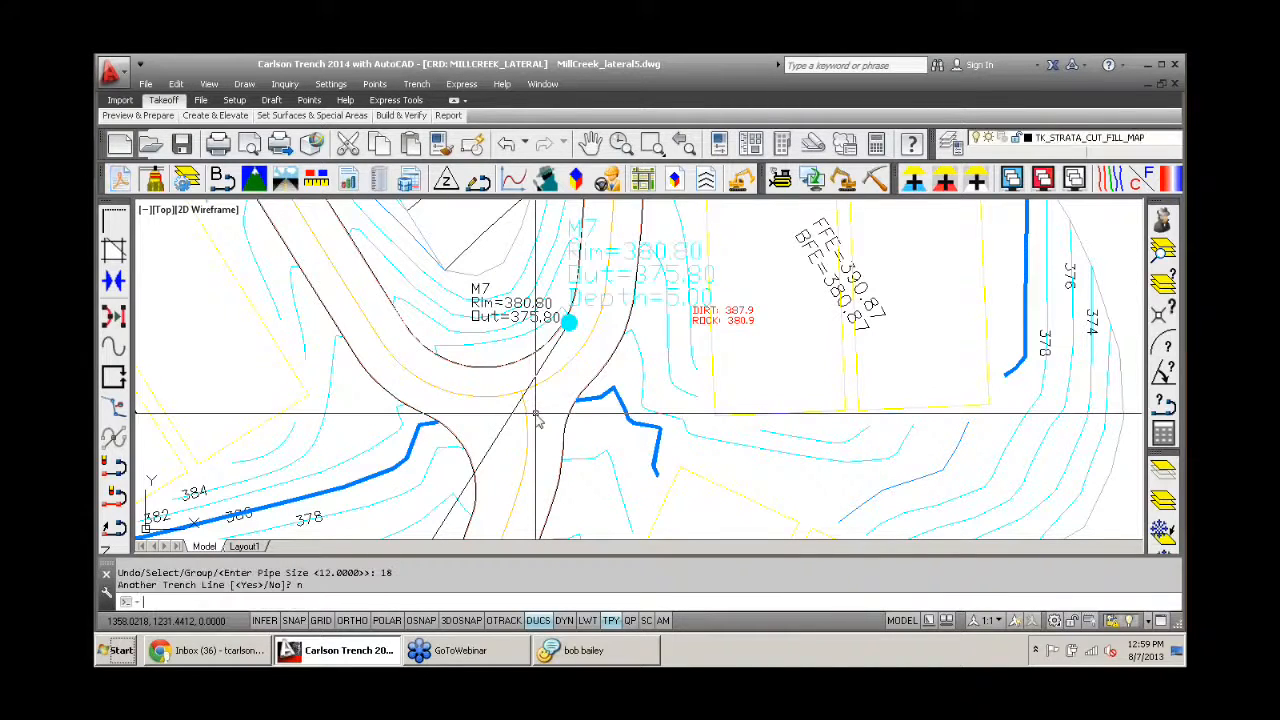
scroll(537, 420, "down", 5)
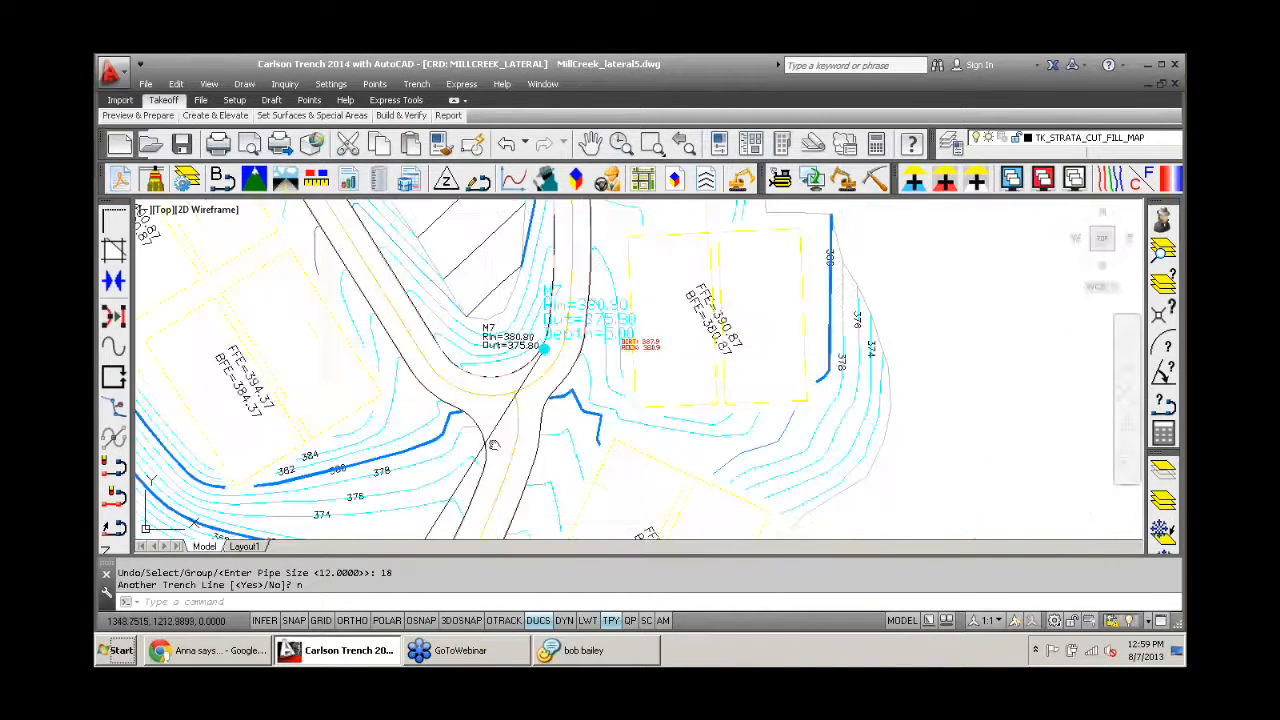
- Inspect the new trench line's manhole labels and elevations at M7, M9 and M10 in the plan
scroll(493, 377, "up", 5)
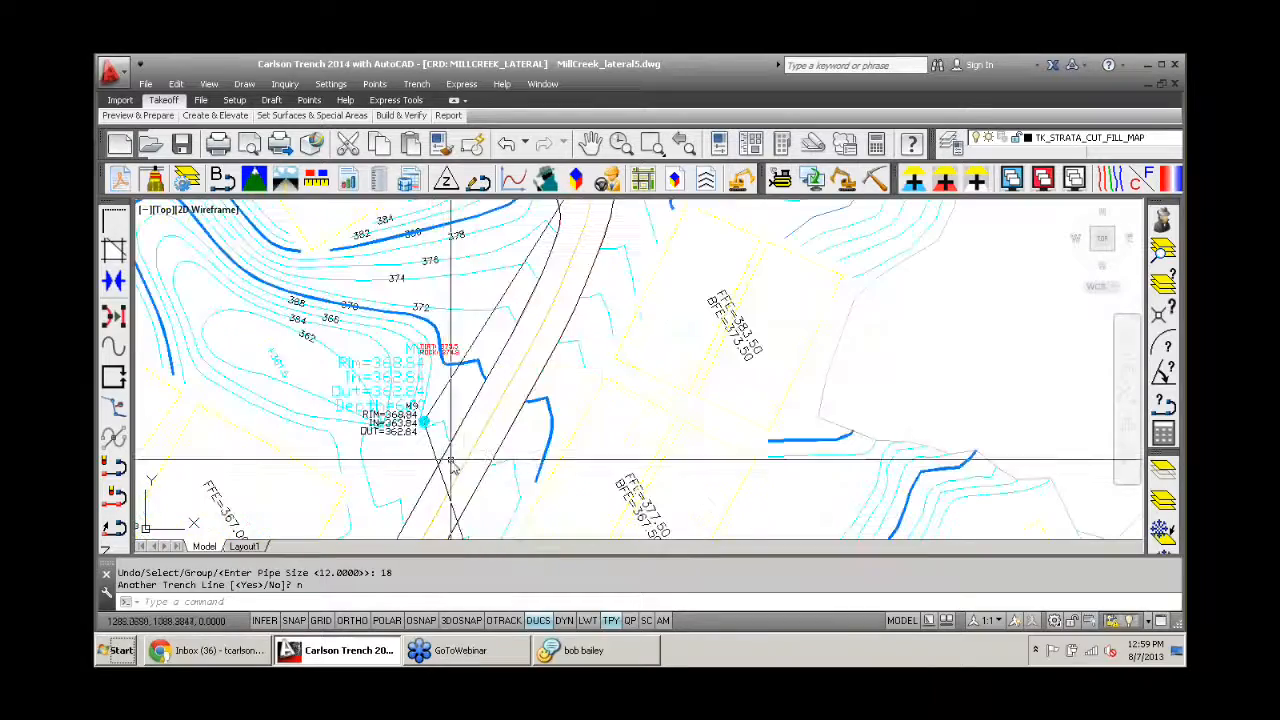
scroll(546, 414, "down", 3)
scroll(517, 422, "up", 7)
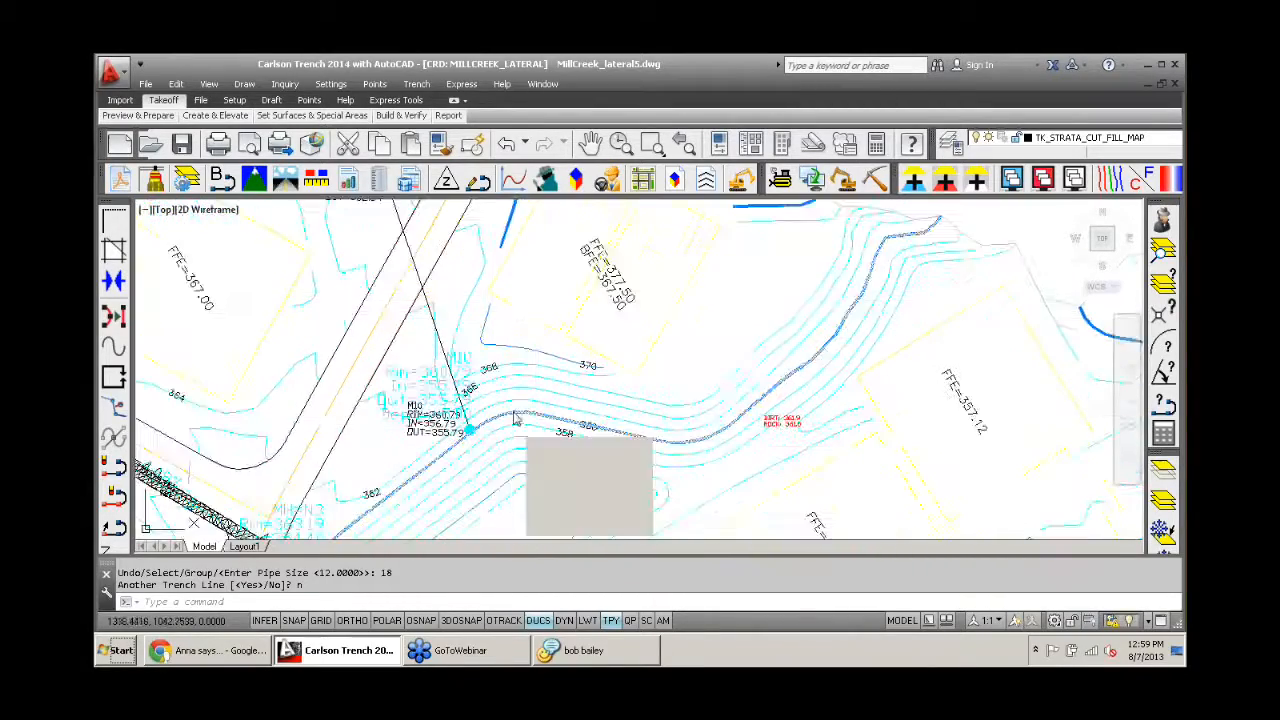
middle_click_drag(264, 431, 391, 491)
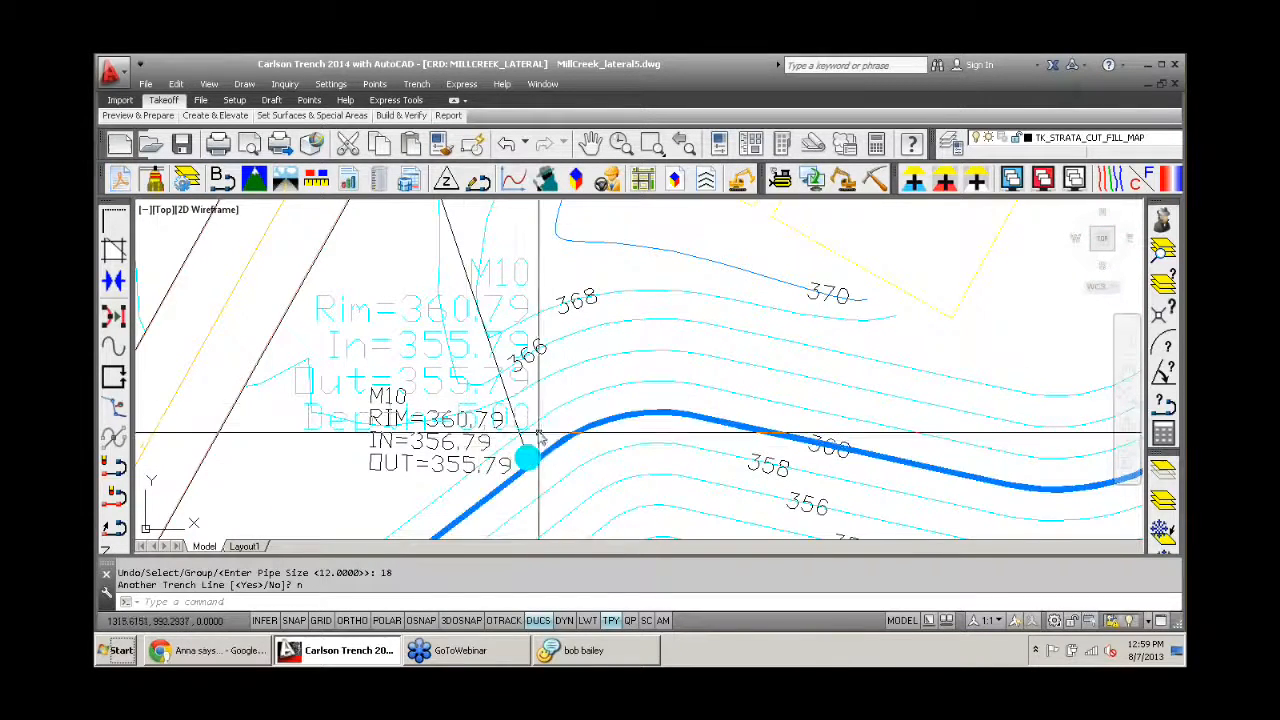
scroll(498, 377, "down", 4)
middle_click_drag(457, 343, 443, 510)
scroll(443, 345, "up", 5)
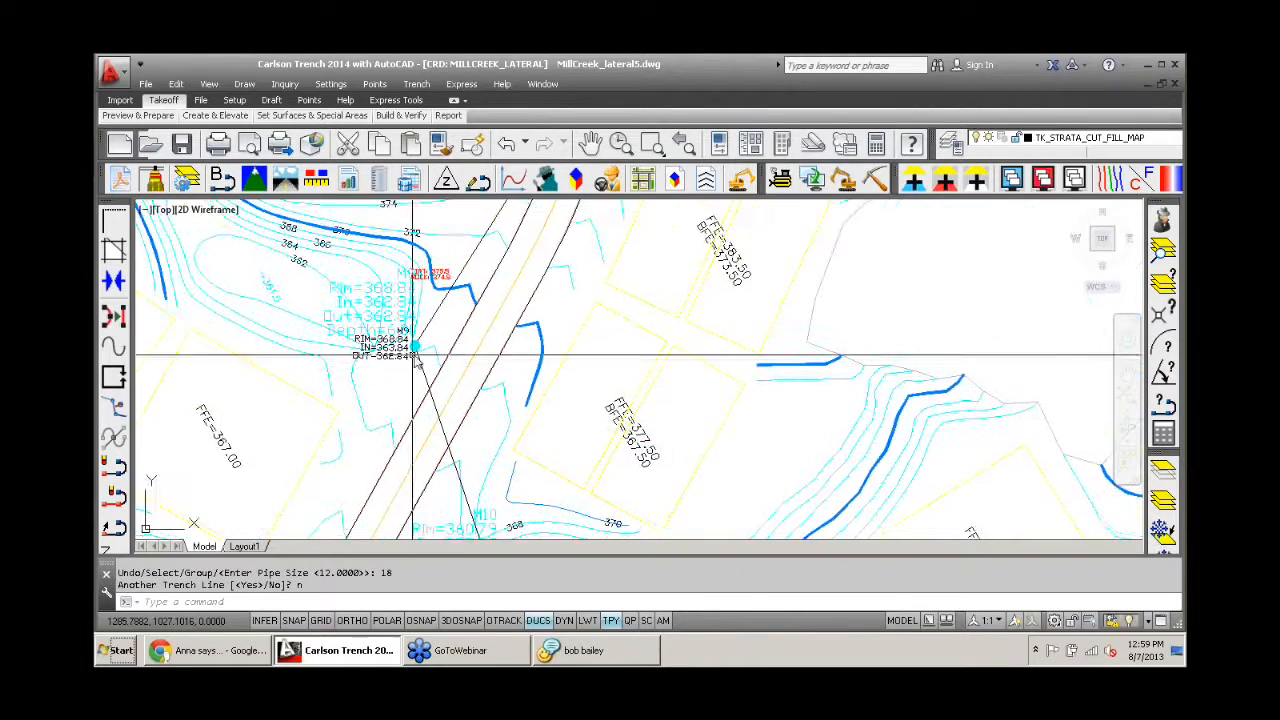
- Edit manhole M9's trench structure data, setting its invert-out elevation to 360.84 for a depth of 8 ft
left_click(426, 88)
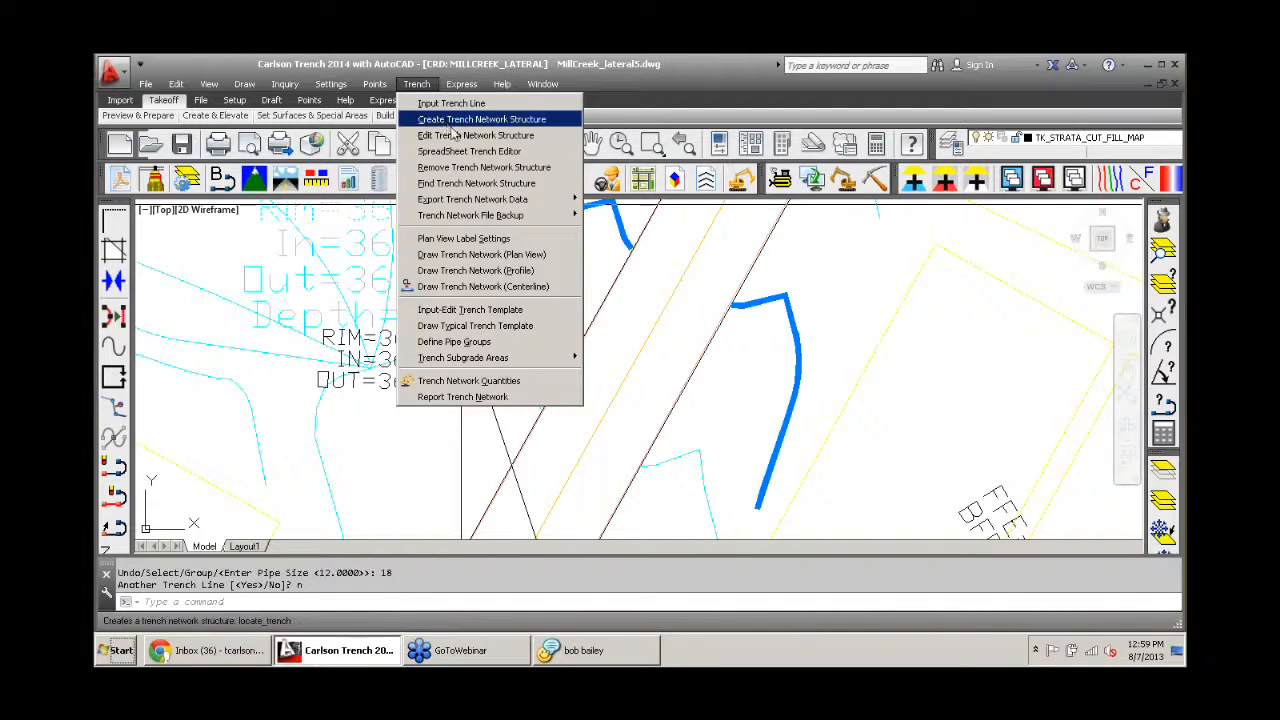
left_click(455, 142)
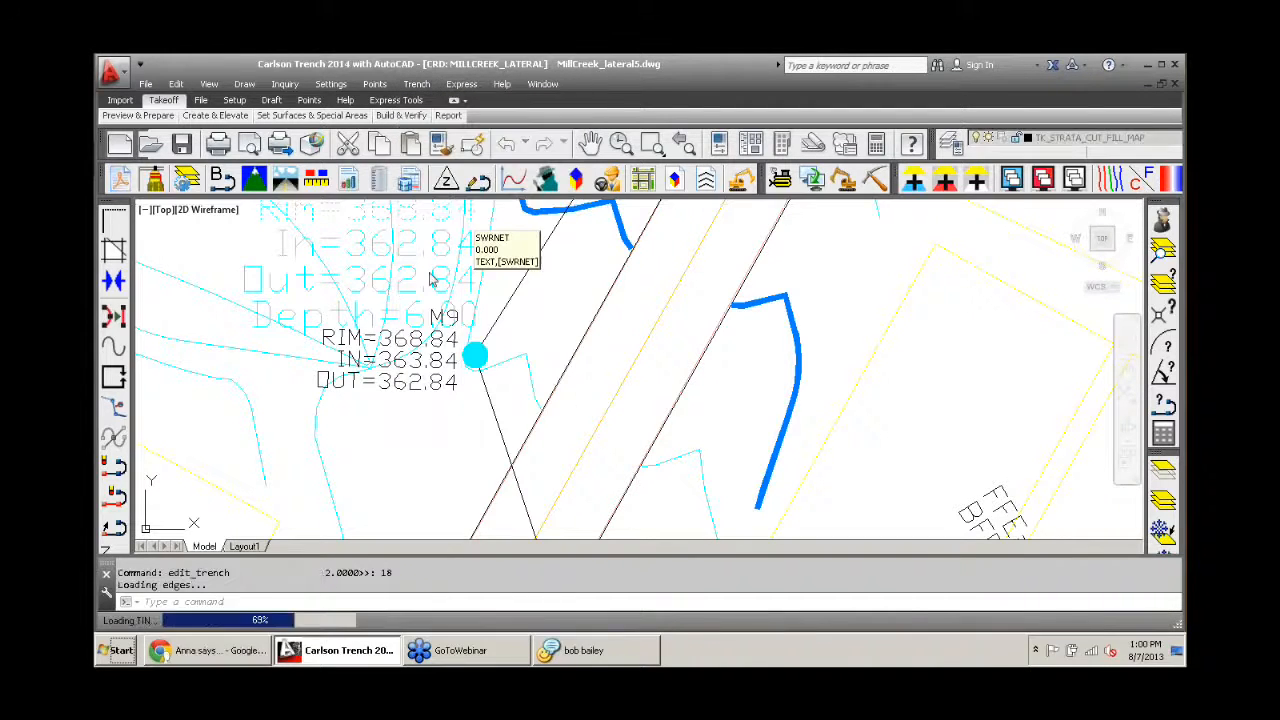
left_click(415, 308)
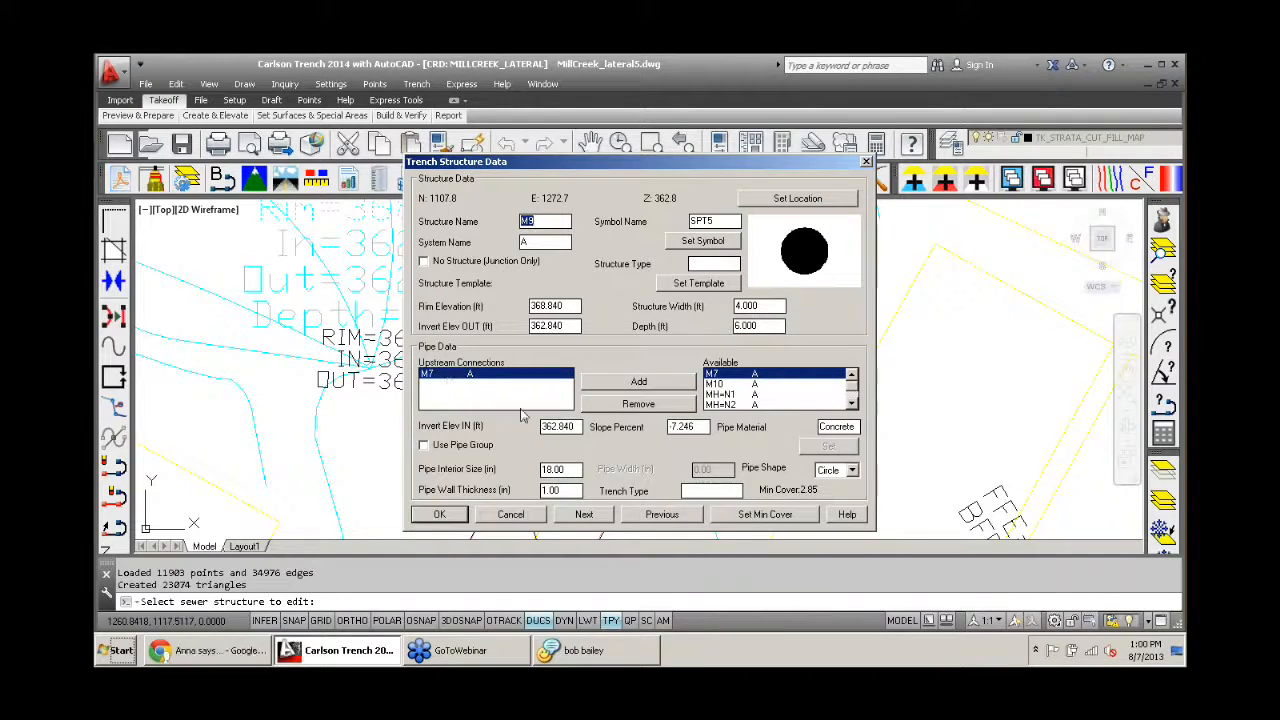
left_click(566, 307)
left_click_drag(704, 427, 668, 432)
left_click(698, 428)
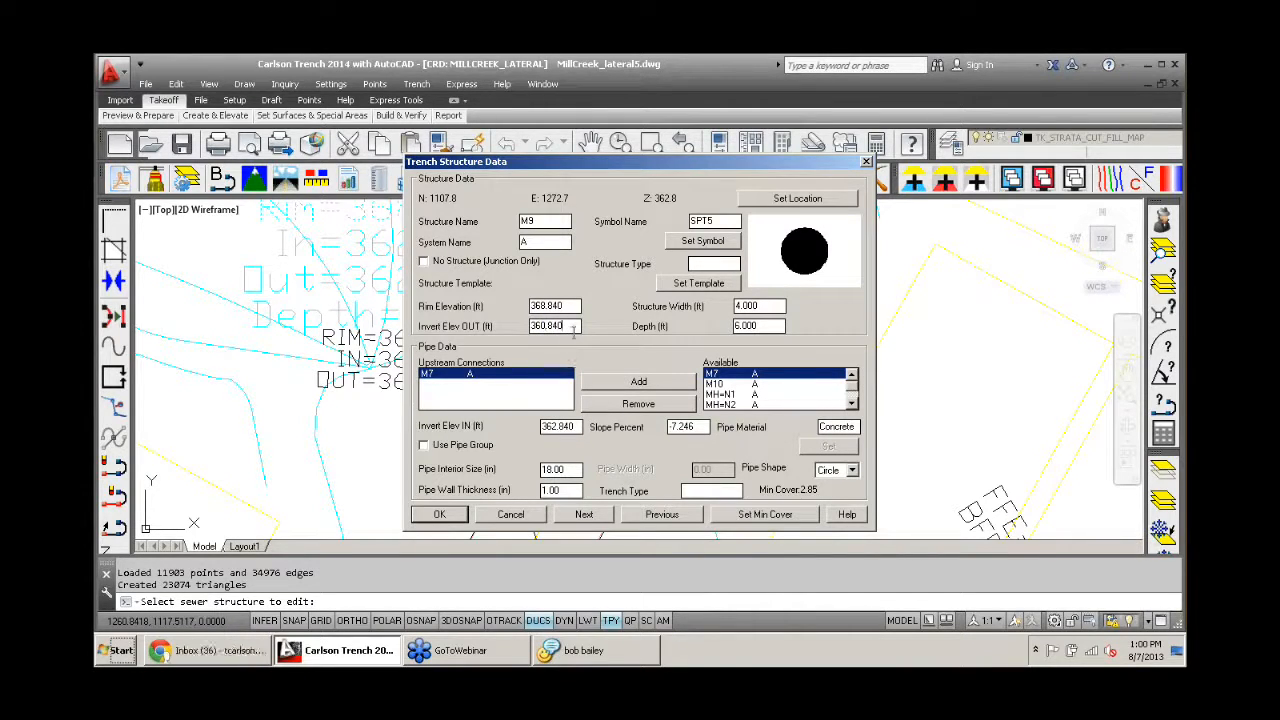
- Check the structure data of the next manhole, M10, and save the edits to finish structure editing
left_click(585, 513)
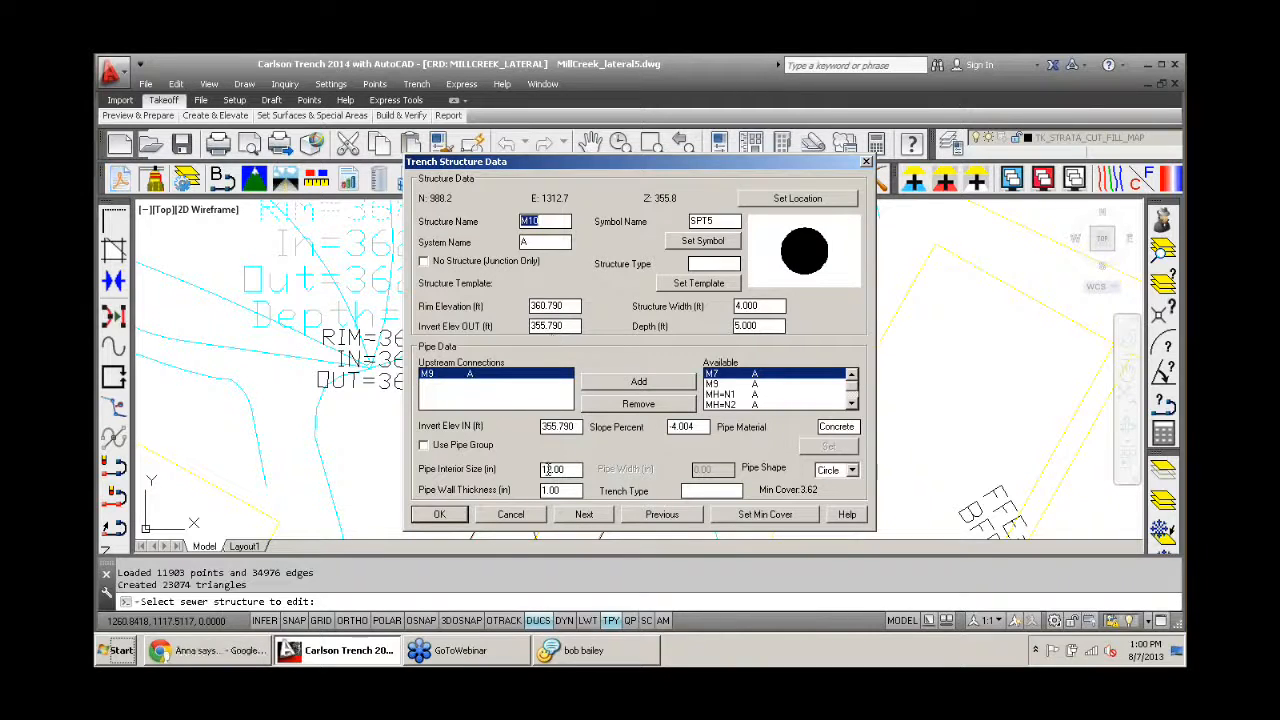
left_click(450, 515)
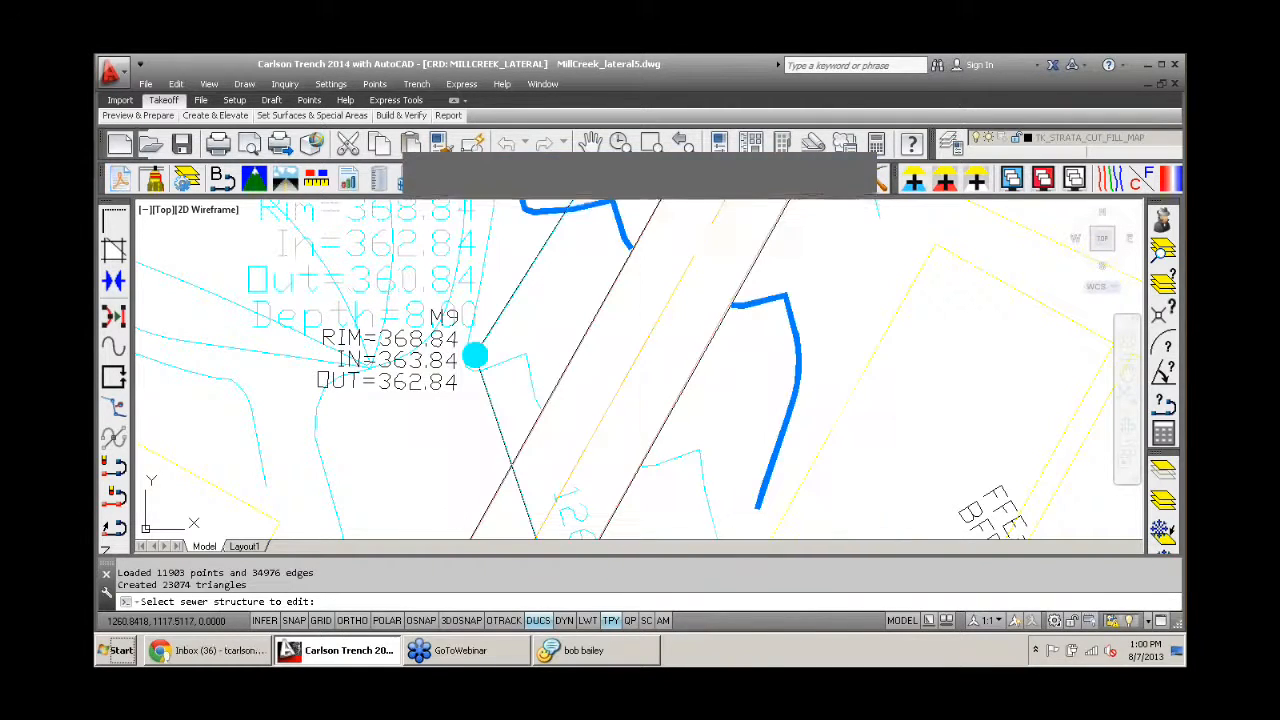
key("Return")
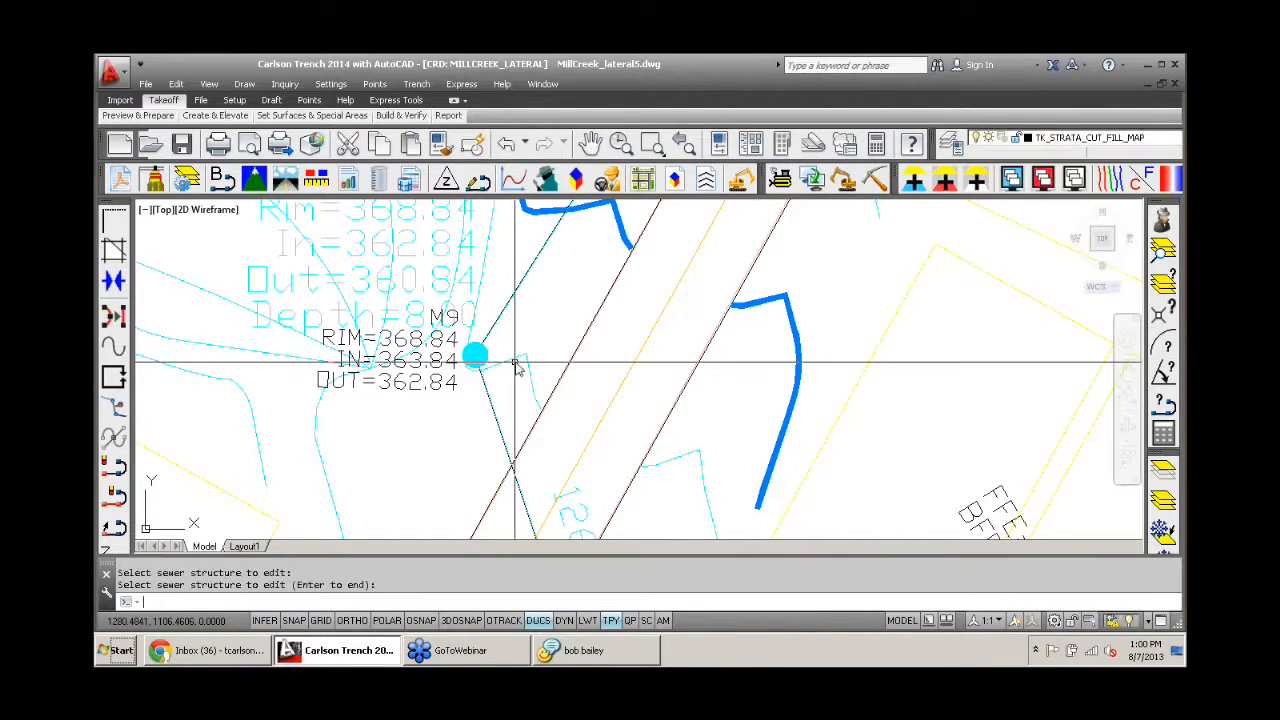
left_click(424, 86)
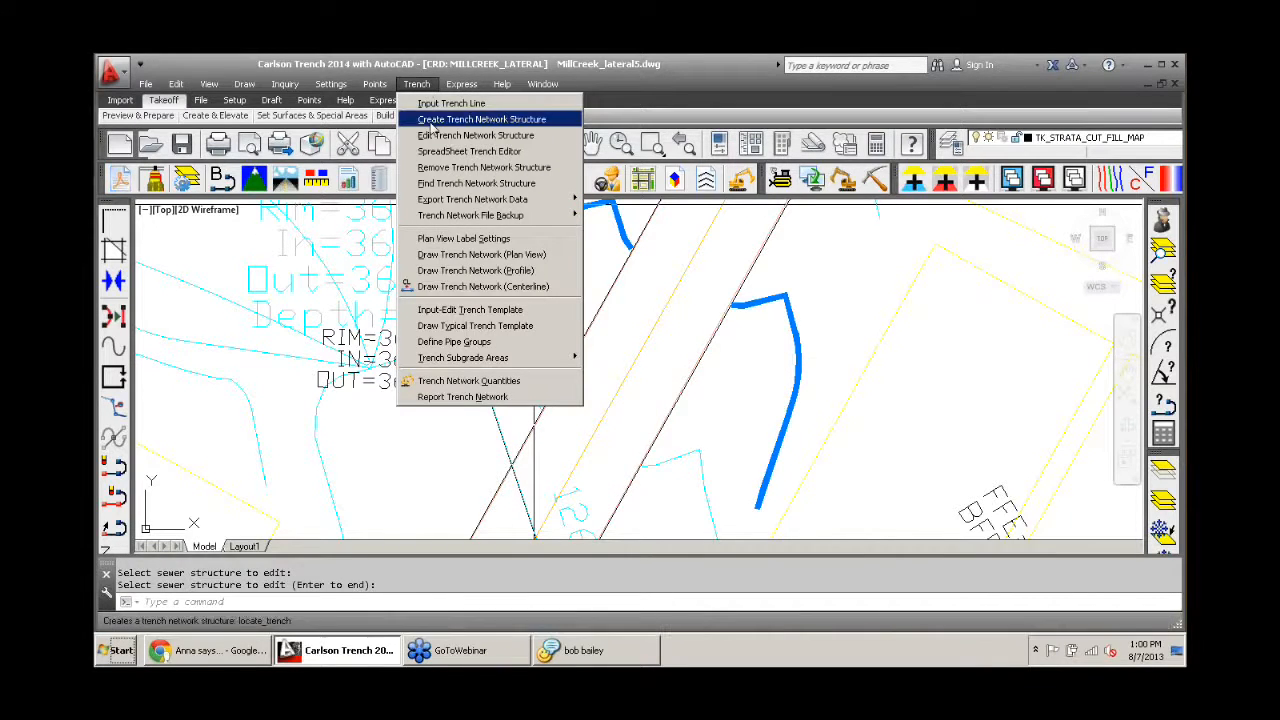
left_click(521, 316)
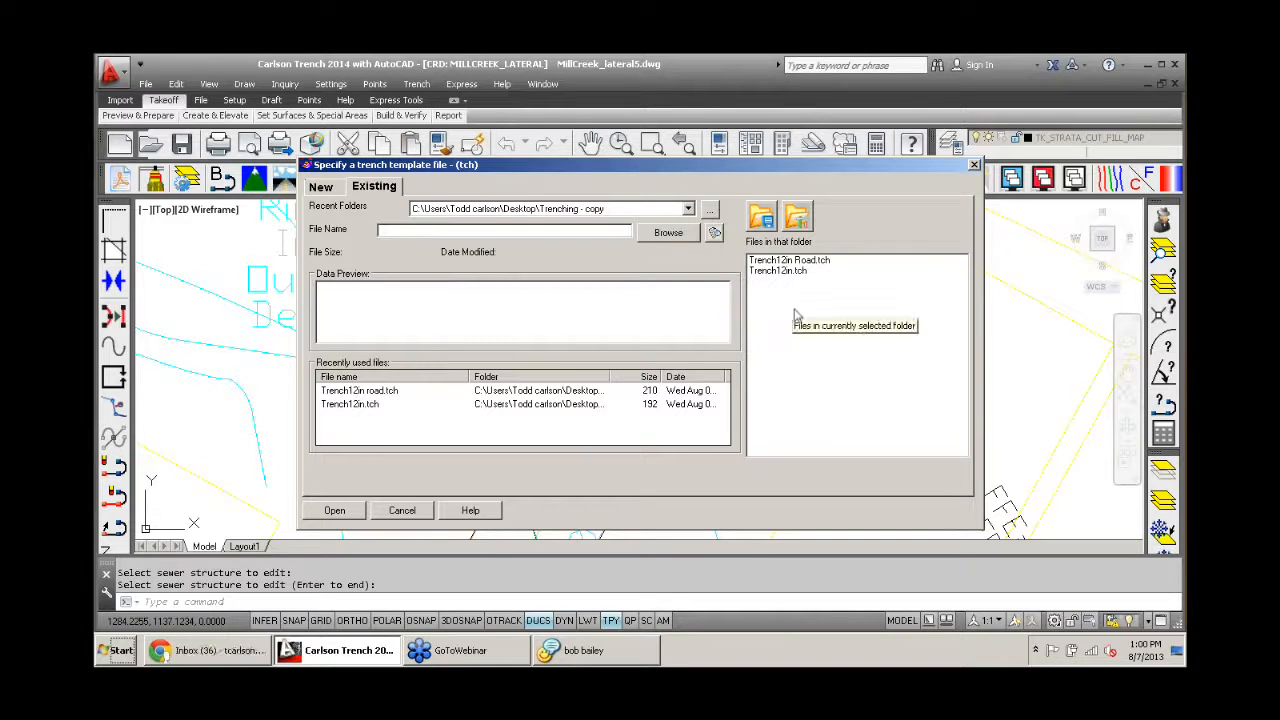
left_click(402, 510)
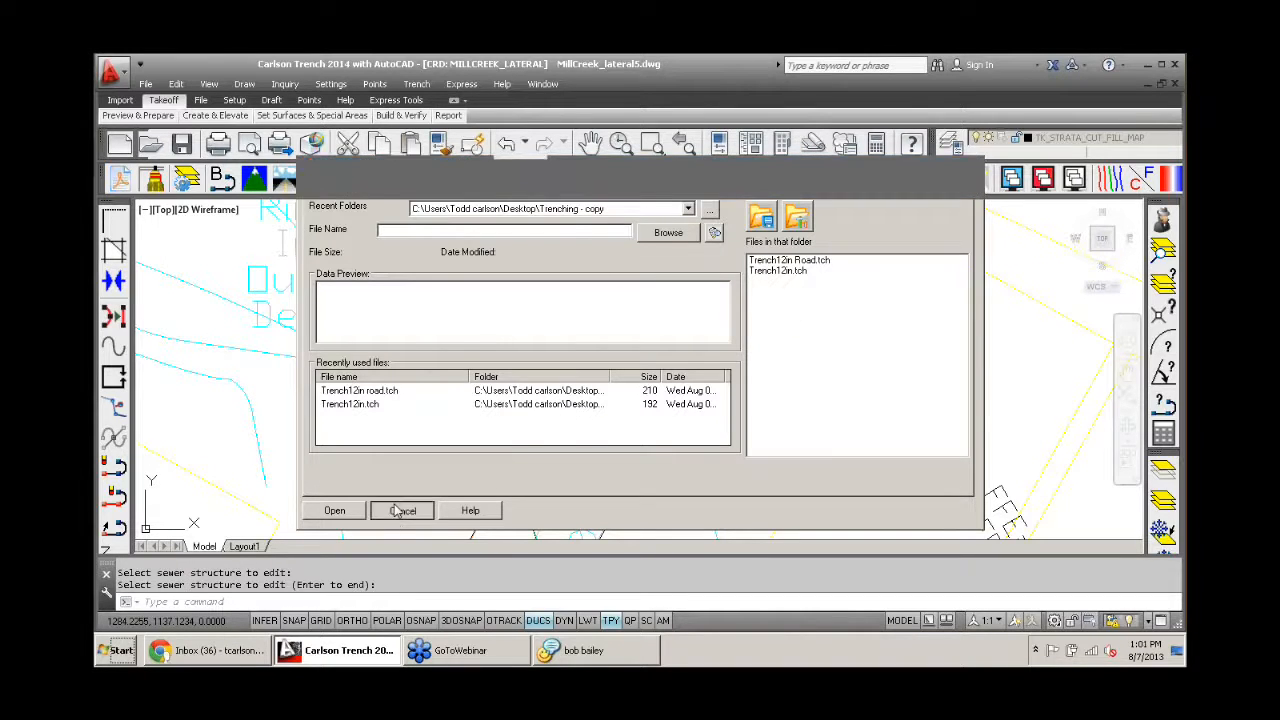
- Calculate trench network quantities only for the selected line starting at M7, without drawing the trench in 3D
left_click(417, 84)
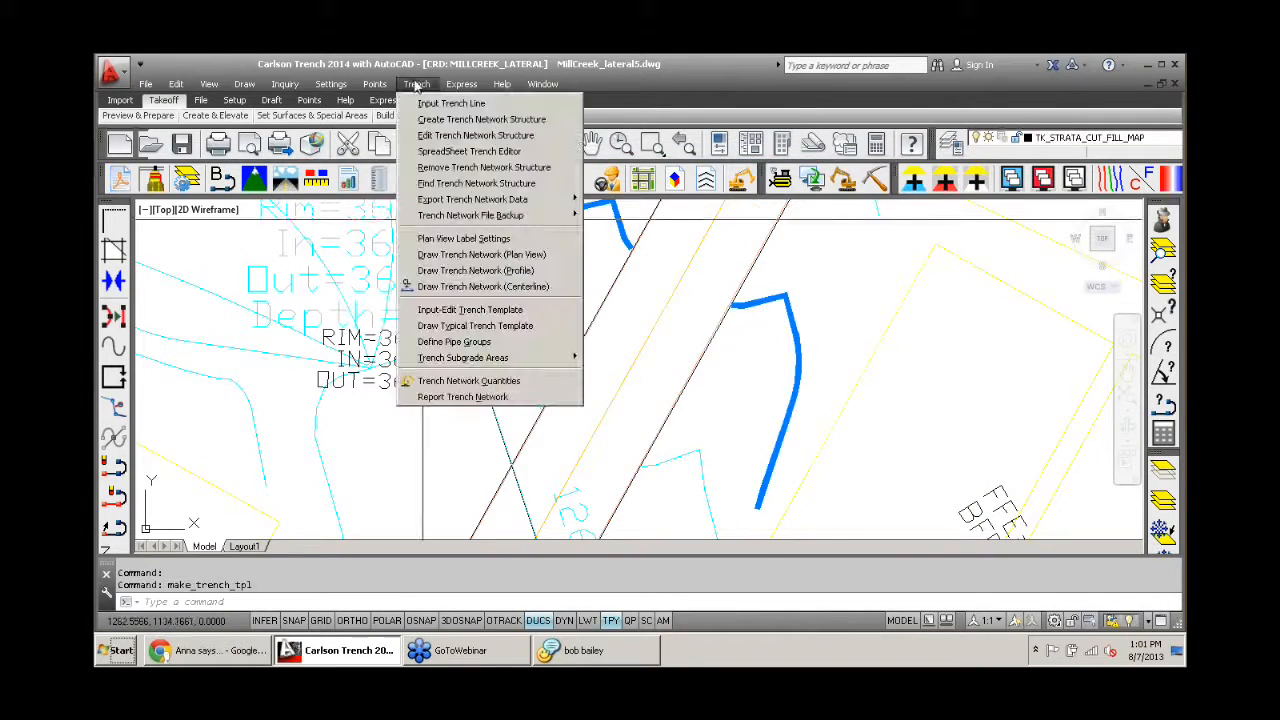
left_click(521, 381)
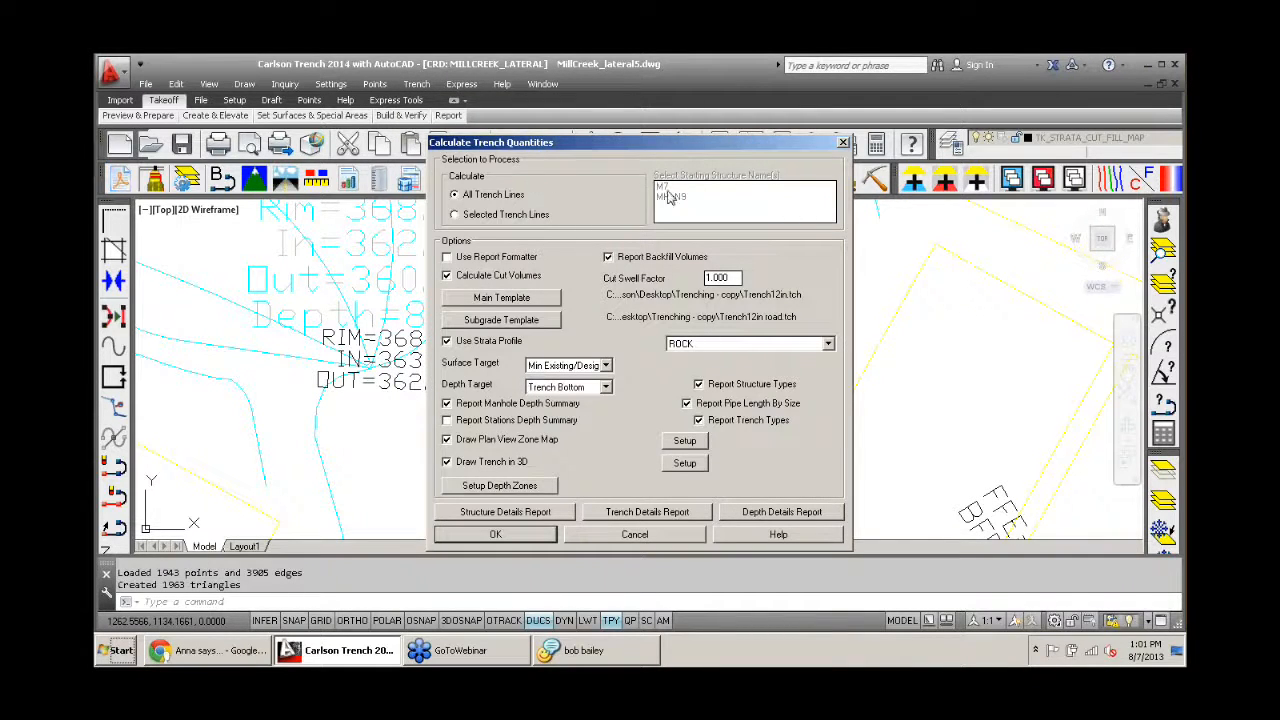
left_click(473, 218)
left_click(664, 187)
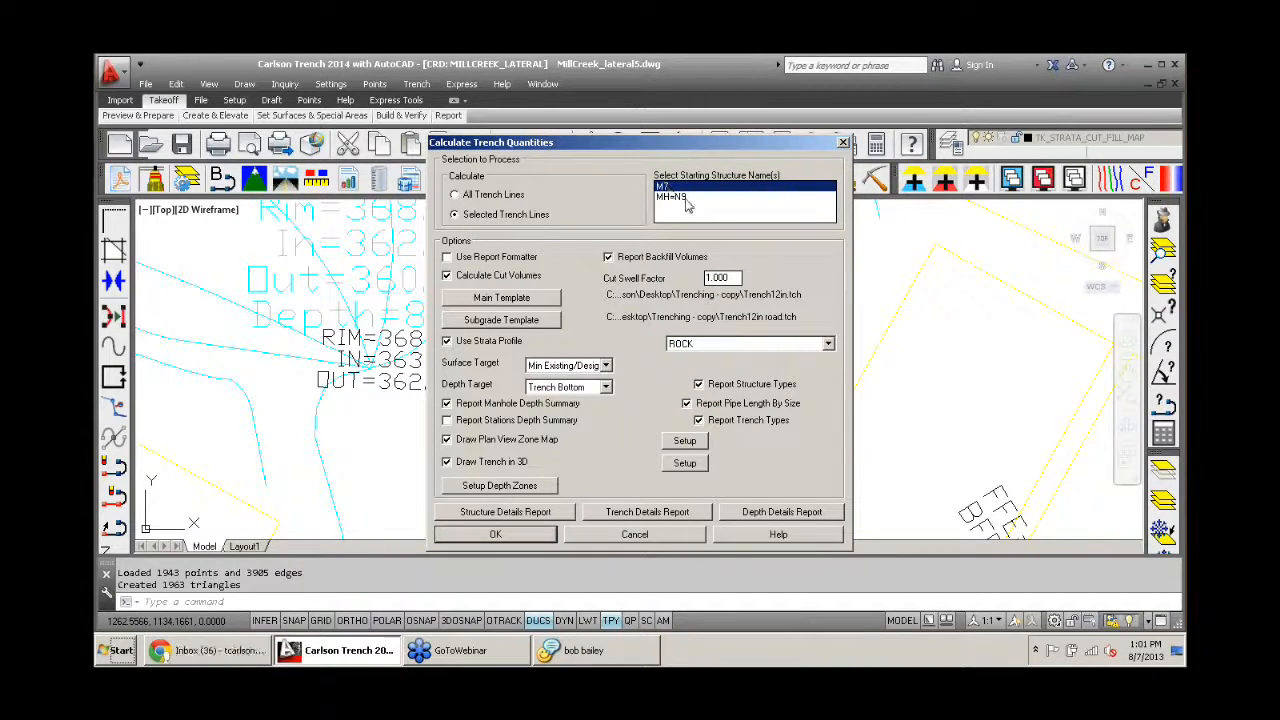
left_click(670, 198)
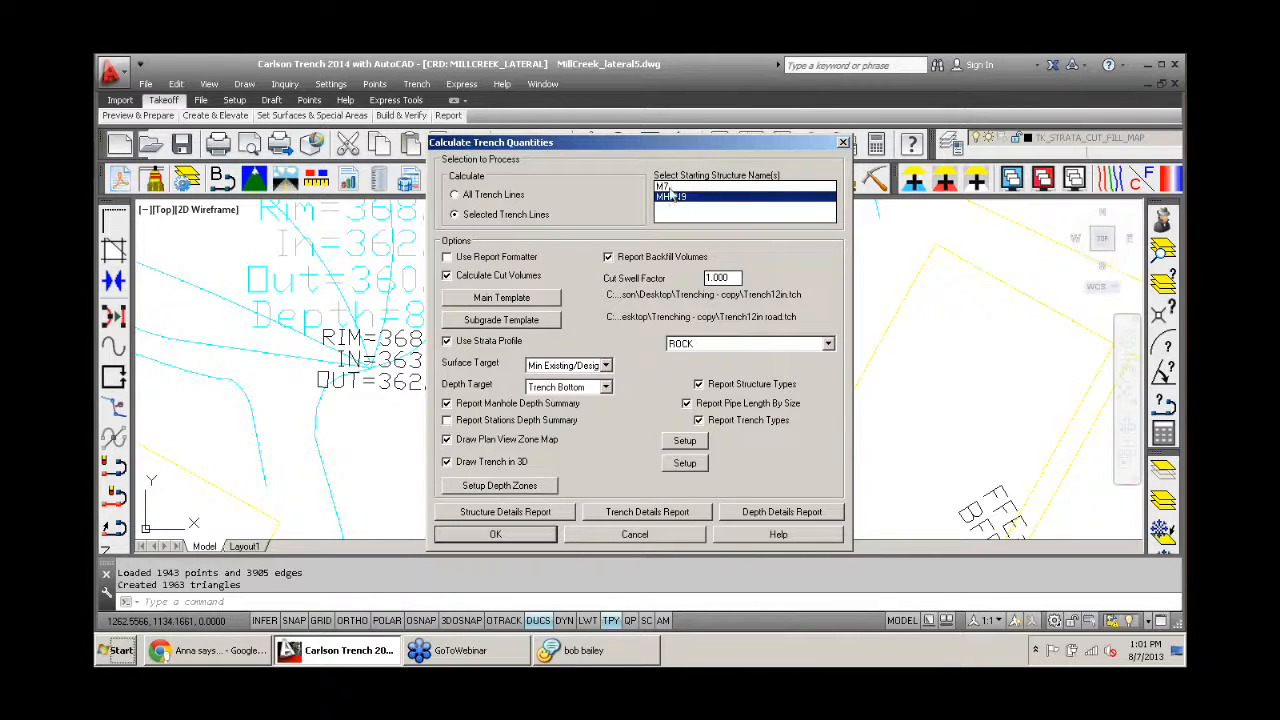
left_click(670, 187)
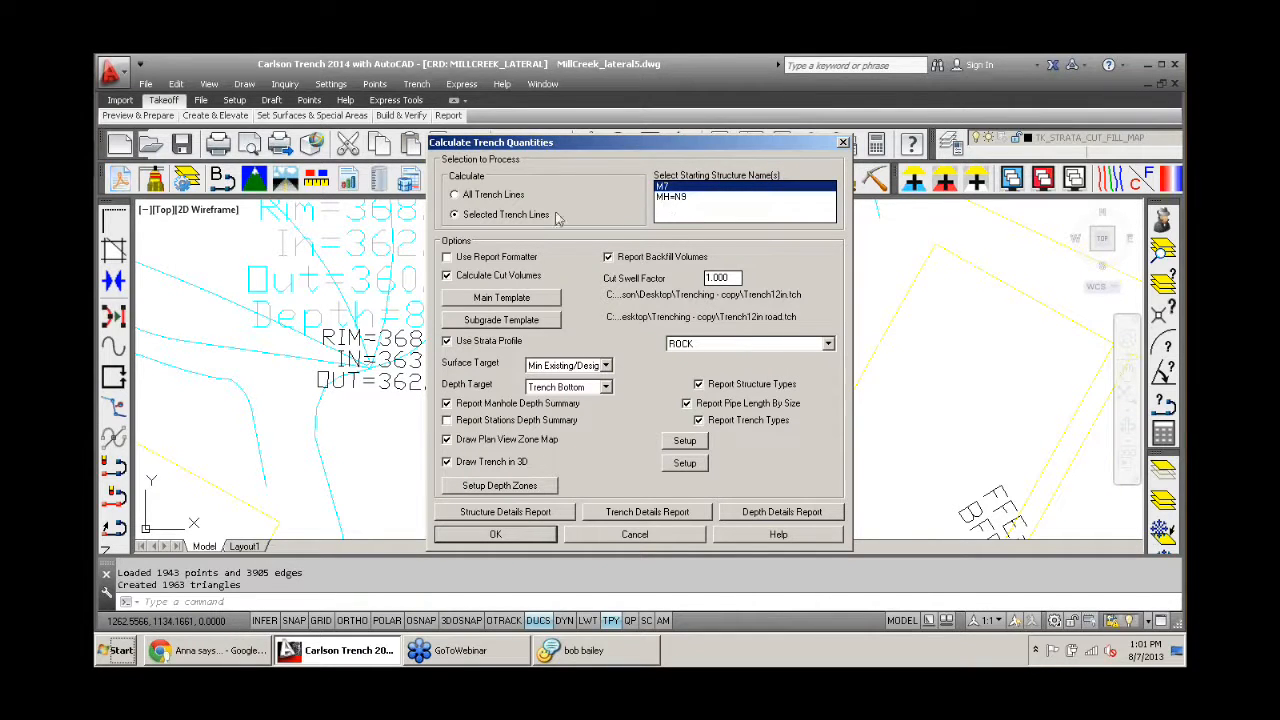
left_click(472, 463)
left_click(492, 536)
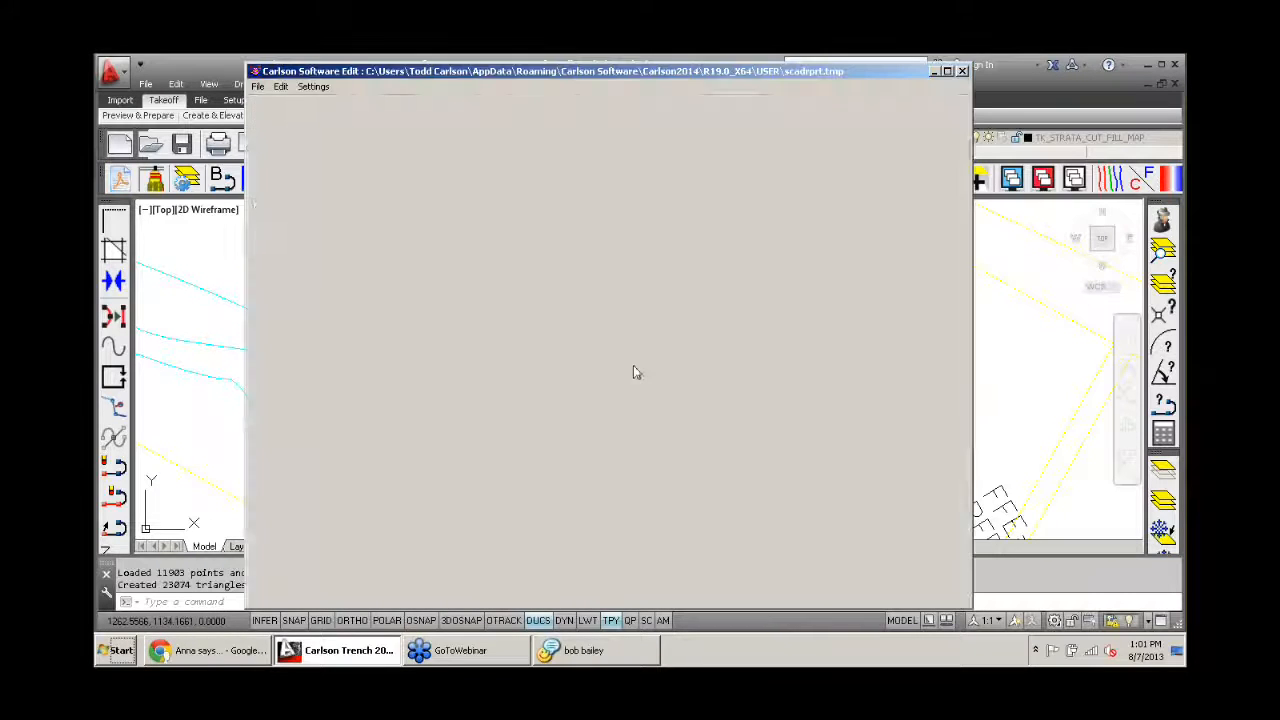
- Examine the trench quantities report for the line's total length and the linear footage by pipe size
scroll(652, 316, "down", 3)
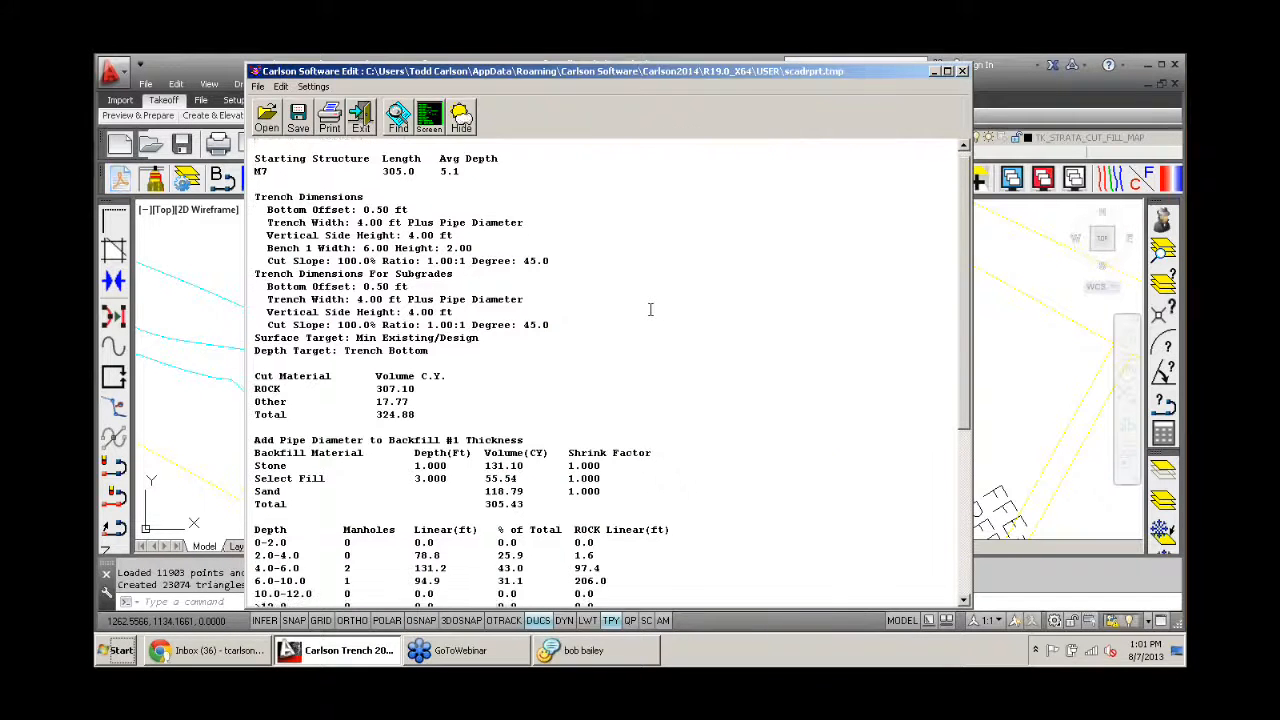
scroll(650, 306, "up", 3)
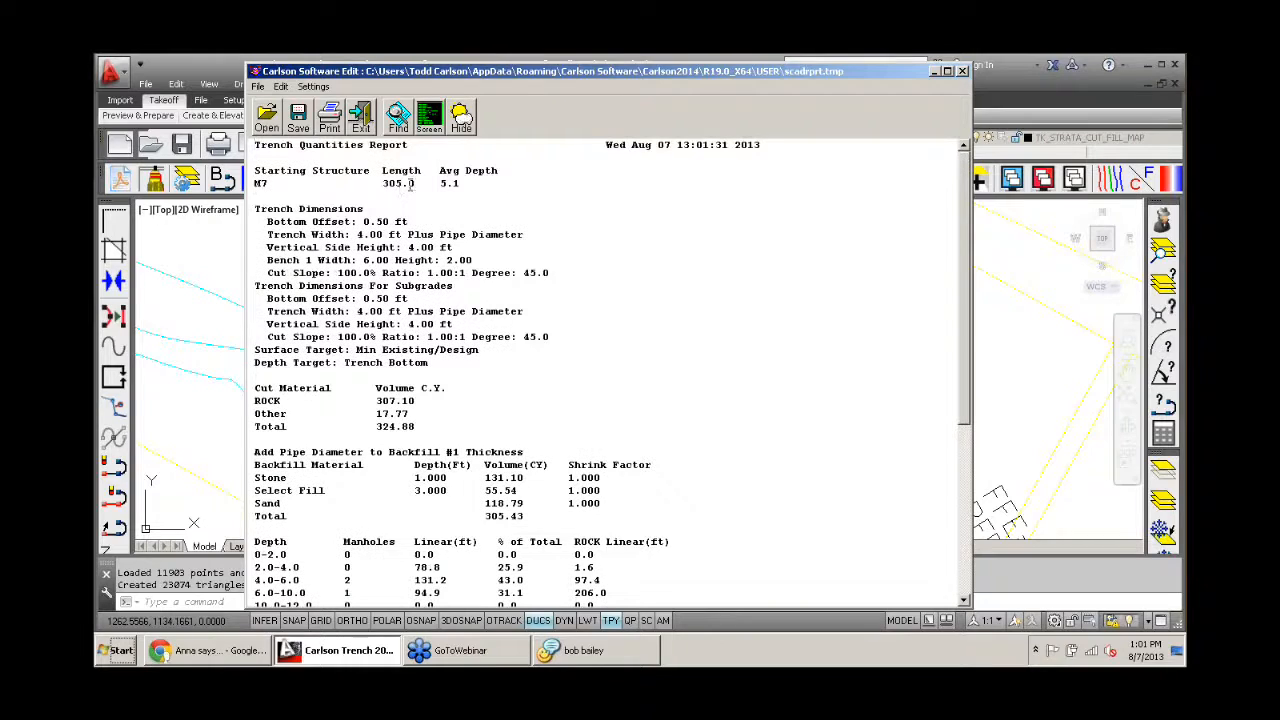
left_click_drag(417, 183, 381, 183)
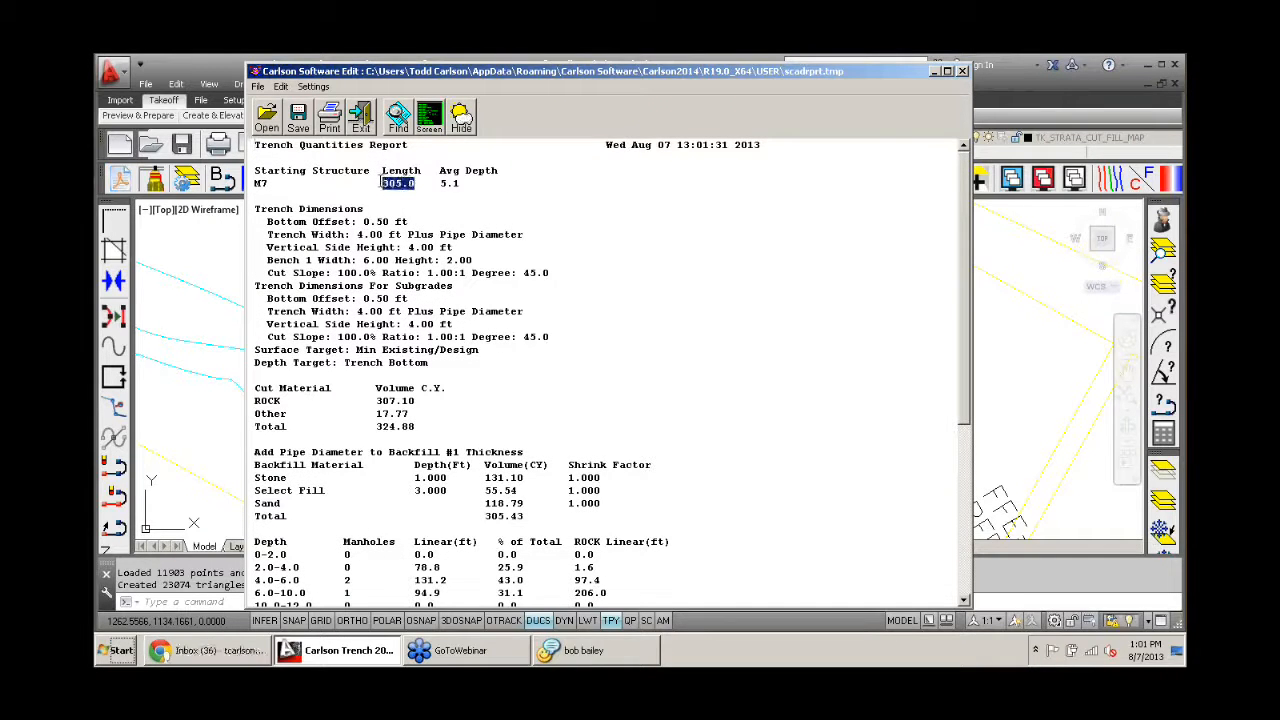
scroll(466, 292, "down", 6)
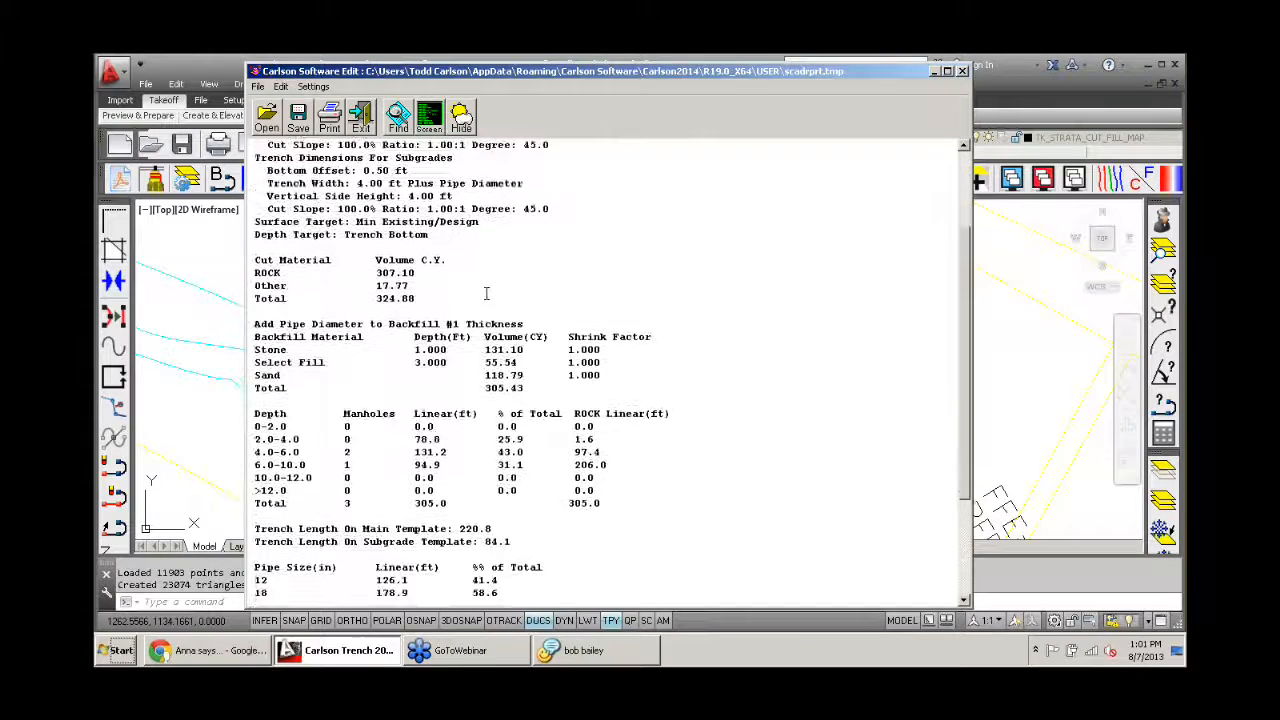
left_click_drag(408, 477, 381, 491)
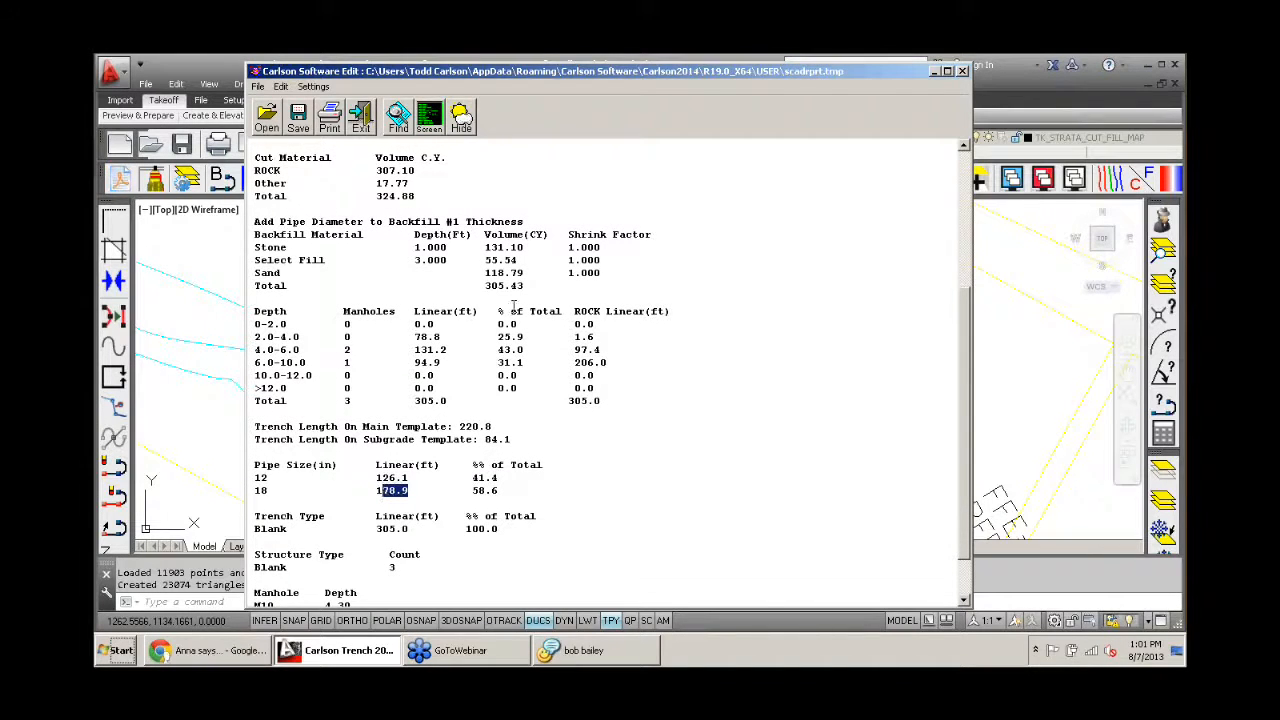
scroll(527, 345, "down", 1)
scroll(419, 258, "up", 3)
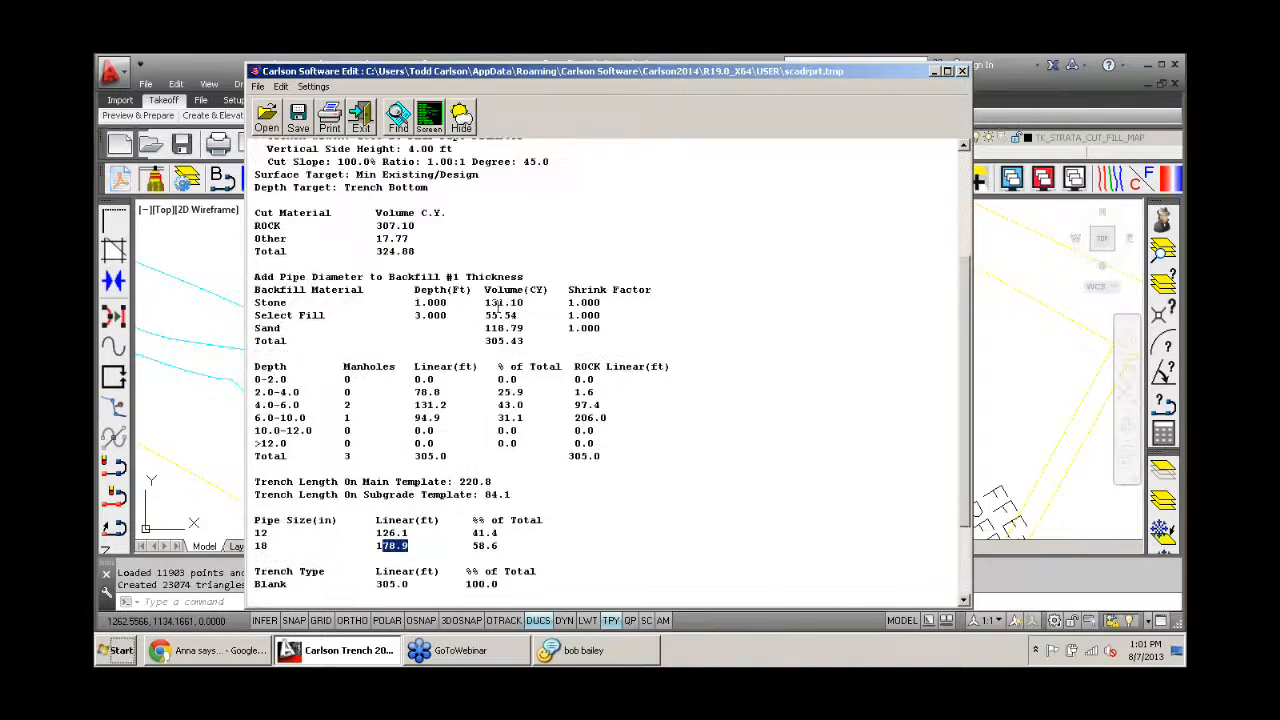
- Examine the report's rock cut volume, main template length, backfill volumes and manhole depths, and close the report
left_click_drag(419, 250, 377, 249)
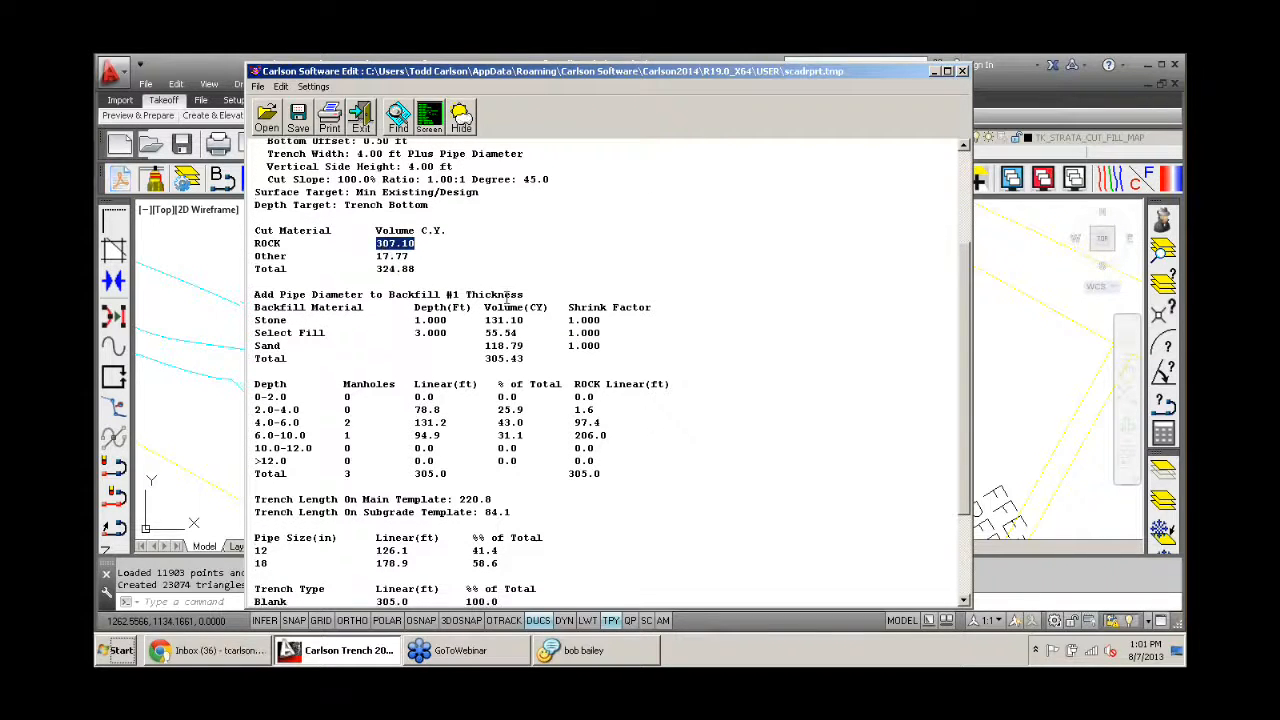
scroll(390, 260, "down", 2)
left_click_drag(497, 426, 453, 427)
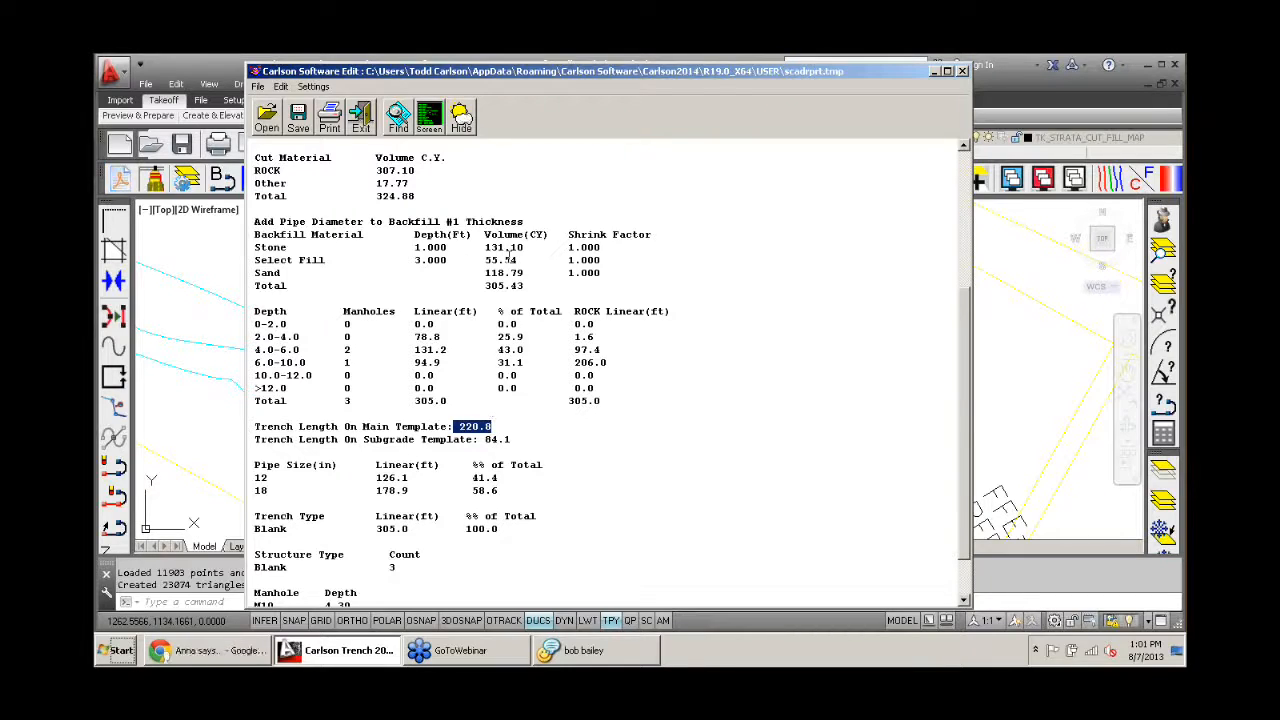
left_click_drag(522, 259, 485, 260)
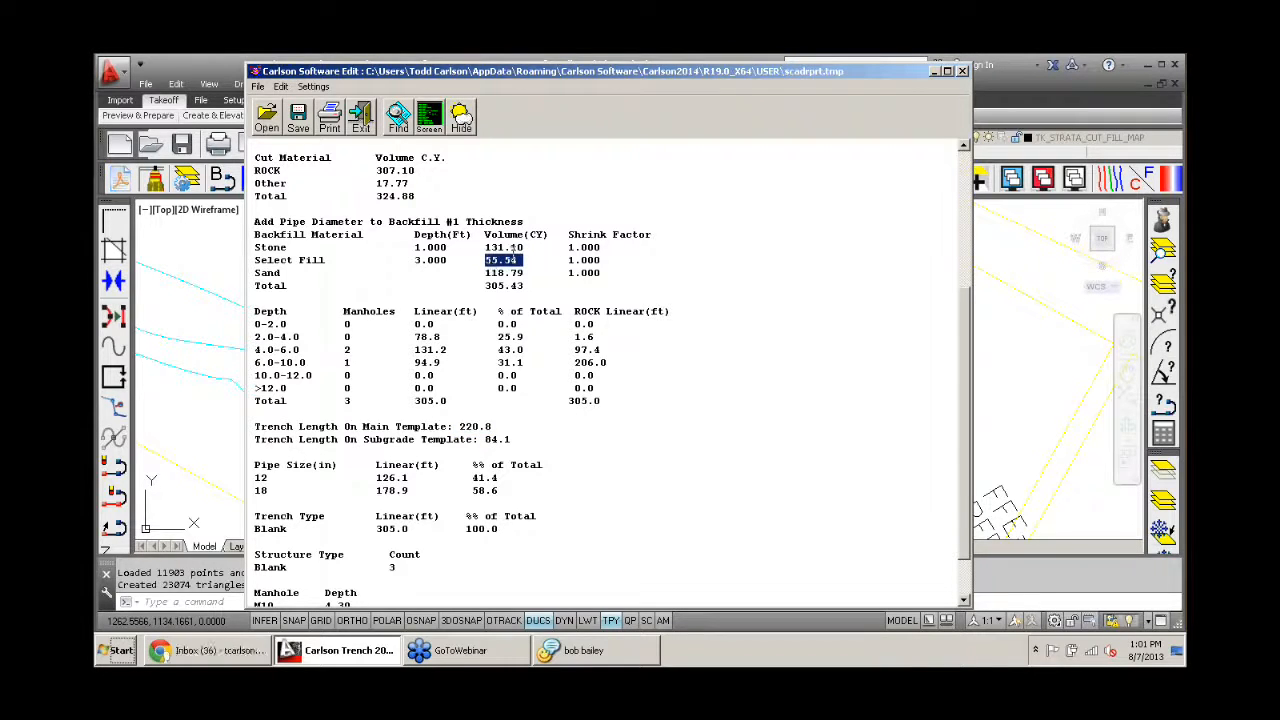
scroll(575, 230, "down", 1)
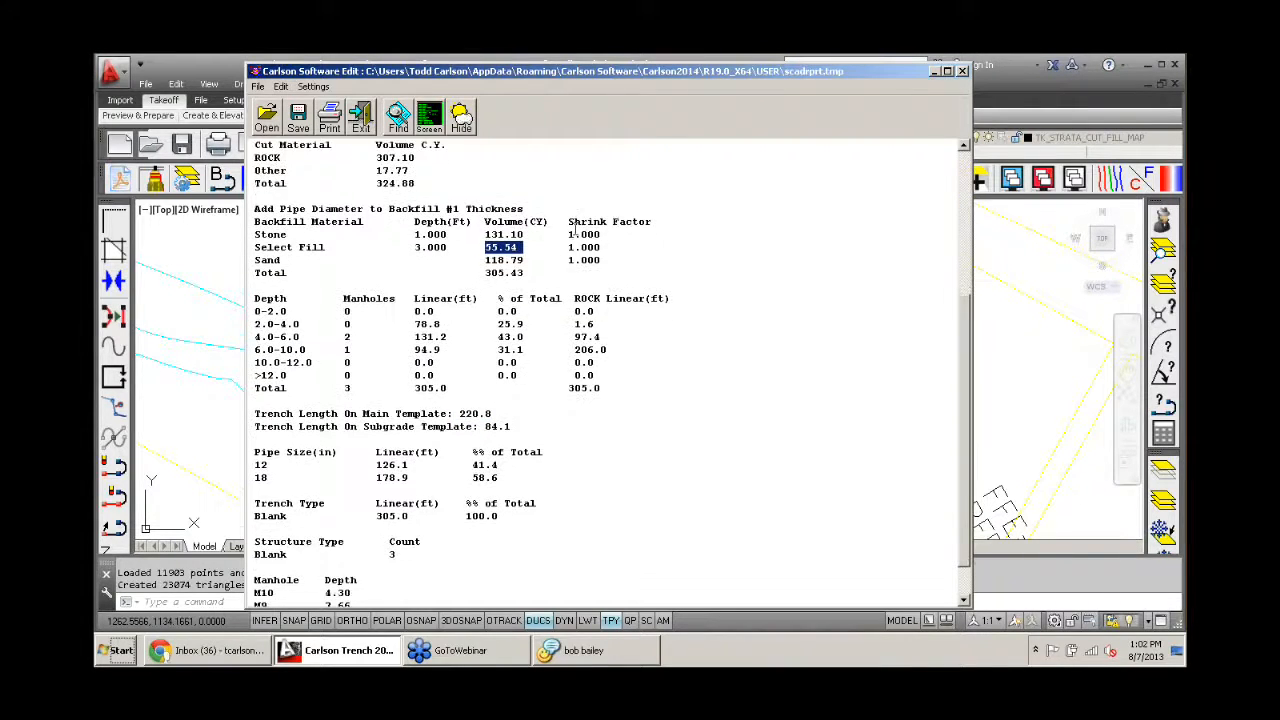
scroll(575, 230, "down", 3)
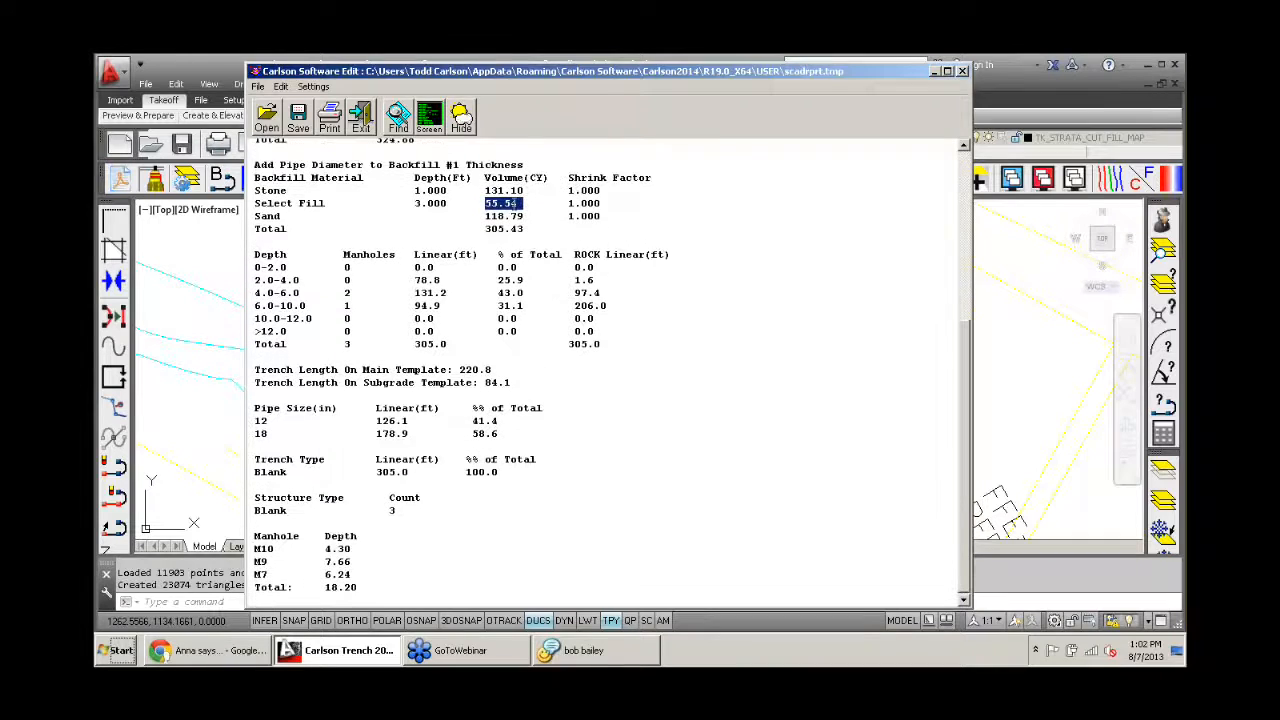
left_click(358, 122)
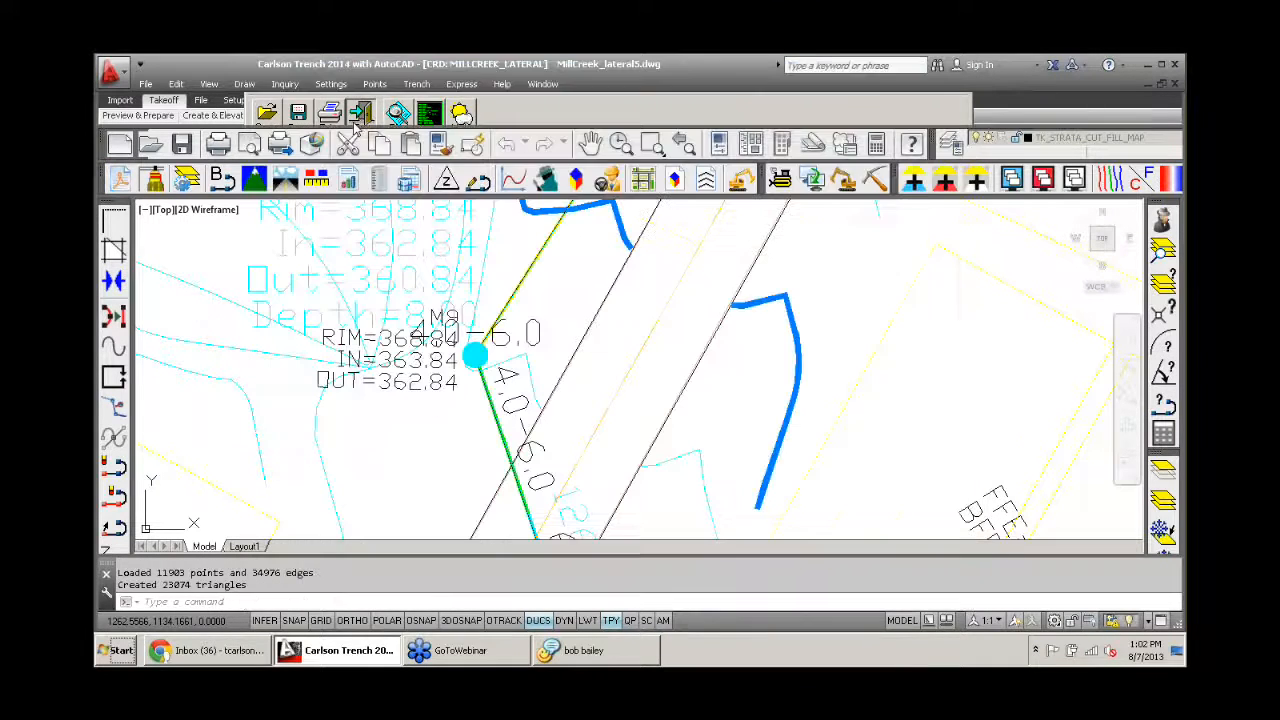
left_click(416, 85)
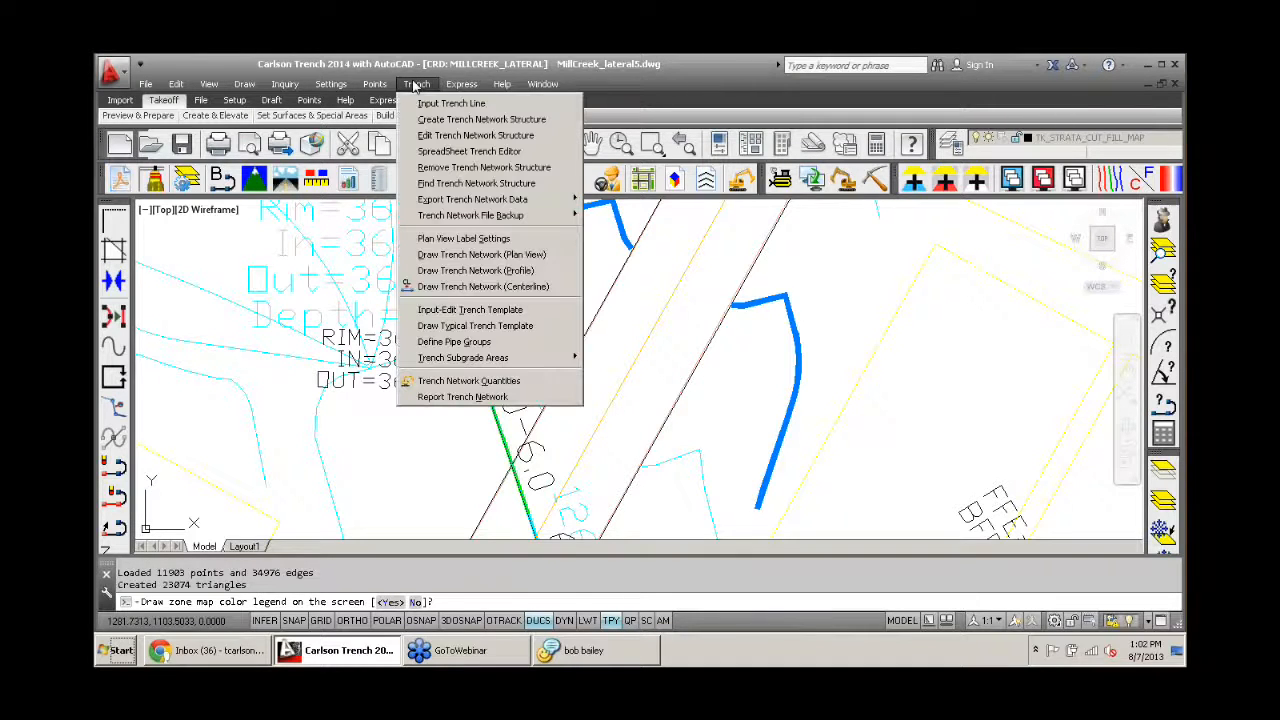